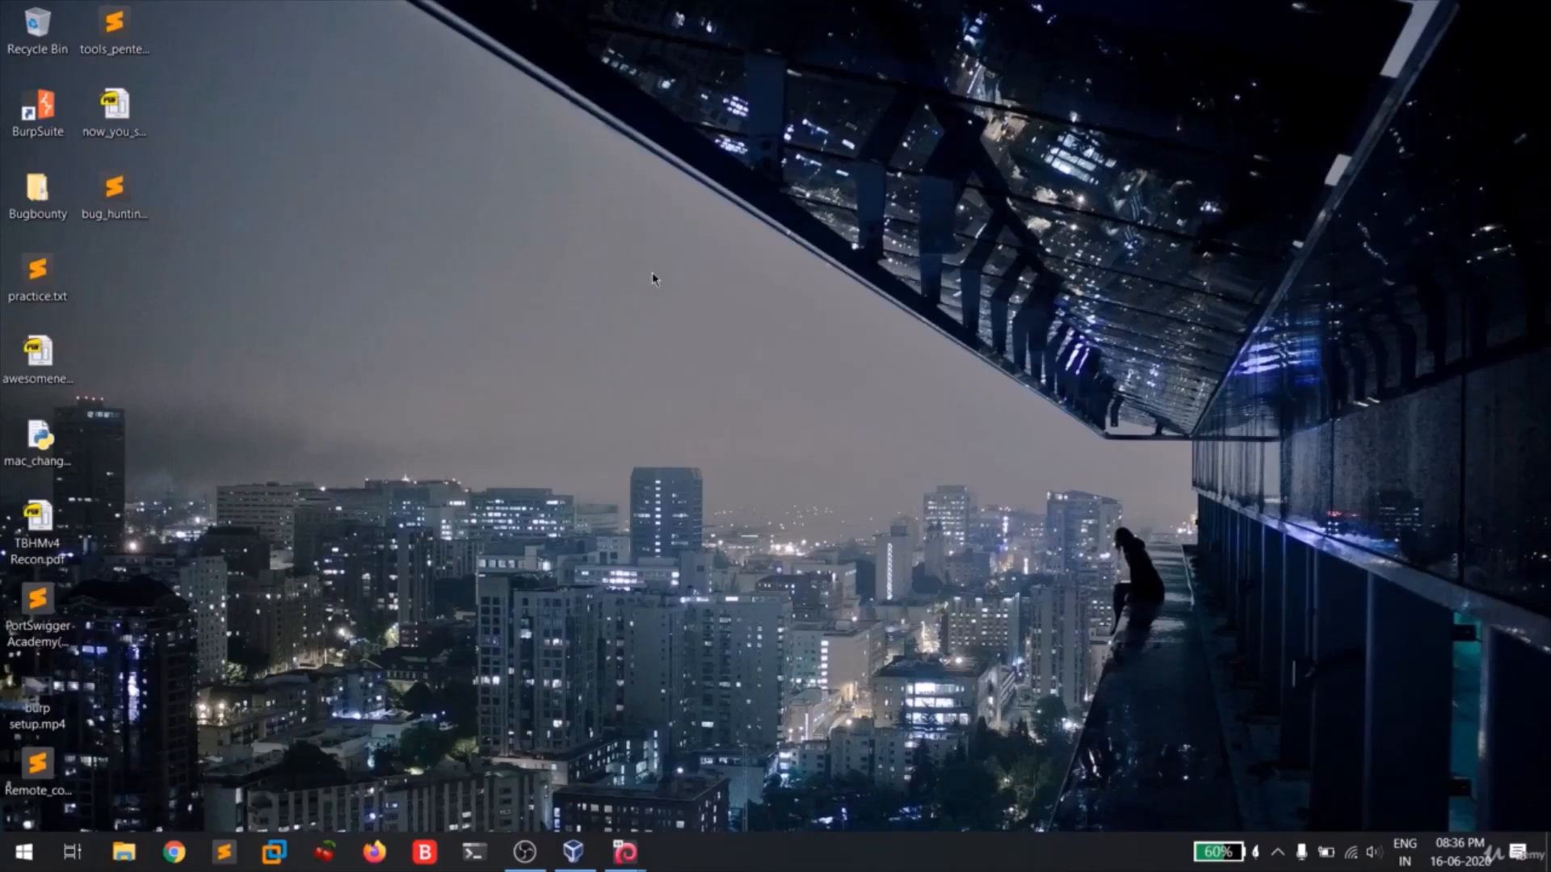
Step: Switch to the Kali Linux virtual machine and log in with the account username and password
mouse_move(626, 852)
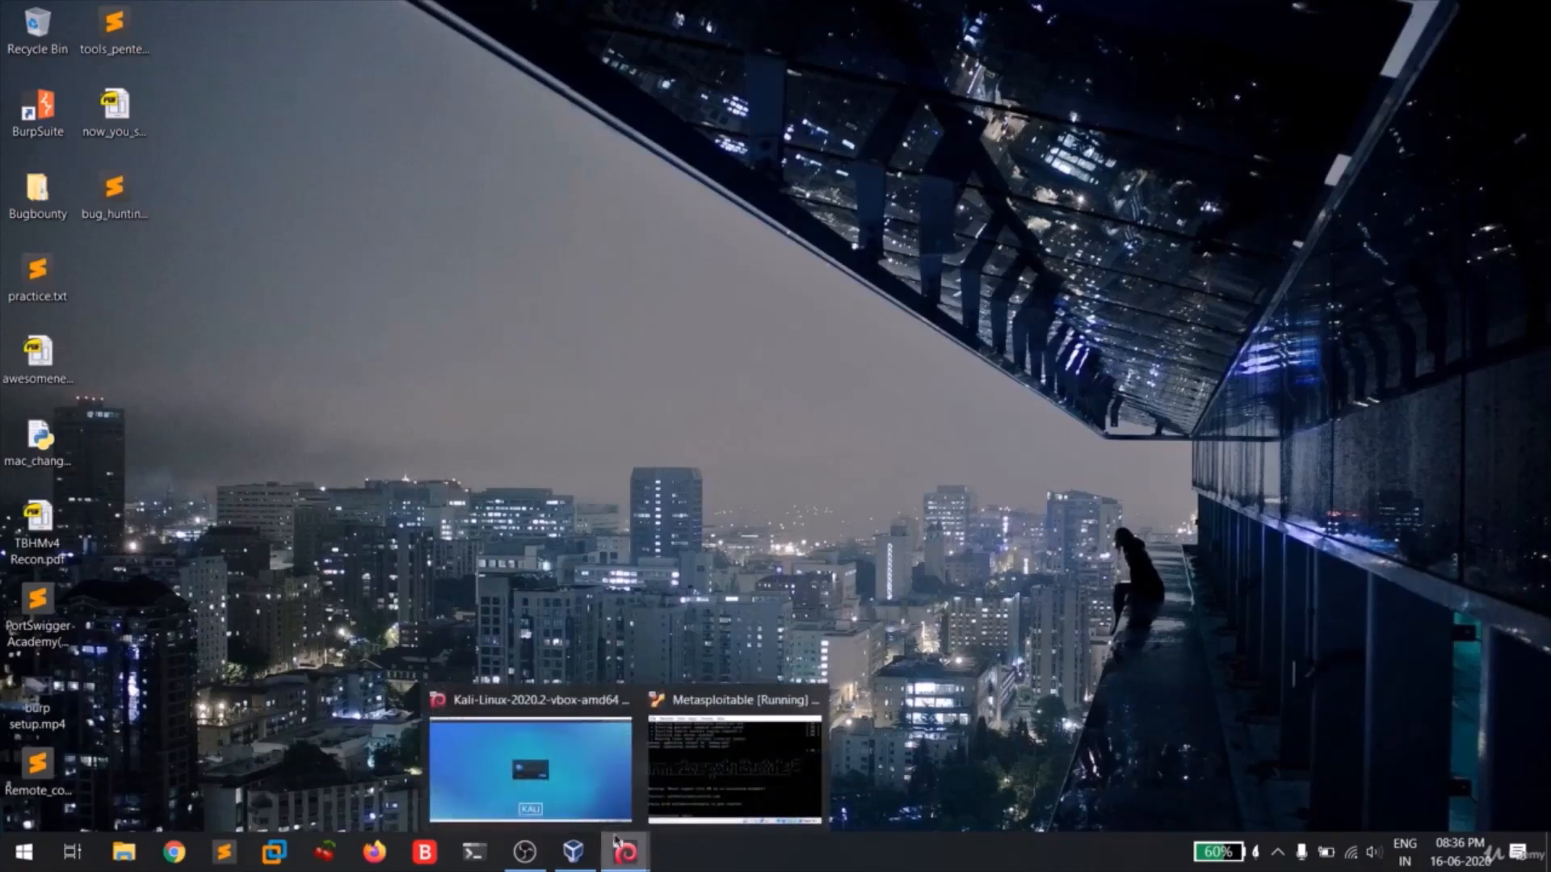
click(573, 804)
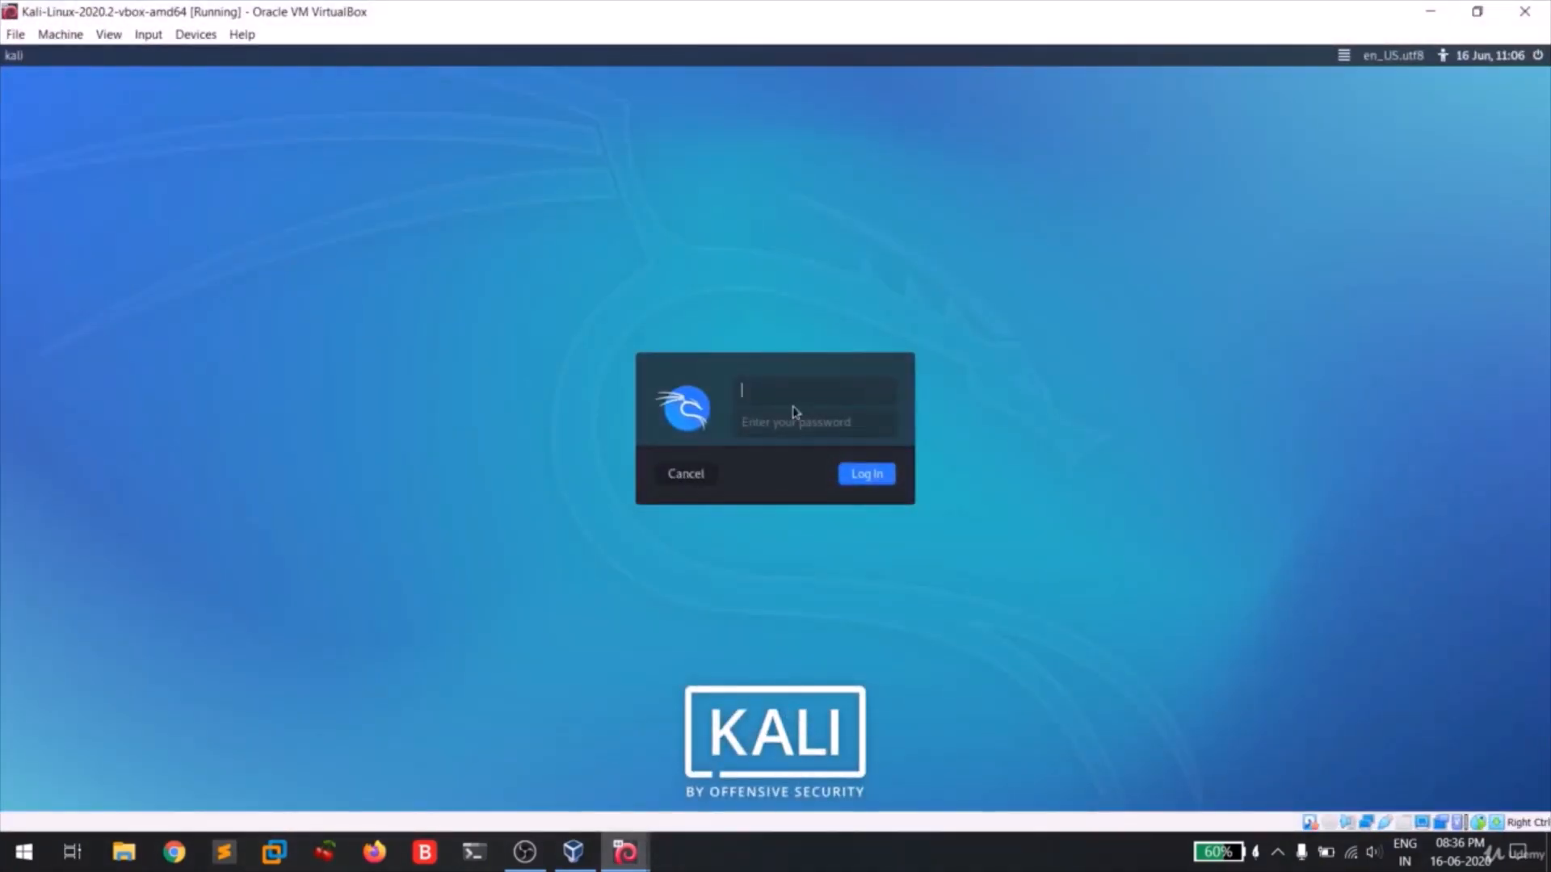
text(ka)
key(Tab)
text(kali)
key(Return)
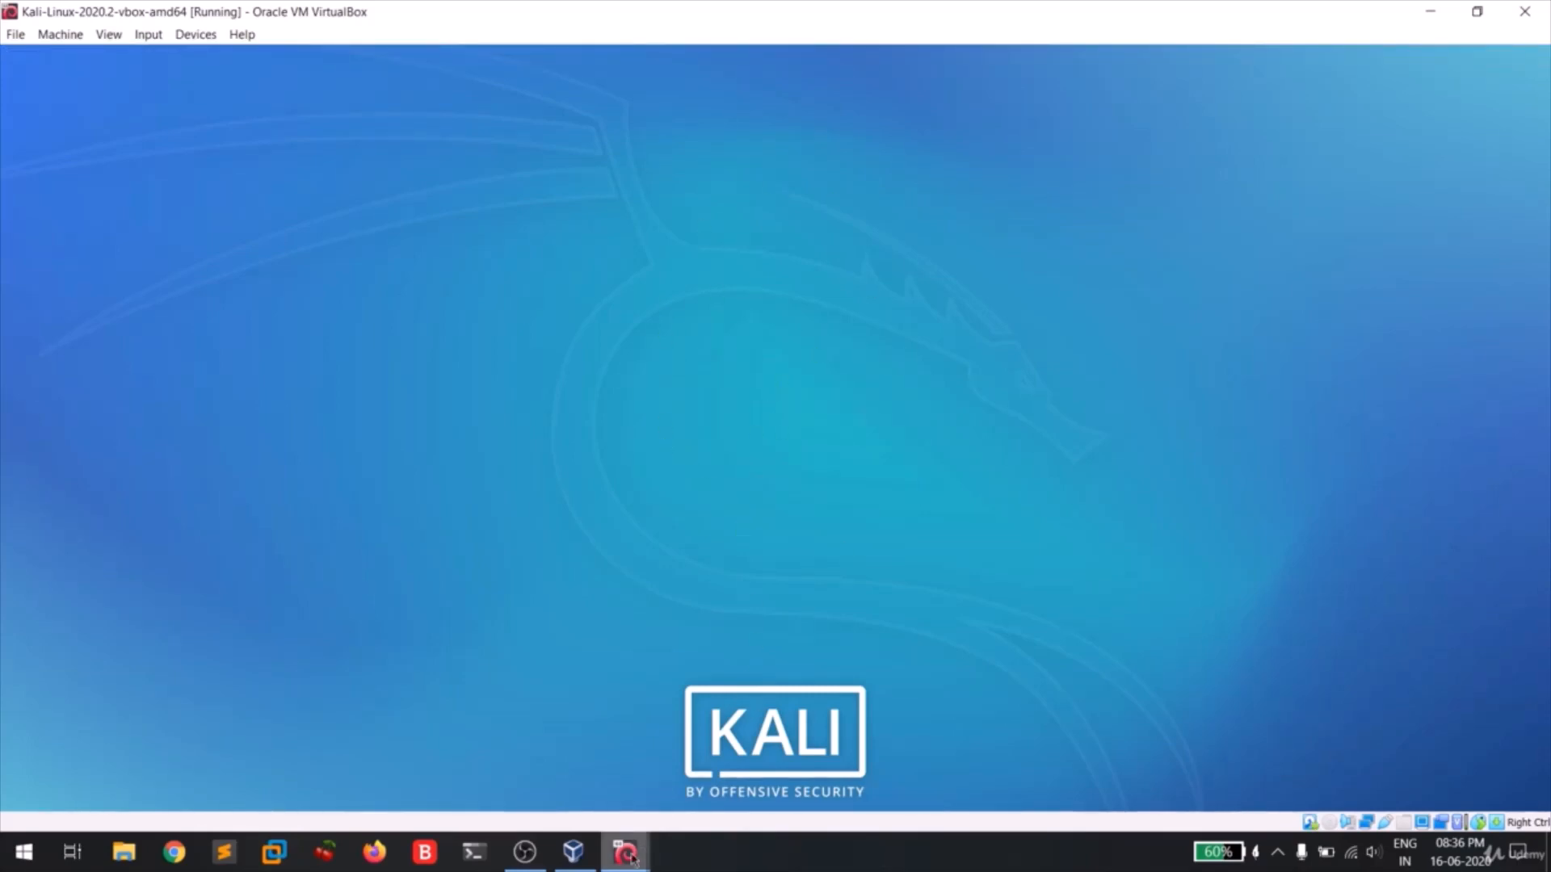
Step: Bring up the Metasploitable virtual machine to check that it is running, and minimize its window
mouse_move(624, 852)
click(696, 690)
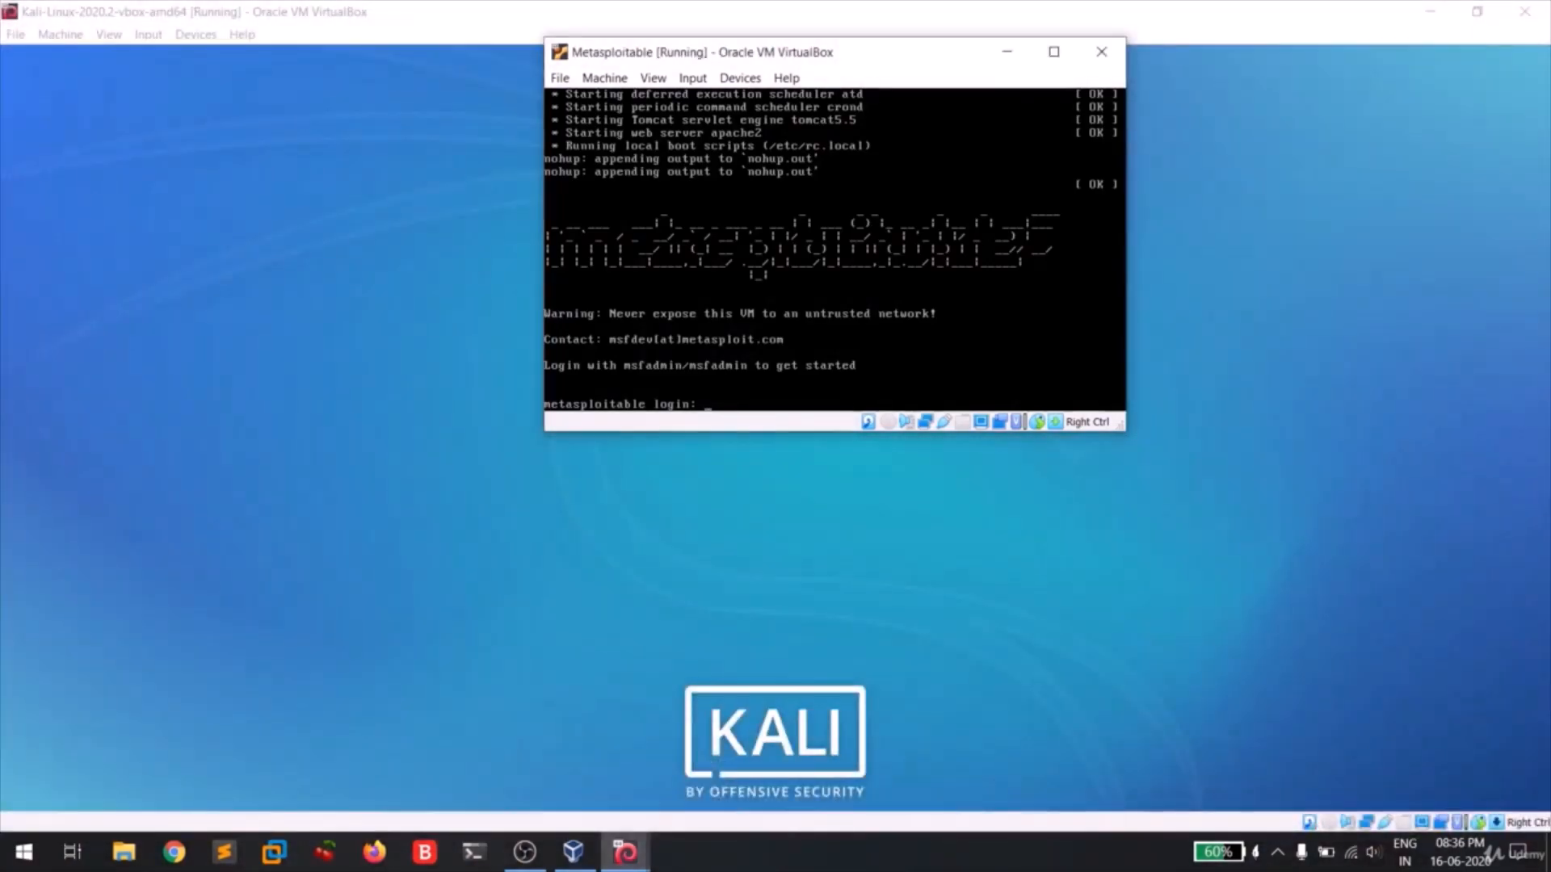
click(1004, 60)
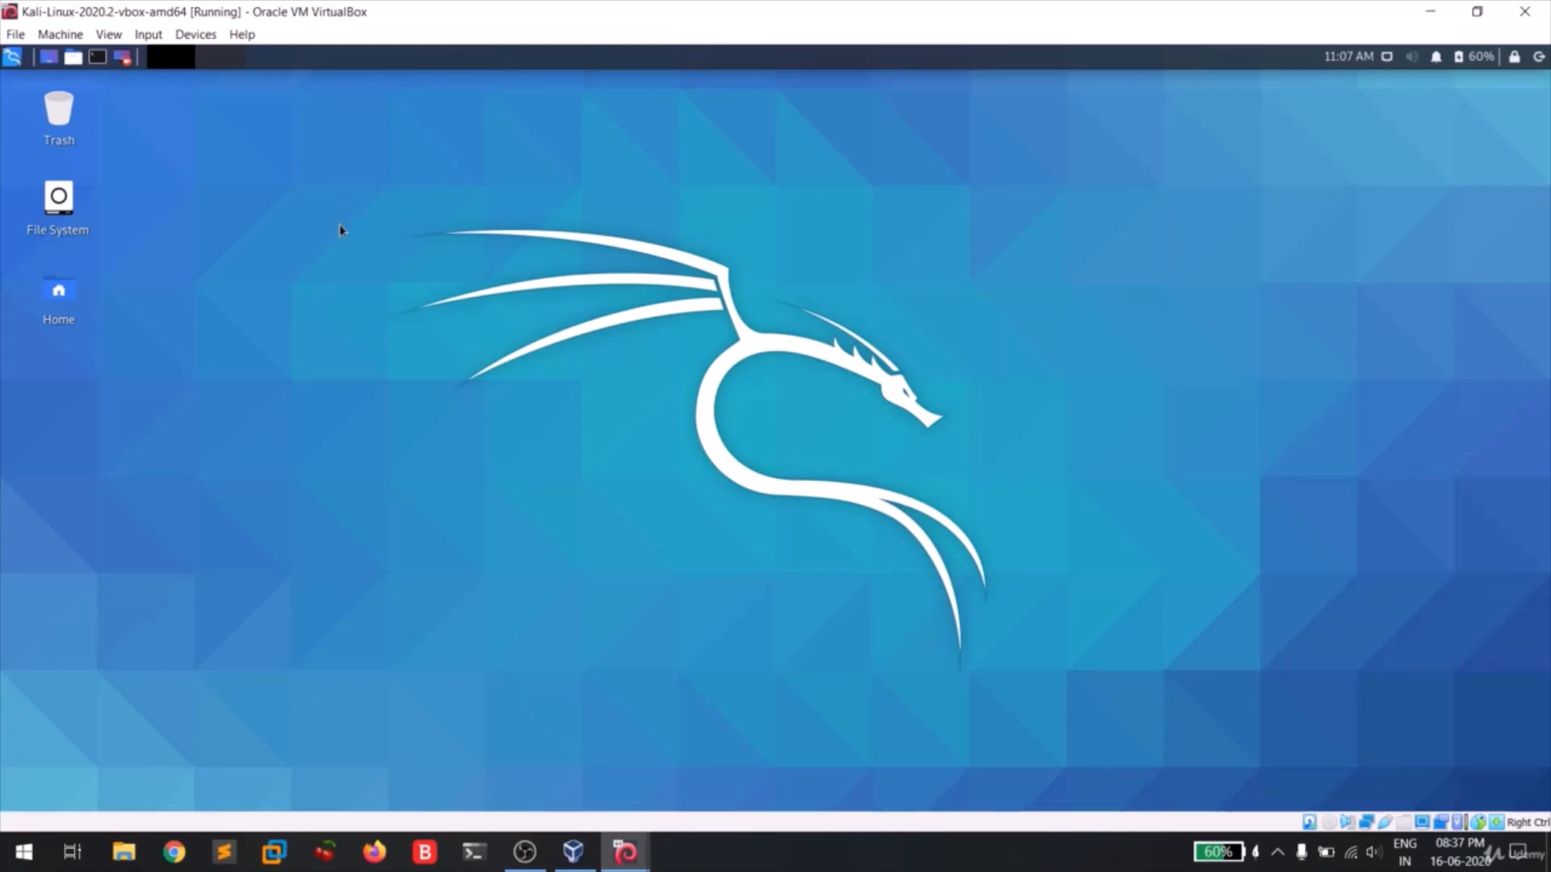
Step: Find and launch Burp Suite in Kali, and dismiss the Java version warning
click(12, 57)
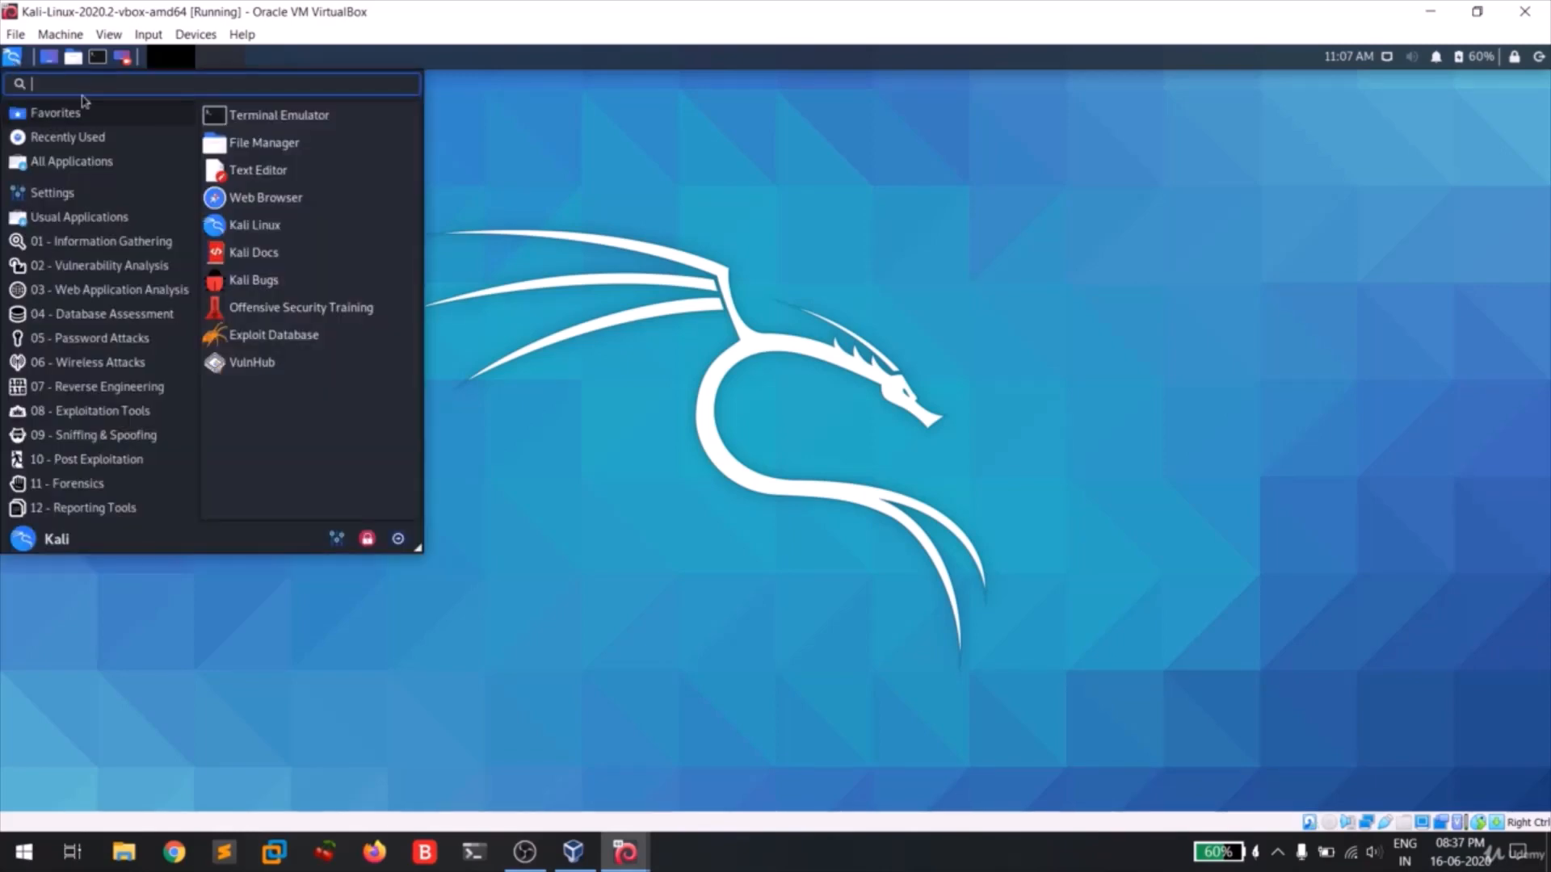
text(burp)
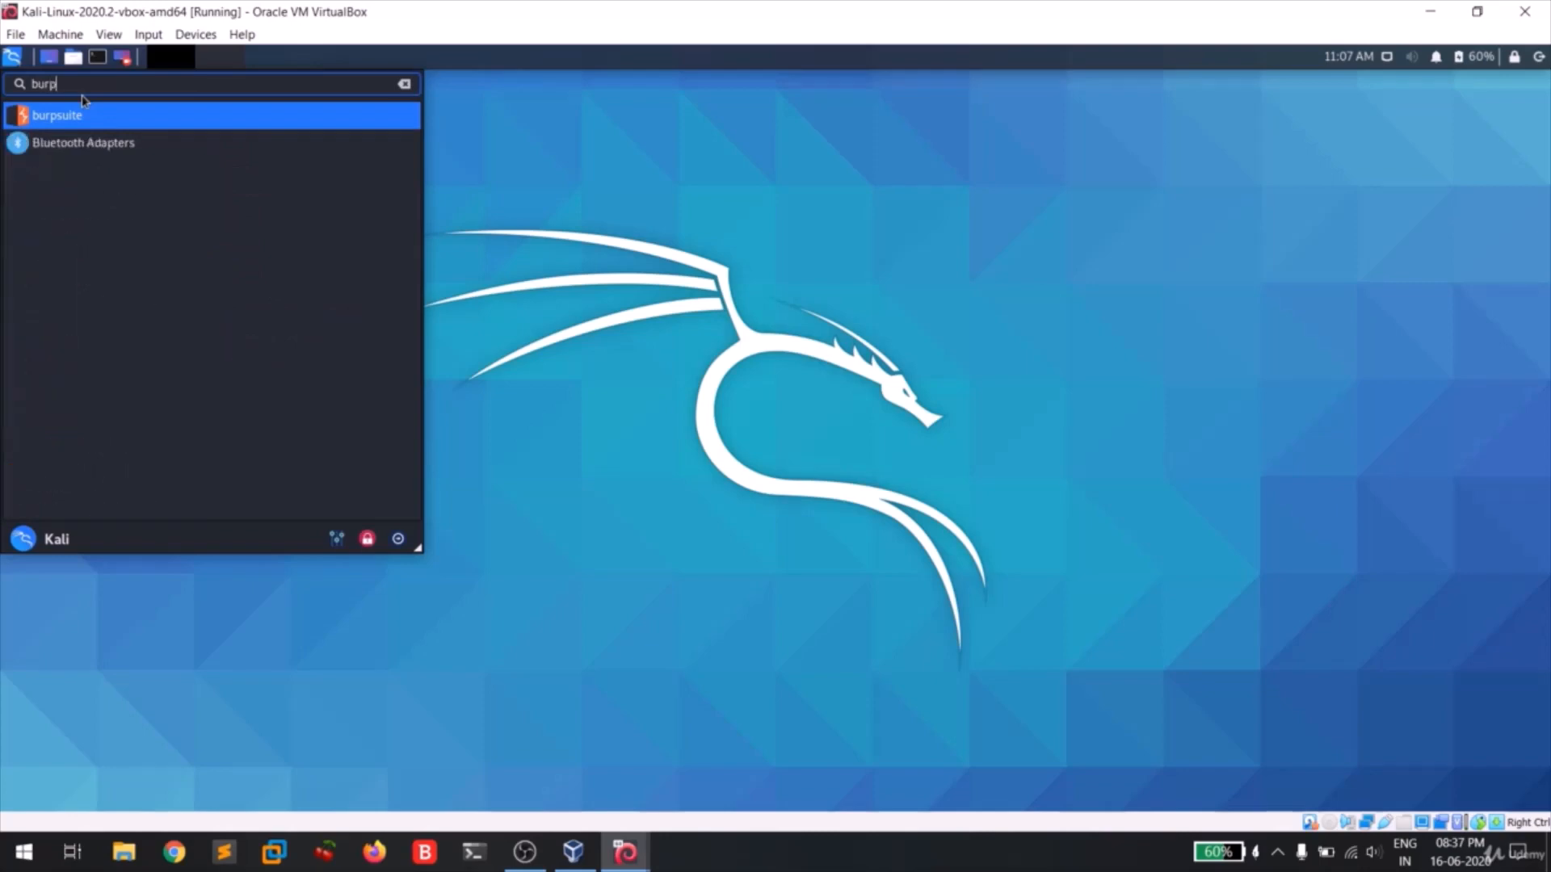
key(Return)
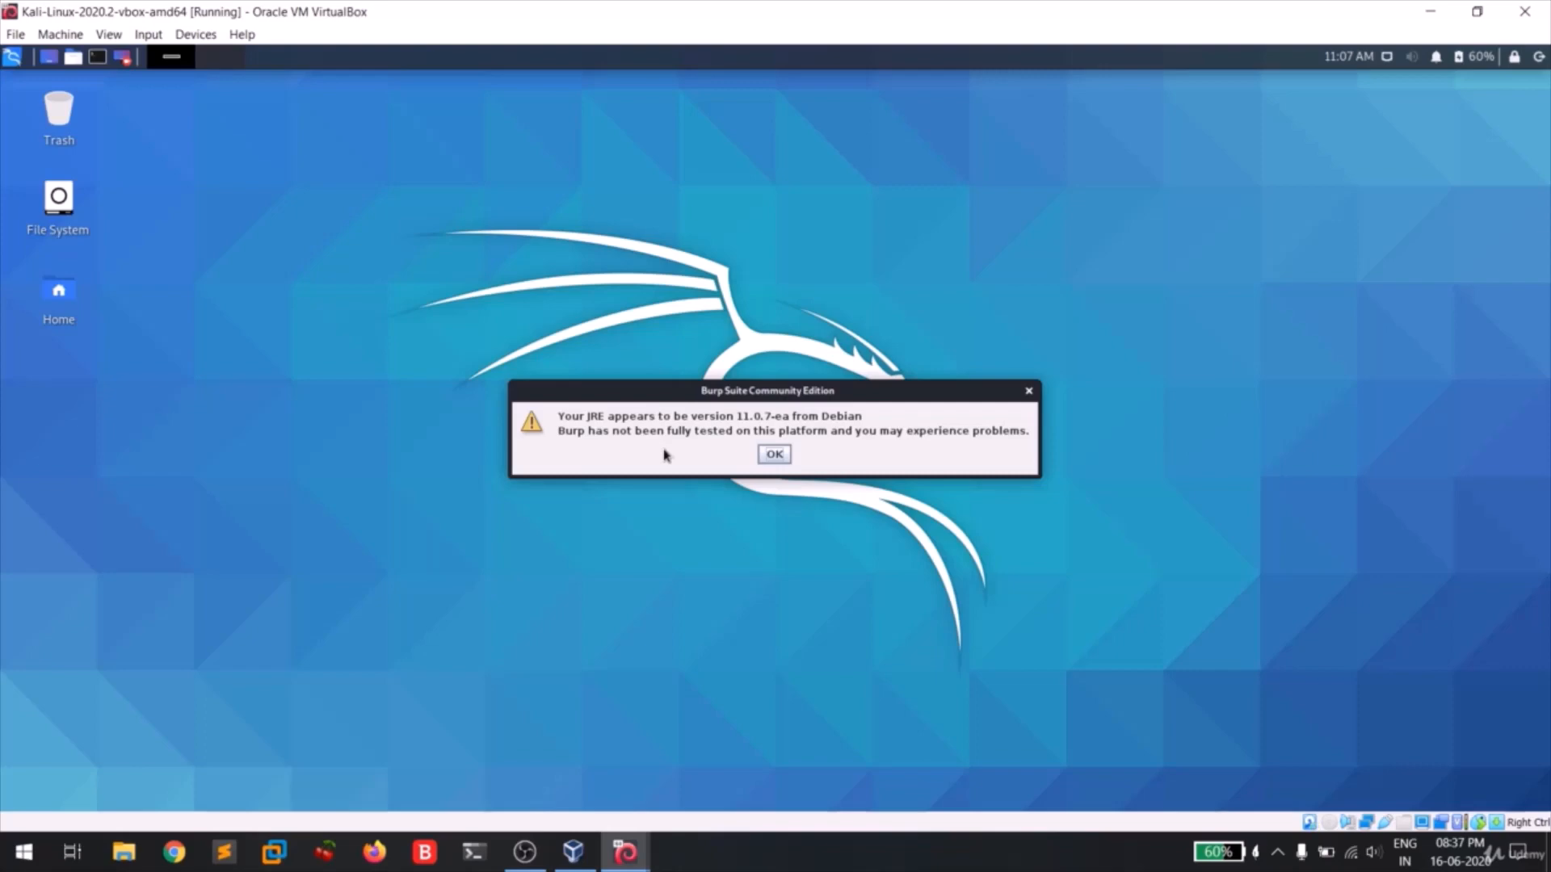
click(774, 454)
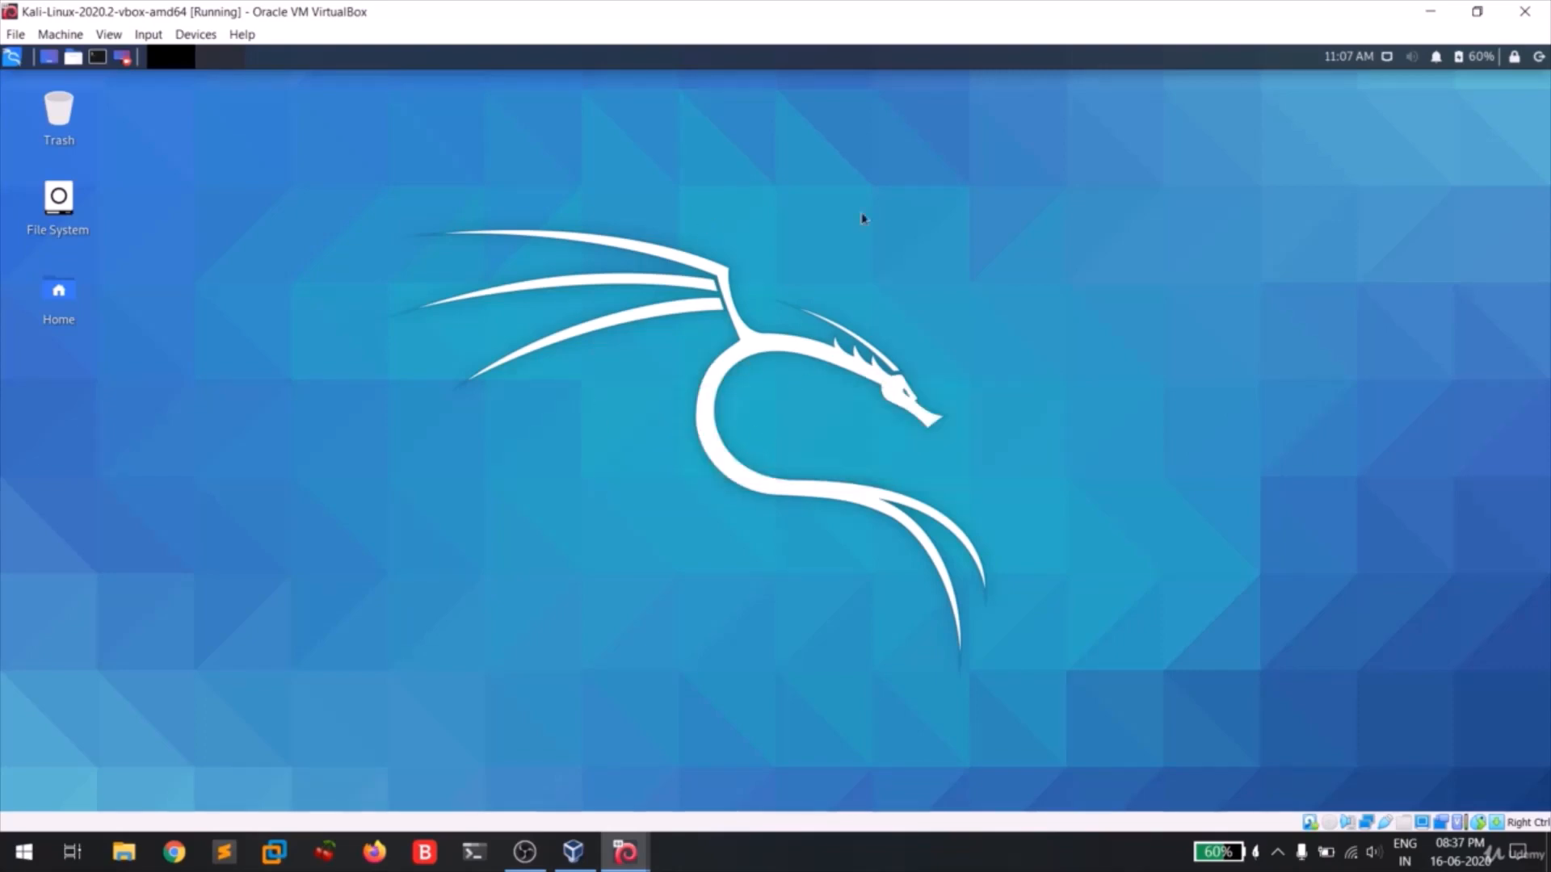
click(1277, 853)
click(1284, 868)
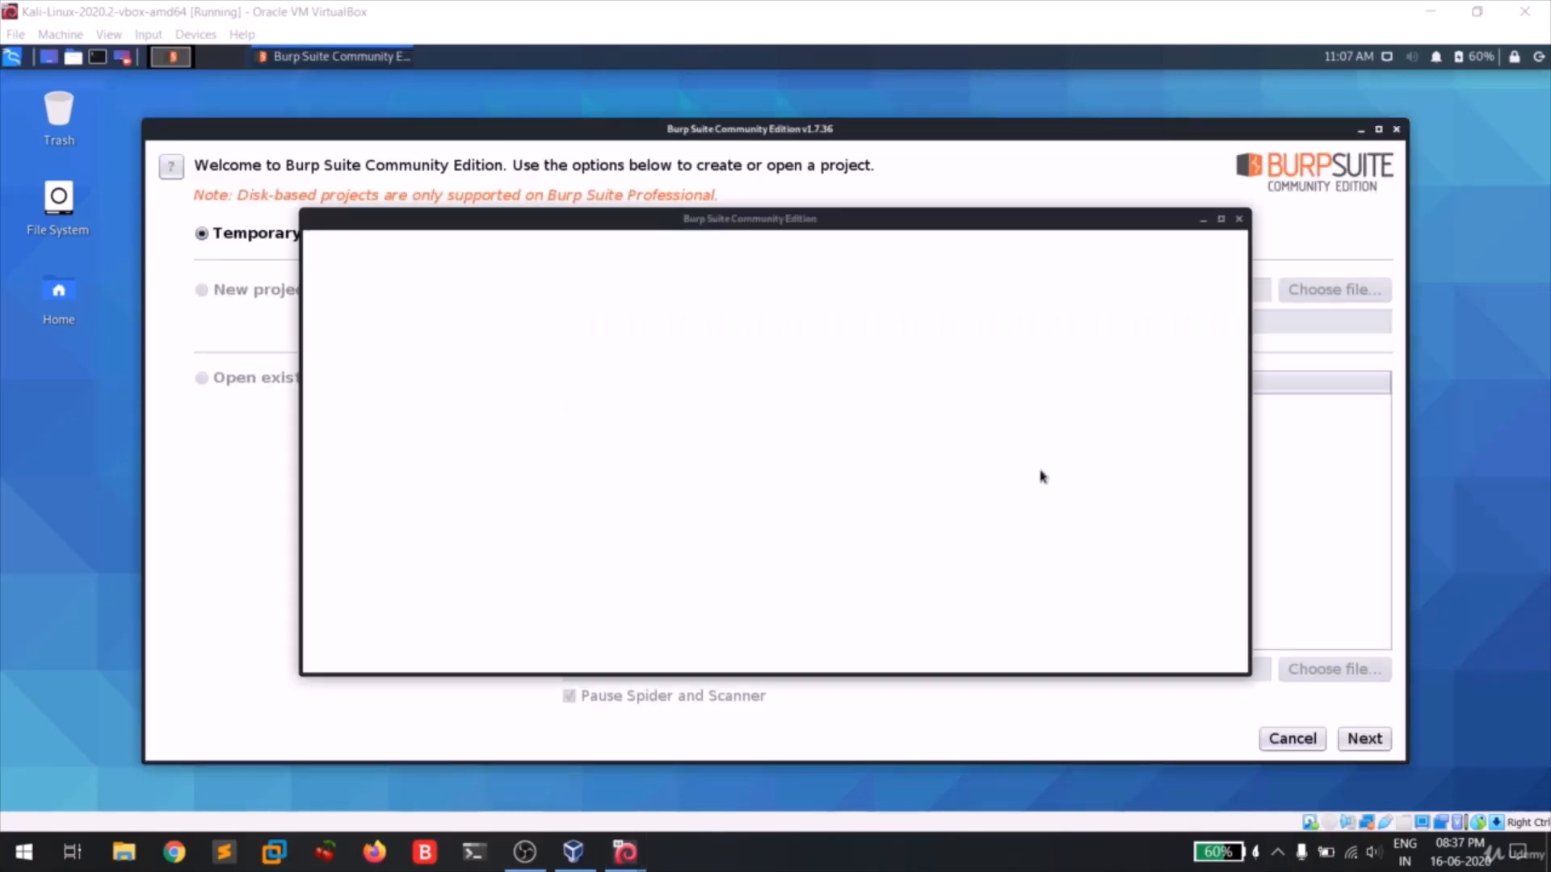
Step: Close the startup popup, start Burp with a temporary project and default settings, and maximize the main window
click(1084, 650)
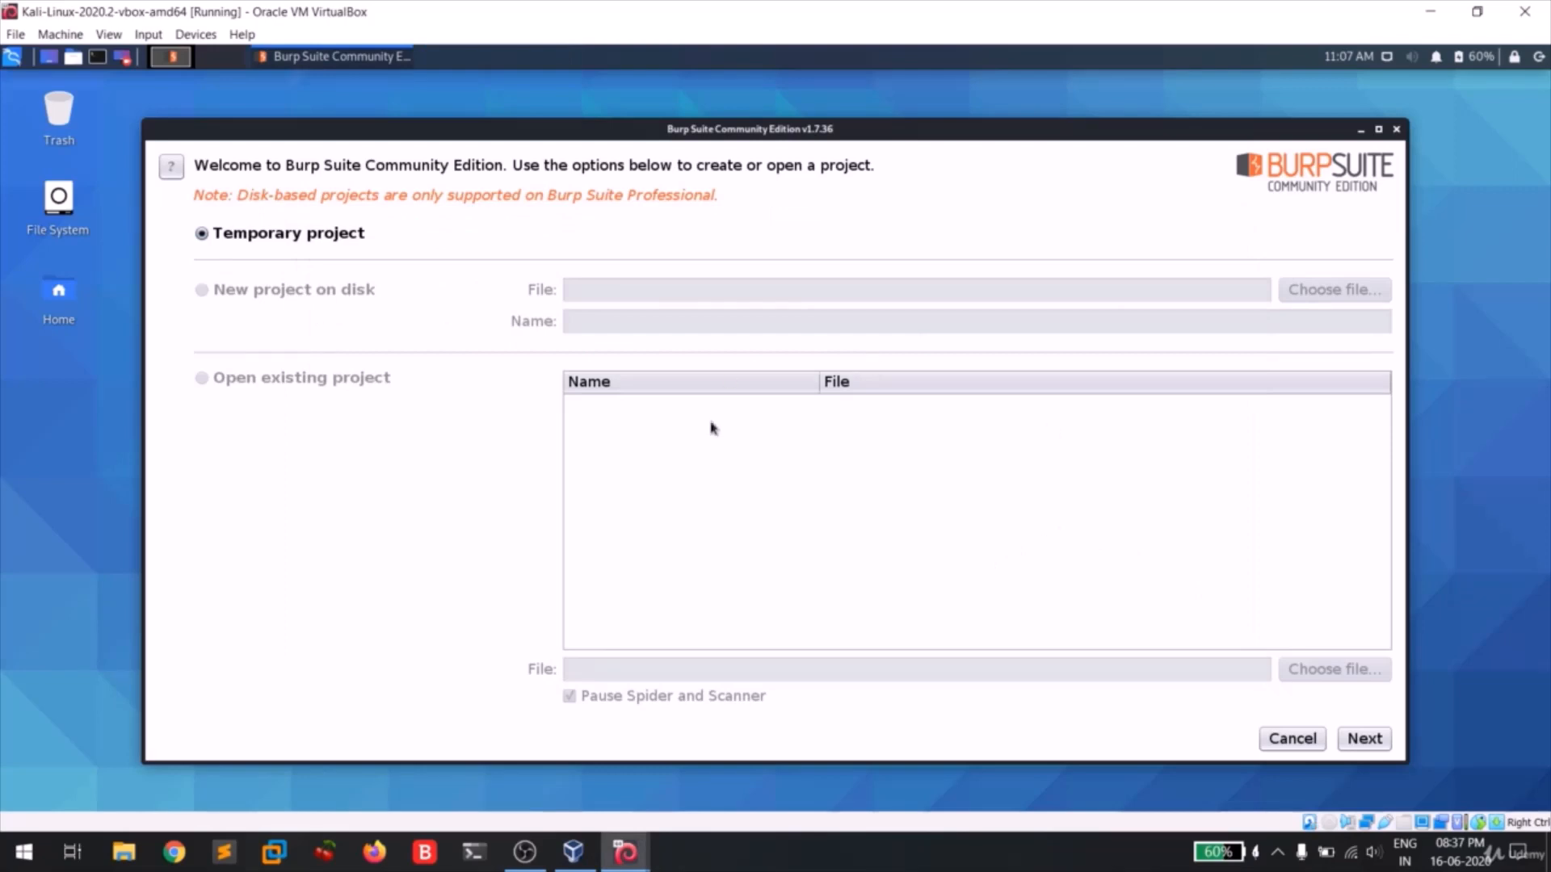
click(1366, 739)
click(1365, 738)
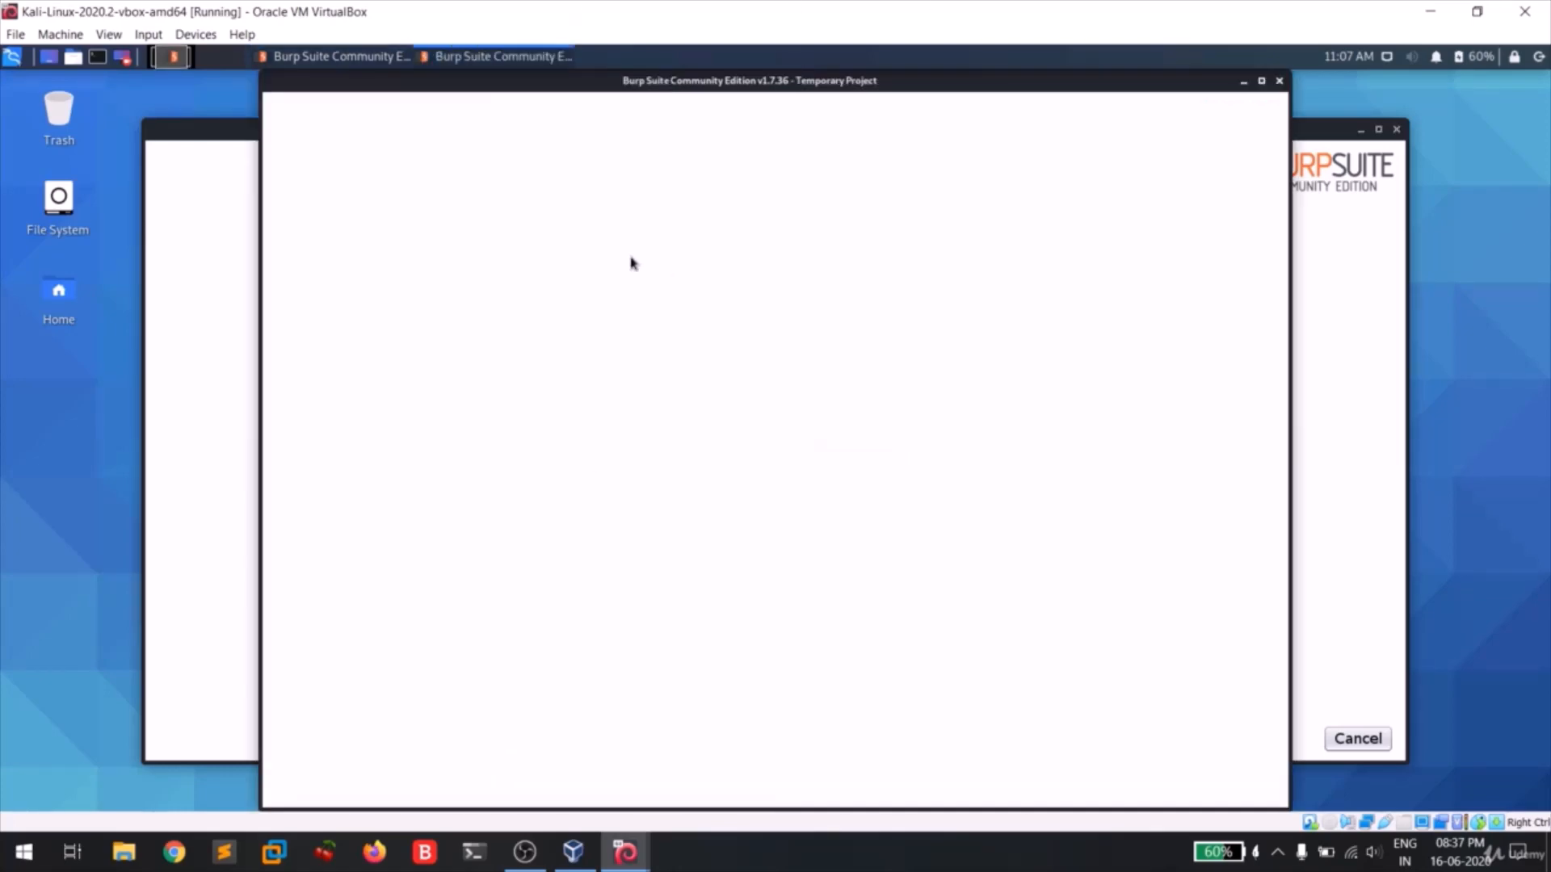
click(1261, 81)
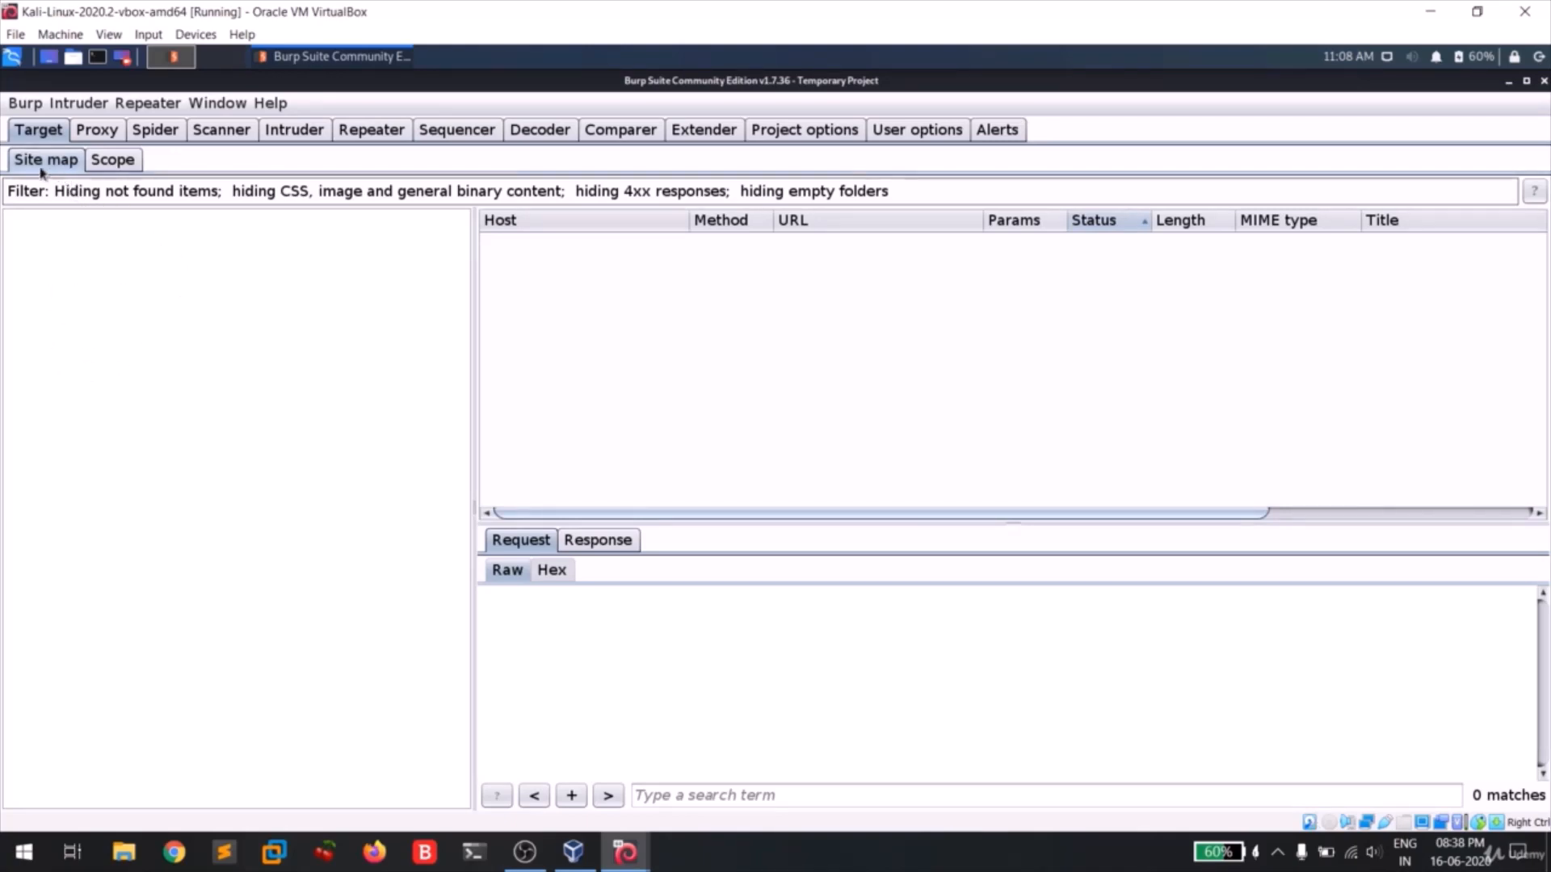
Step: View the target scope settings for included and excluded URLs, and return to the site map
click(106, 165)
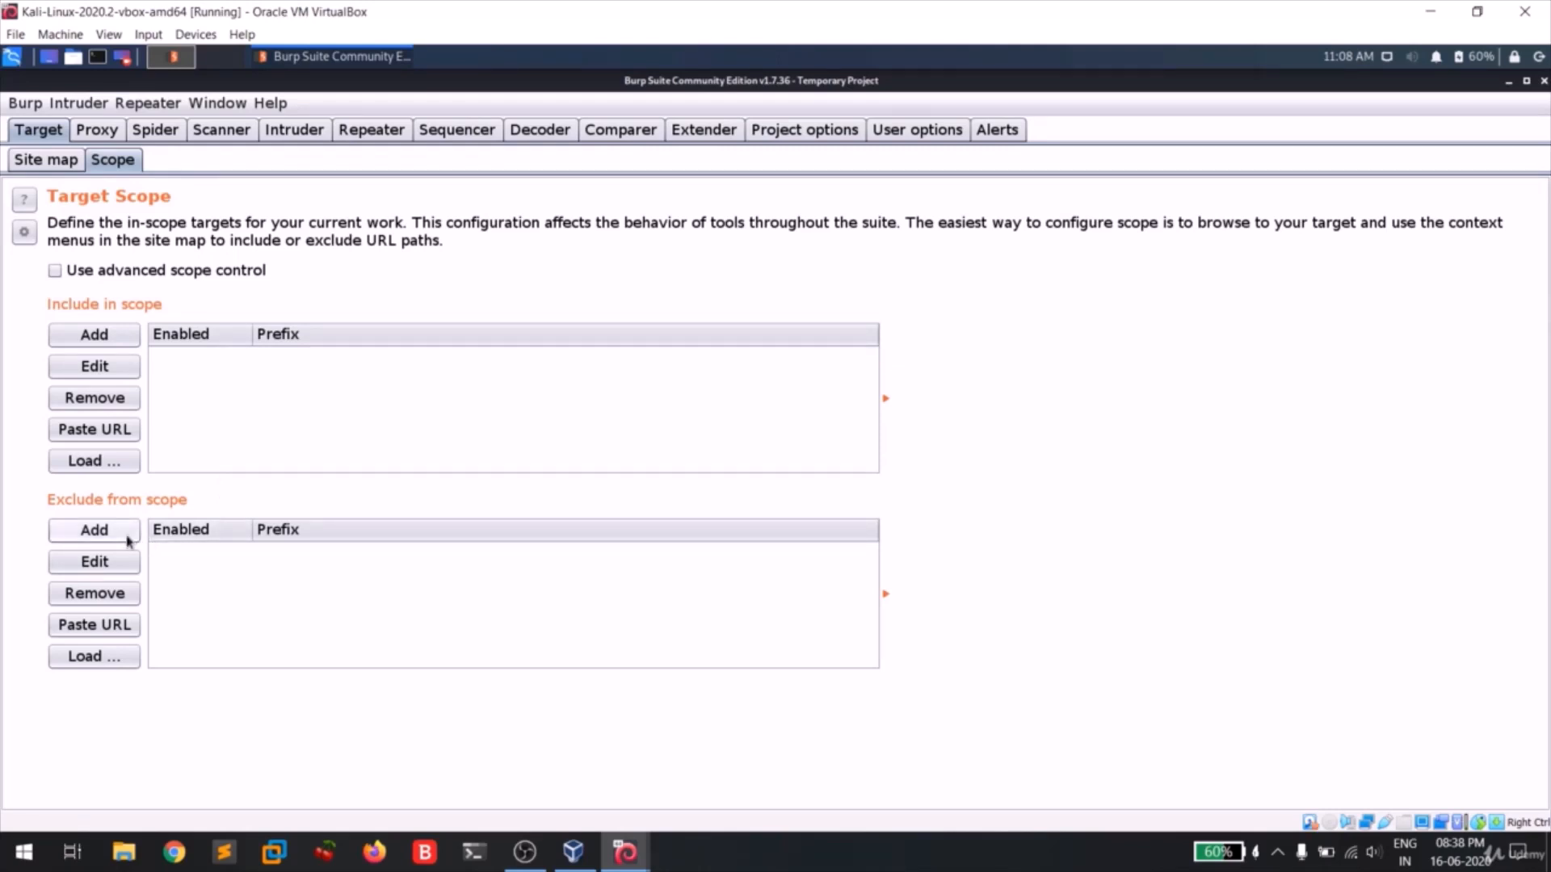
click(48, 161)
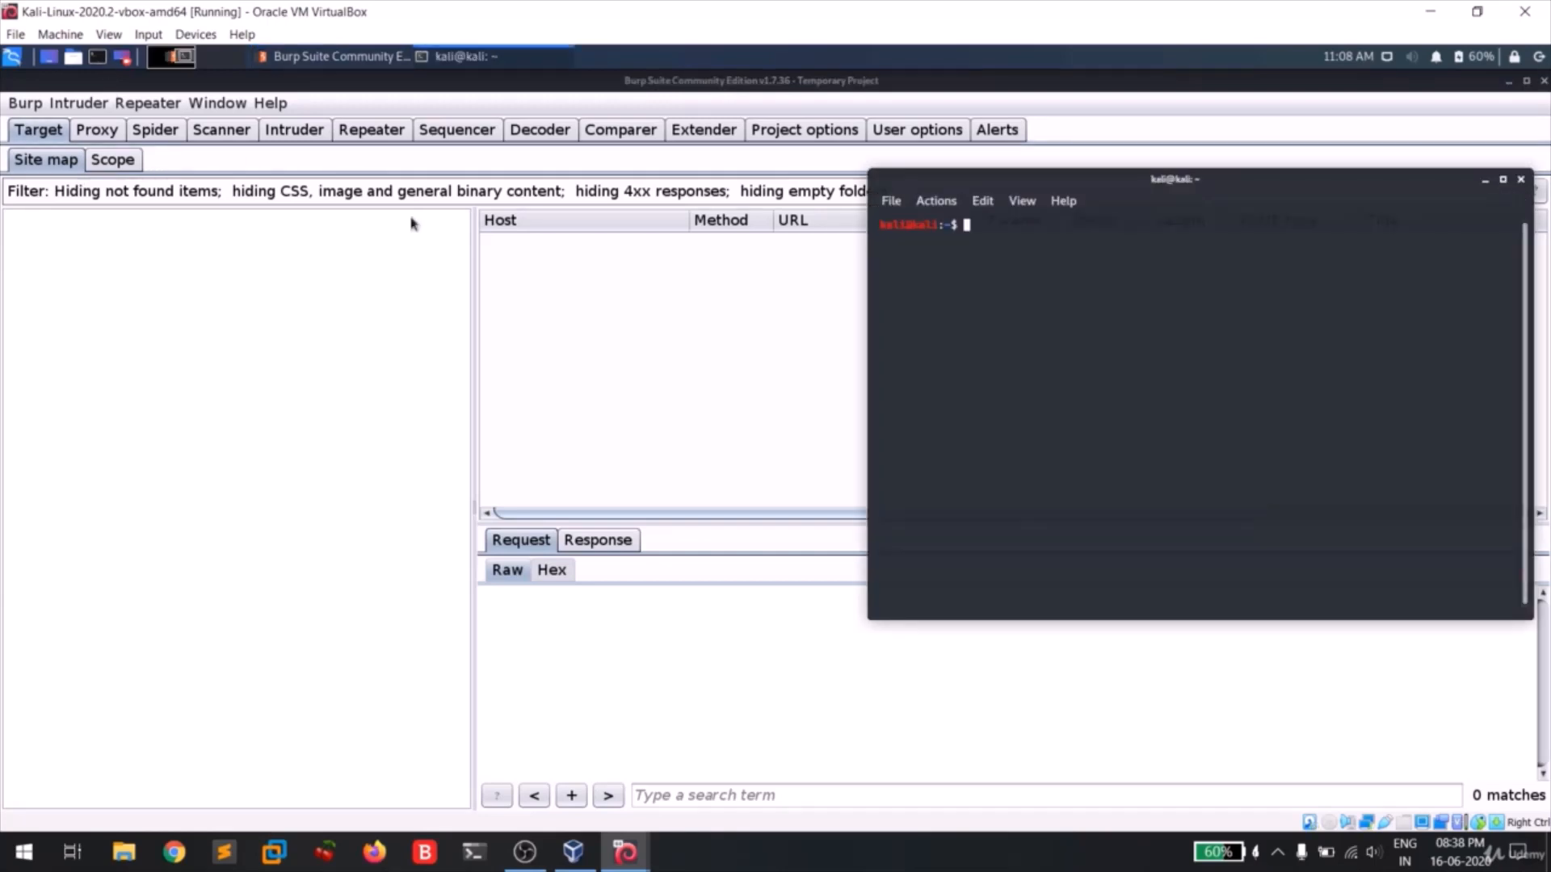
Step: Move the terminal window toward the middle of the screen and enlarge its text two sizes
click(1058, 200)
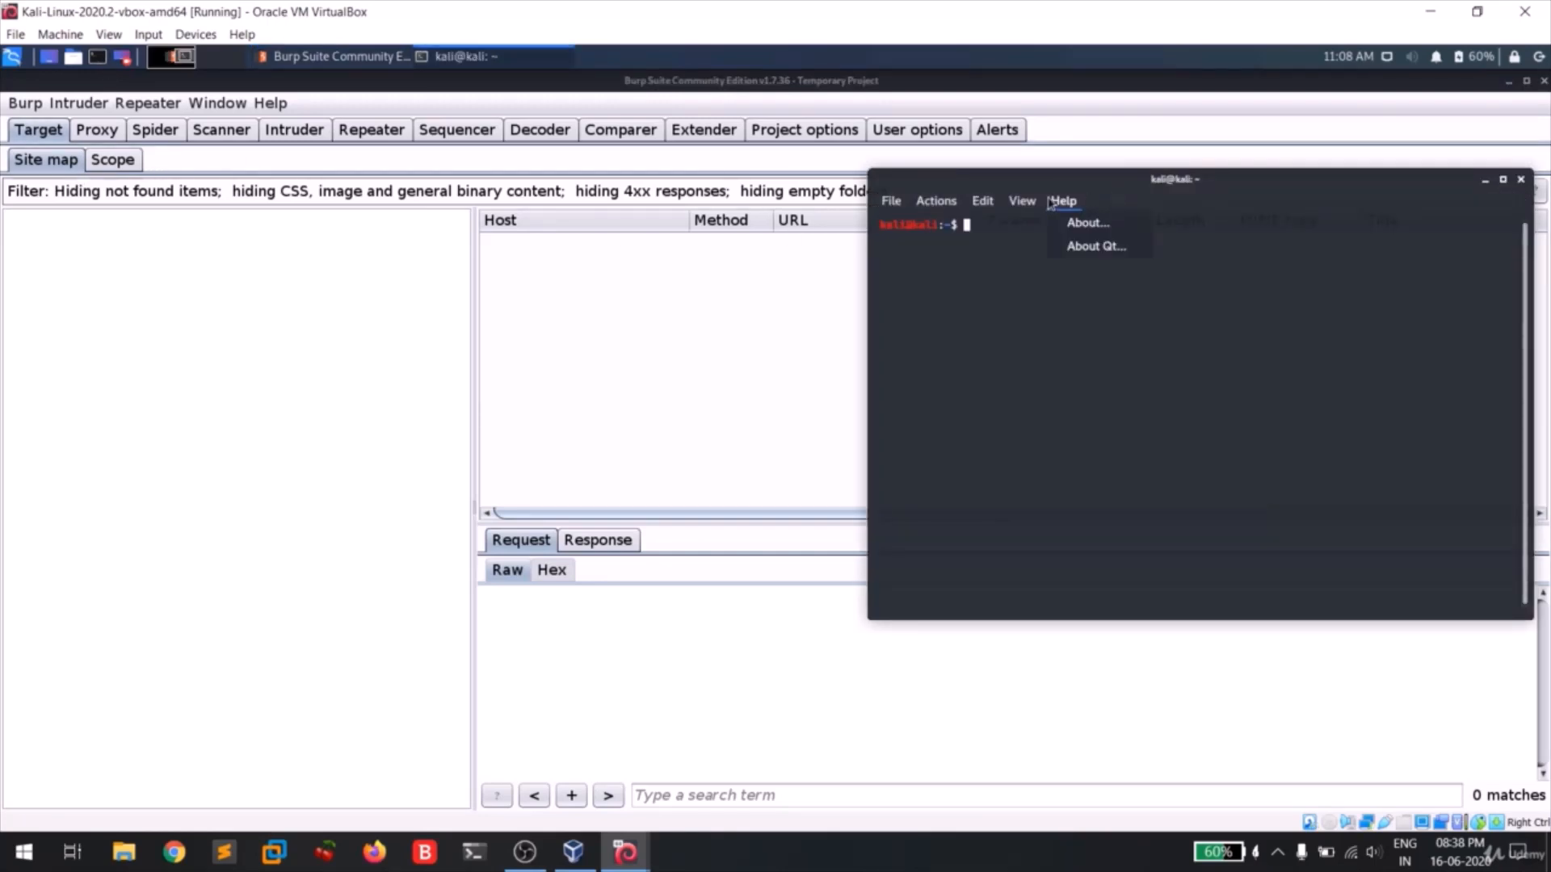
click(1143, 185)
drag(1142, 186, 1008, 194)
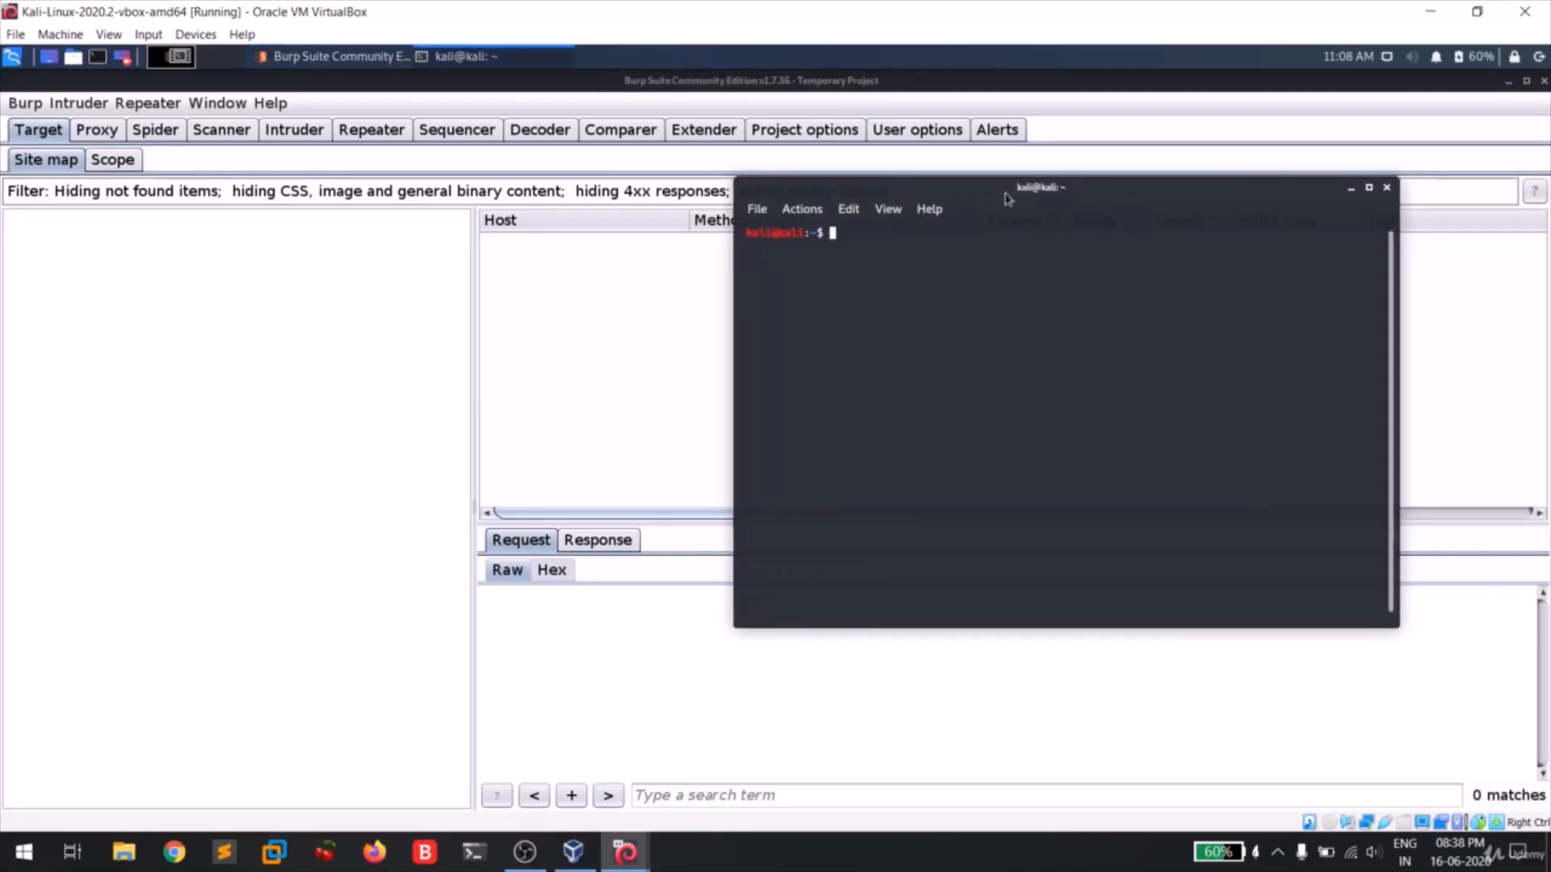
key(ctrl+plus)
key(ctrl+plus)
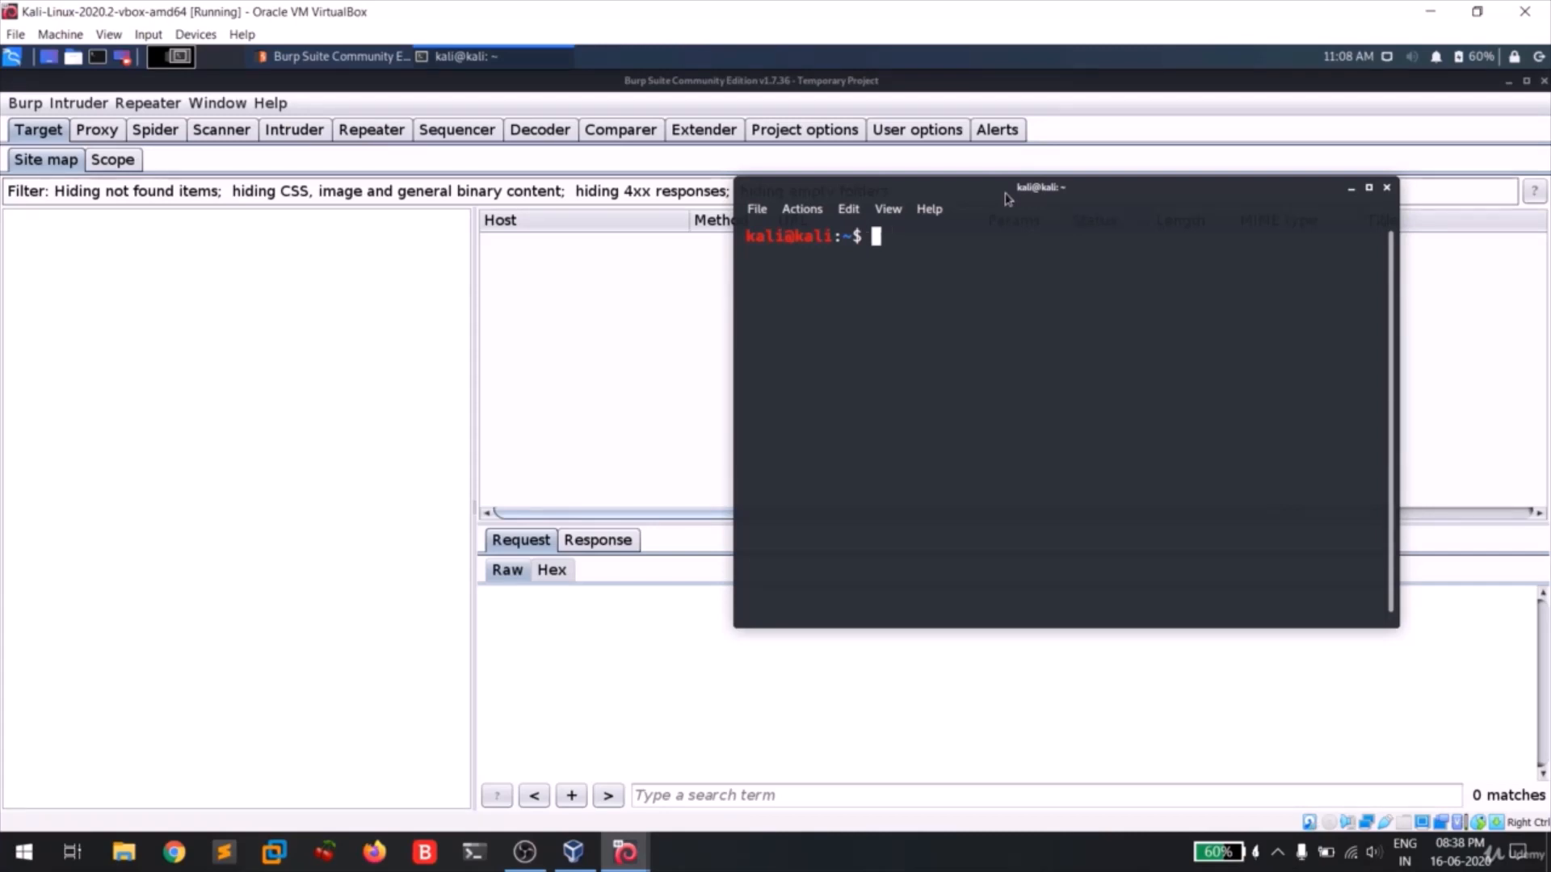
Step: Scan the local network with "sudo arp-scan -l", entering the sudo password
text(sudo arp-scan)
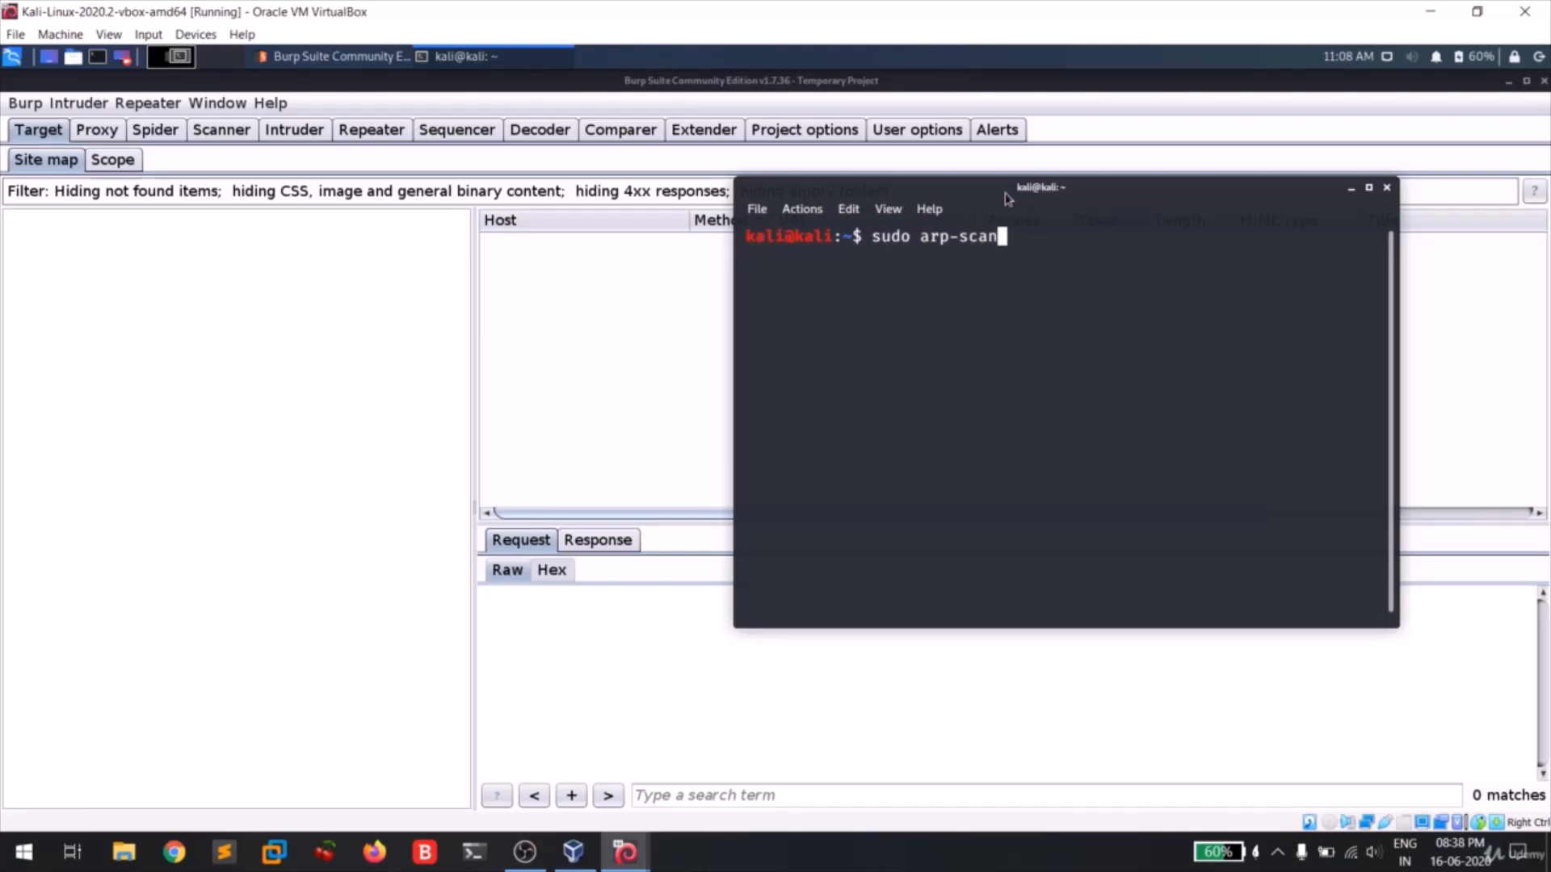
text( -l)
key(Return)
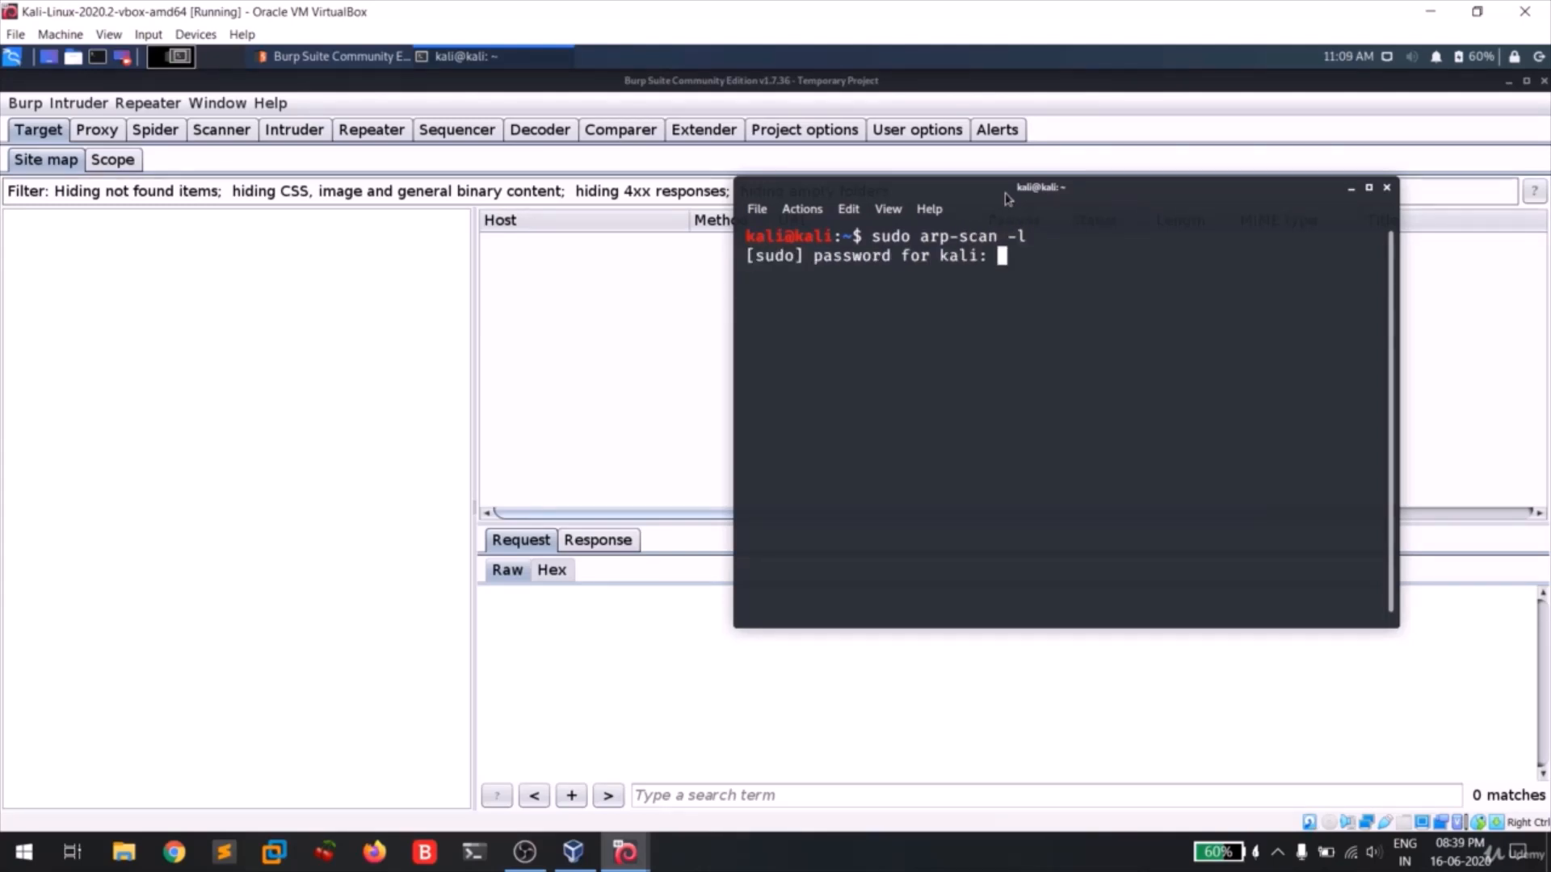
text(kali)
key(Return)
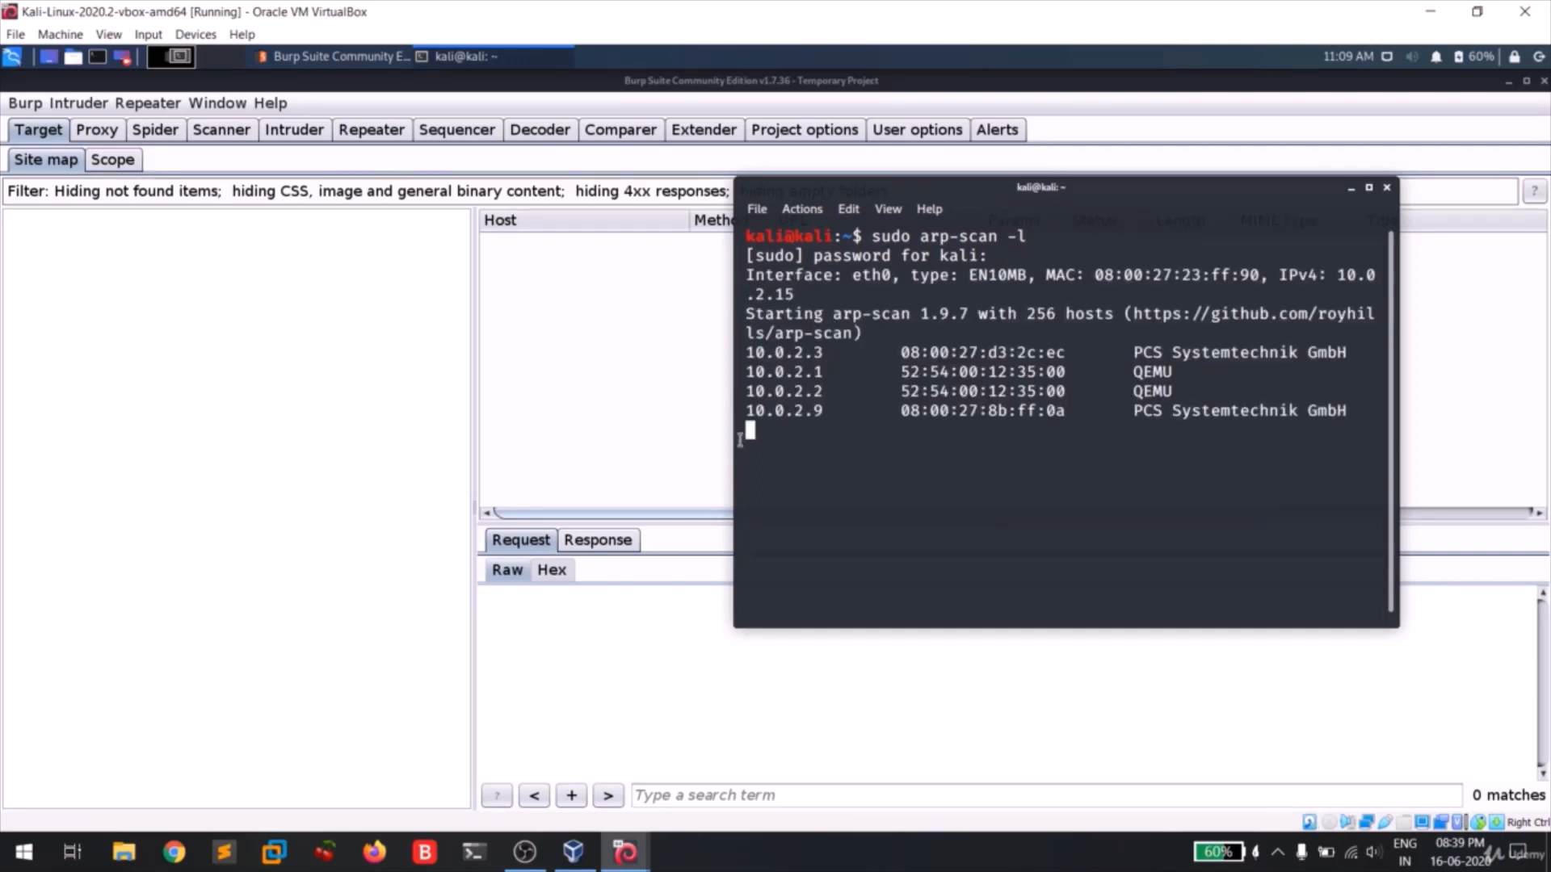
Step: Select the IP address 10.0.2.9 in the scan output and minimize the terminal
double_click(780, 411)
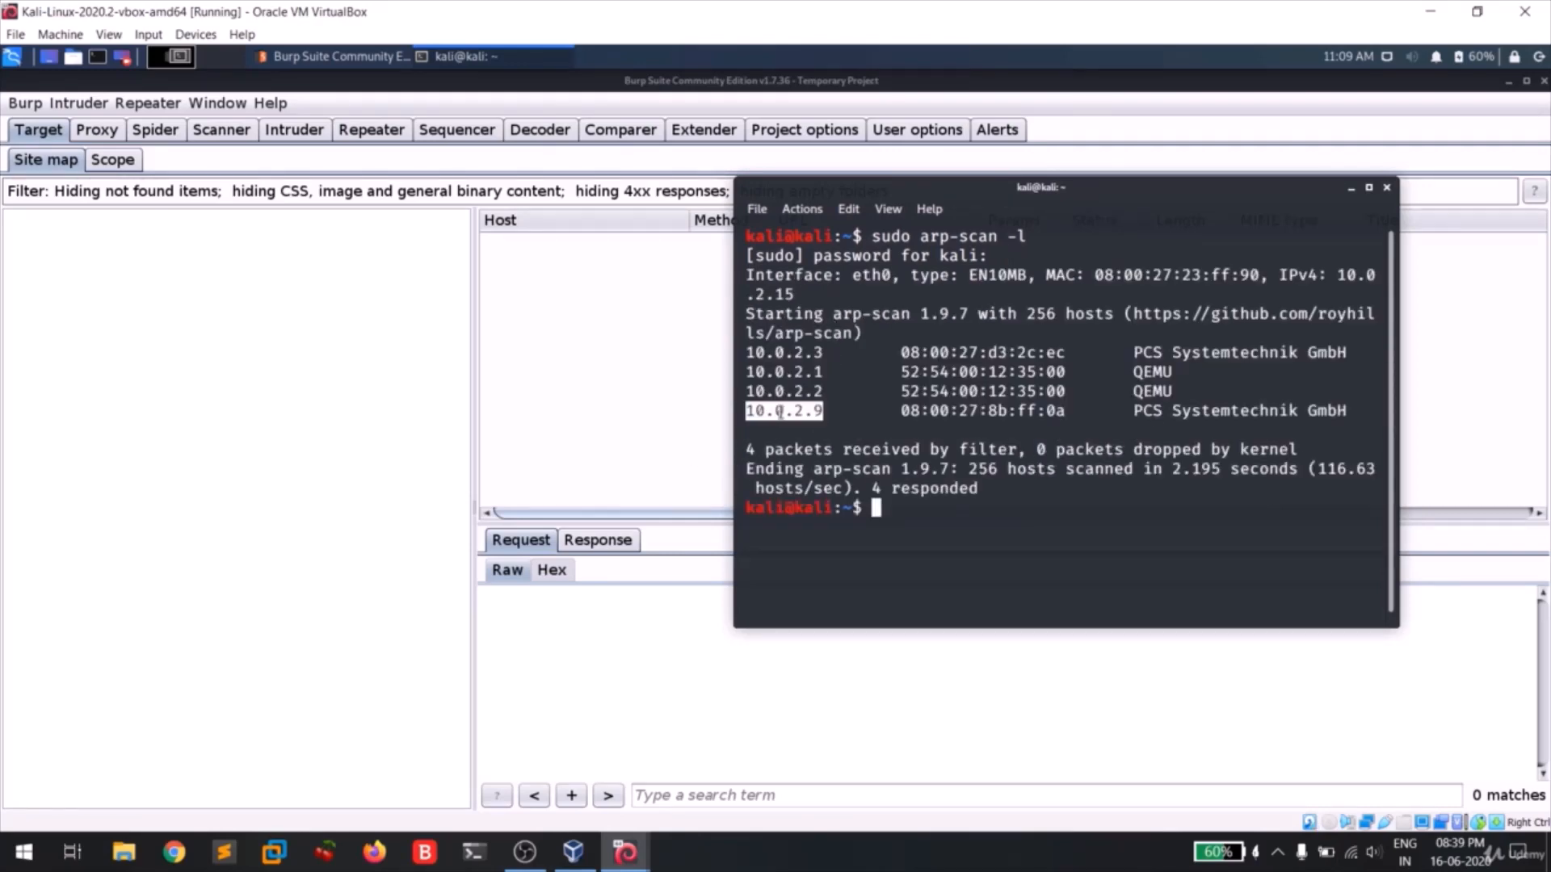
right_click(781, 416)
click(800, 425)
click(806, 418)
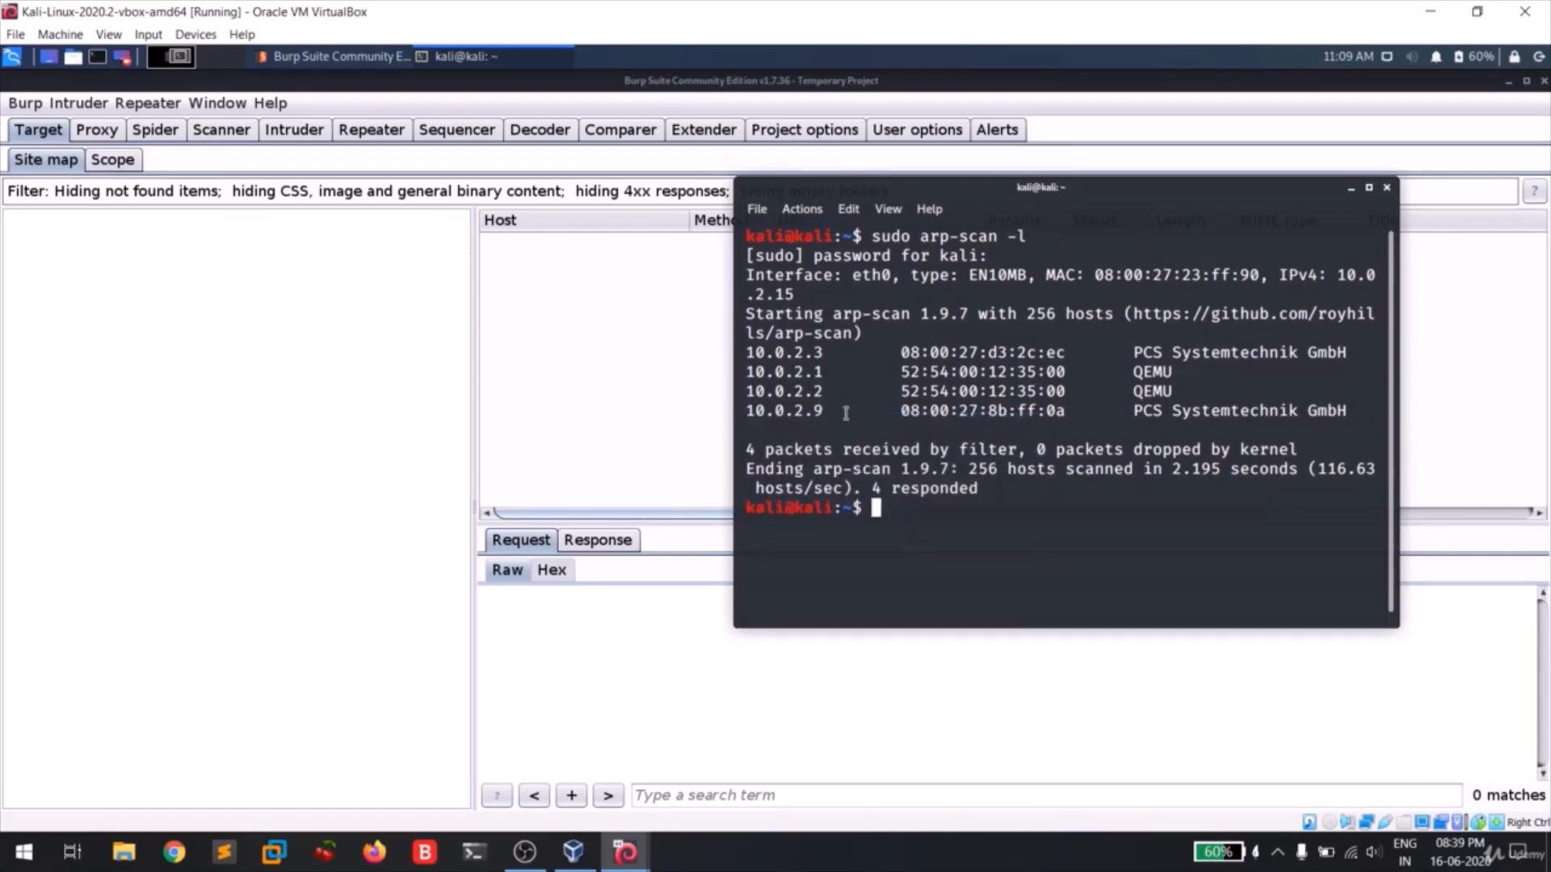
drag(833, 409, 741, 347)
click(829, 410)
drag(832, 410, 745, 412)
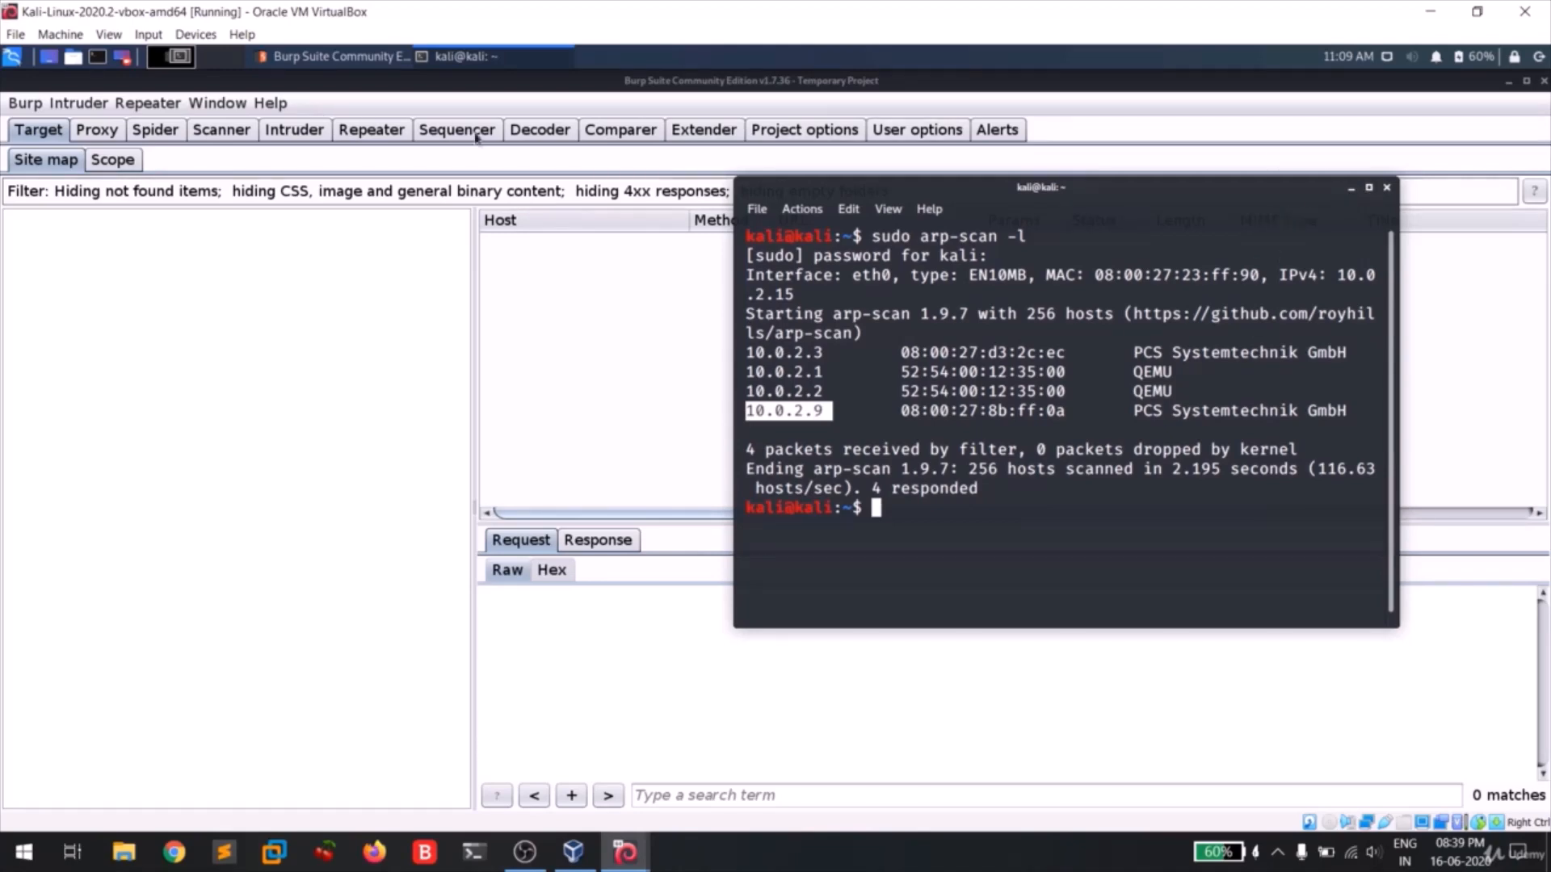
click(1350, 188)
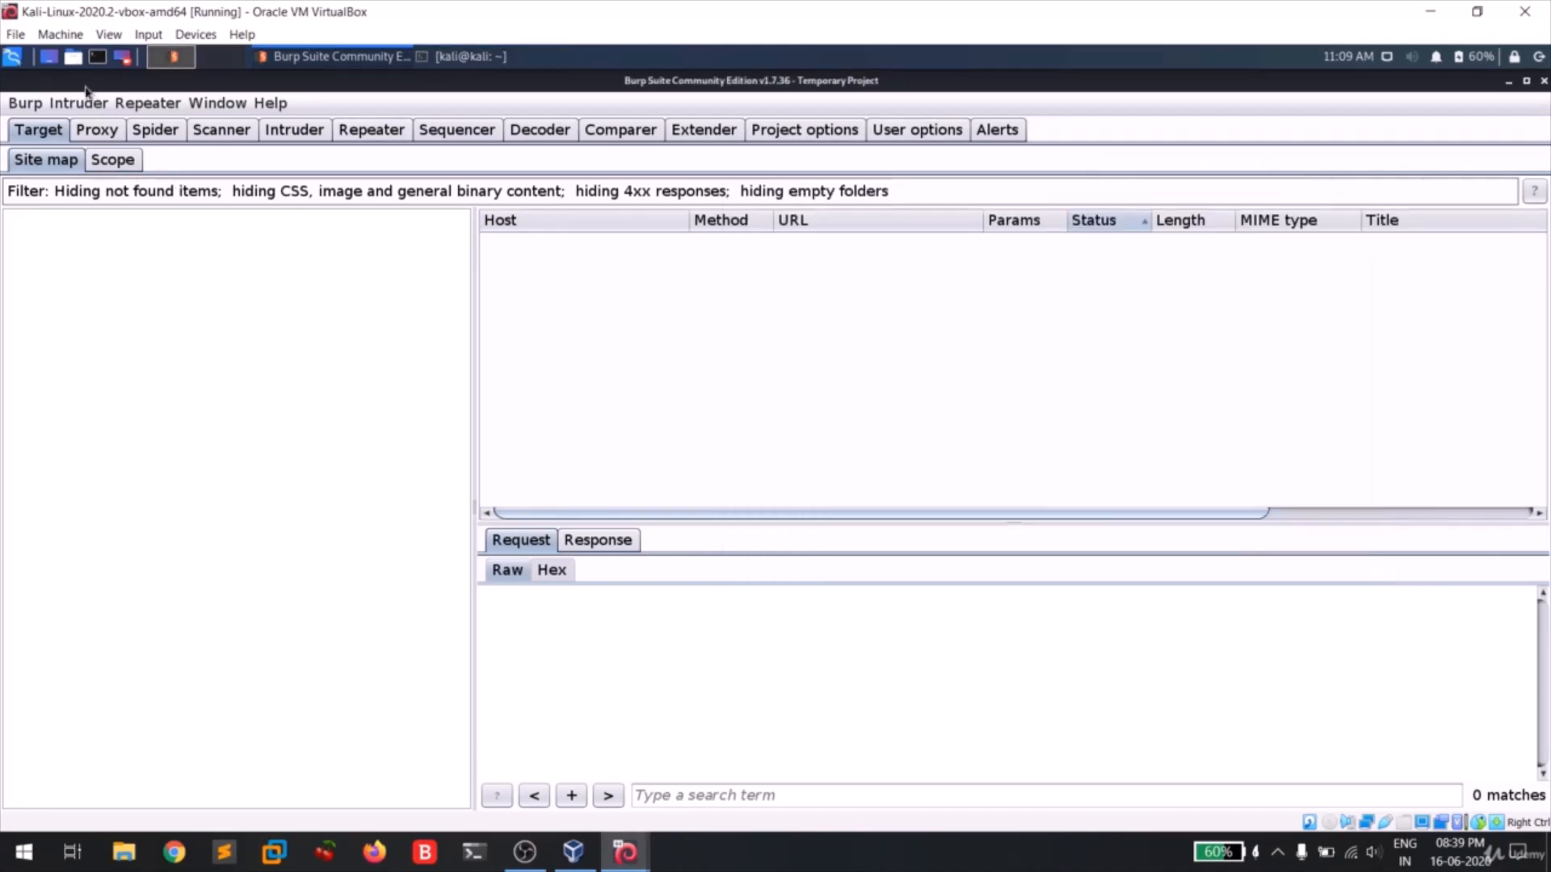
Step: Launch Firefox in Kali and move its window toward the middle of the desktop
click(13, 59)
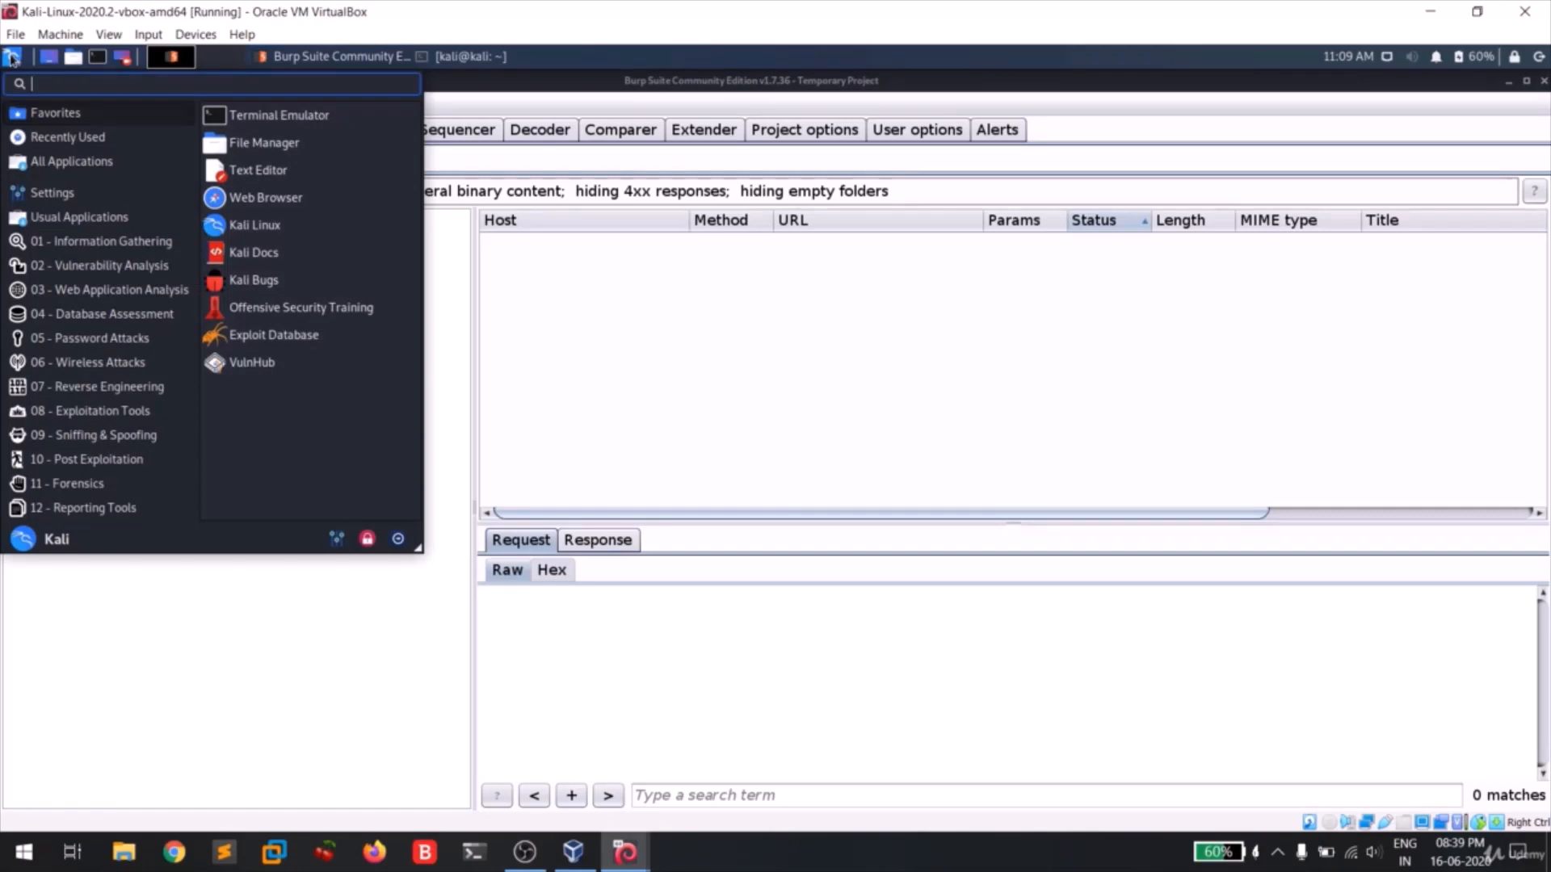
text(fire)
key(Return)
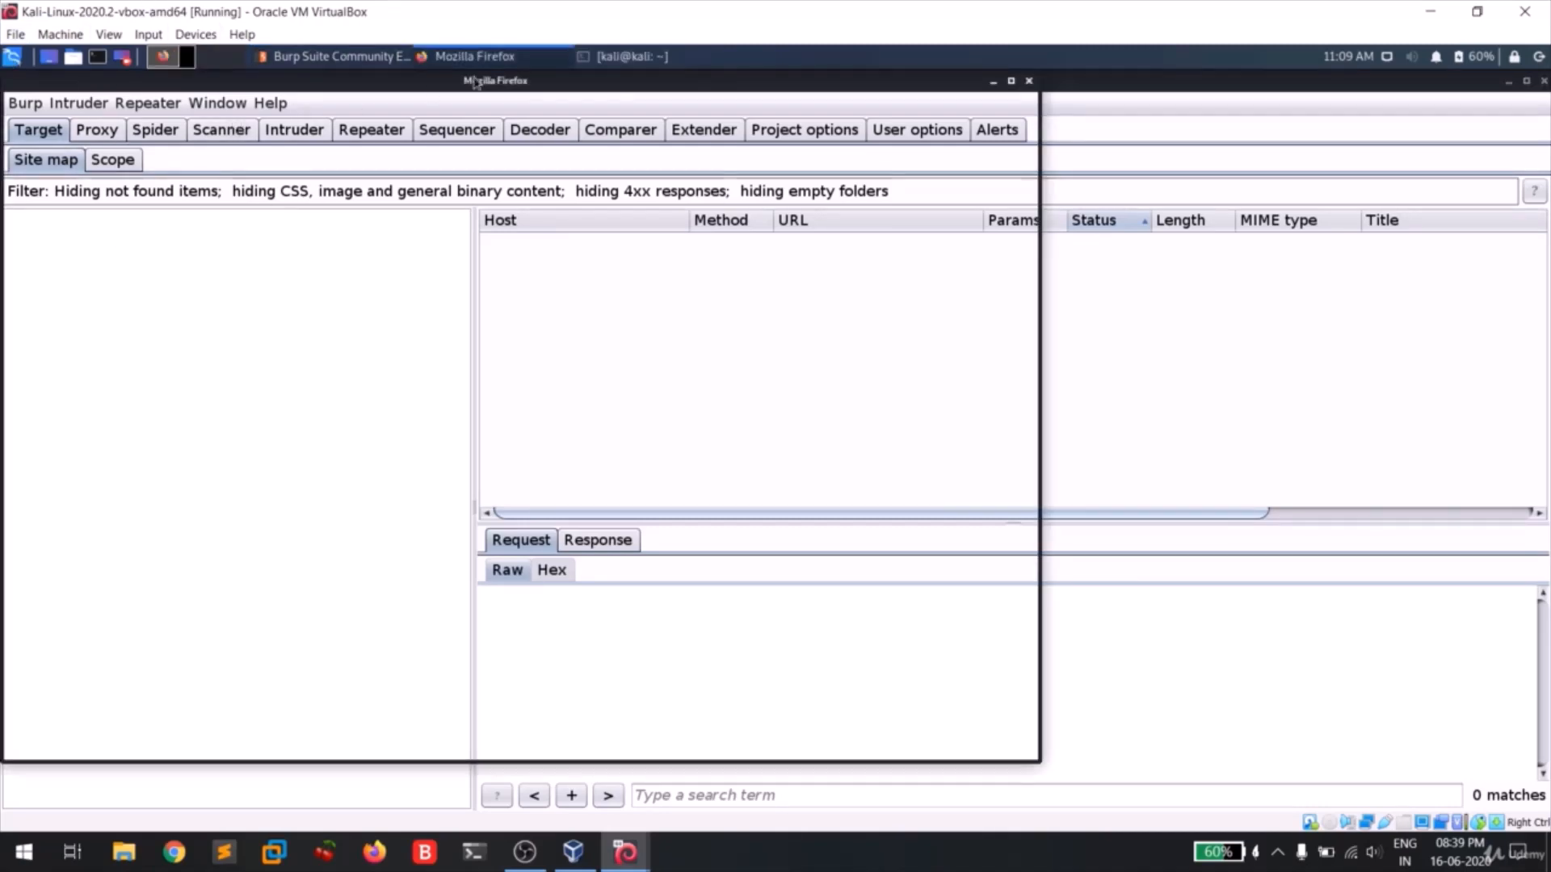
drag(499, 84, 716, 106)
Step: Replace Firefox's Restore Session tab with a blank new tab, viewing Burp Suite's Repeater in between
click(413, 129)
click(388, 60)
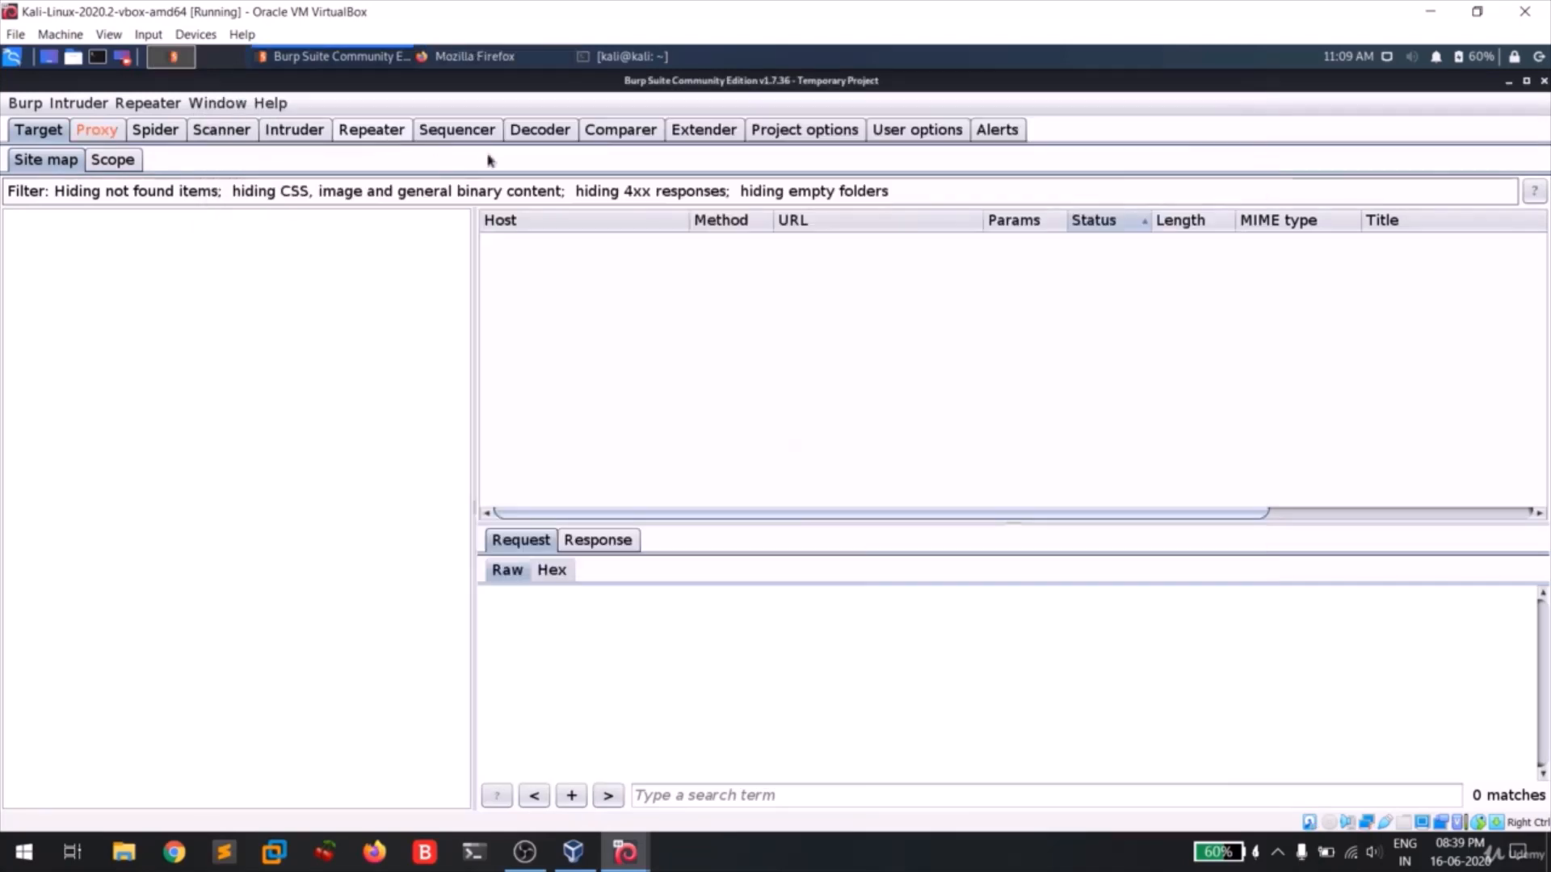
click(373, 132)
click(436, 56)
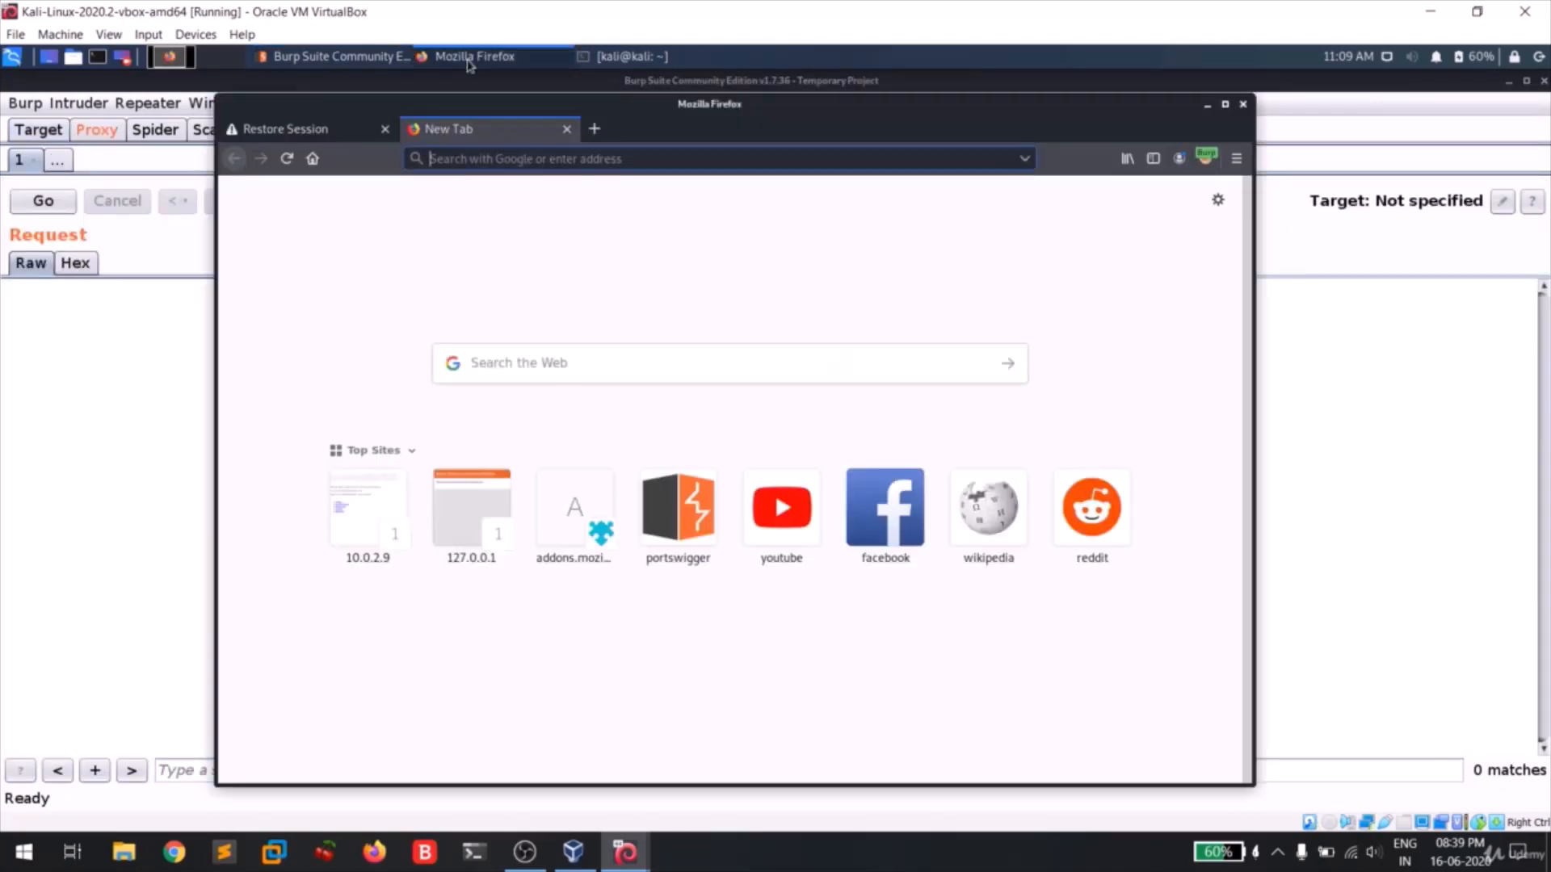
click(384, 129)
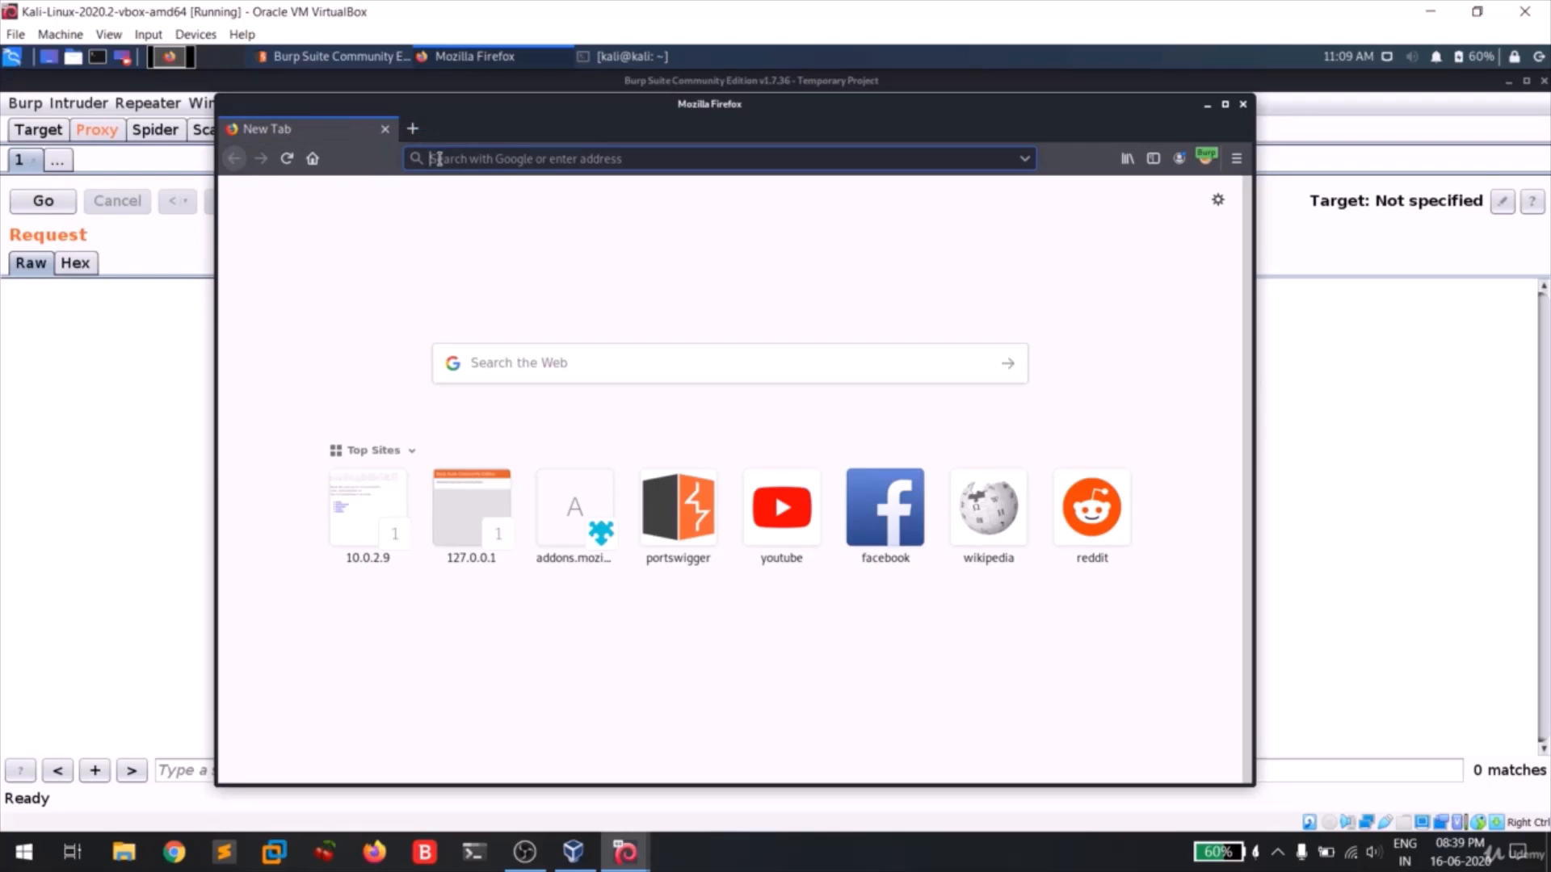
key(super)
text(10.0.2.9)
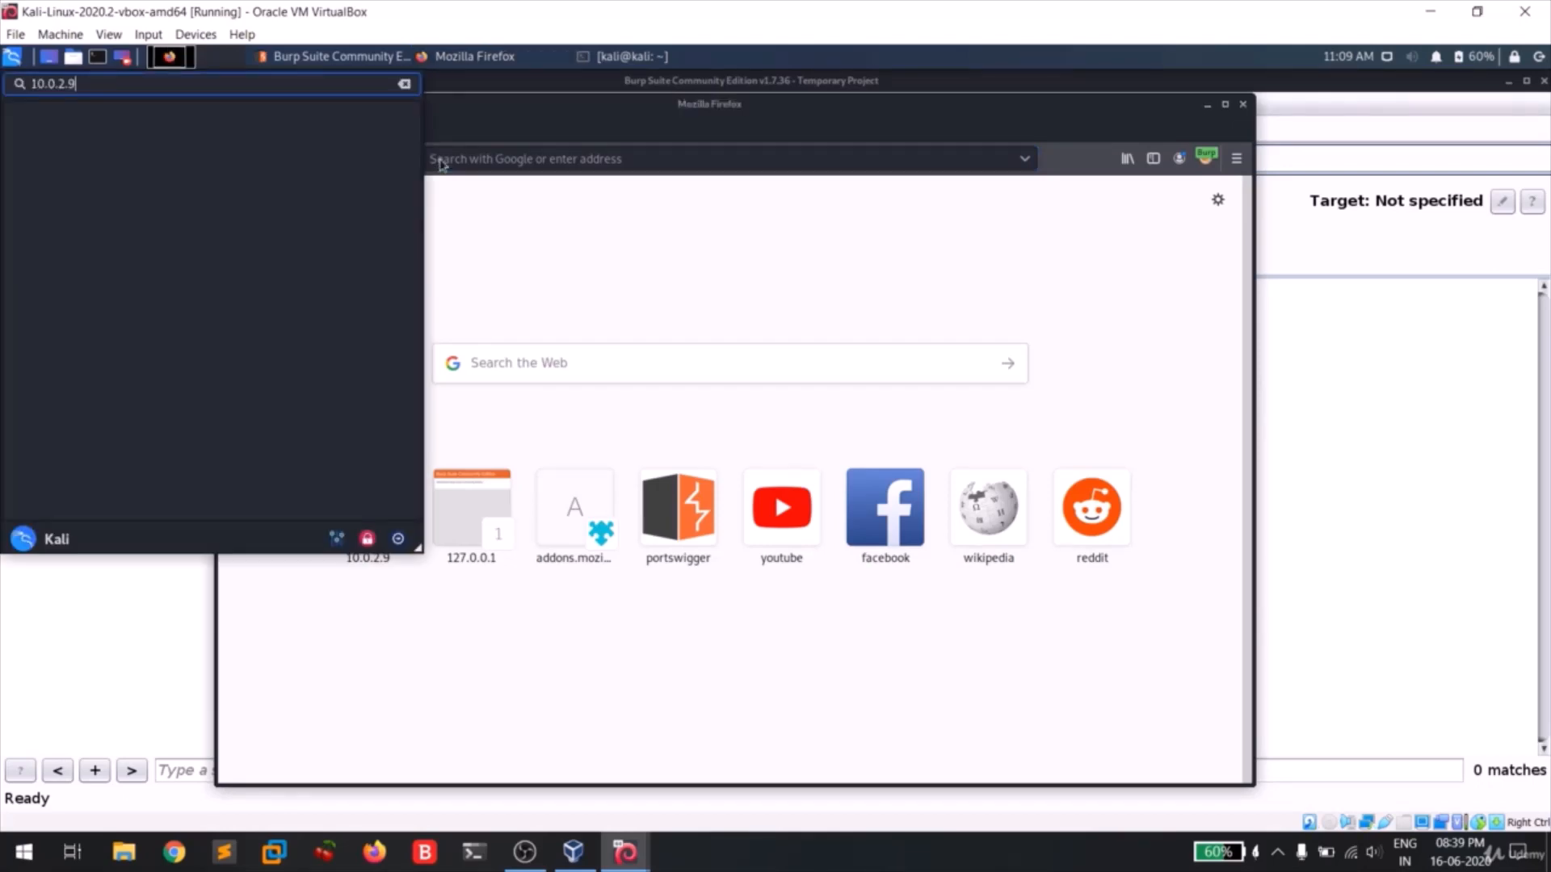
key(BackSpace)
key(BackSpace)
key(BackSpace)
key(BackSpace)
key(BackSpace)
key(BackSpace)
key(BackSpace)
key(BackSpace)
Step: Browse to 10.0.2.9 in Firefox and turn off request interception in Burp's Proxy so the page can load
click(495, 160)
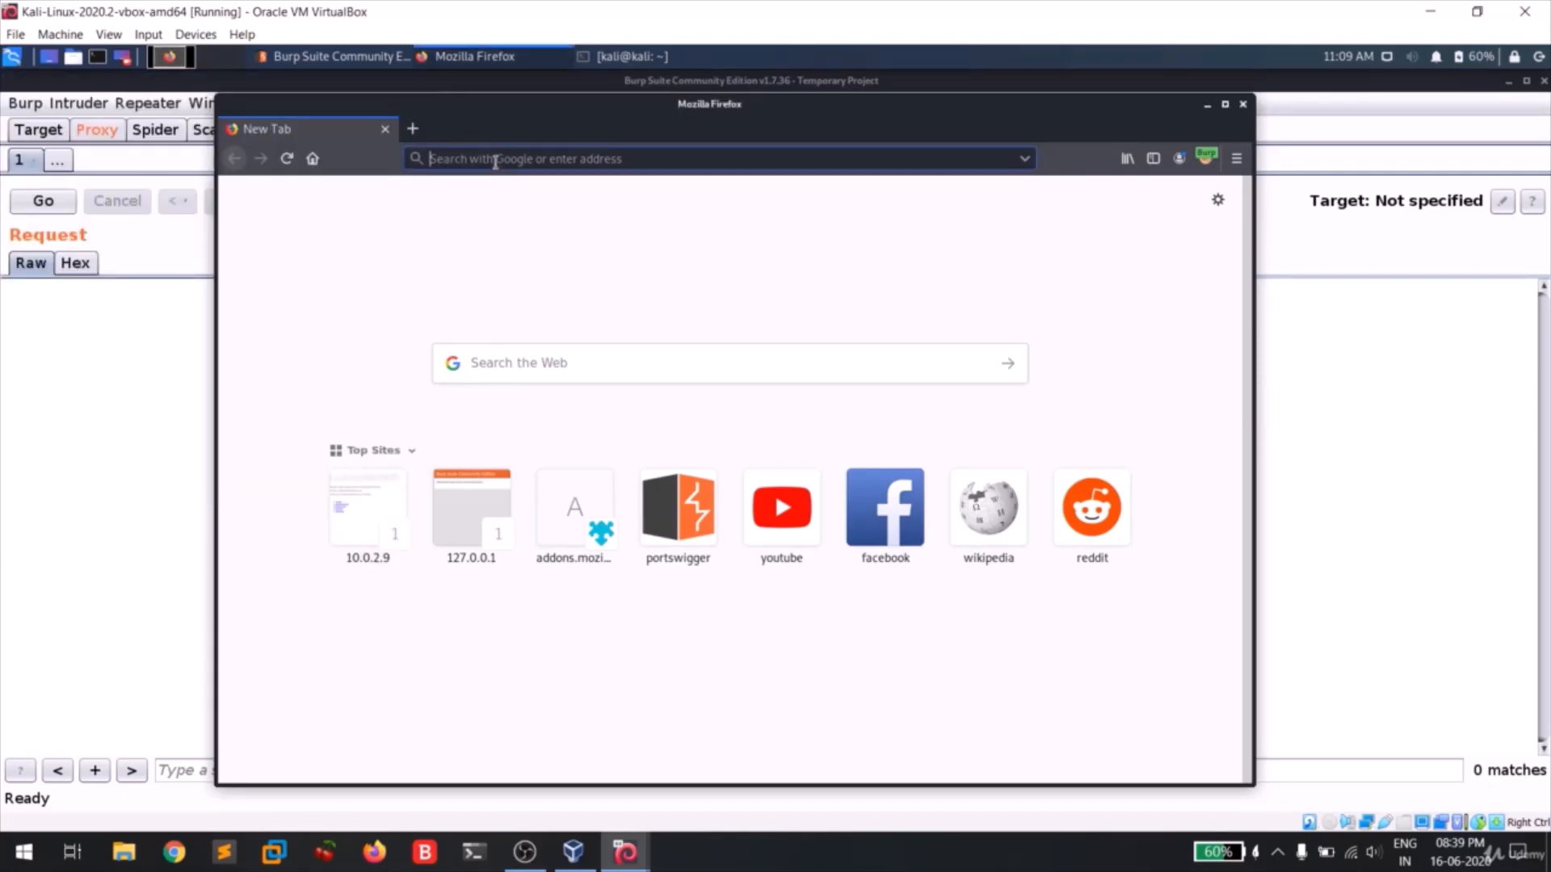
text(10.0.2.9)
key(Return)
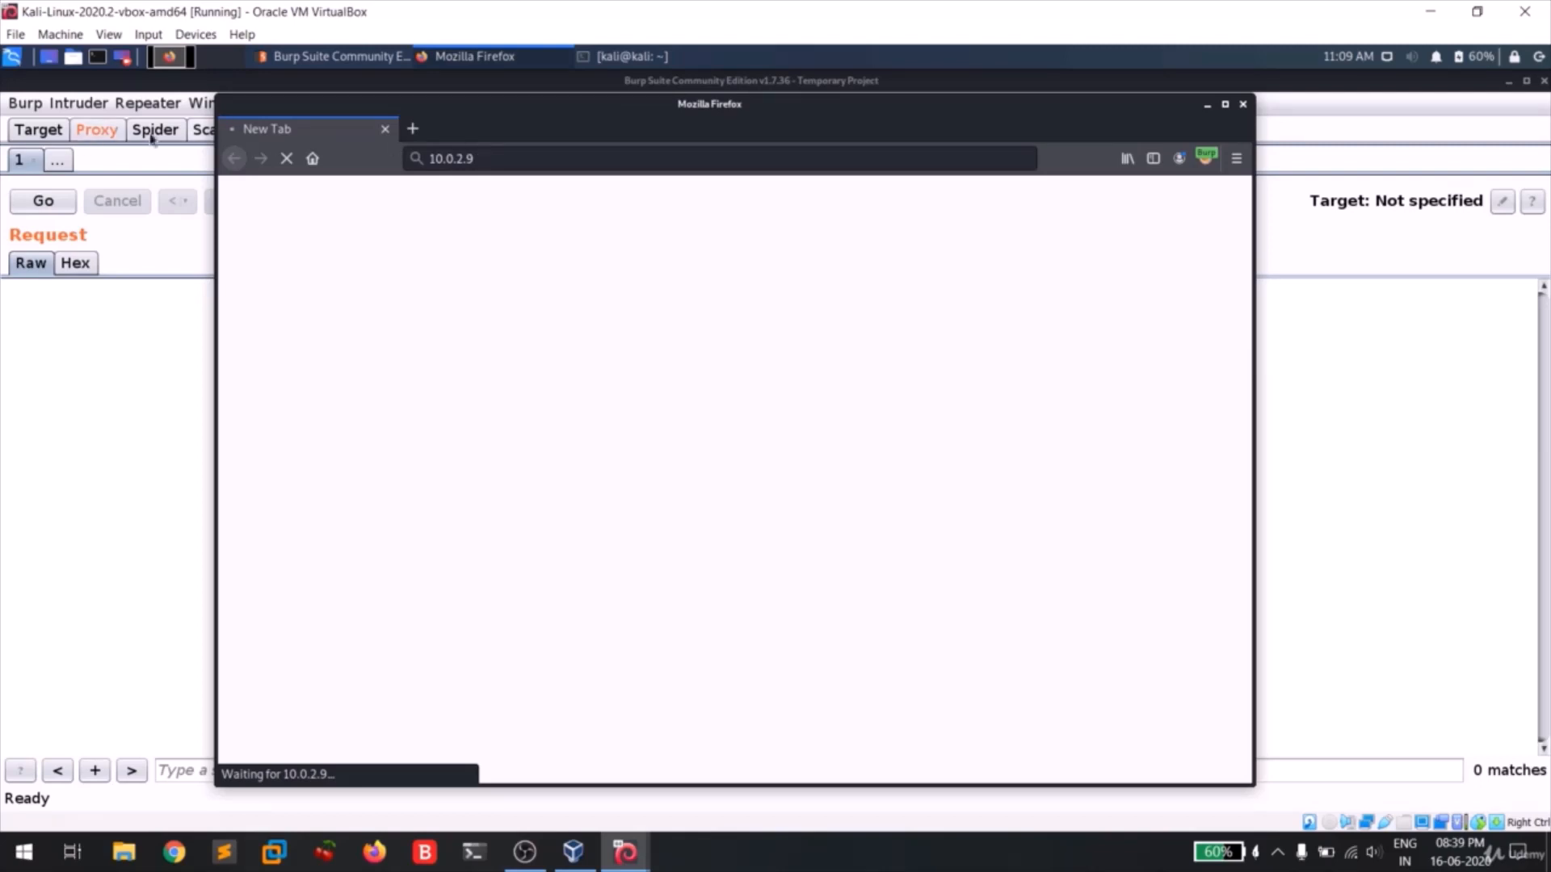
click(95, 130)
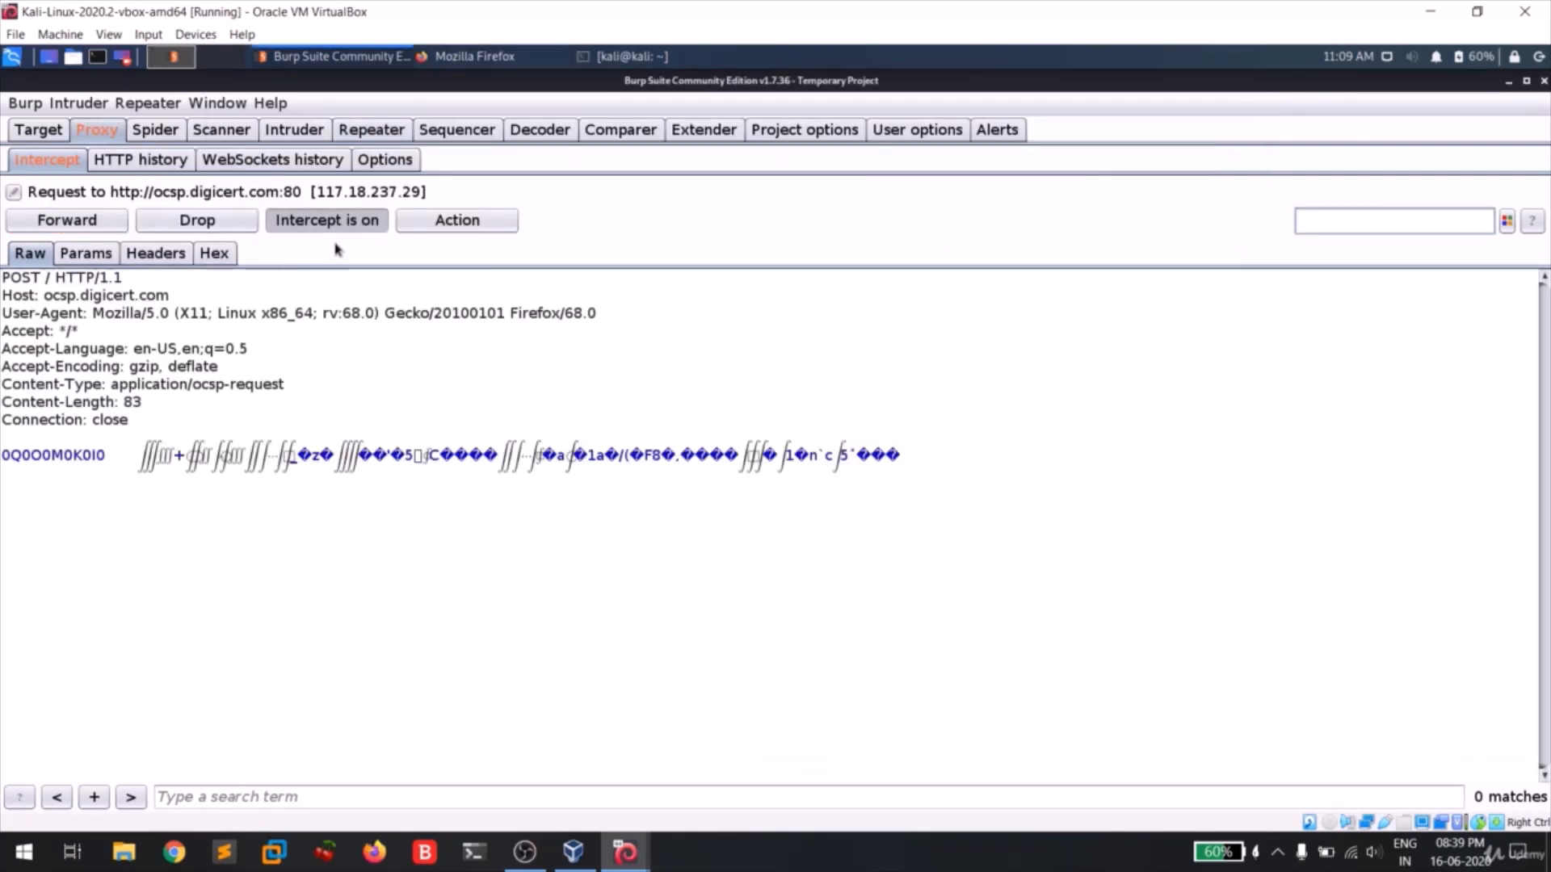
click(328, 228)
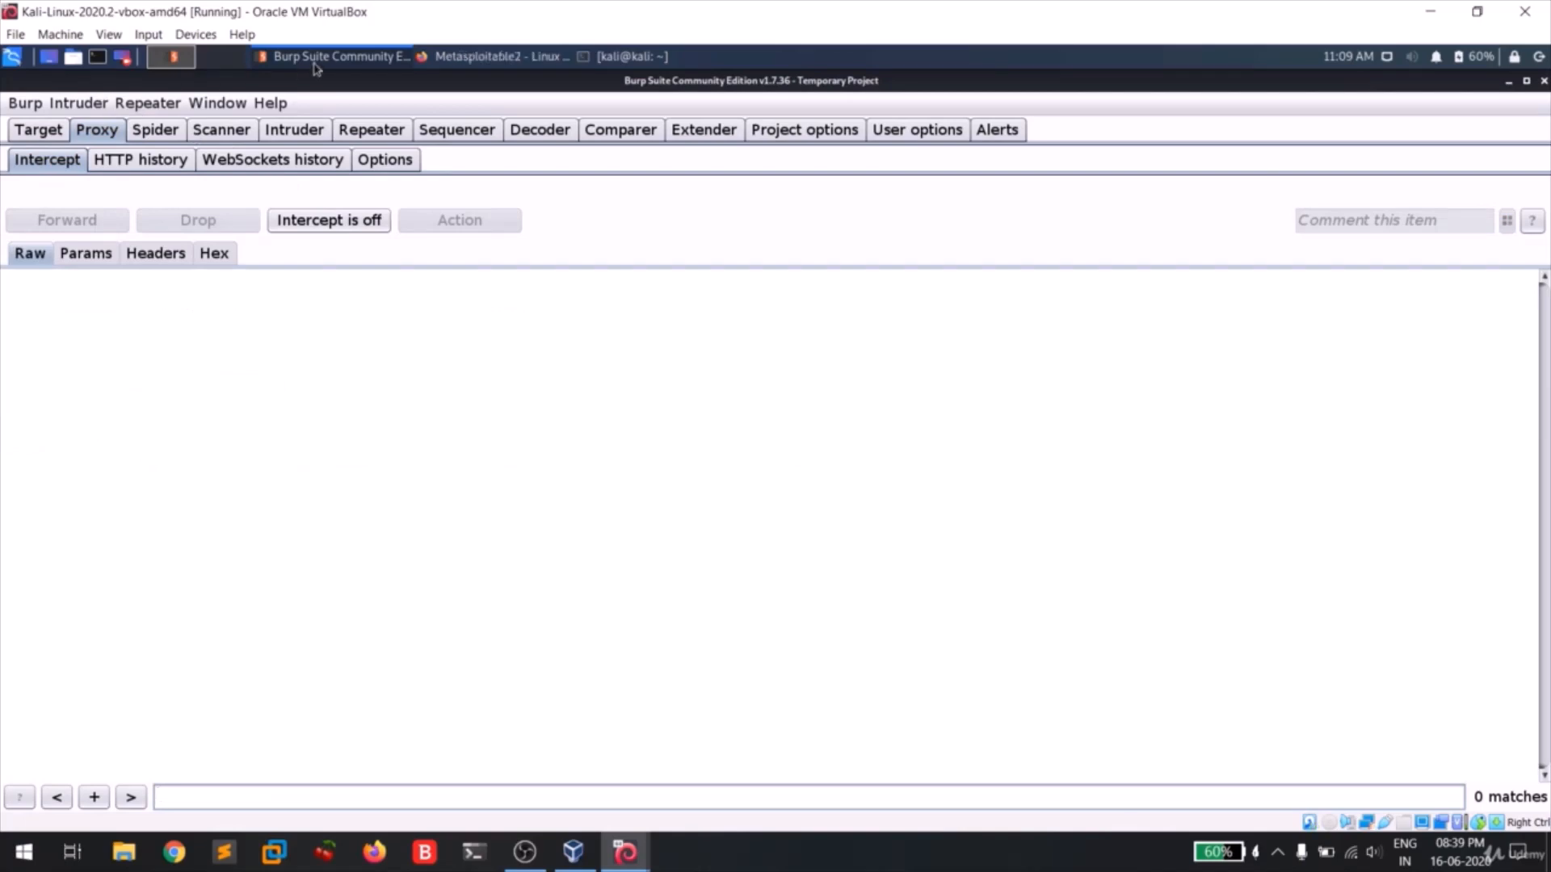
Step: Switch to Firefox, open DVWA from the Metasploitable2 page, and copy the 10.0.2.9/dvwa/ part of its address
click(485, 57)
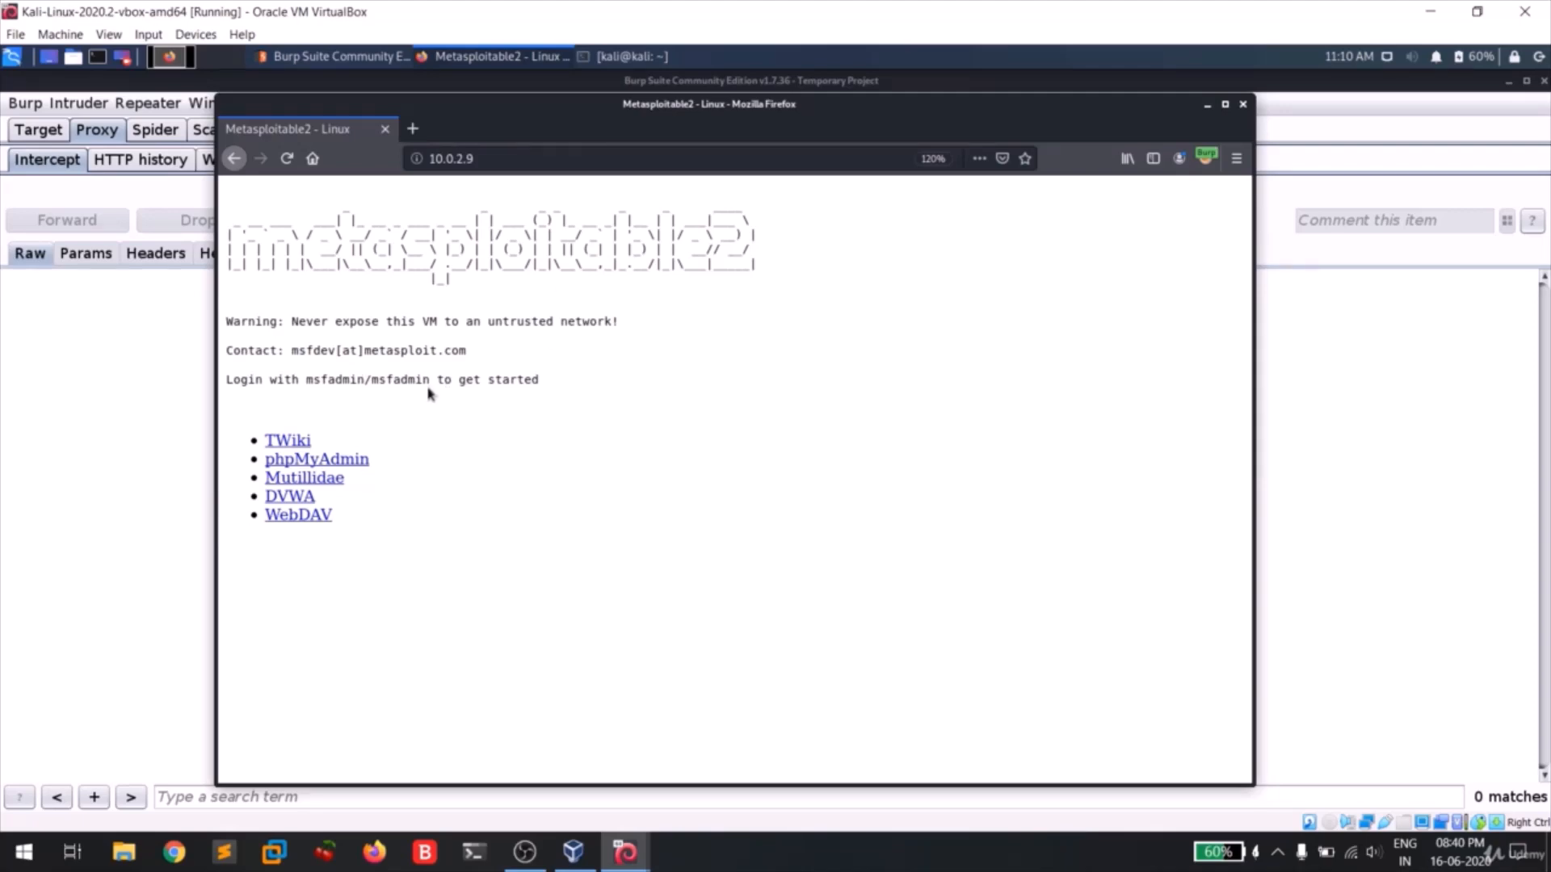
click(299, 499)
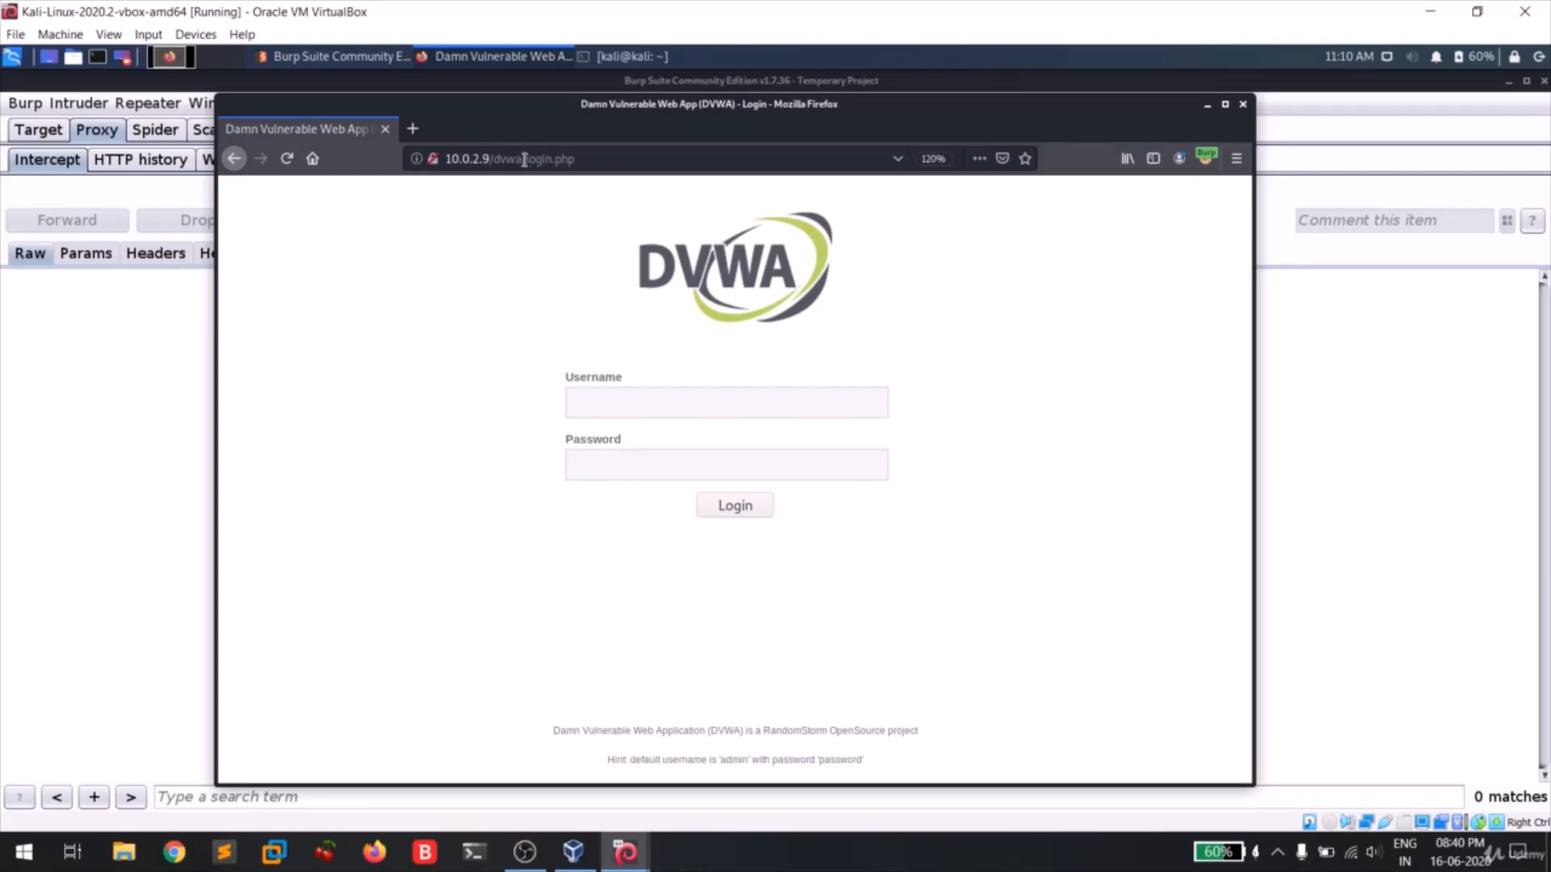
drag(526, 159, 279, 145)
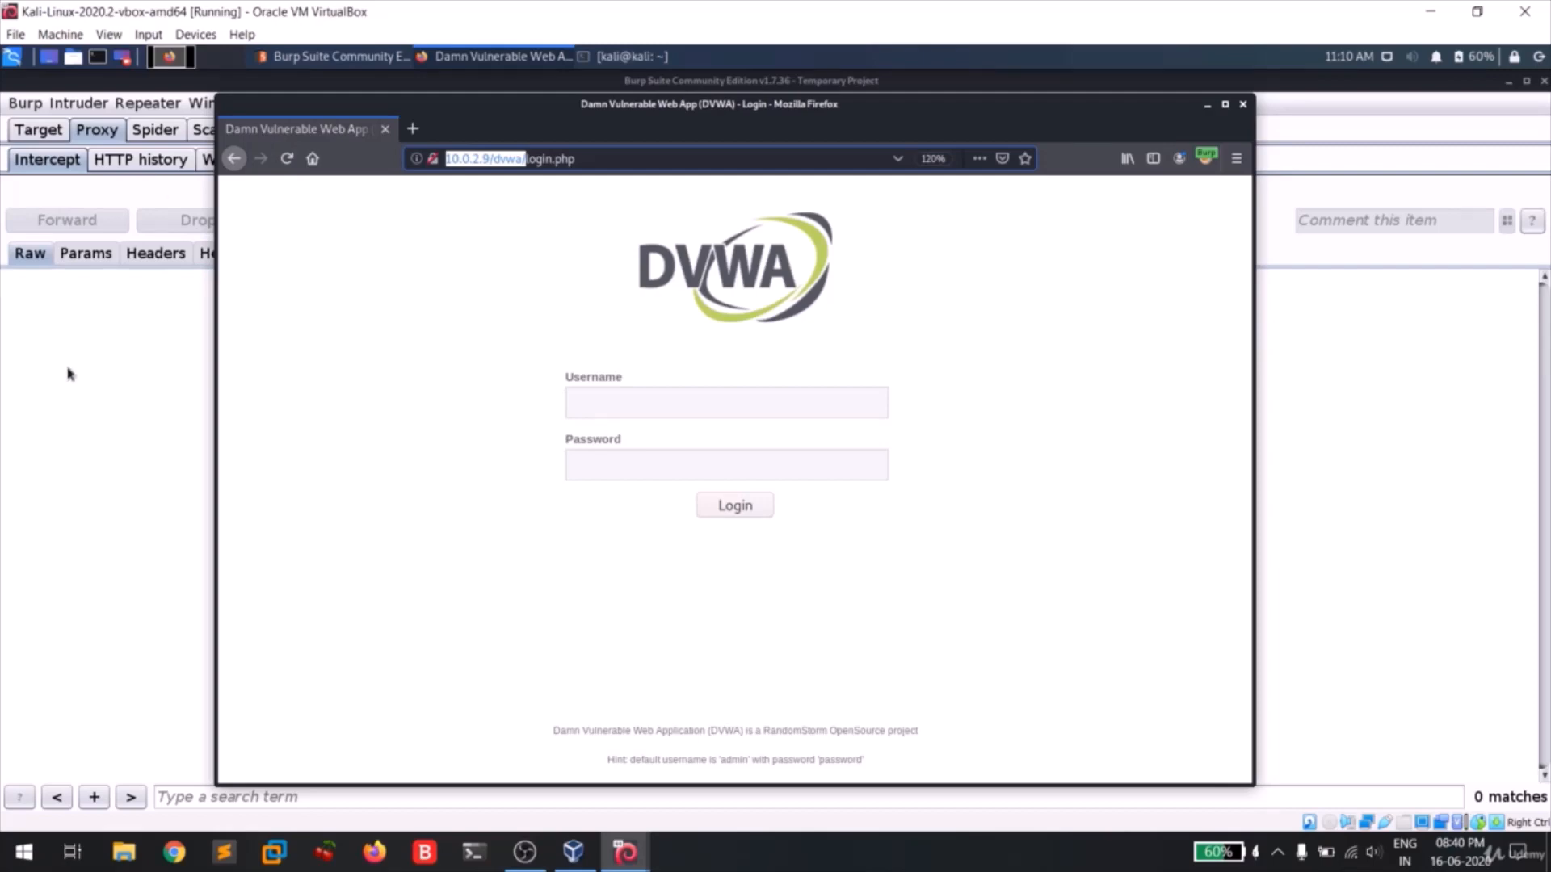
click(88, 408)
click(45, 129)
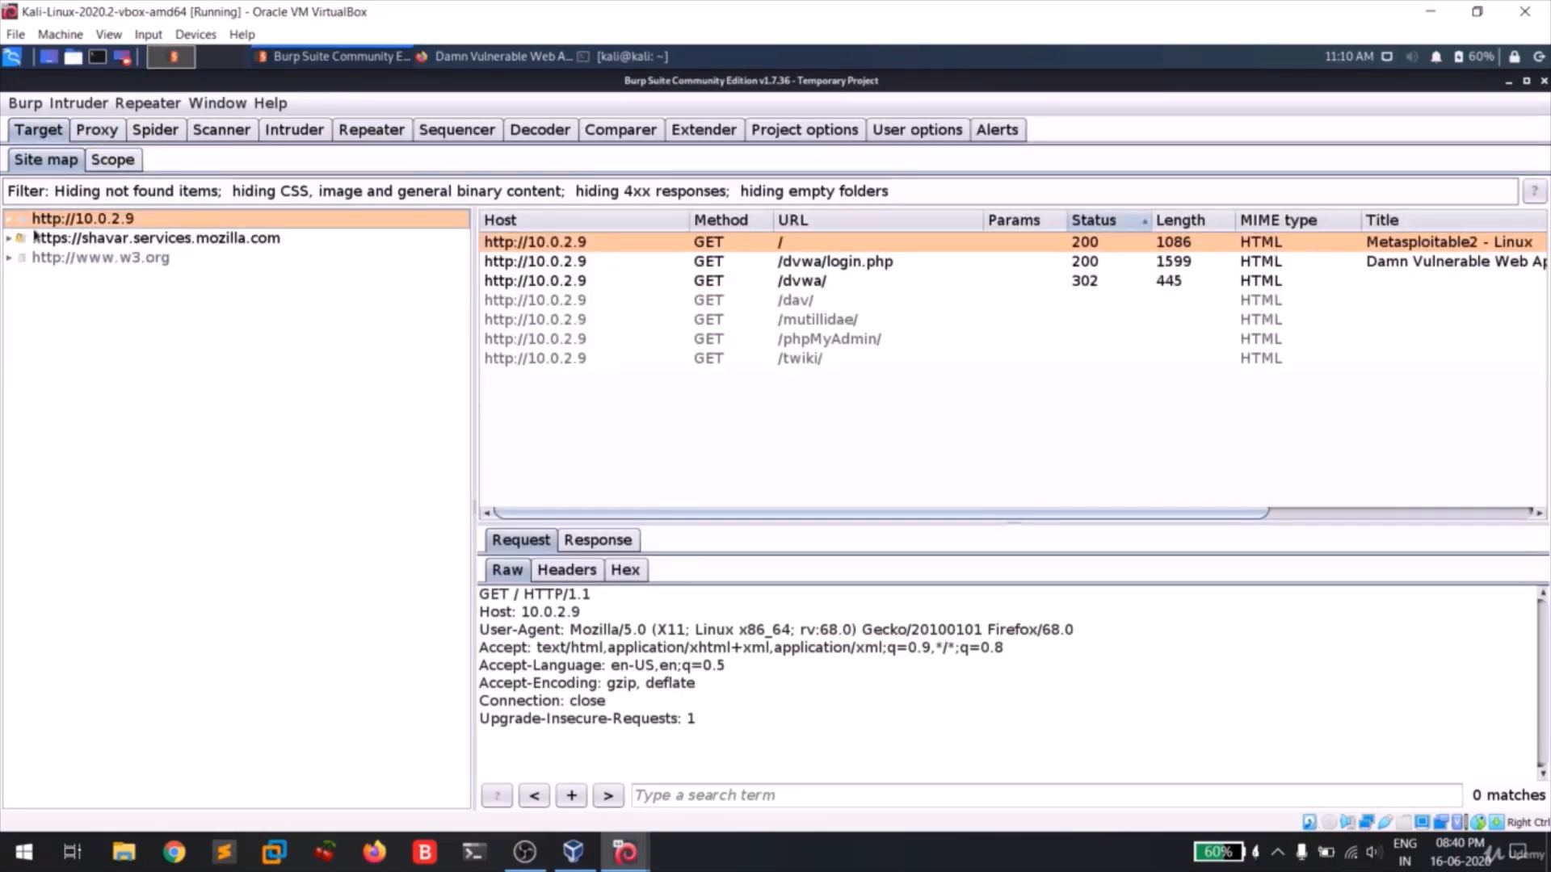
click(112, 161)
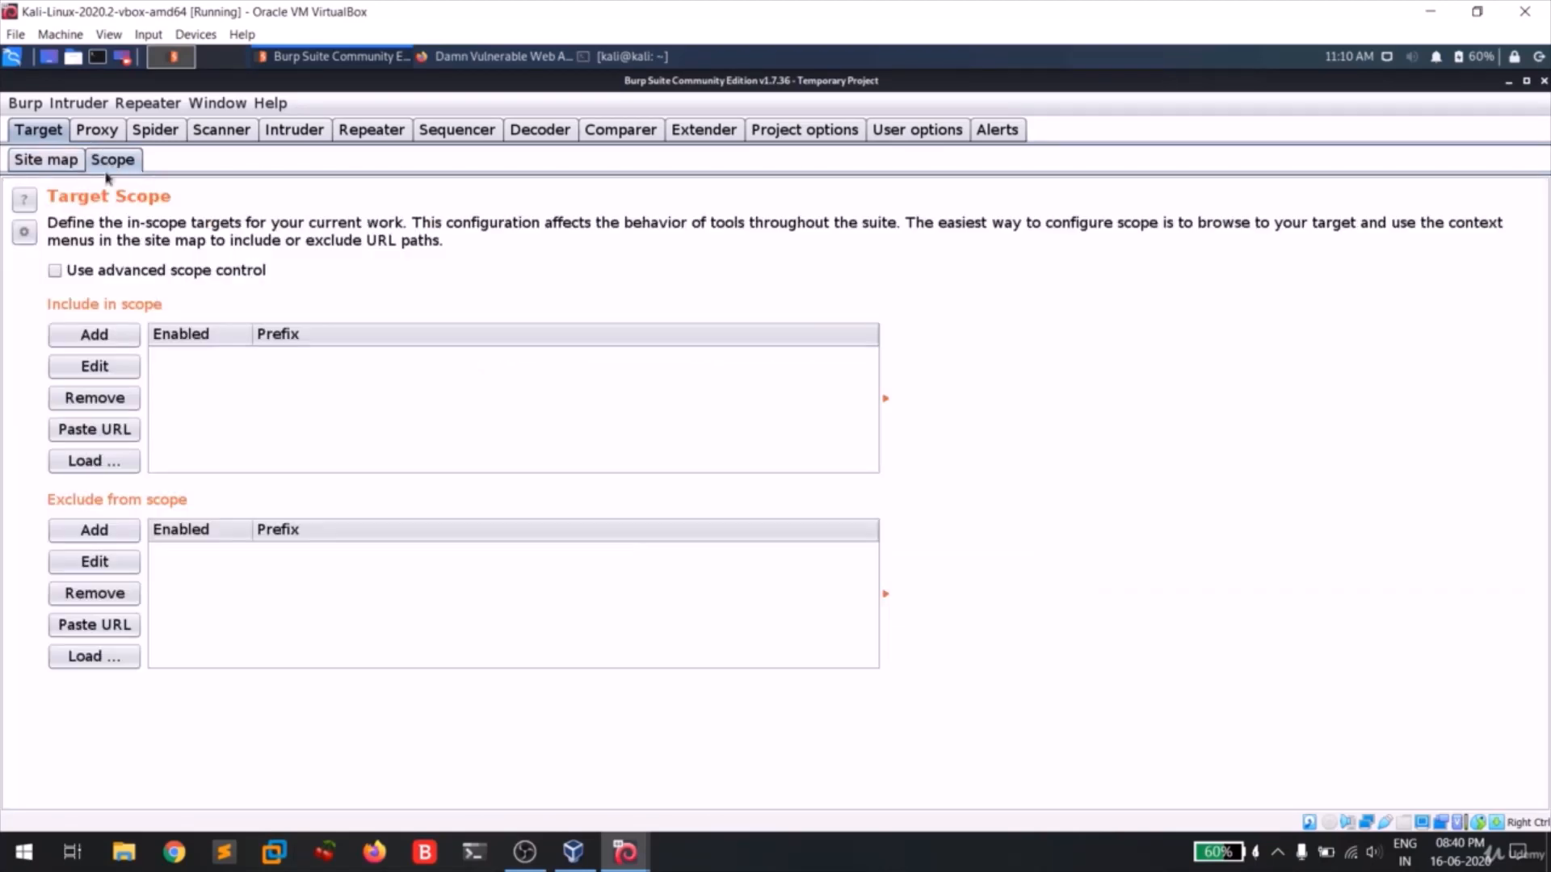
click(103, 335)
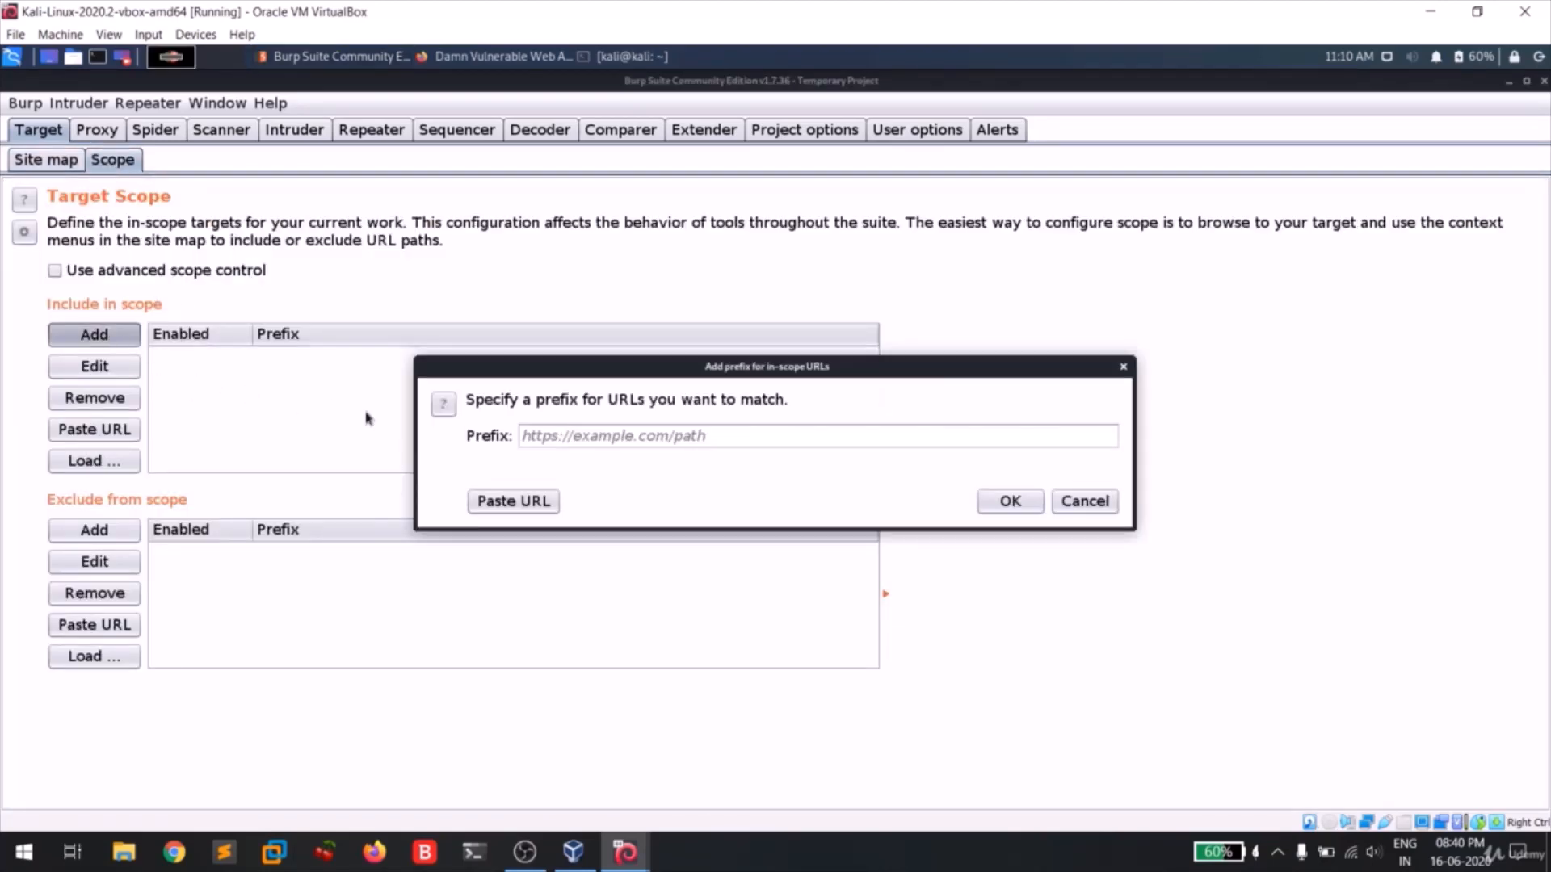
click(522, 502)
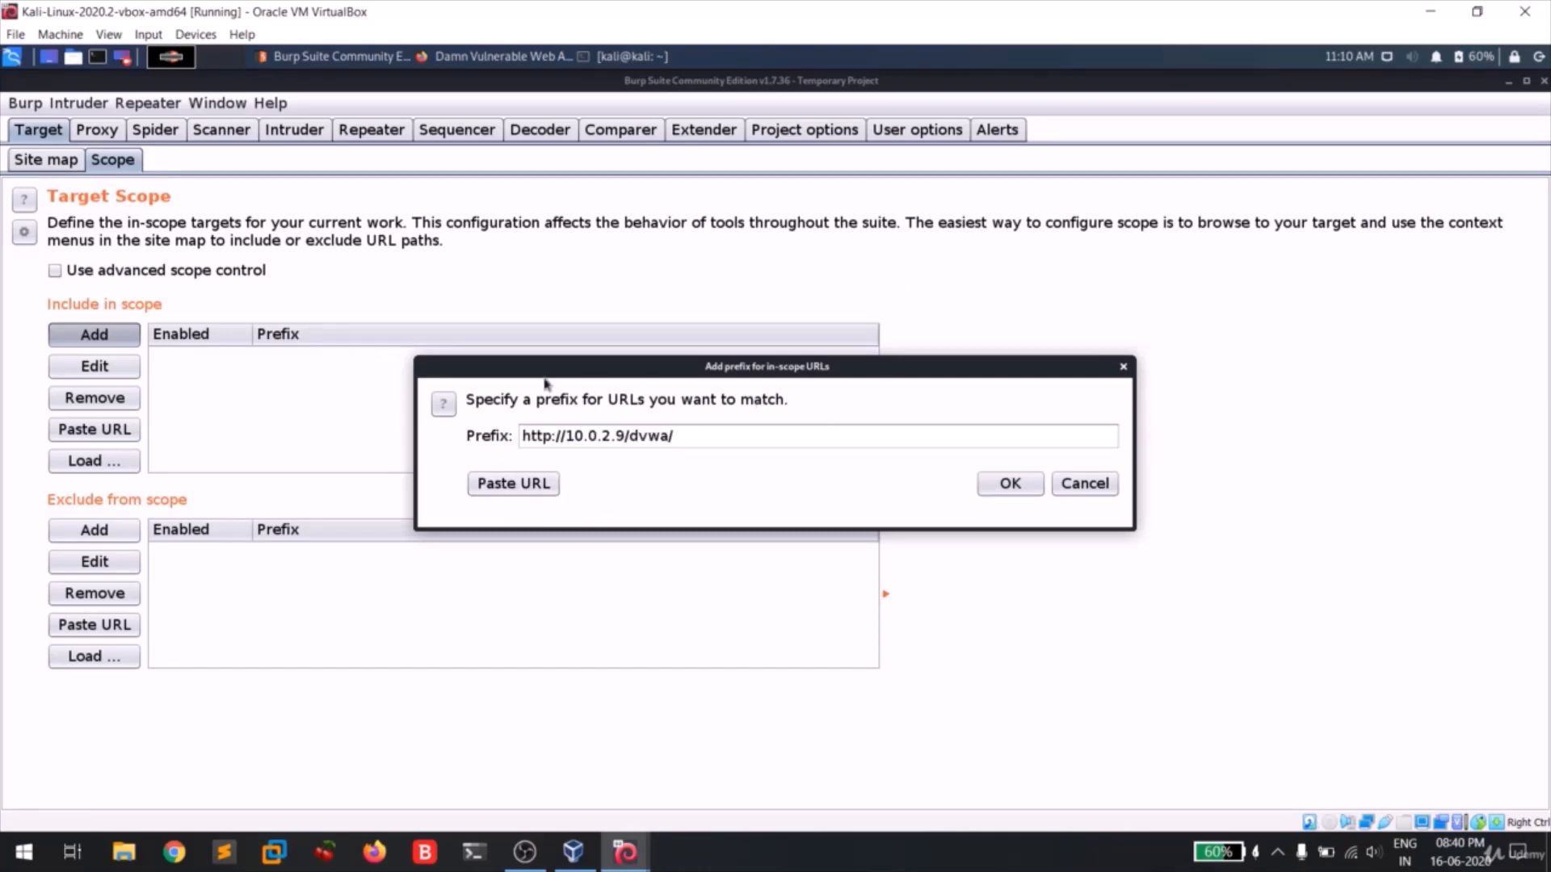
triple_click(707, 435)
click(707, 434)
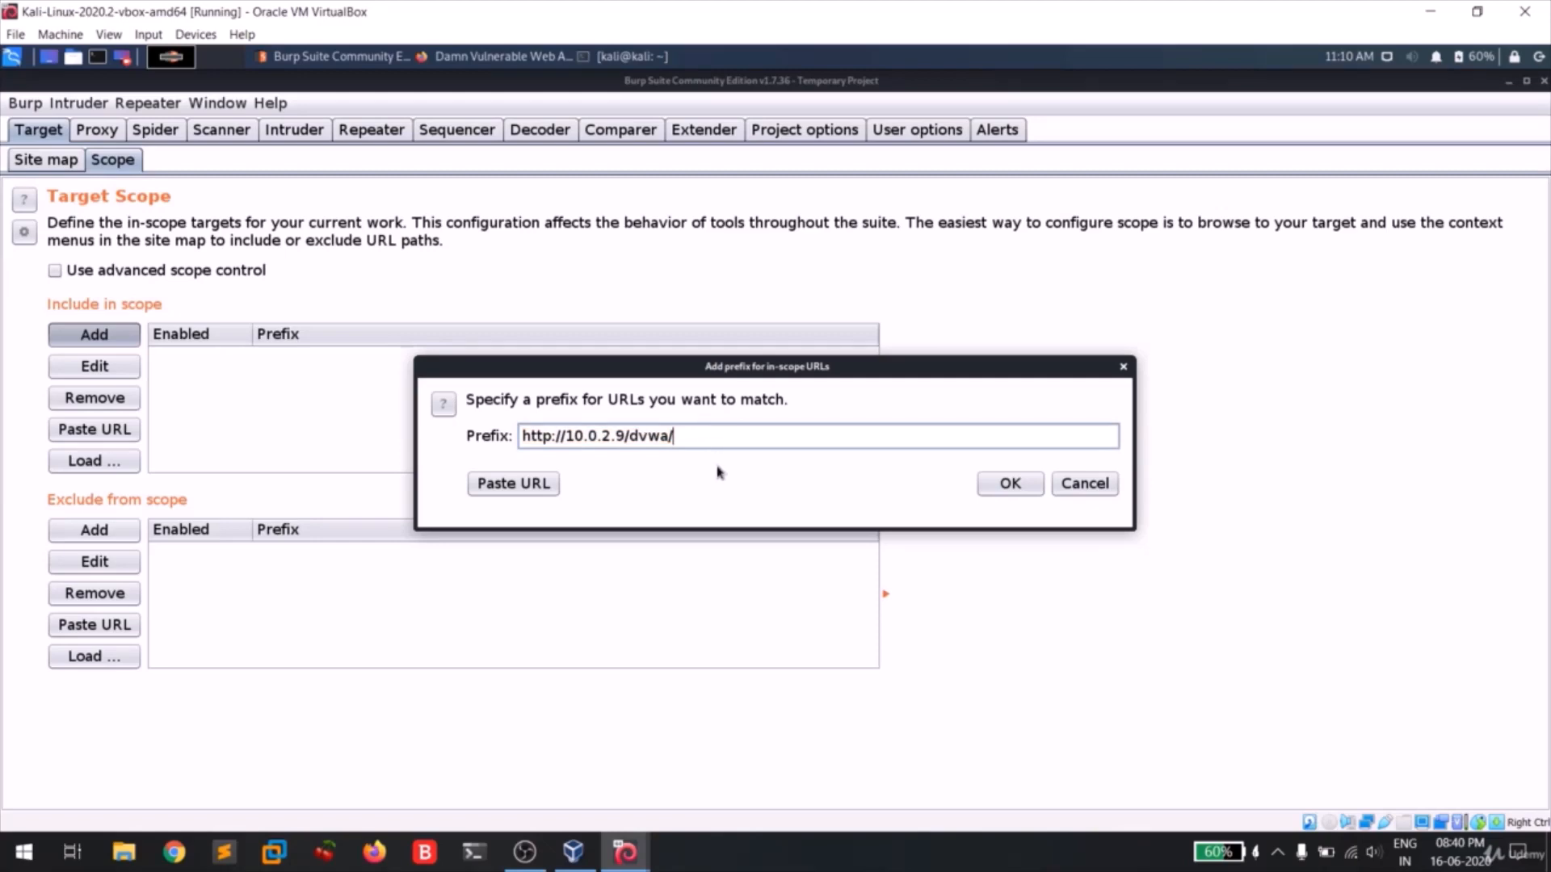
click(1010, 483)
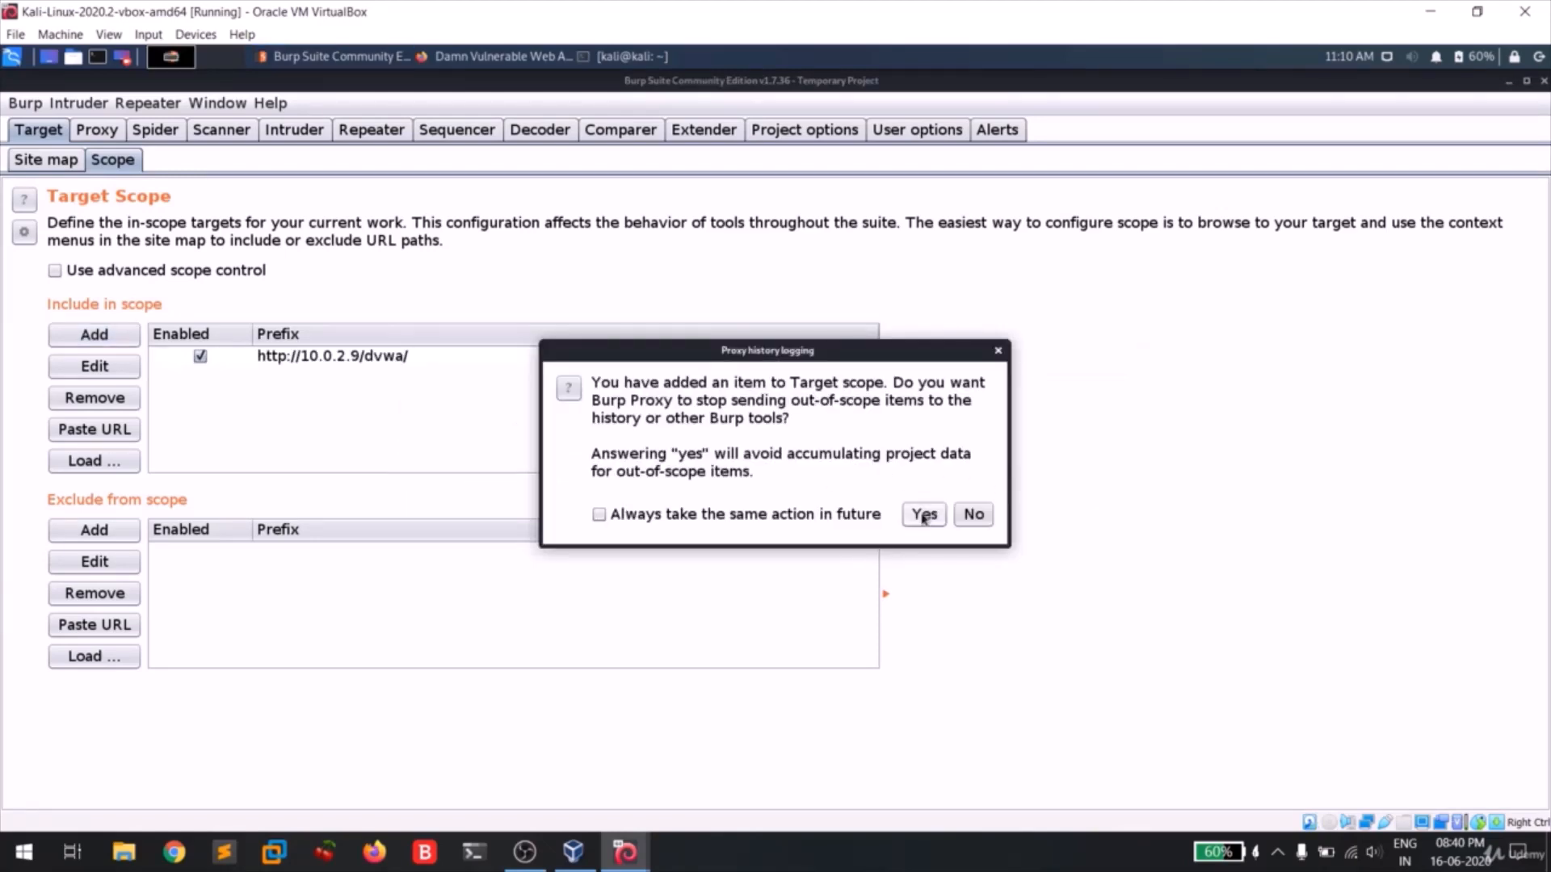
click(922, 514)
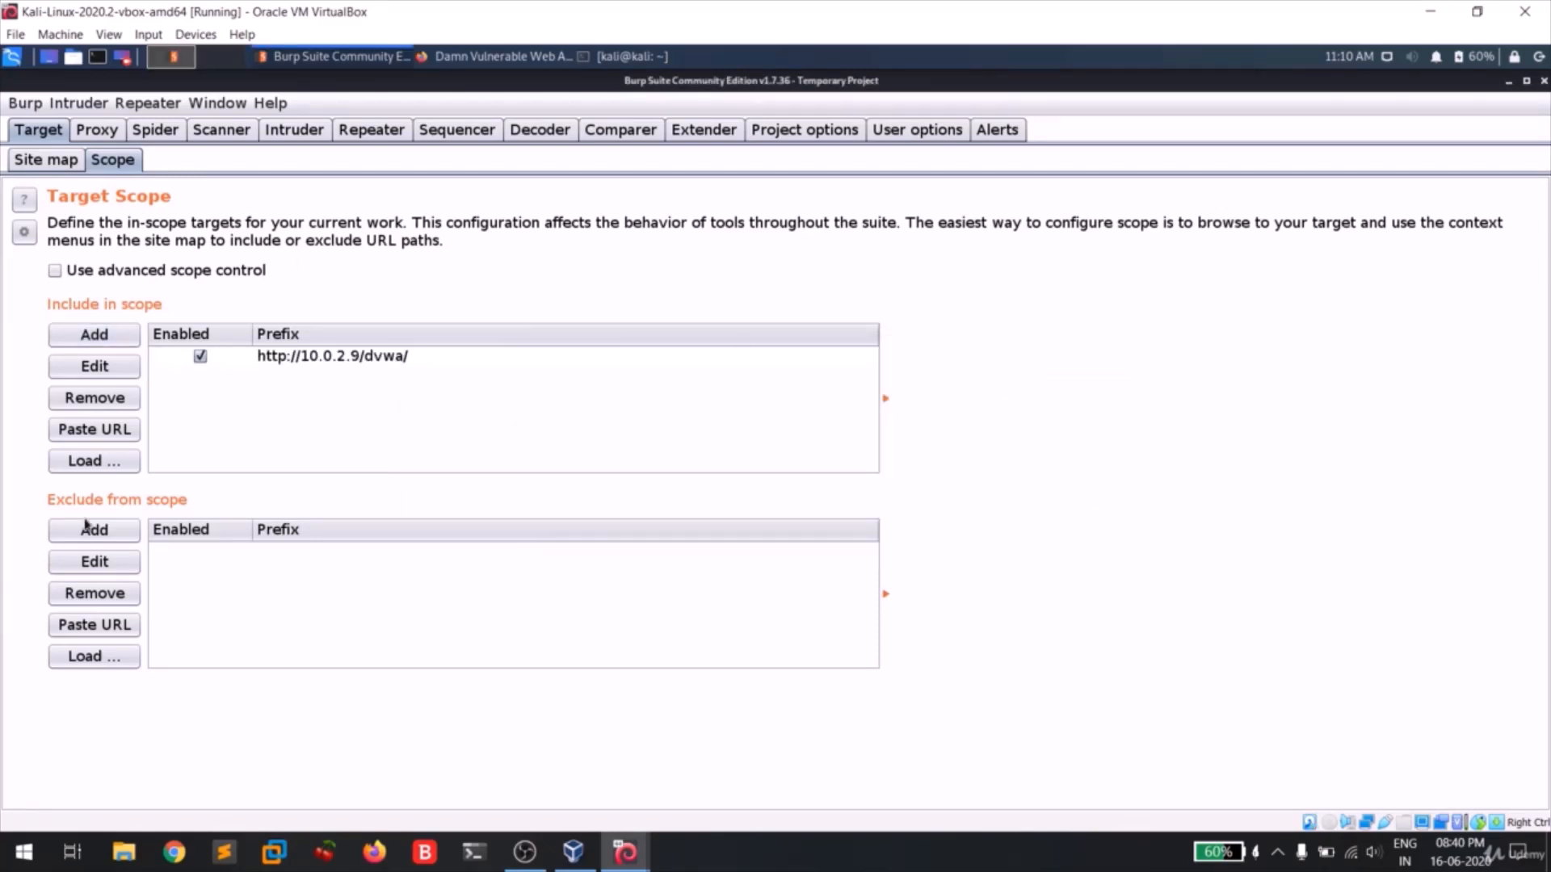
Step: Filter the Target site map to show only in-scope items
click(38, 166)
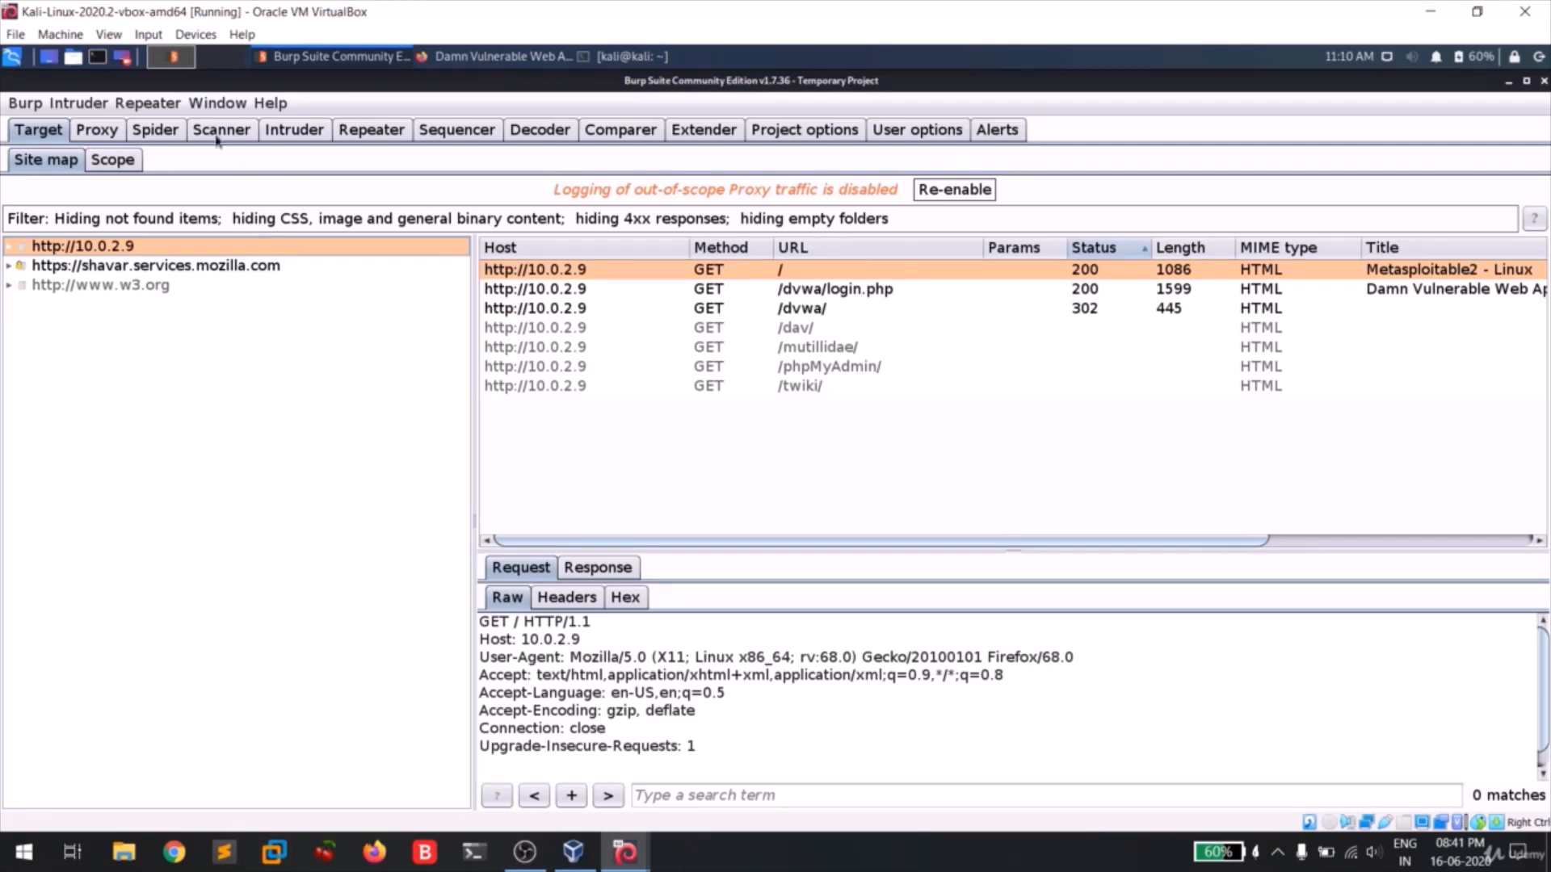
click(12, 226)
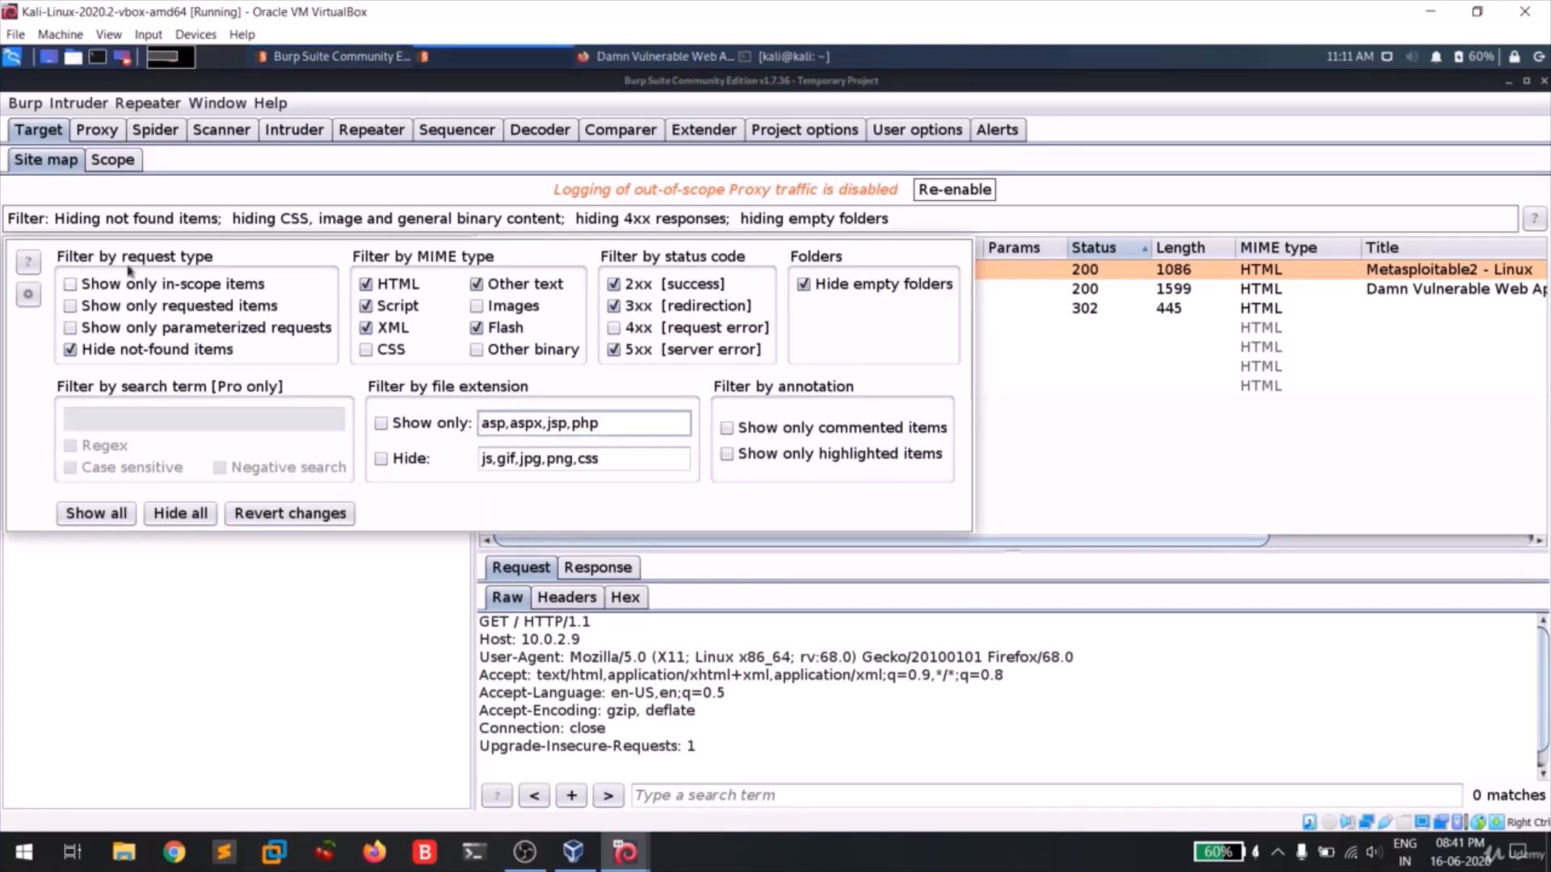
click(70, 285)
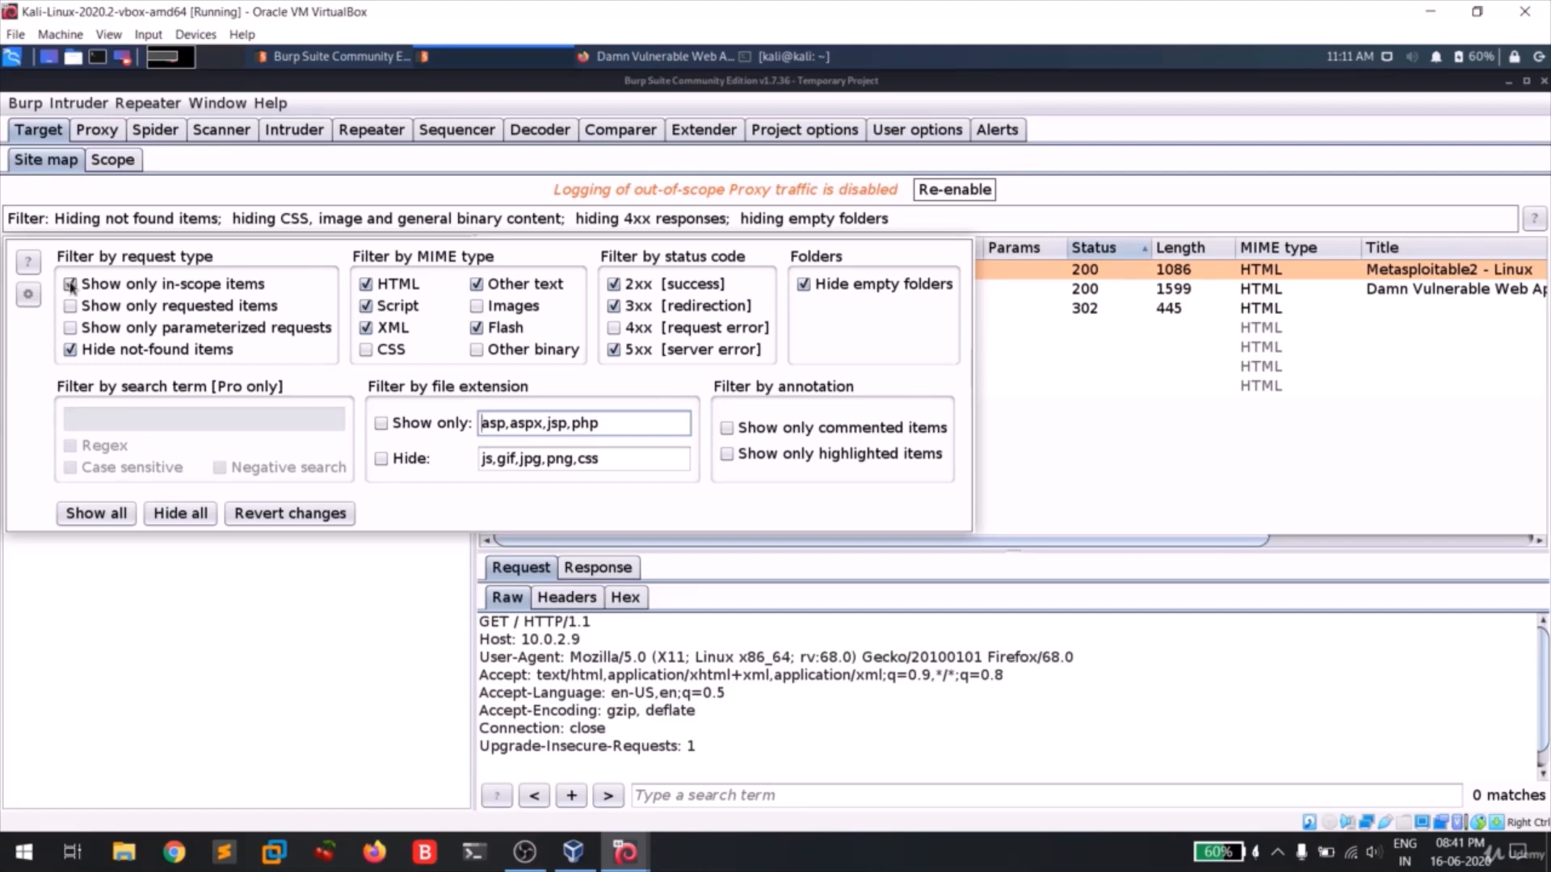
click(161, 607)
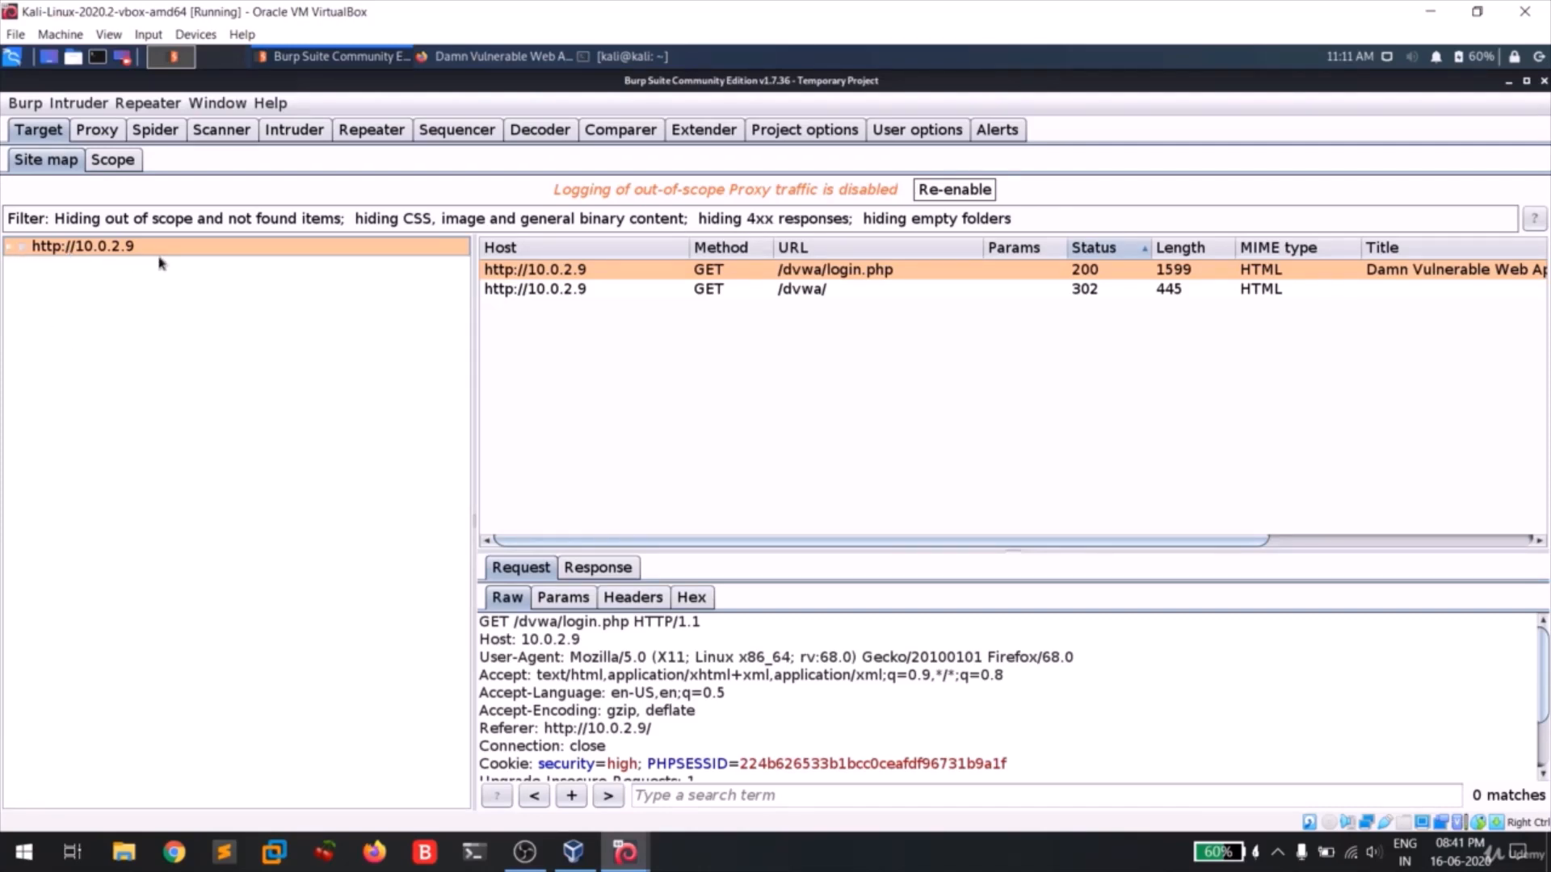
click(119, 164)
click(41, 161)
right_click(57, 250)
click(95, 304)
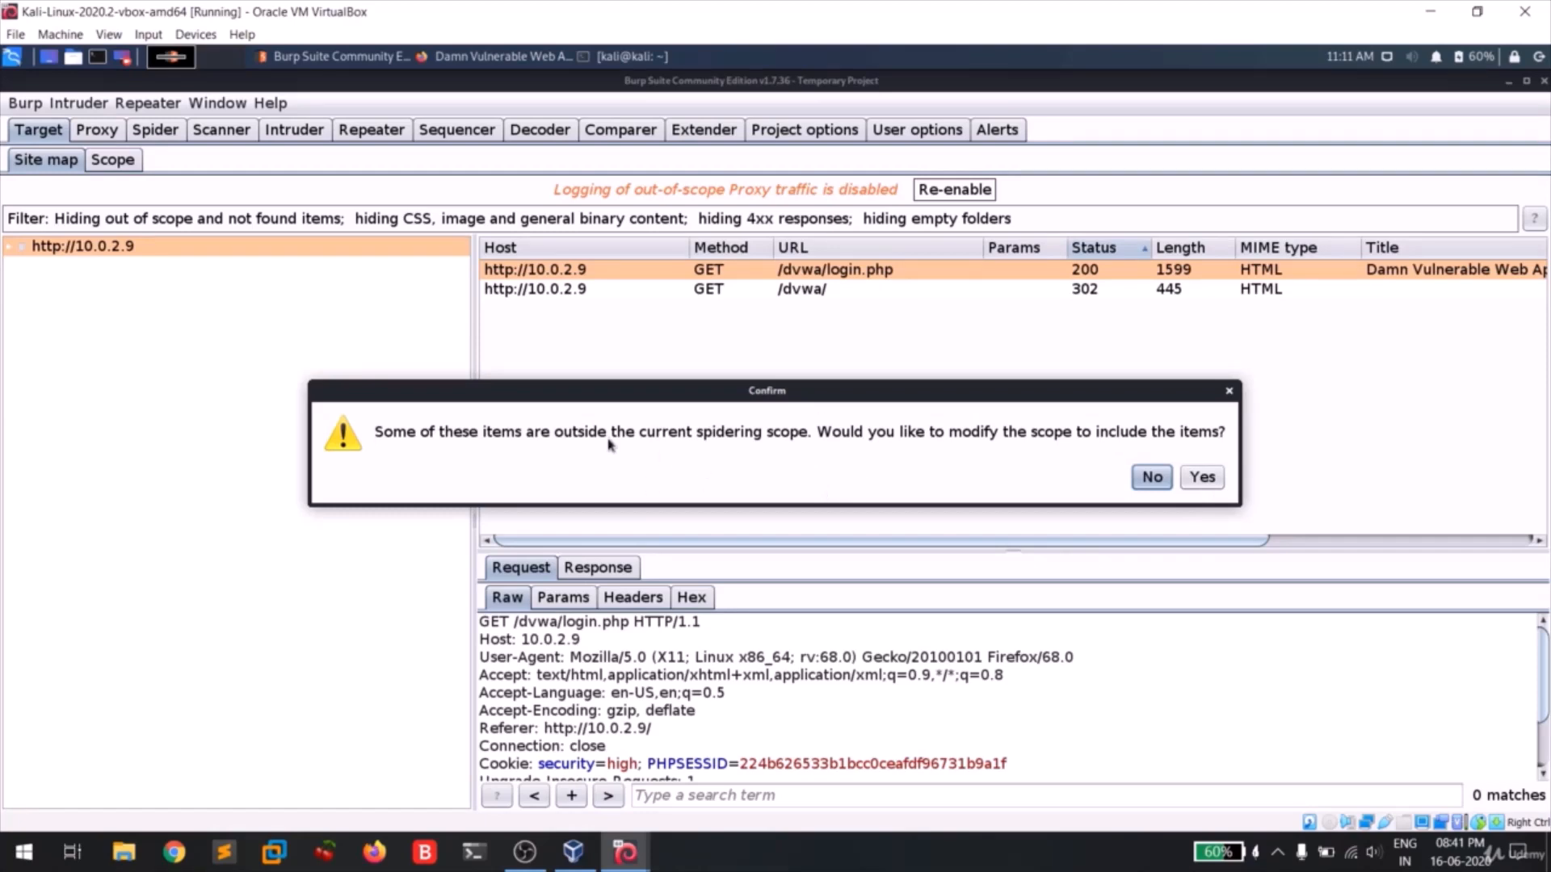
click(1208, 482)
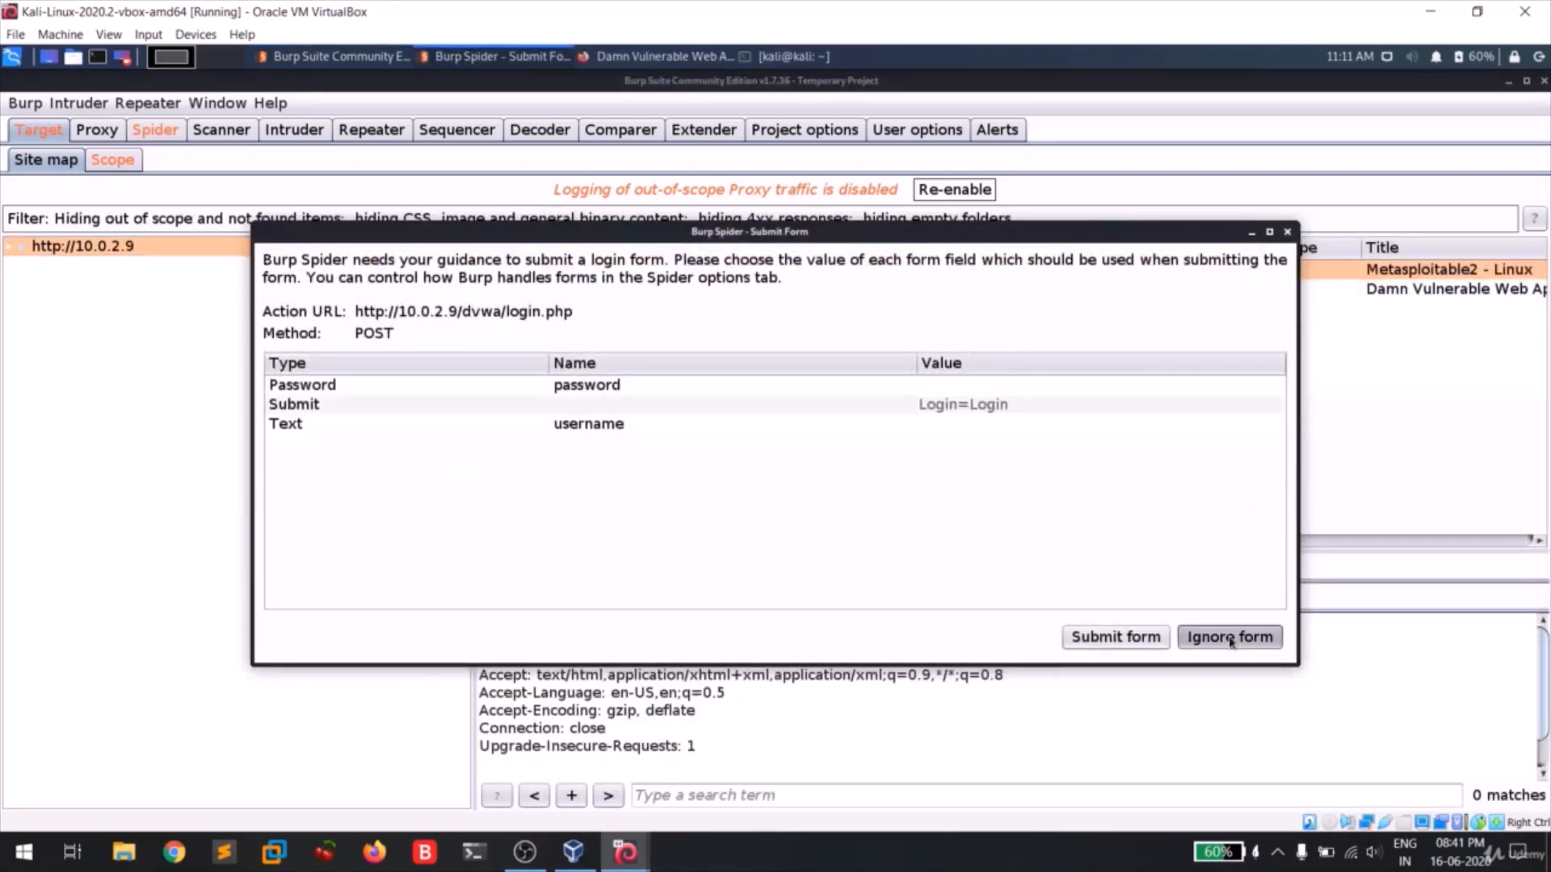
click(1229, 638)
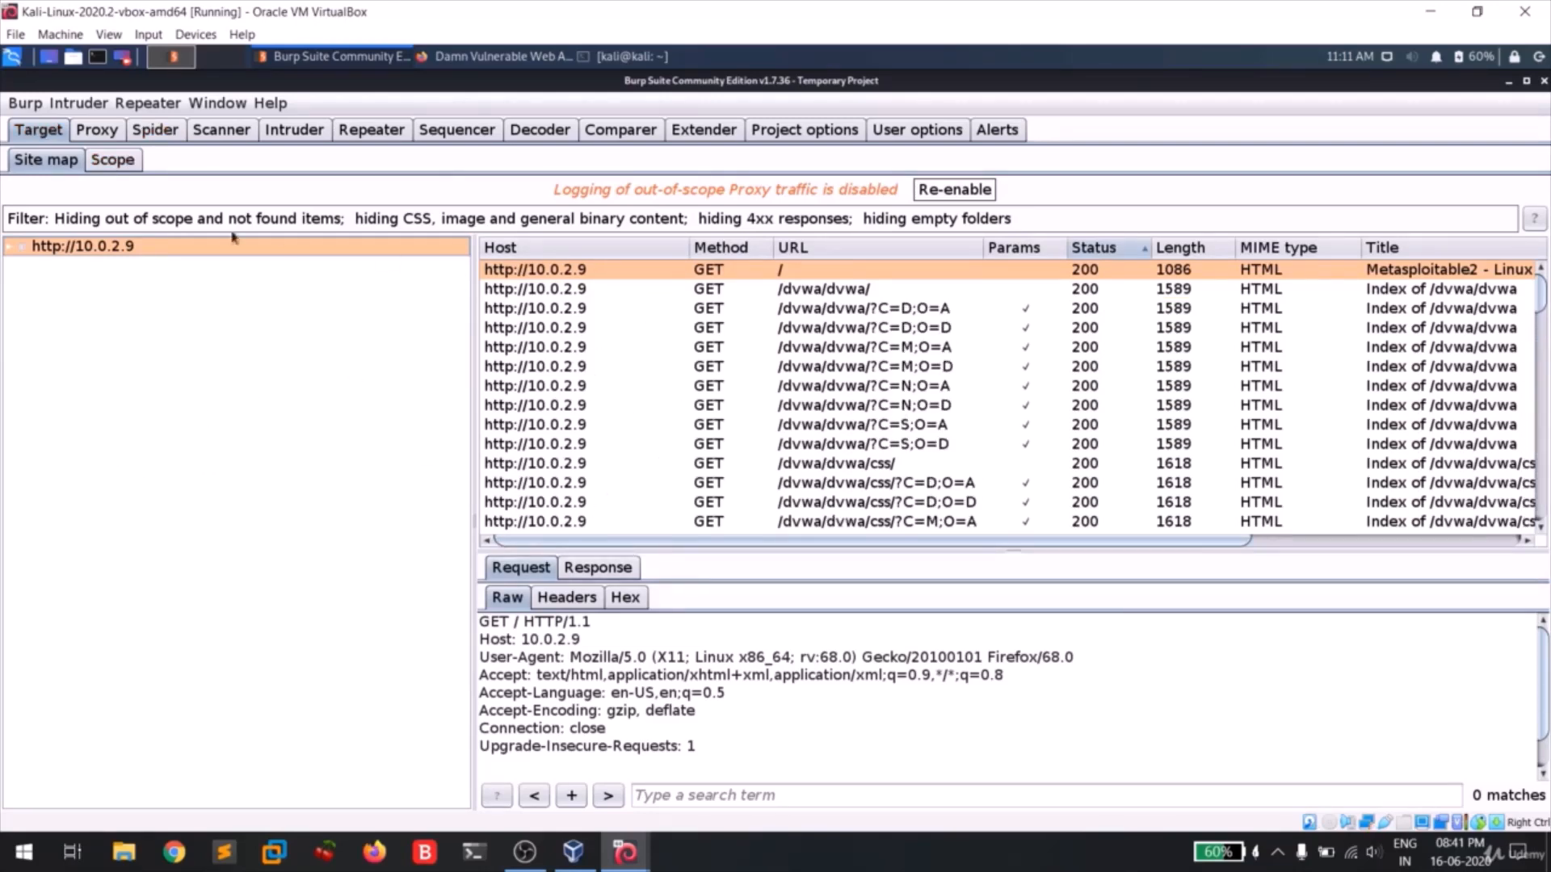
click(8, 248)
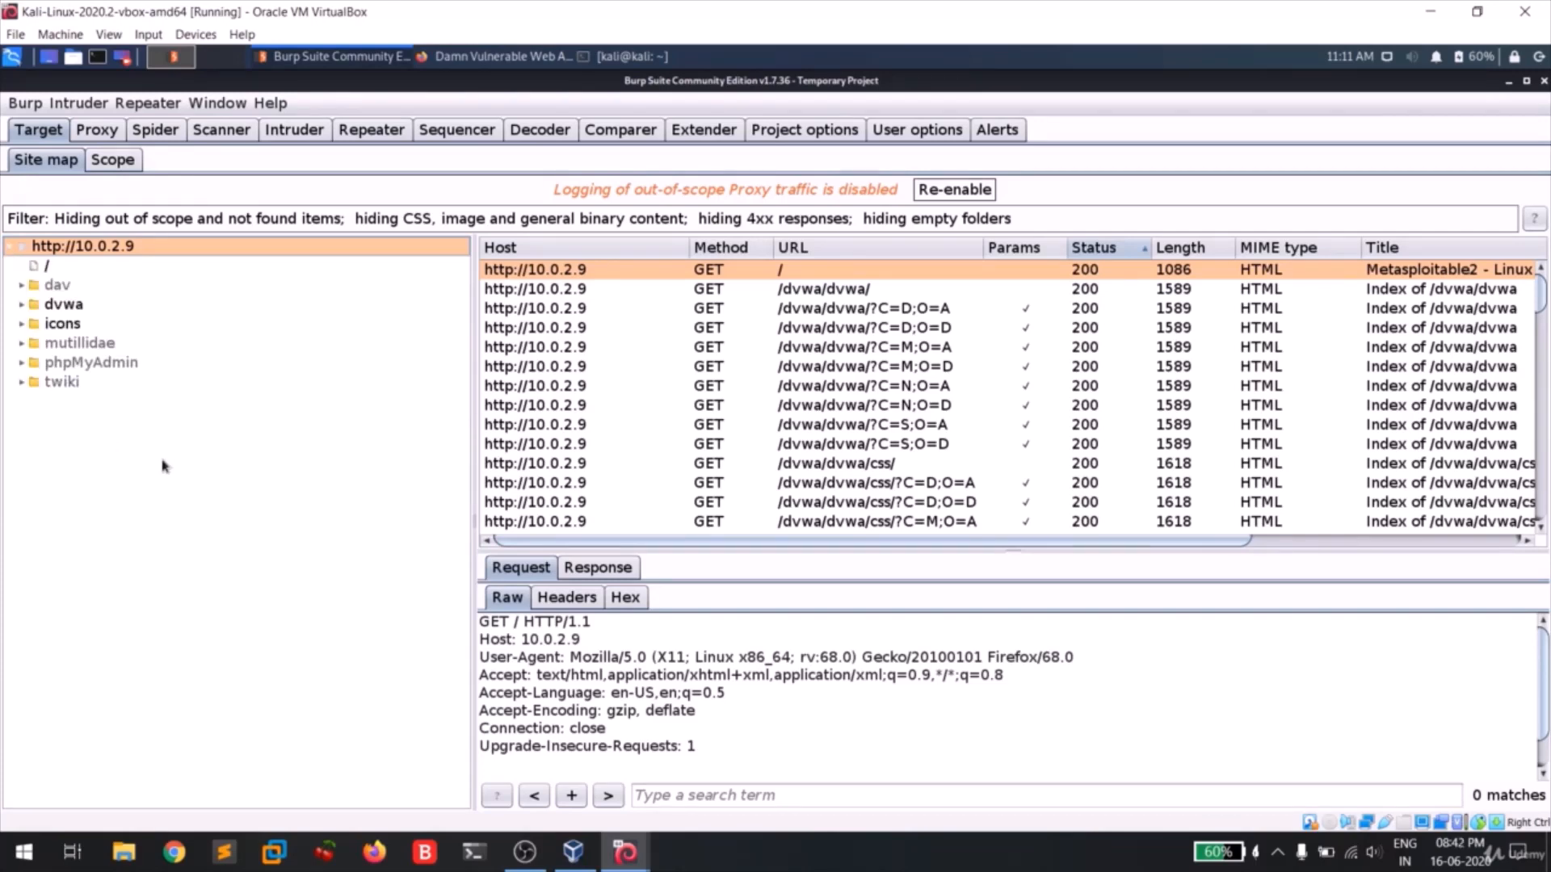
click(1226, 637)
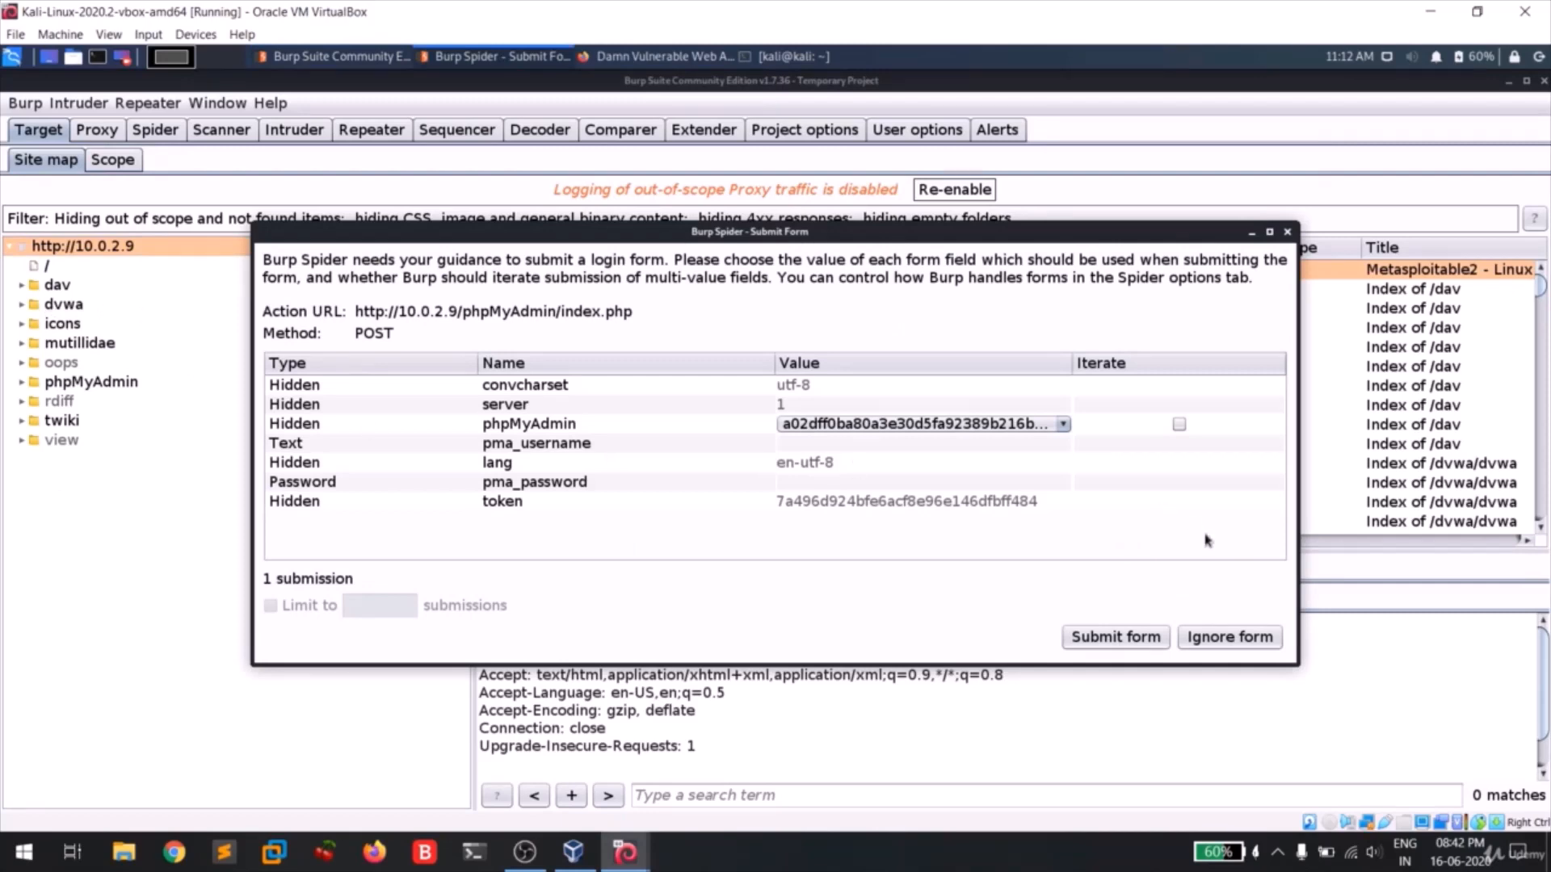
click(1249, 635)
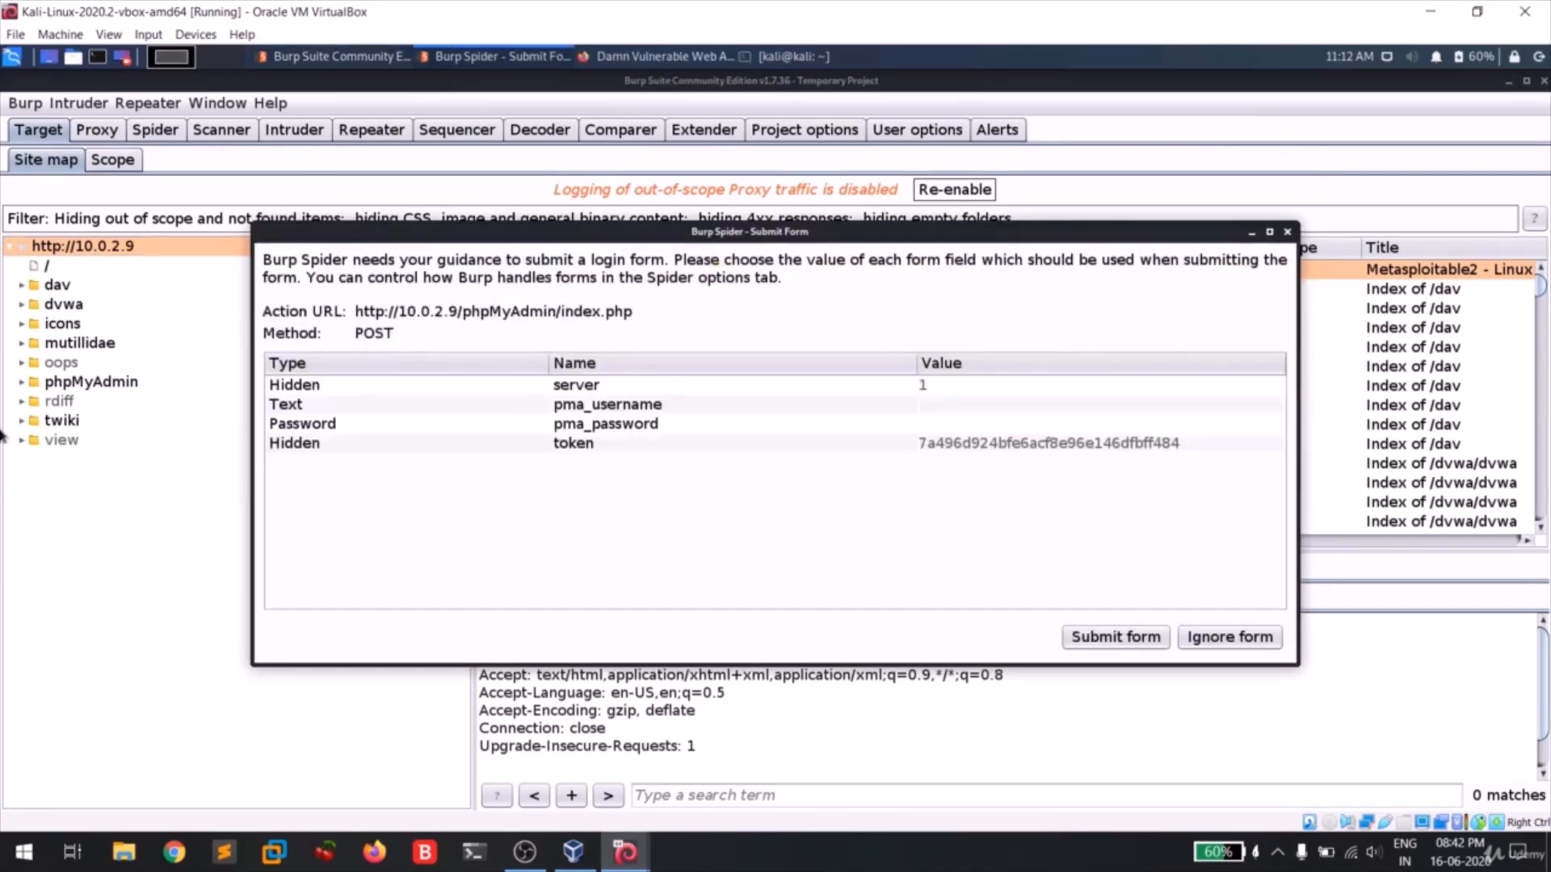
click(1253, 635)
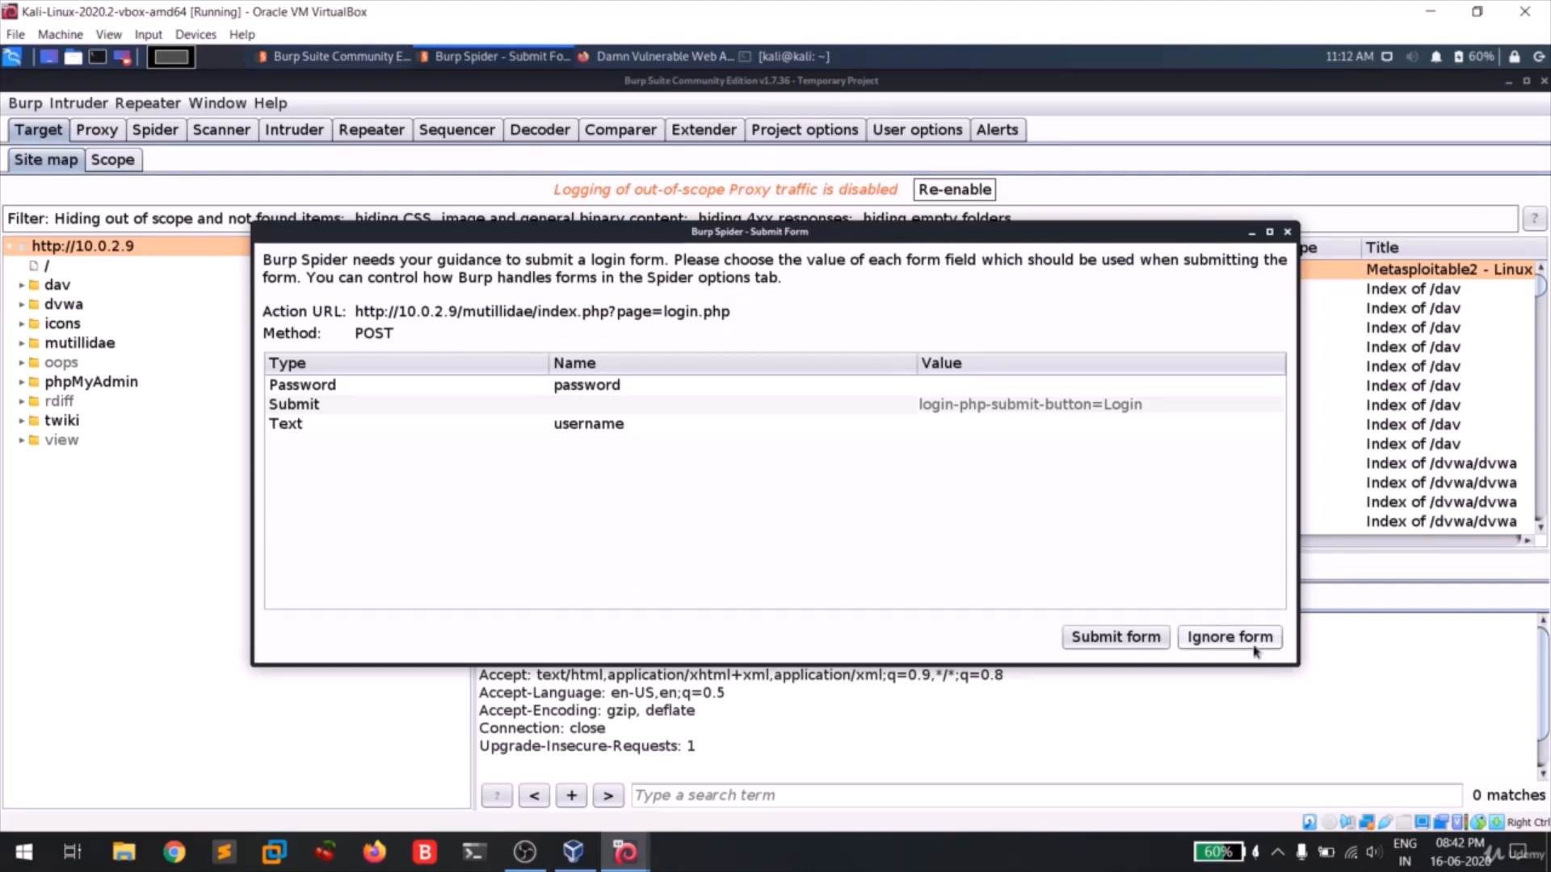
click(1249, 644)
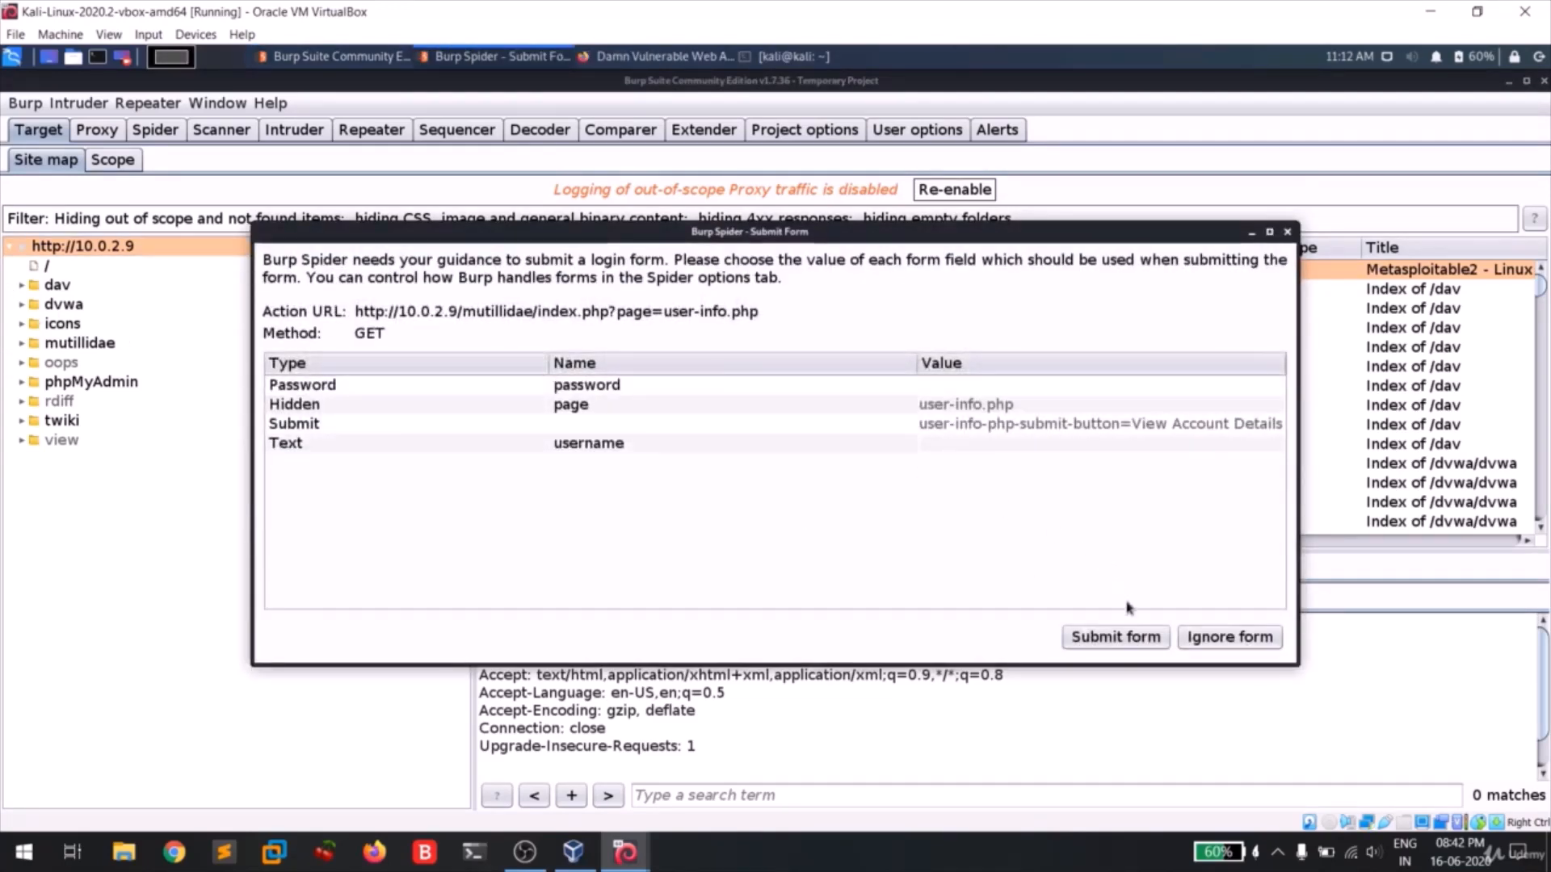
click(1216, 640)
click(1214, 640)
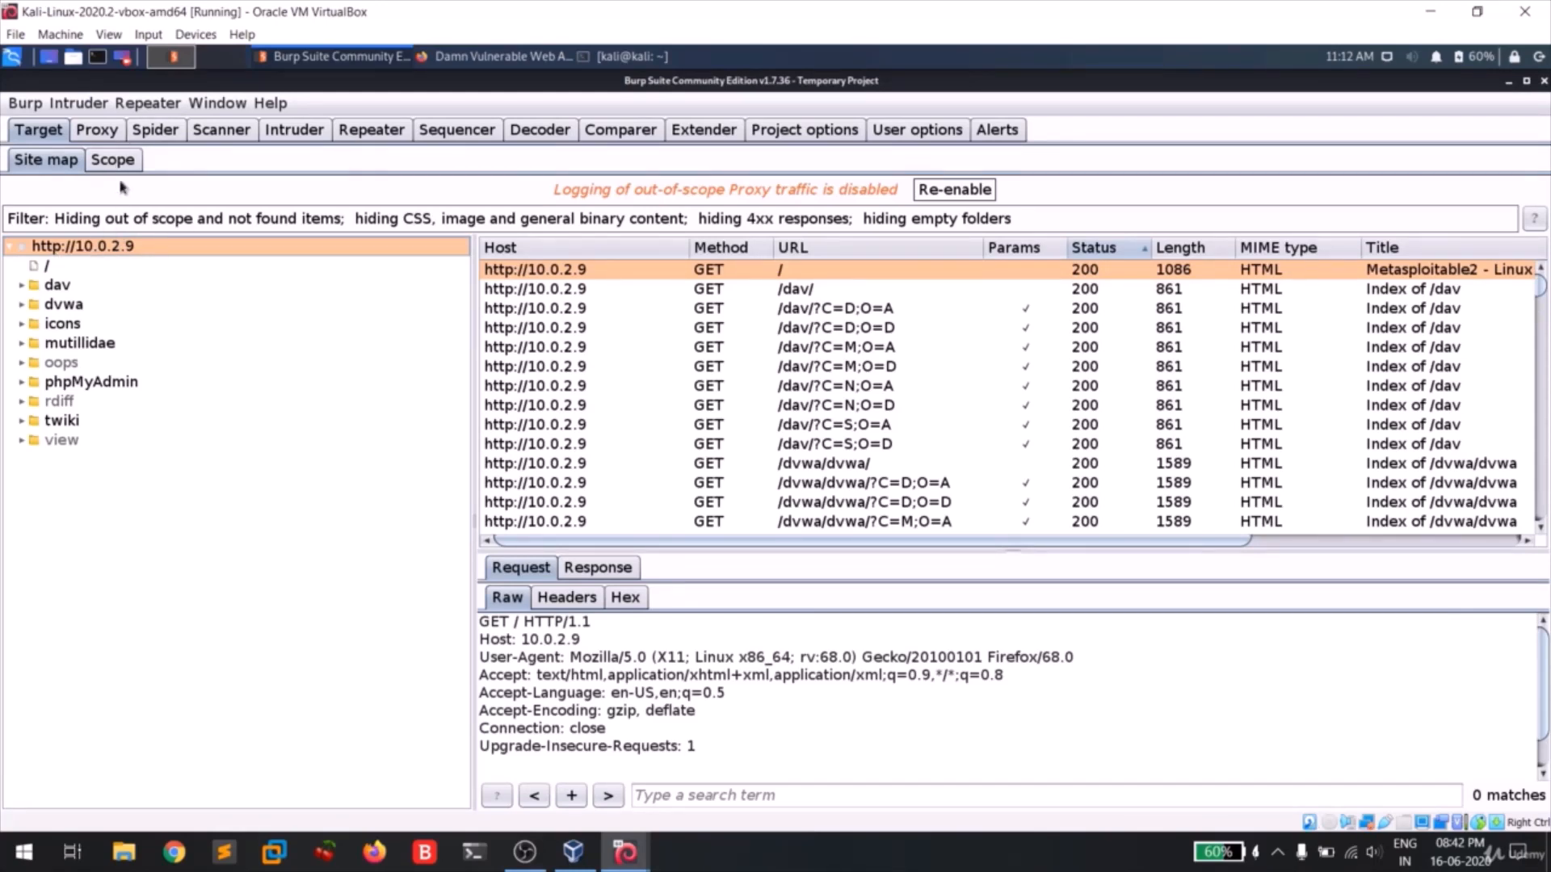
click(22, 286)
click(36, 306)
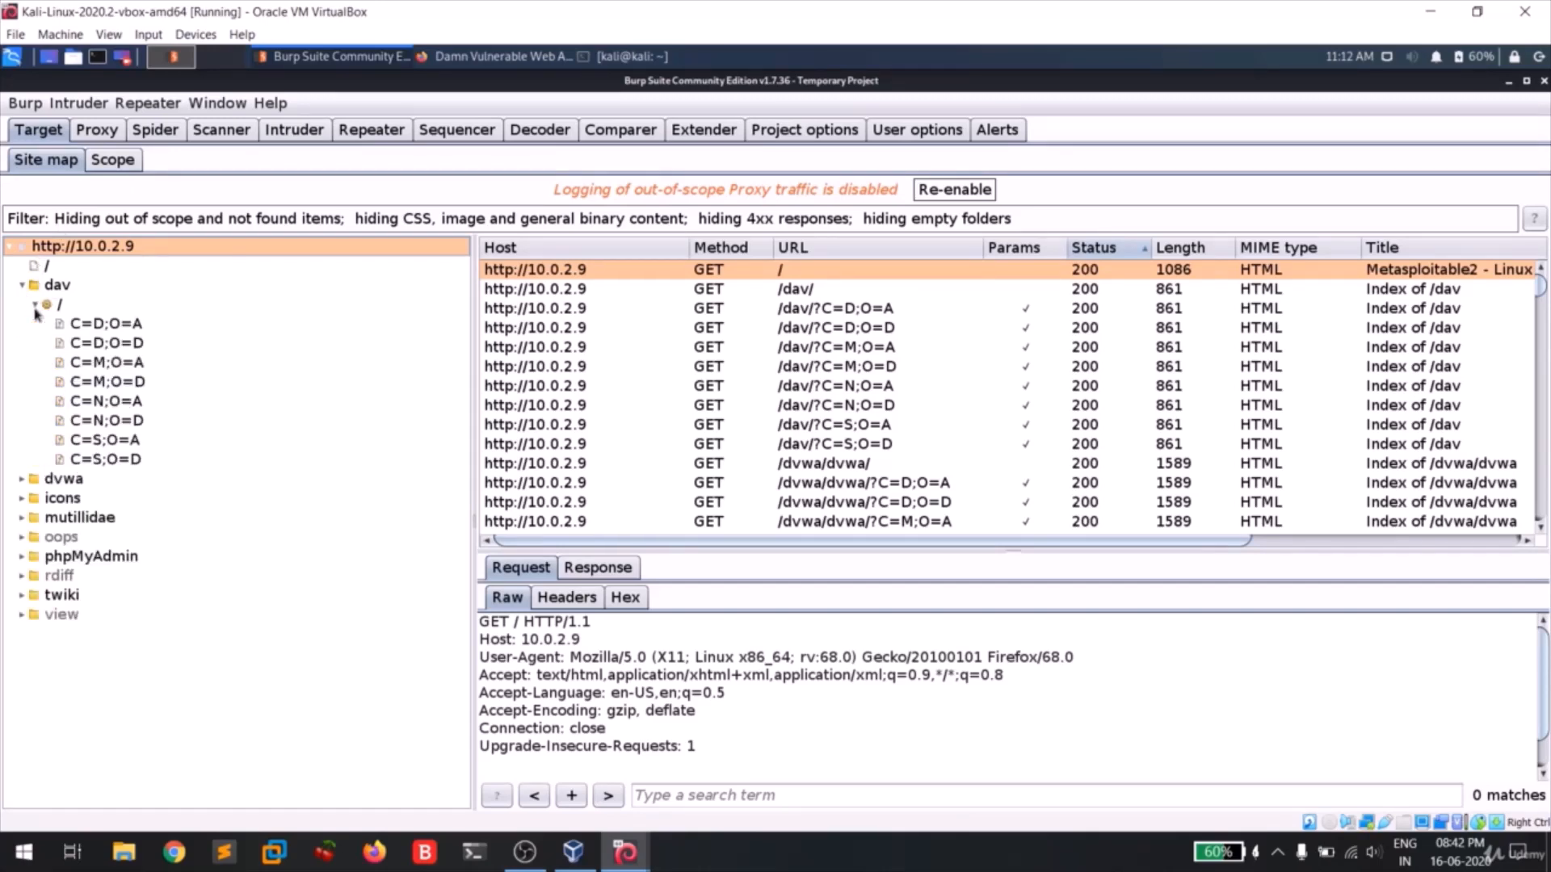
click(35, 306)
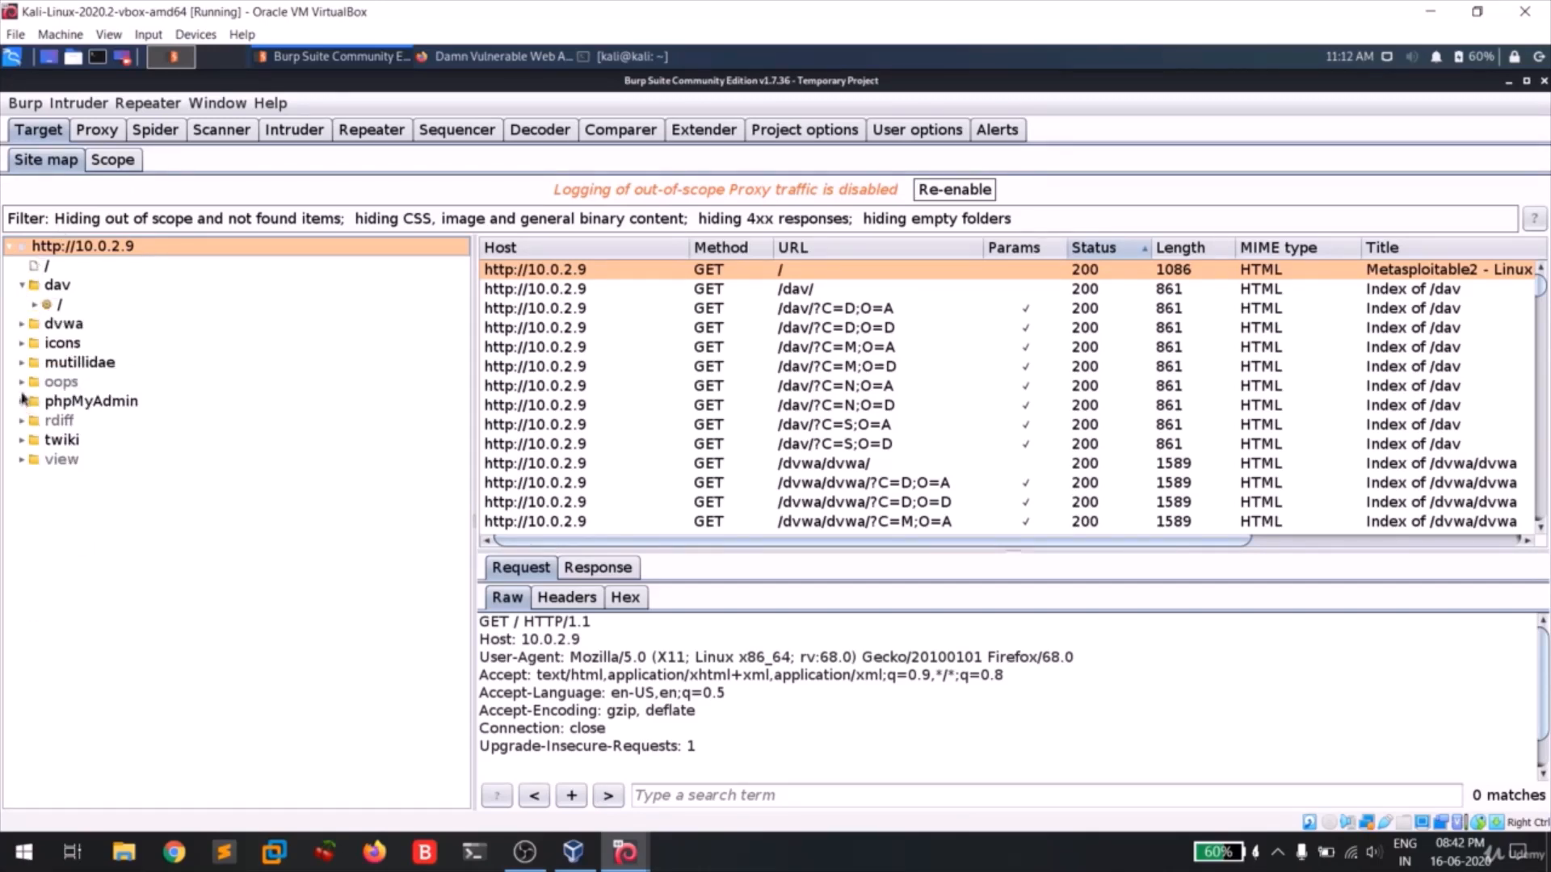
click(22, 364)
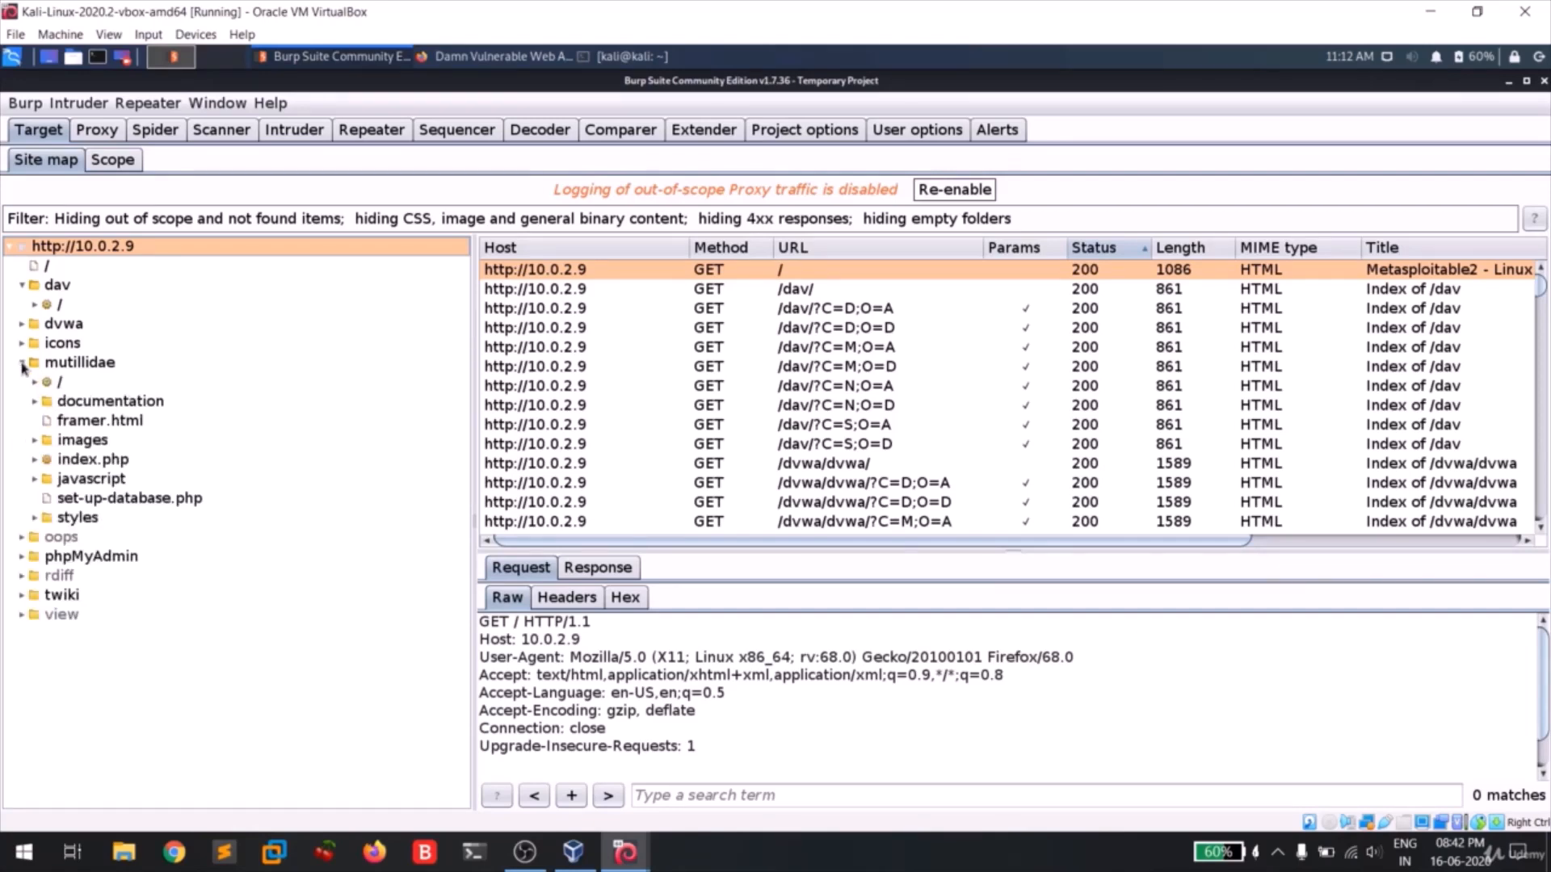
click(22, 364)
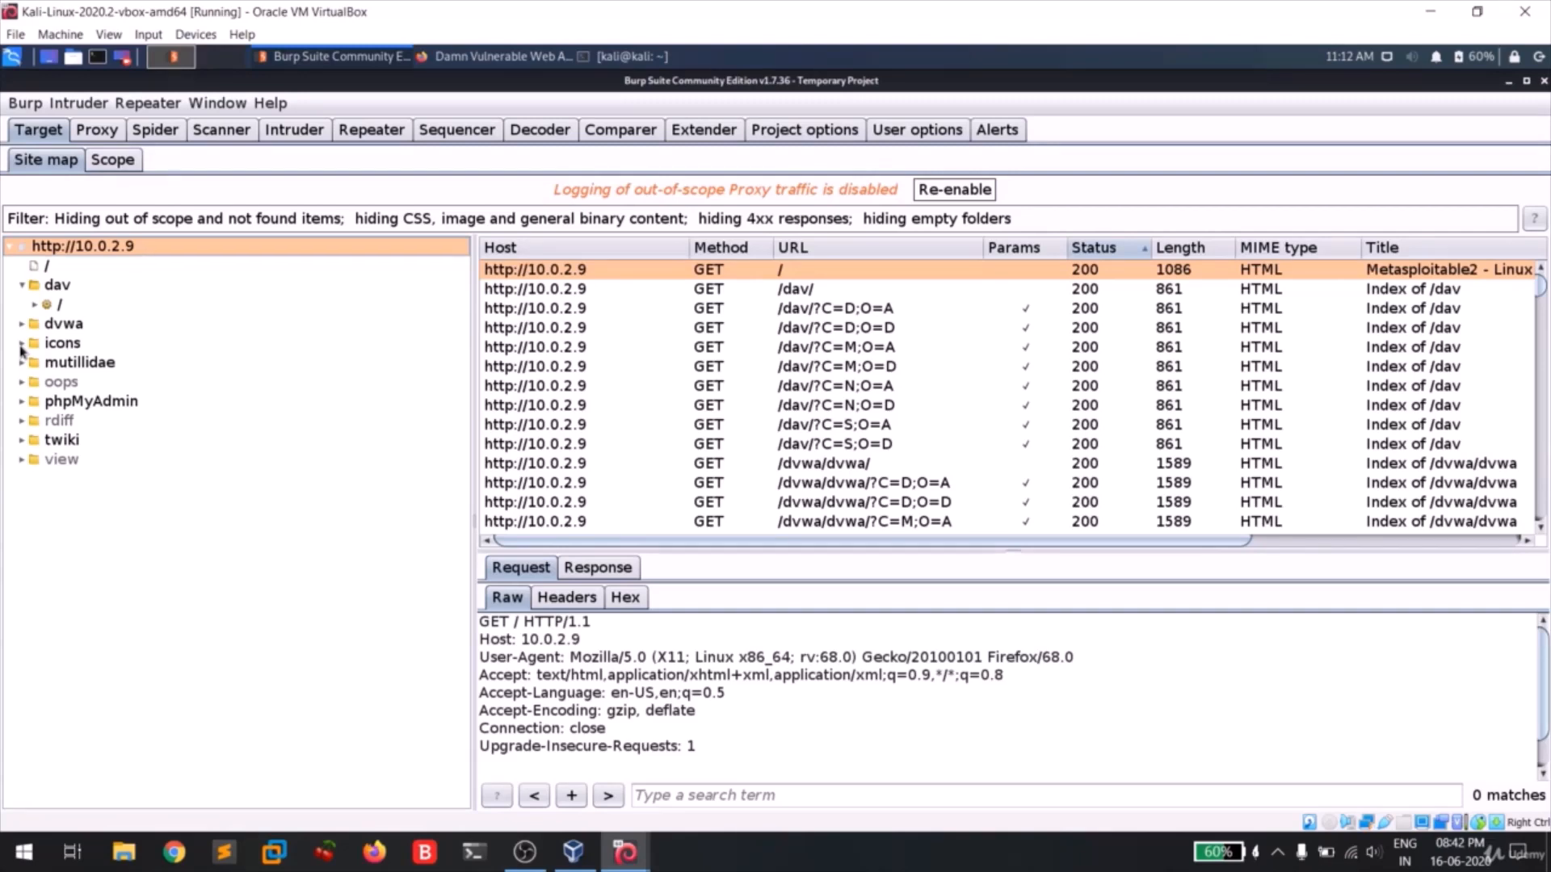
click(22, 345)
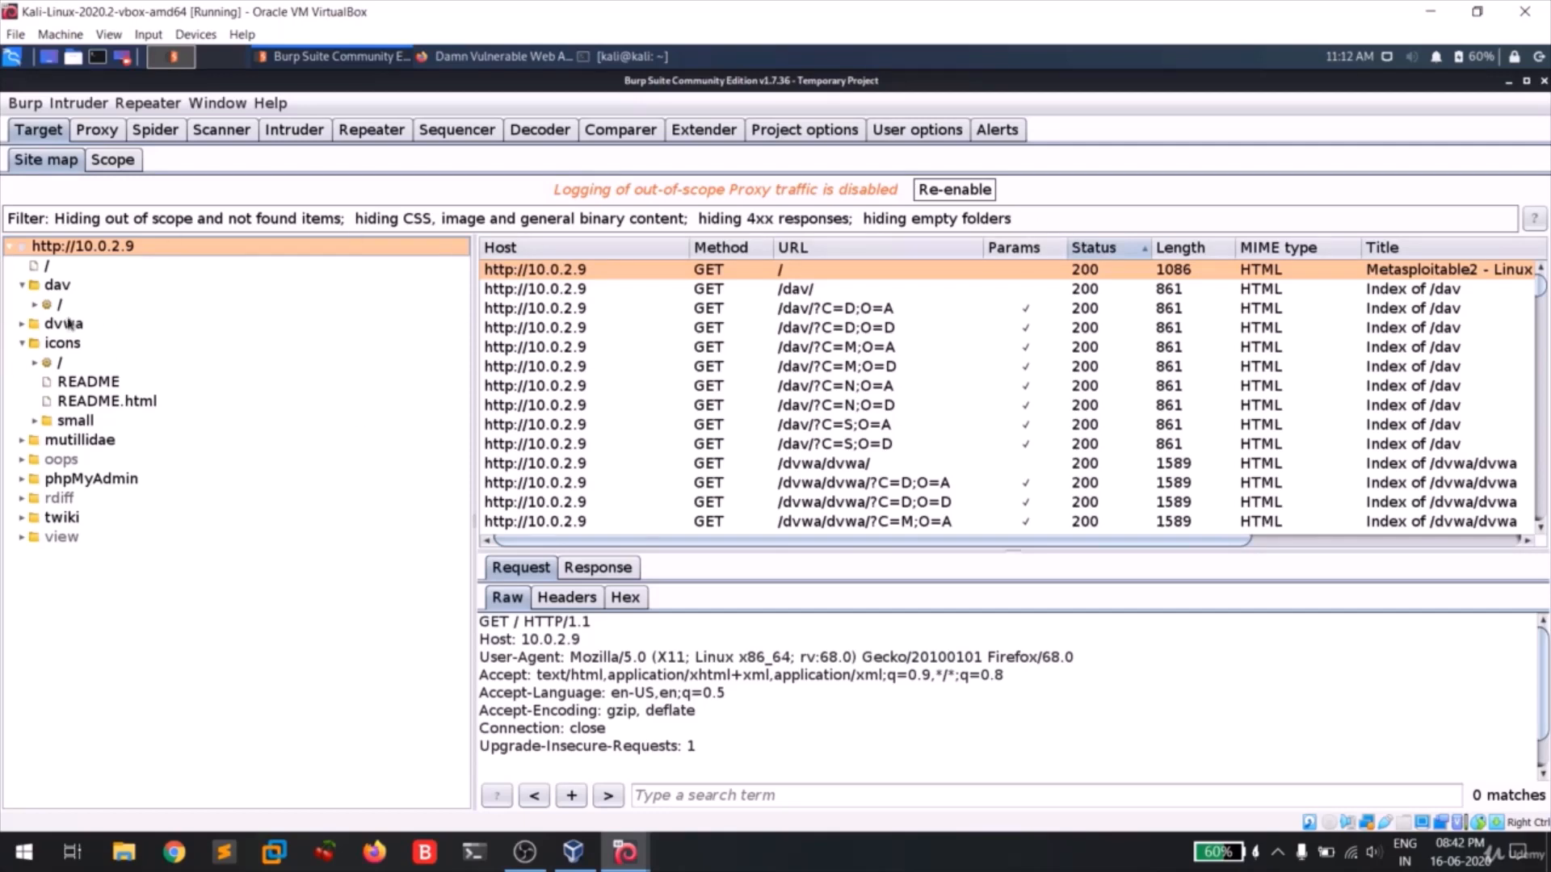
click(22, 286)
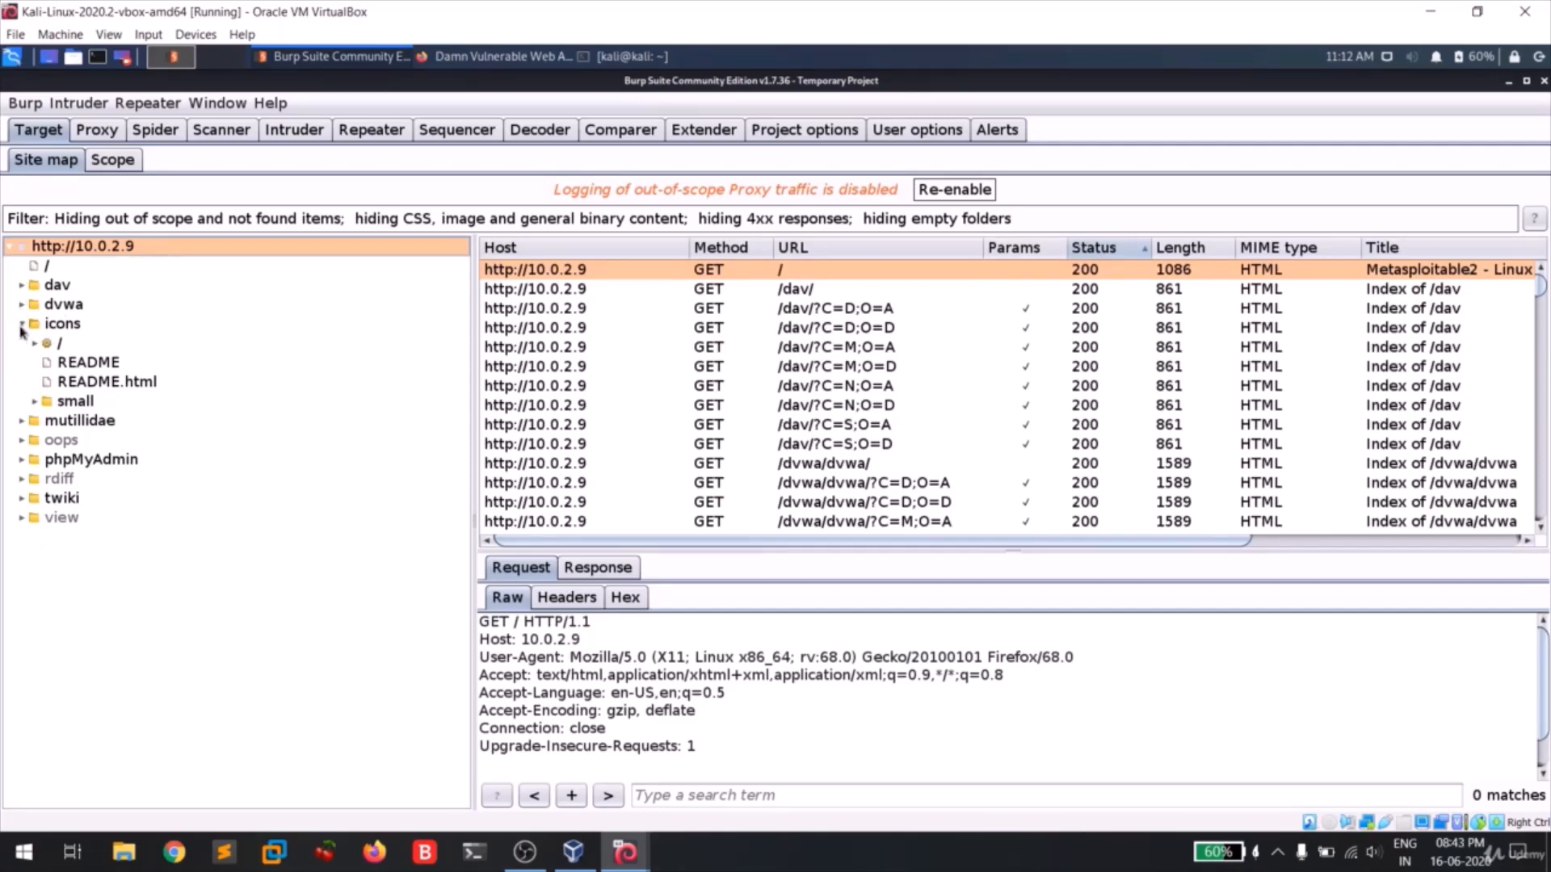
click(22, 324)
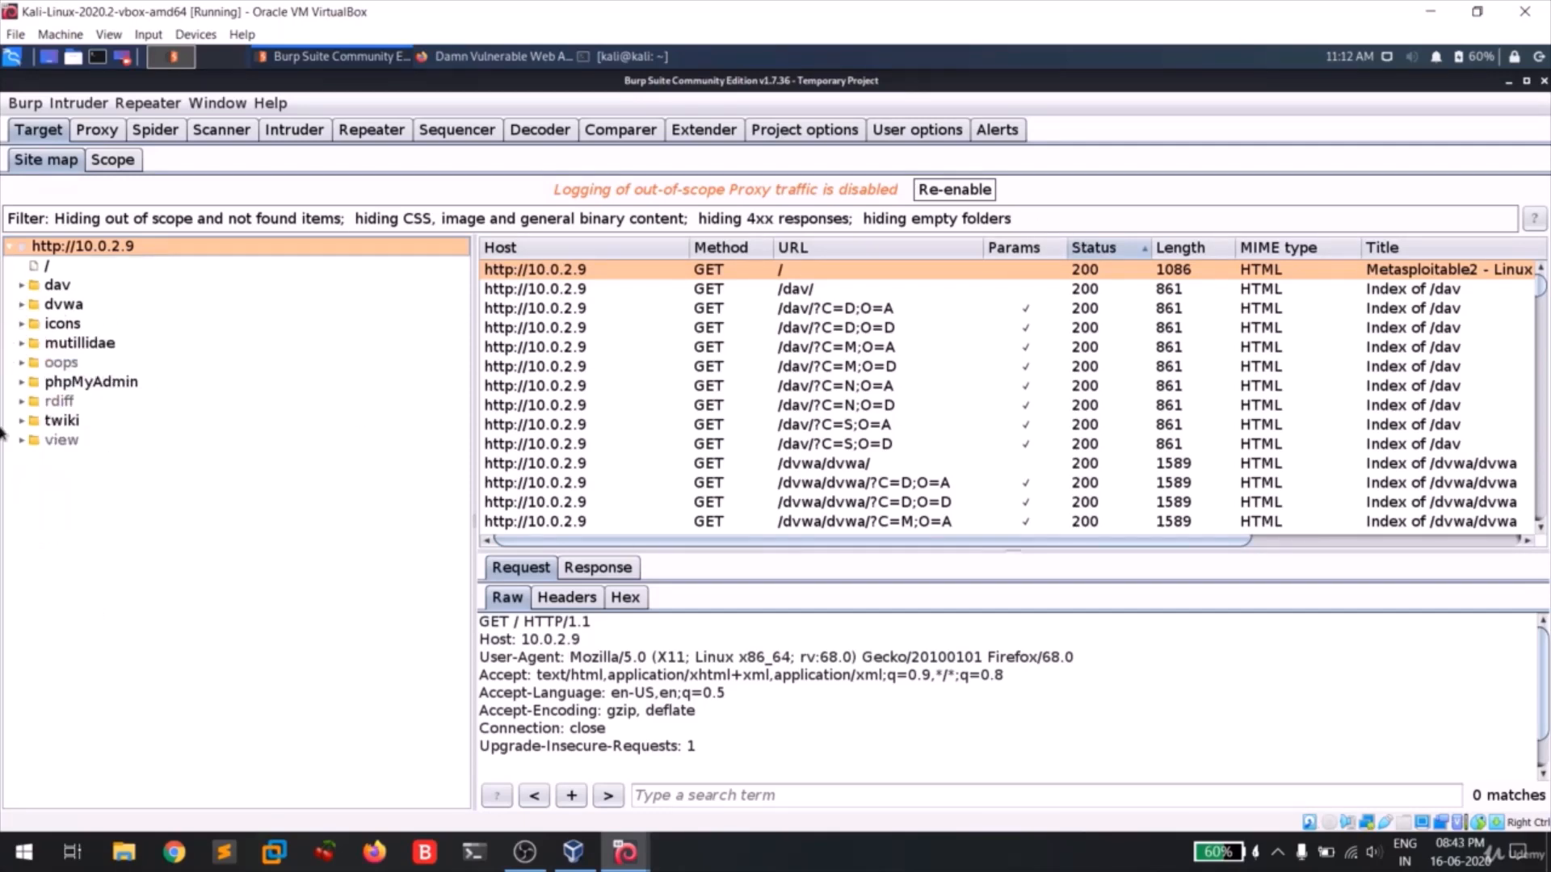
click(10, 248)
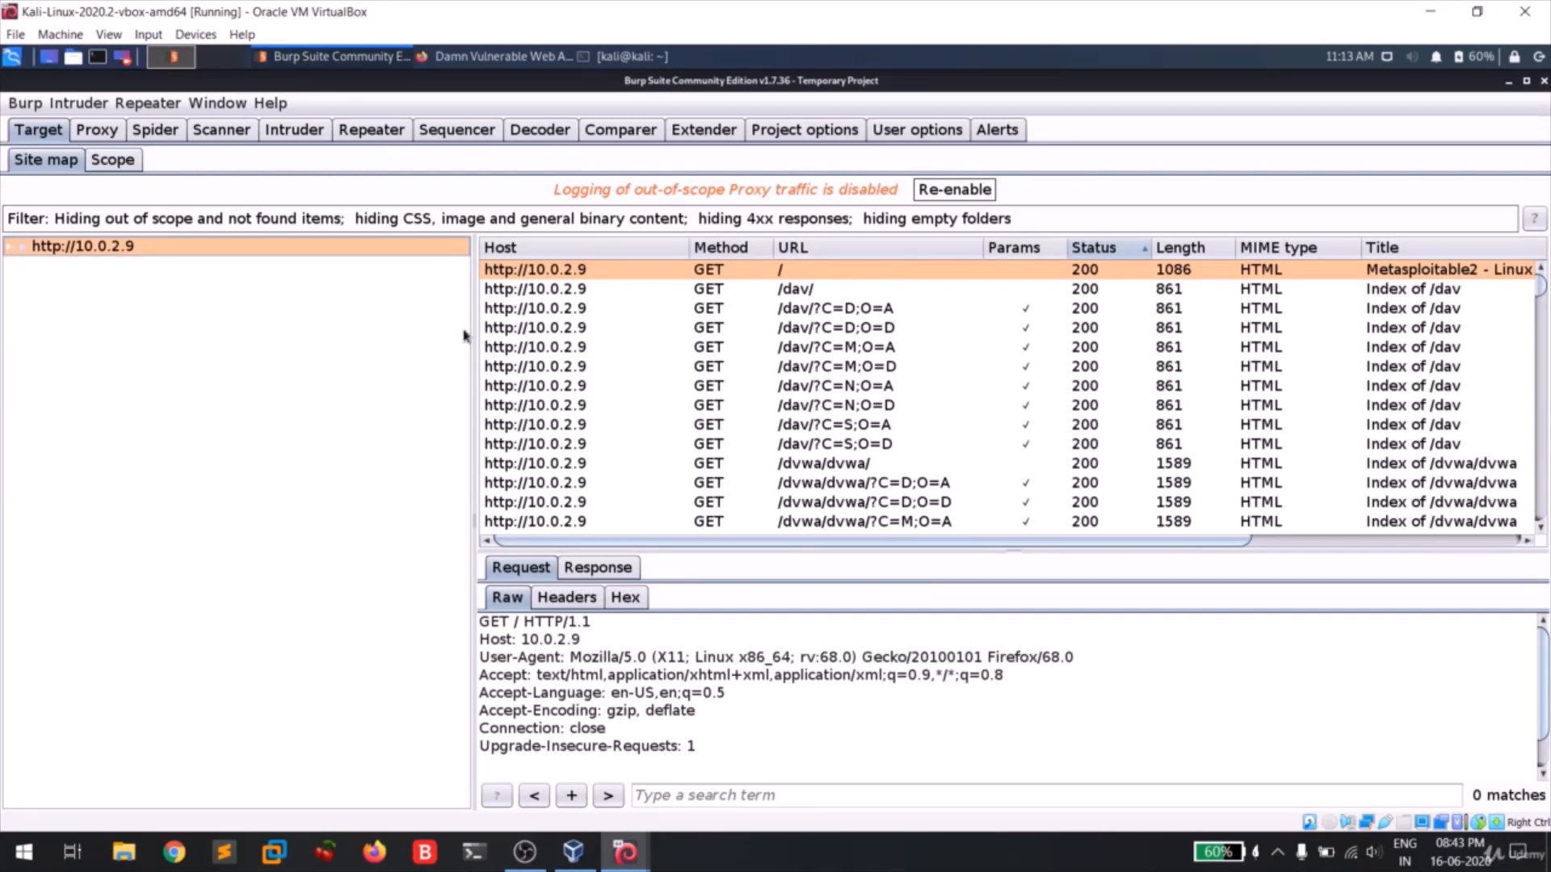
Step: Narrow the site tree to widen the request list, sort the requests by host, and look through the entries
drag(205, 312, 201, 311)
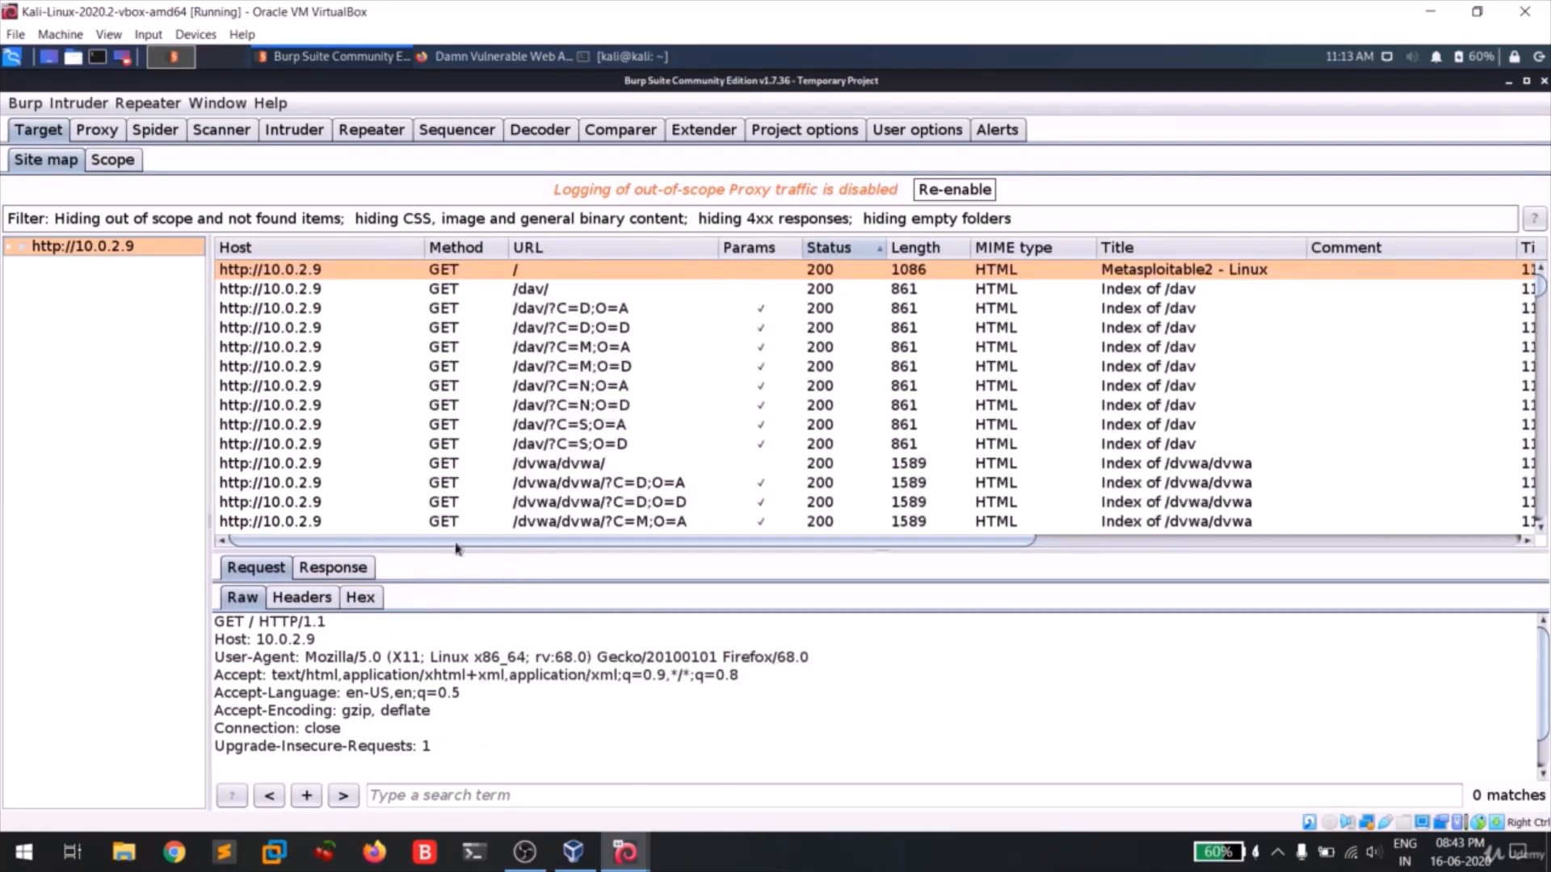
click(255, 257)
scroll(347, 388, down, 4)
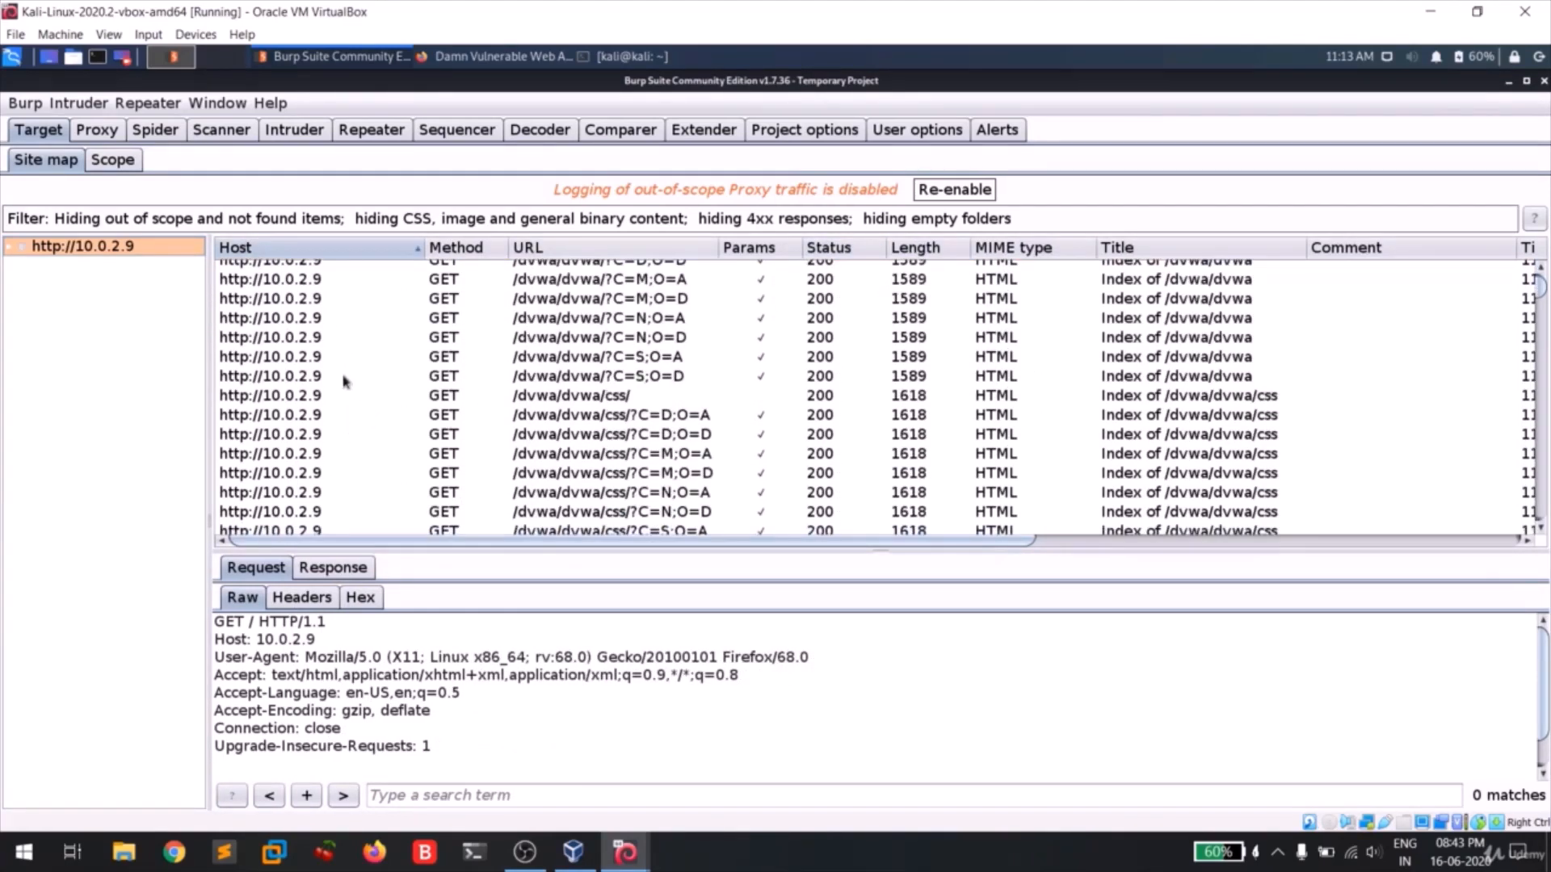
scroll(336, 420, up, 4)
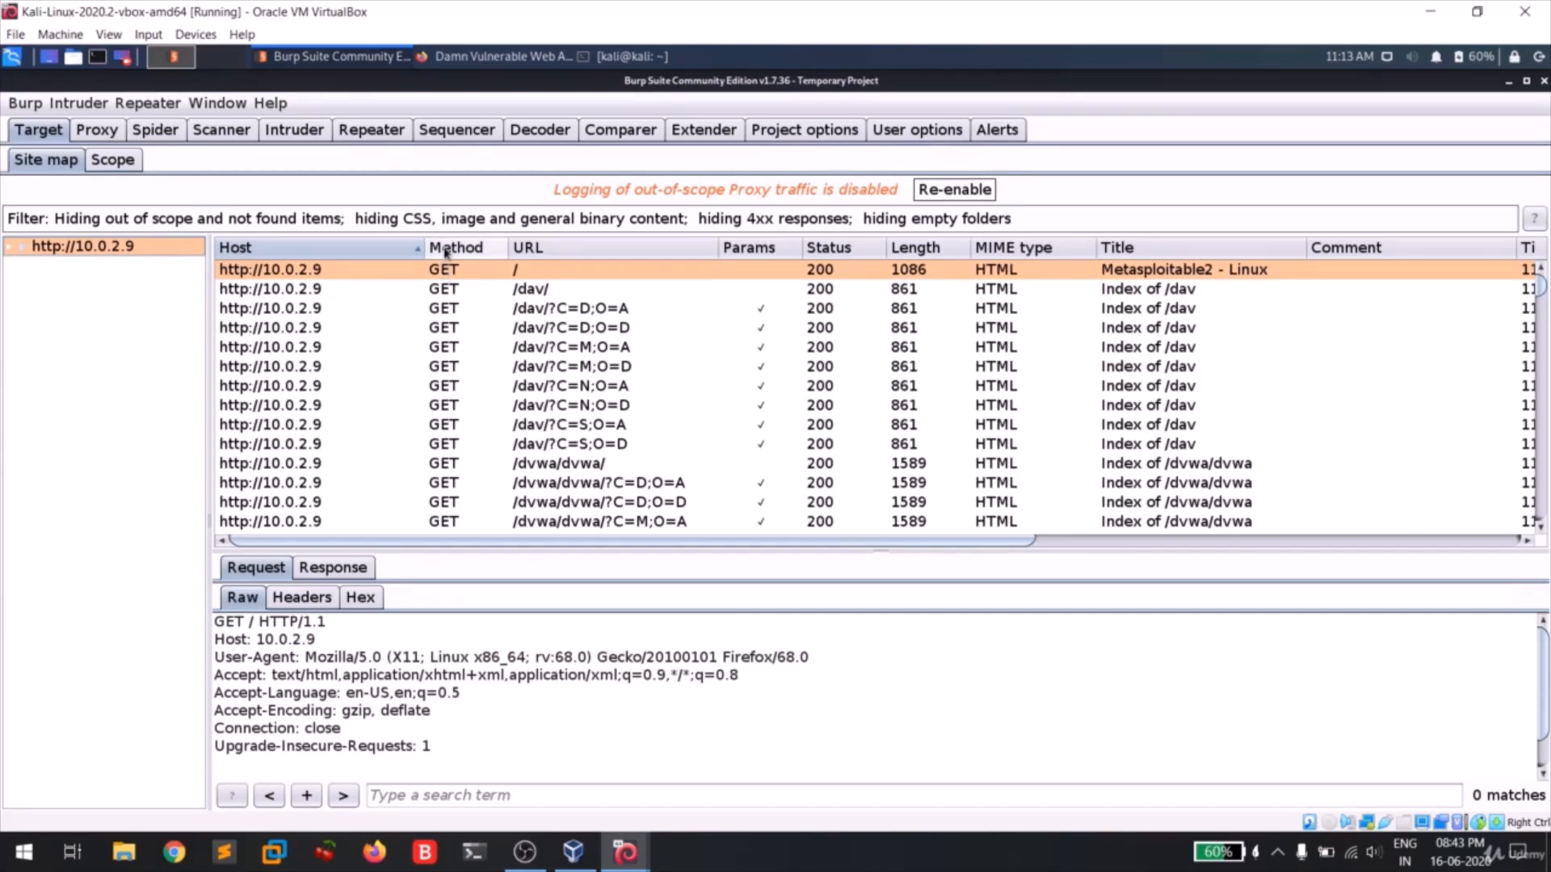
scroll(446, 339, down, 15)
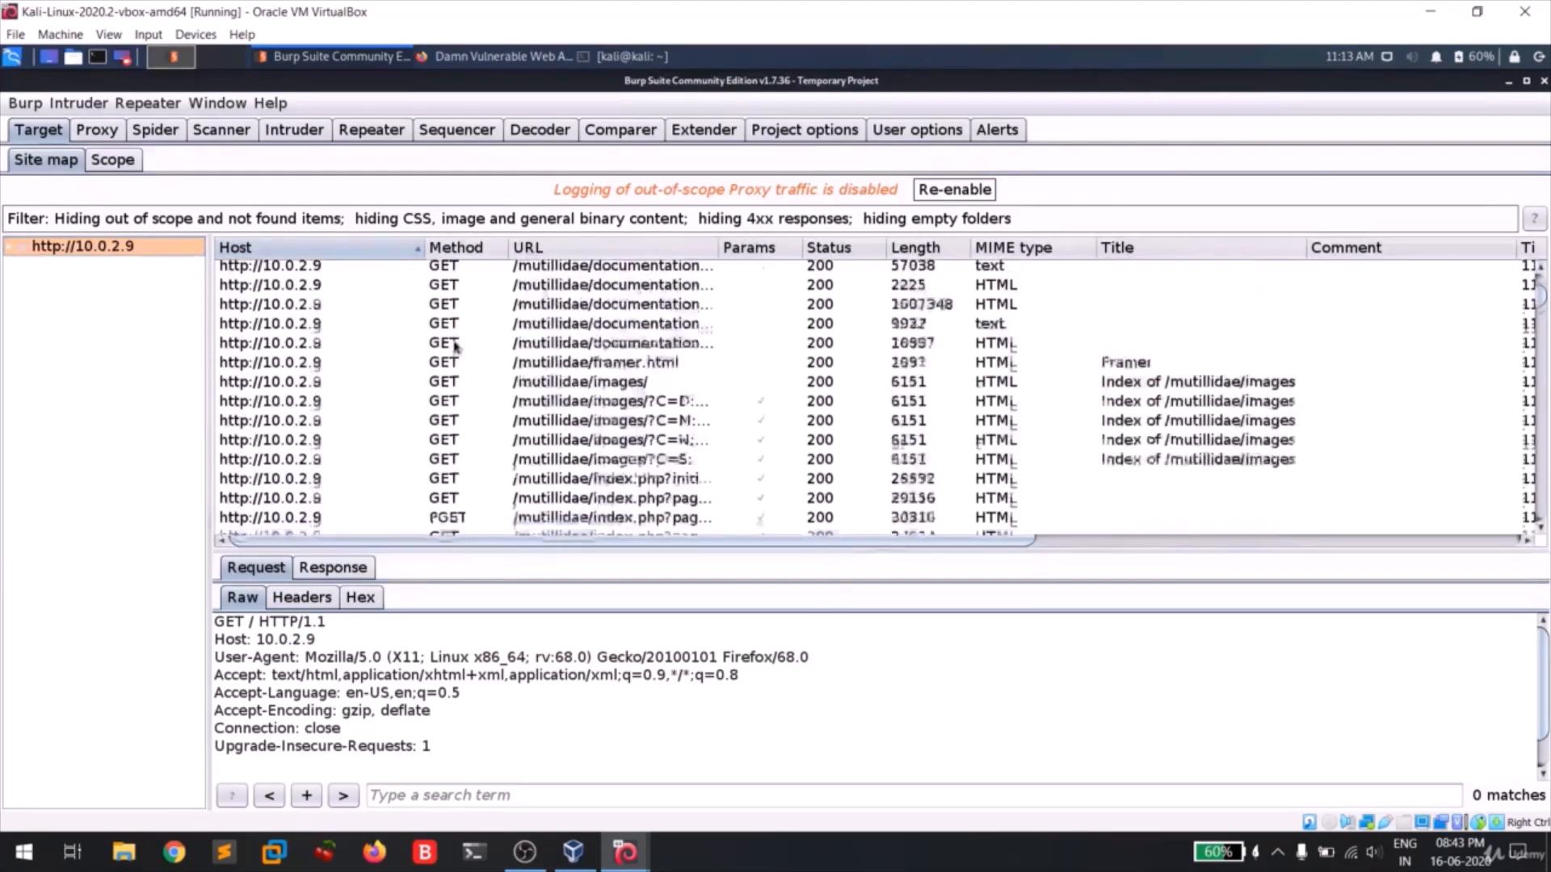
Step: Look through the requests sorted by host, checking their methods and URLs
scroll(457, 347, down, 15)
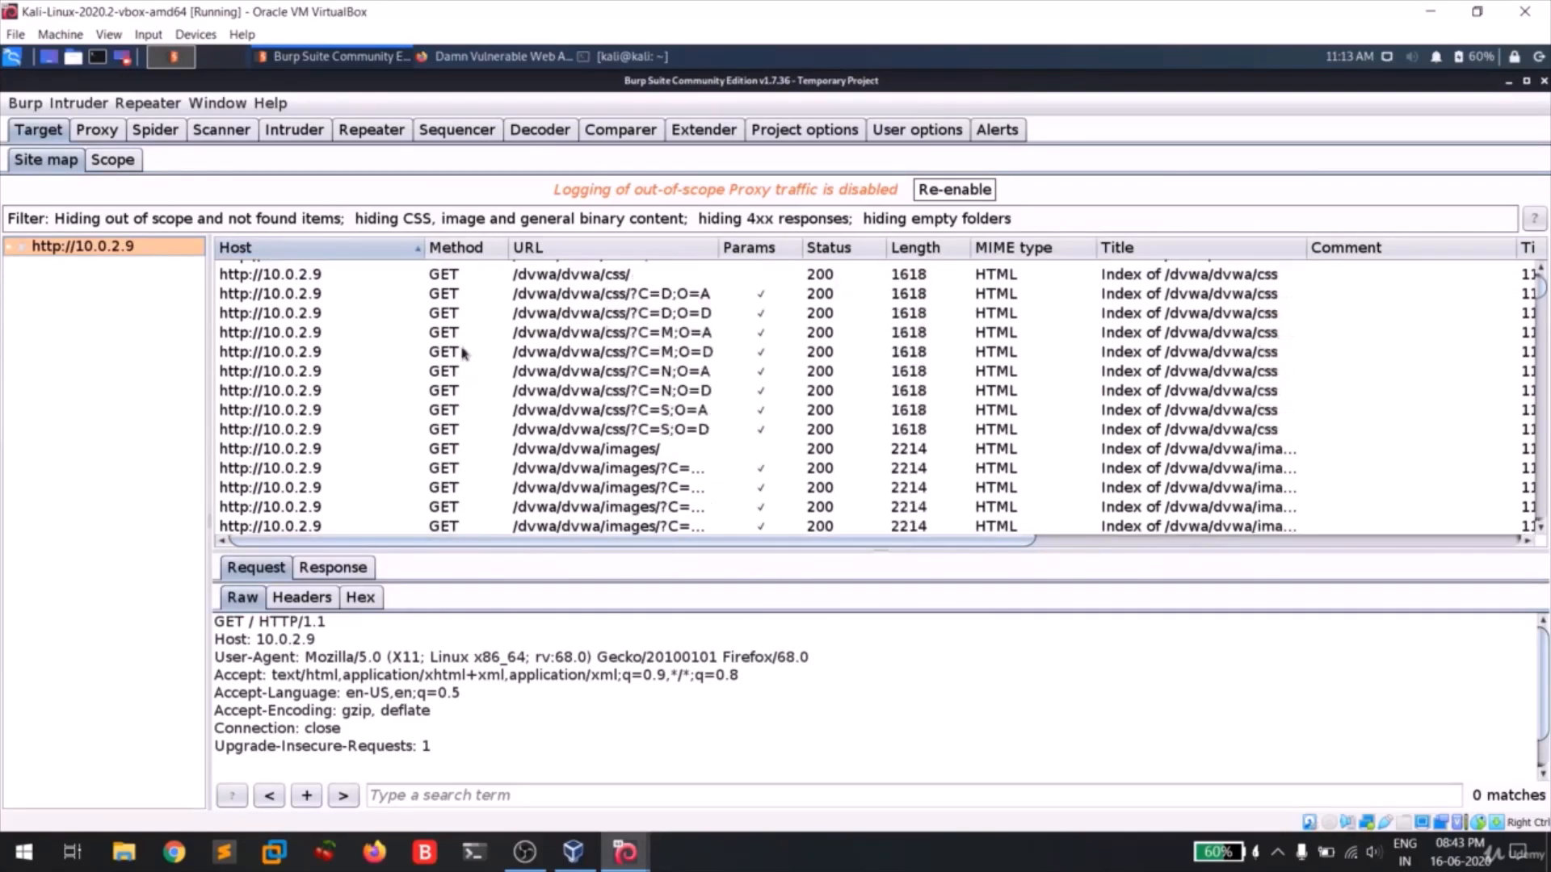
scroll(463, 353, up, 7)
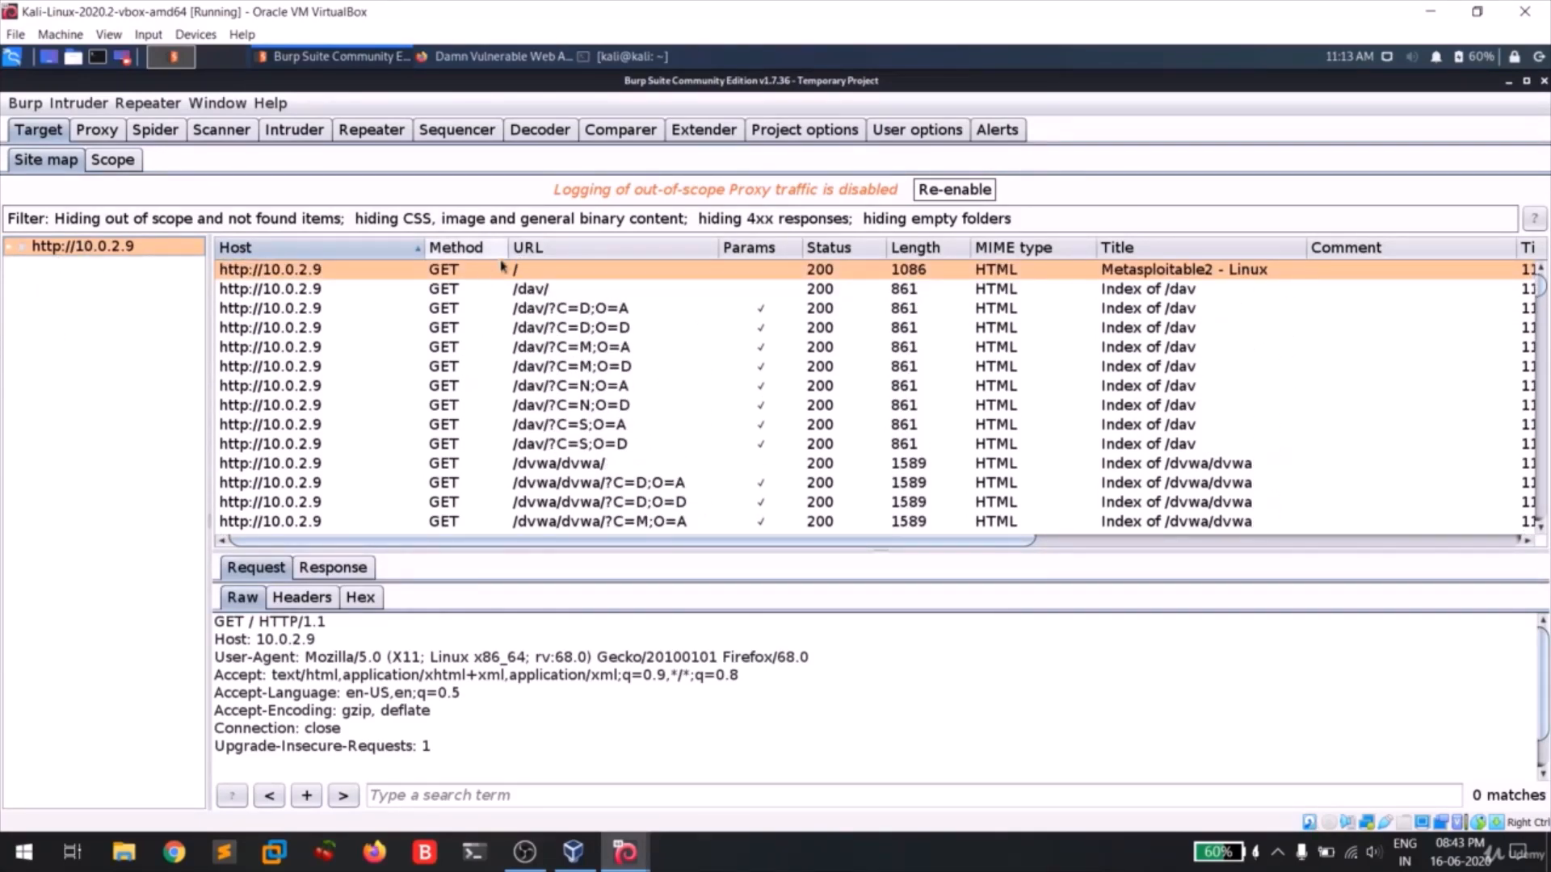
scroll(598, 386, down, 4)
scroll(597, 386, up, 4)
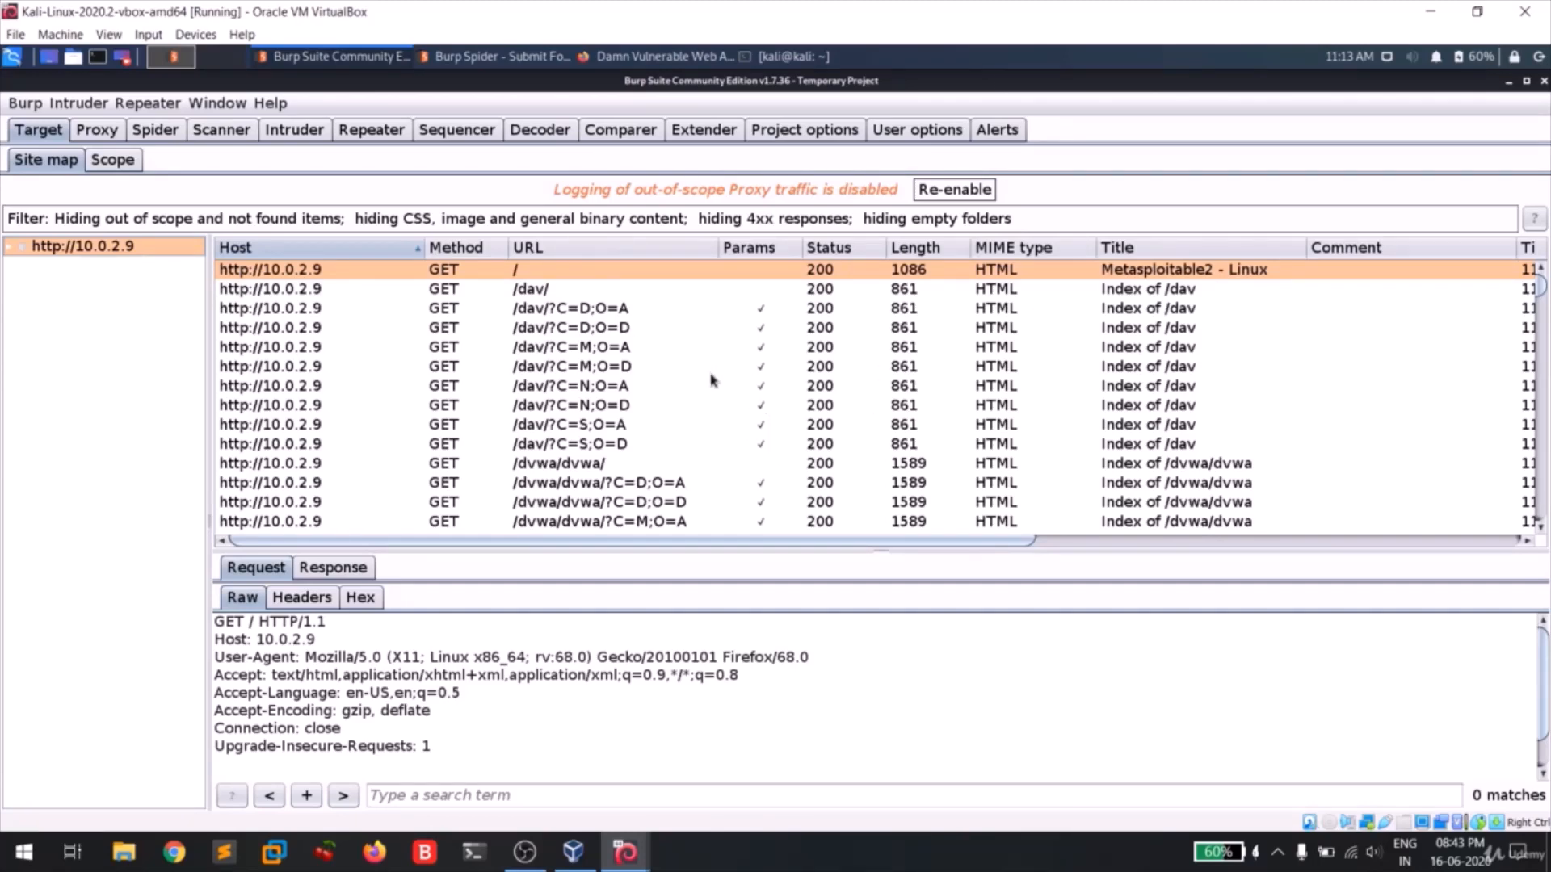
Step: Sort the requests by Params in both directions, examine the URLs that carry parameters, and clear the sorting
click(762, 251)
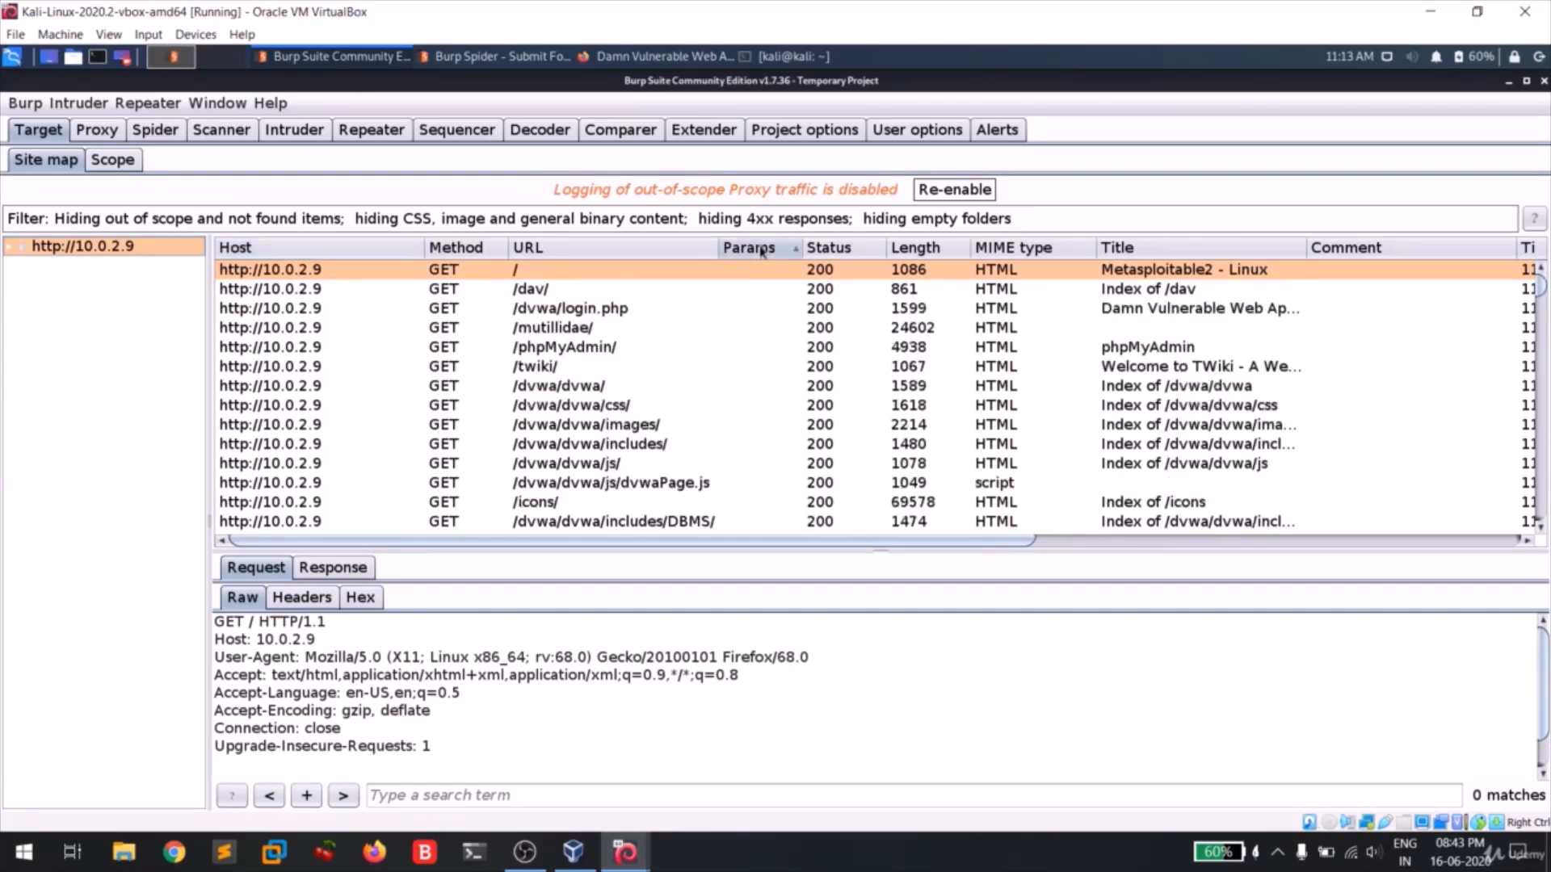
click(762, 249)
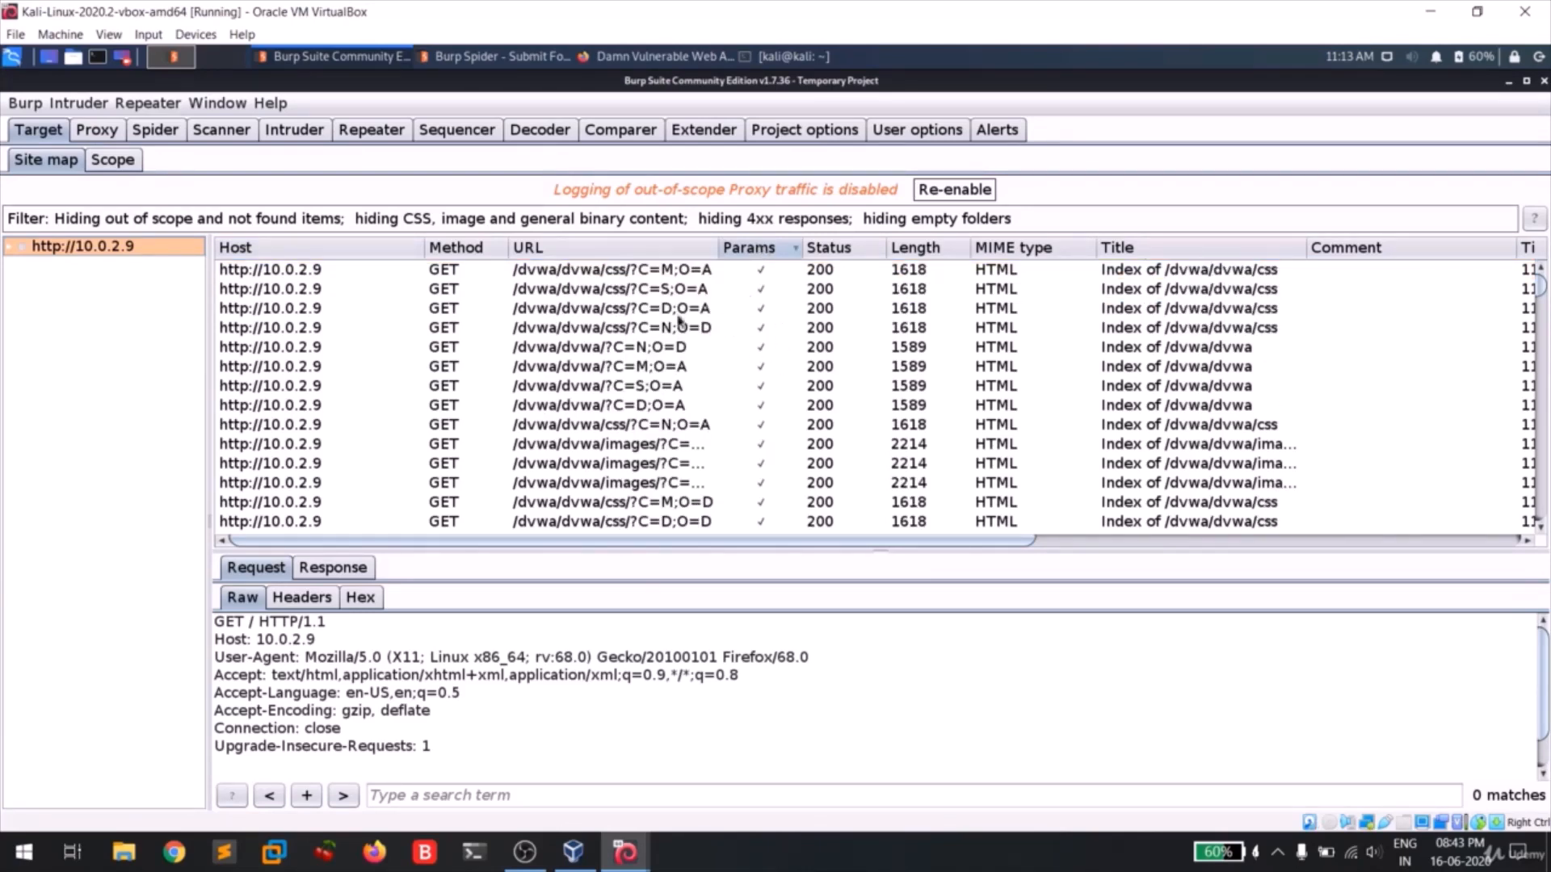
scroll(744, 307, down, 12)
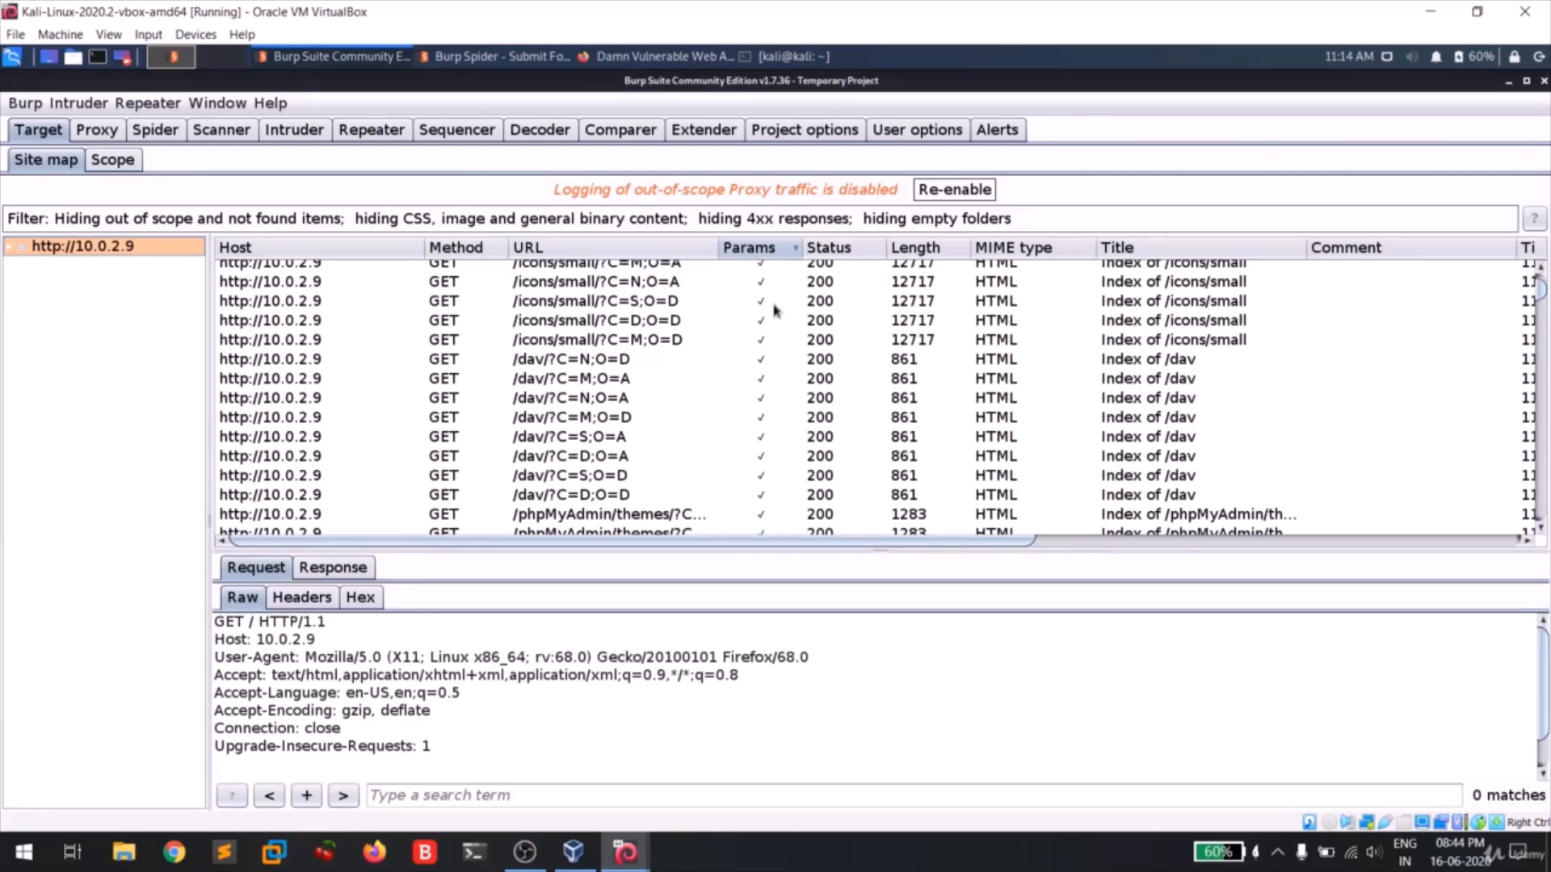
scroll(767, 311, up, 8)
scroll(767, 313, up, 5)
click(761, 248)
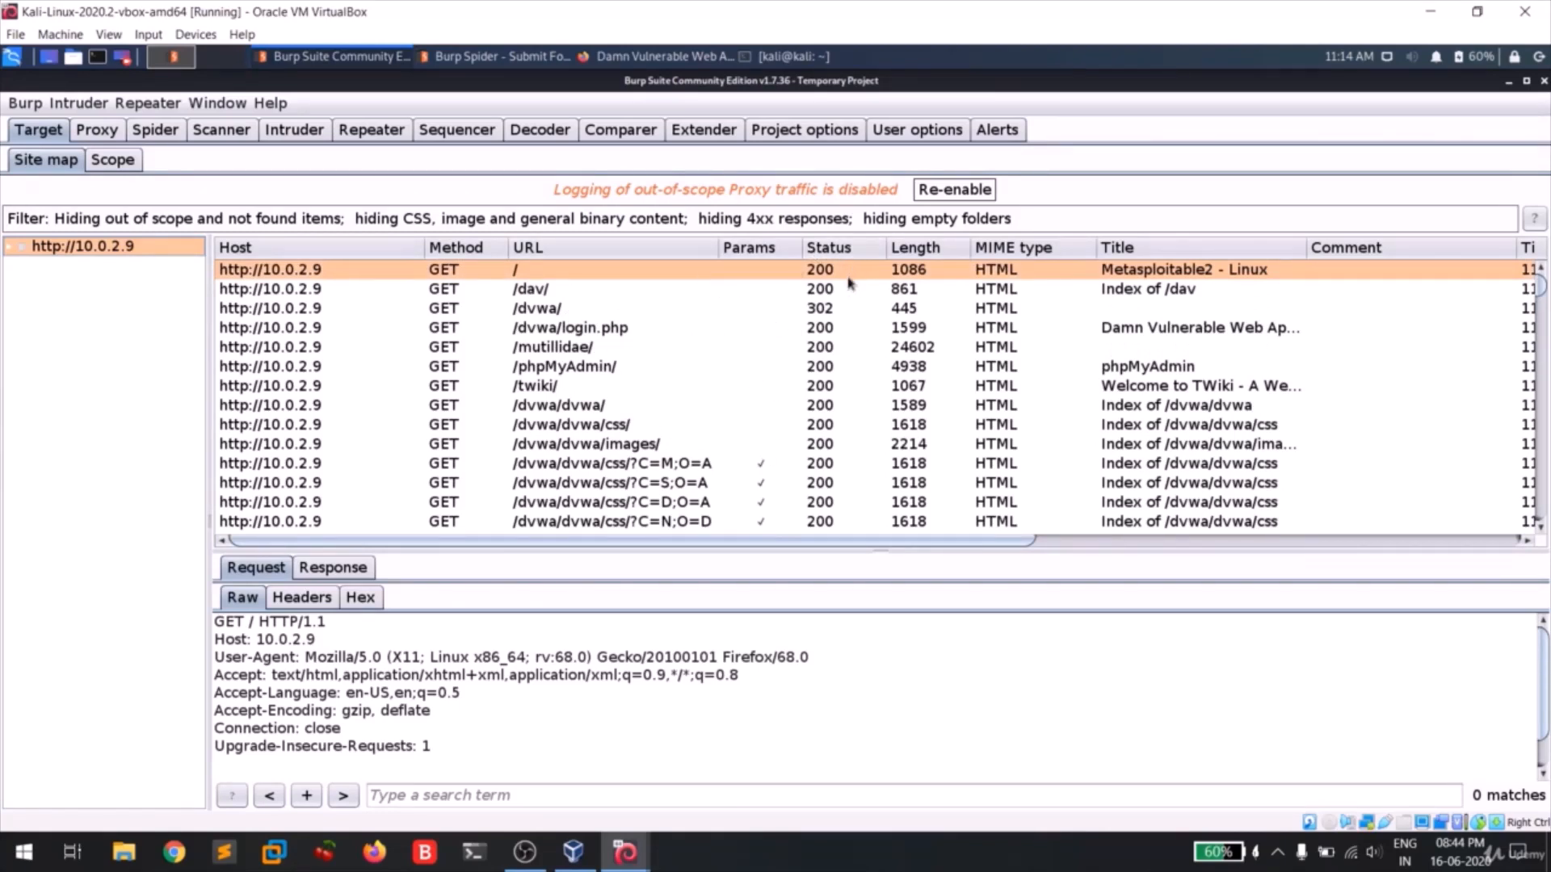
Step: Review the status codes, sort the requests by Length in ascending and descending order, and clear the sorting
scroll(844, 363, down, 5)
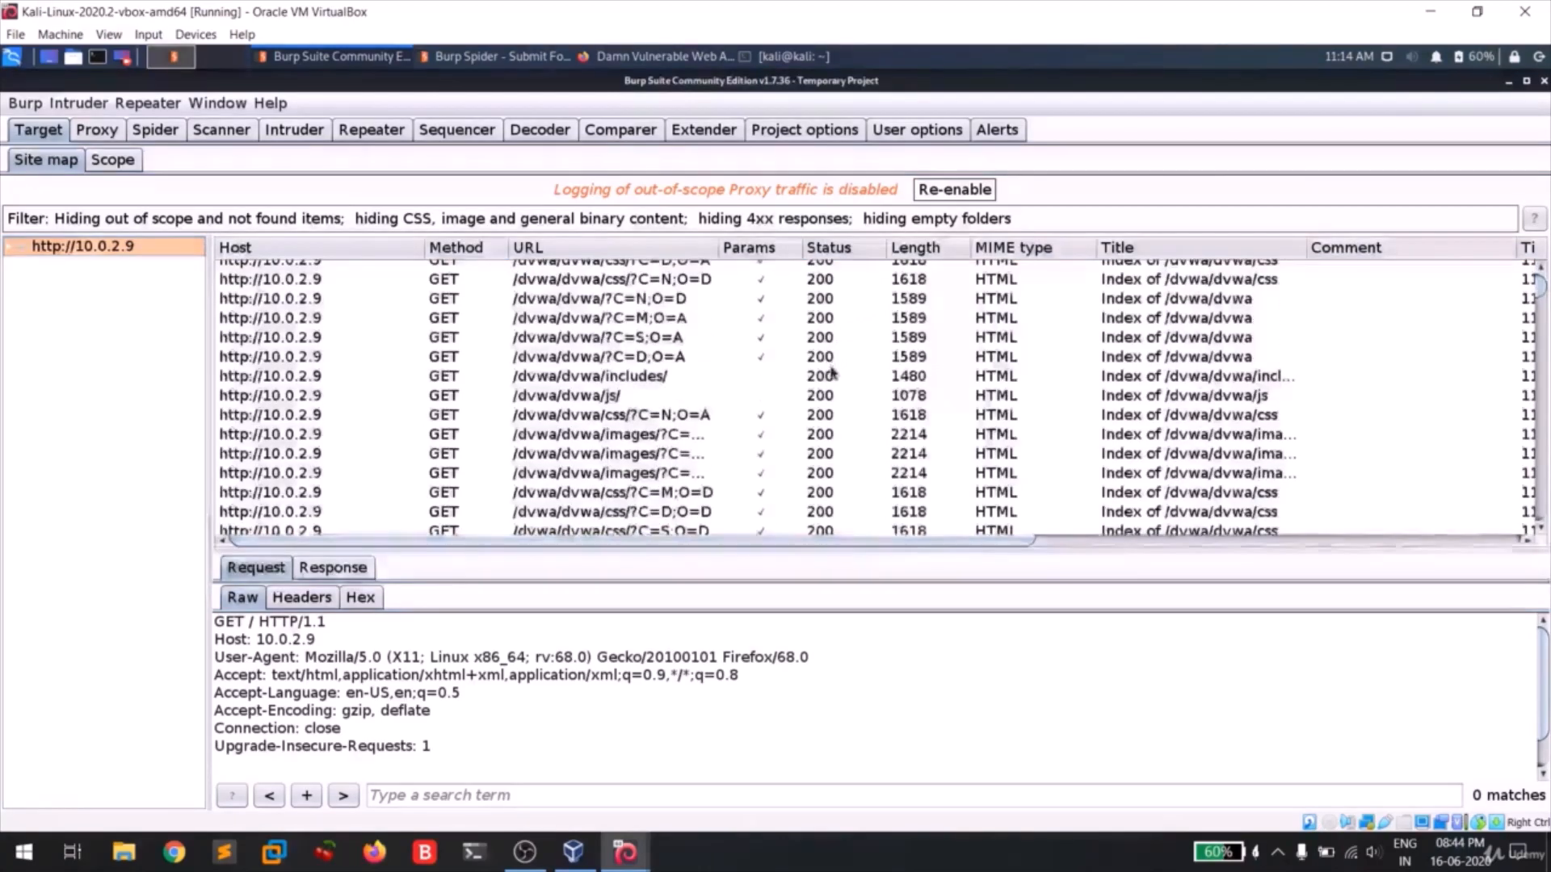
scroll(852, 376, up, 5)
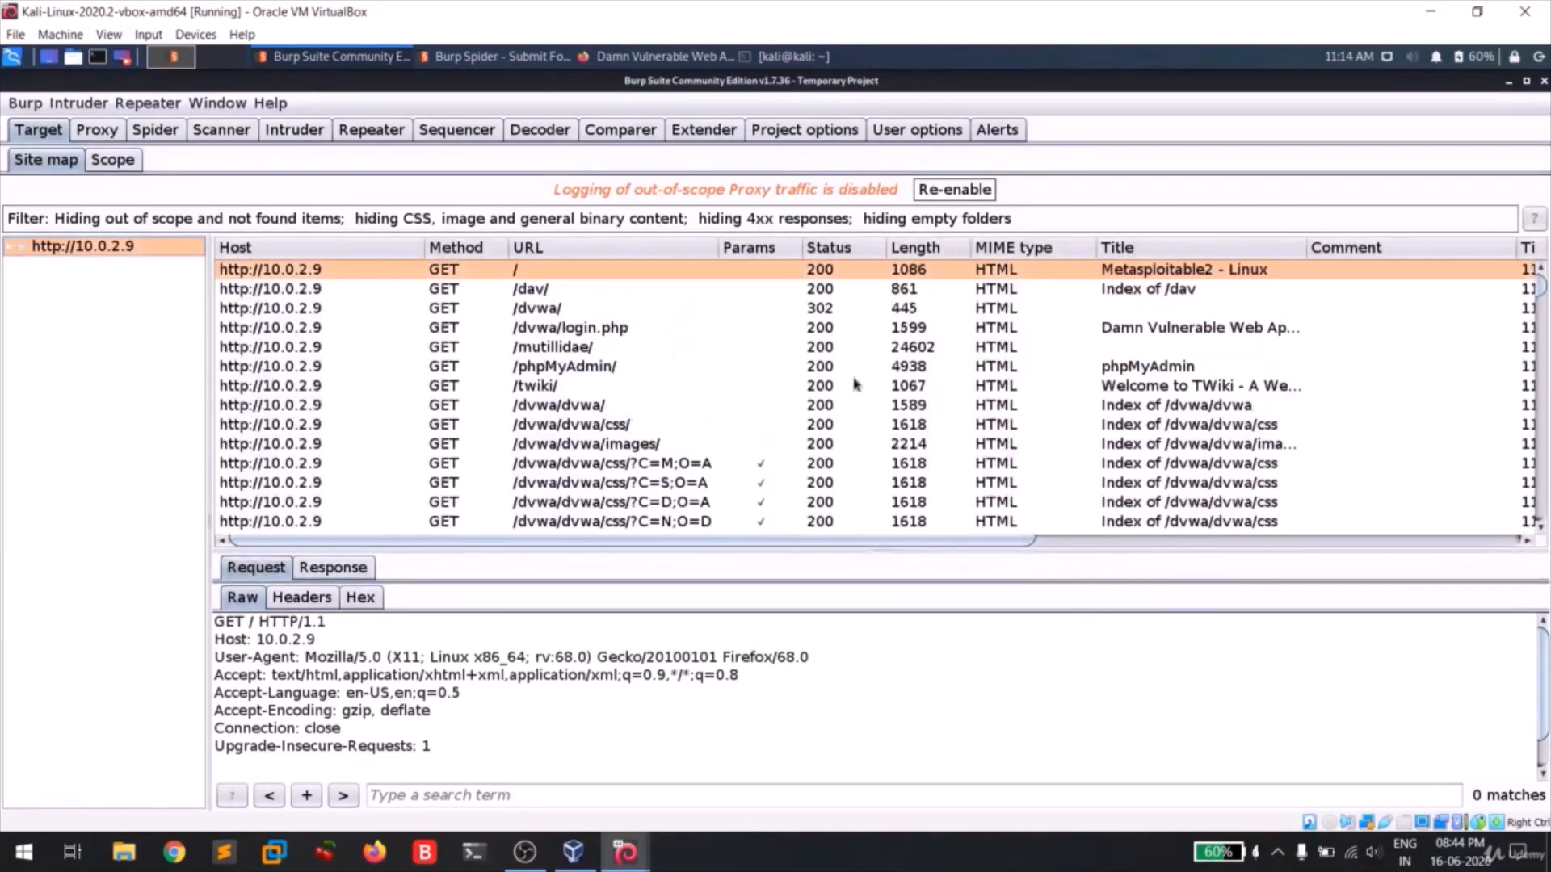
click(913, 249)
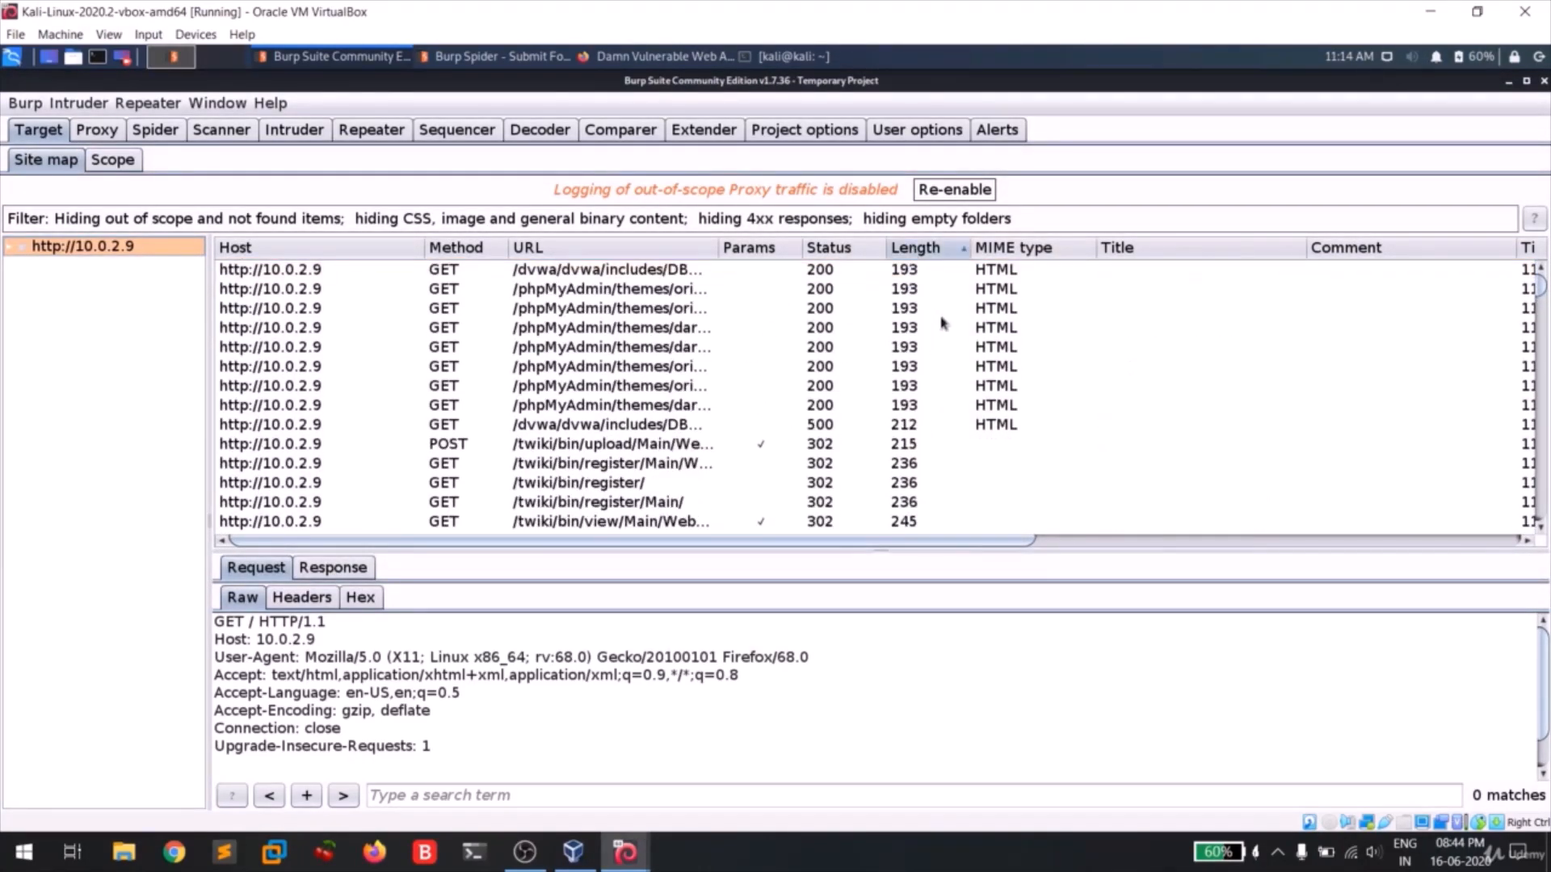
click(910, 252)
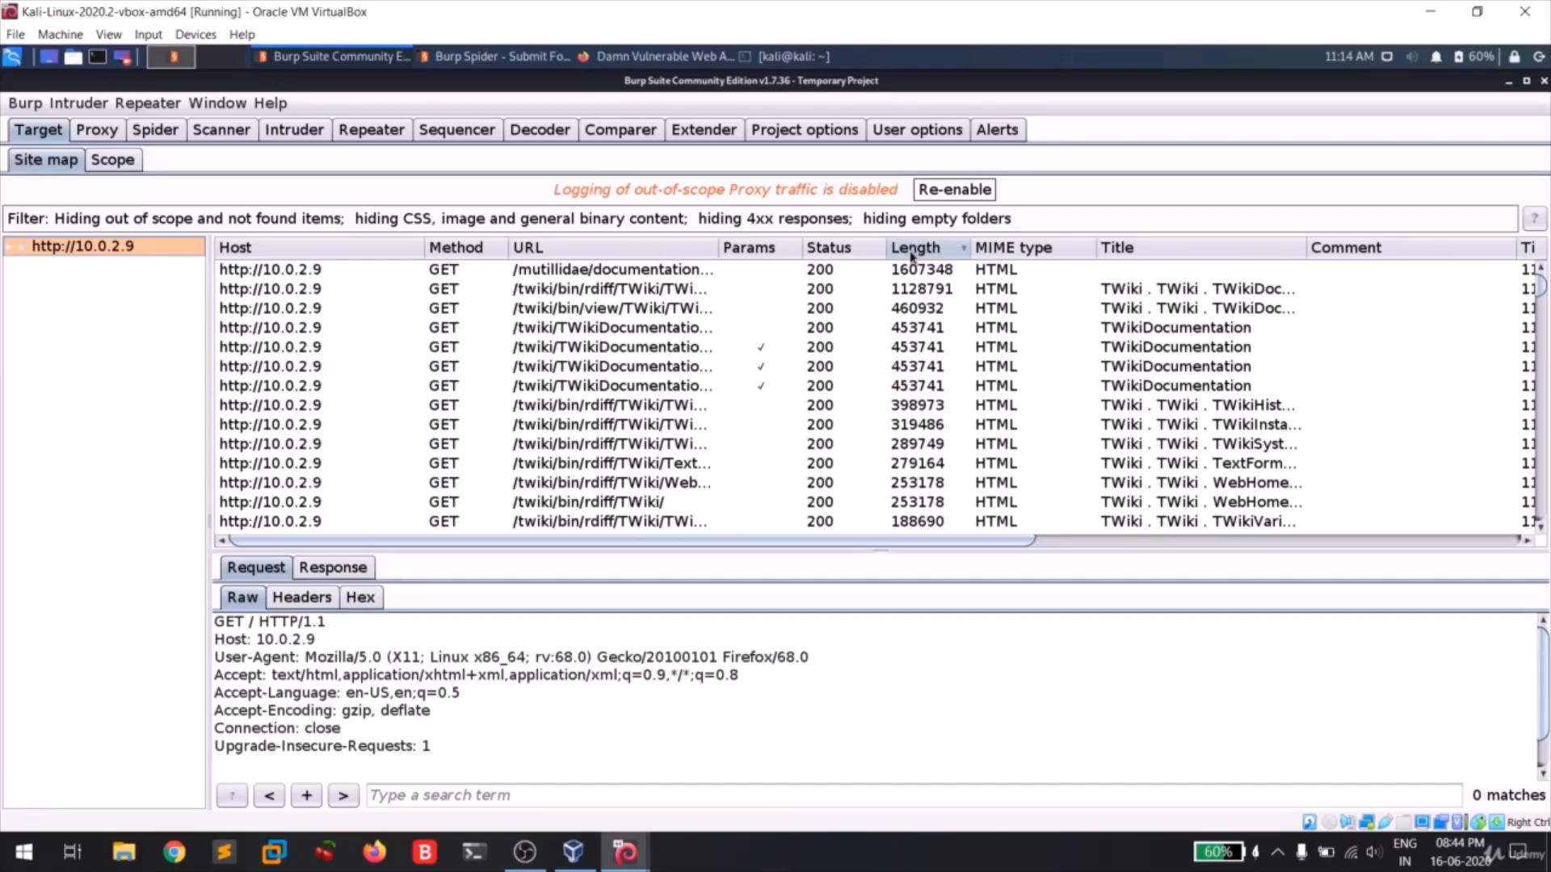
click(911, 255)
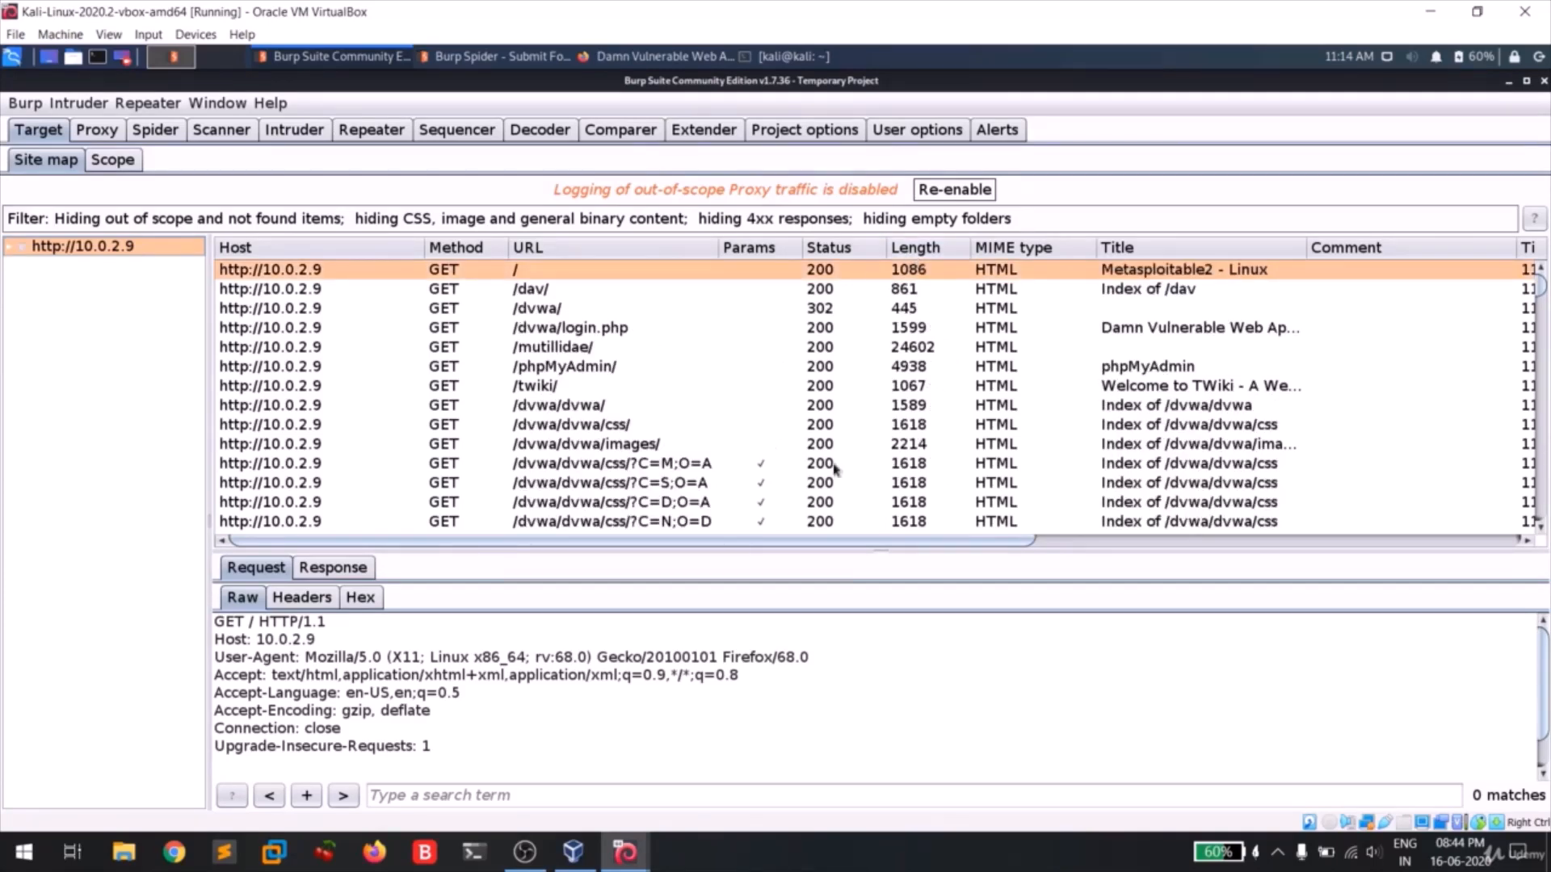
Step: Examine the MIME types and titles of the listed requests, ending back at the first entry
scroll(1068, 379, down, 10)
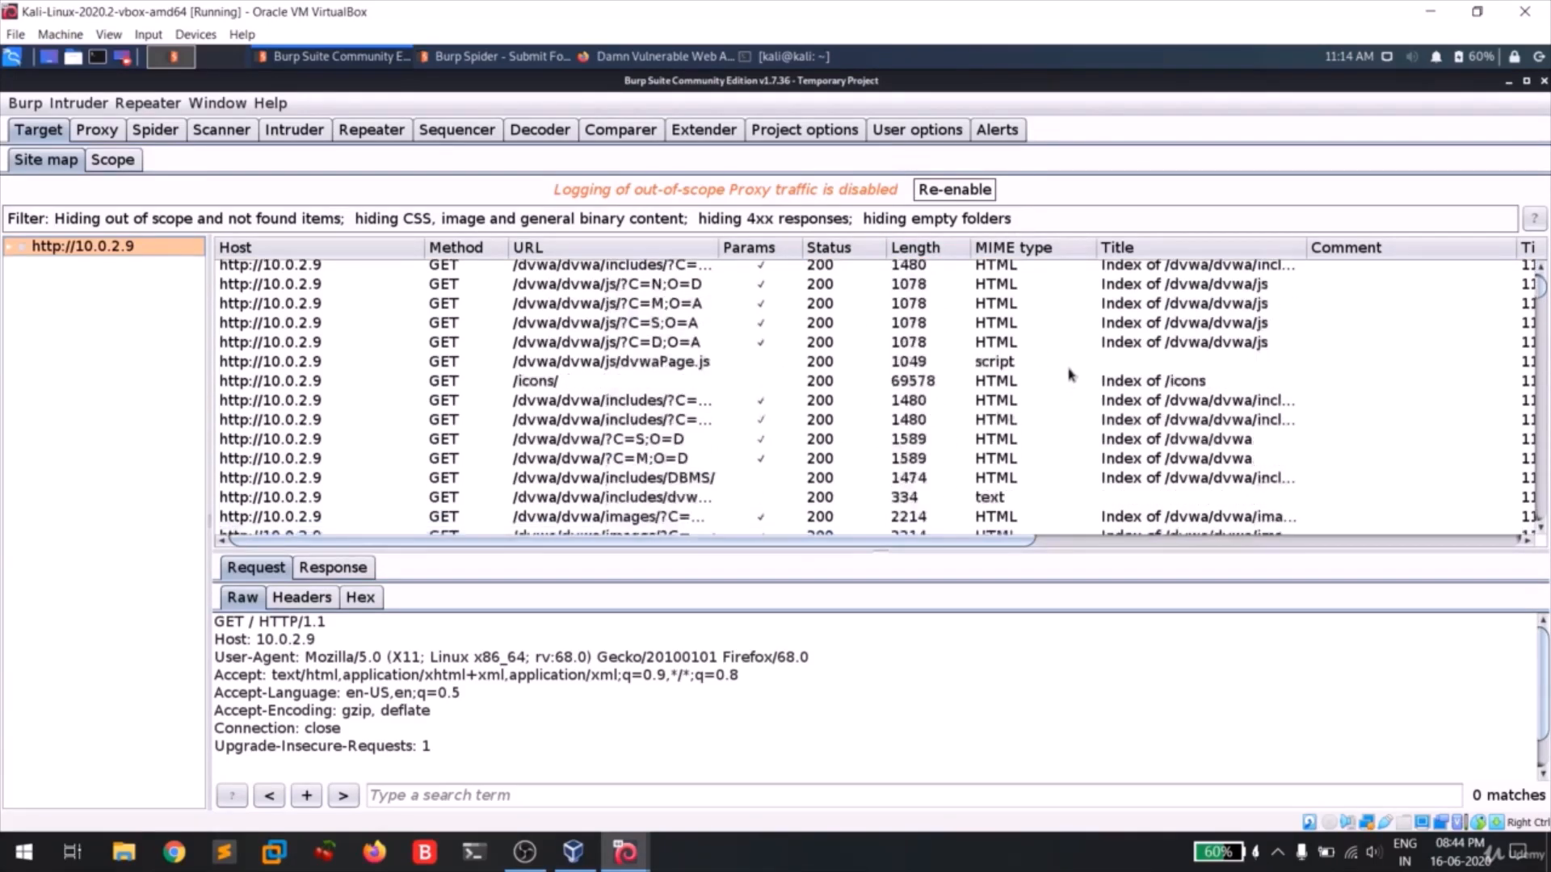
scroll(1069, 373, up, 2)
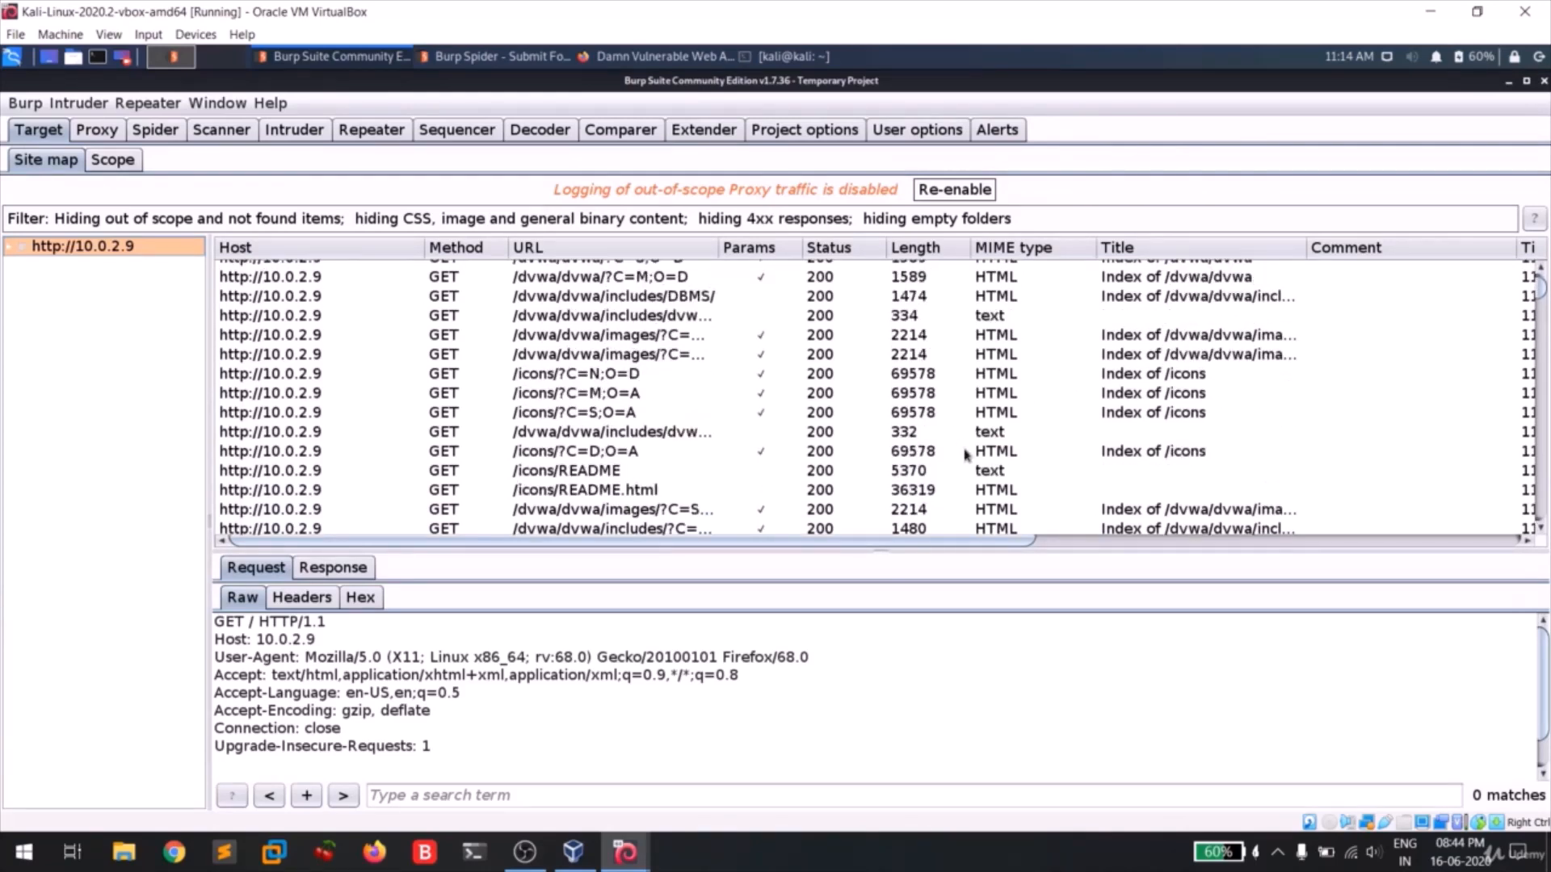
scroll(1006, 436, up, 2)
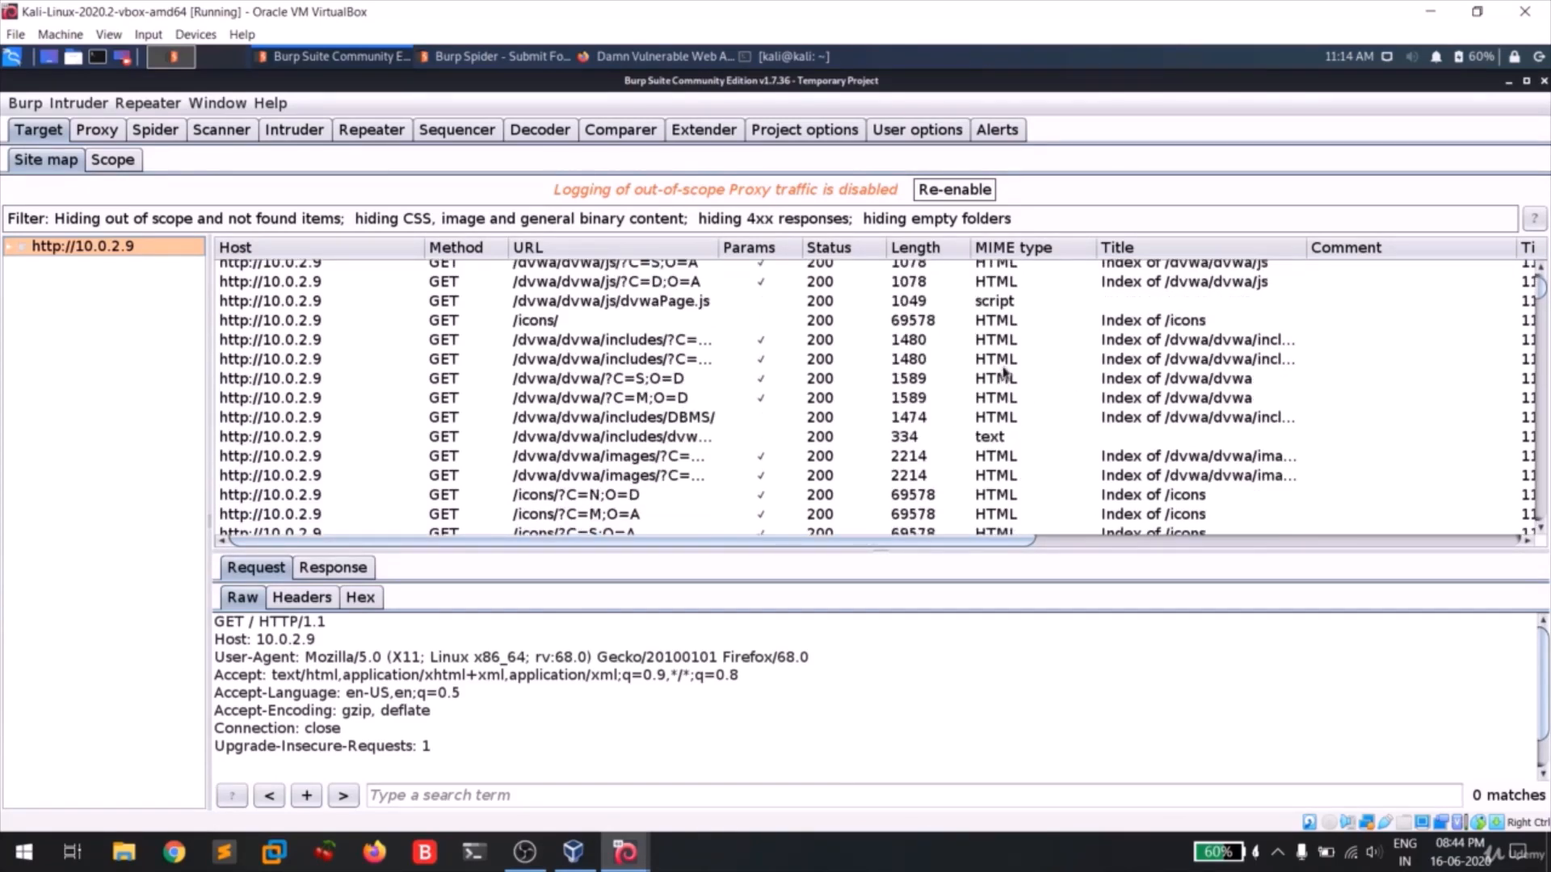
scroll(1019, 373, up, 2)
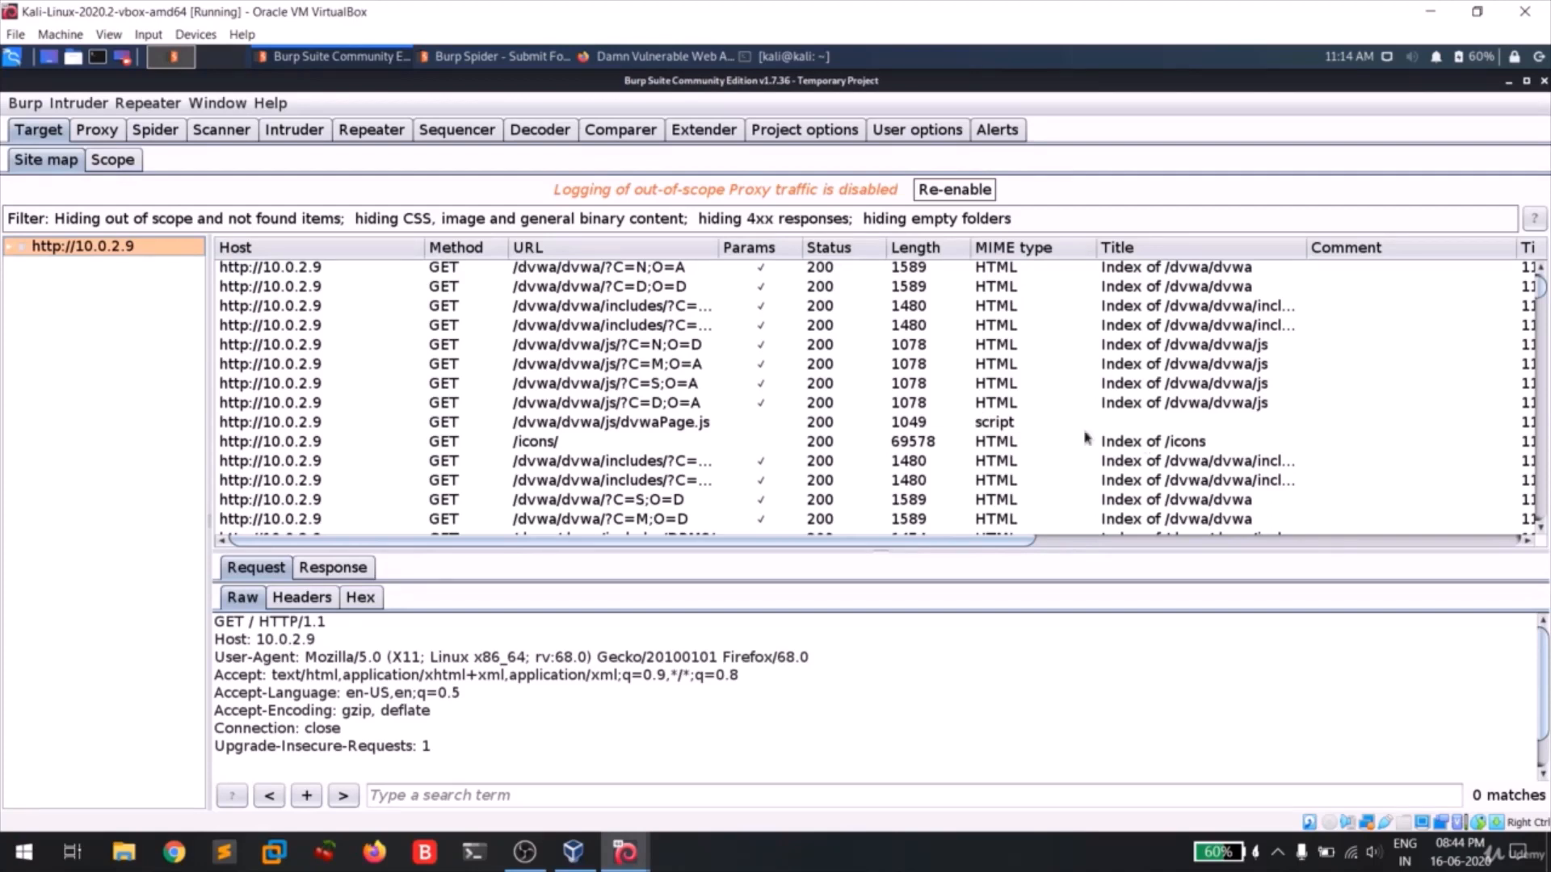
scroll(1052, 424, up, 5)
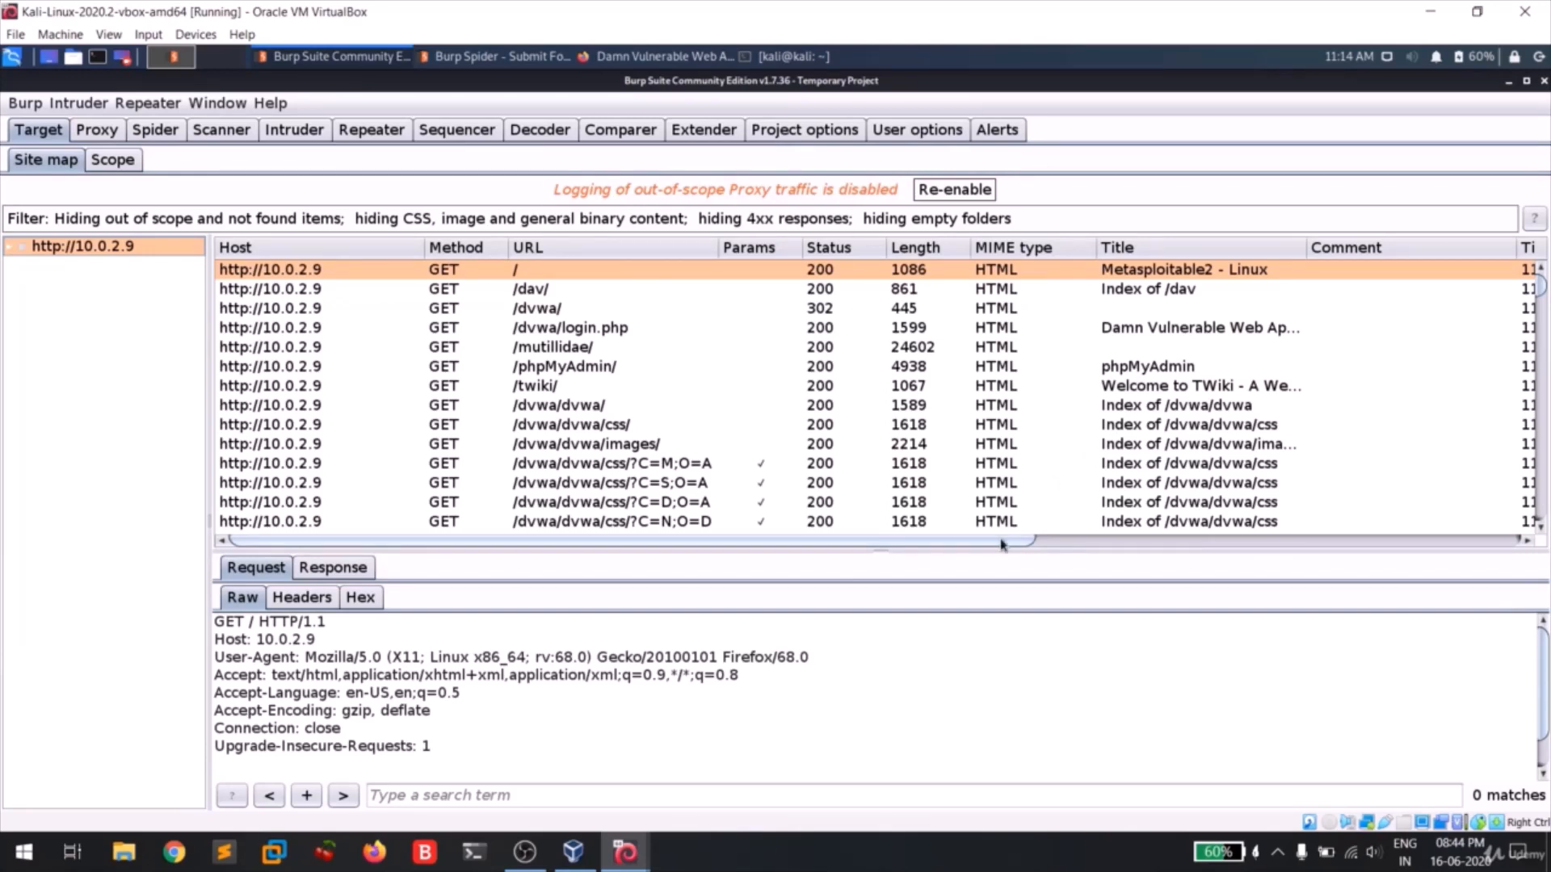
Step: Add the comment "Default page" to the root (/) request titled Metasploitable2 - Linux
drag(1000, 545, 1376, 467)
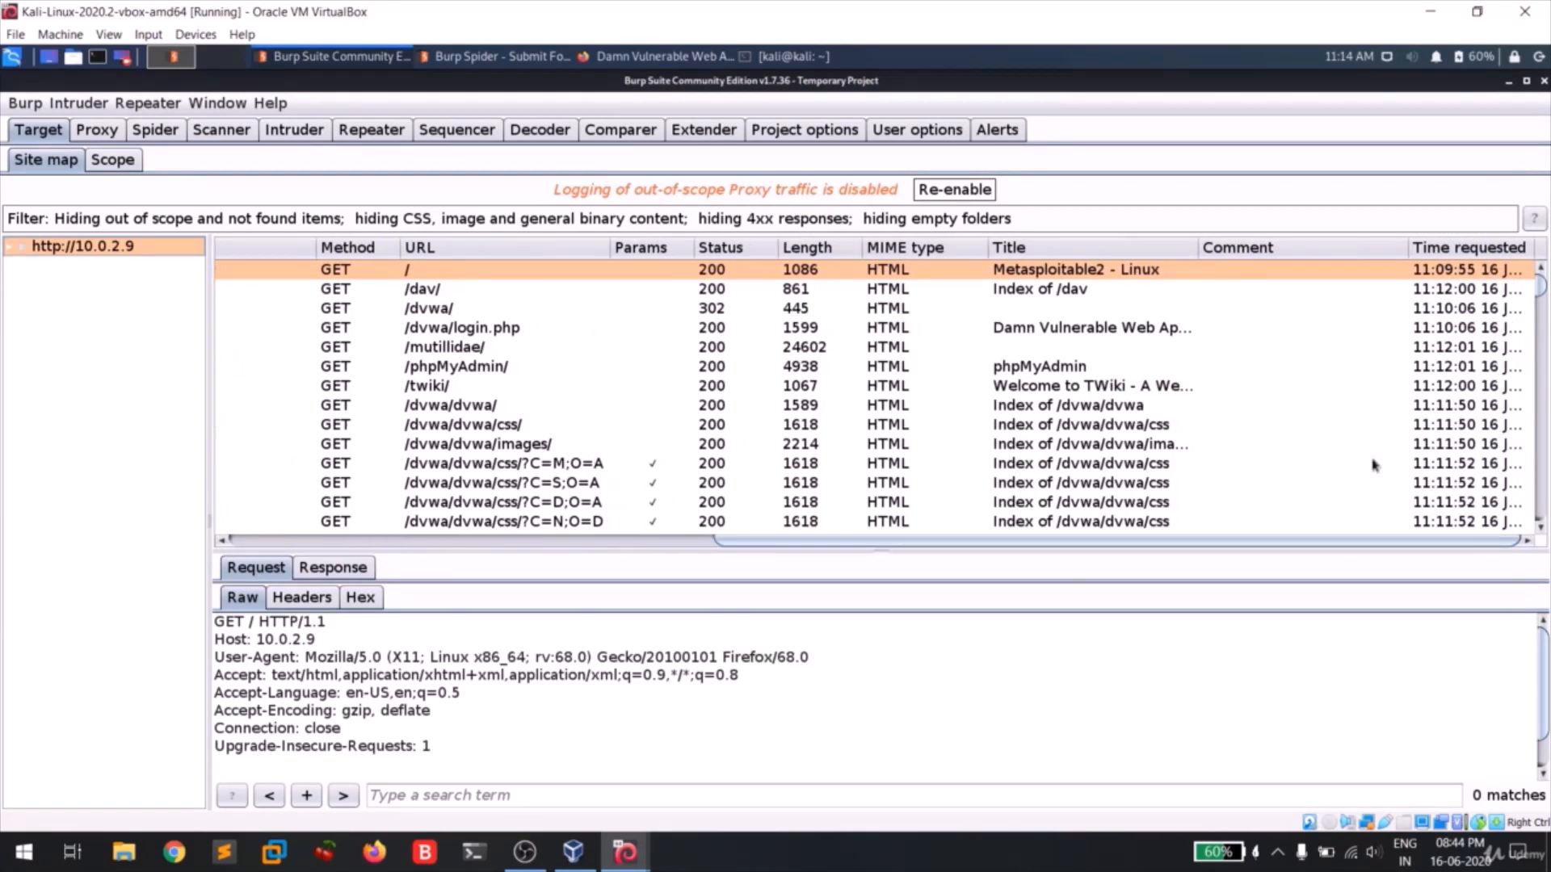
double_click(1226, 271)
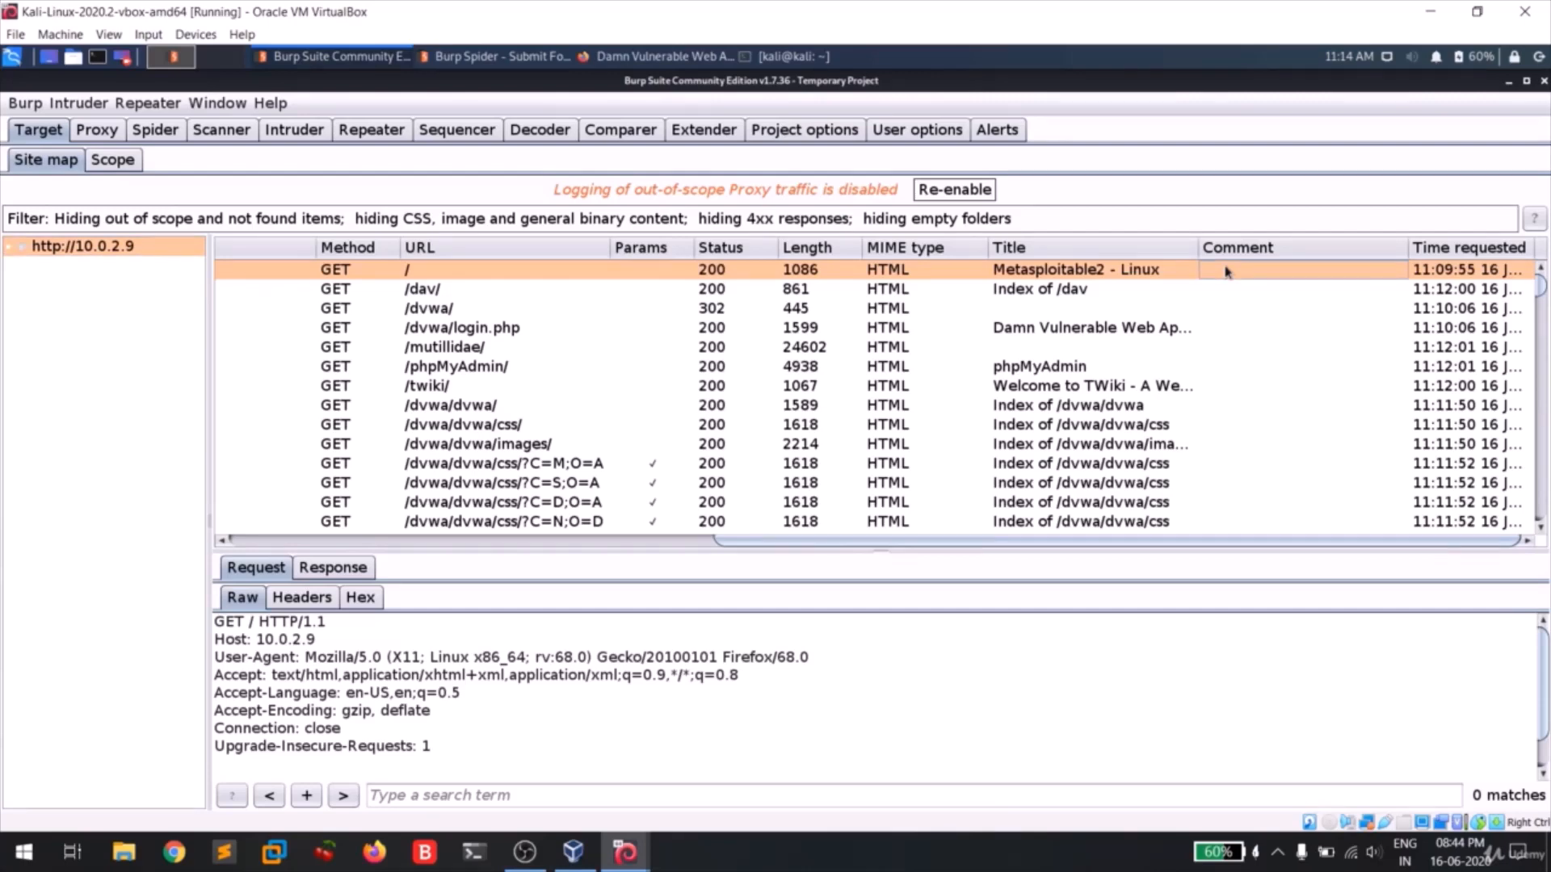
double_click(1226, 272)
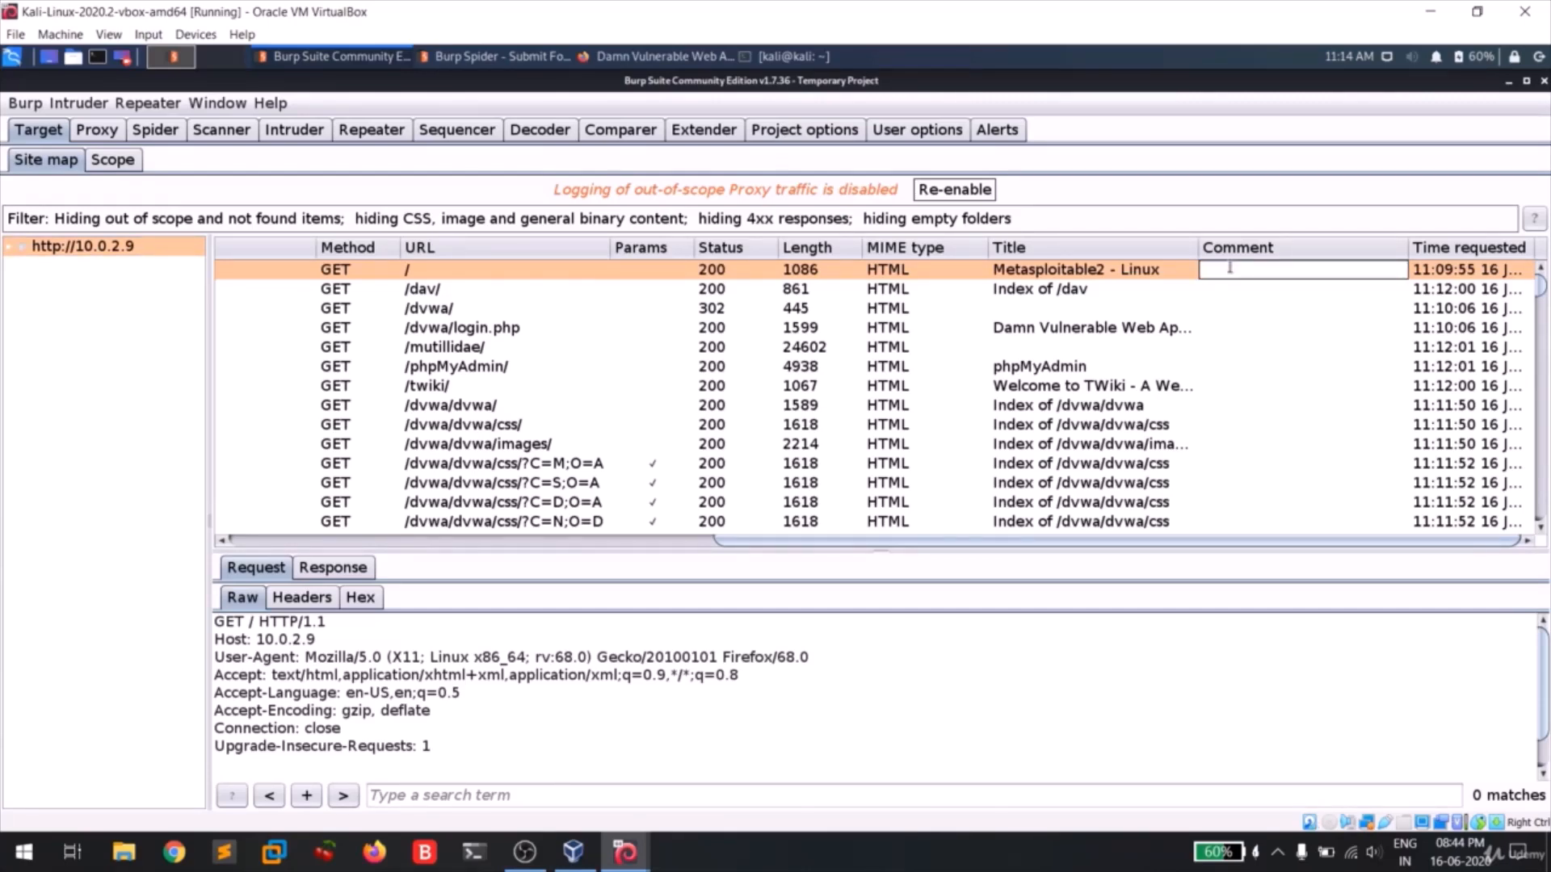
text(Defauol)
text( page)
key(Return)
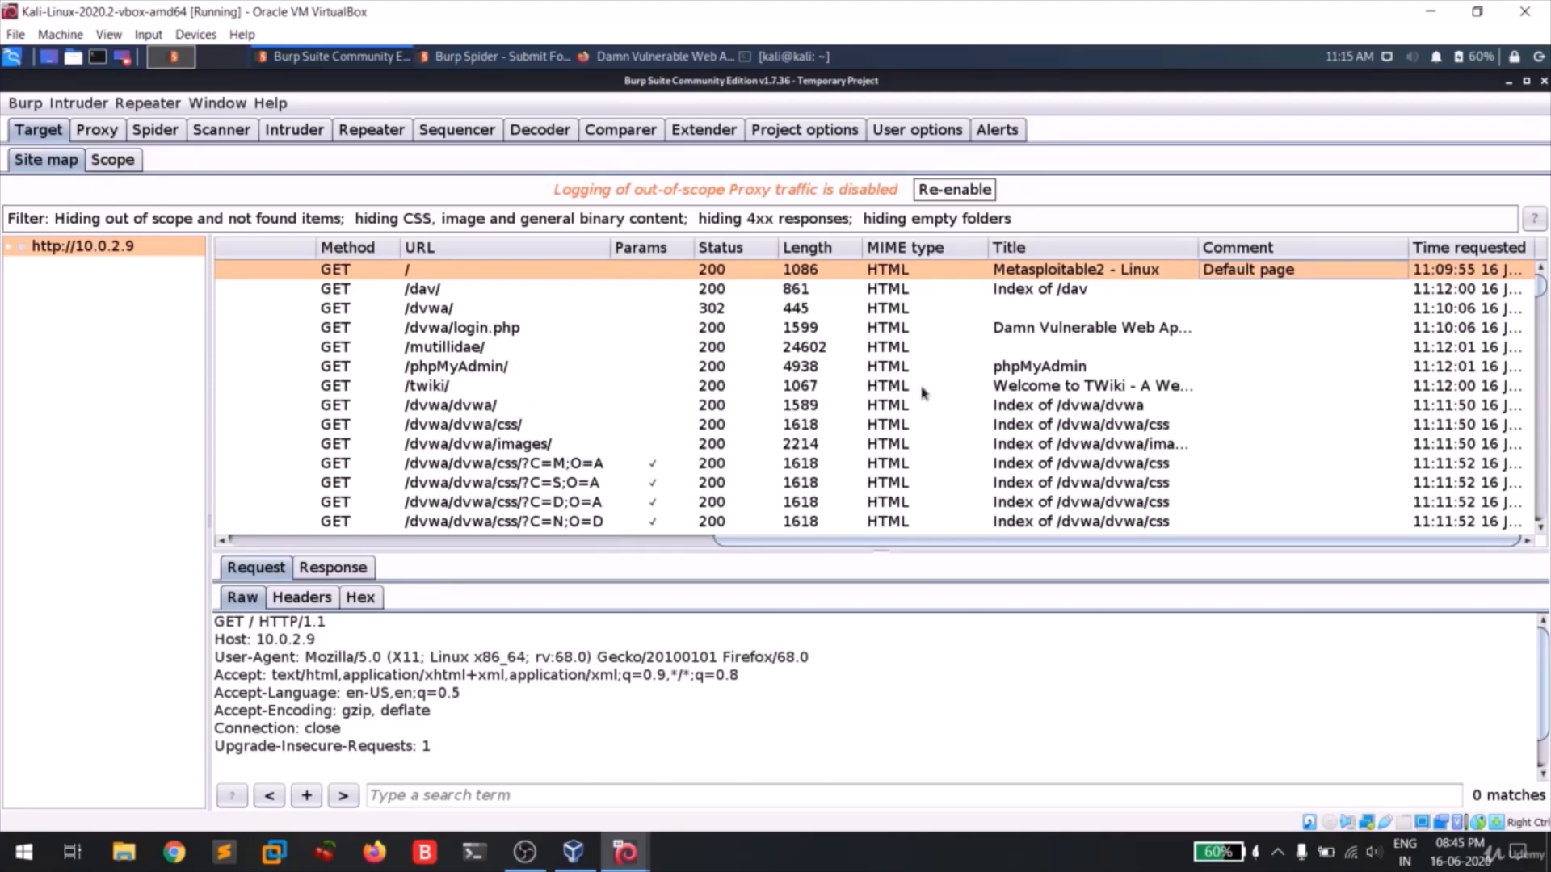
Step: Narrow the Comment column of the request list and widen the Time requested column to show the full dates
scroll(1118, 396, down, 1)
scroll(1119, 393, up, 1)
scroll(630, 349, down, 5)
scroll(941, 405, up, 6)
click(1239, 298)
double_click(1235, 296)
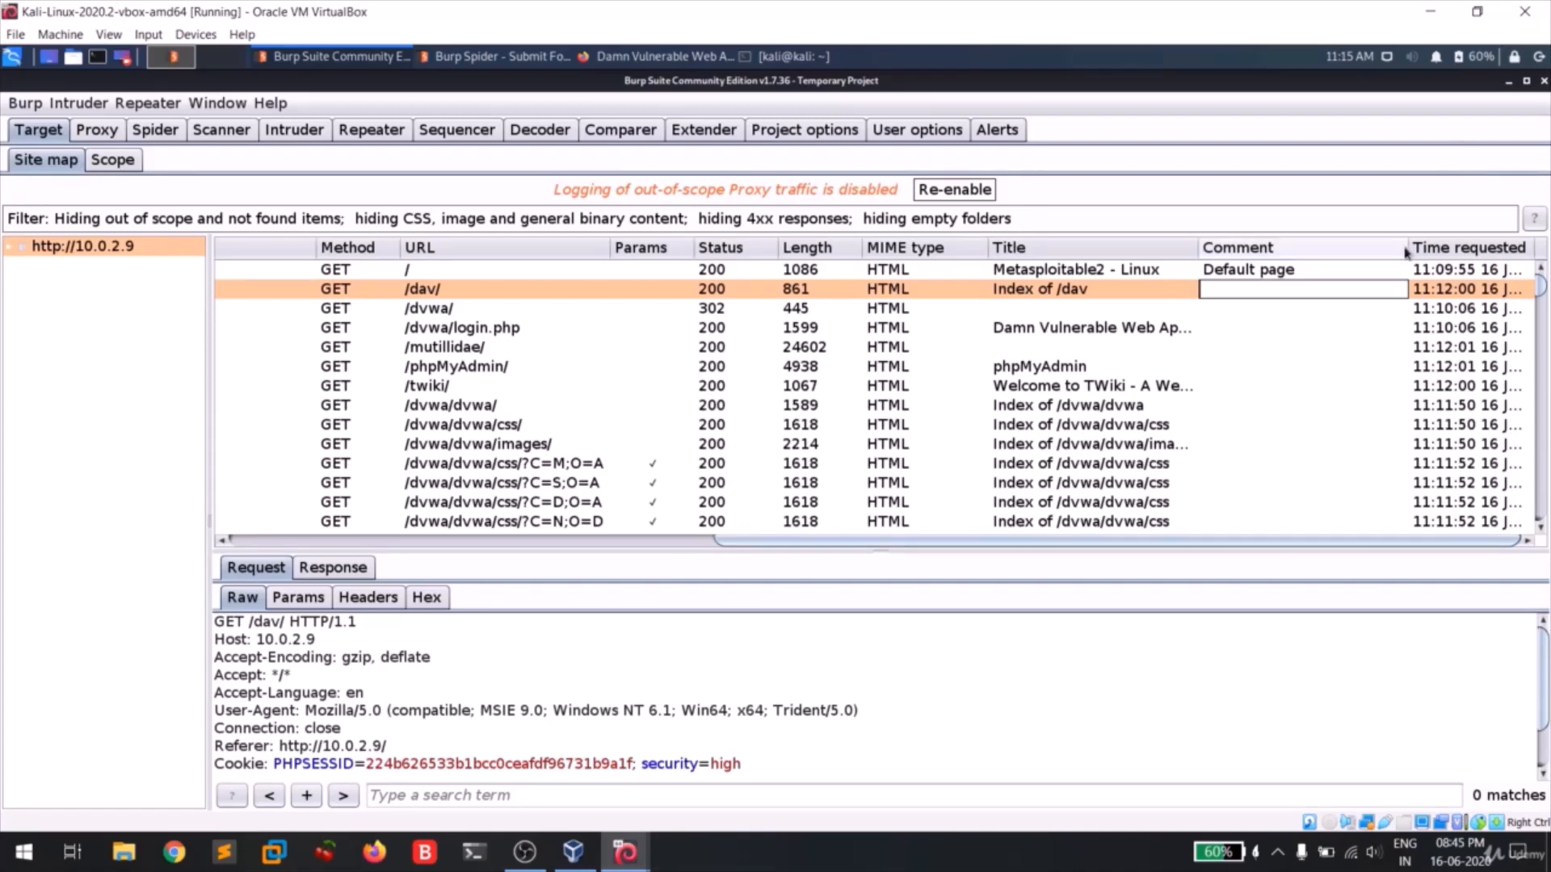
drag(1402, 248, 1335, 263)
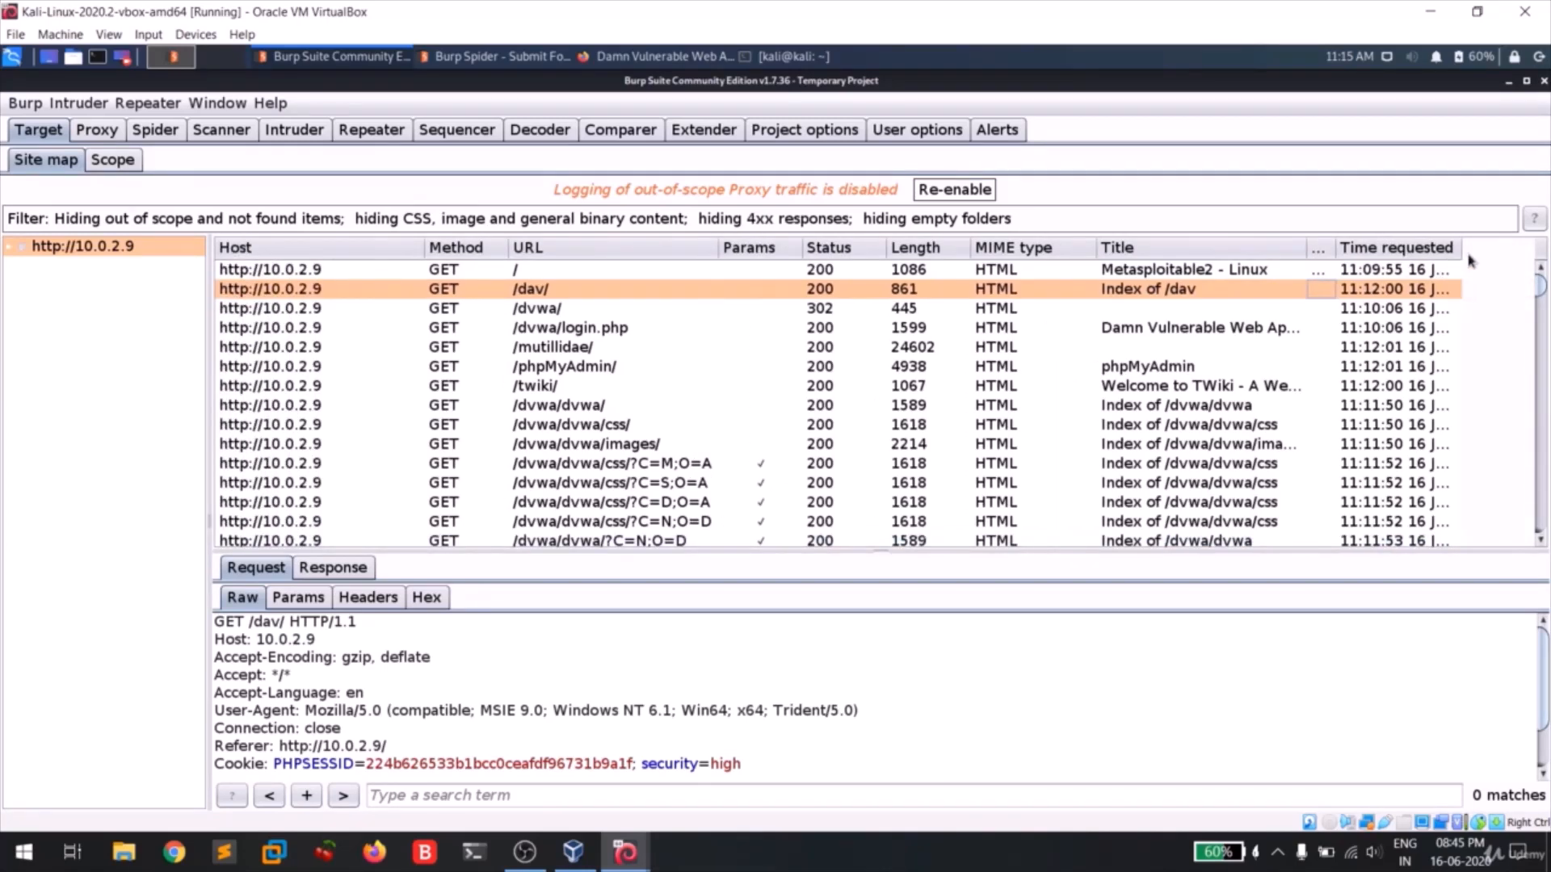
drag(1456, 248, 1531, 250)
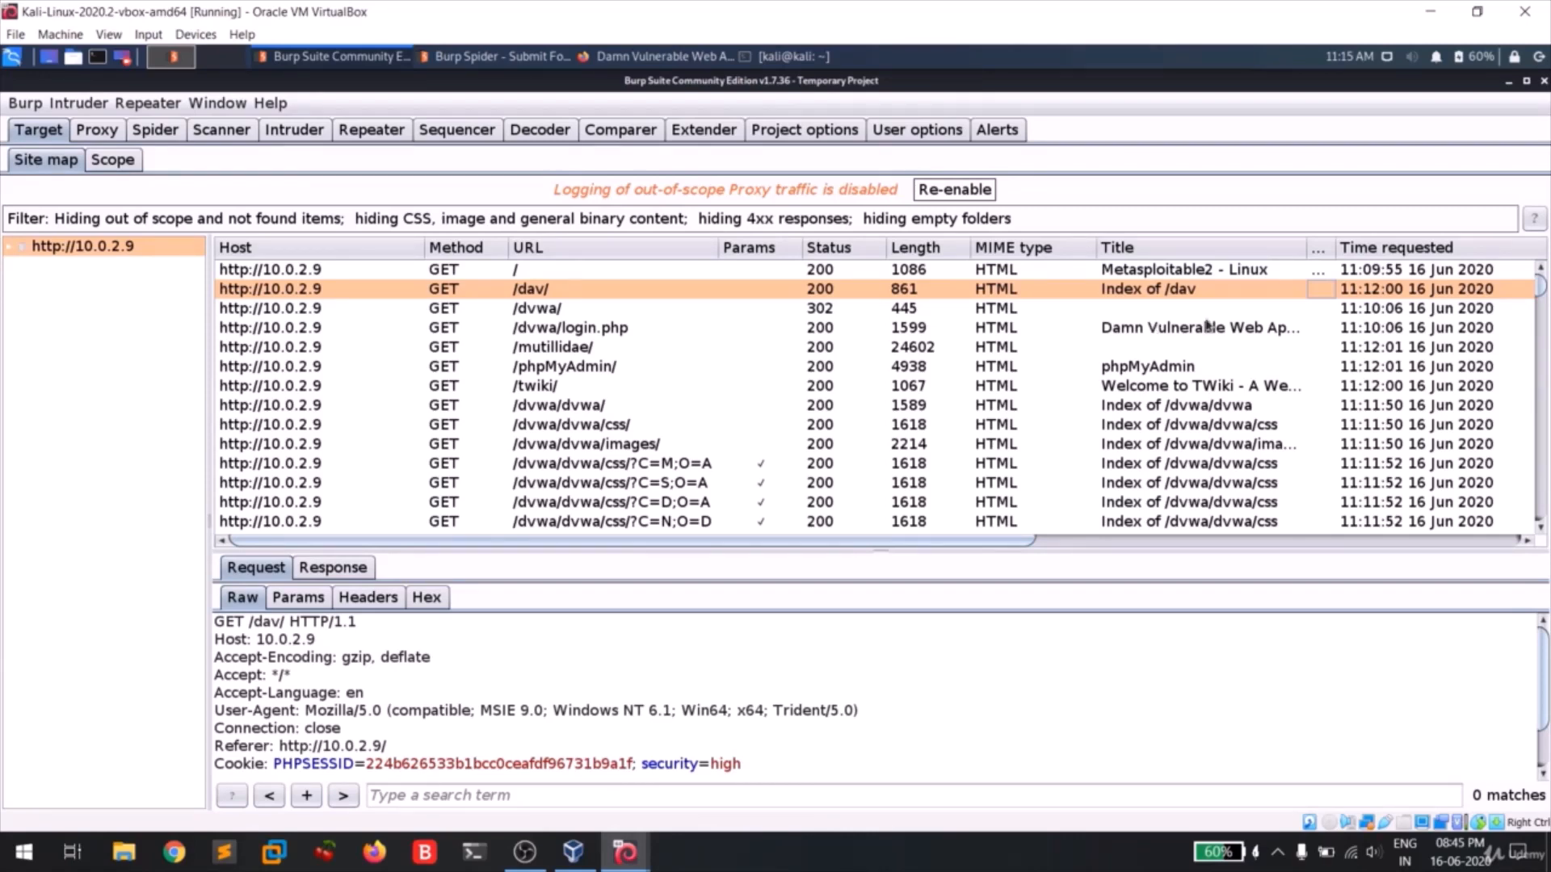
Step: Select the root (/) request, widen the site tree, and check the target scope's include list before returning to the site map
click(1404, 276)
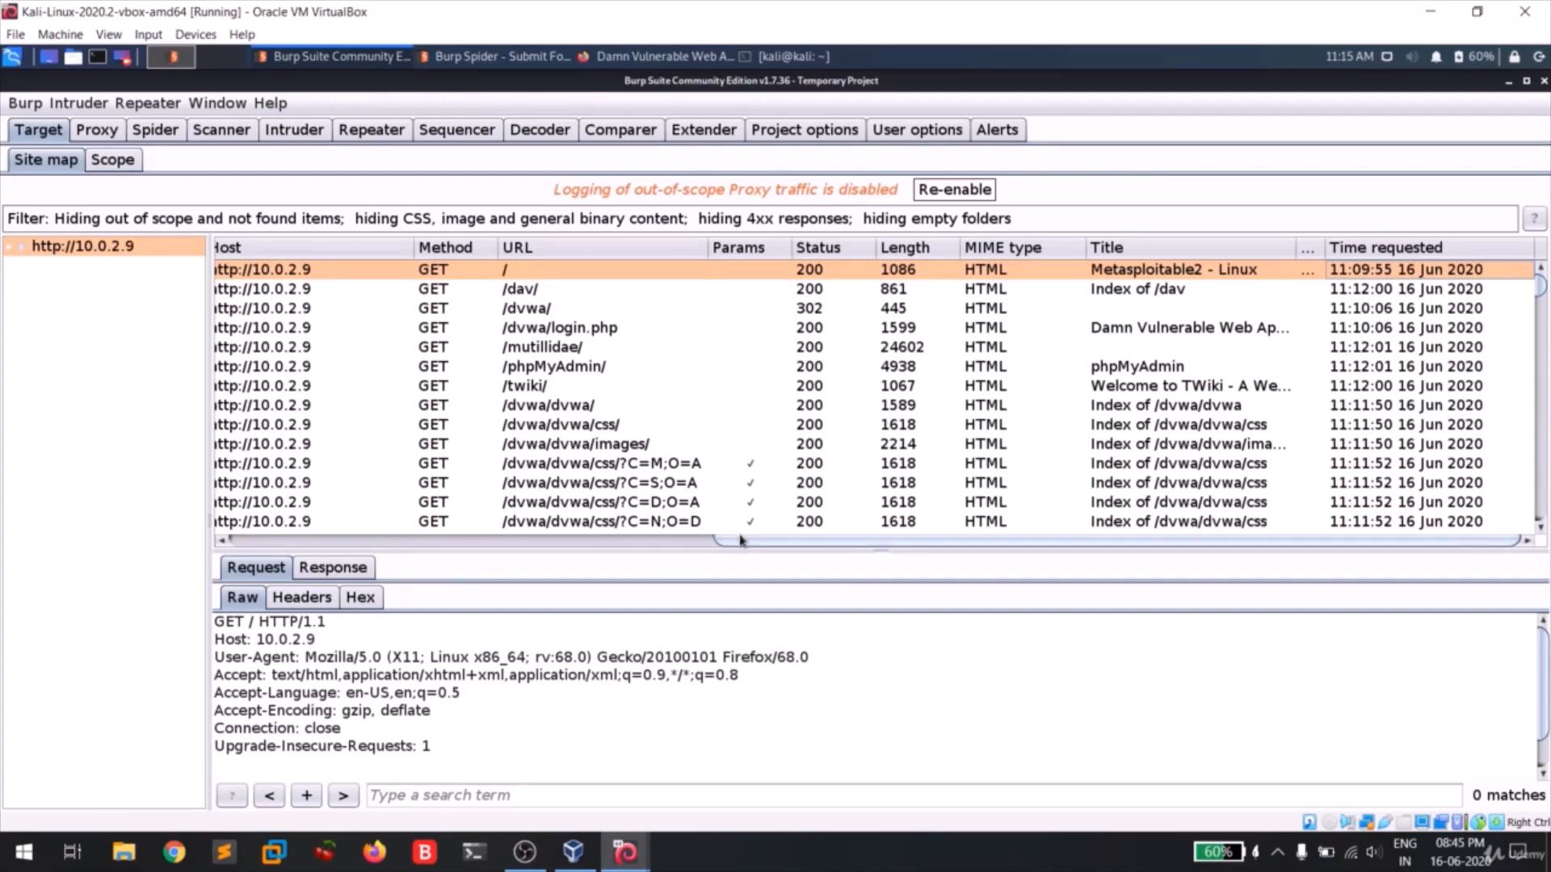
drag(740, 540, 389, 515)
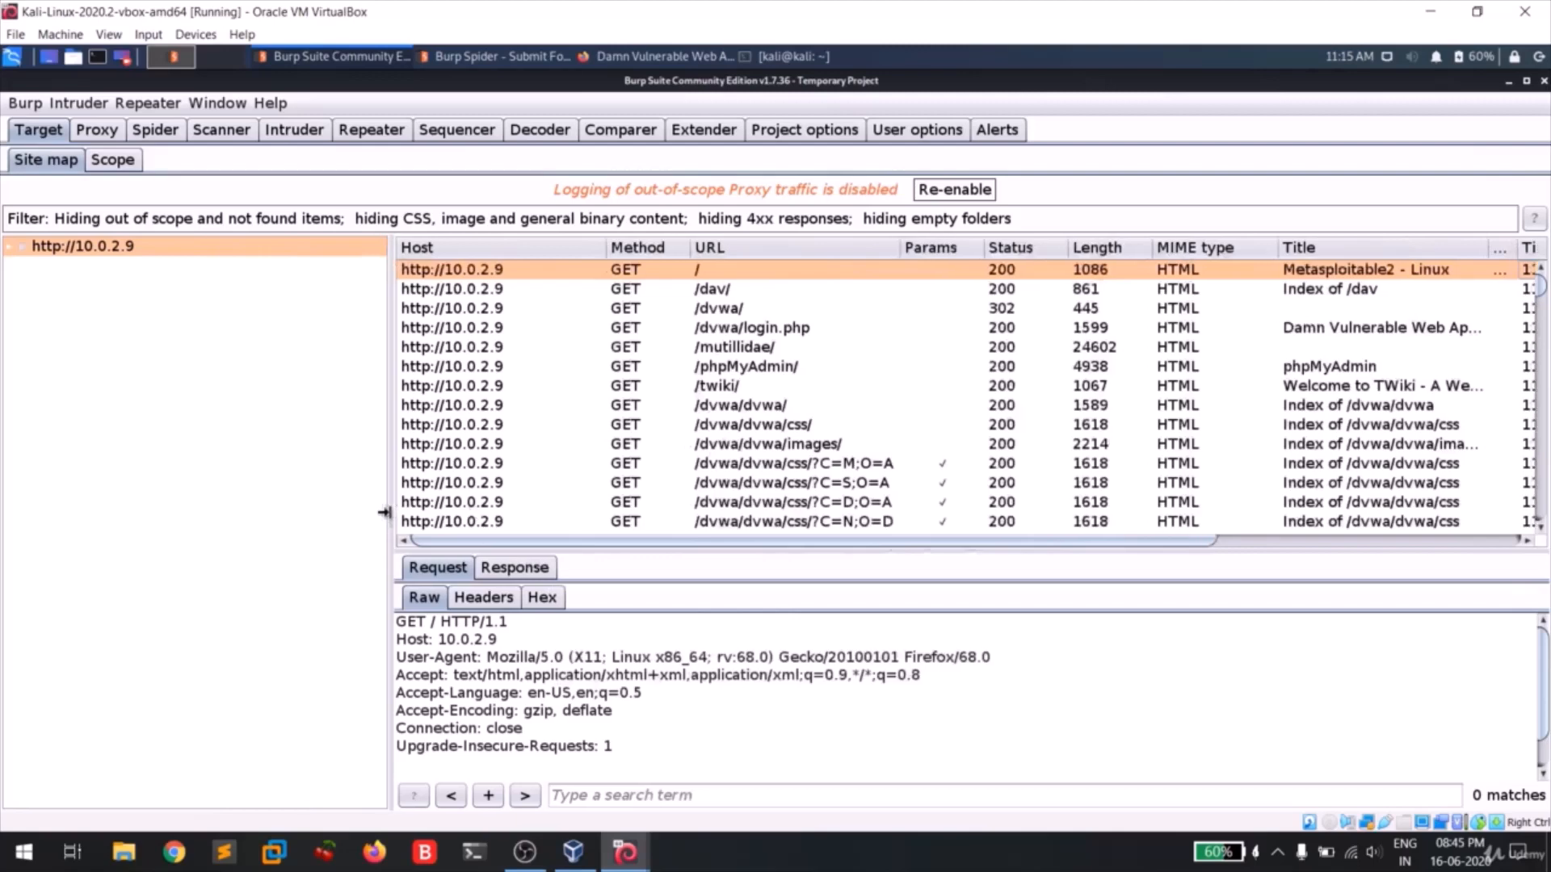
click(102, 161)
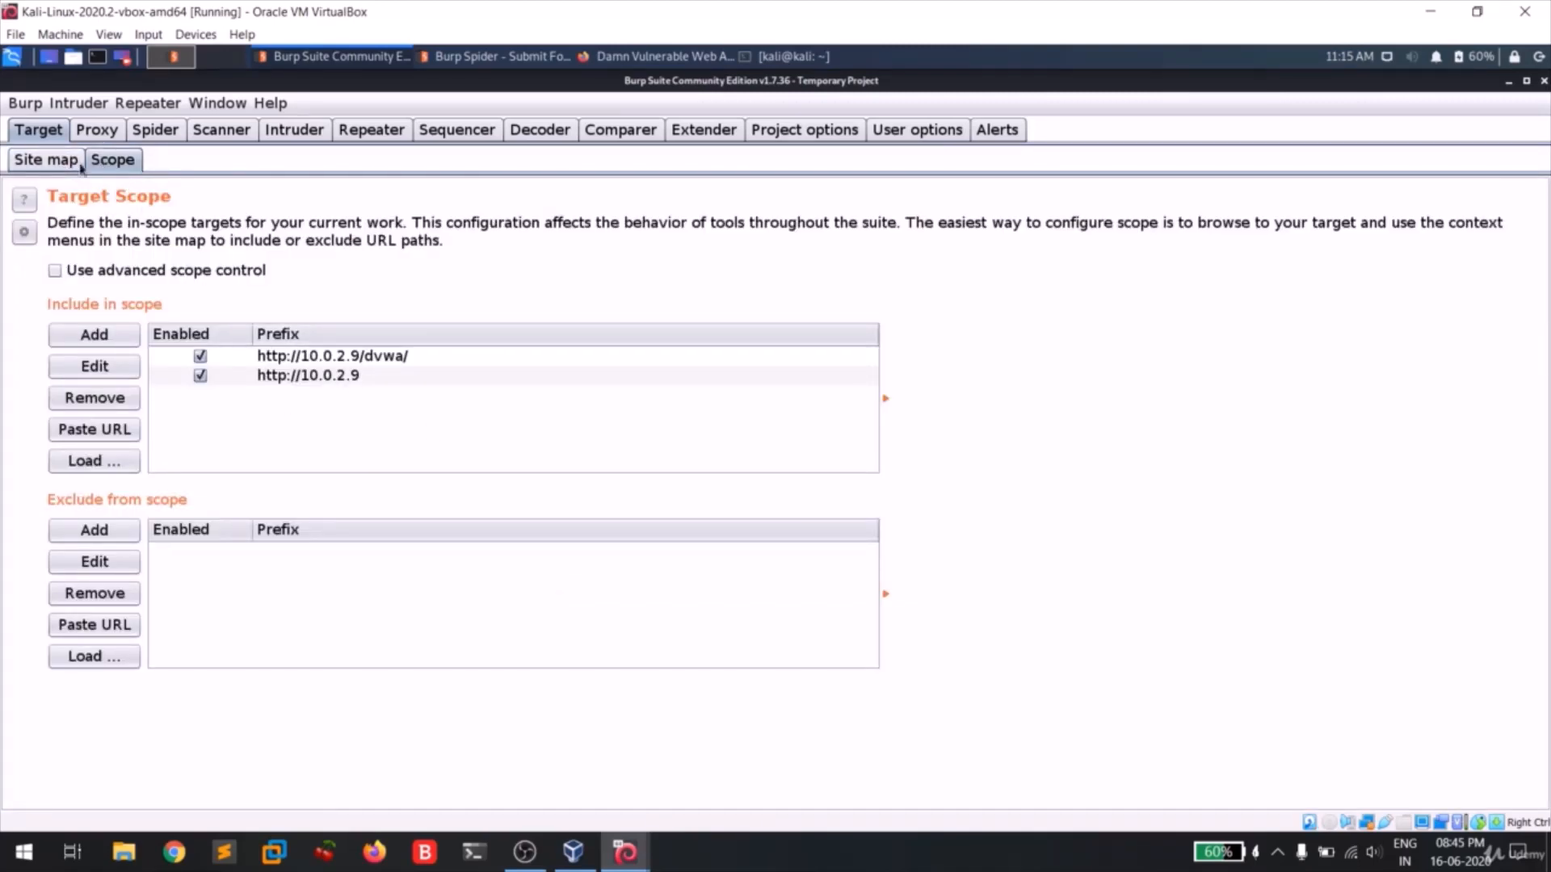
click(32, 161)
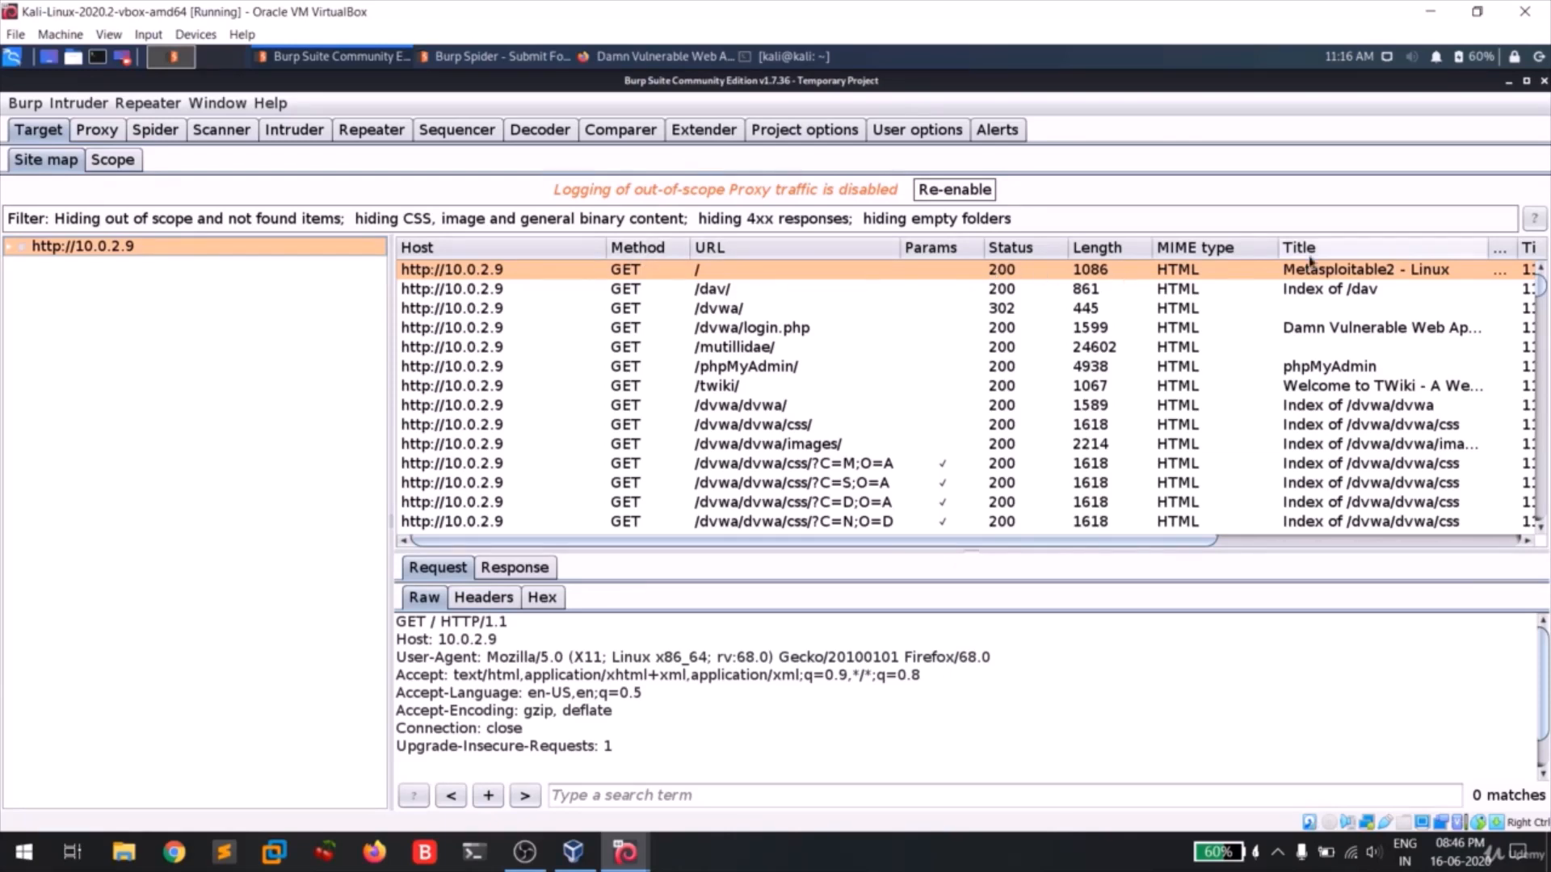
Step: Look through the request entries again, including the times at which they were requested
scroll(1042, 465, down, 10)
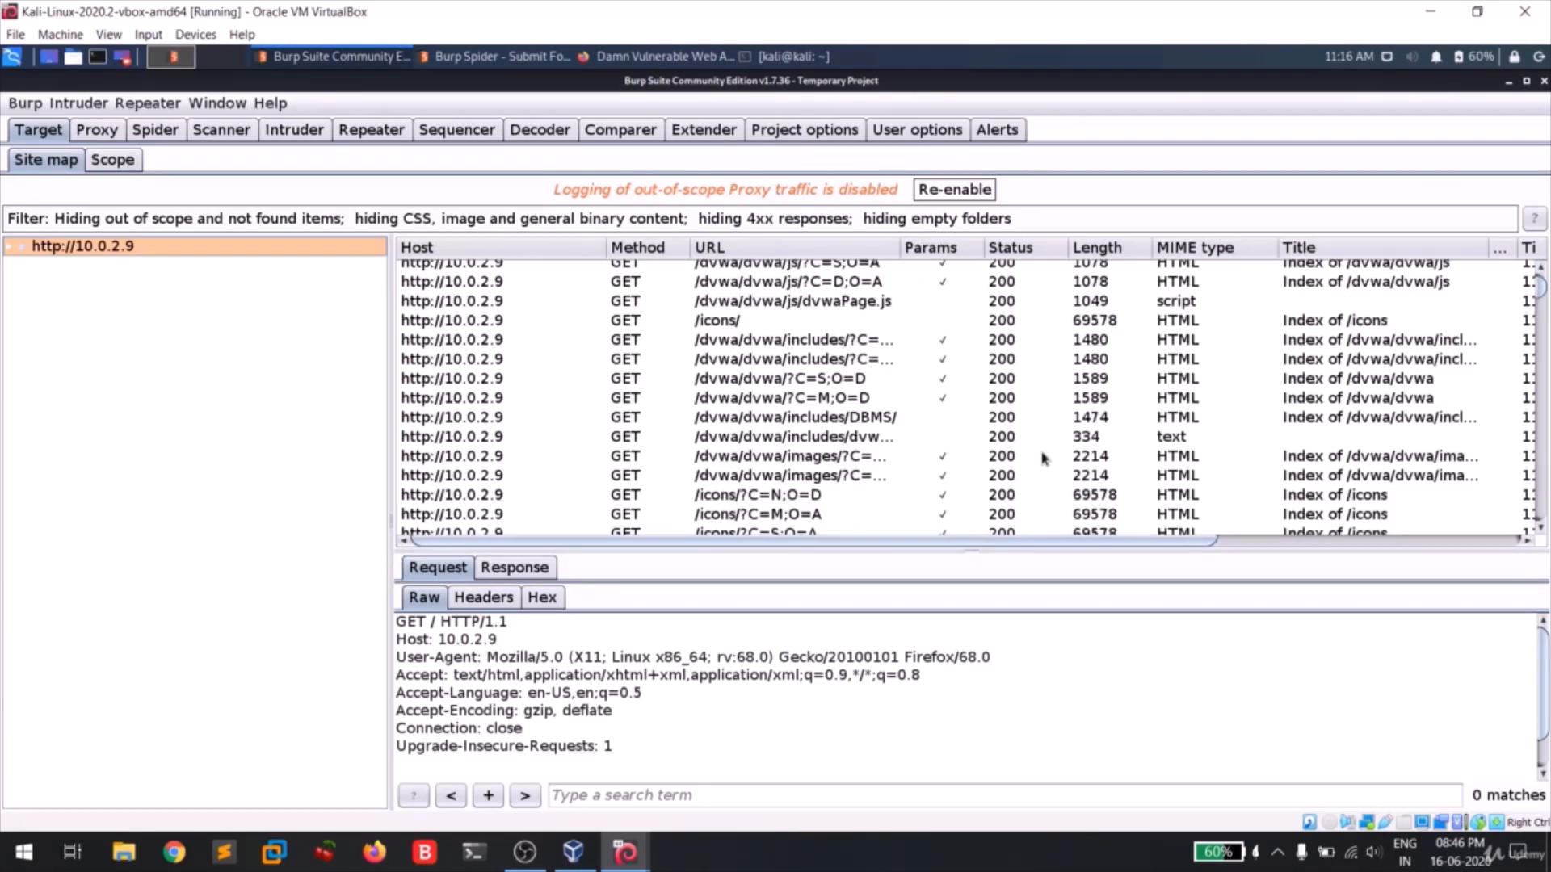
scroll(1044, 457, up, 10)
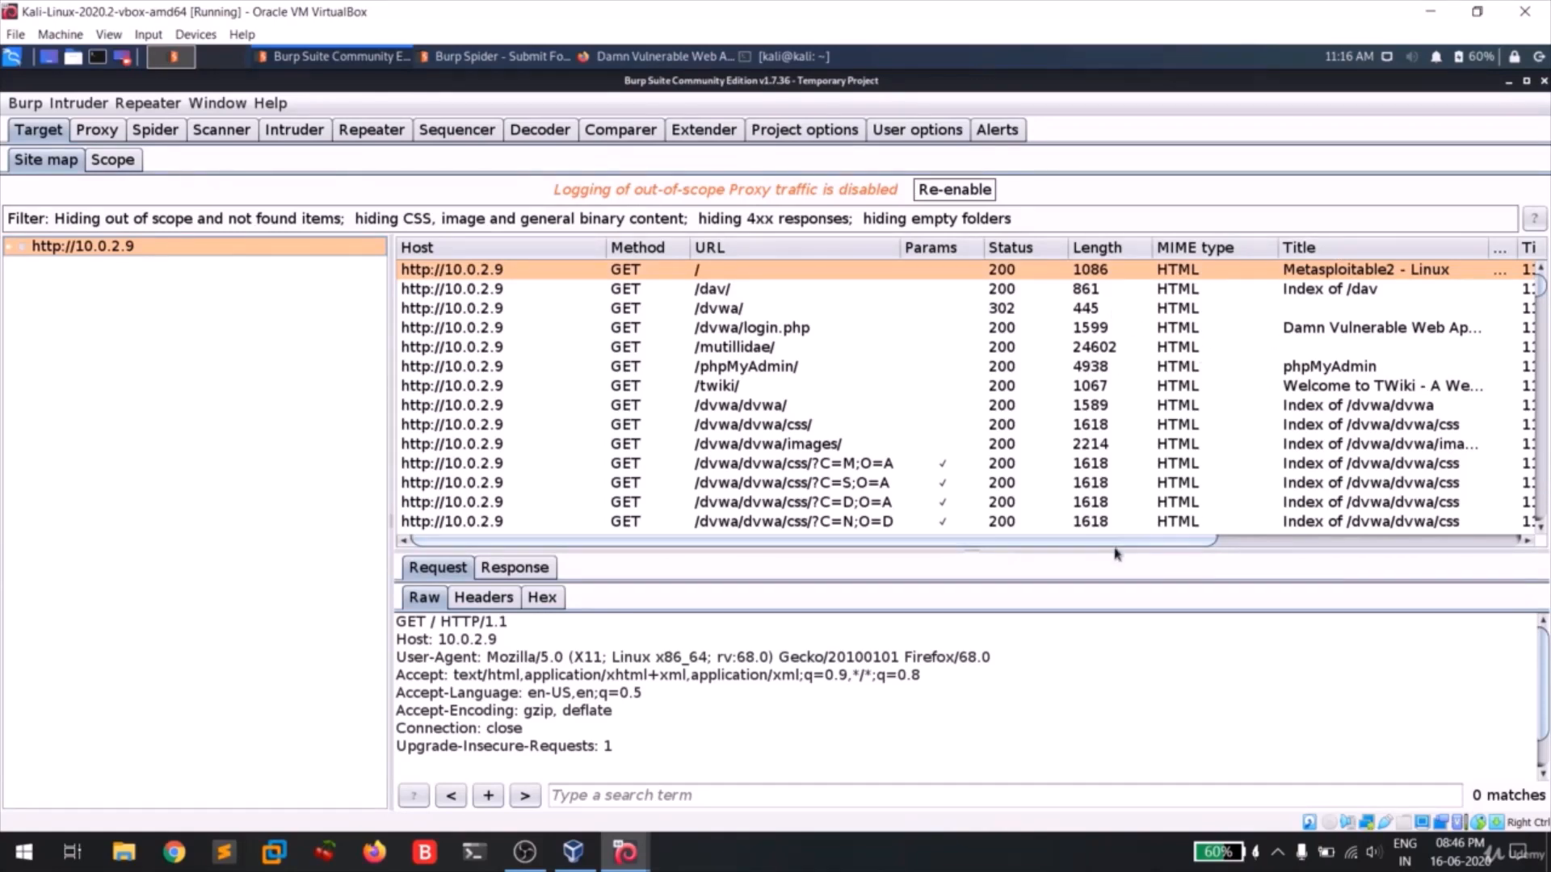
drag(1115, 543, 1440, 519)
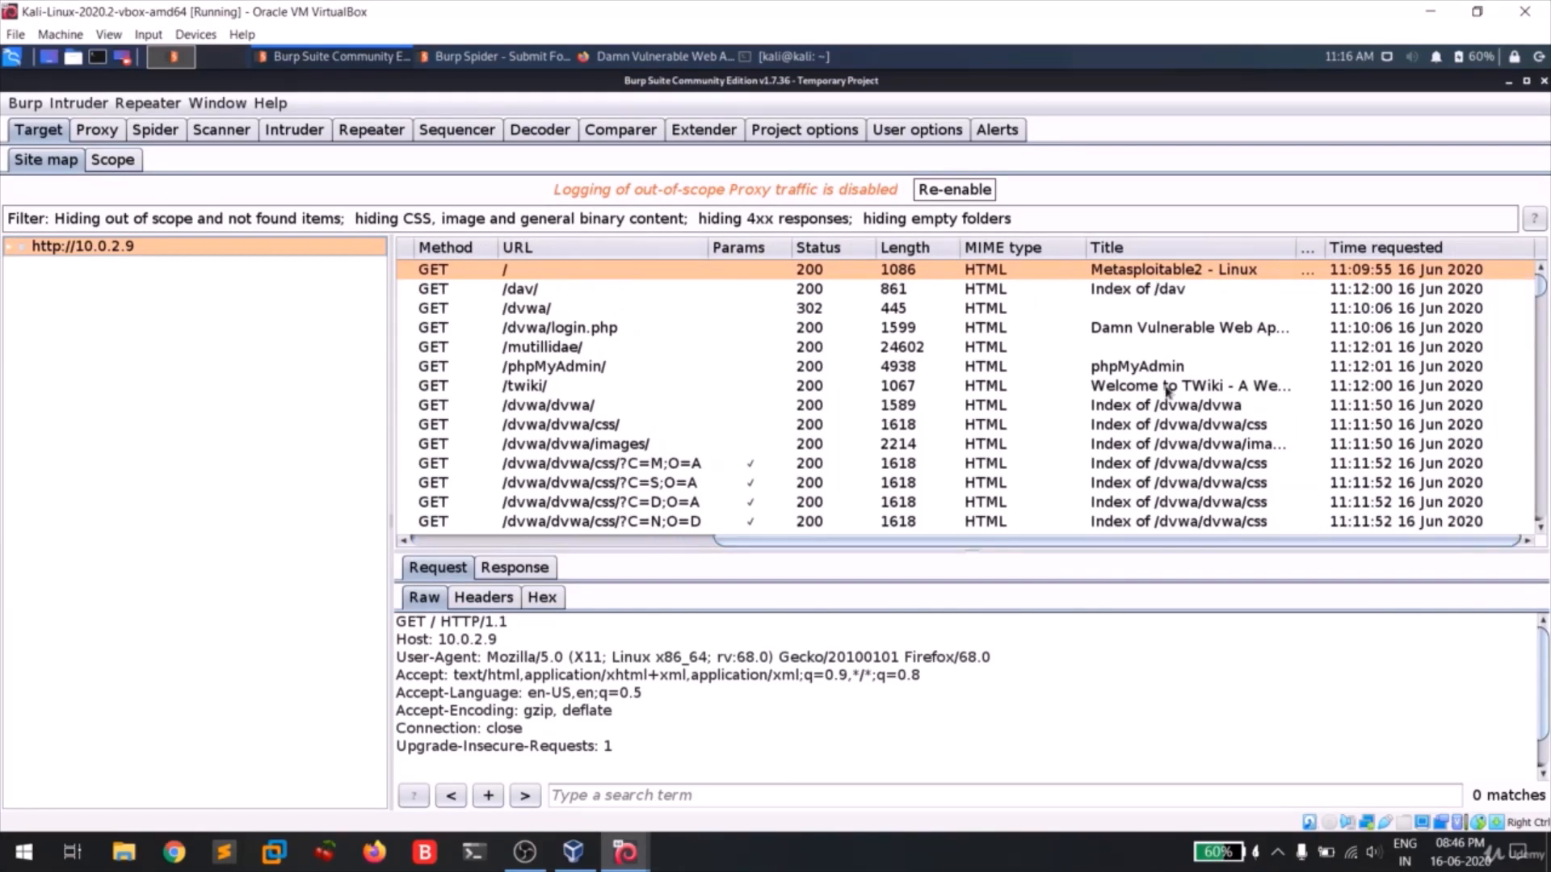
scroll(1166, 391, down, 10)
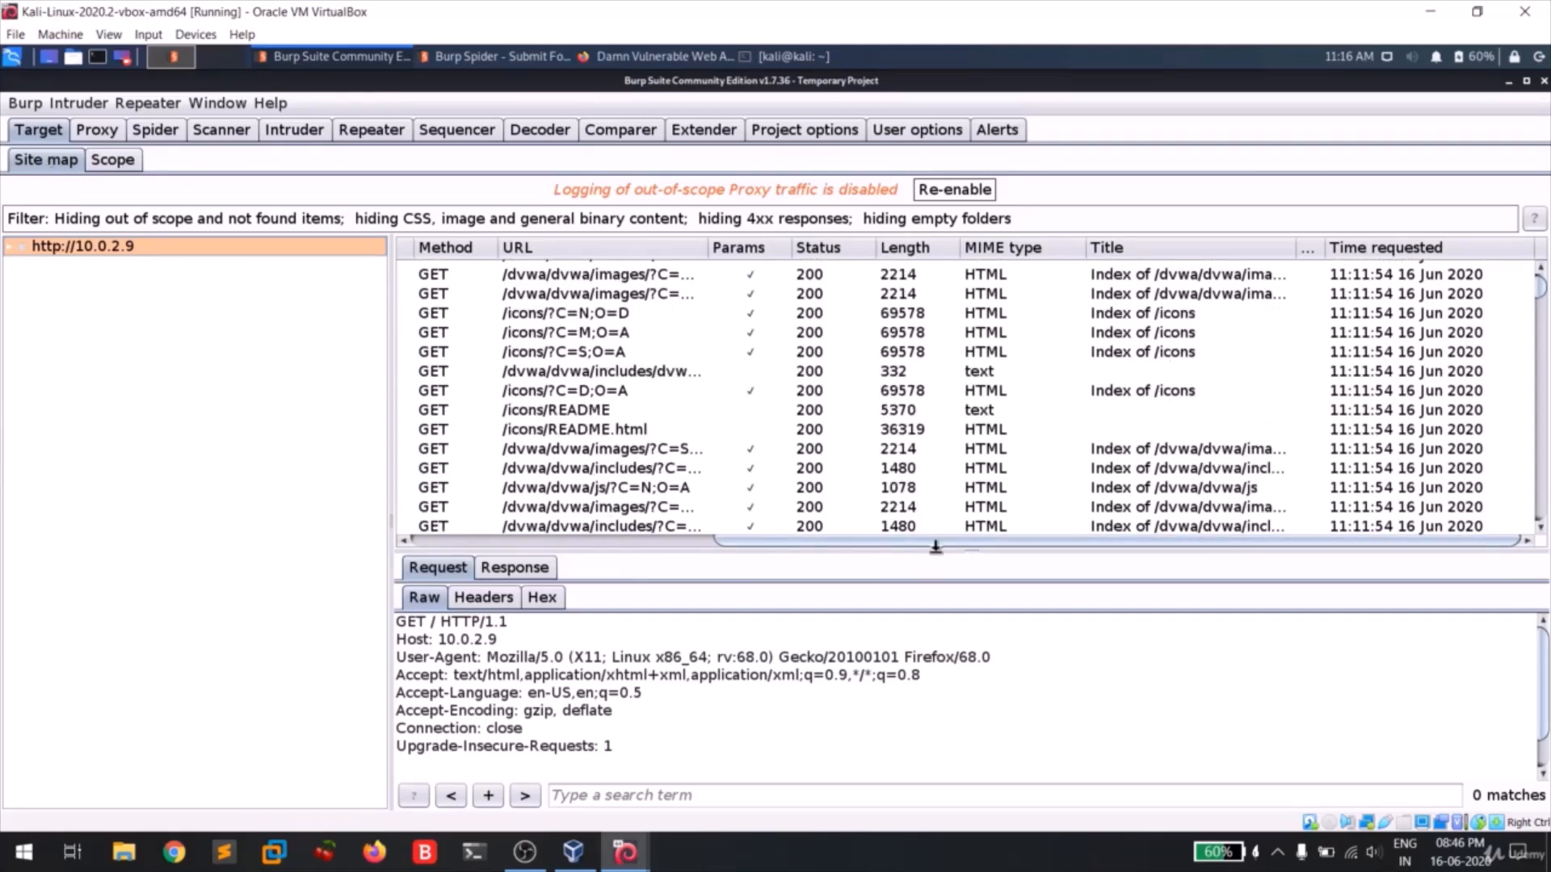
Step: Enlarge the request and response viewer and display the raw request for /dvwa/
drag(935, 555, 934, 443)
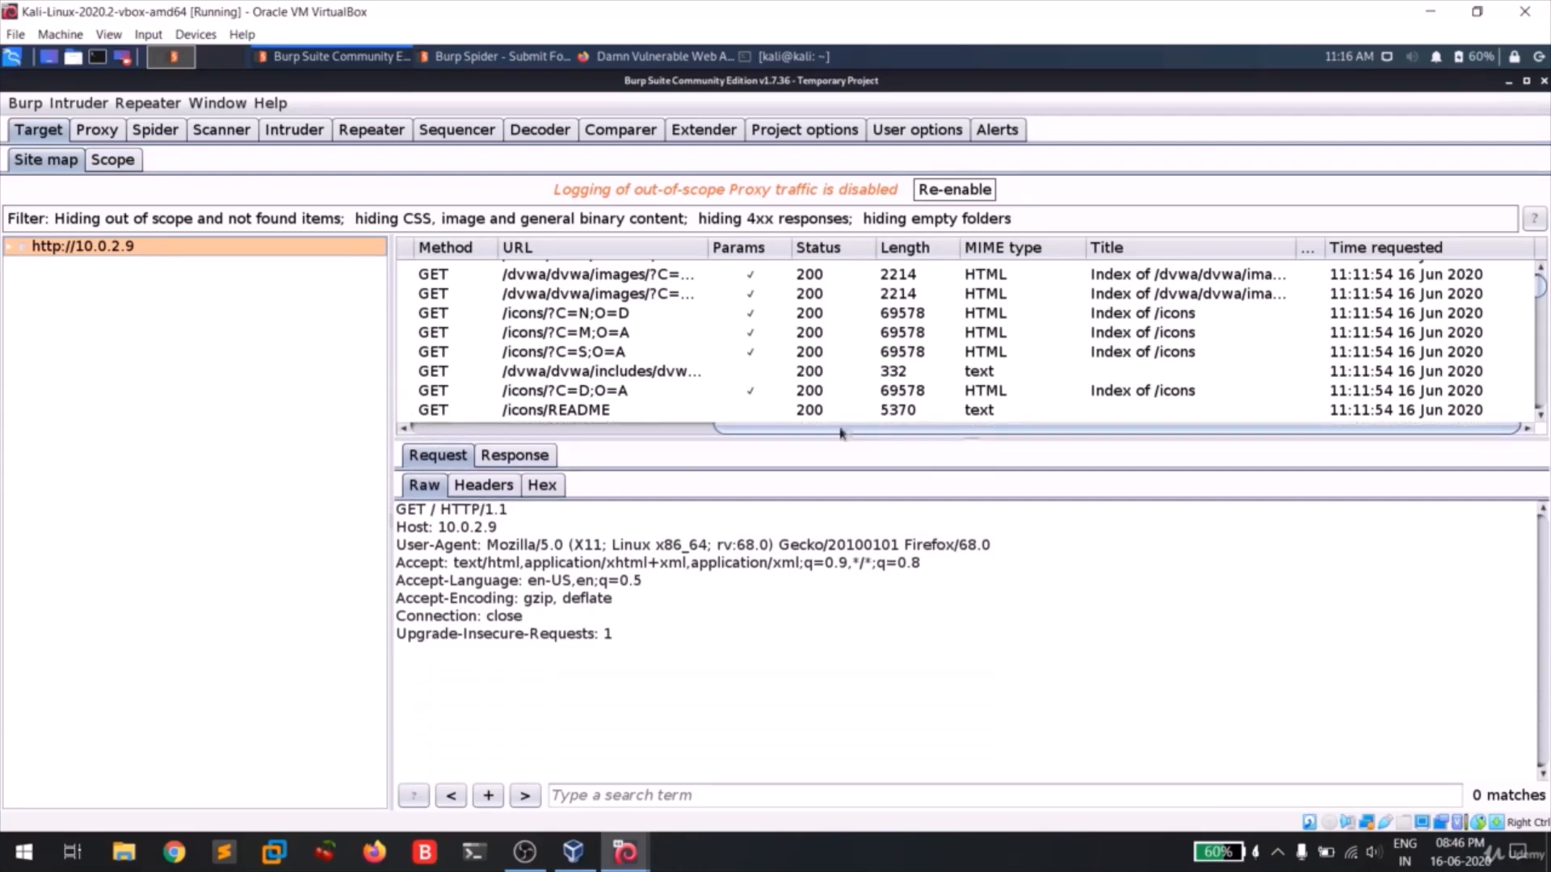
scroll(807, 396, up, 10)
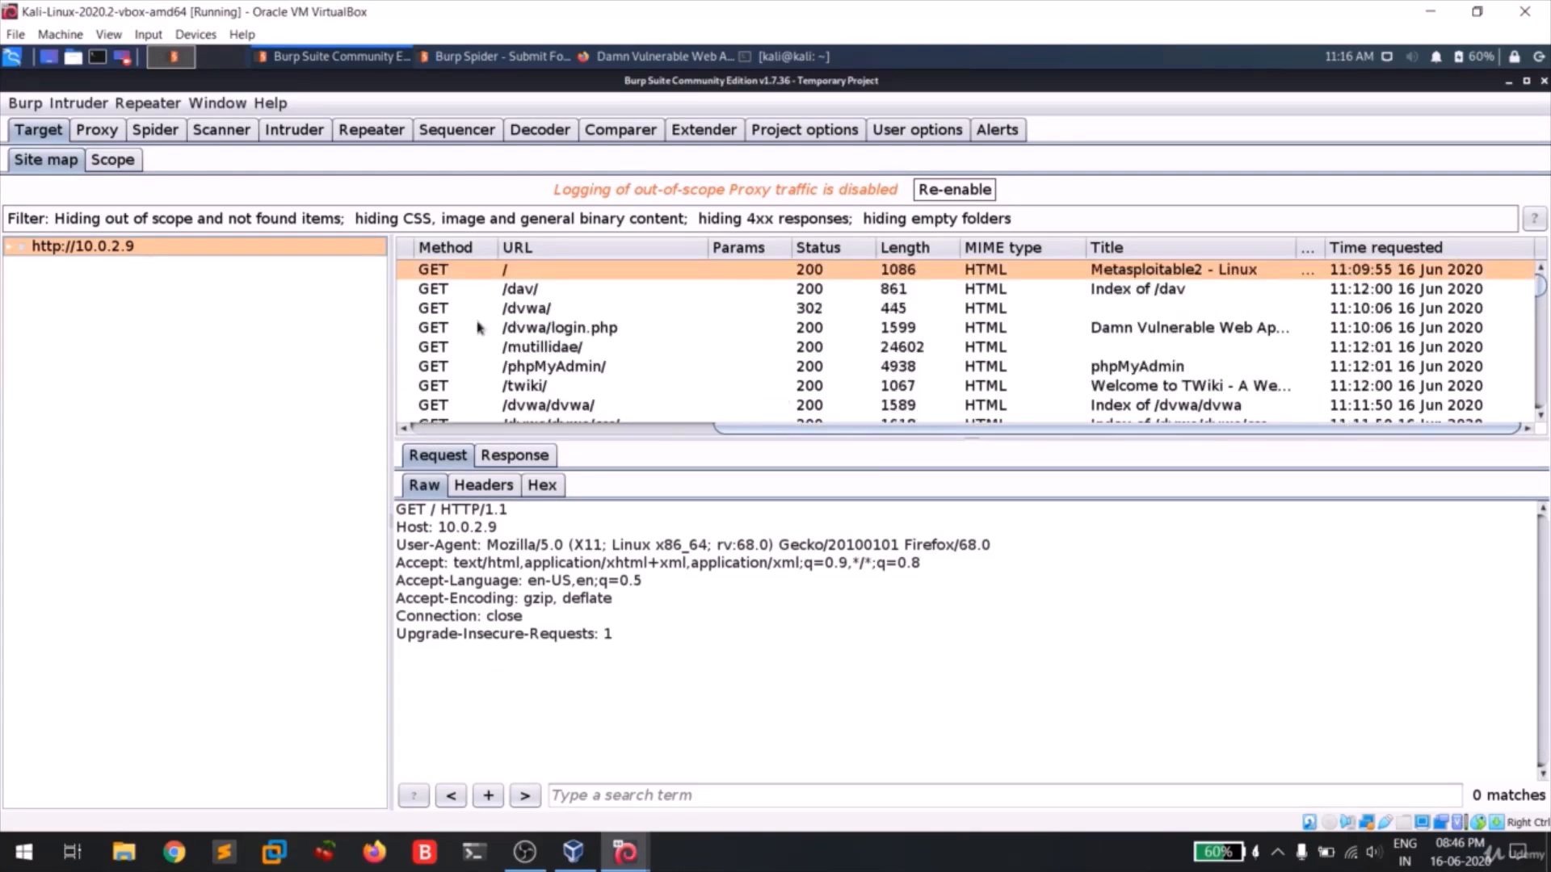
click(535, 314)
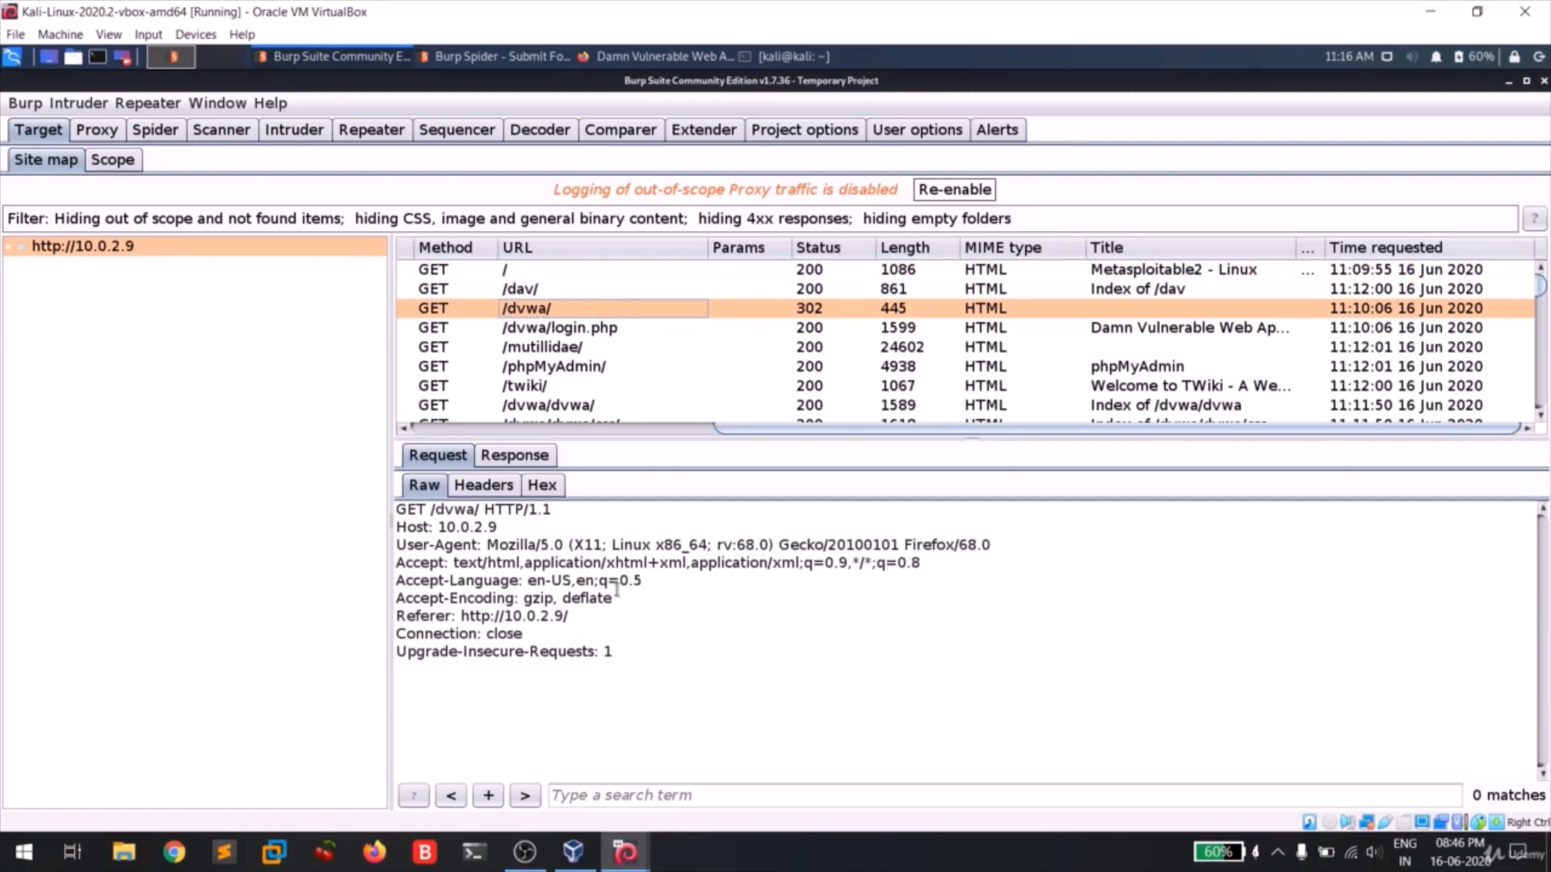
Step: Highlight the complete raw request for /dvwa/ to examine its text
click(645, 682)
drag(644, 683, 348, 502)
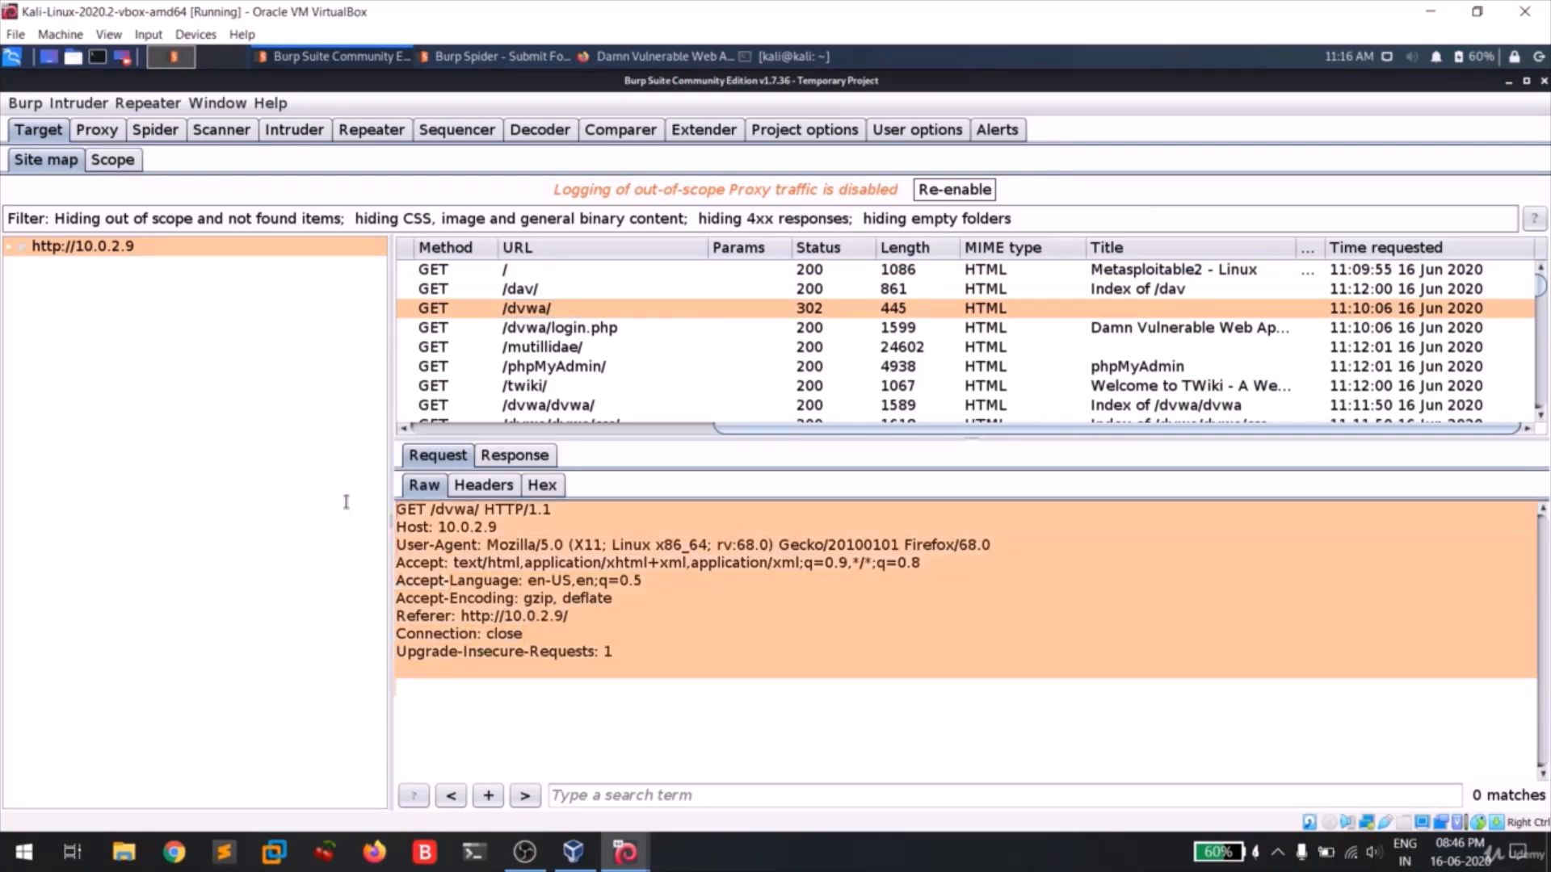
click(532, 565)
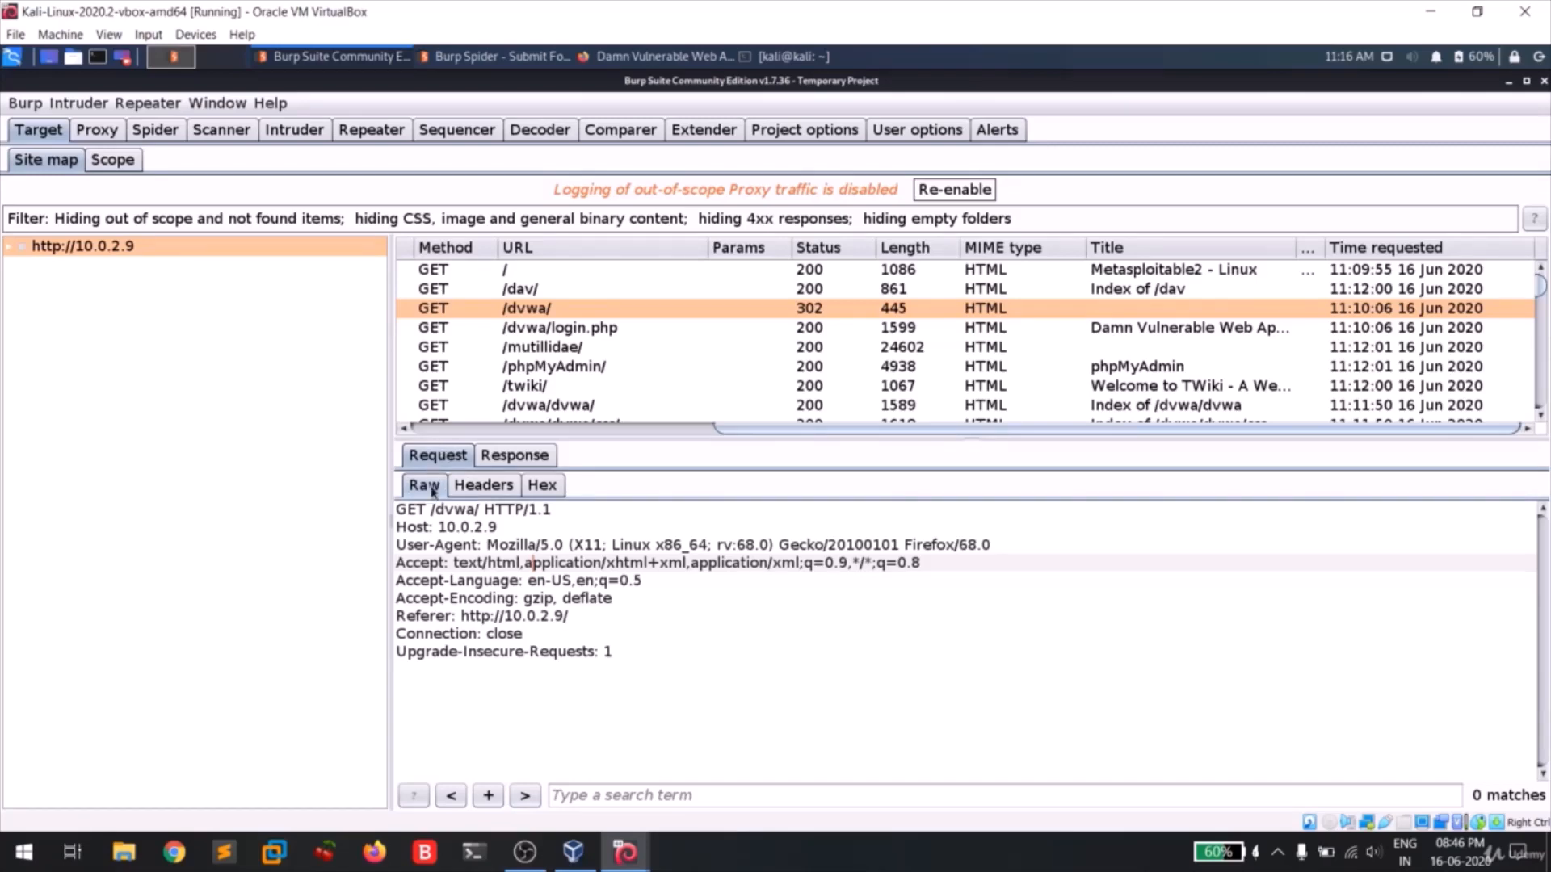
drag(644, 670, 394, 509)
Step: Show the /dvwa/ request as a header table and go through its User-Agent, Accept, language, encoding, Referer and Upgrade-Insecure-Requests rows
click(482, 485)
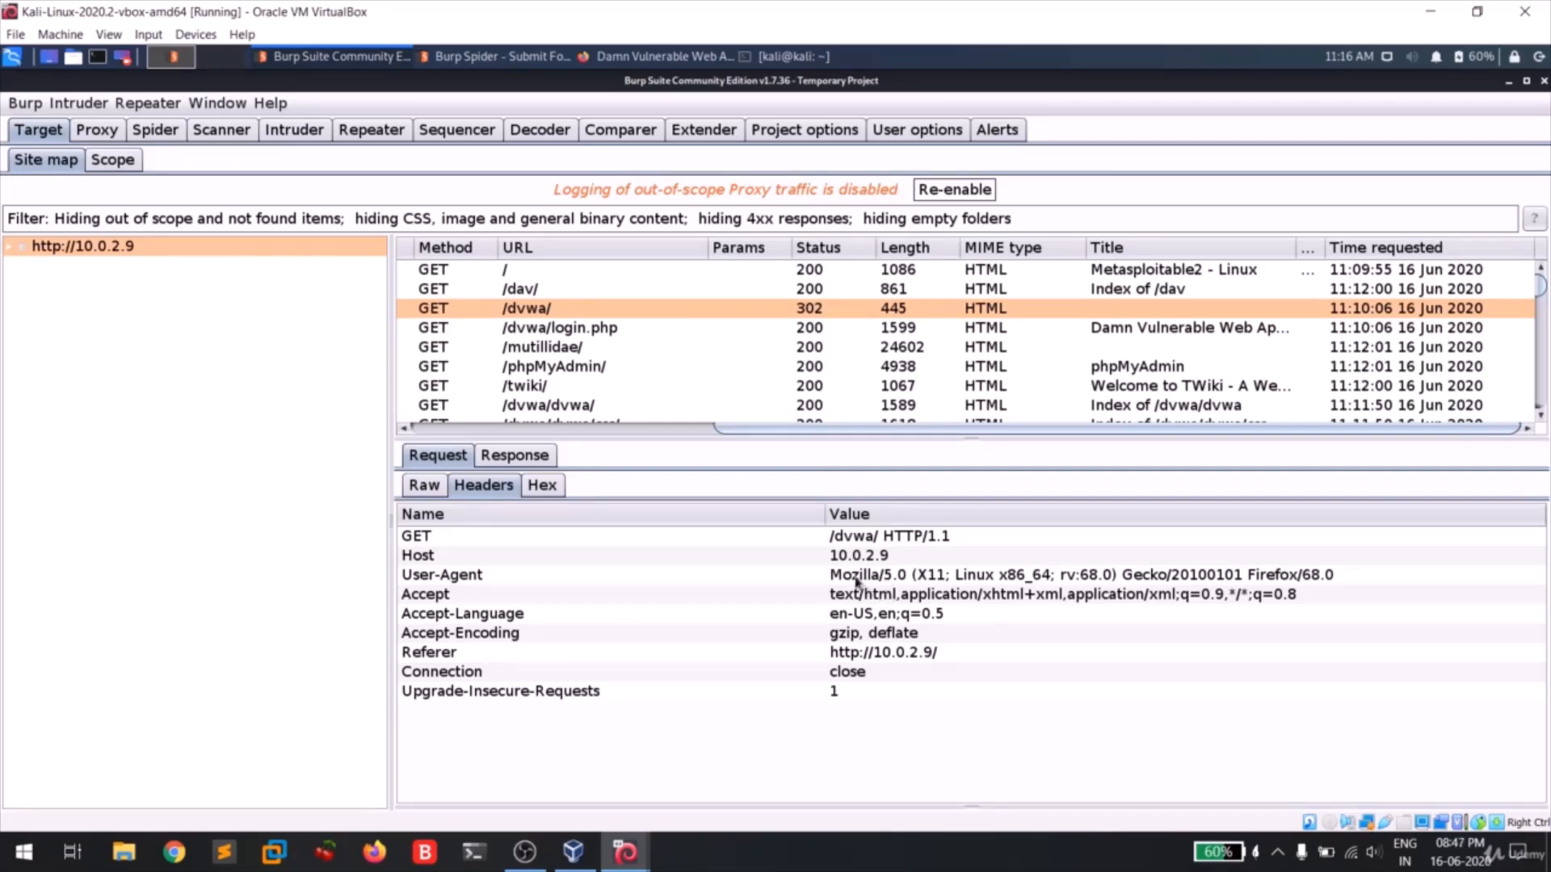
click(856, 576)
click(881, 598)
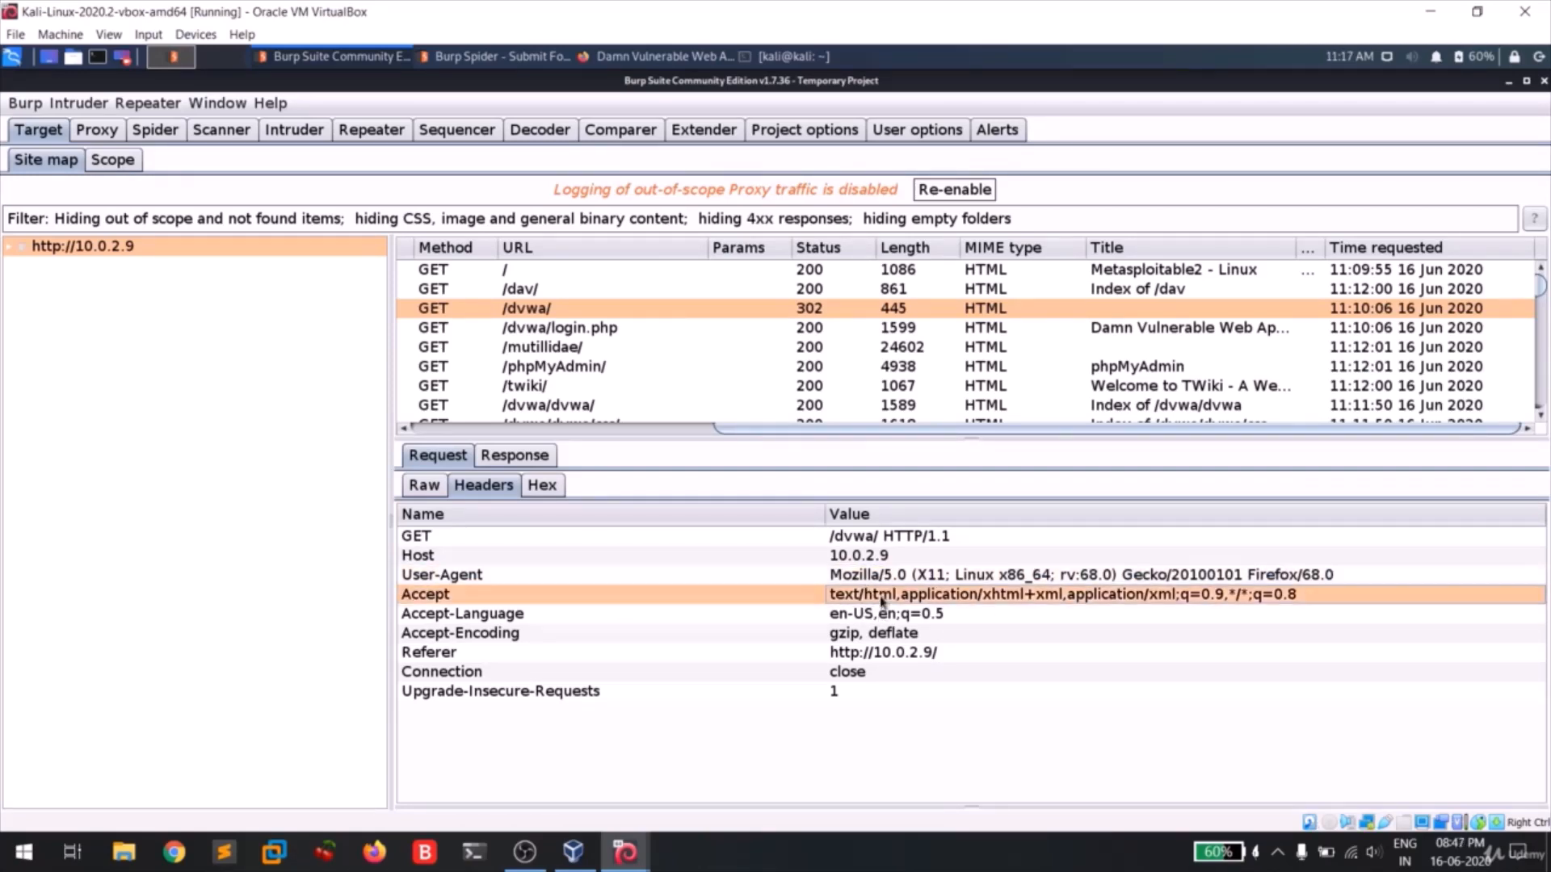
click(906, 617)
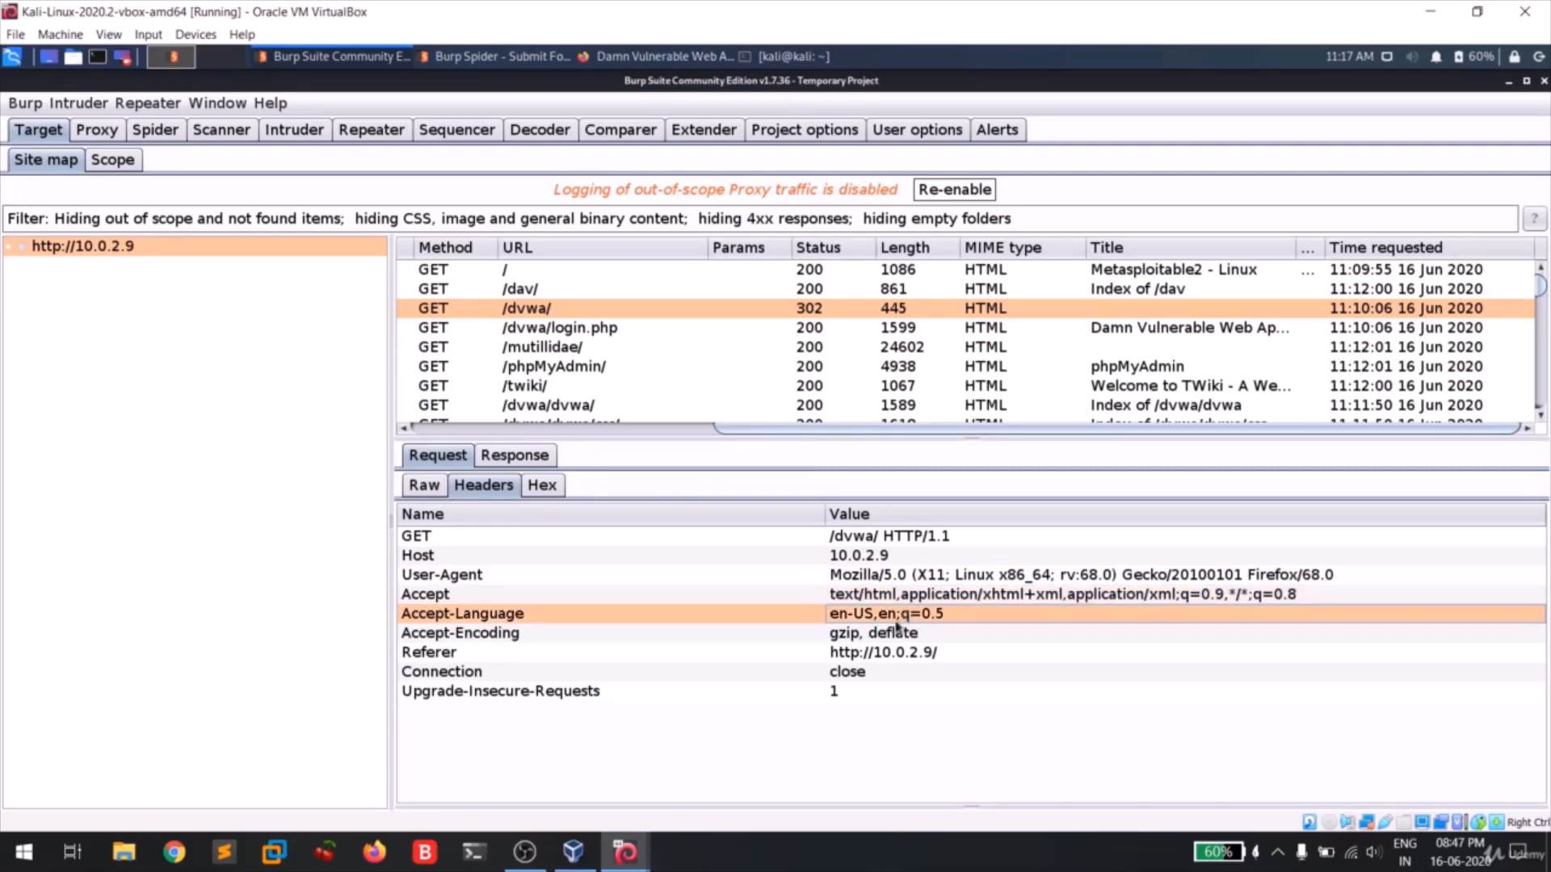
click(894, 631)
click(889, 654)
click(844, 692)
Step: Compare the hex view of the /dvwa/ request with its raw text
click(540, 486)
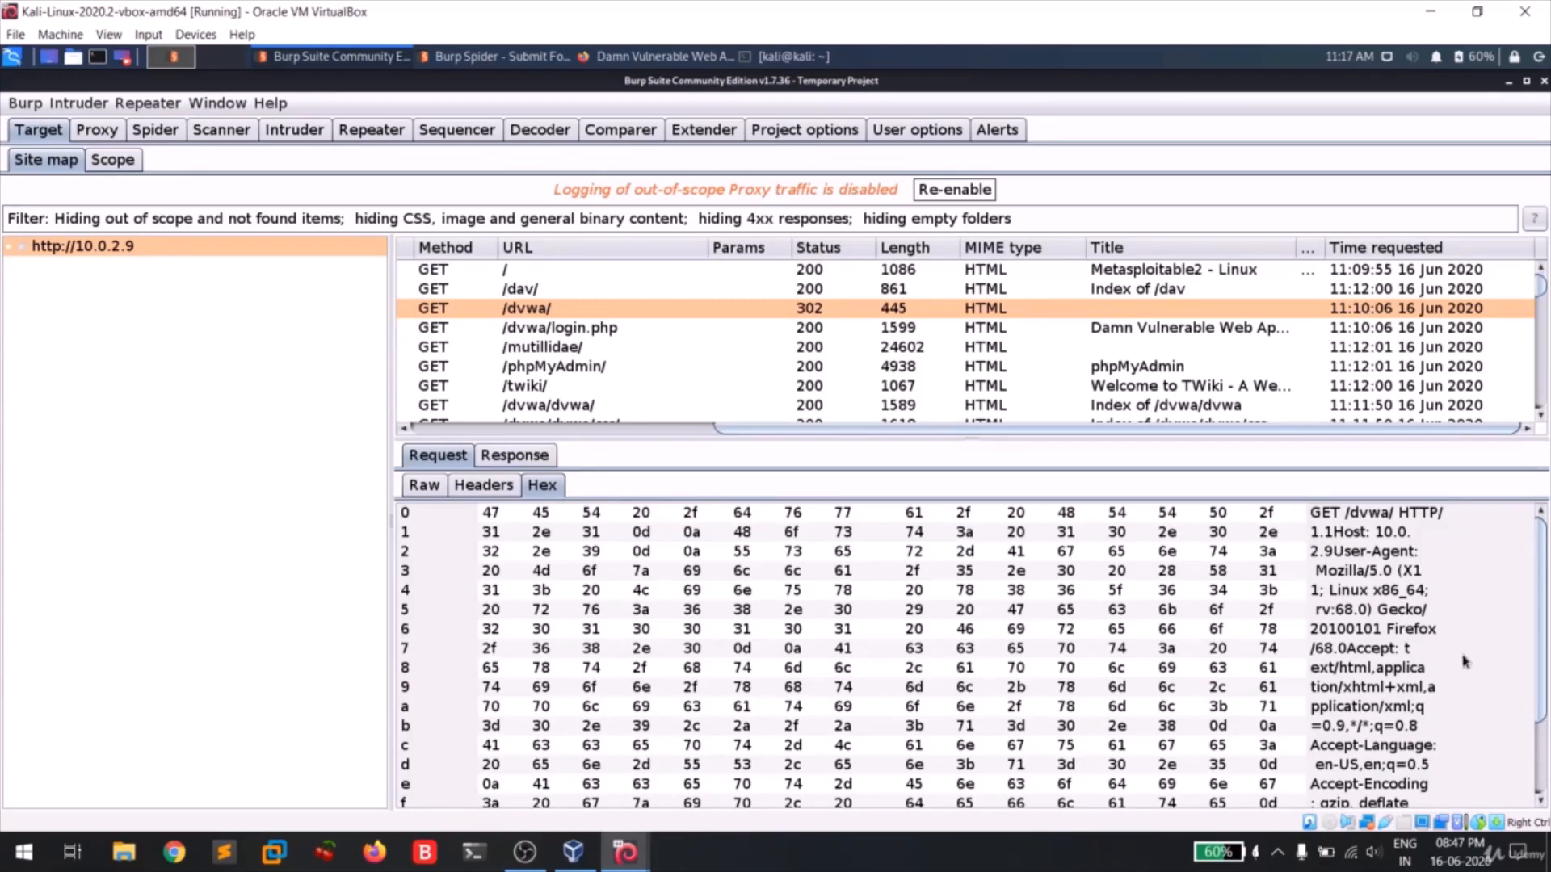
click(410, 490)
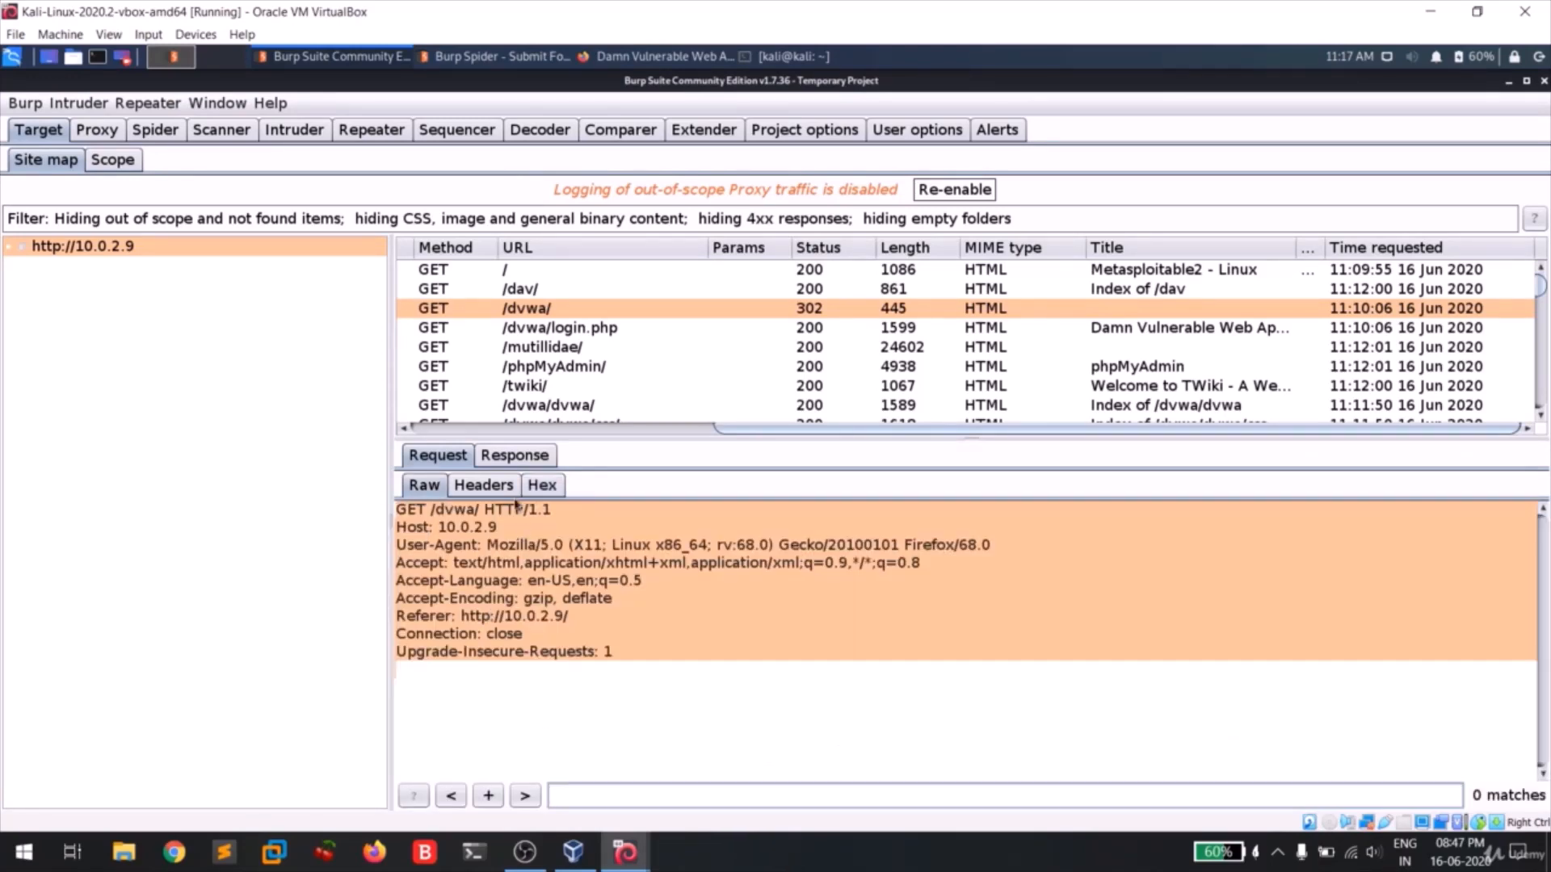
click(542, 486)
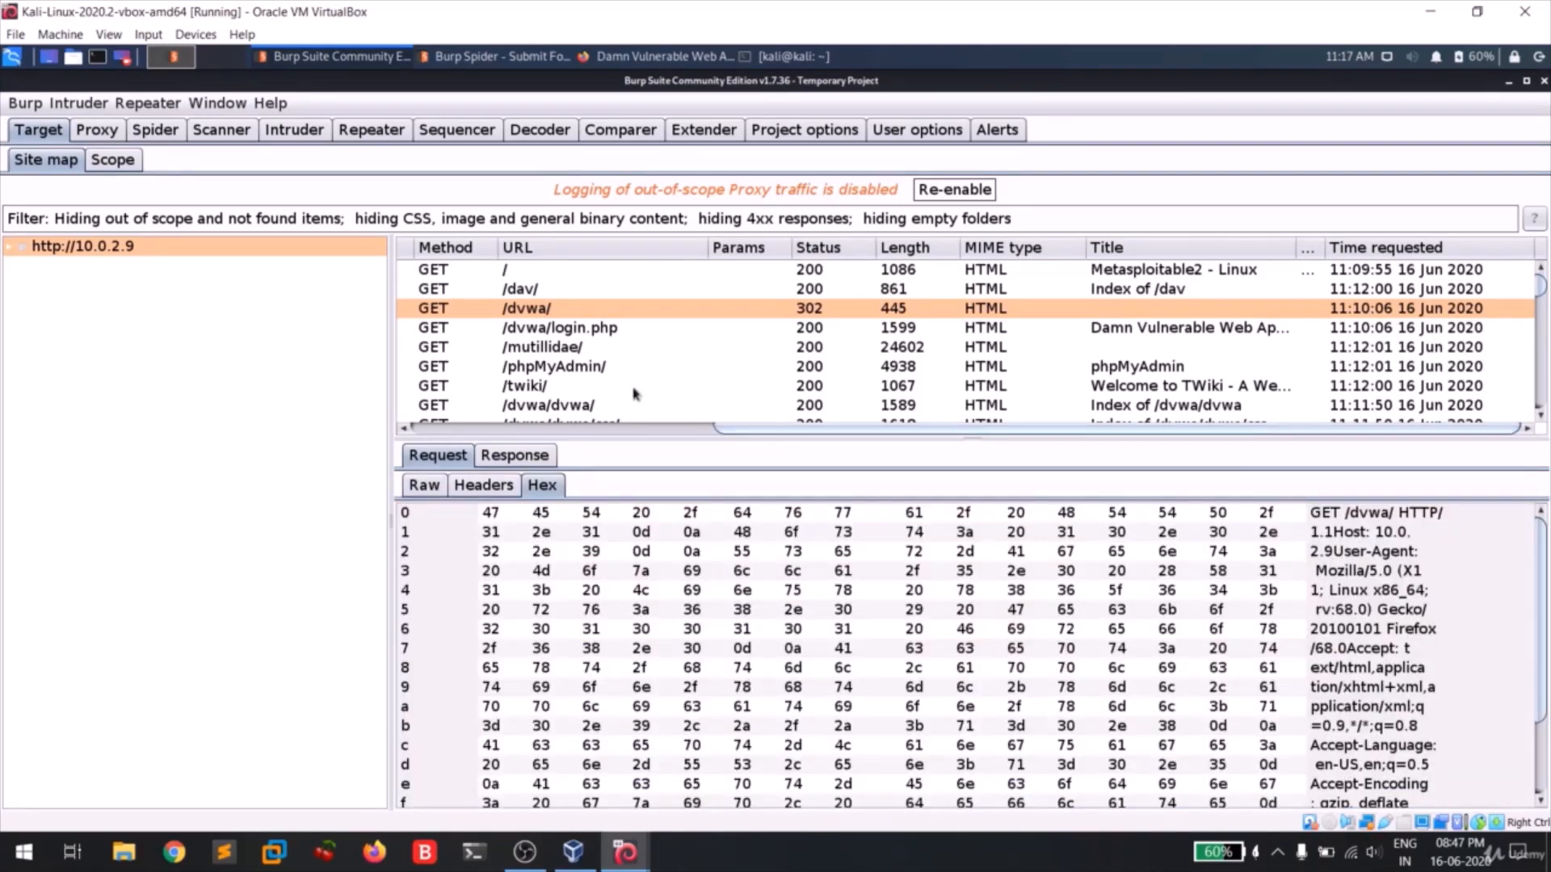
click(422, 487)
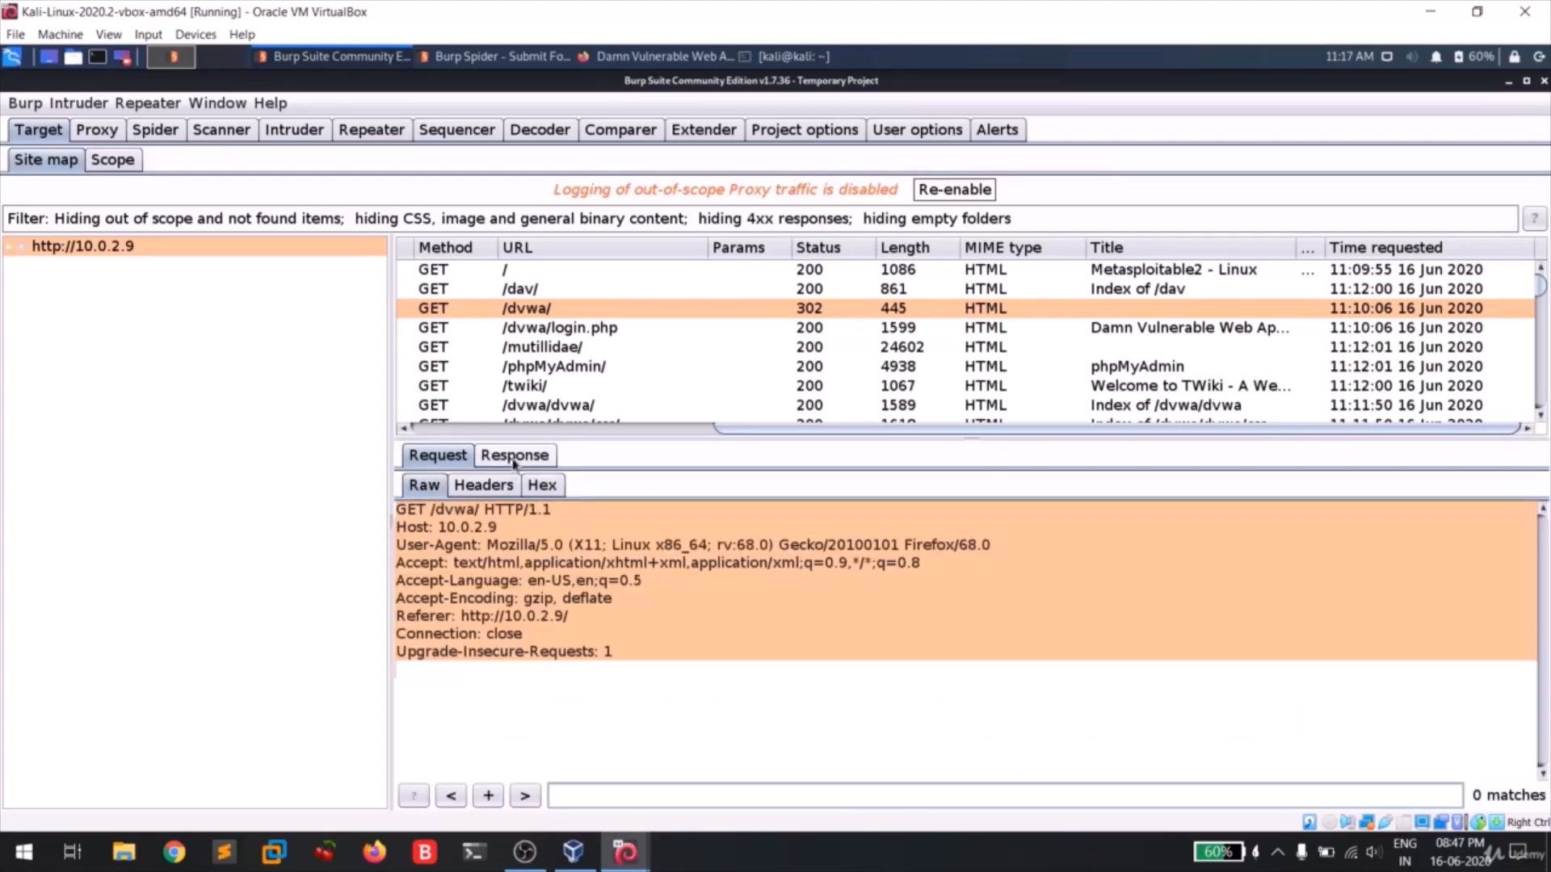
Step: Display the raw response for /dvwa/ and examine its status line, Expires header, and PHPSESSID and security cookies
click(514, 456)
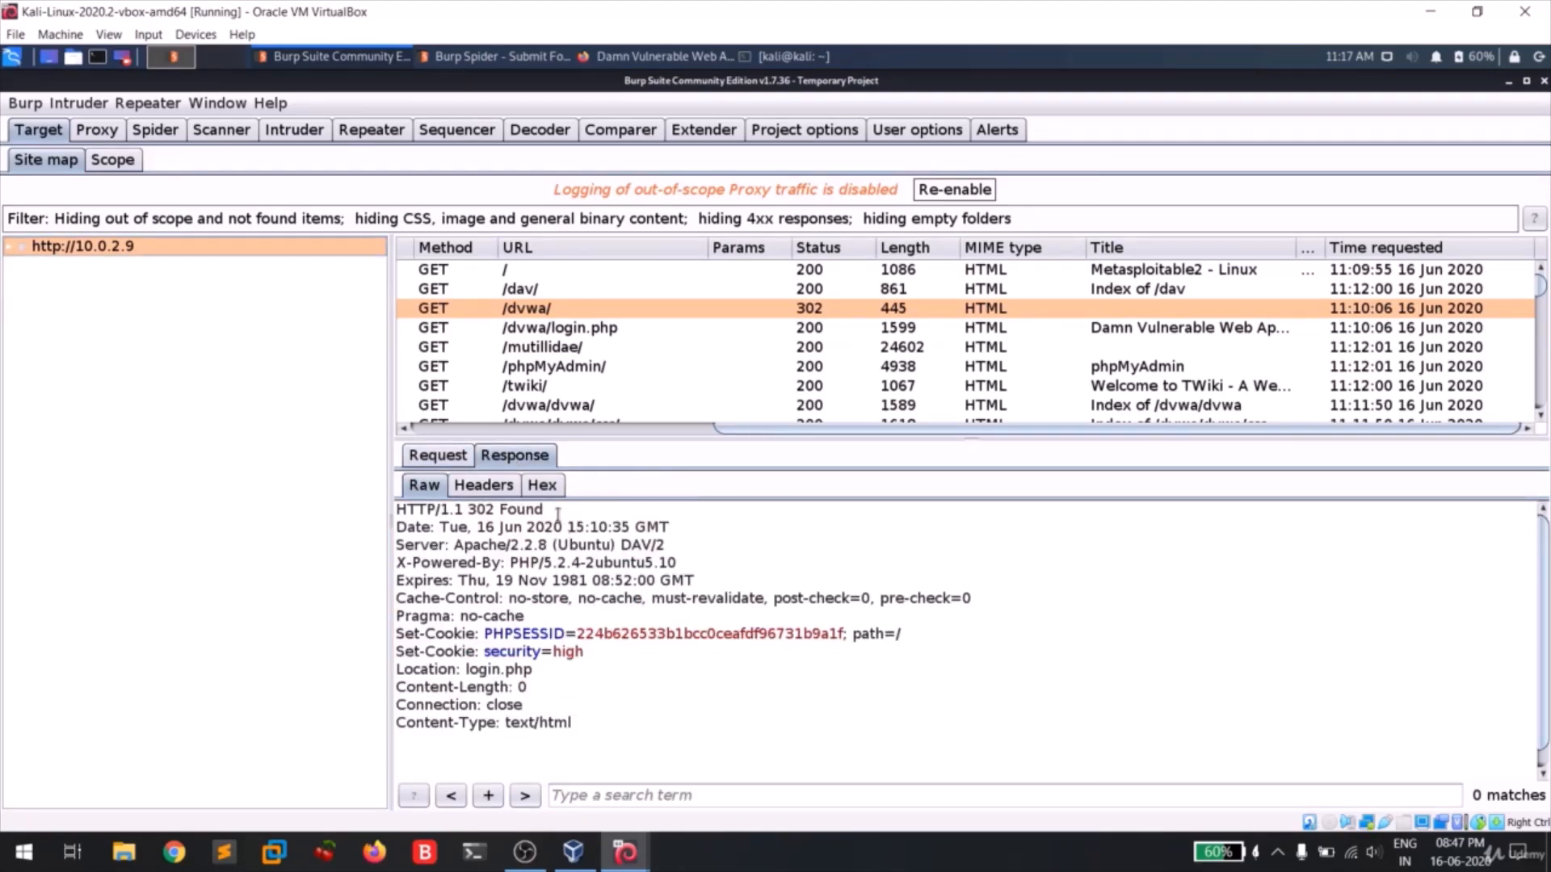
drag(545, 515, 390, 513)
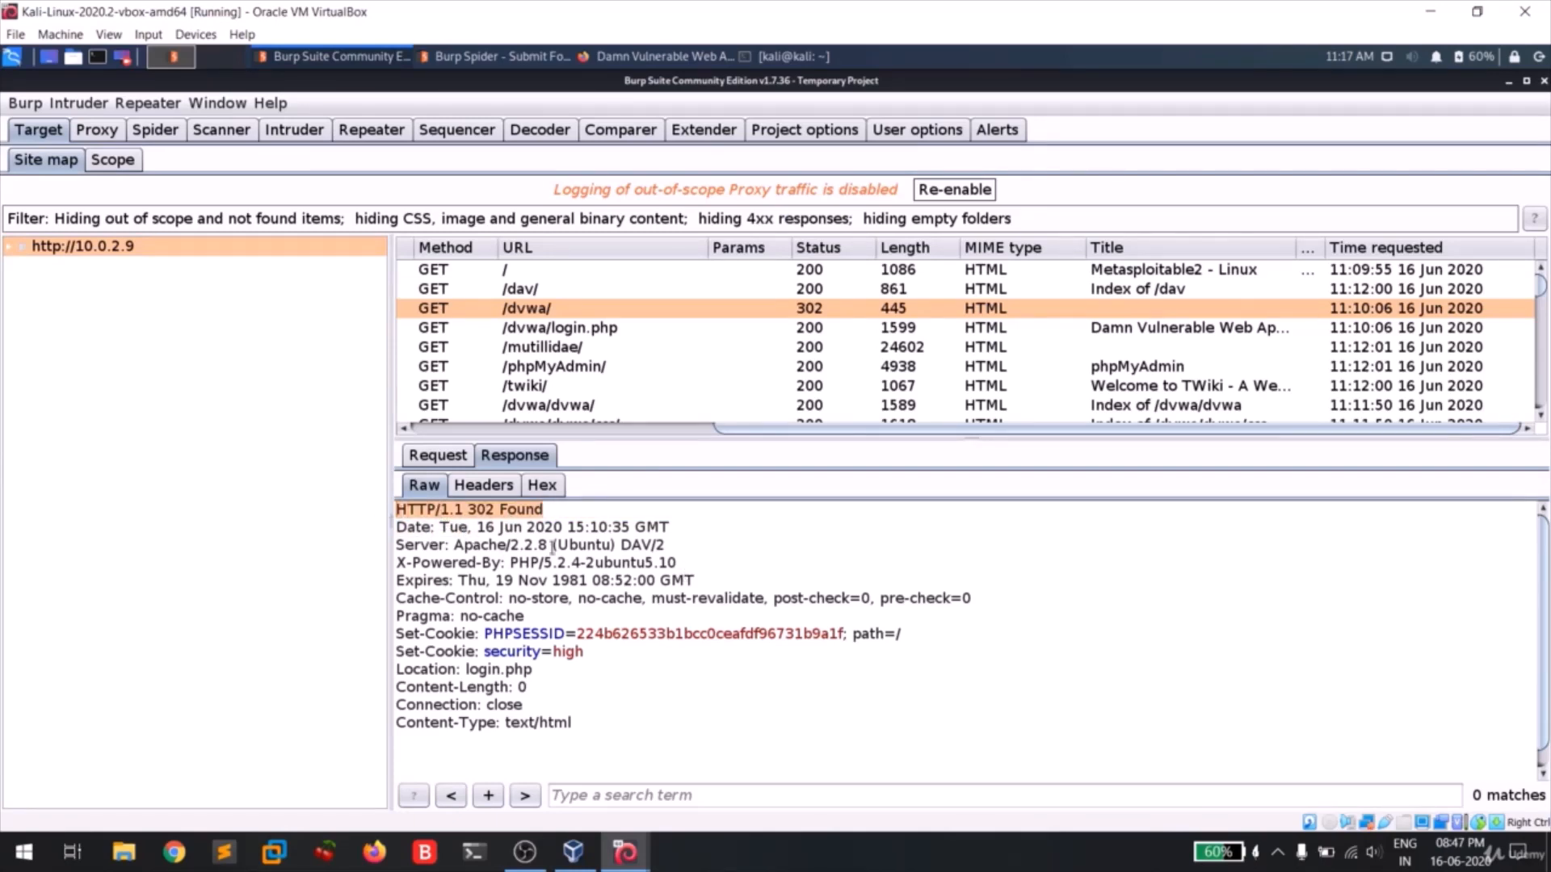
drag(395, 562, 340, 601)
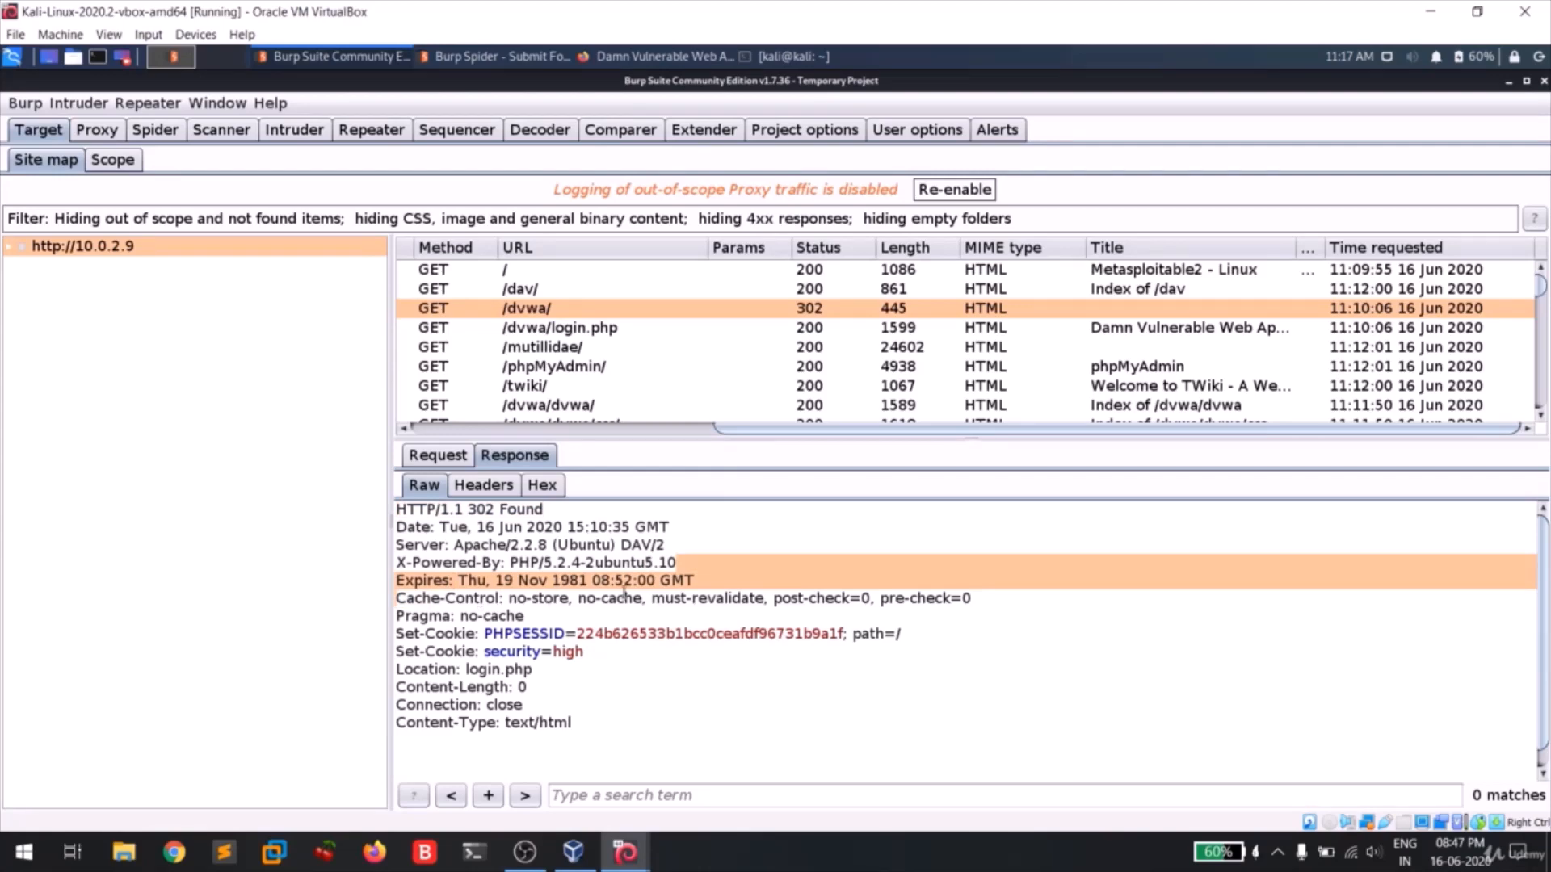
click(699, 578)
click(483, 634)
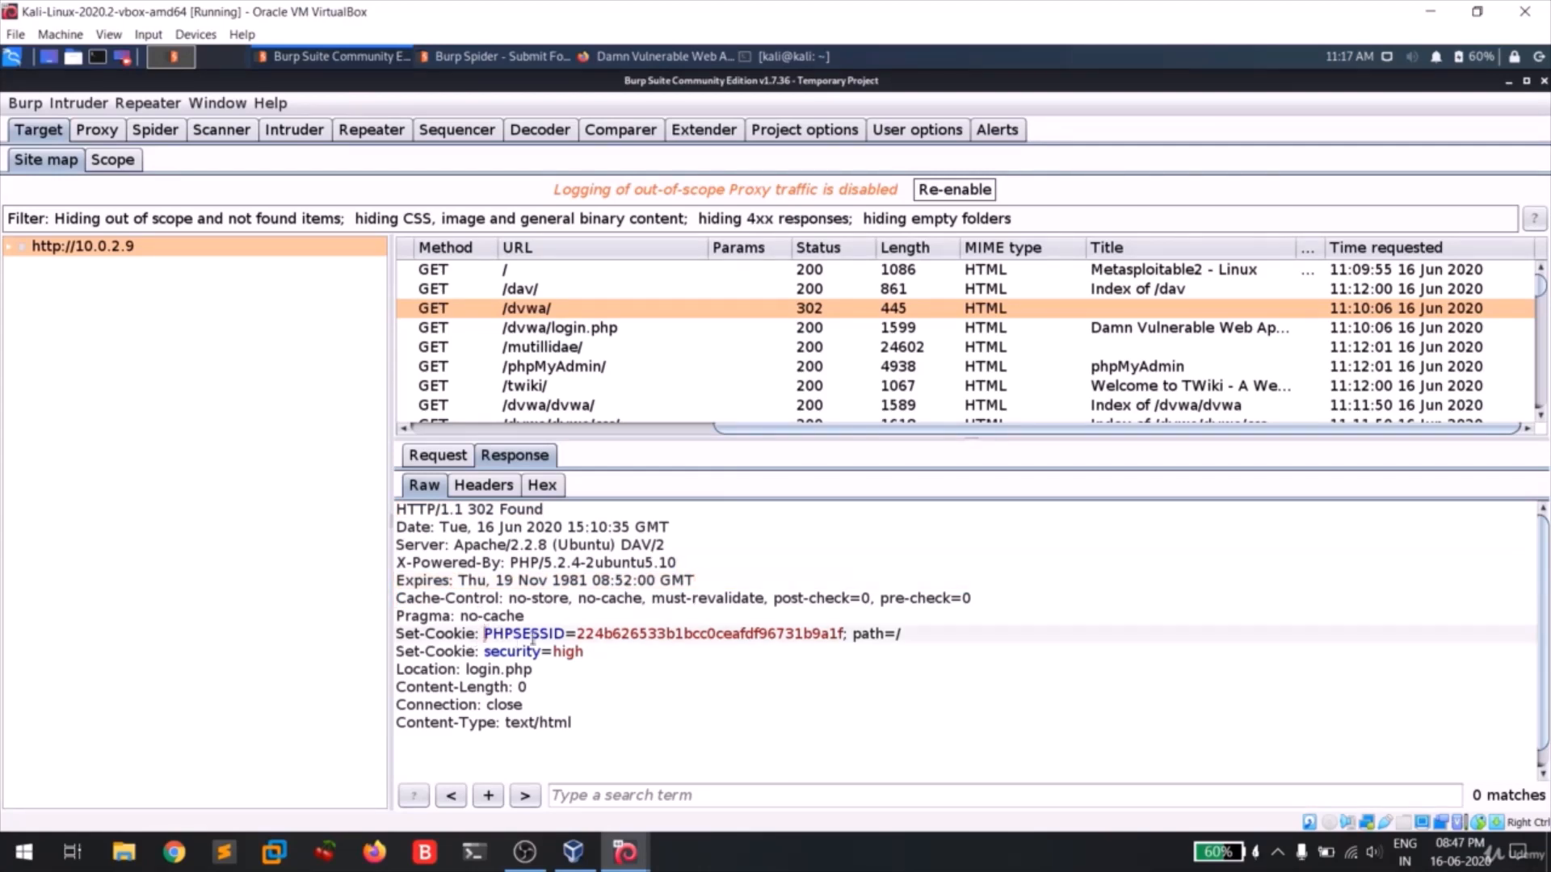
drag(484, 634, 824, 613)
click(715, 670)
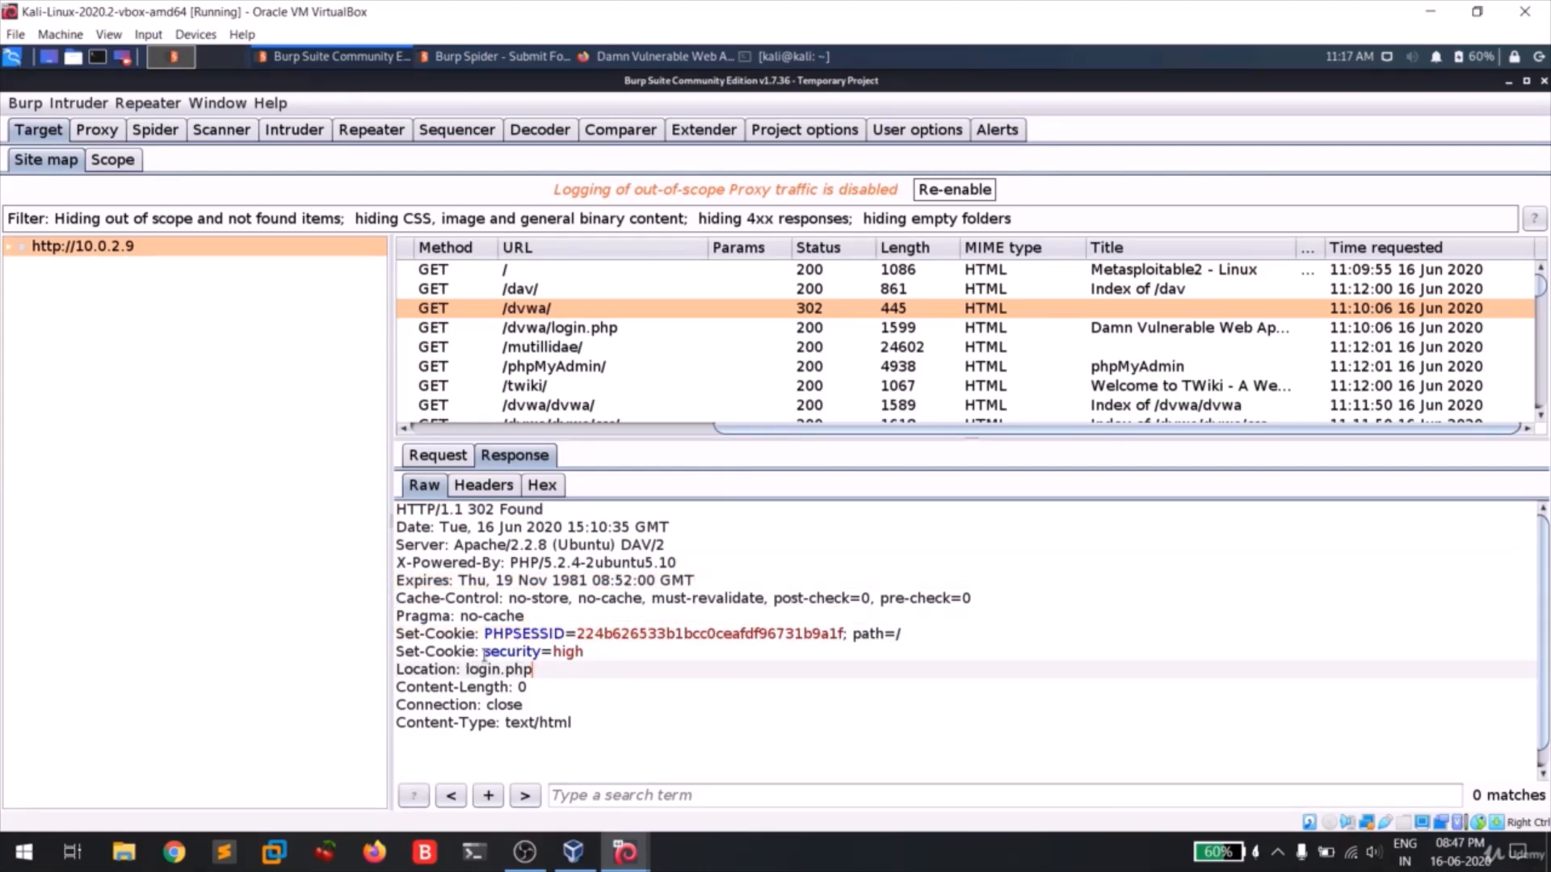
drag(482, 652, 596, 655)
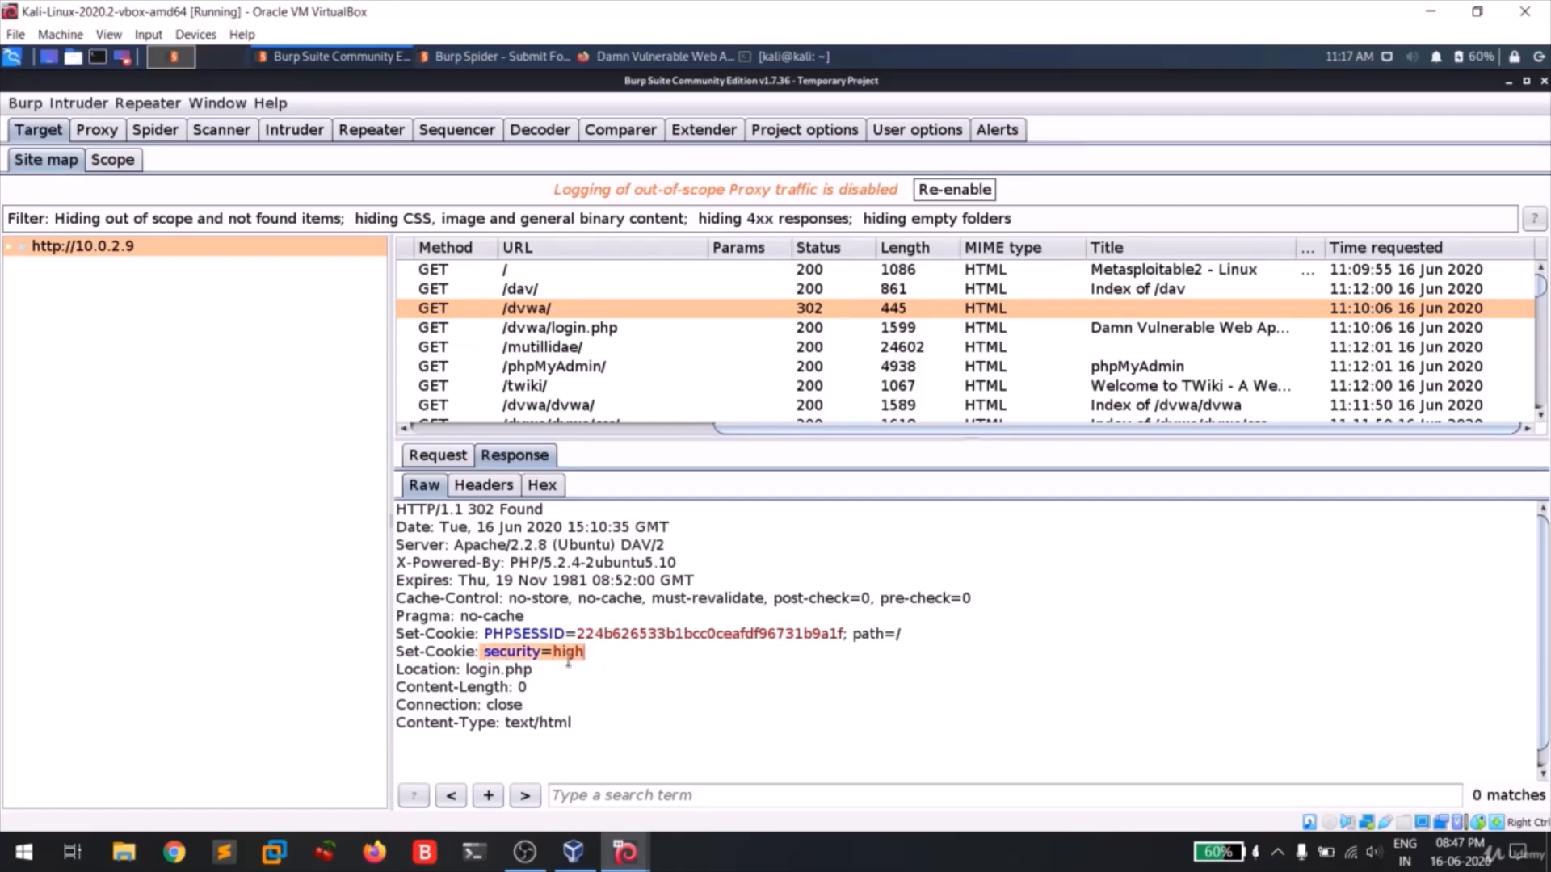
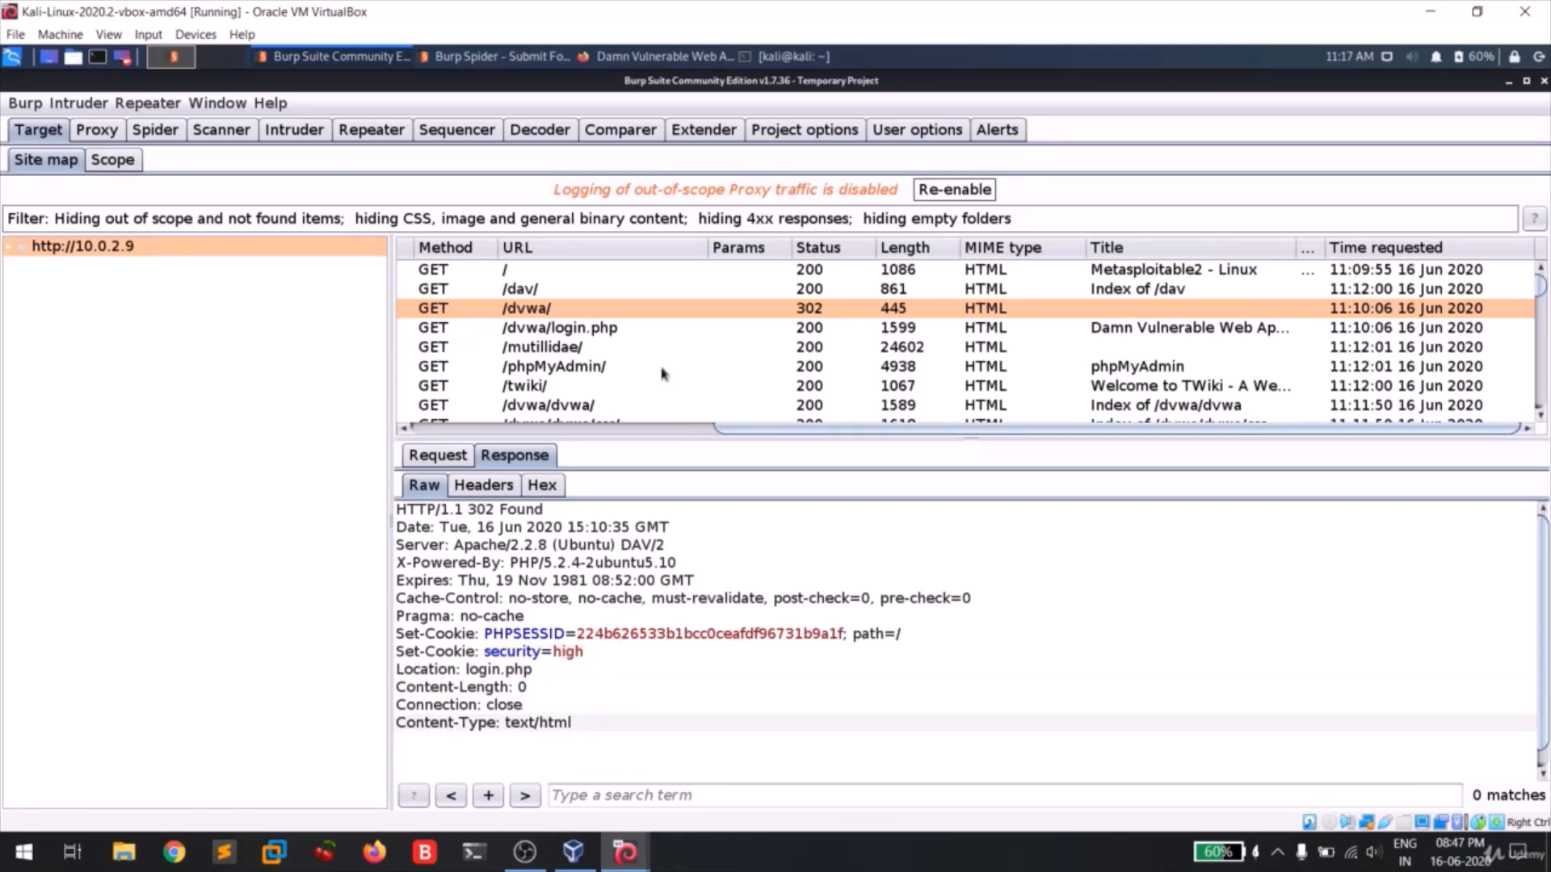
Step: Select the /phpMyAdmin/ entry and read through its raw response, from the headers and cookies to the login form markup
scroll(659, 371, down, 5)
scroll(659, 371, up, 5)
click(576, 369)
scroll(748, 571, down, 5)
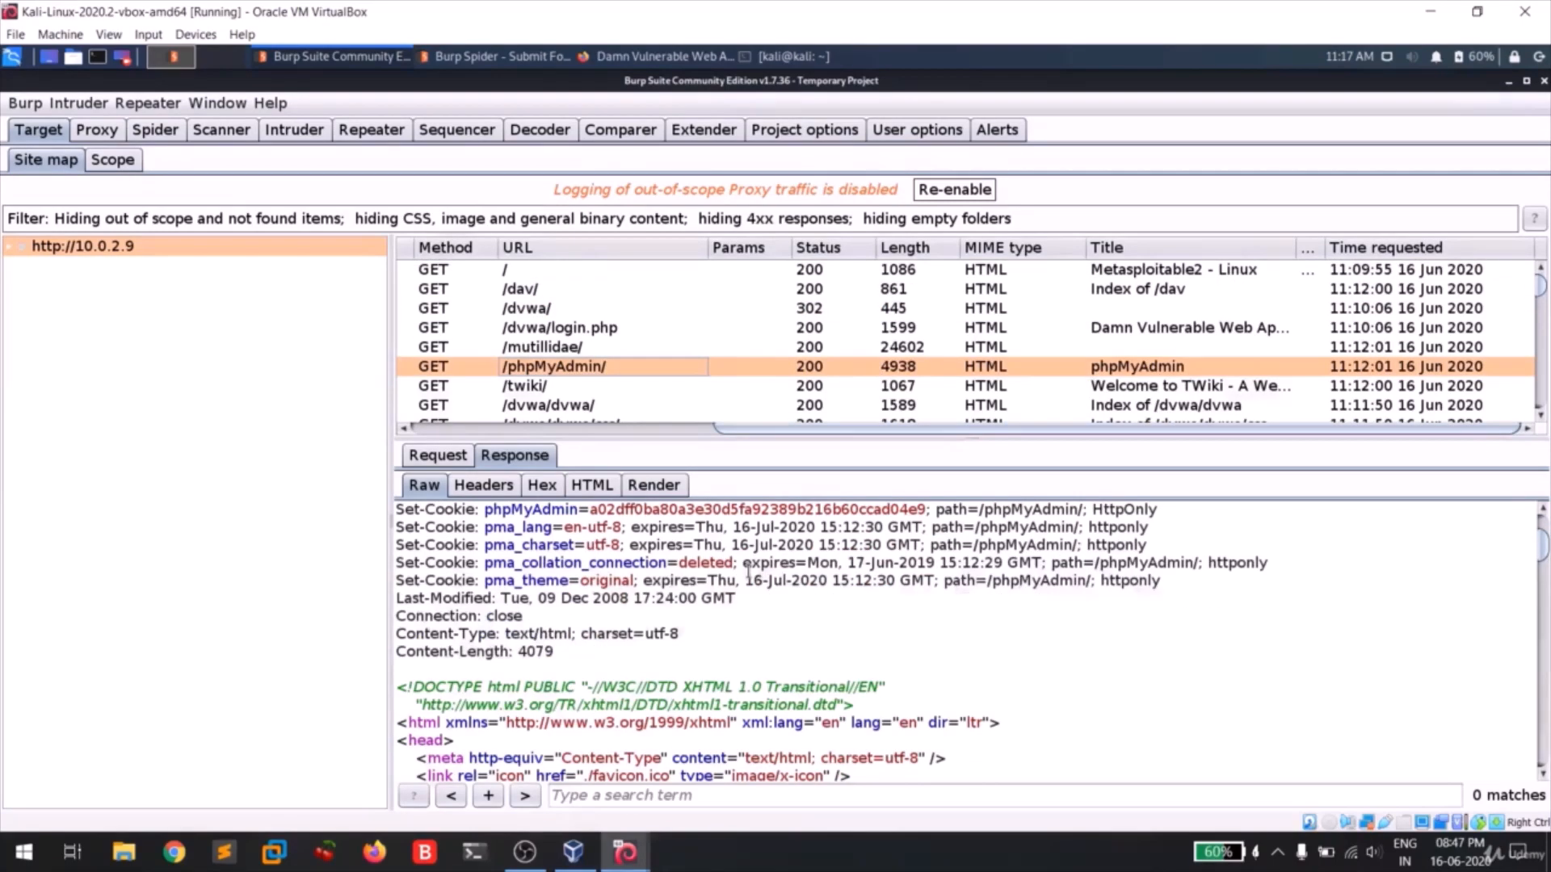
scroll(747, 569, up, 4)
scroll(745, 565, down, 6)
scroll(744, 565, down, 5)
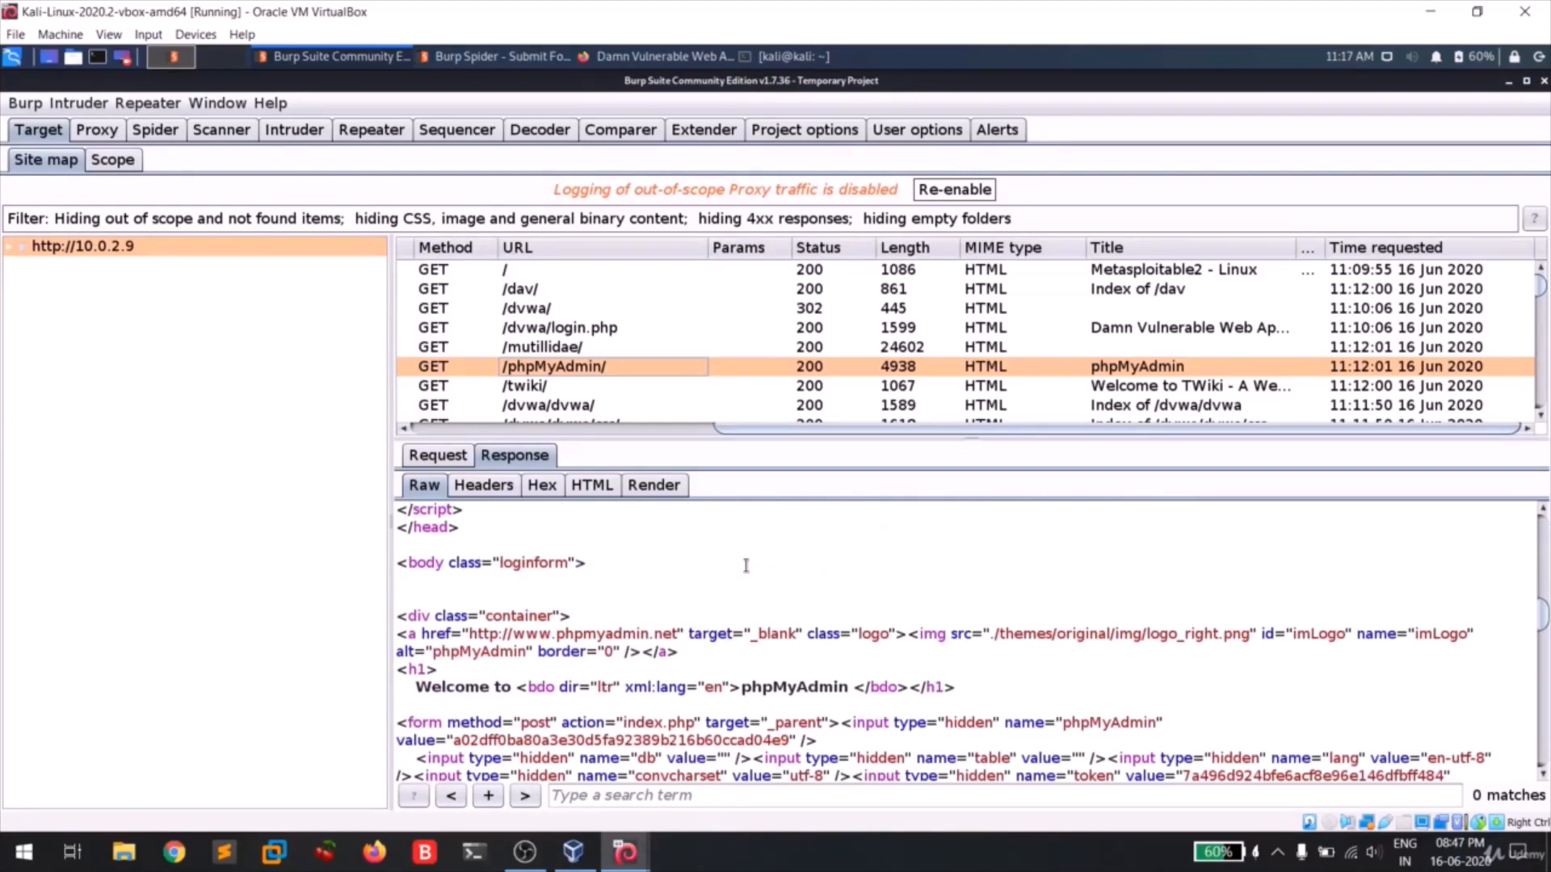
scroll(746, 566, up, 5)
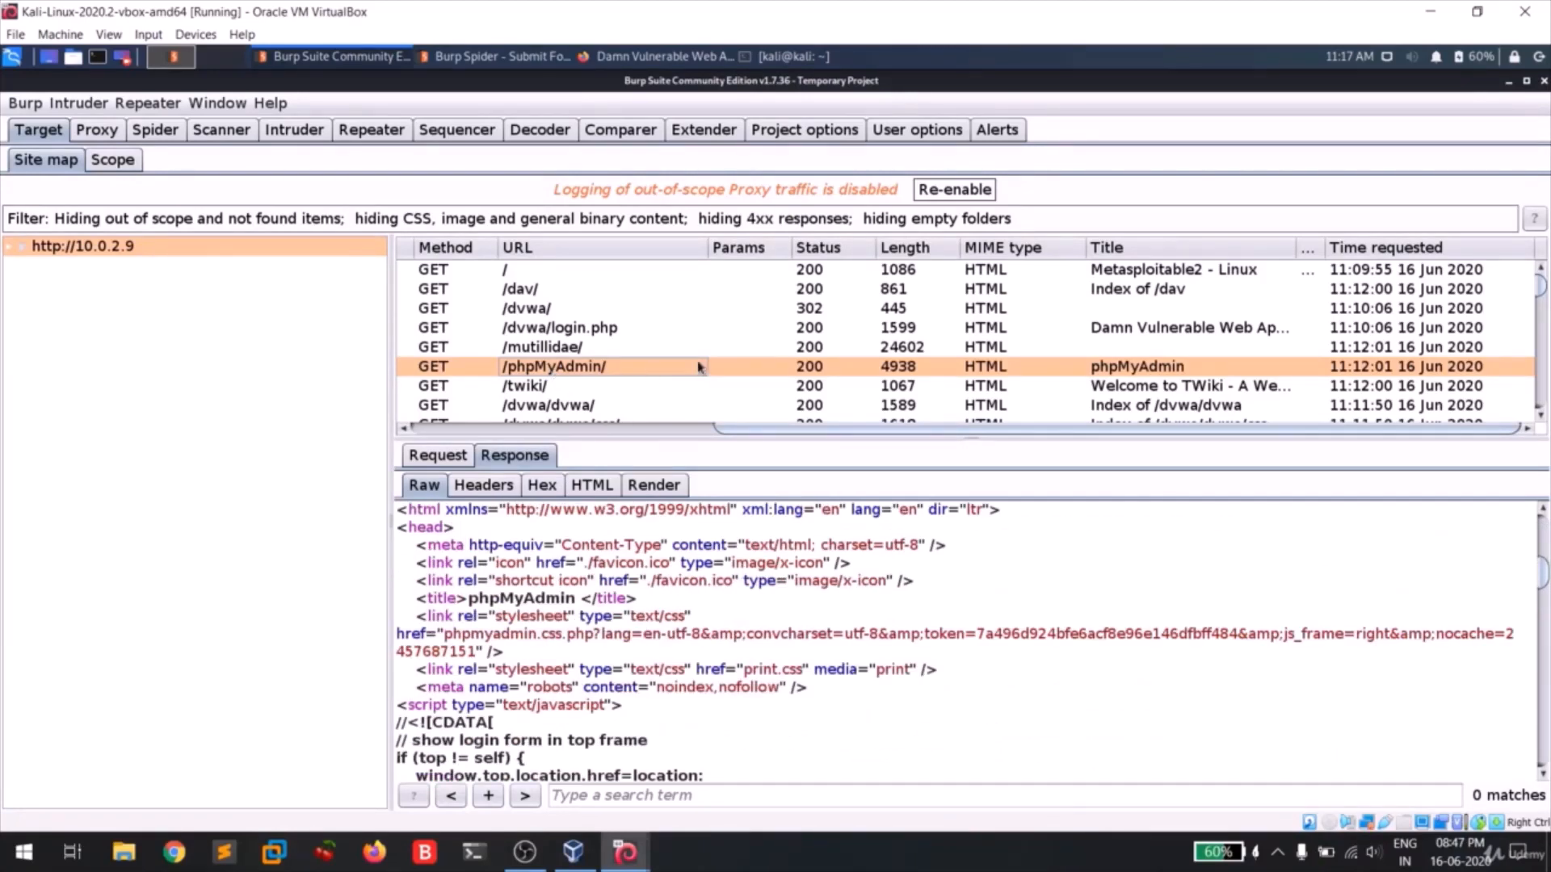
drag(753, 432, 566, 449)
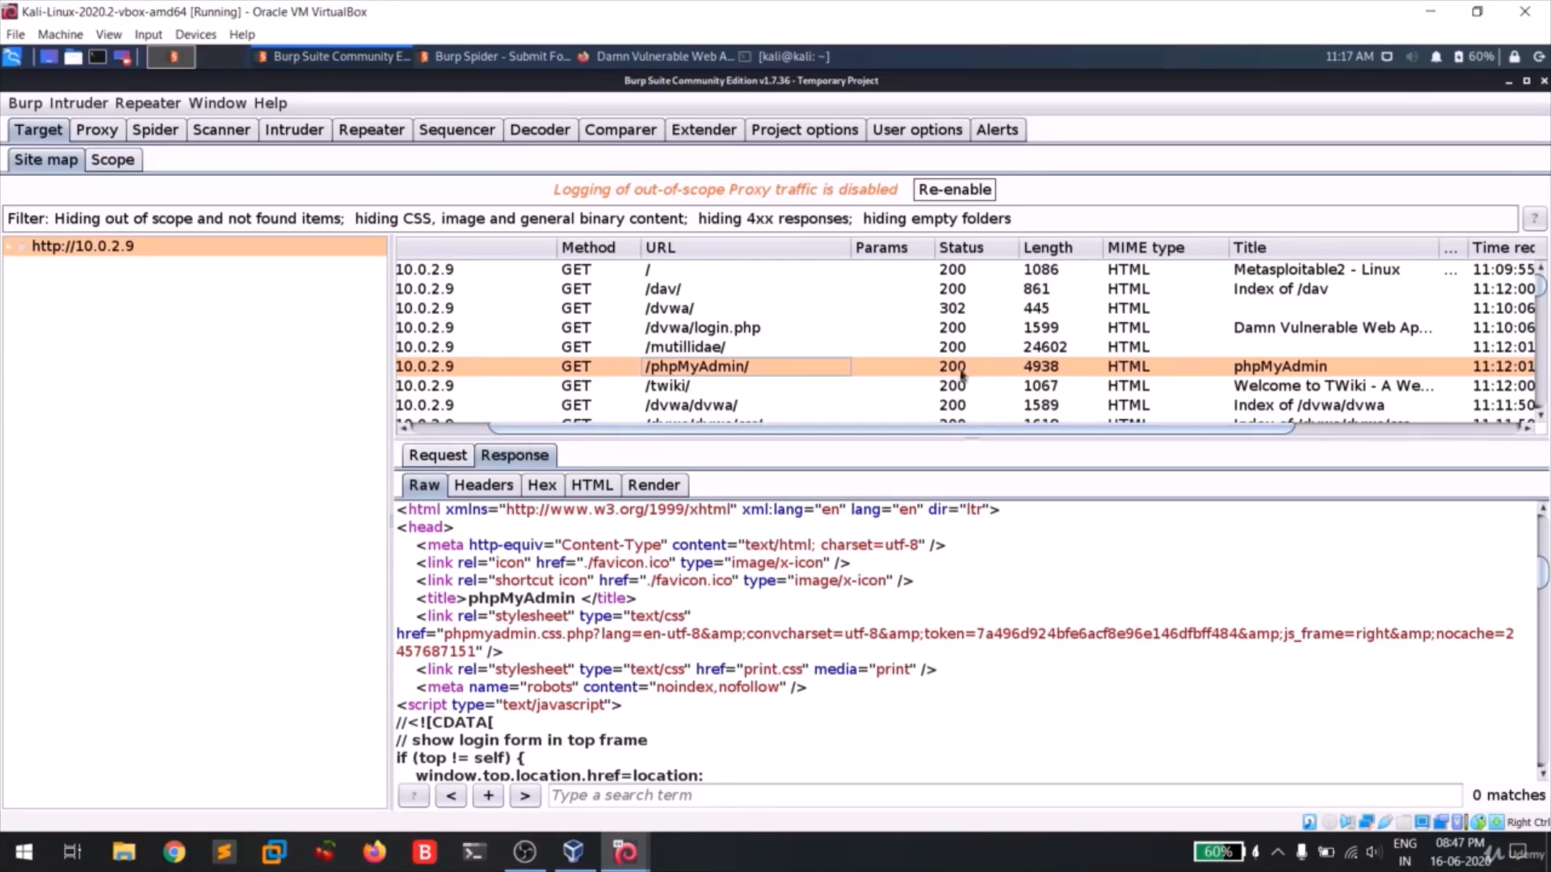
scroll(708, 546, up, 4)
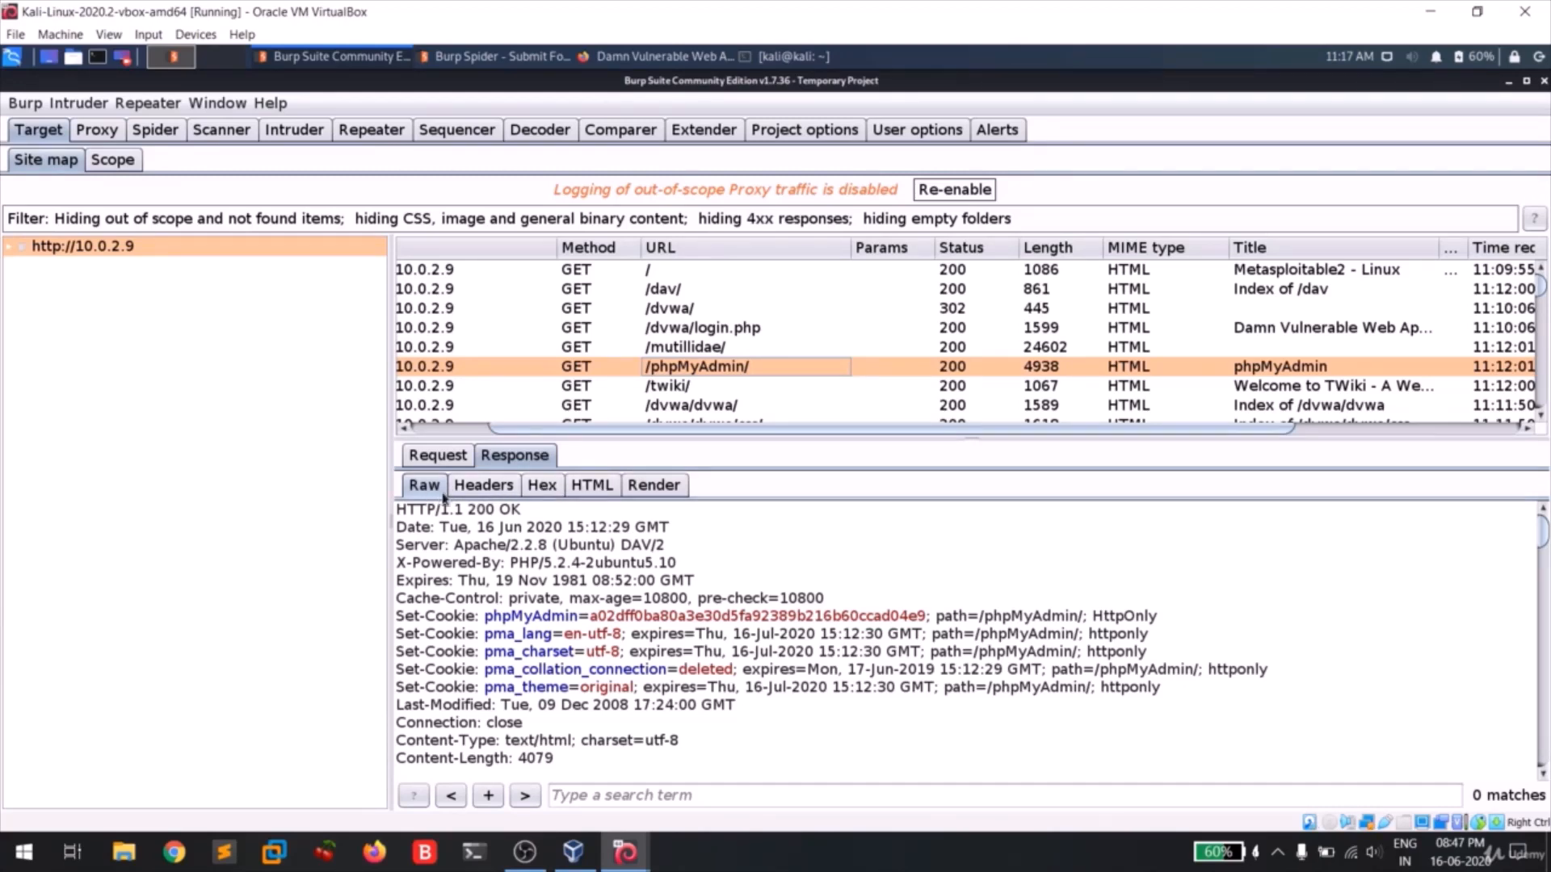
Step: Show only the HTML of the /phpMyAdmin/ response and read down to its login form
click(586, 485)
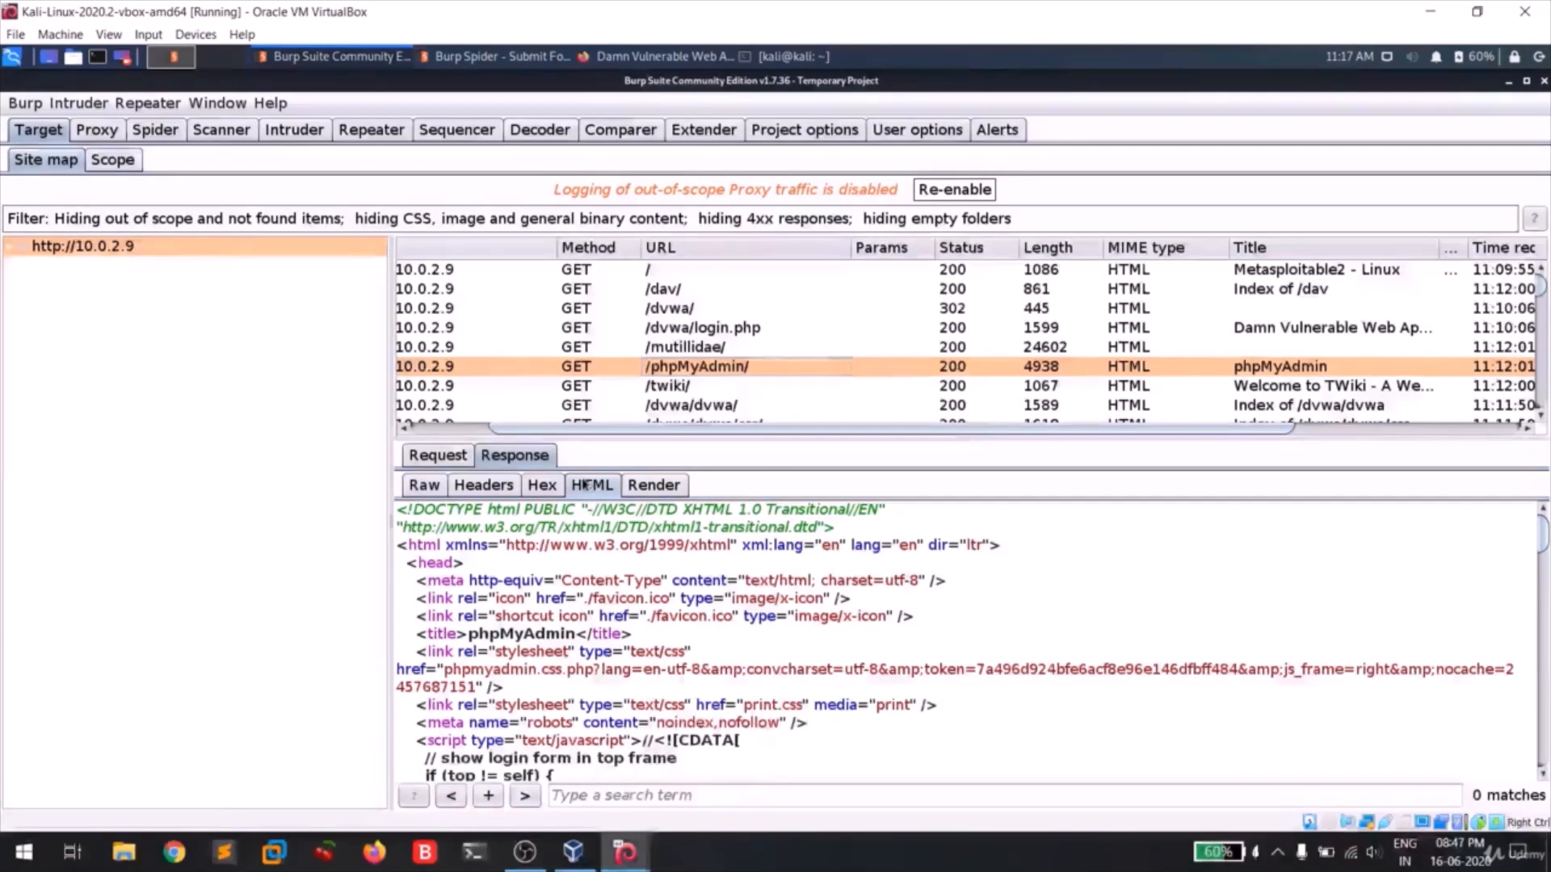
scroll(562, 643, down, 4)
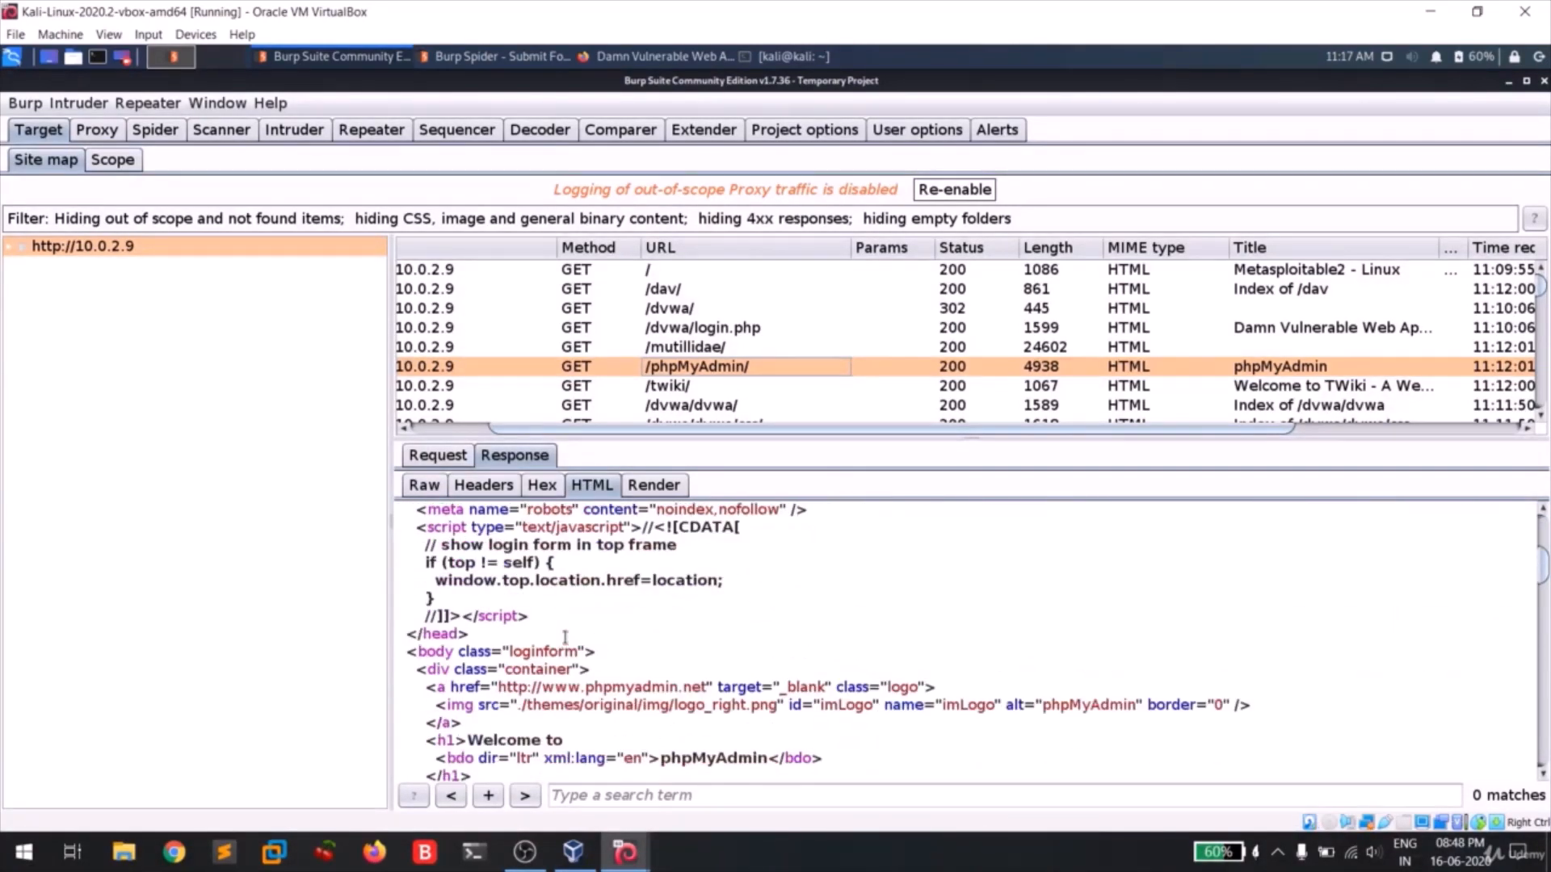
scroll(566, 638, down, 4)
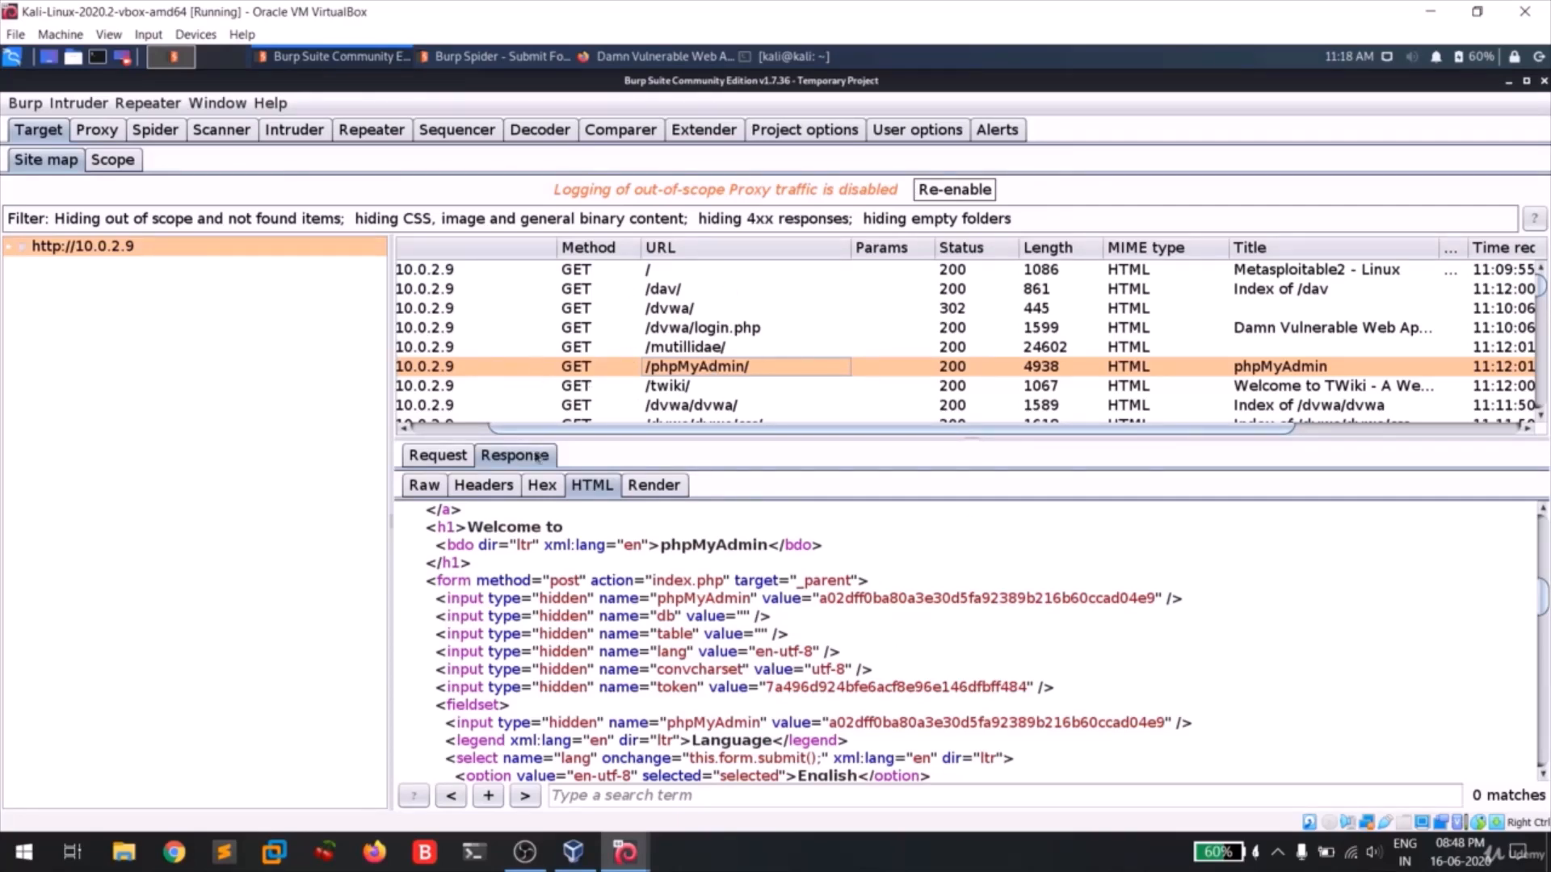
Step: Render the /phpMyAdmin/ response as a page, inspect its login form, and look through further entries in the request list
click(651, 485)
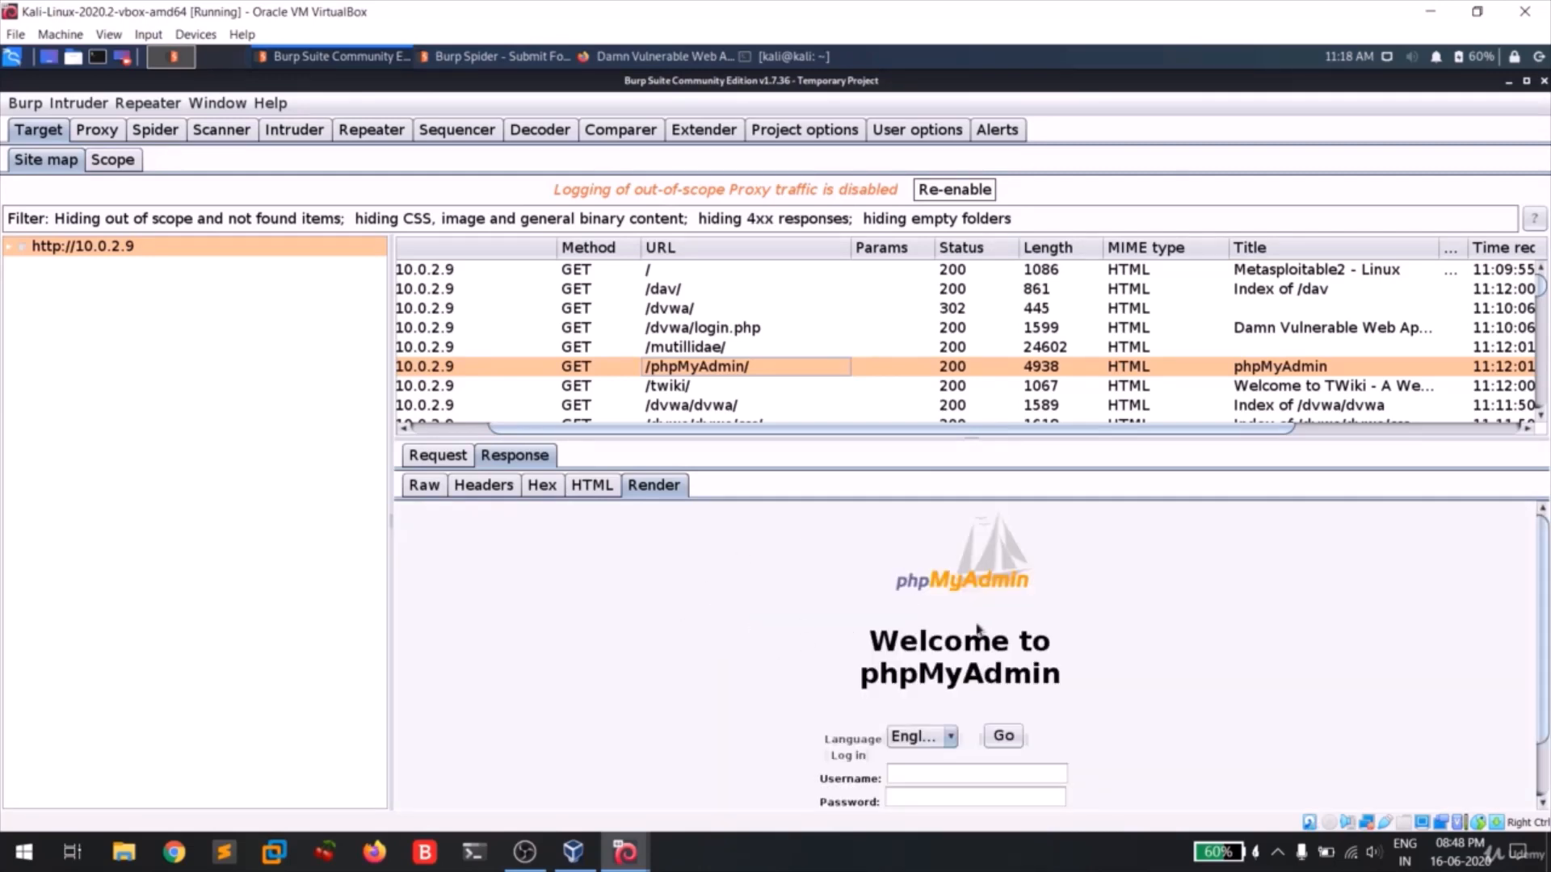
scroll(1546, 622, down, 2)
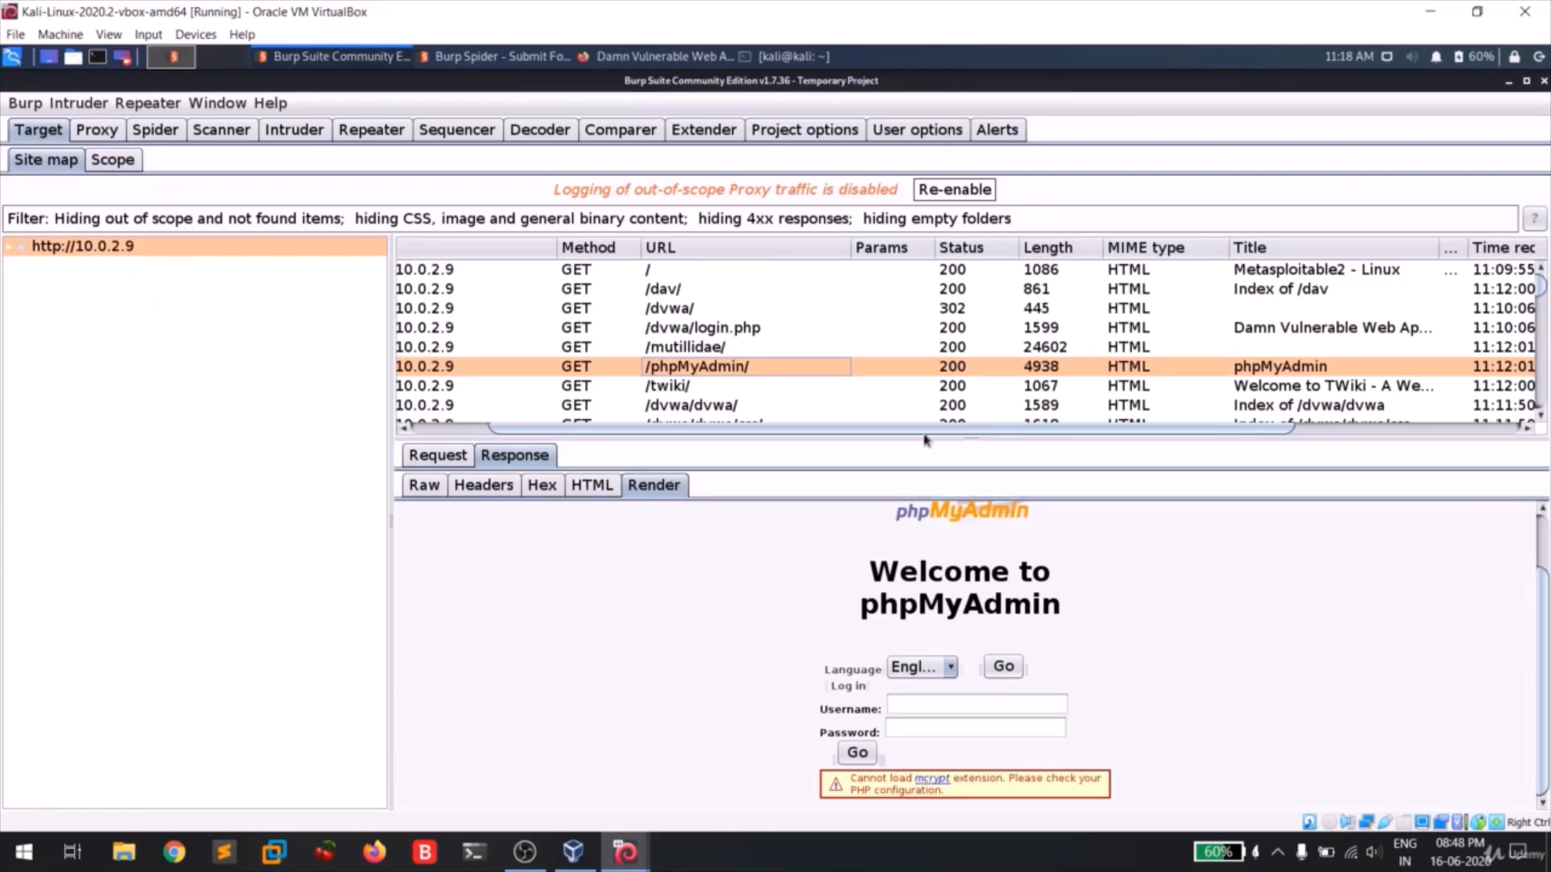
click(966, 702)
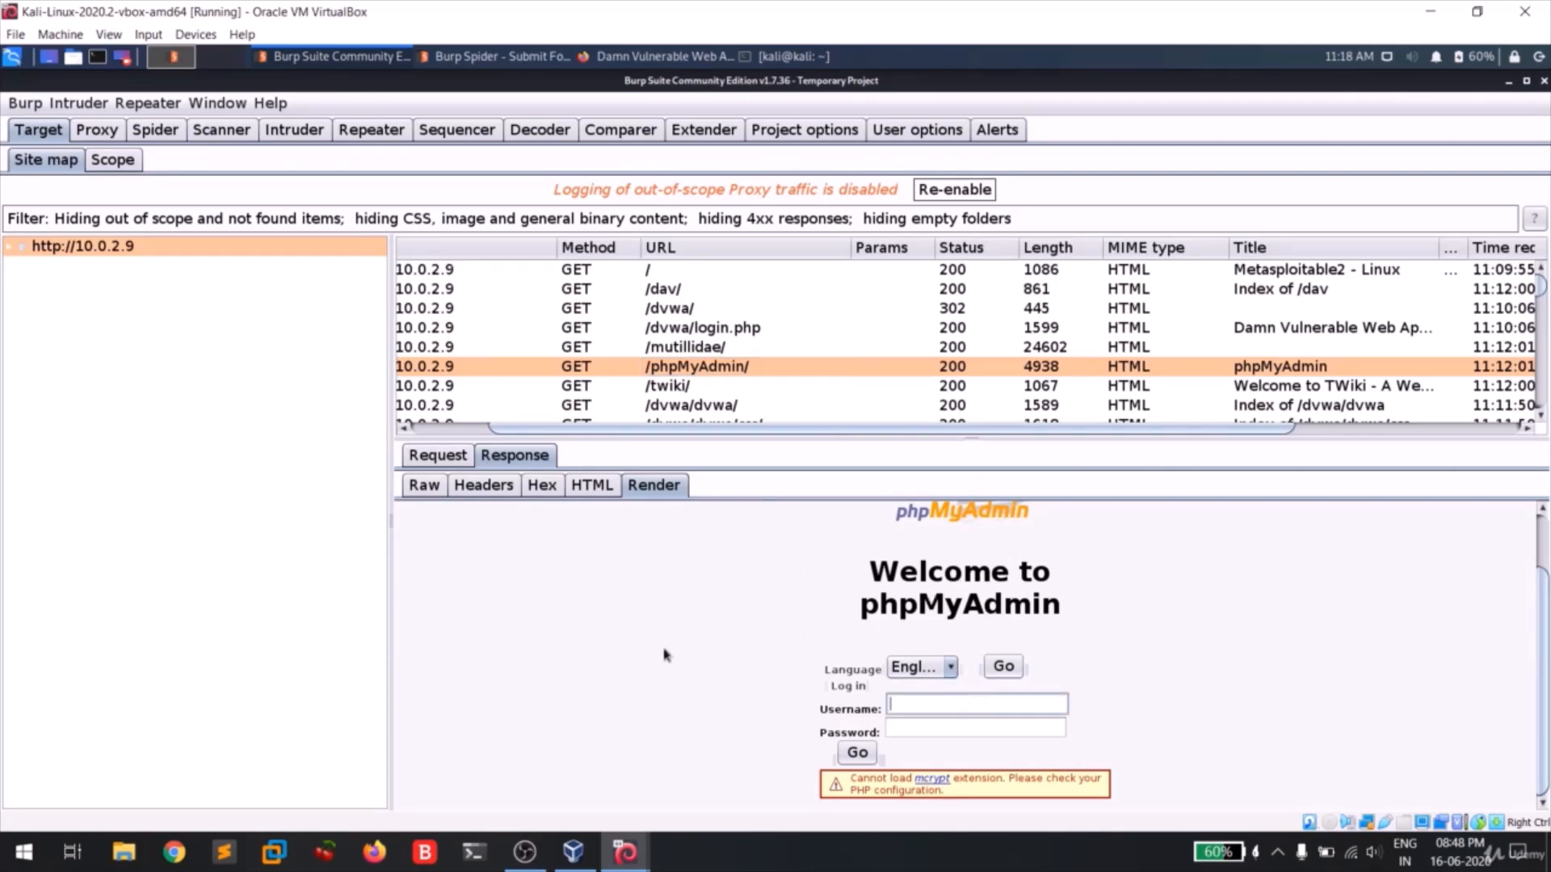
scroll(648, 358, down, 5)
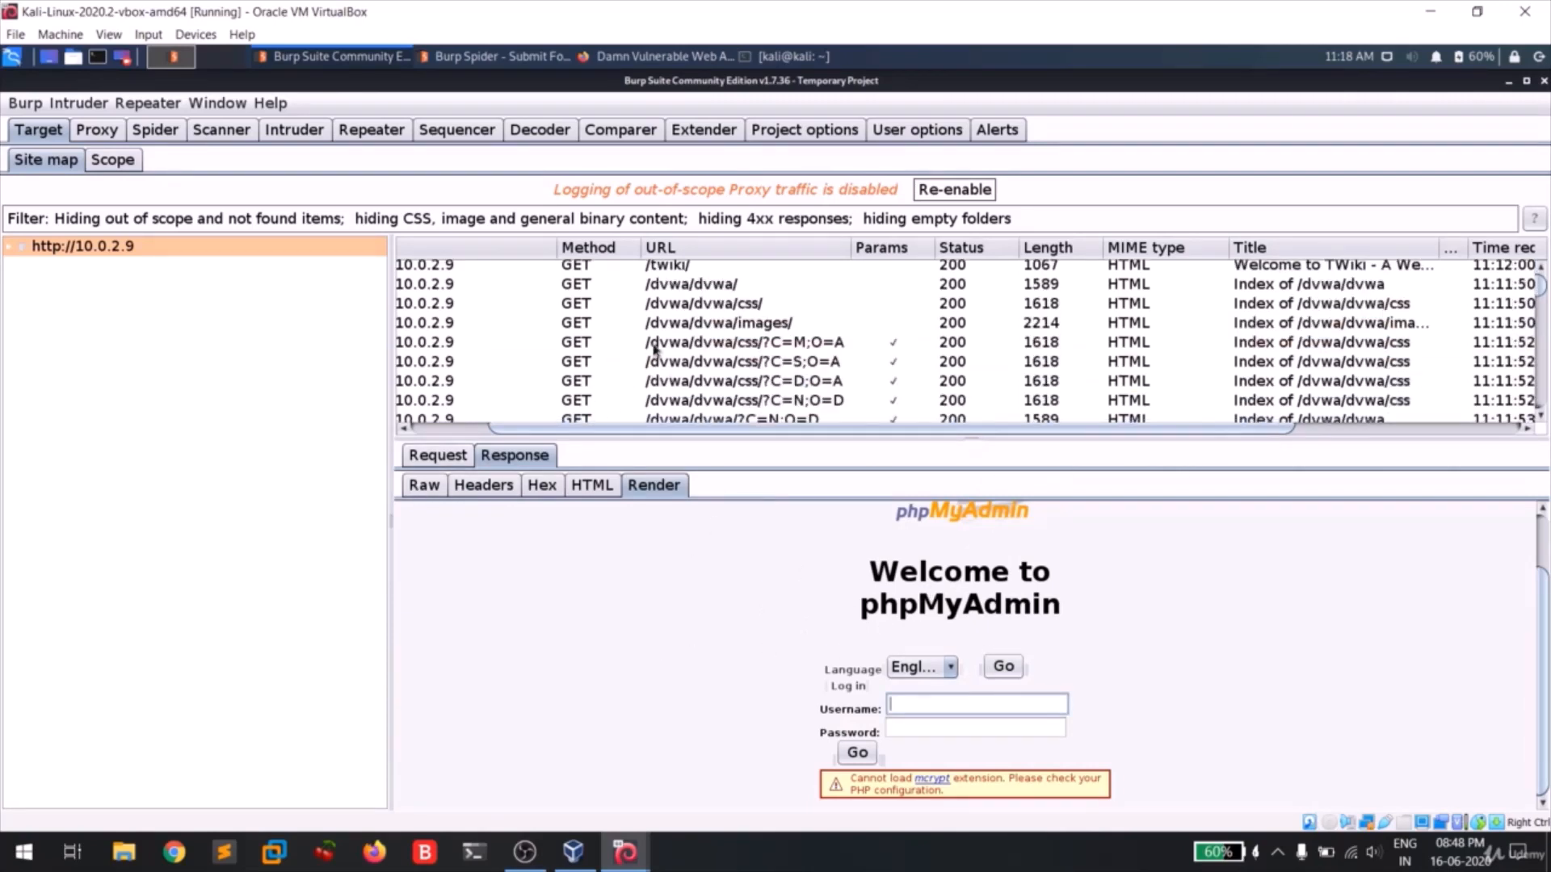
scroll(626, 327, down, 1)
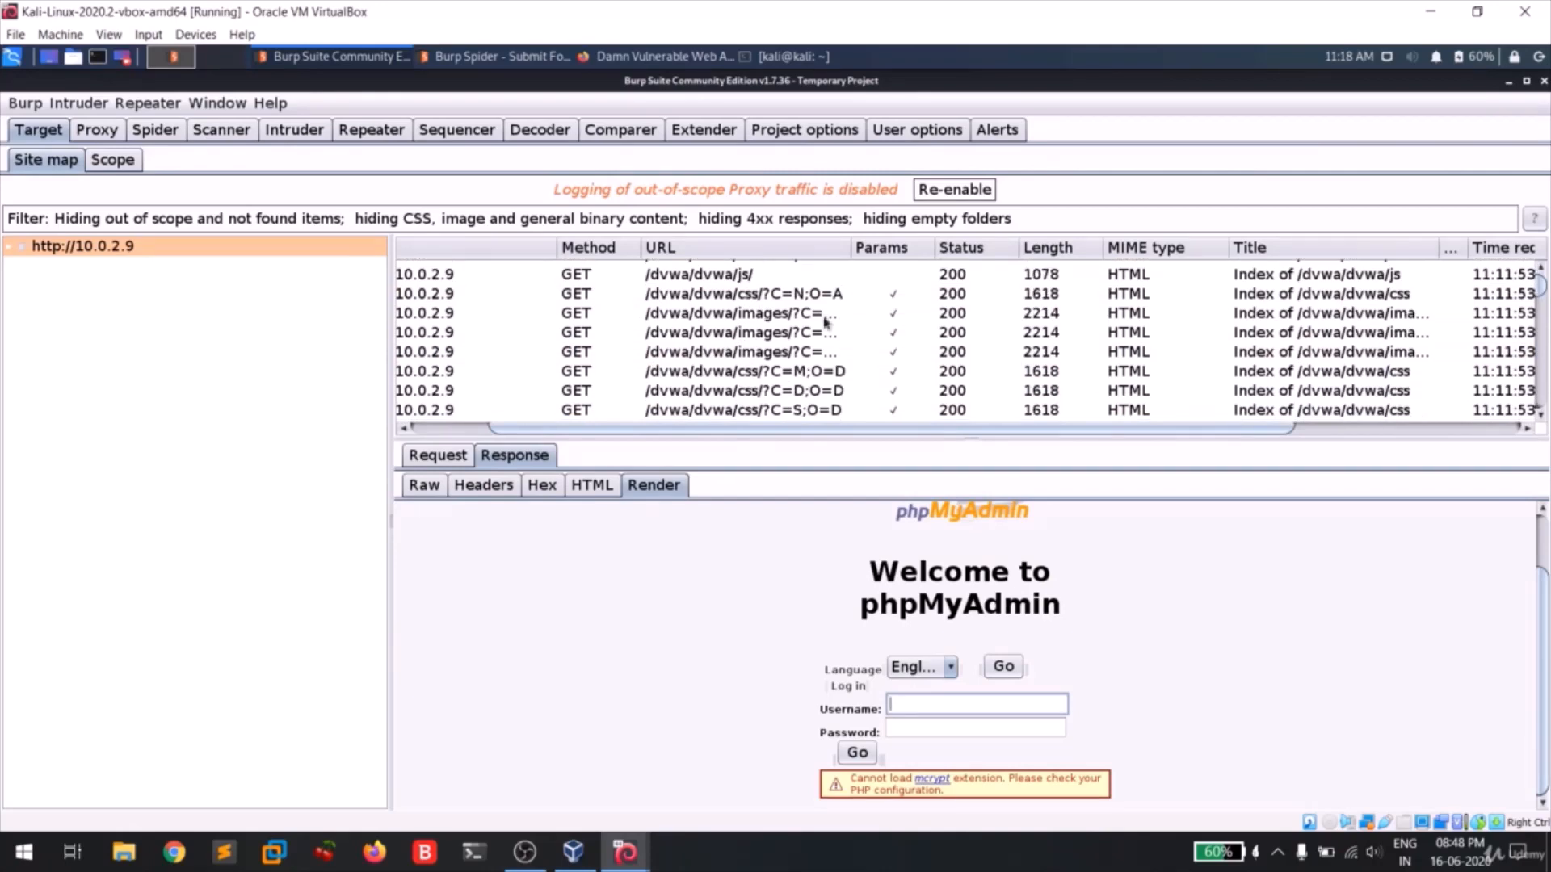
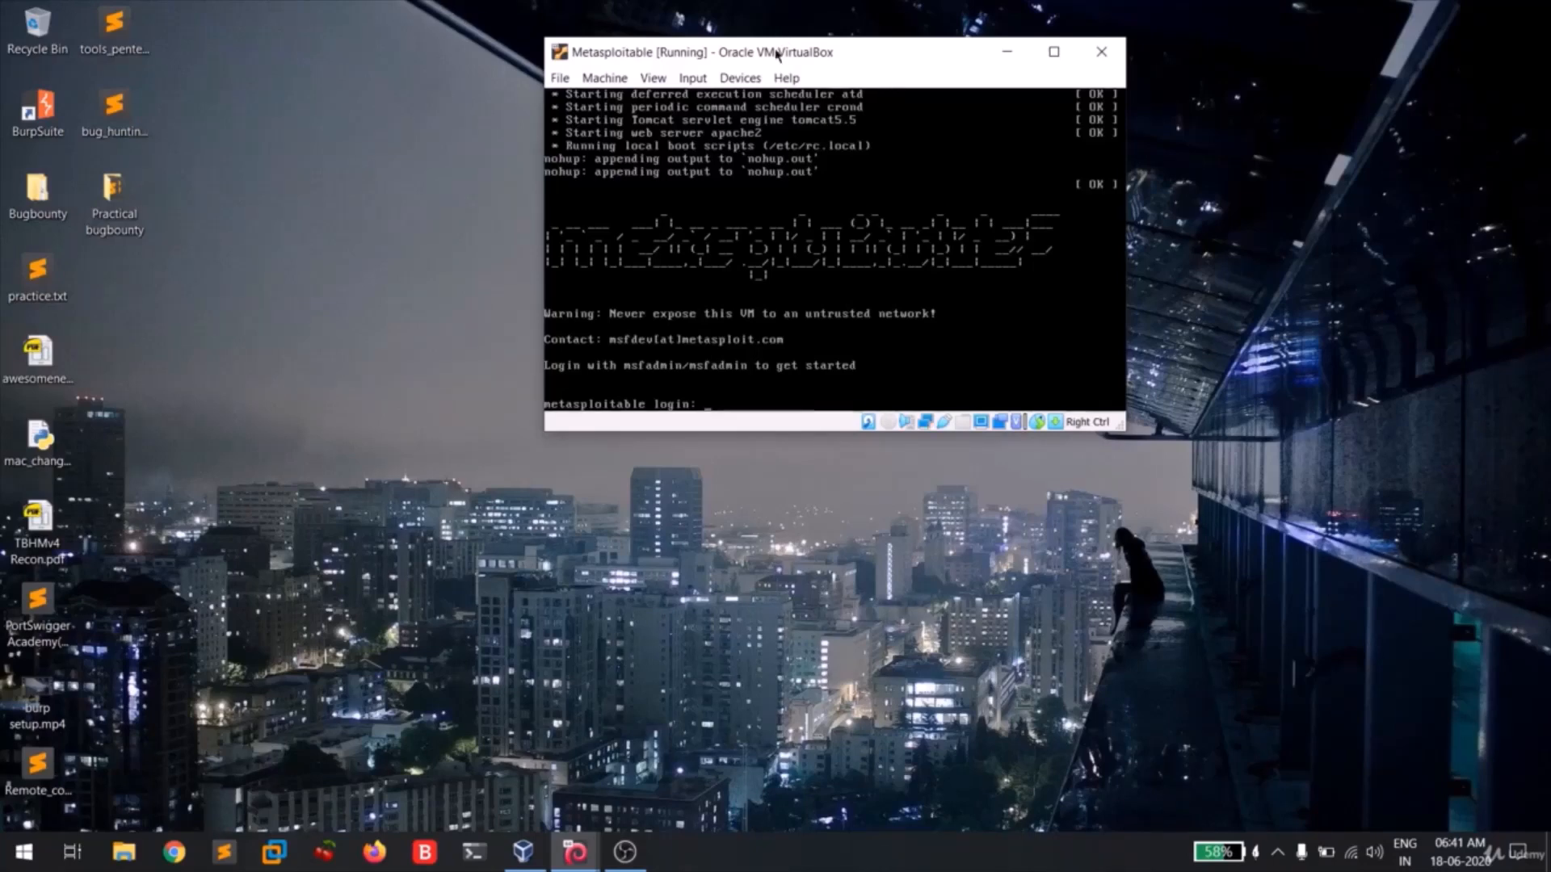
Step: Move the Metasploitable window slightly and switch to the Kali Linux virtual machine
drag(782, 45, 814, 38)
mouse_move(575, 852)
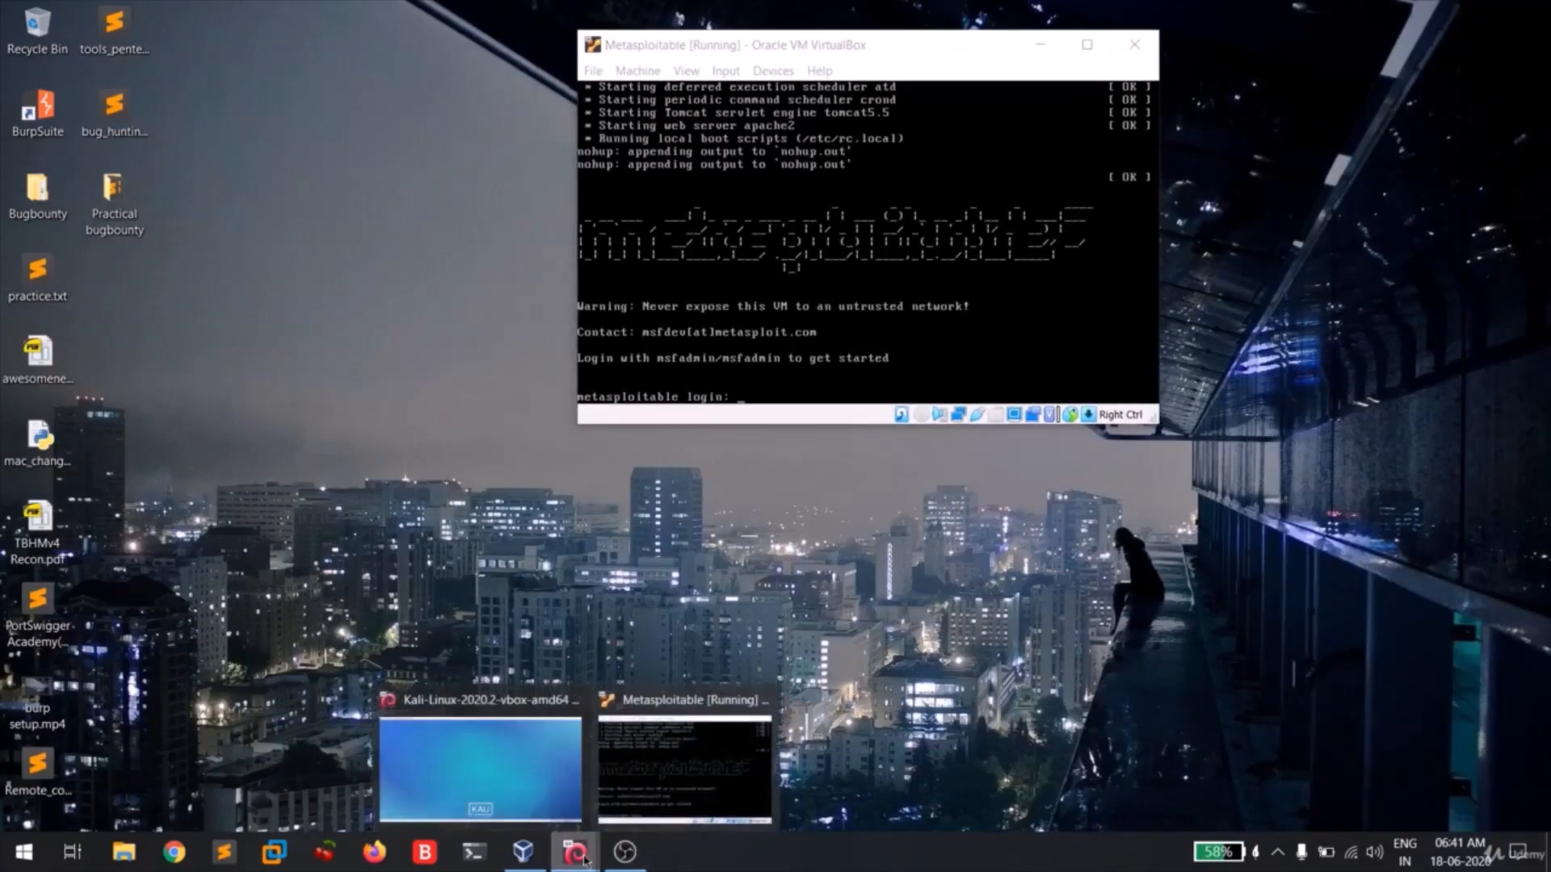
click(483, 771)
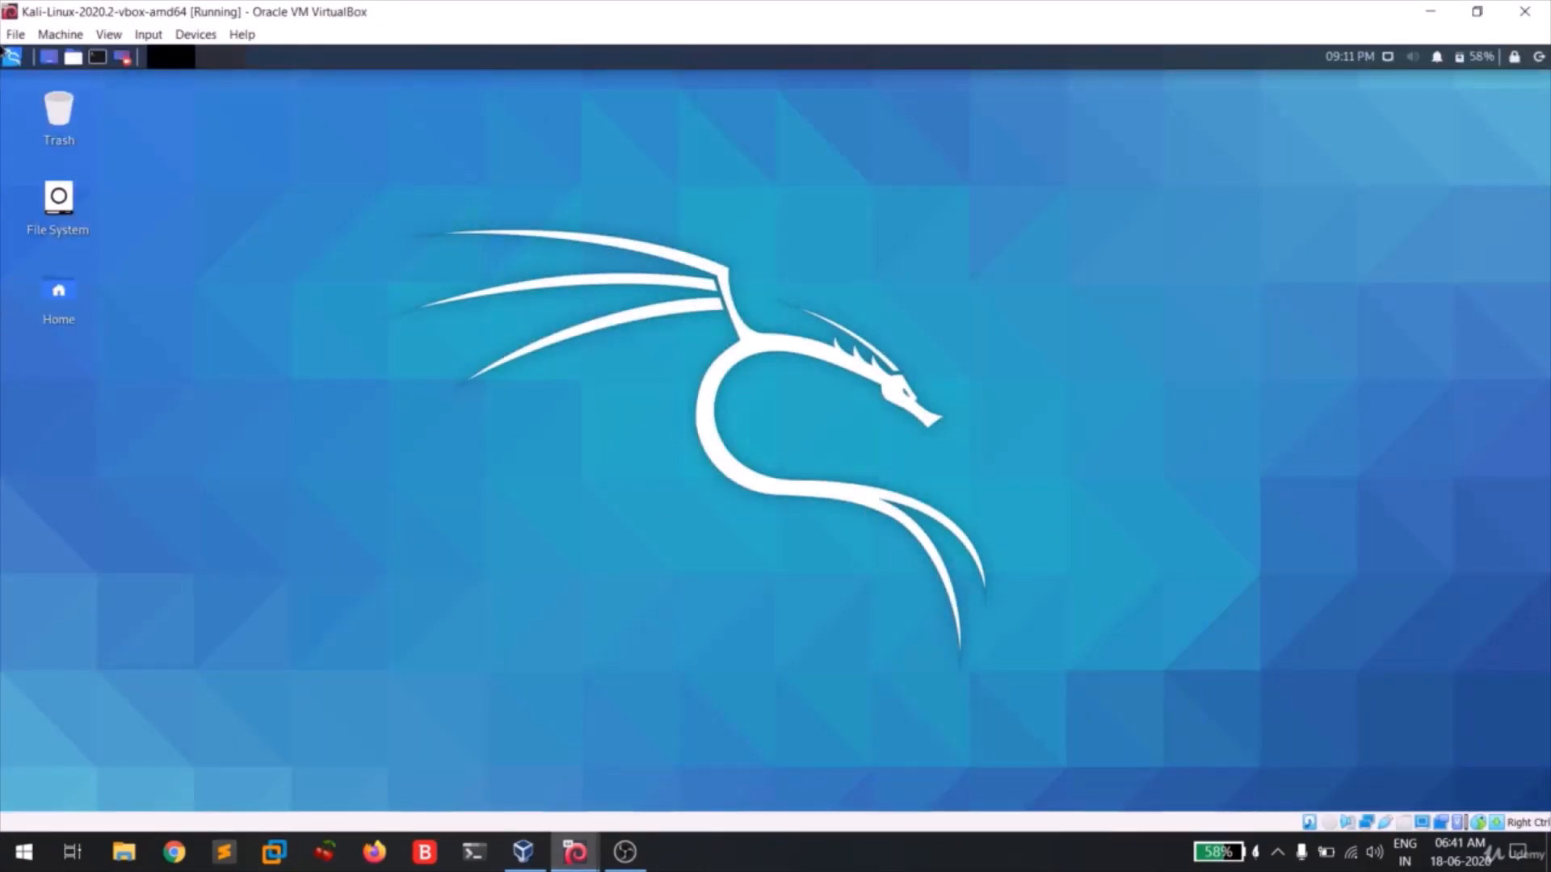
Step: Find "burp" among the Kali applications, launch Burp Suite and accept the Java version notice
click(11, 58)
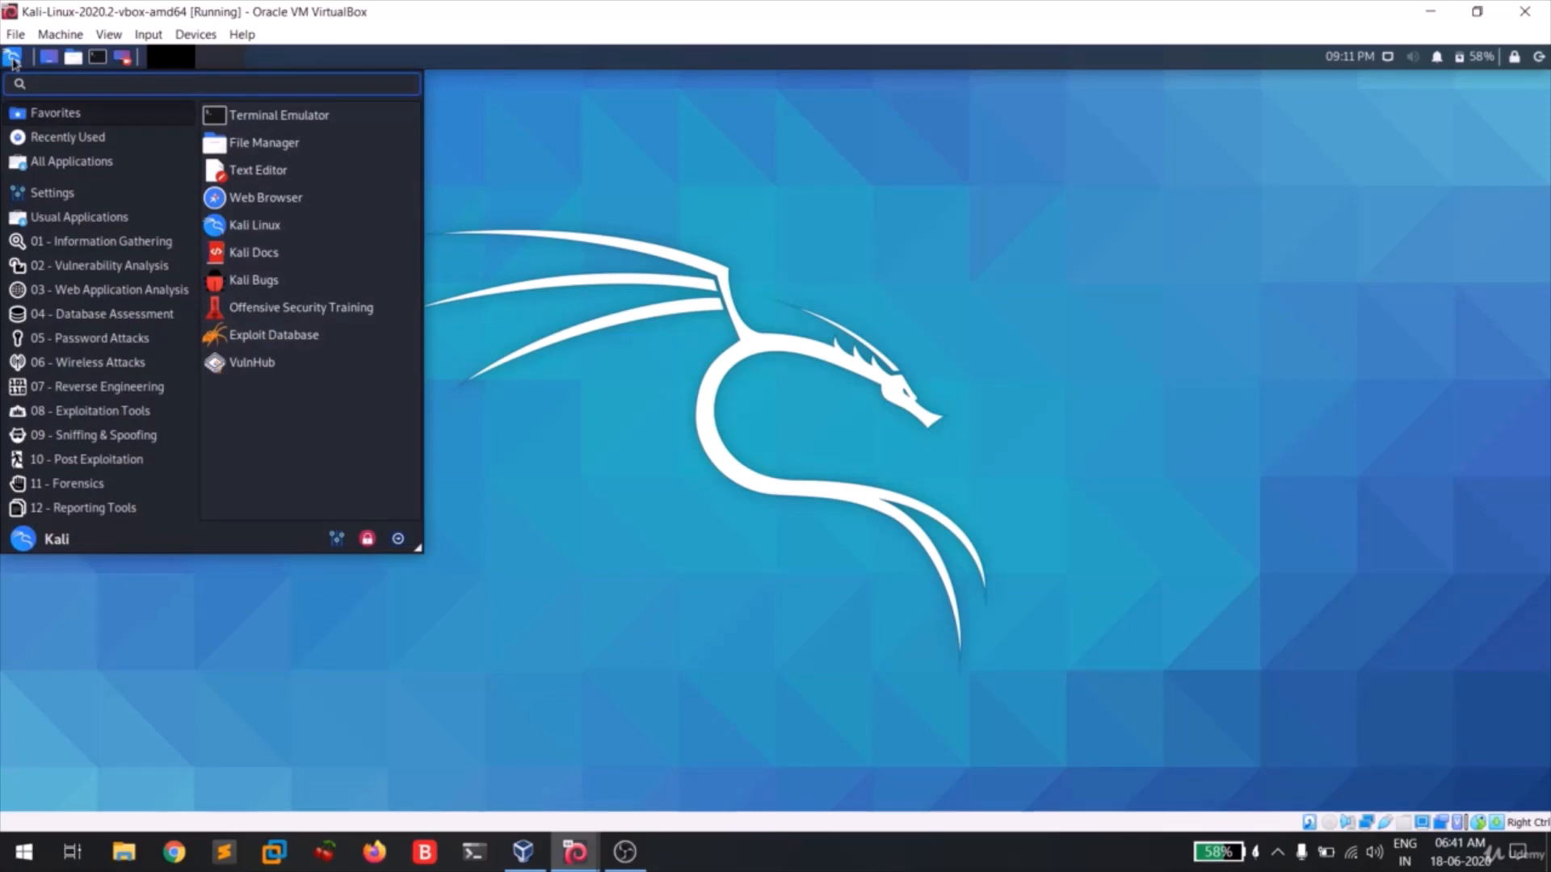
text(burp)
key(Return)
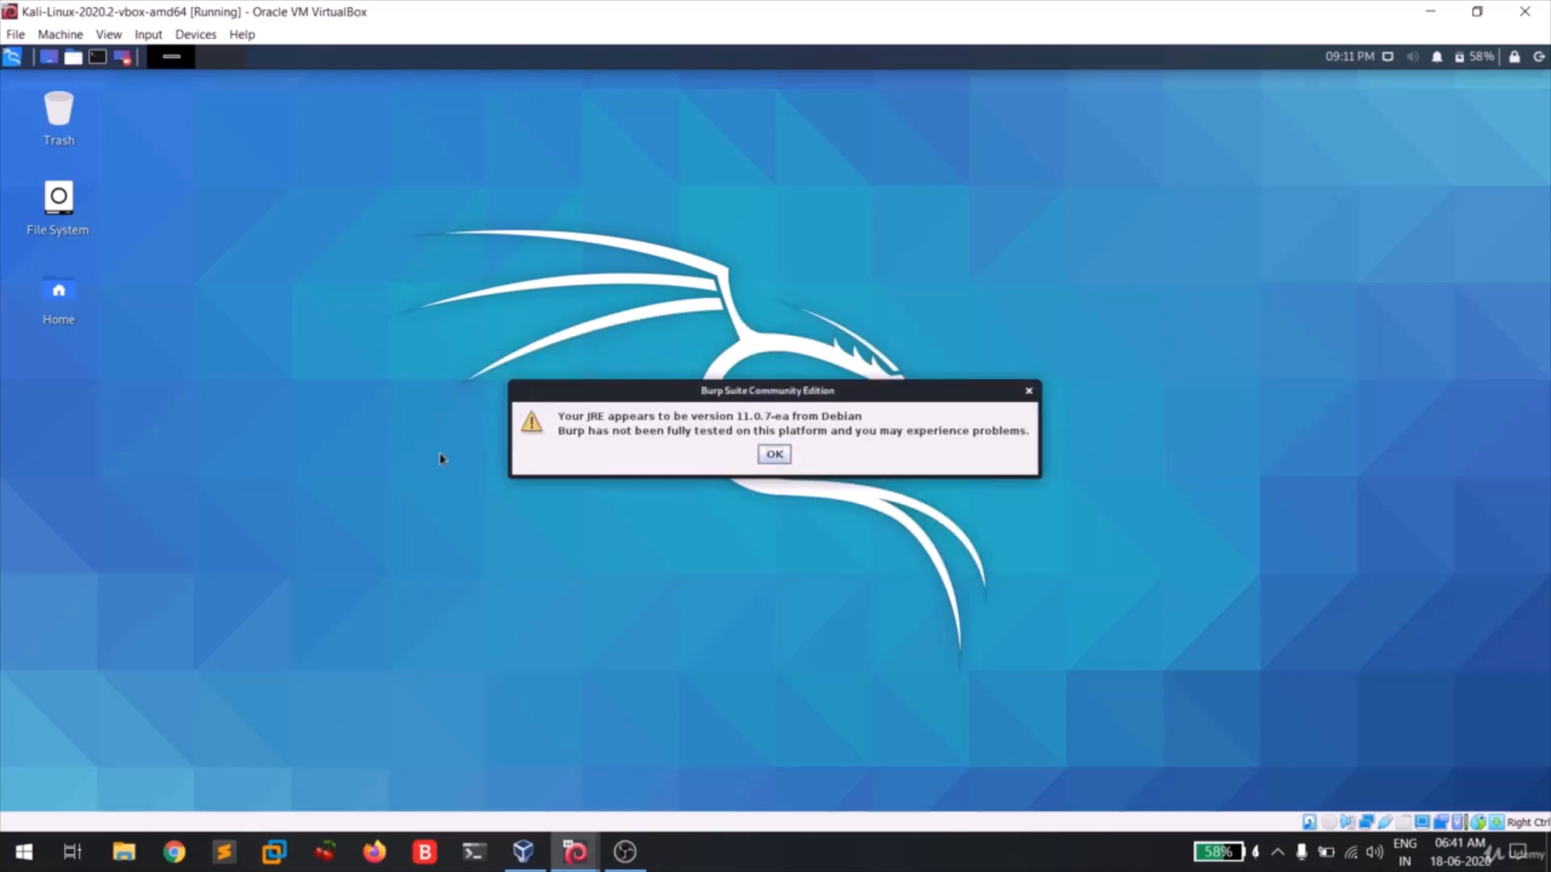
click(768, 453)
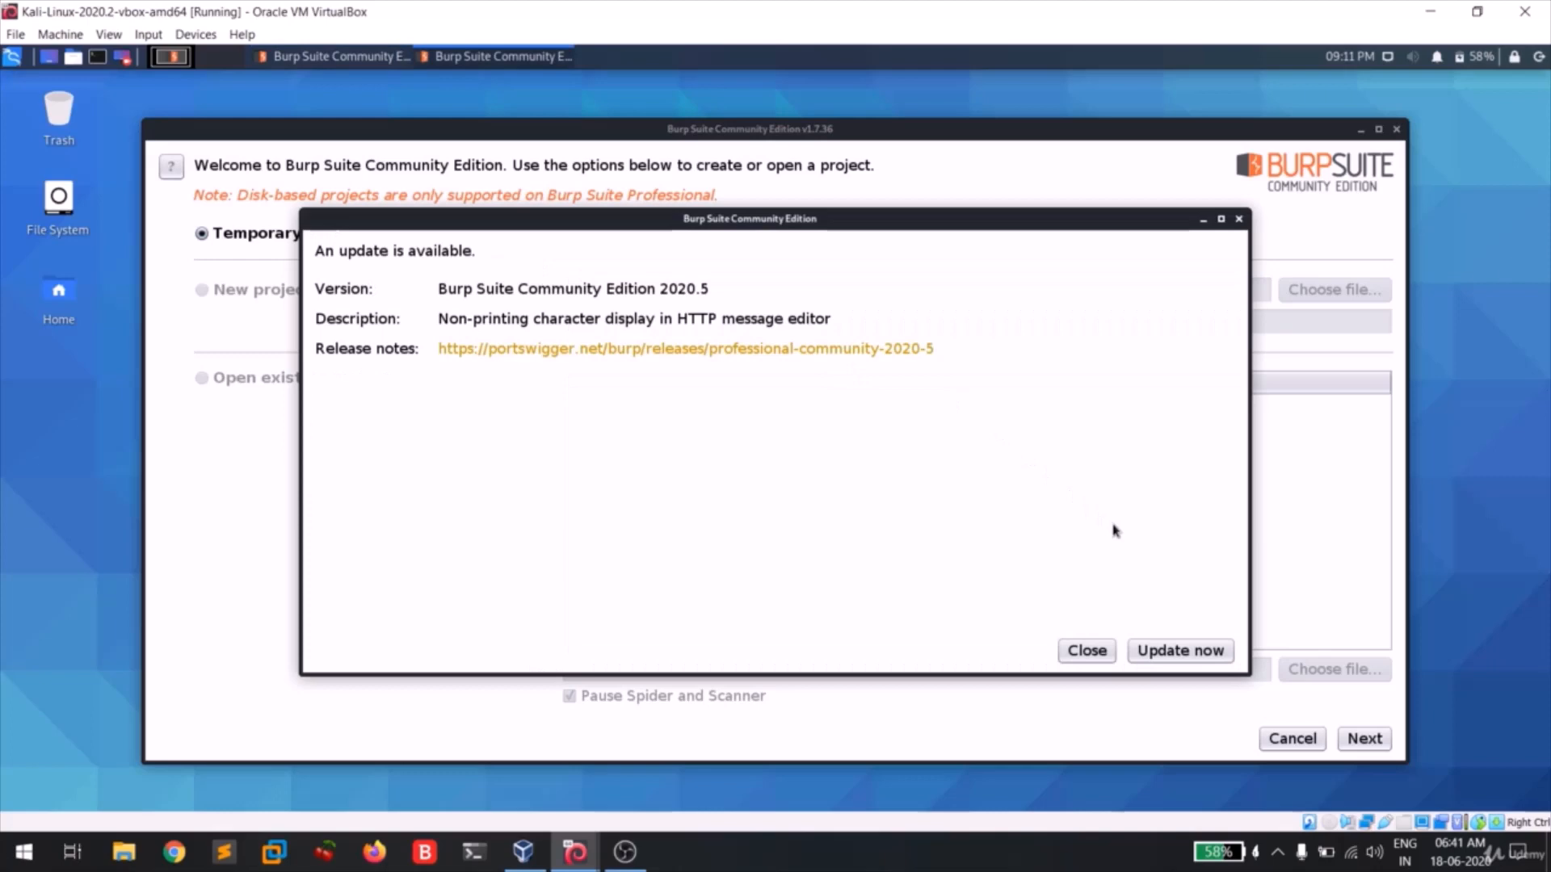
Step: Dismiss the update notice, start a temporary project with Burp defaults, and maximize the project window
click(1097, 653)
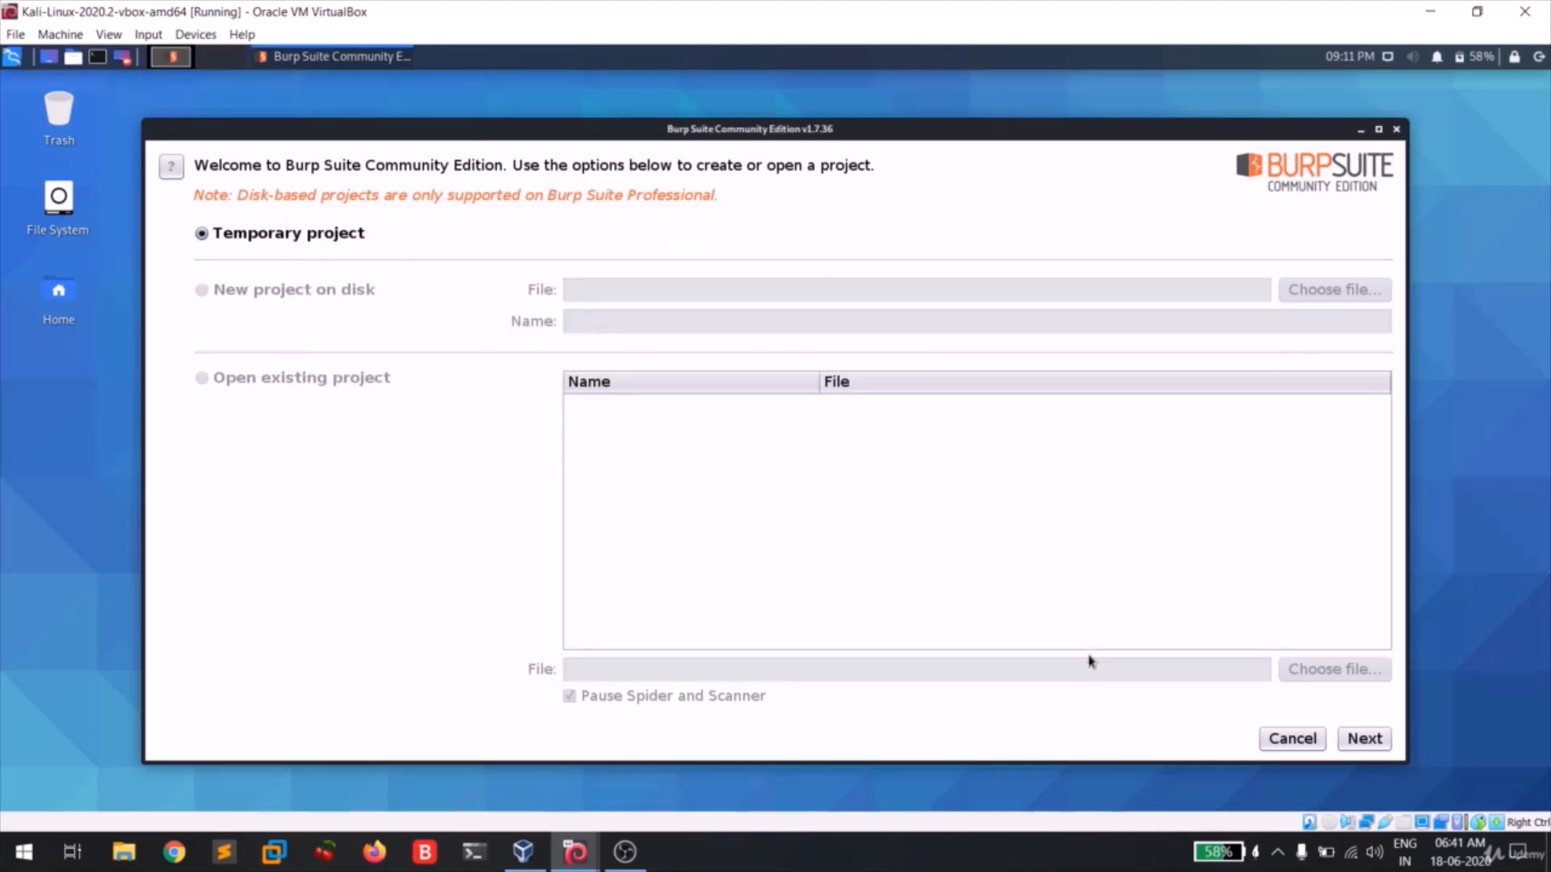
click(1360, 735)
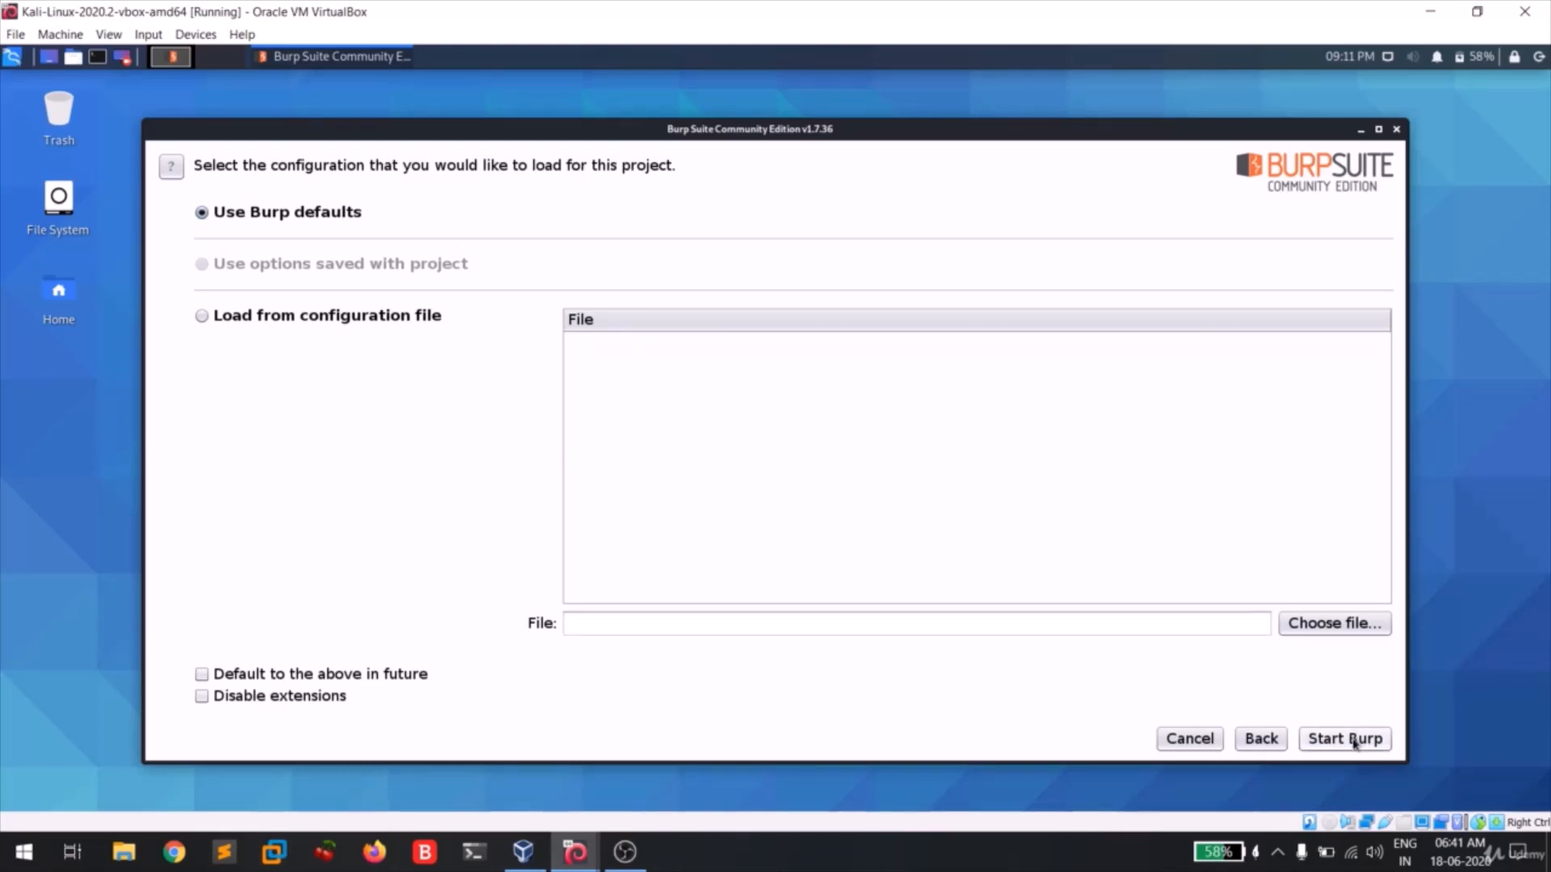
click(1354, 741)
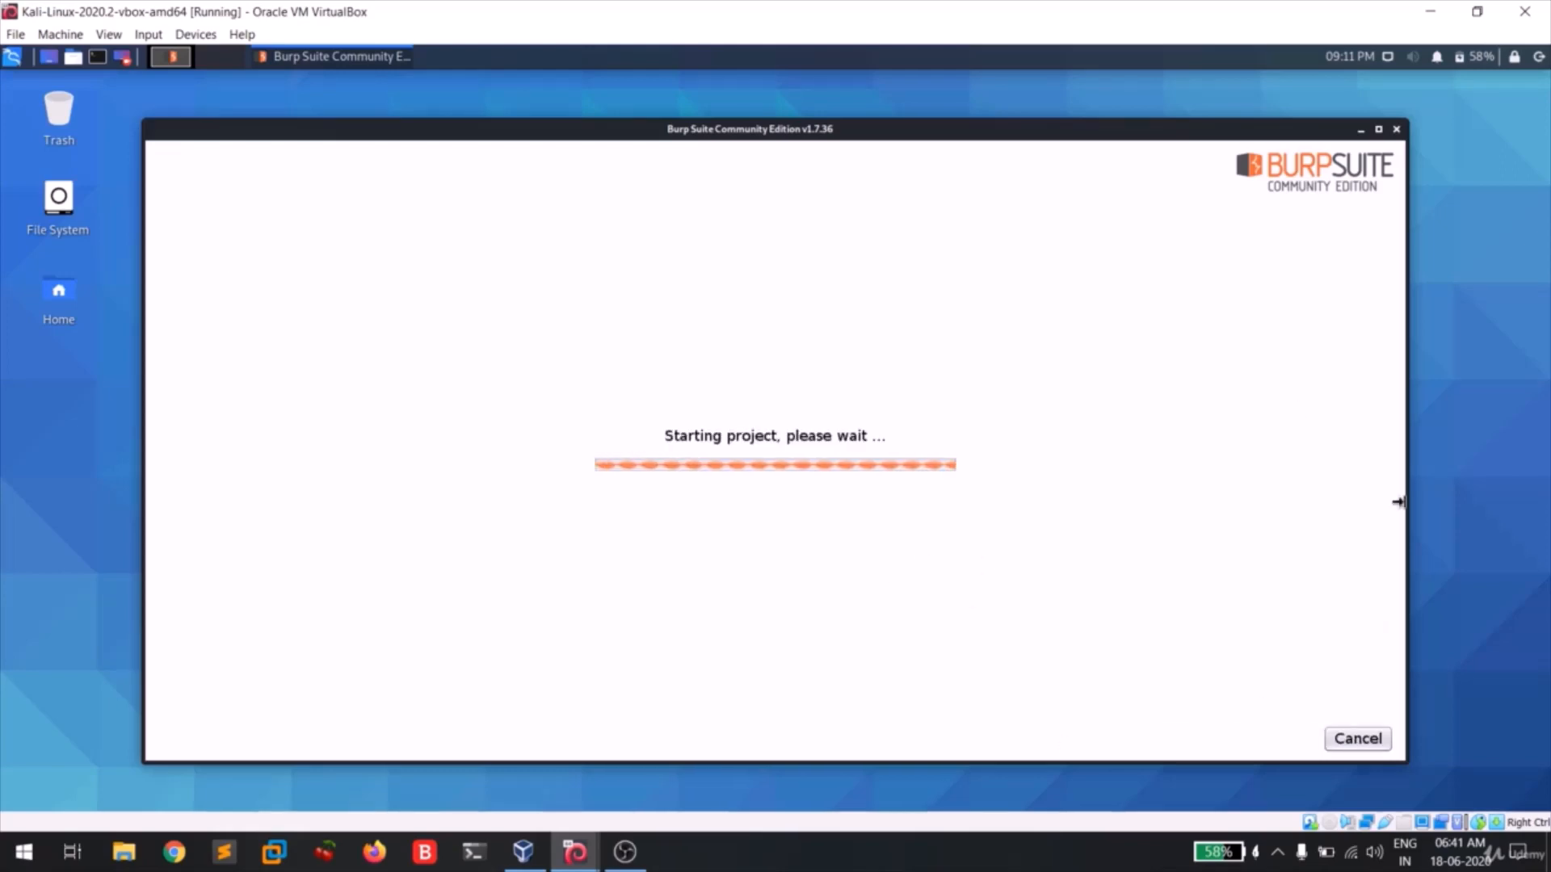
click(20, 65)
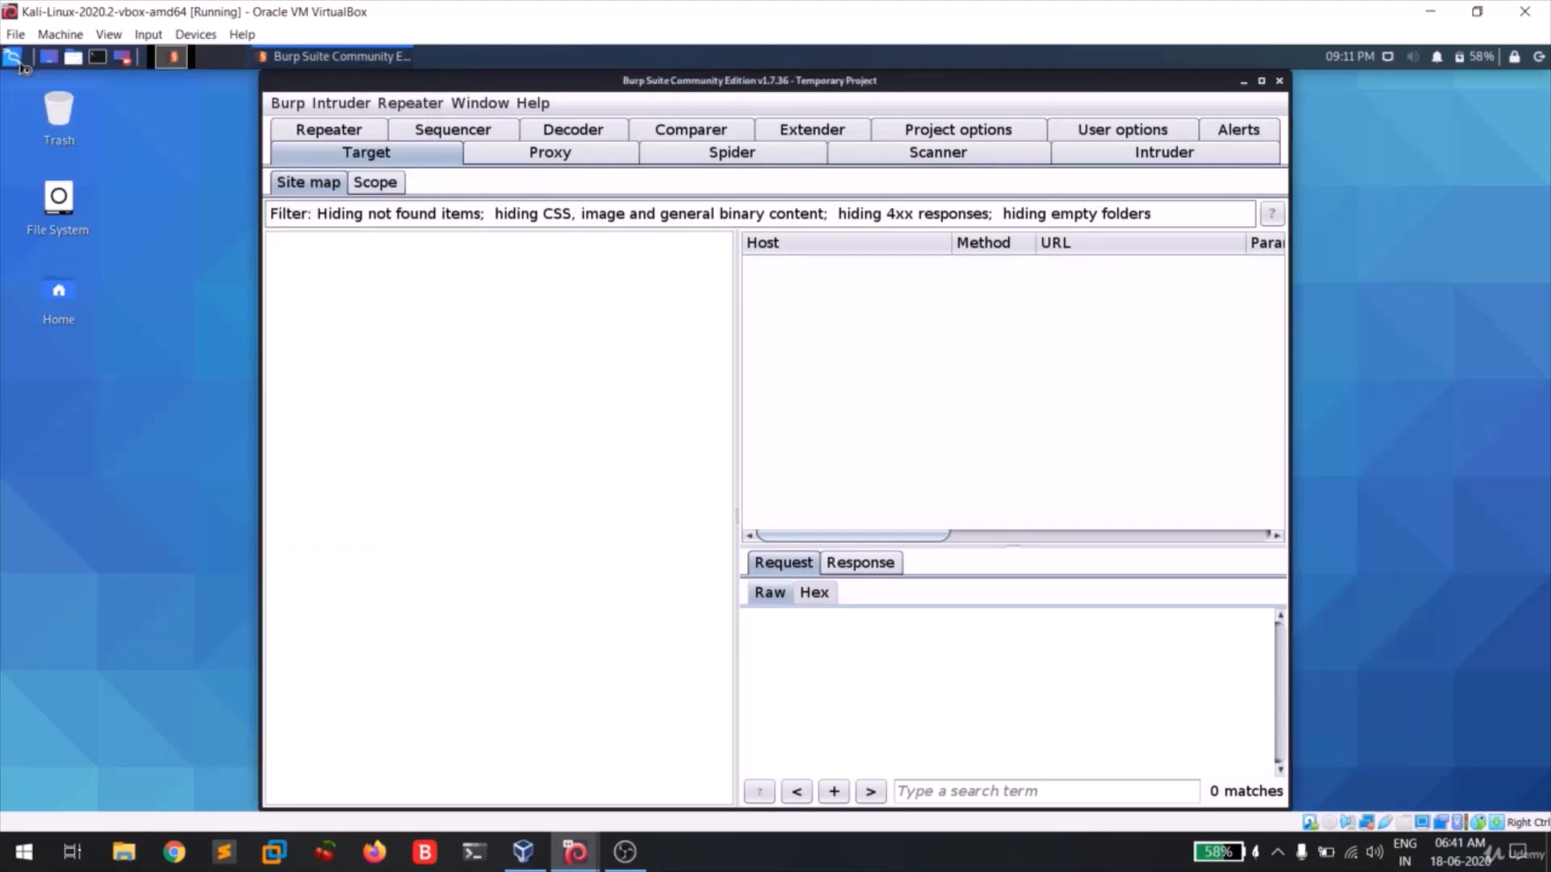
click(1262, 82)
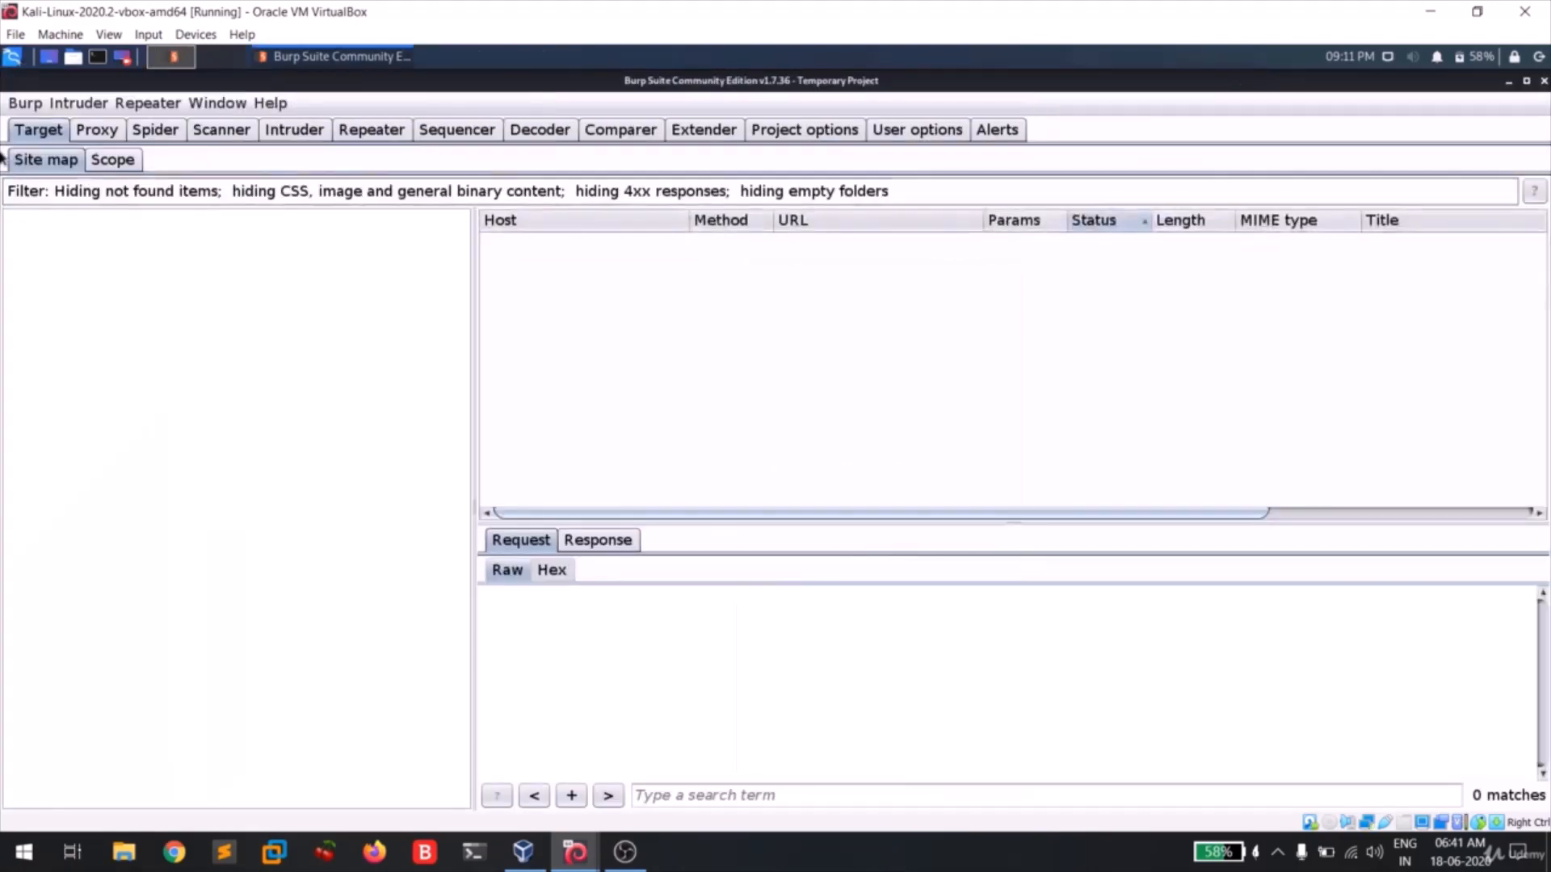
Step: Open Firefox and a terminal, move the terminal nearer the middle of the desktop, and enlarge its text
click(97, 59)
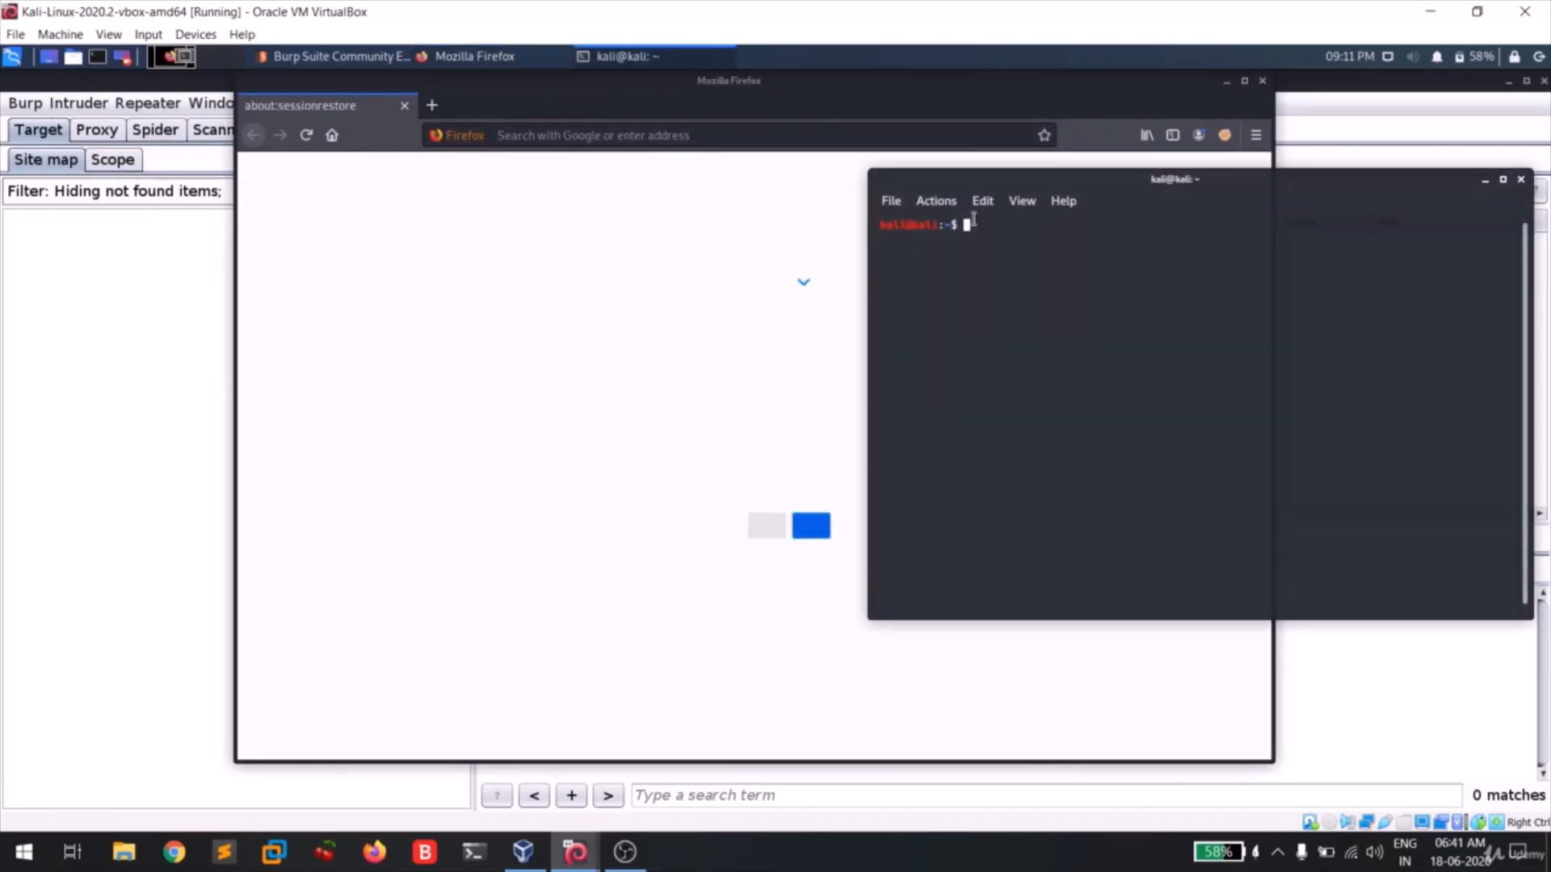
drag(1211, 180, 934, 262)
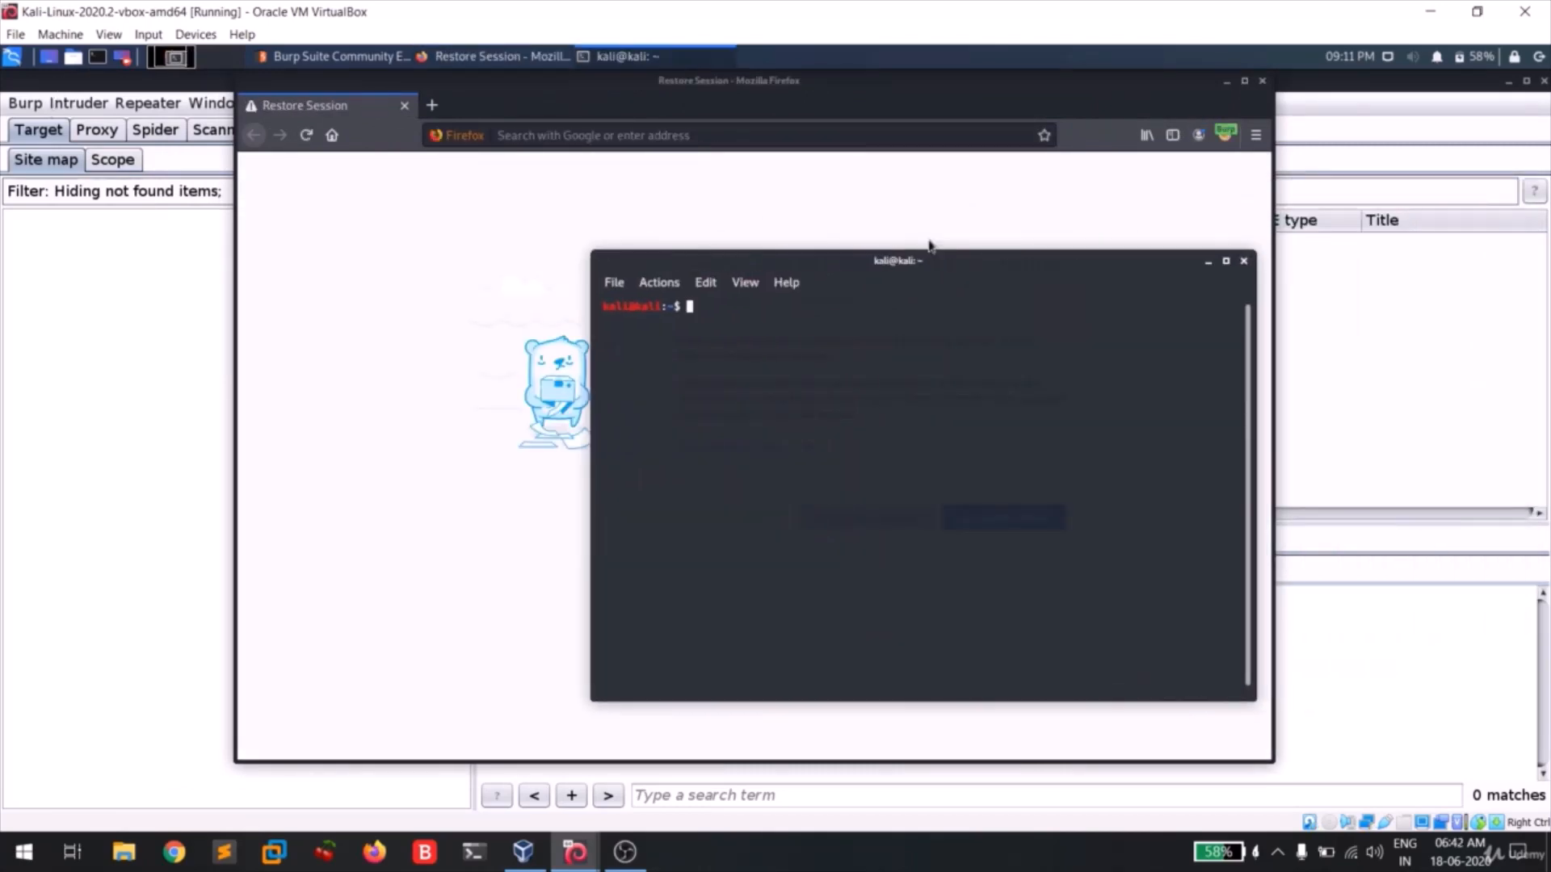
key(ctrl+plus)
key(ctrl+plus)
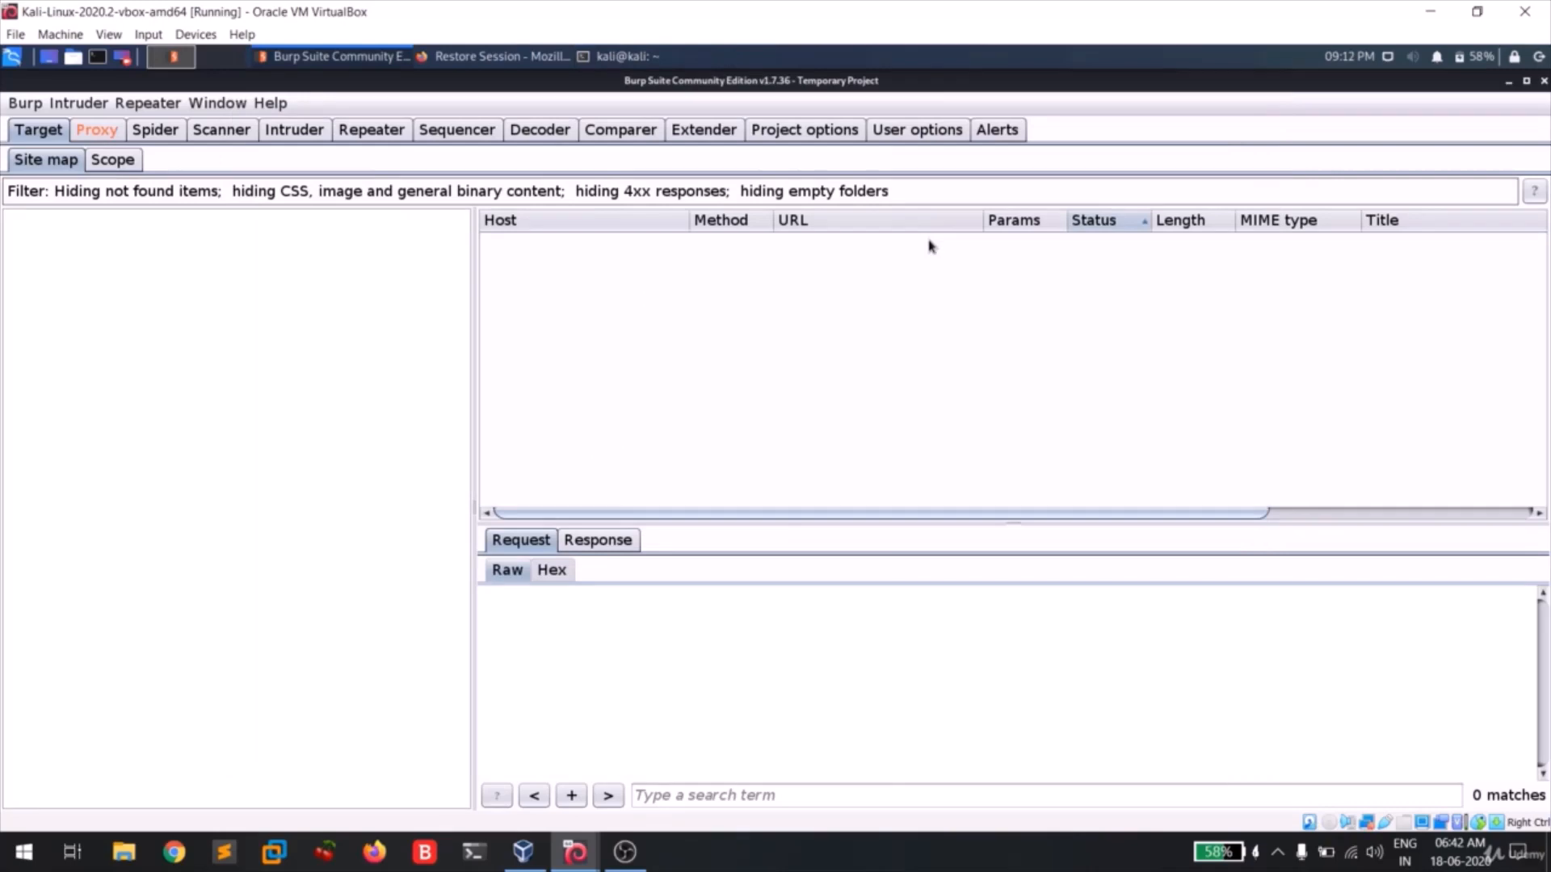
click(618, 55)
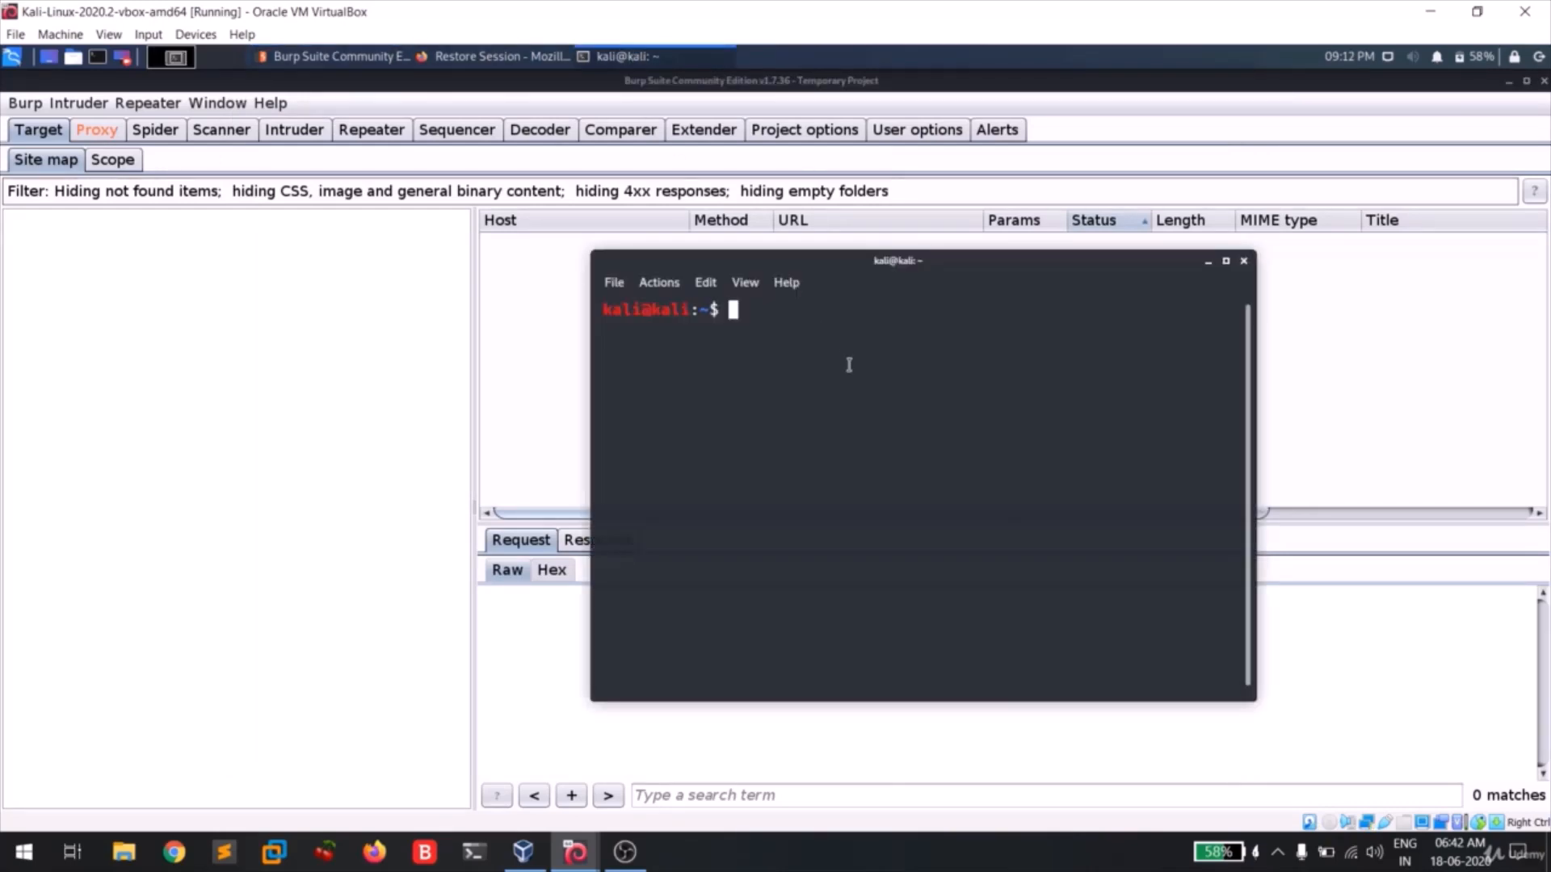
key(ctrl+plus)
key(ctrl+plus)
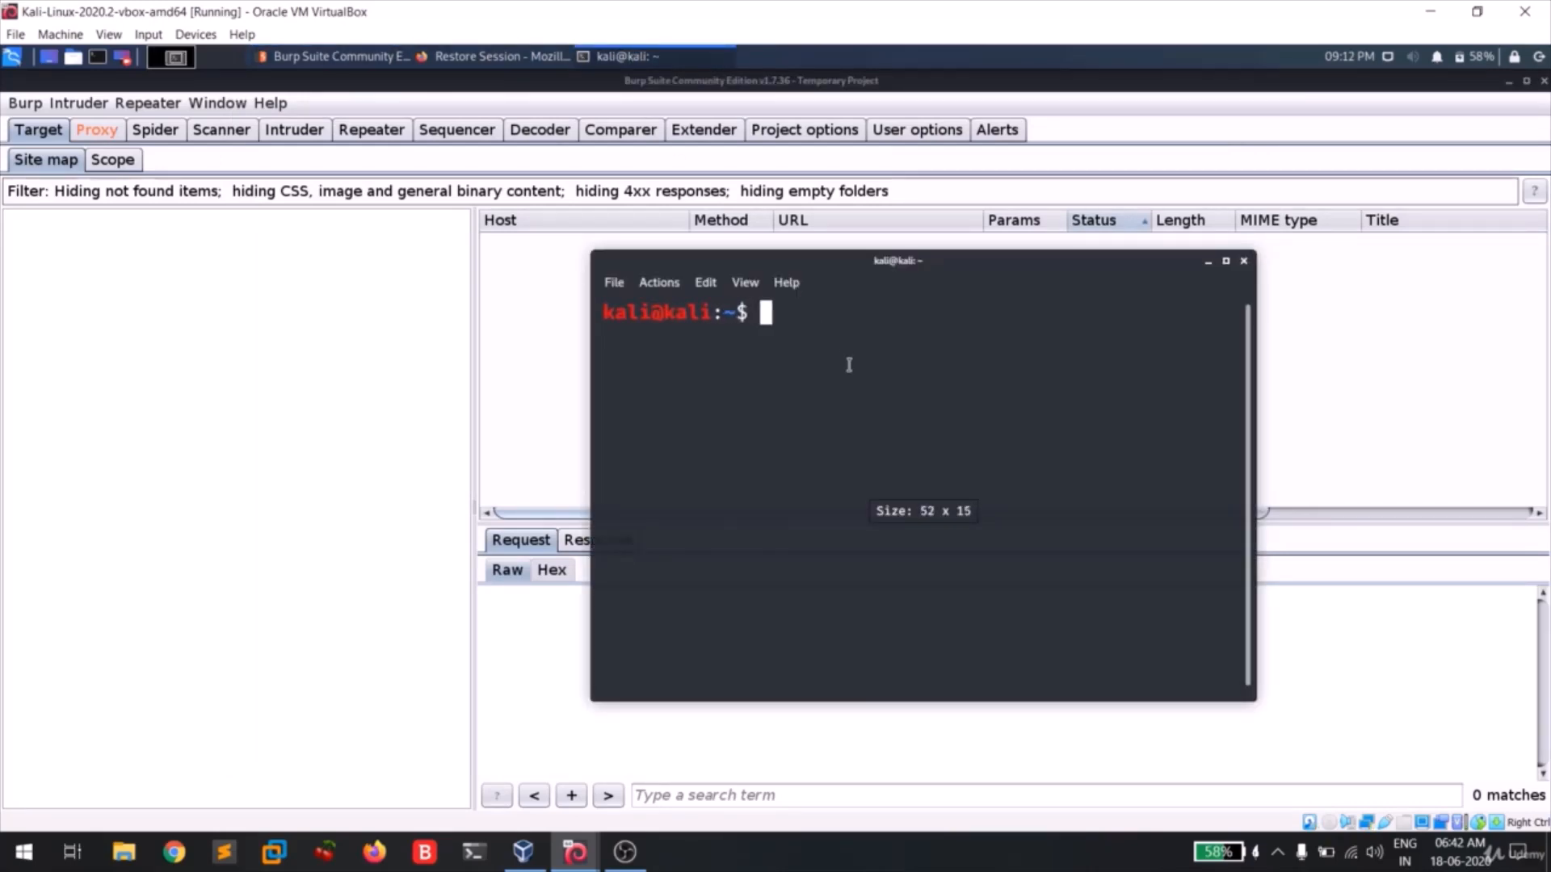
Step: Scan the local network with "sudo arp-scan -l", entering the sudo password when asked
text(sudo)
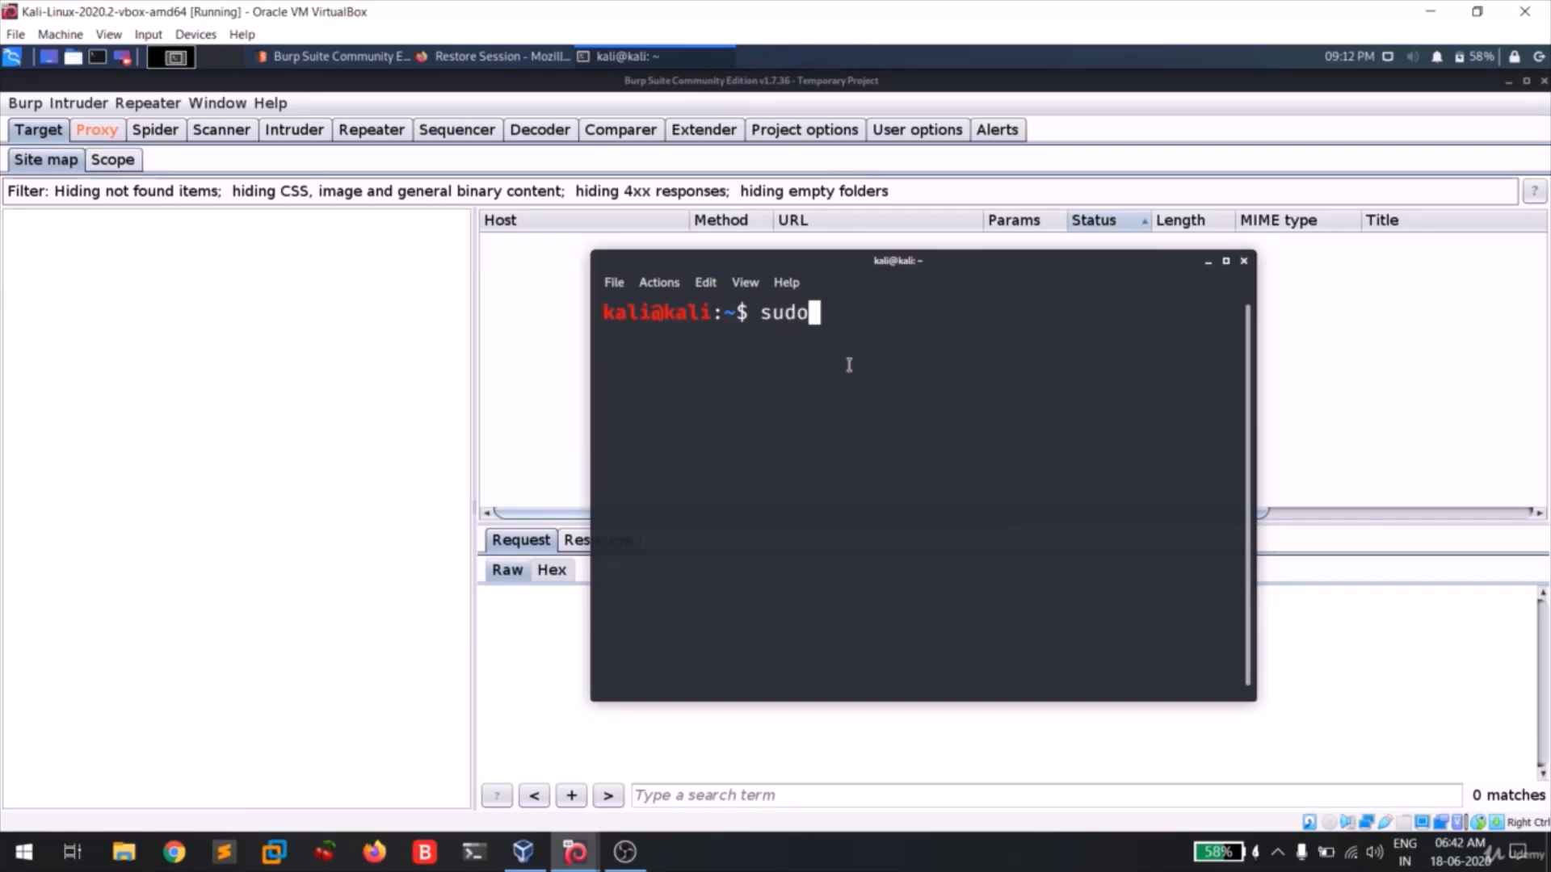
text( arp-sca)
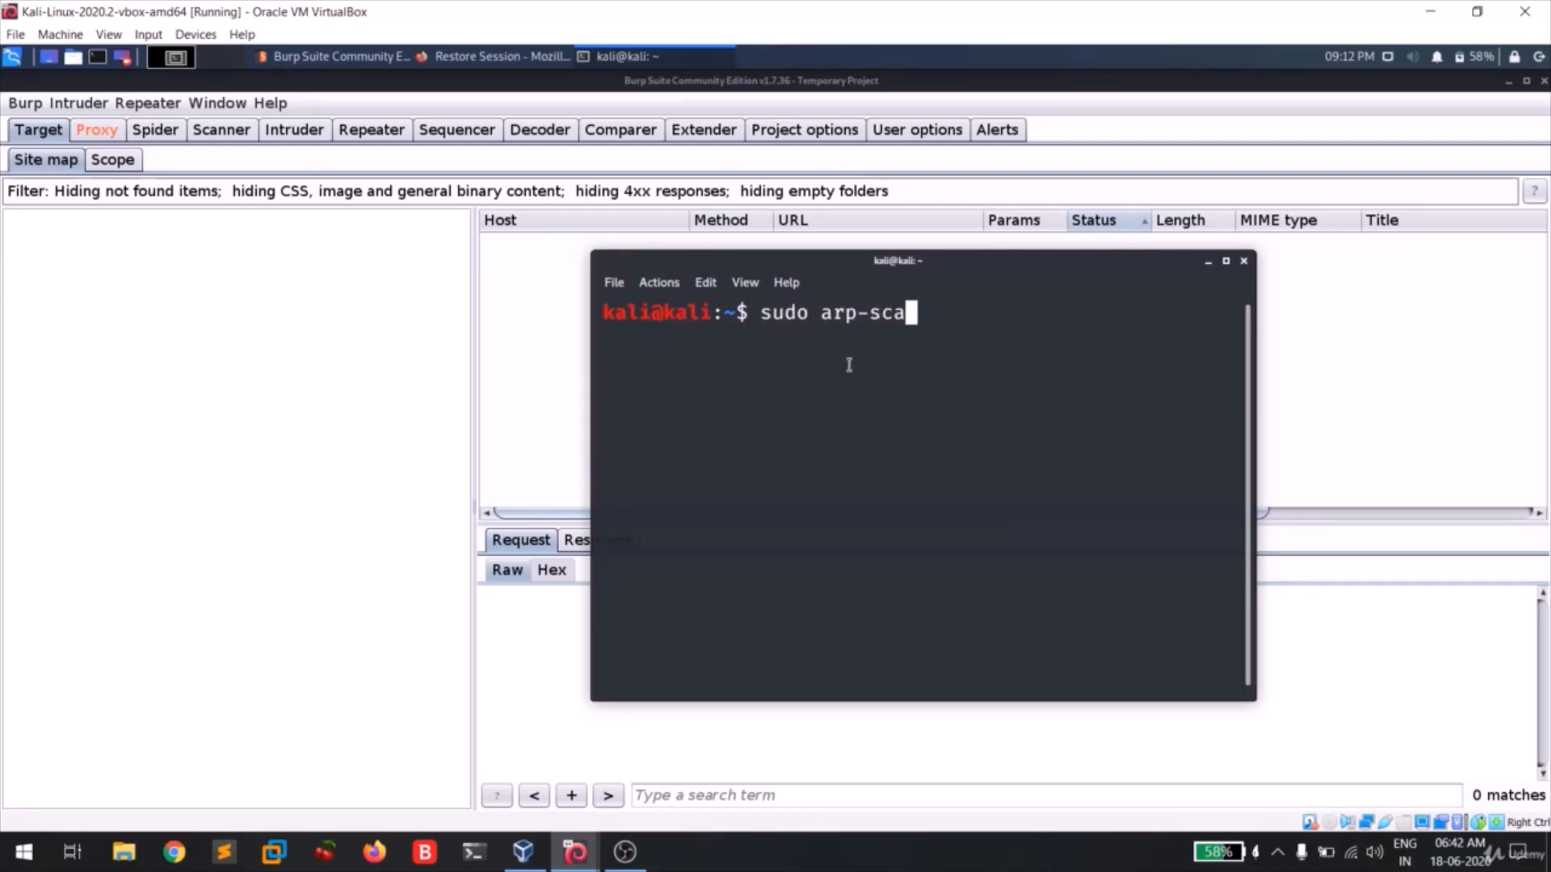
text(n -l)
key(BackSpace)
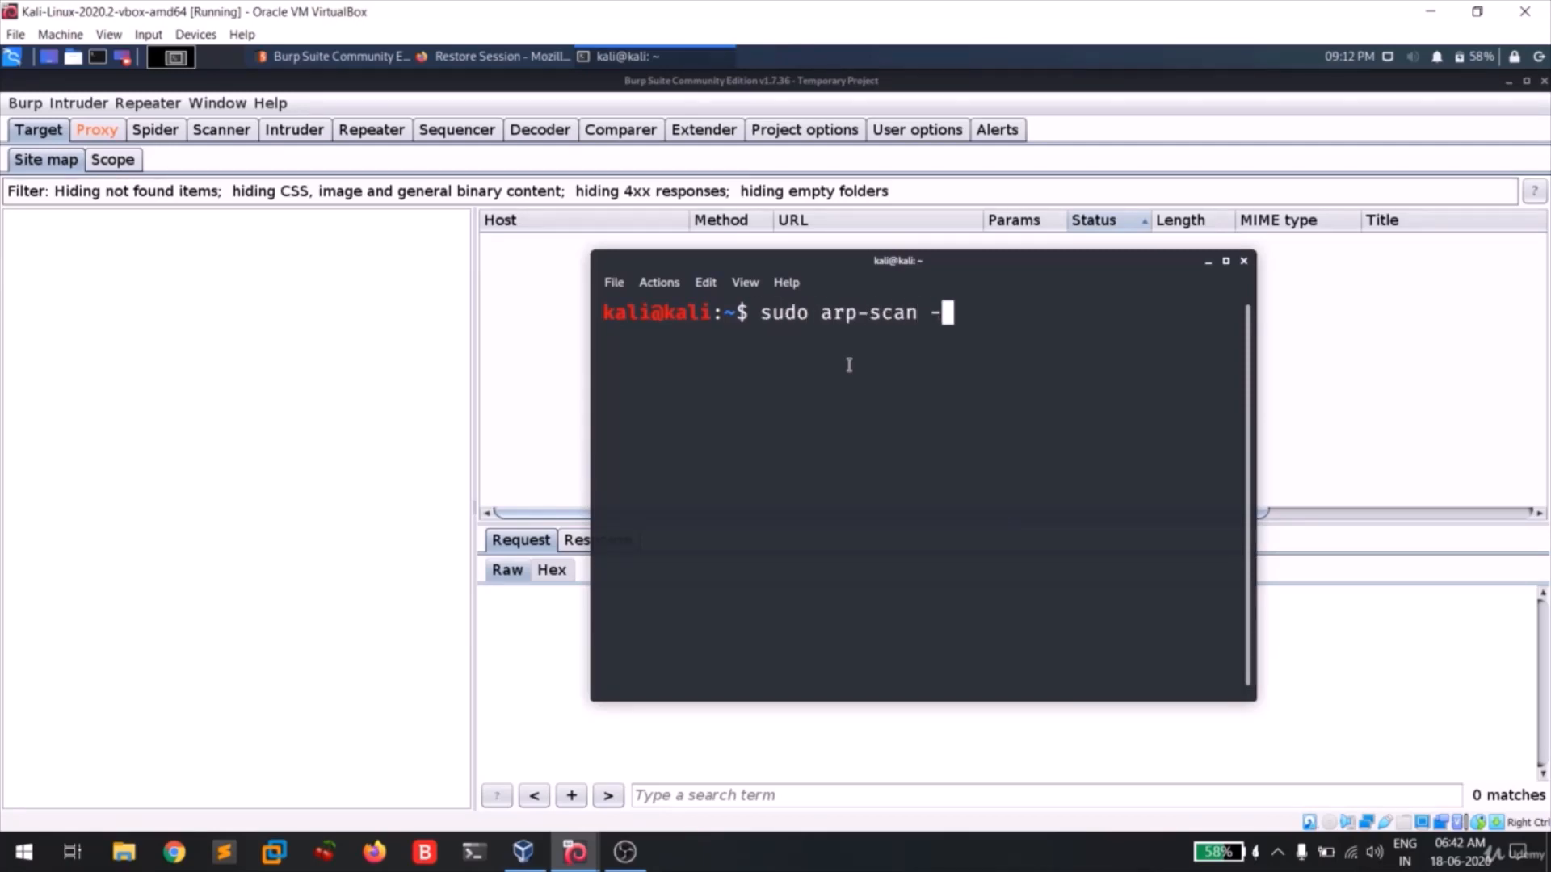
text(l)
key(Return)
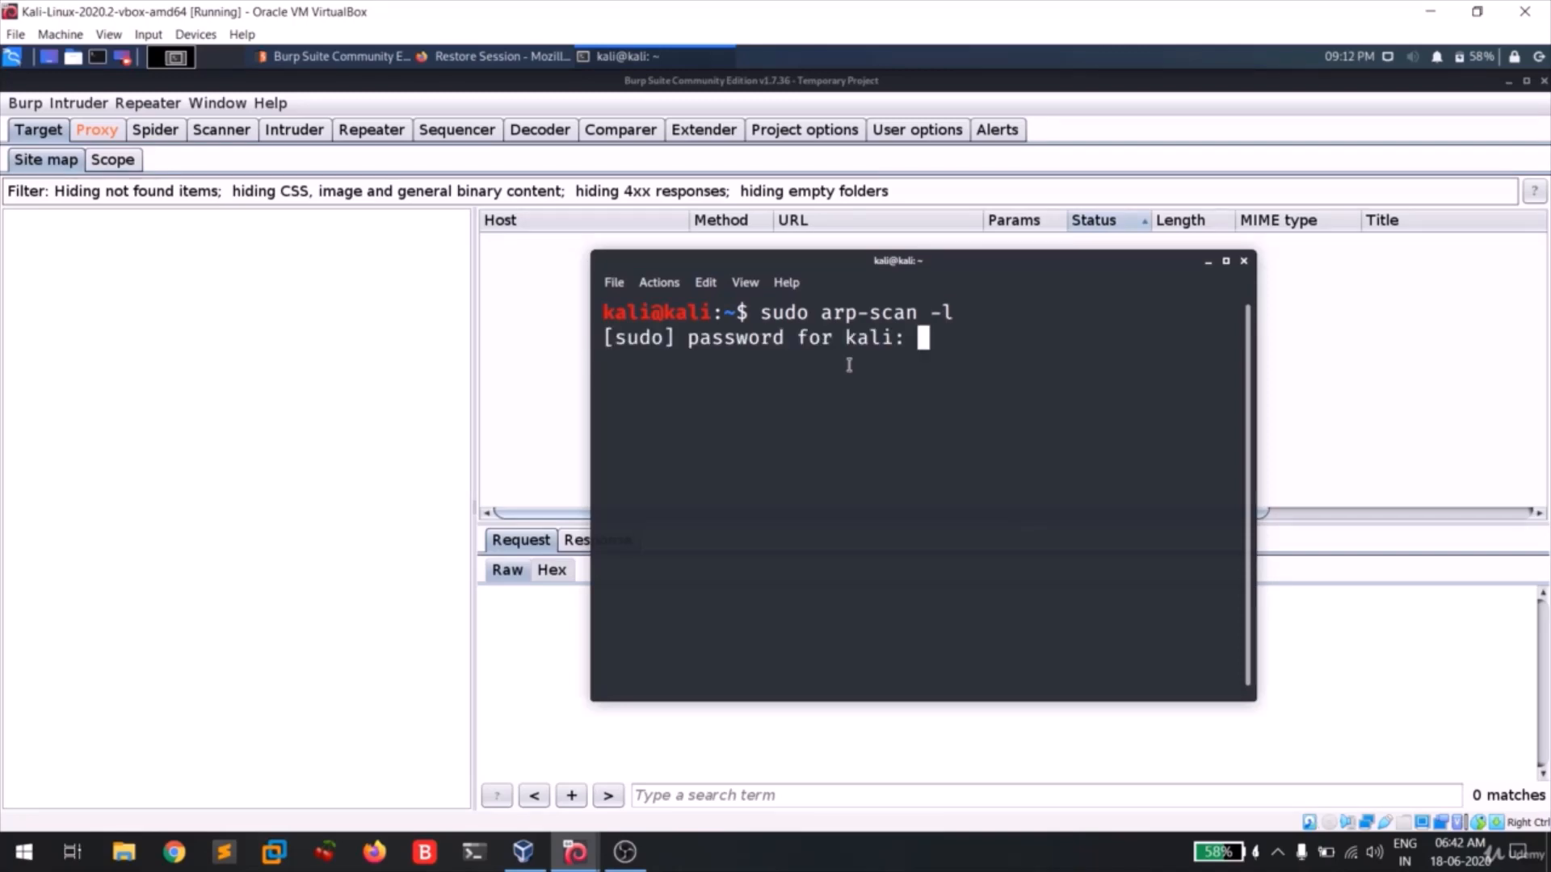
key(Return)
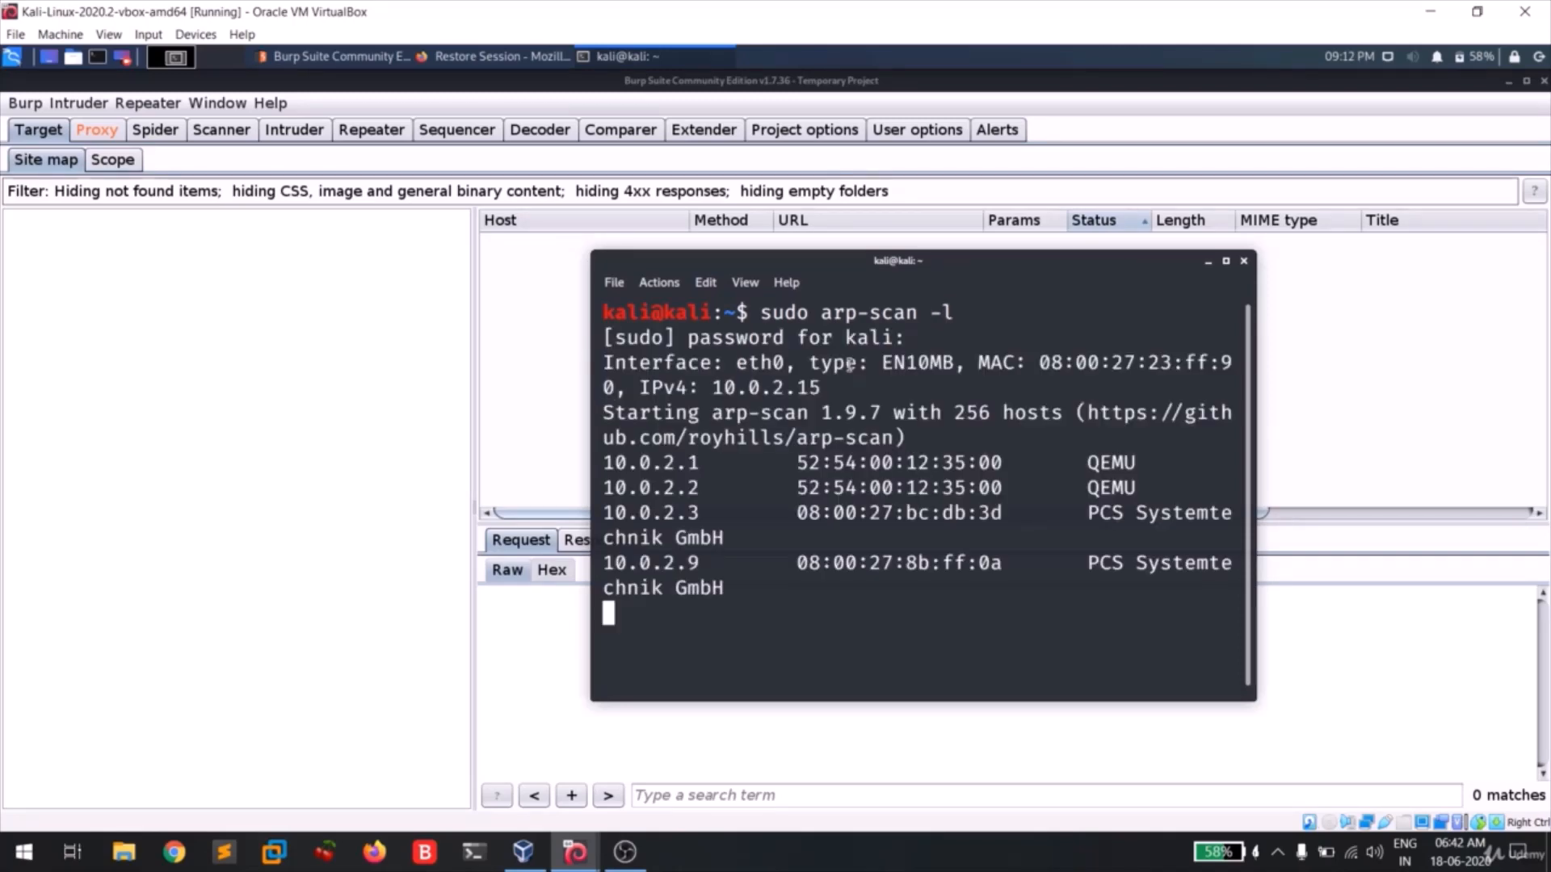
Step: Copy the address 10.0.2.9 from the scan output and close the terminal
double_click(664, 563)
right_click(665, 571)
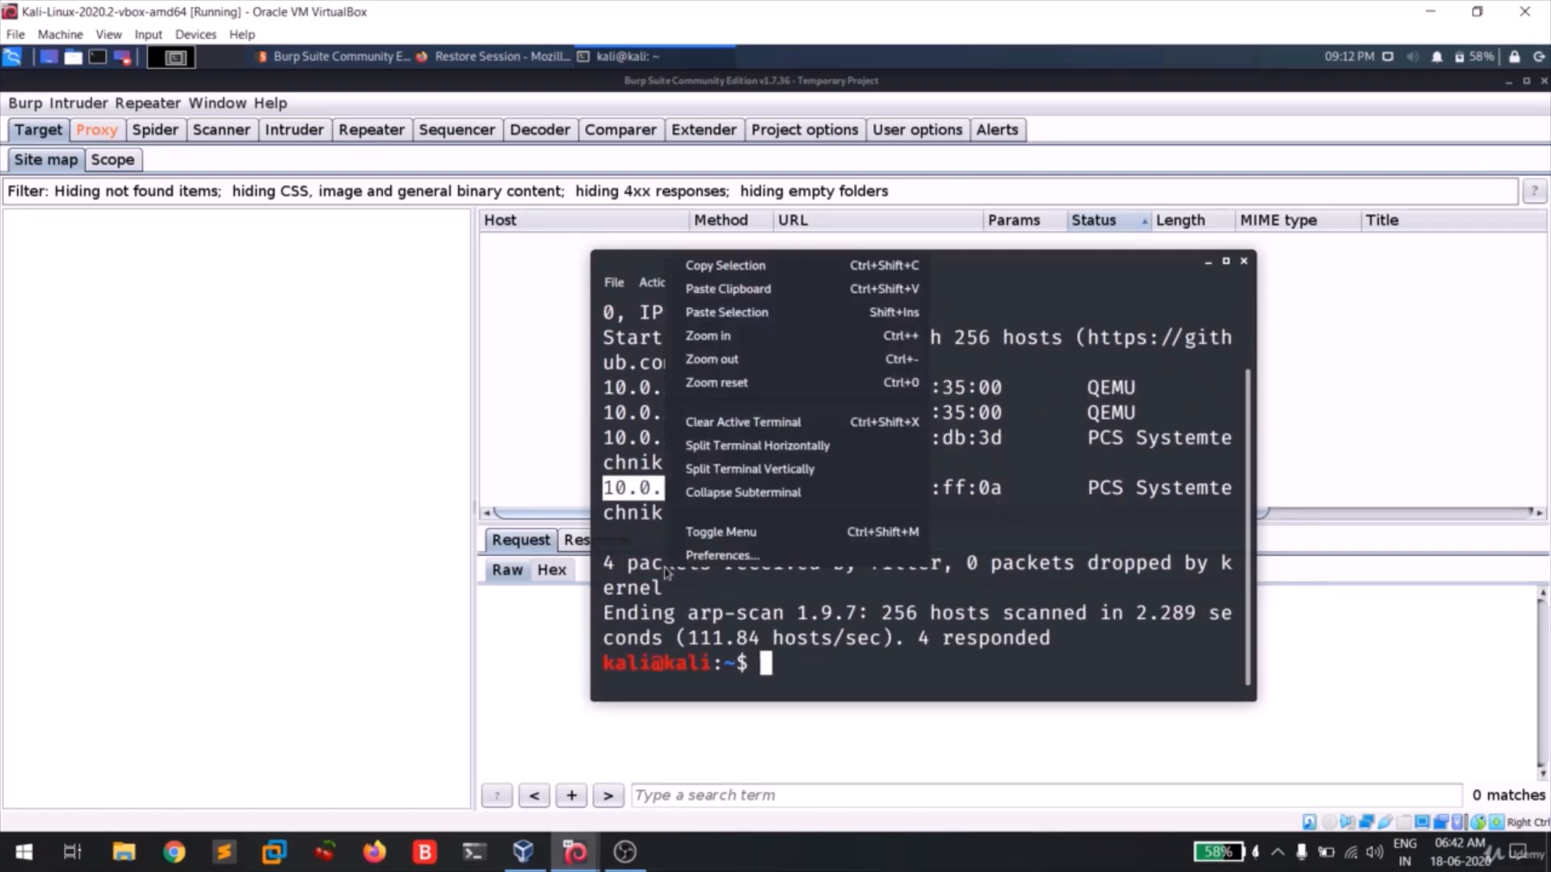
click(625, 546)
right_click(646, 481)
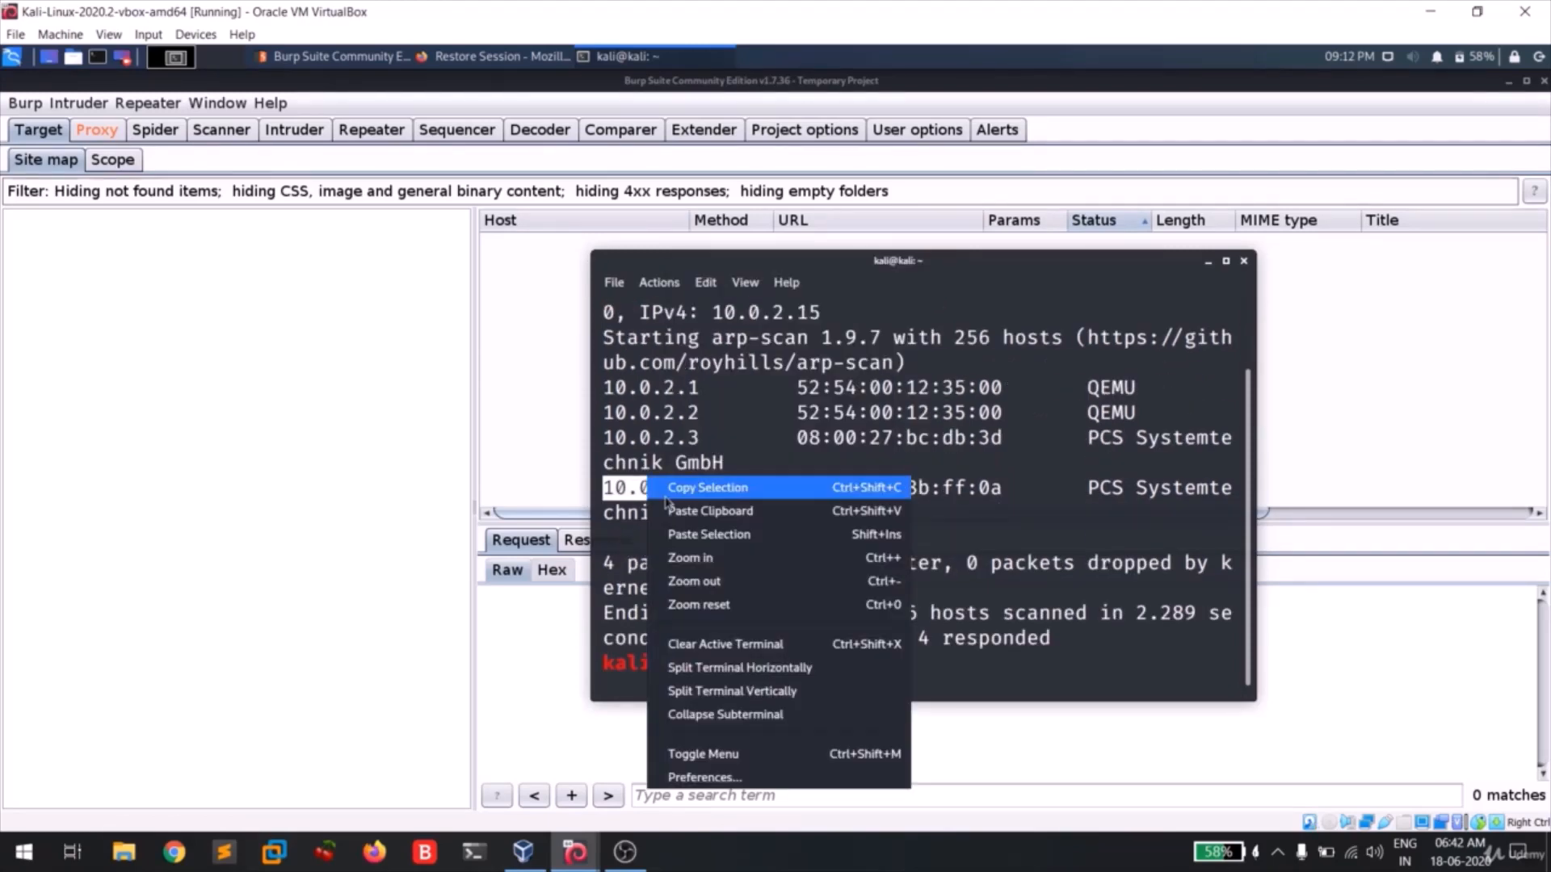
click(669, 490)
click(1243, 261)
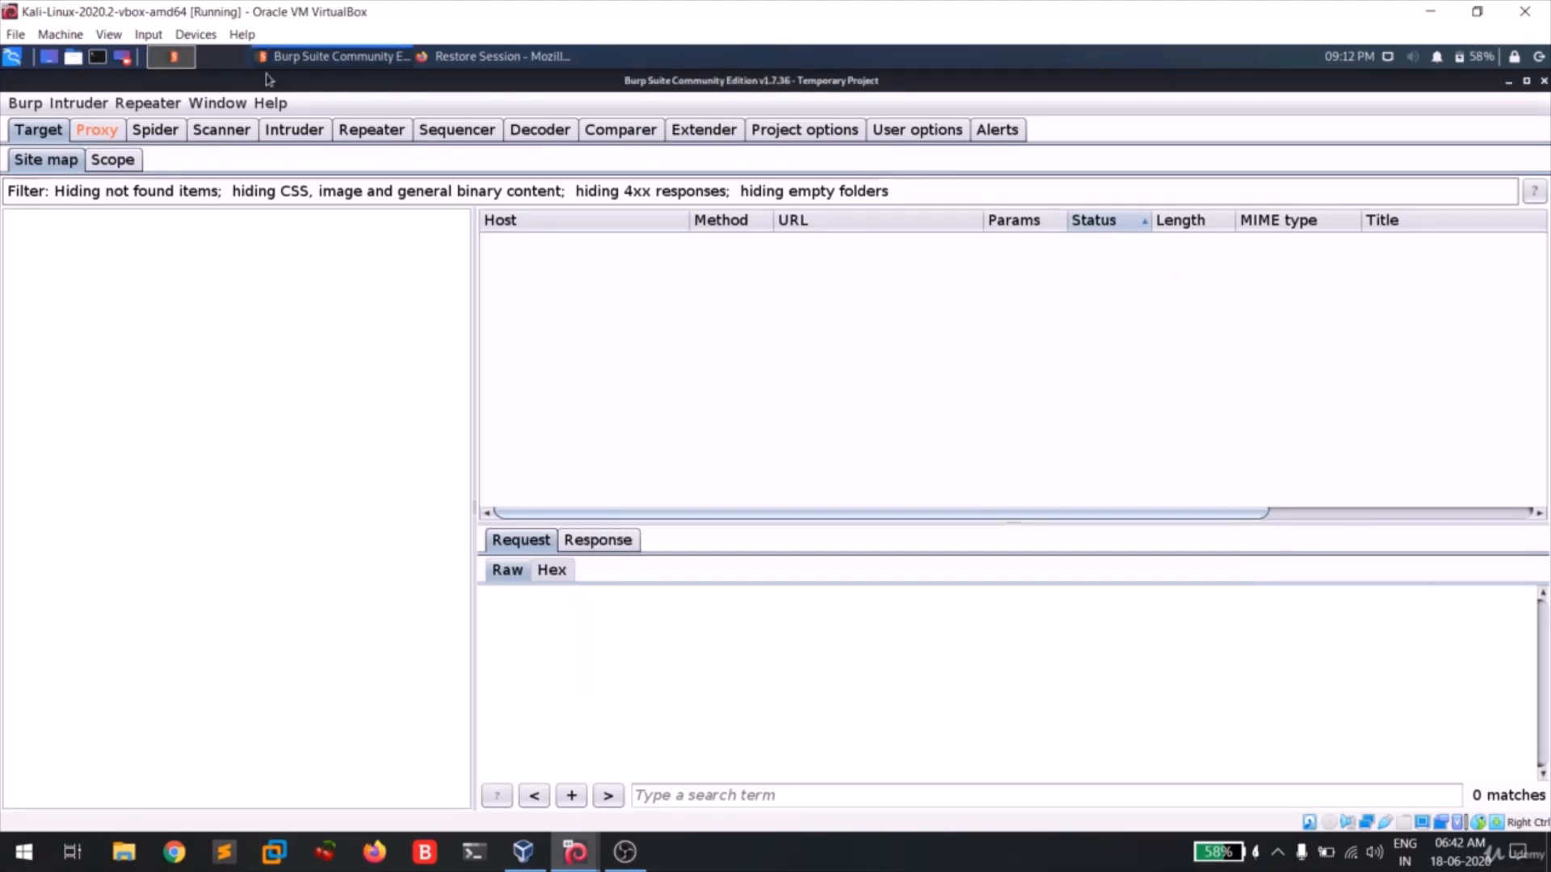
Step: Switch to Firefox, close the Restore Session page, and load 10.0.2.9 in the new tab
click(451, 58)
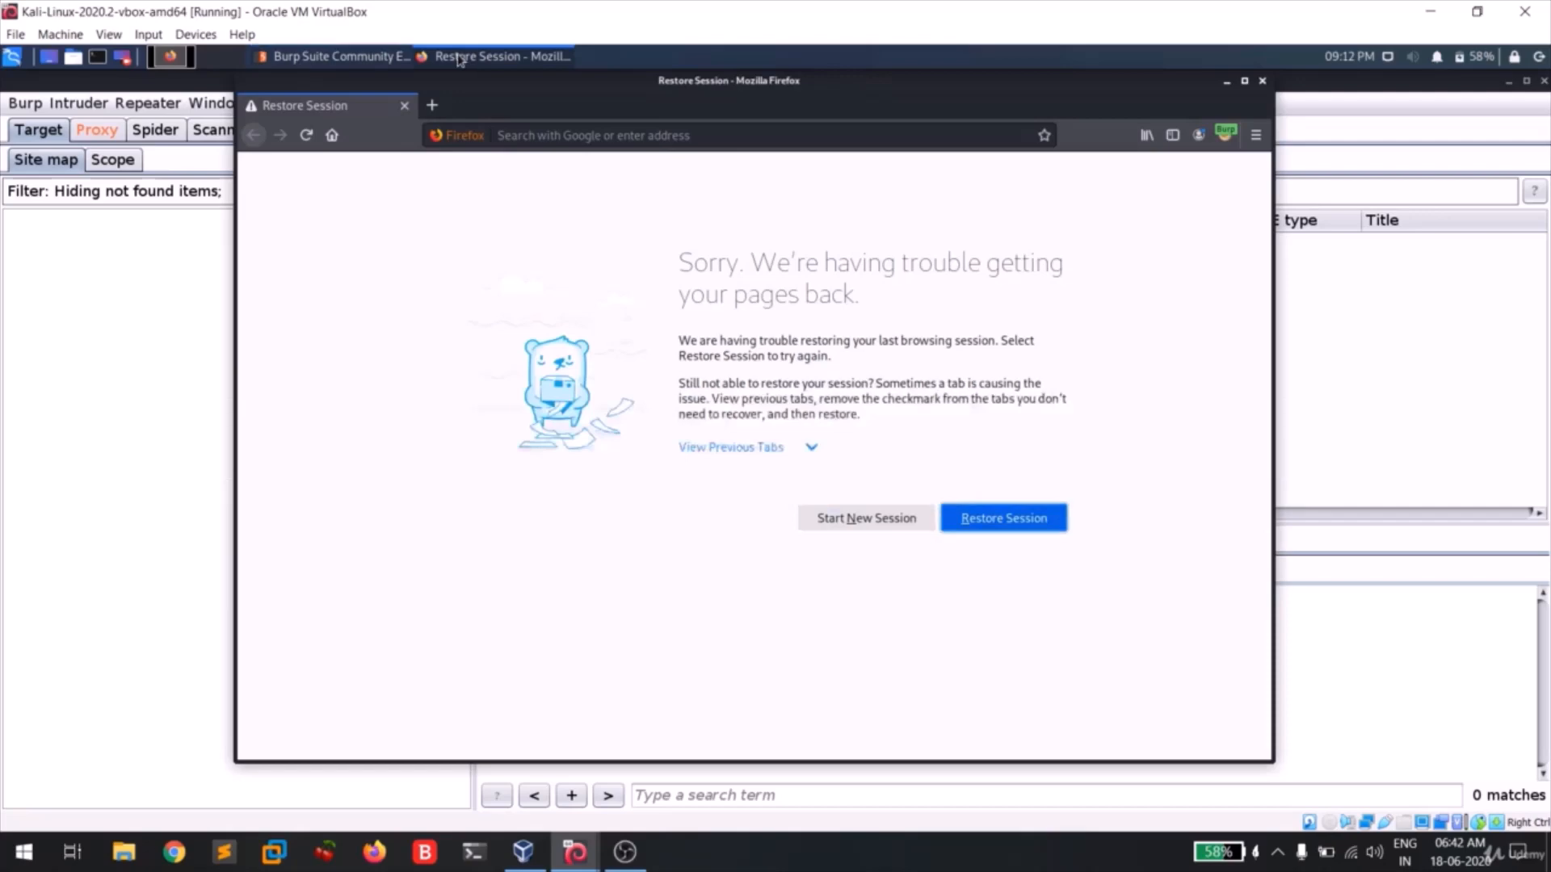
double_click(414, 109)
click(405, 106)
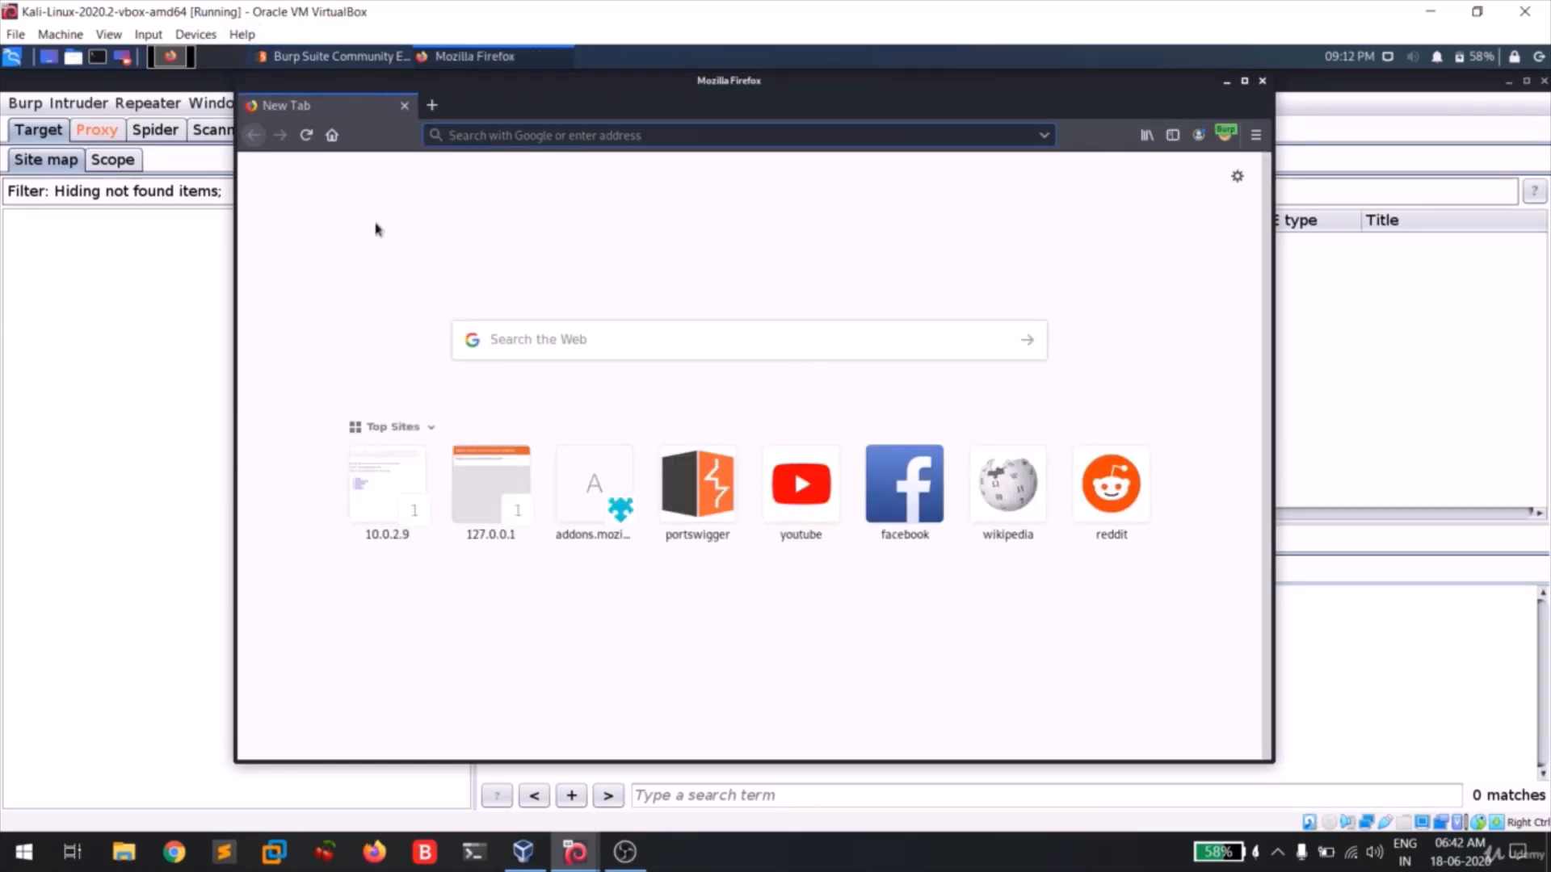
text(10.0.2.9)
key(Return)
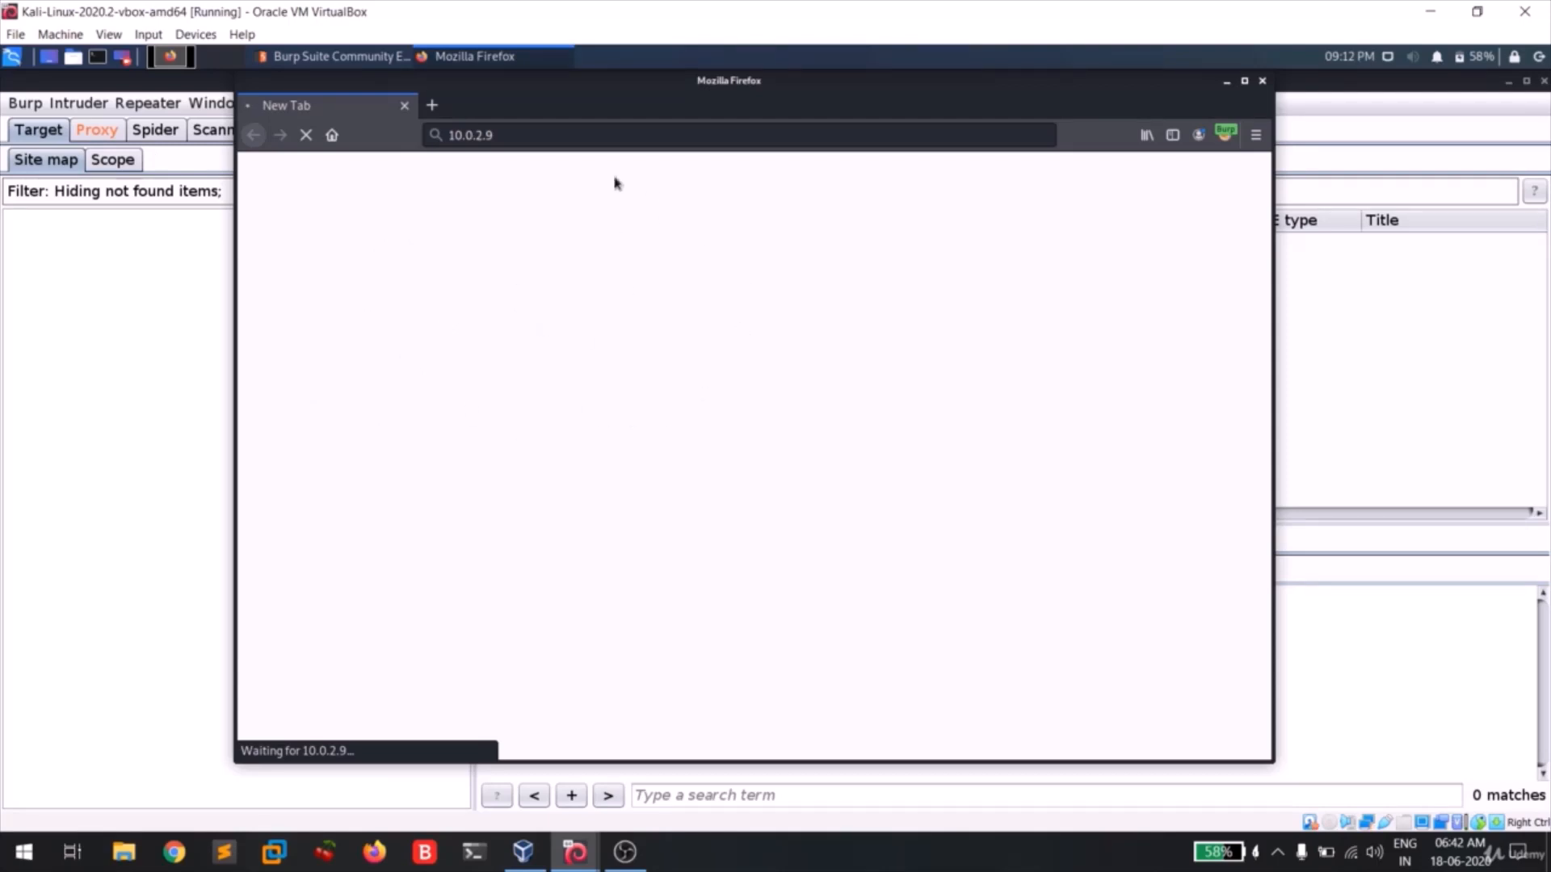
Step: Turn off FoxyProxy so Firefox uses its own settings, and shift the browser window slightly
click(1225, 135)
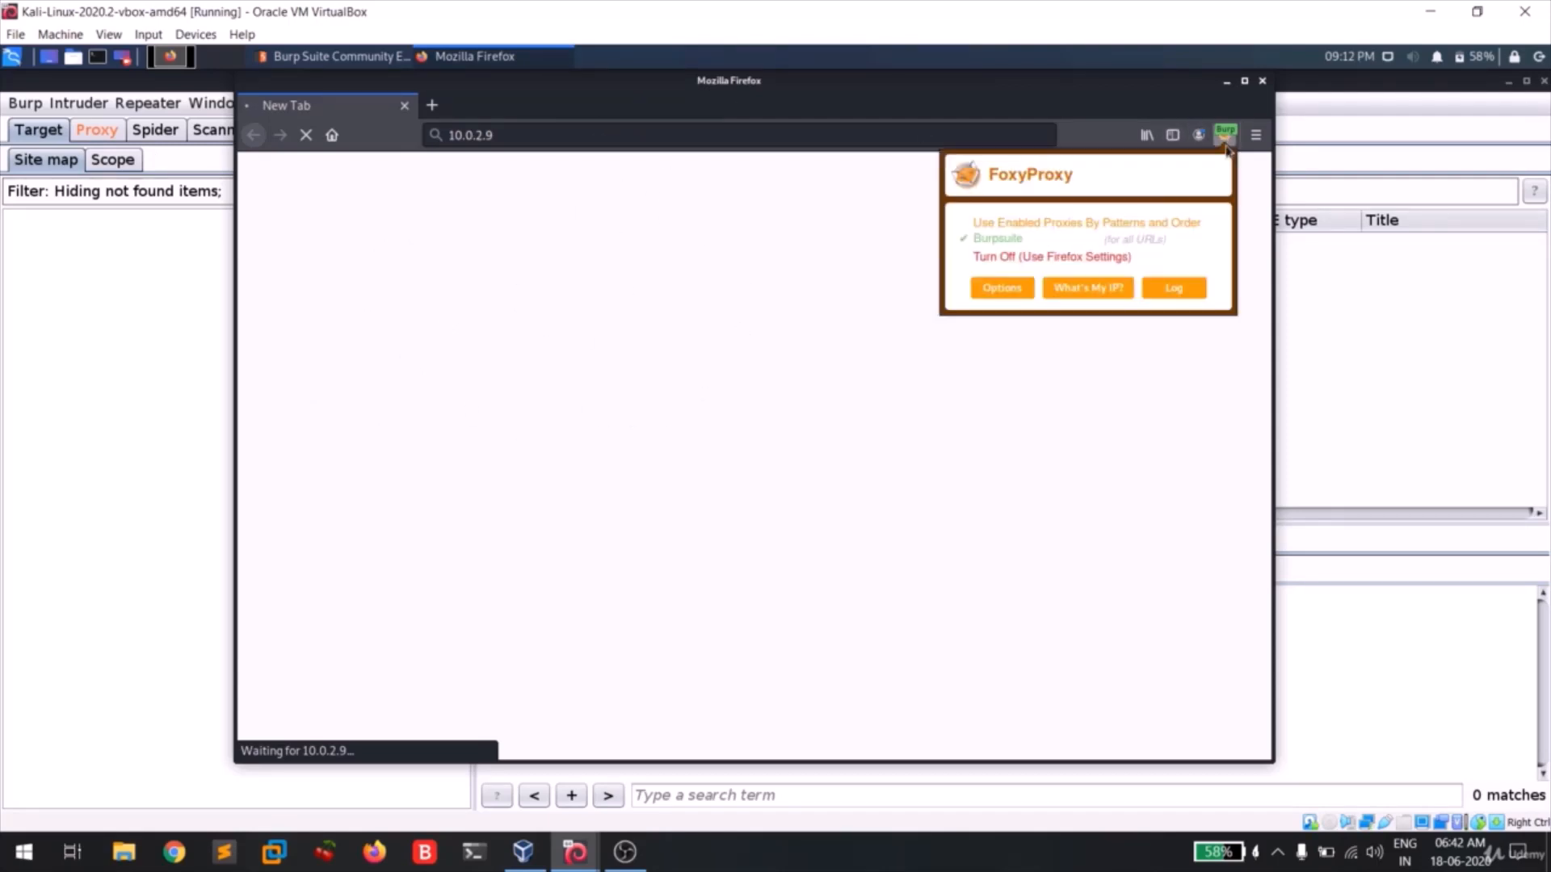
click(1143, 259)
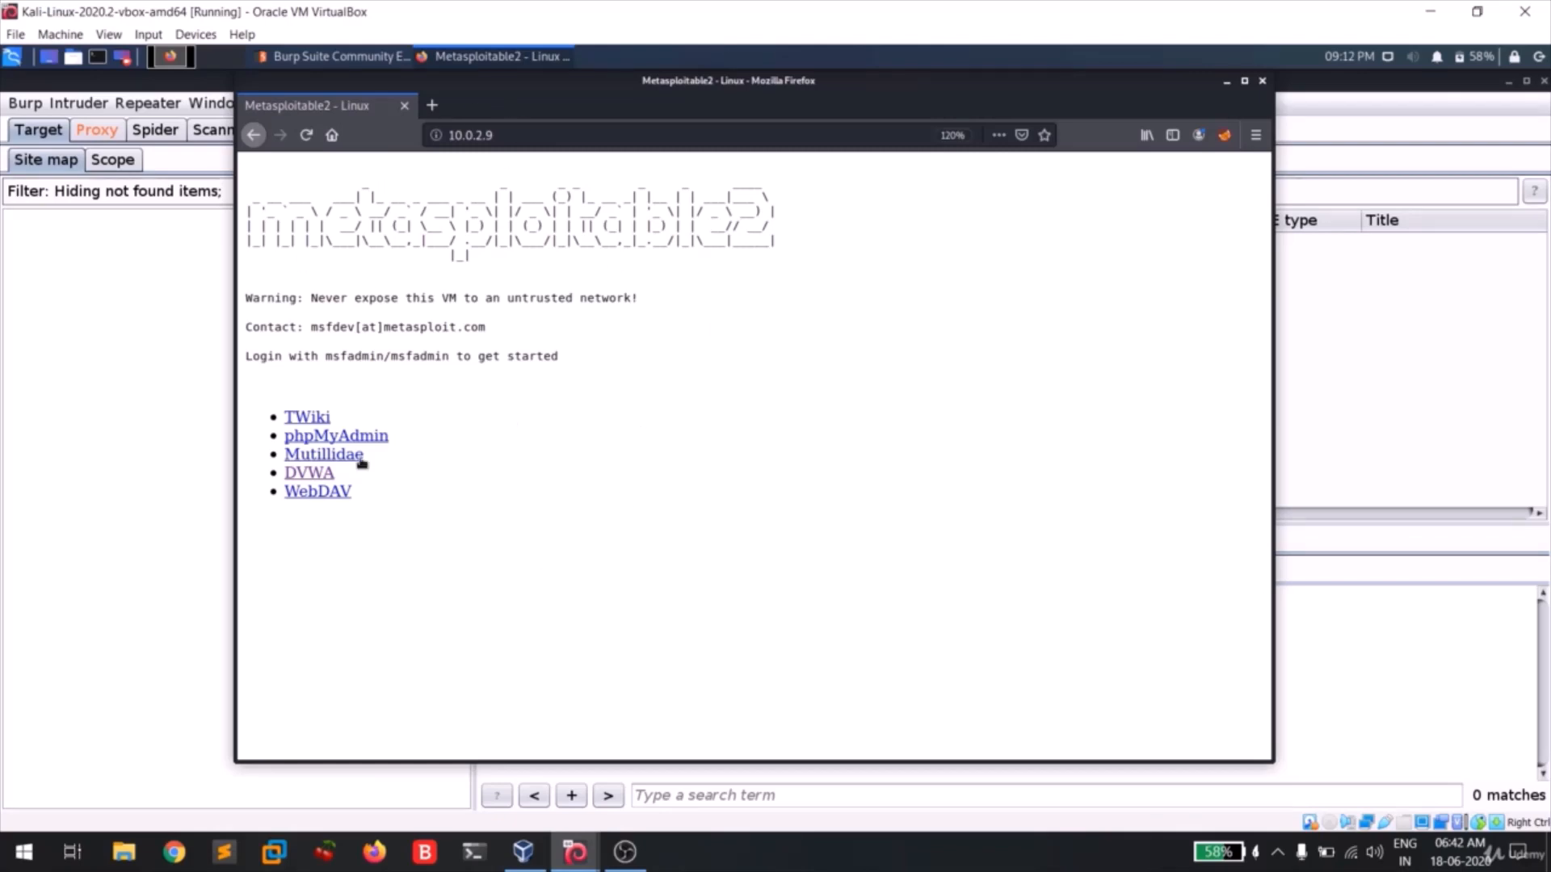
drag(691, 99, 736, 129)
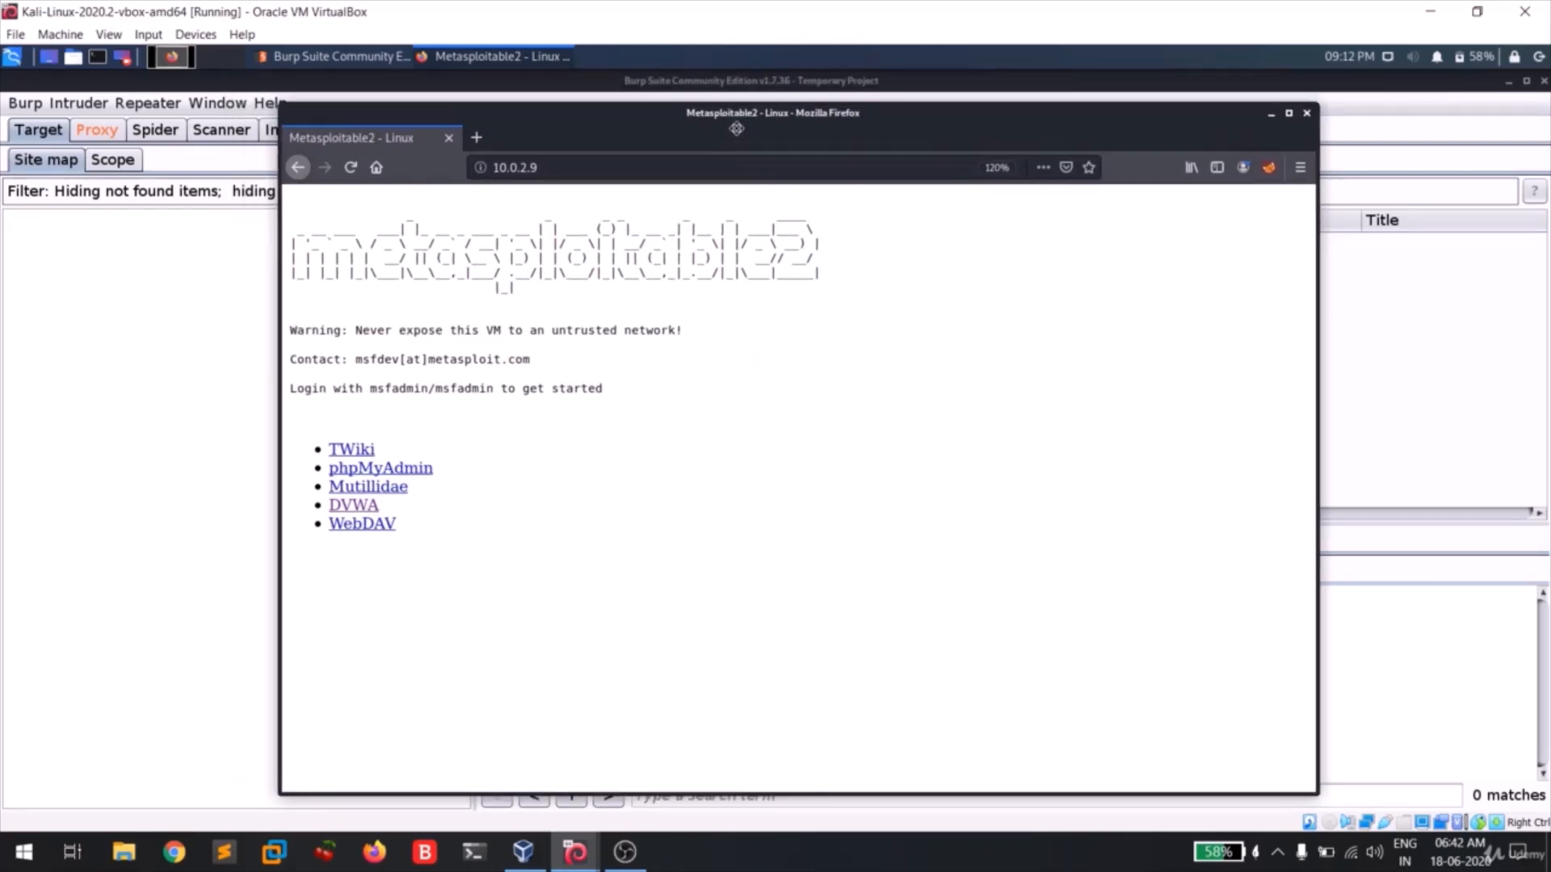
click(577, 168)
double_click(577, 168)
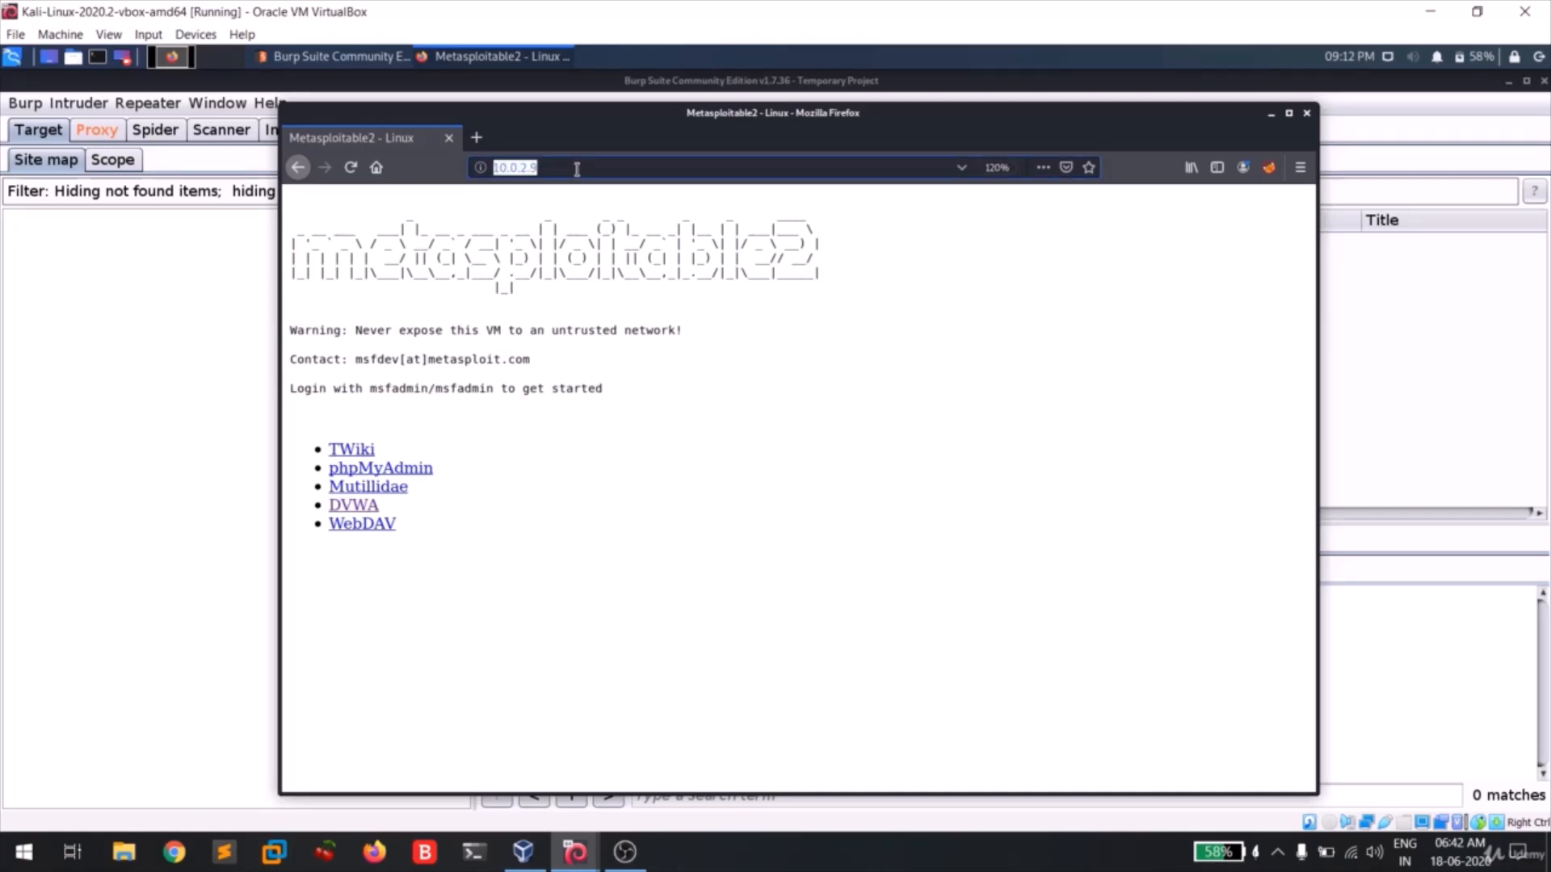
click(1272, 114)
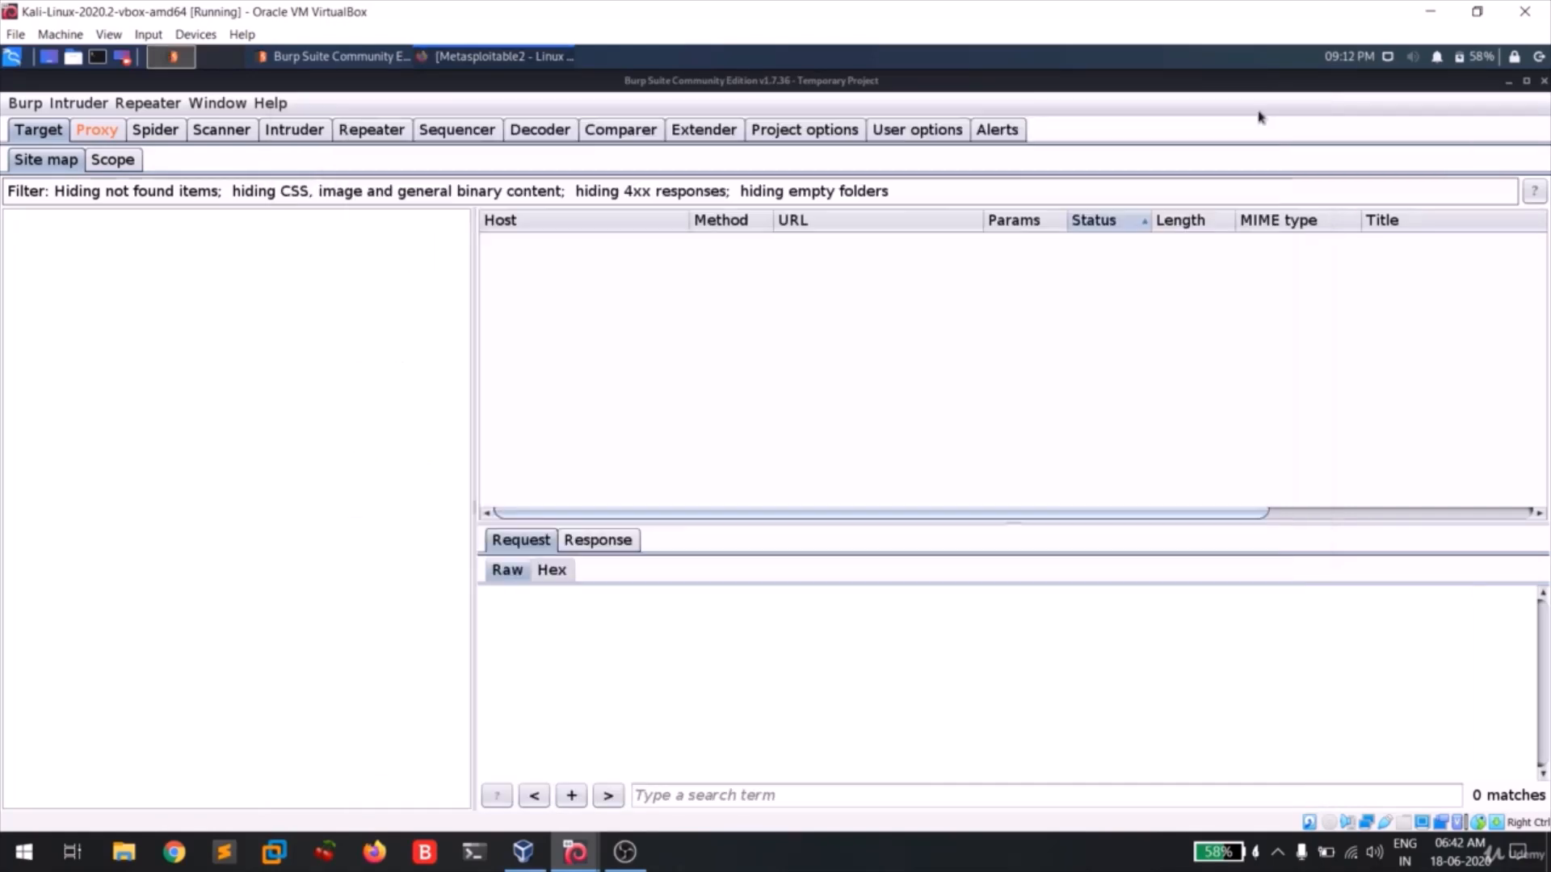
click(97, 162)
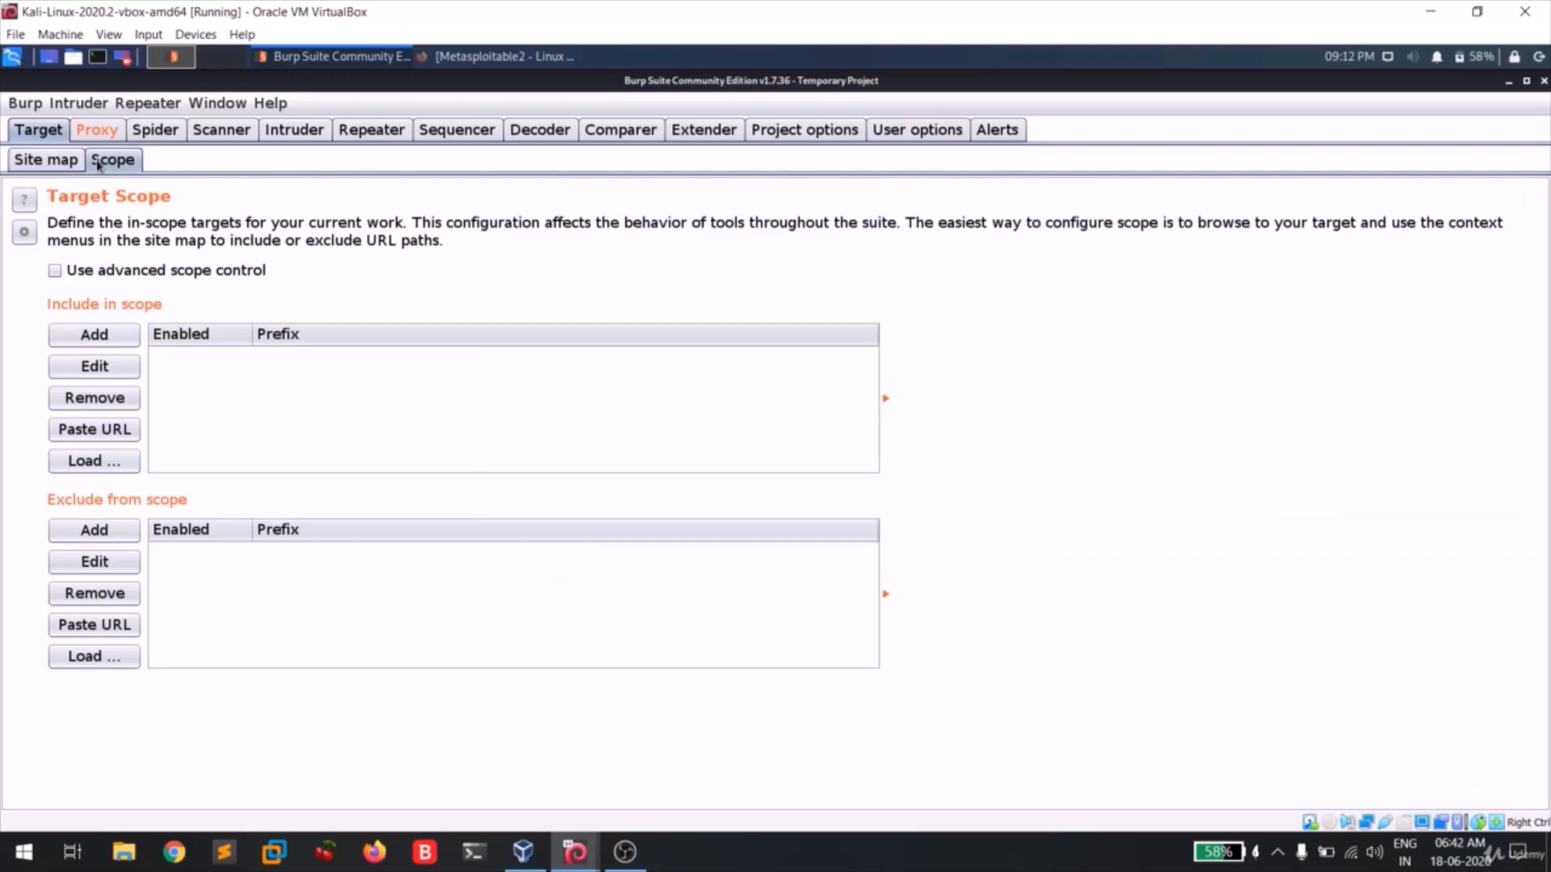
click(118, 331)
click(563, 440)
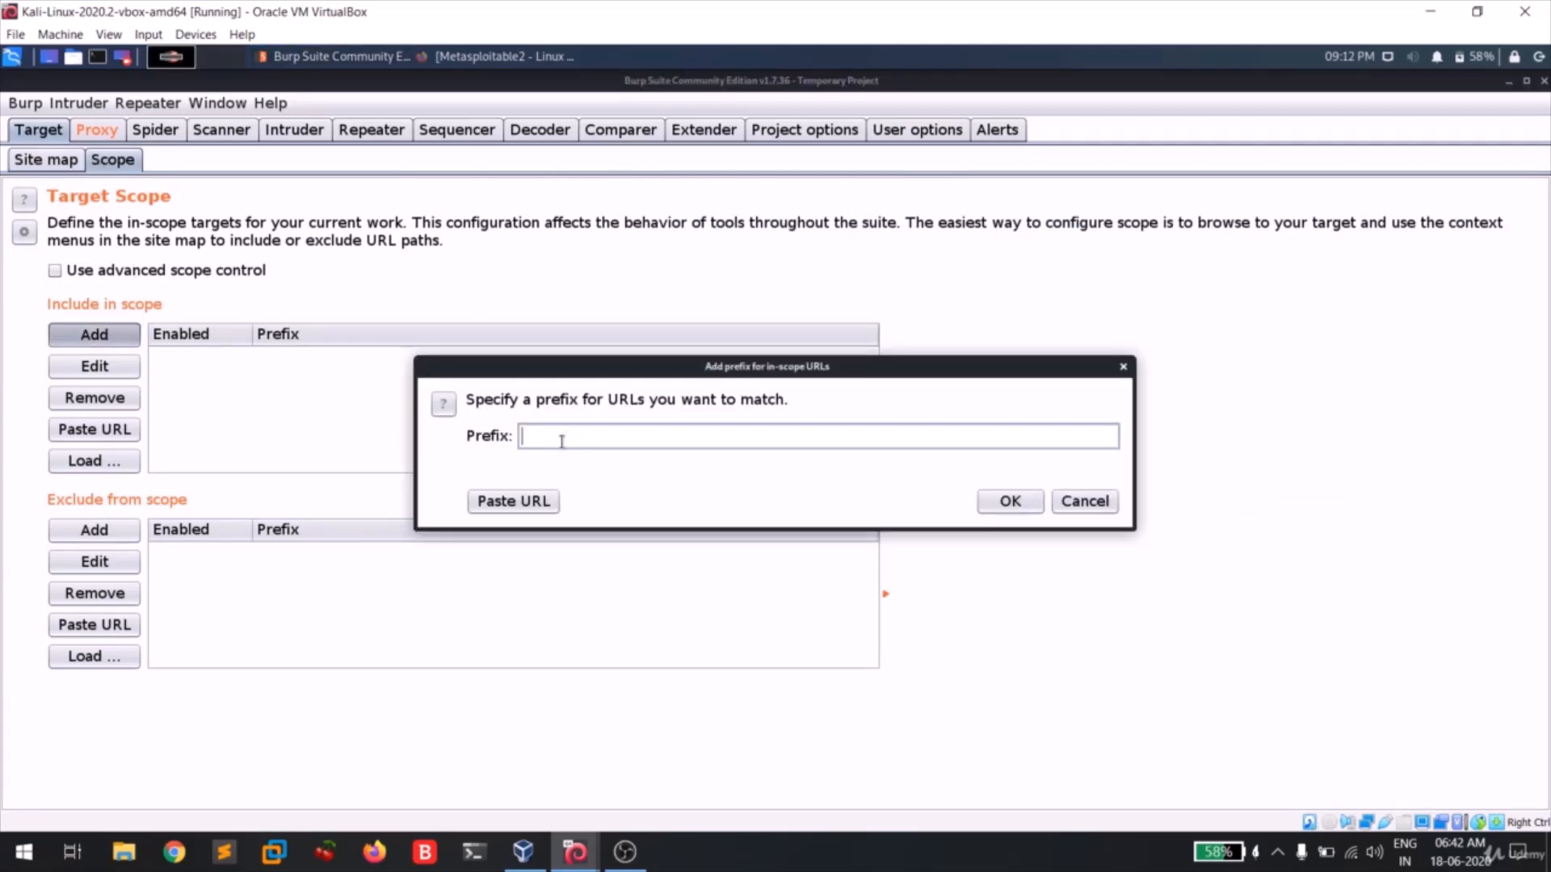
key(ctrl+v)
click(1010, 501)
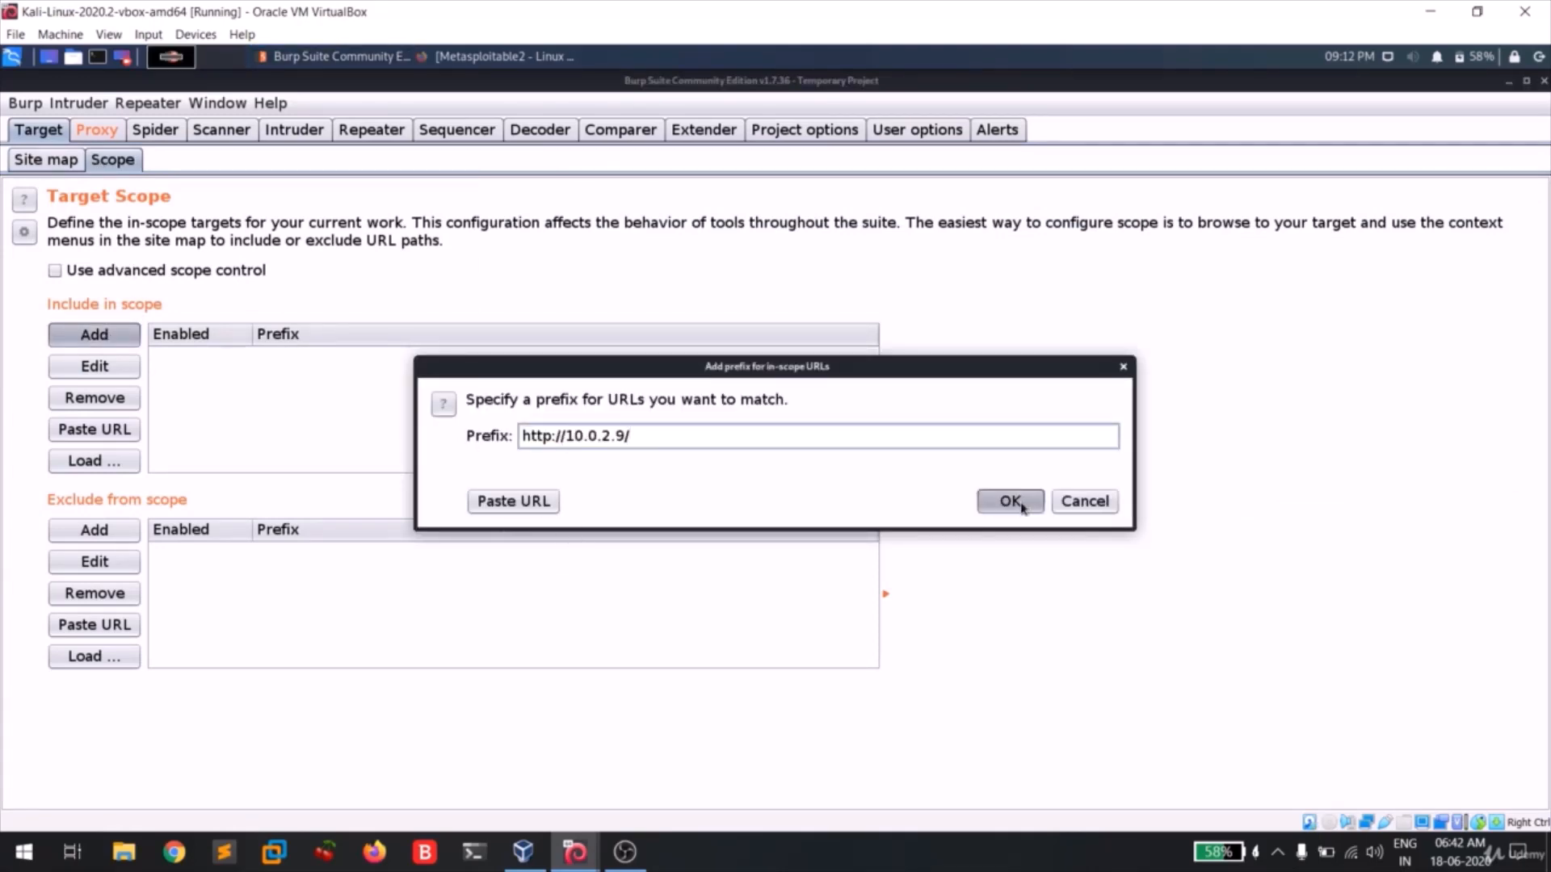
click(923, 515)
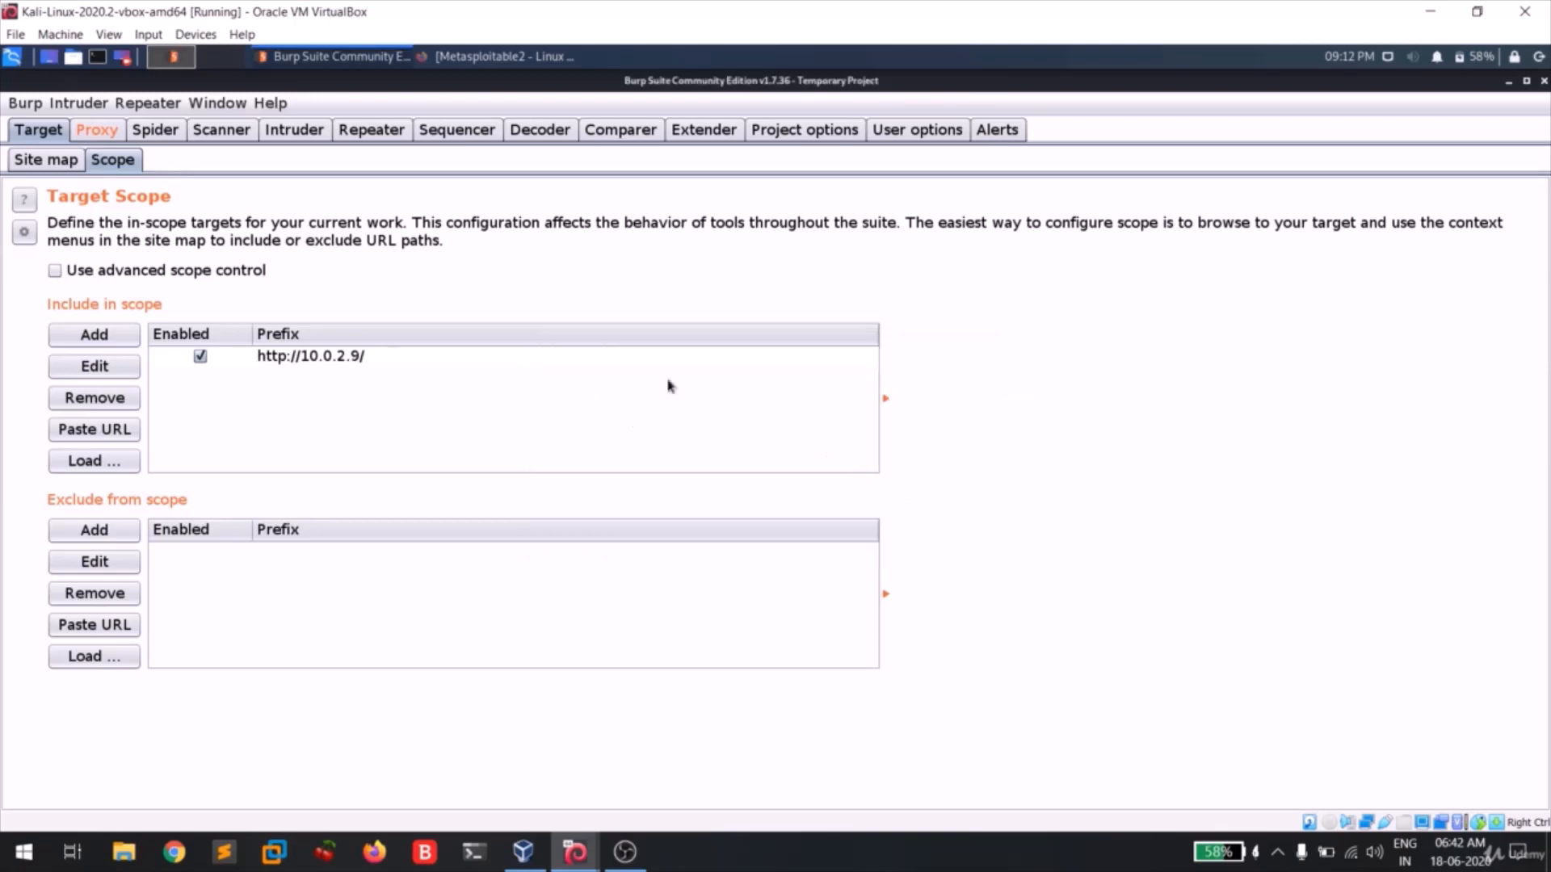
Step: Filter the site map to show only in-scope items
click(26, 158)
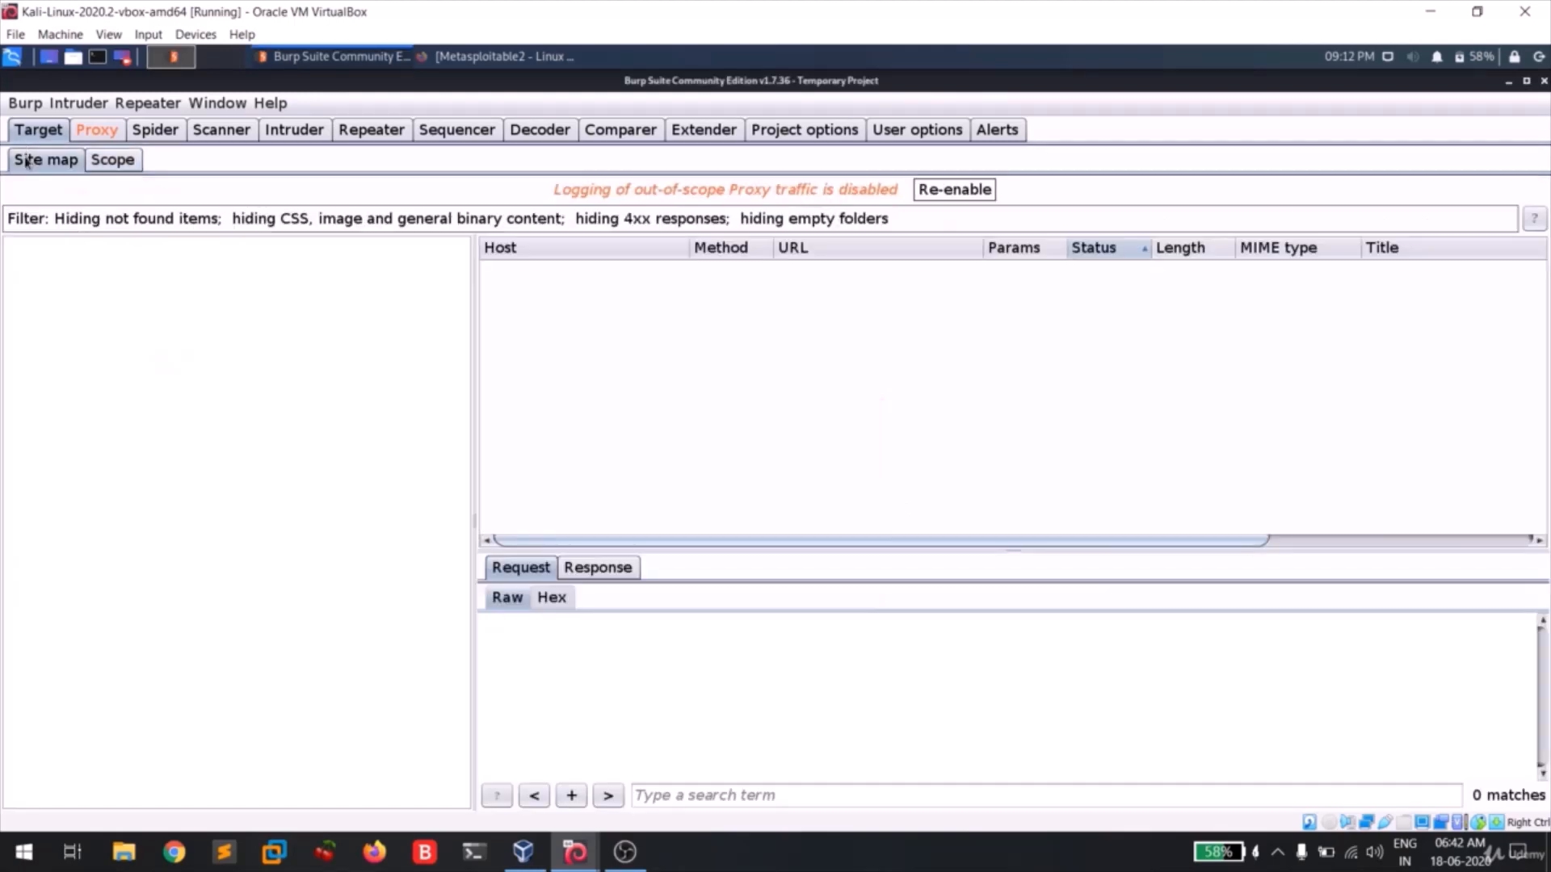
click(12, 227)
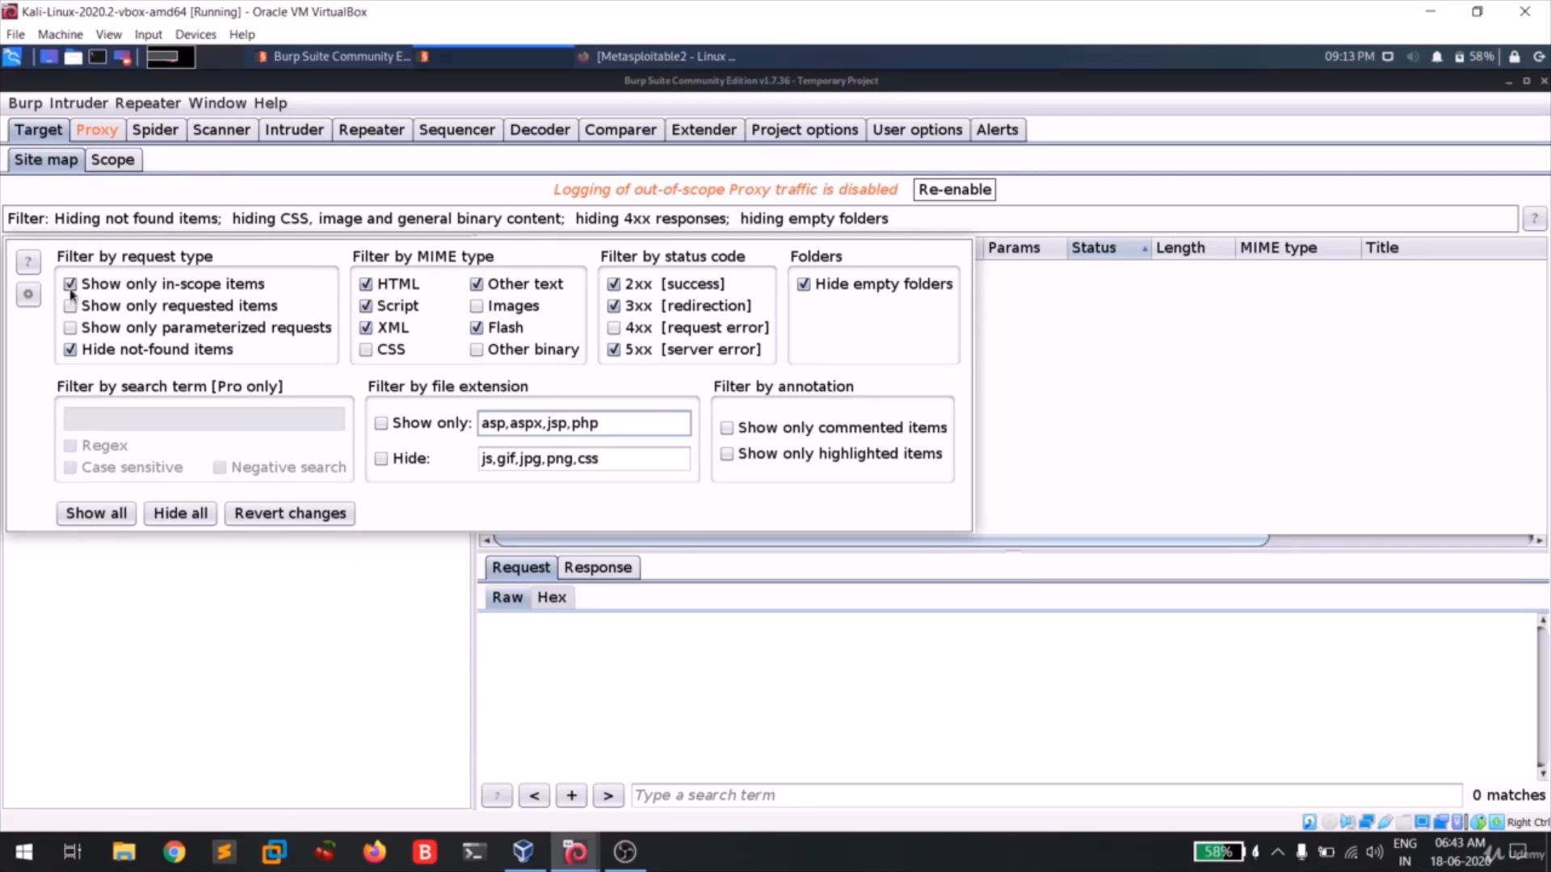
click(111, 582)
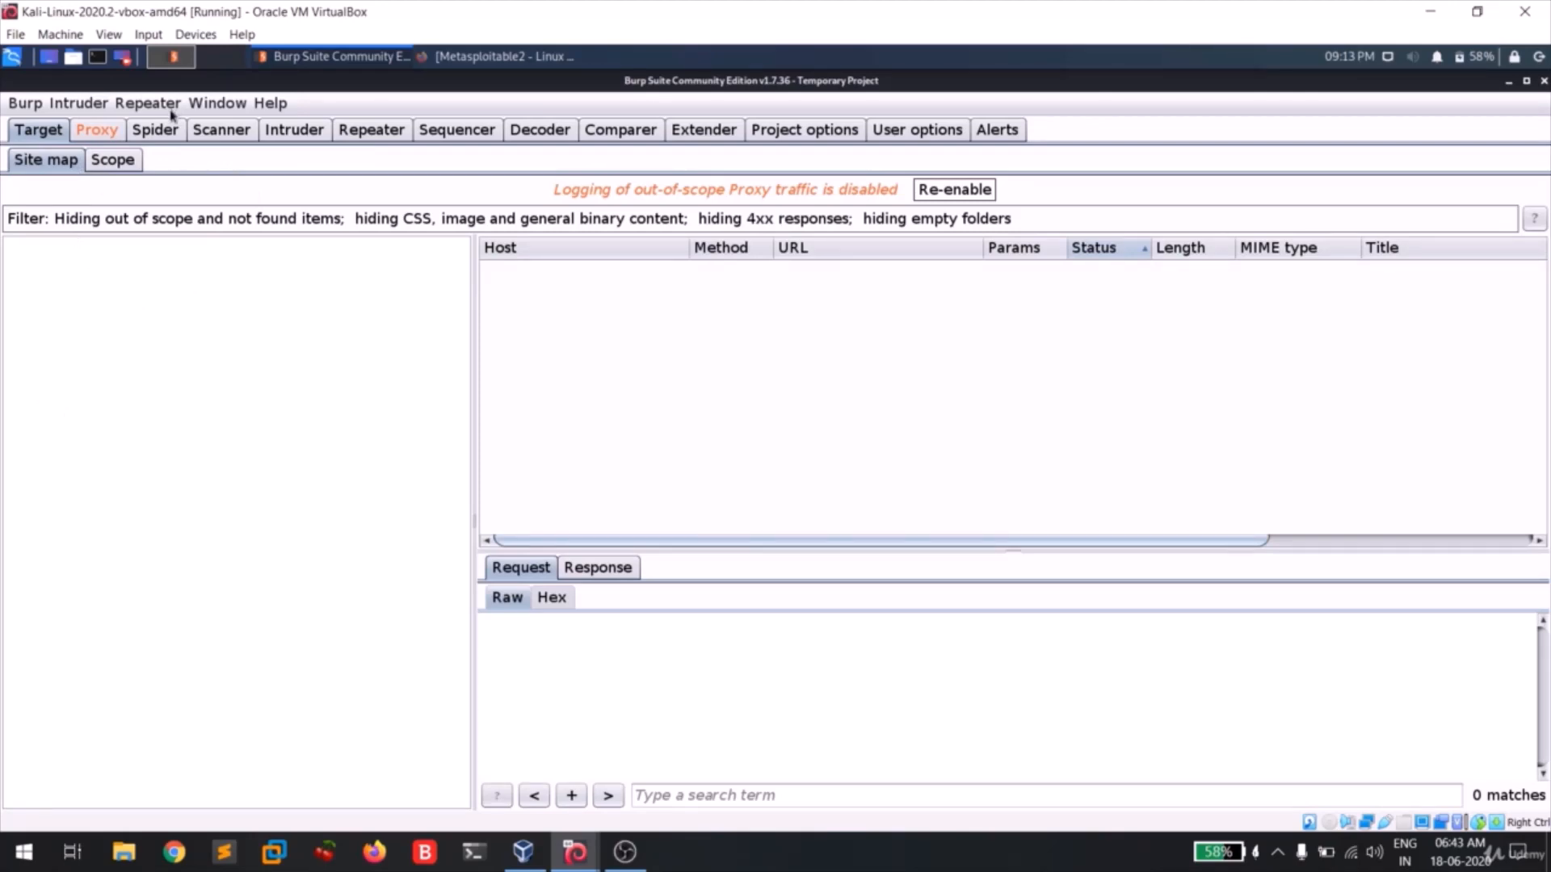
Step: Turn off proxy interception, minimize Burp Suite, and switch to the Metasploitable page in Firefox
click(100, 132)
click(326, 219)
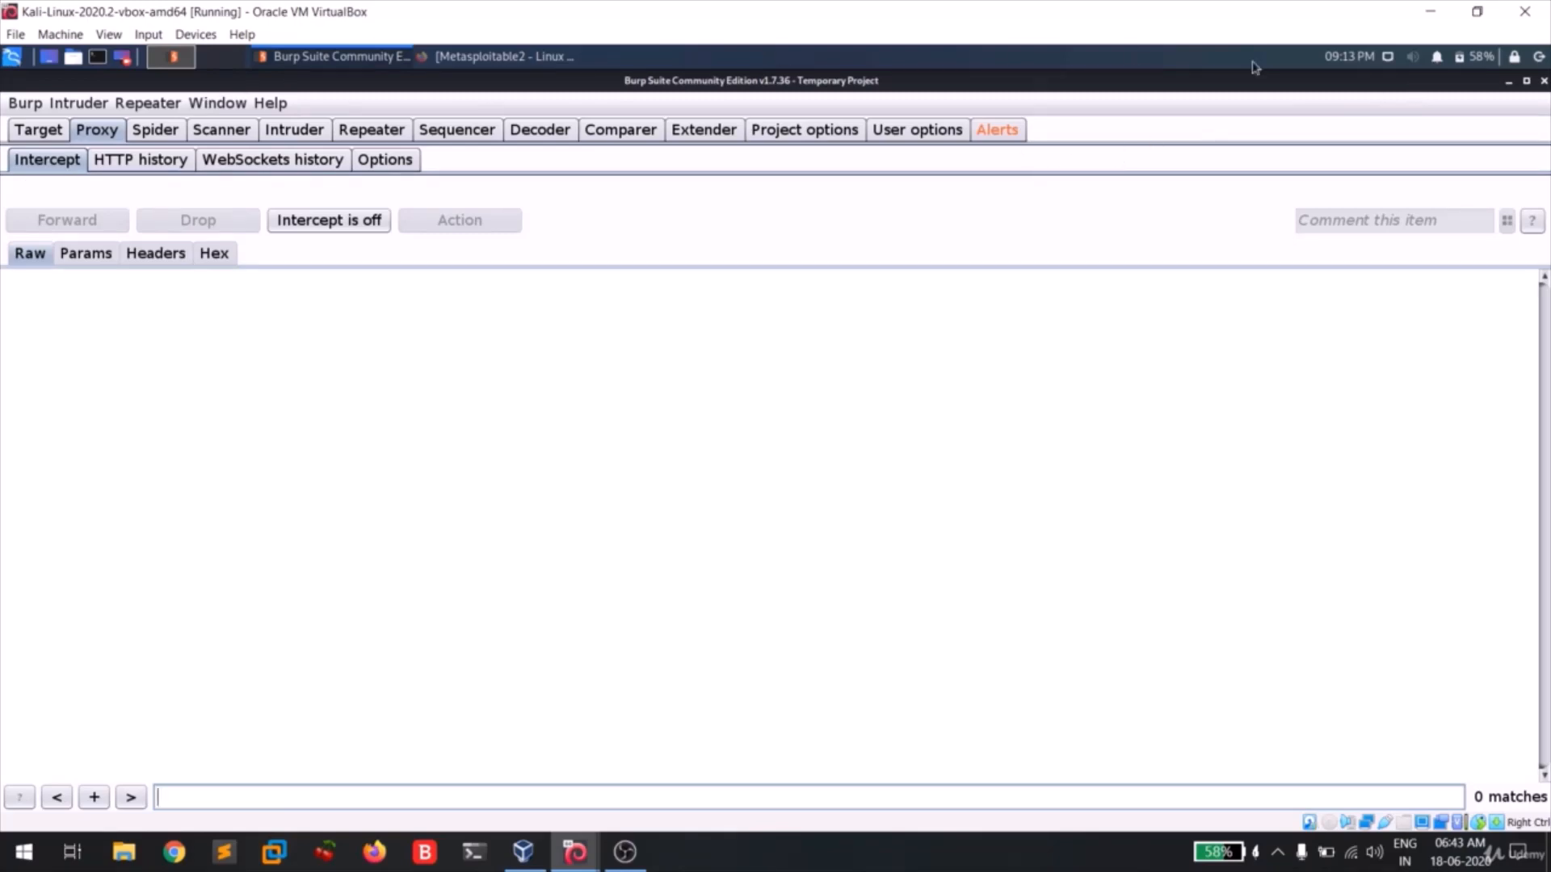
click(1508, 81)
click(500, 58)
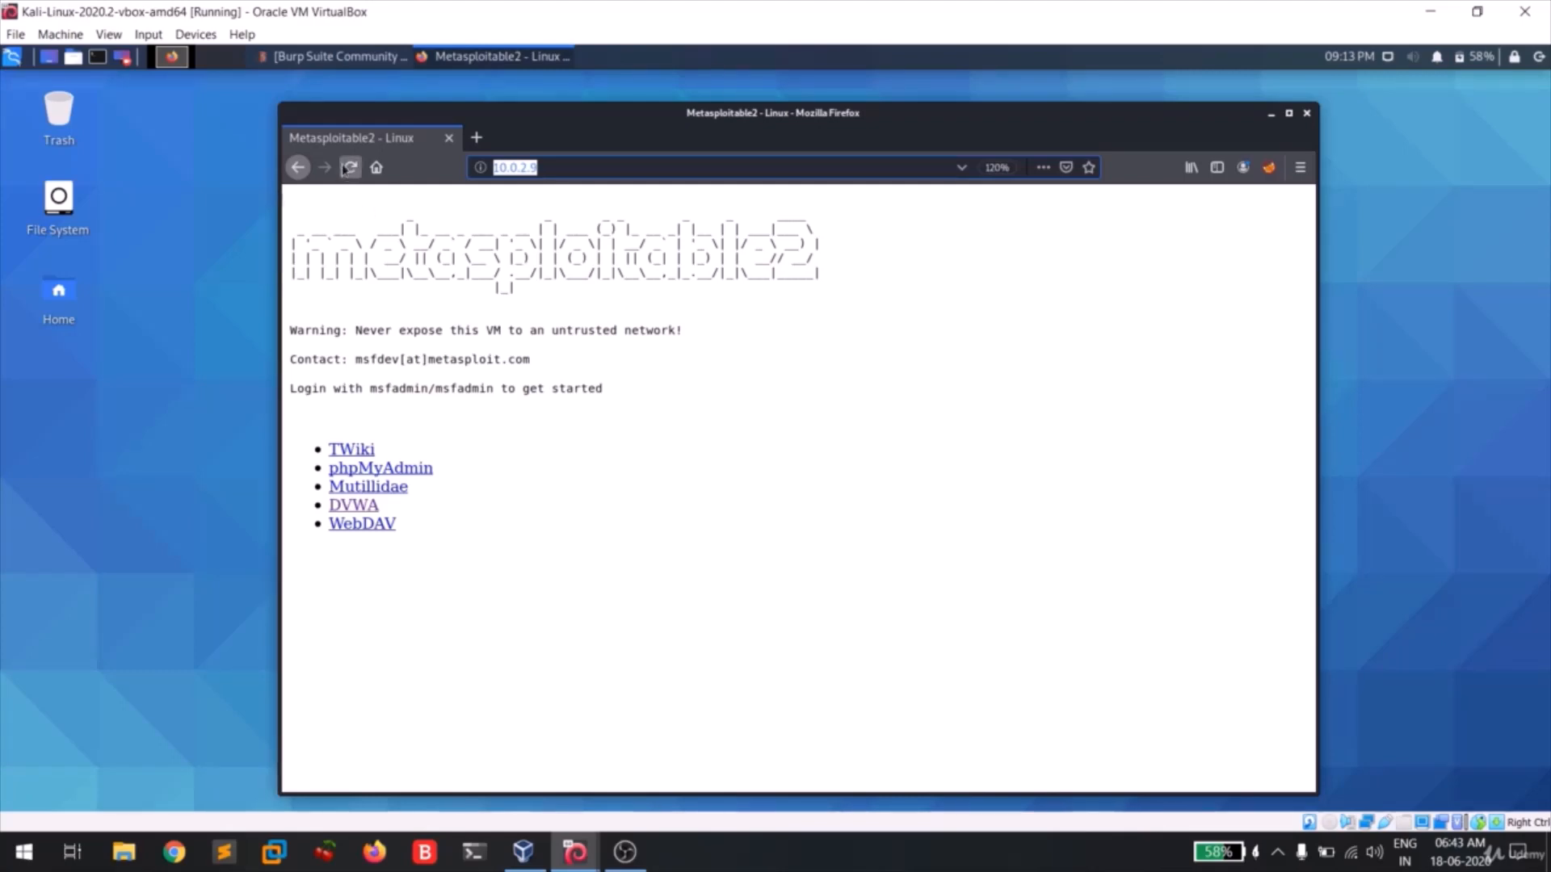
Step: Switch to Burp Suite and turn on proxy interception
click(342, 58)
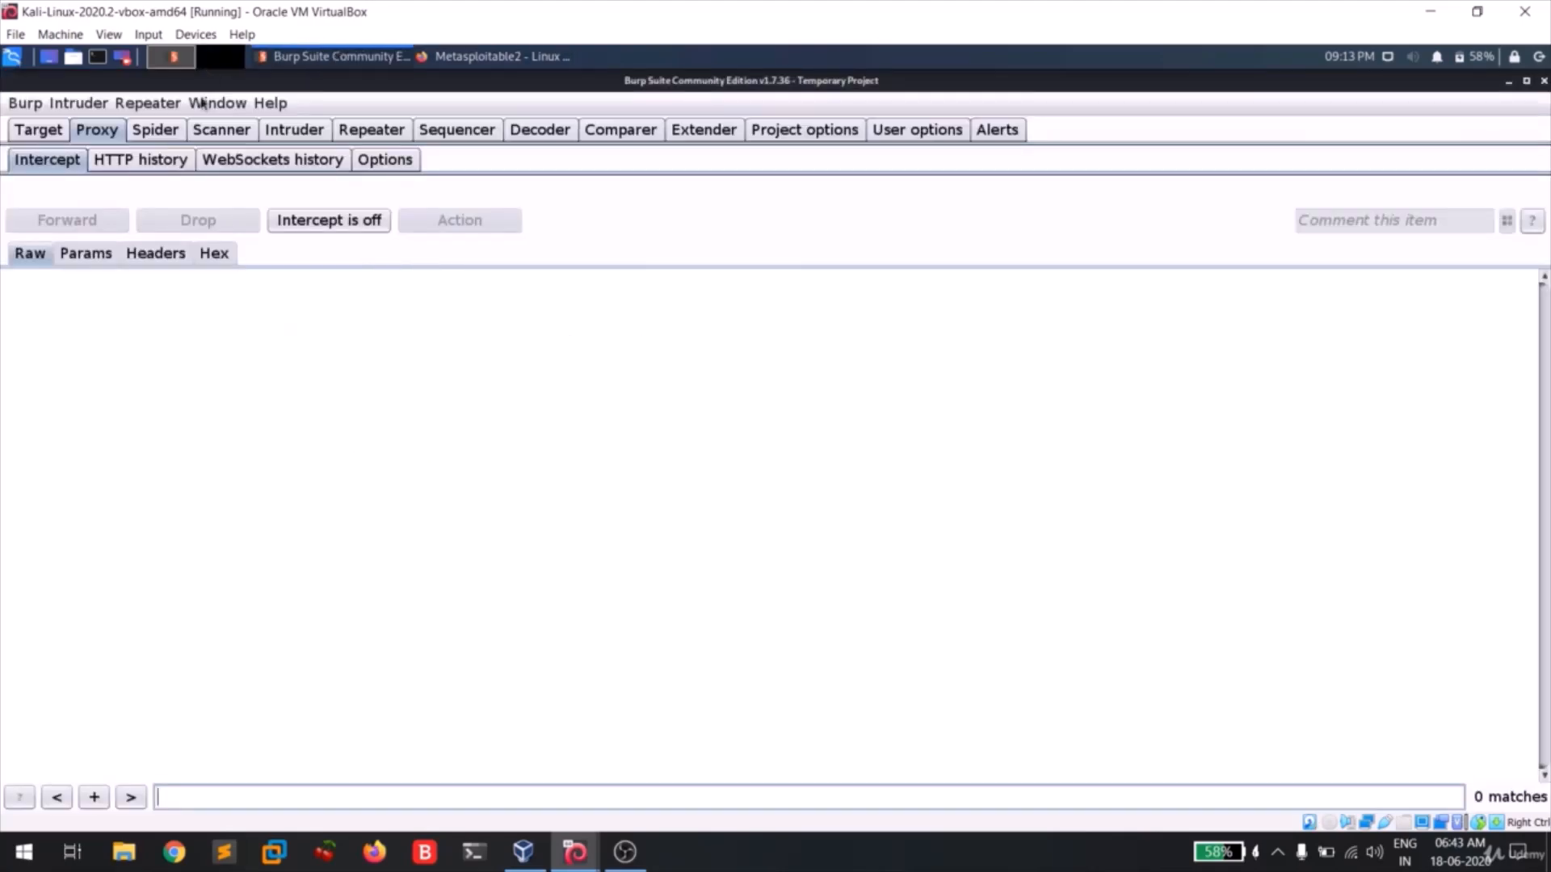
click(102, 135)
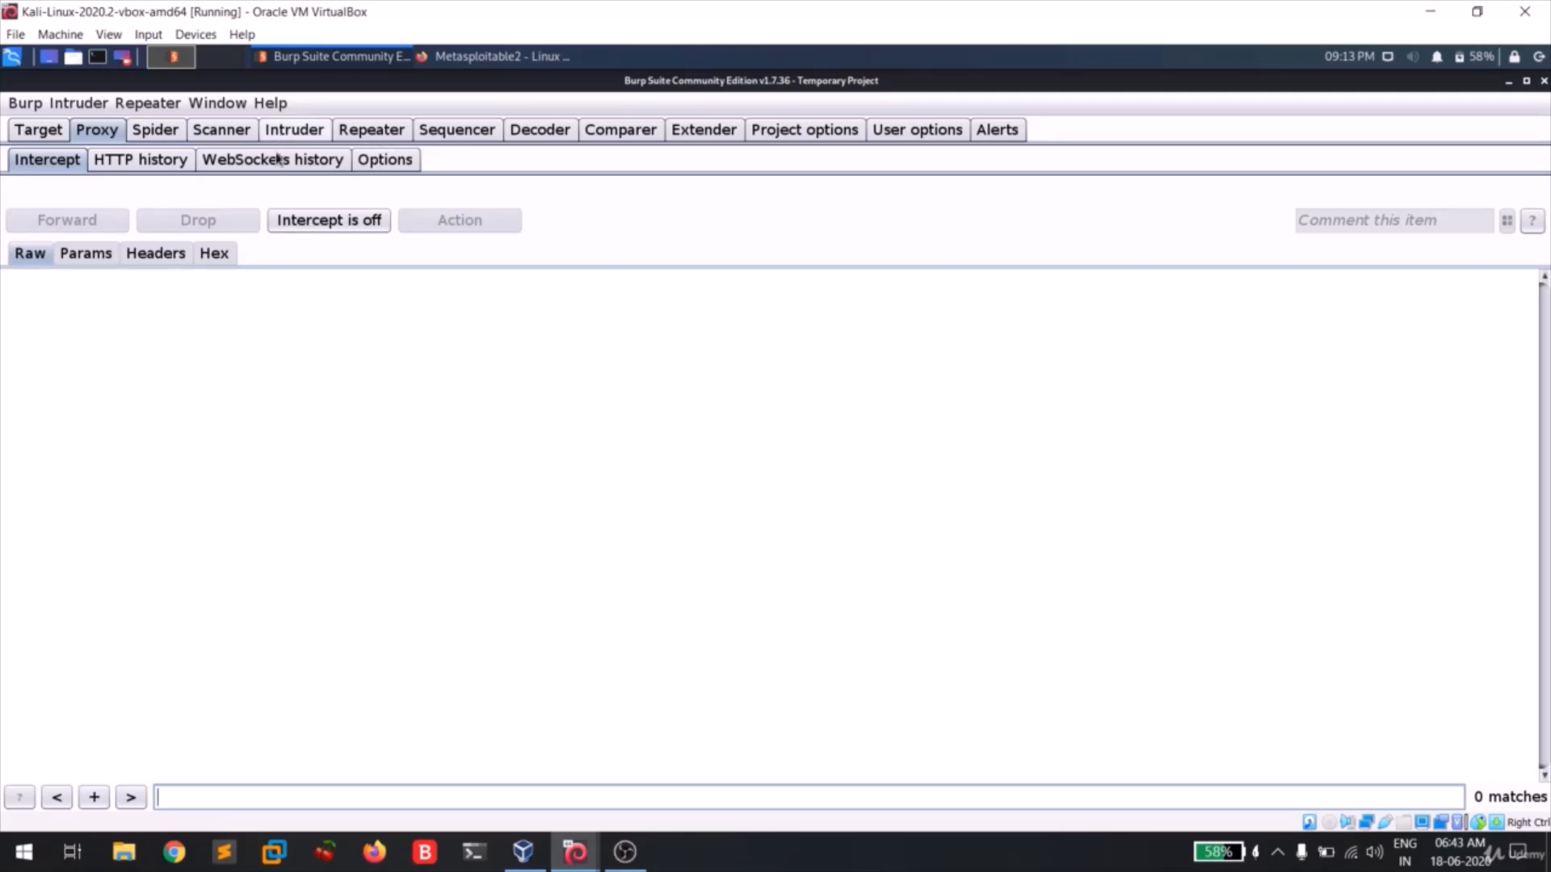
click(324, 227)
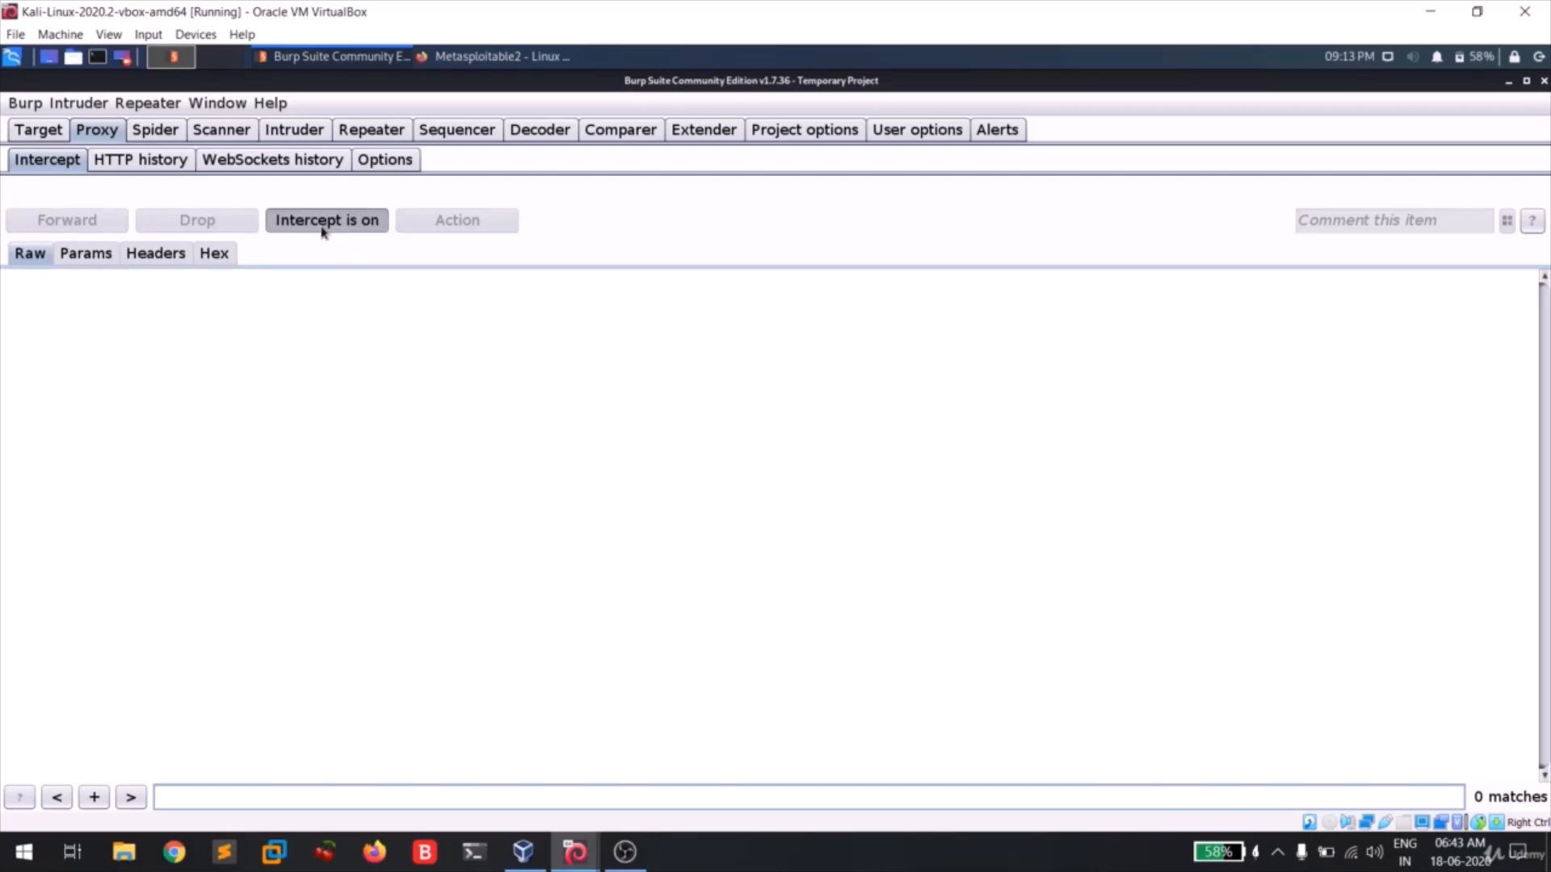
Step: Switch to Firefox, enable the Burpsuite proxy in FoxyProxy for all URLs, and reload the Metasploitable page at 10.0.2.9
click(451, 61)
click(351, 168)
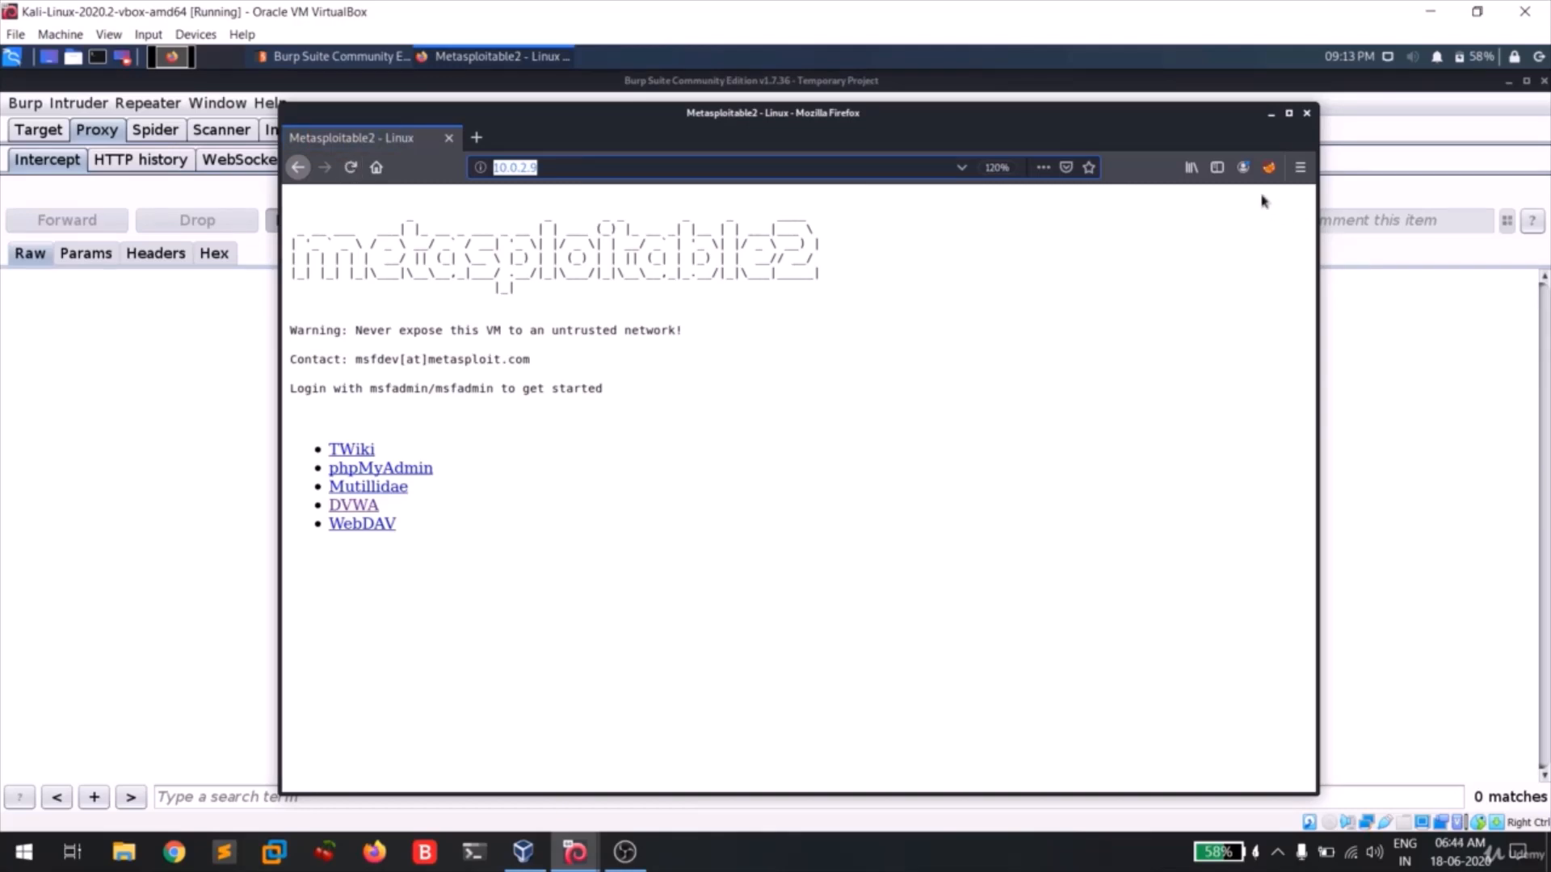
click(1269, 167)
click(1181, 273)
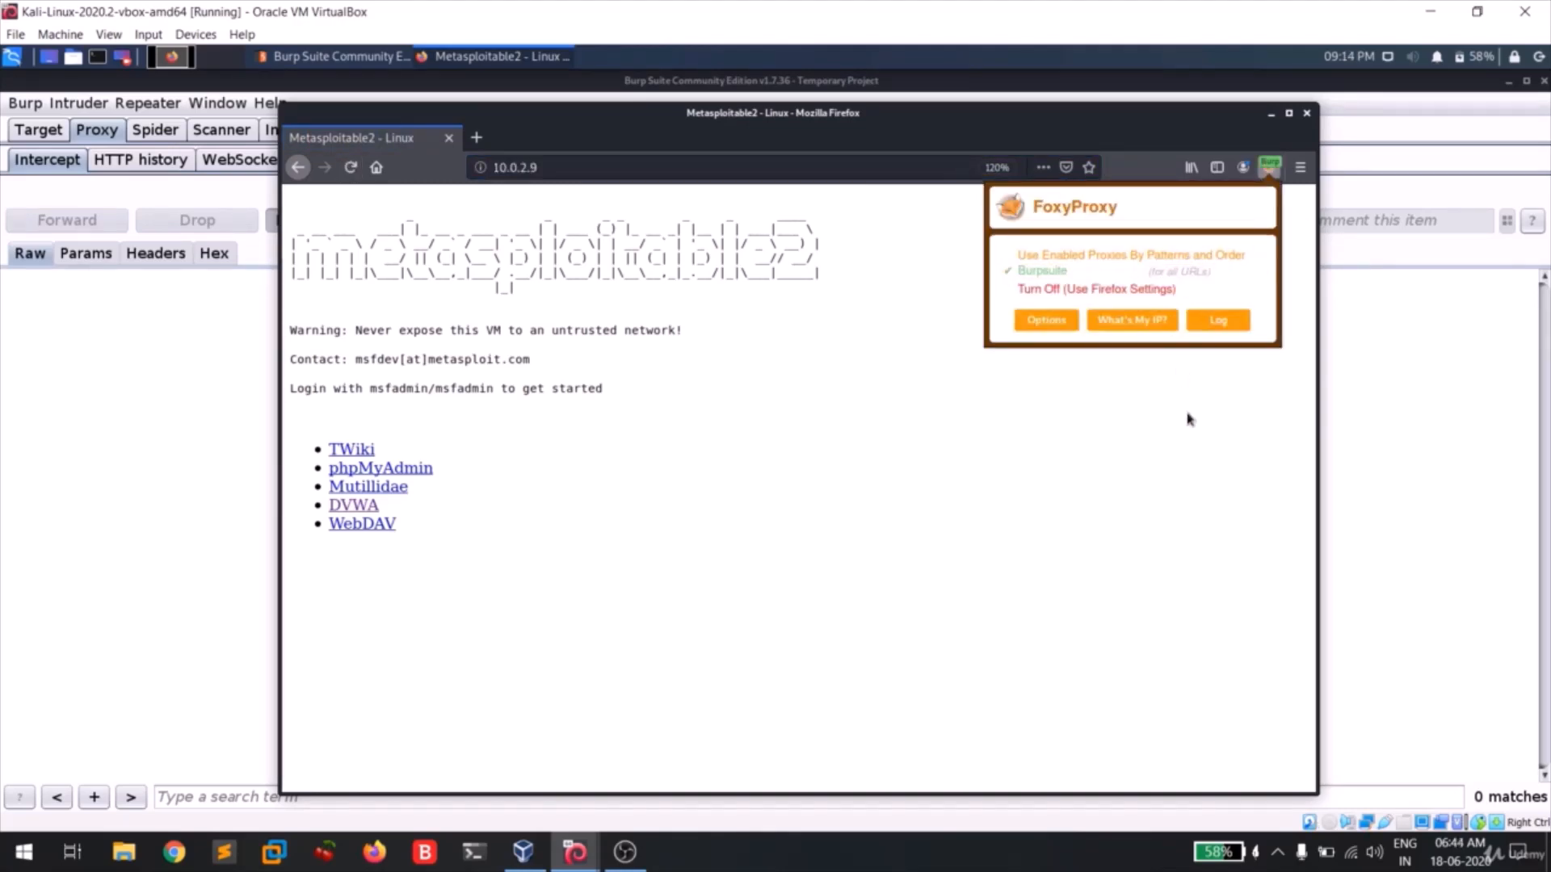
click(350, 168)
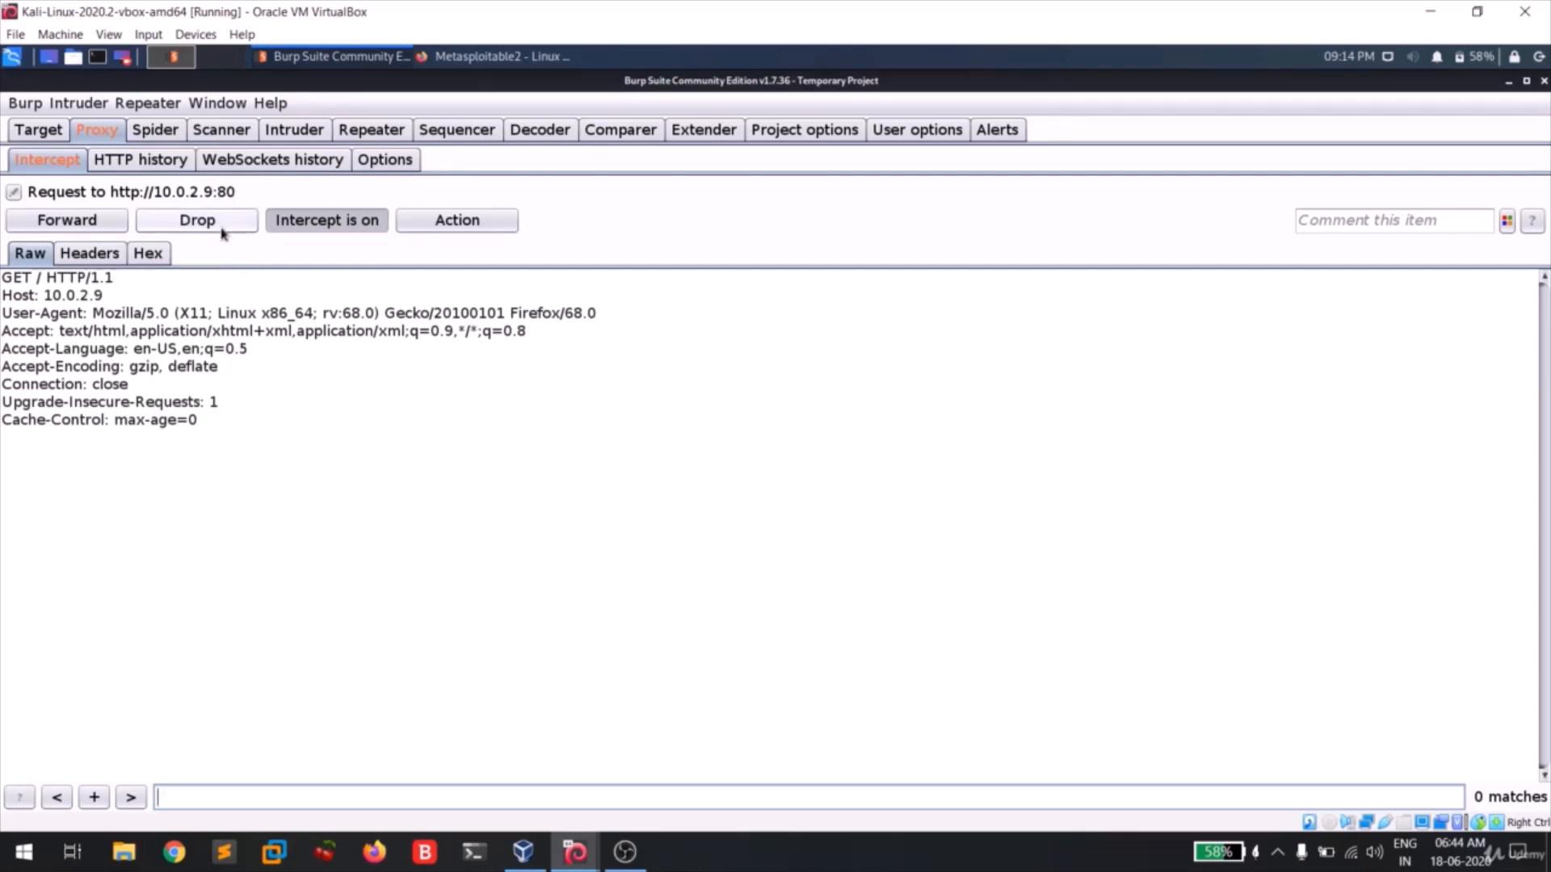
Step: Examine the intercepted GET request's raw lines and compare them with the site map's requests for / and /dav/
click(33, 280)
click(101, 295)
drag(101, 295, 311, 315)
click(250, 349)
click(44, 129)
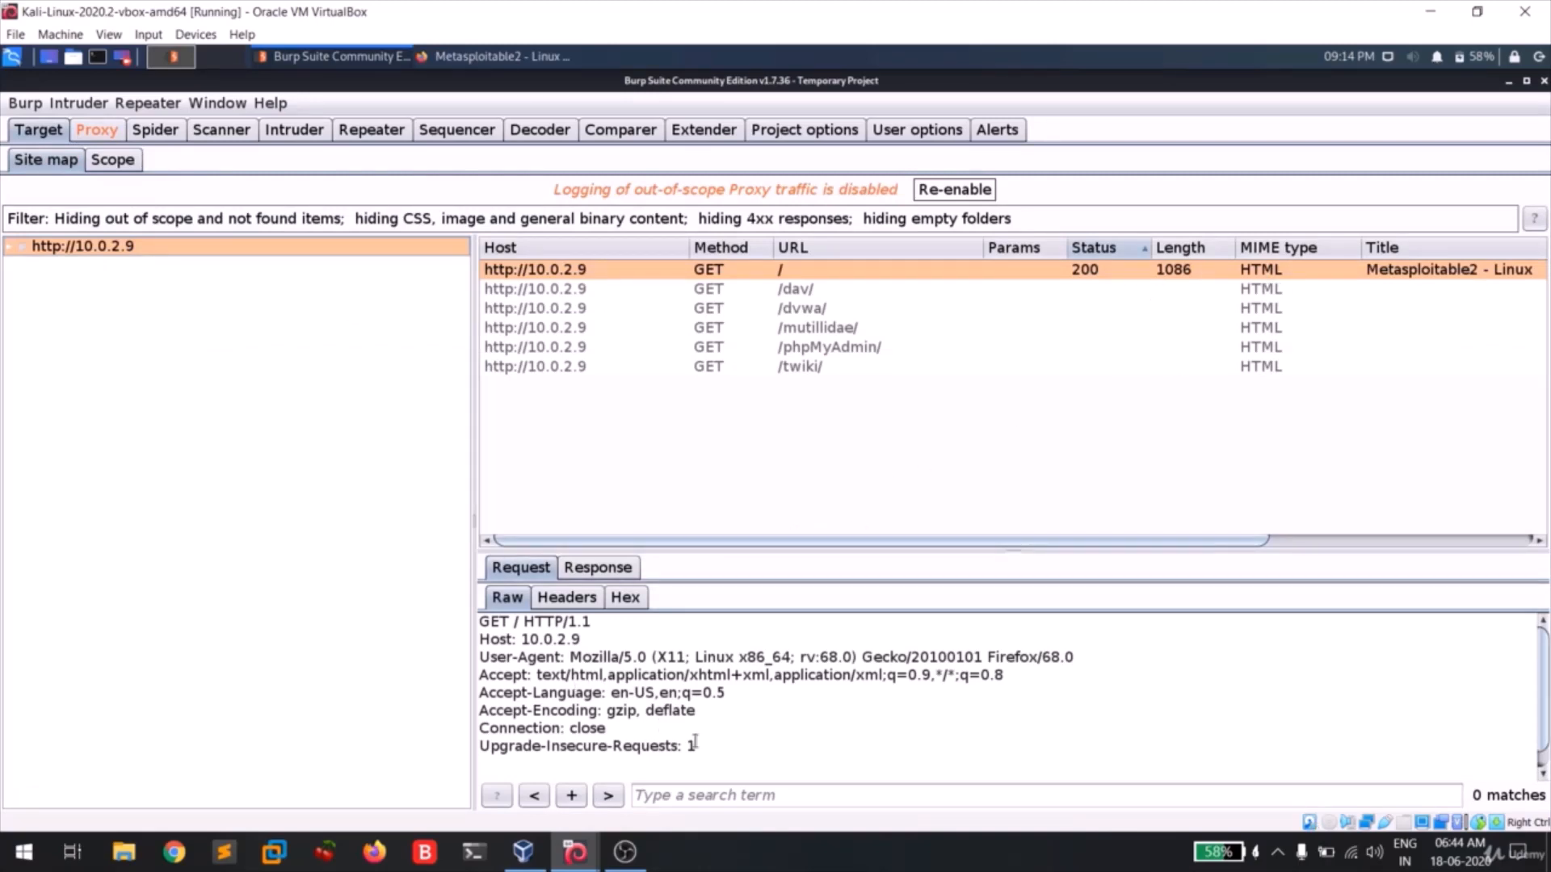
drag(694, 741, 616, 588)
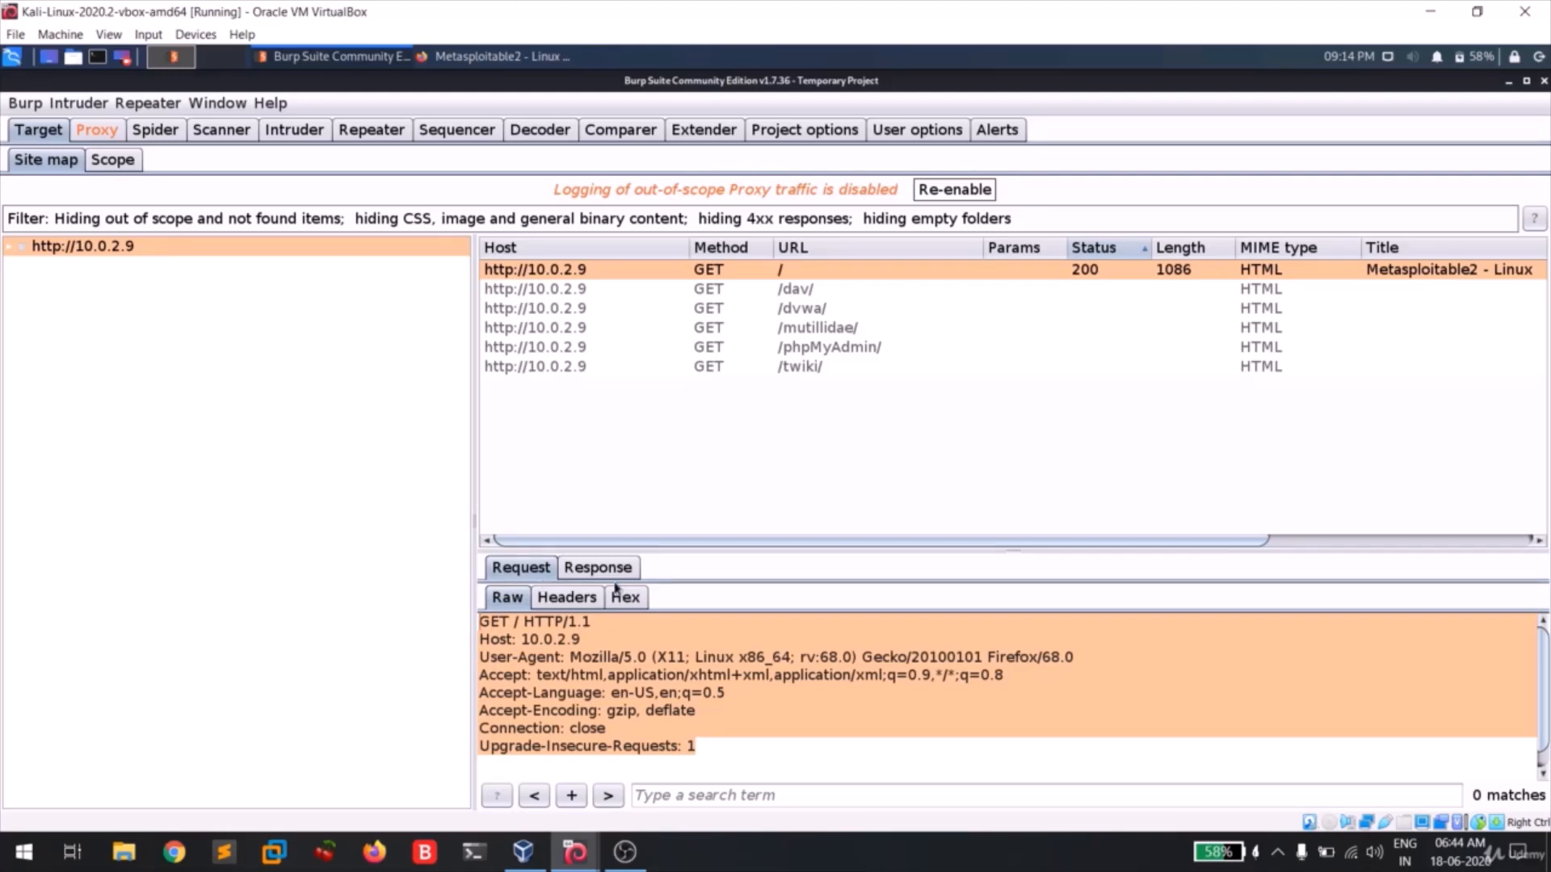
click(706, 292)
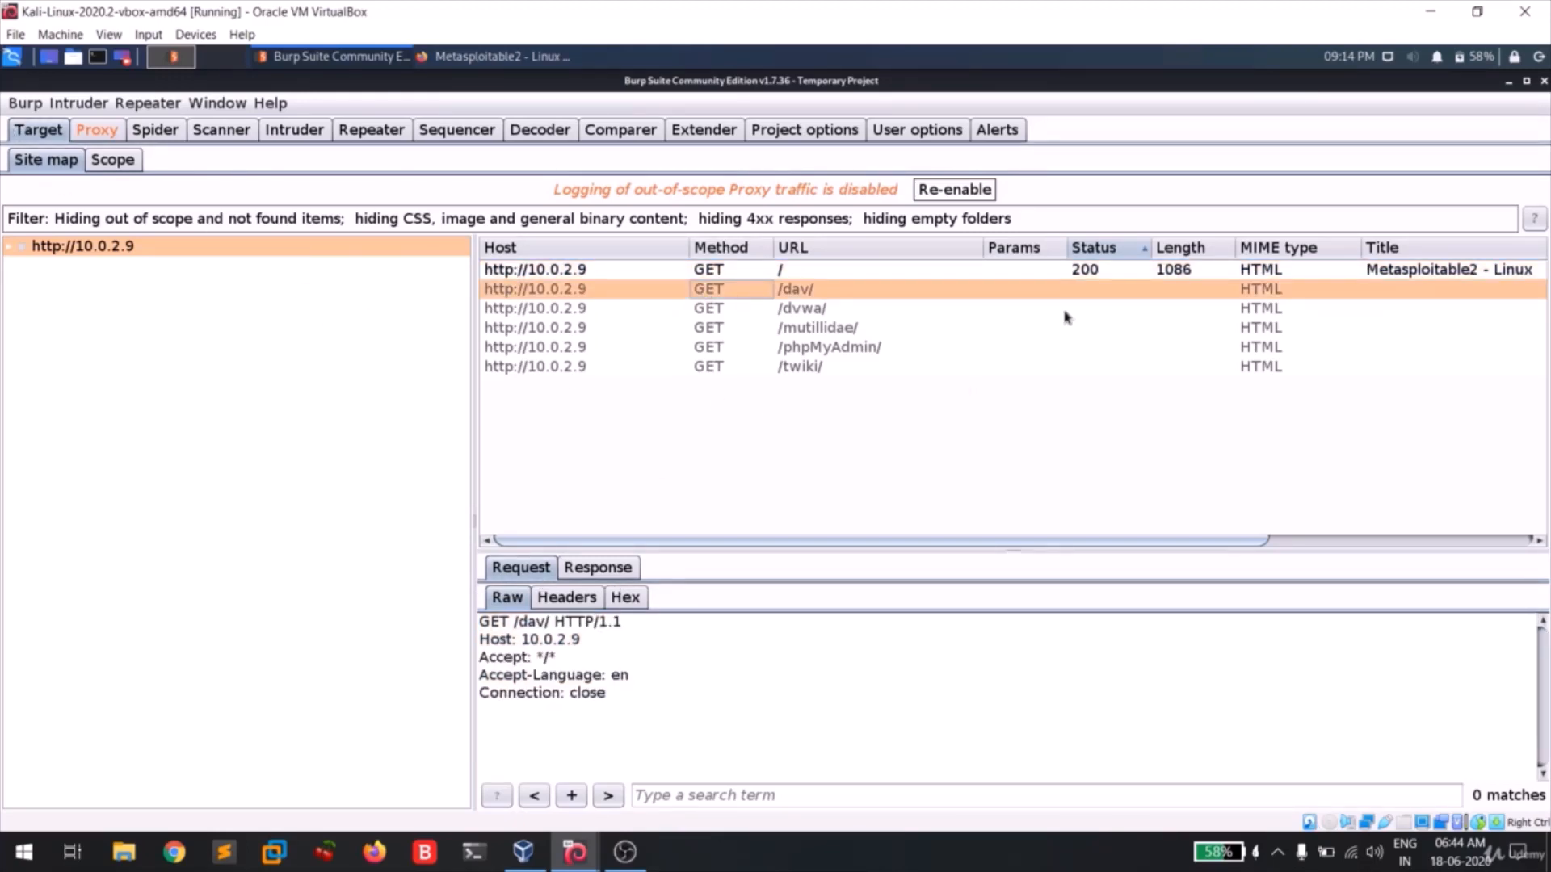
Step: Review the intercepted request as headers, raw text and hex, and forward it so the page loads in Firefox
click(116, 129)
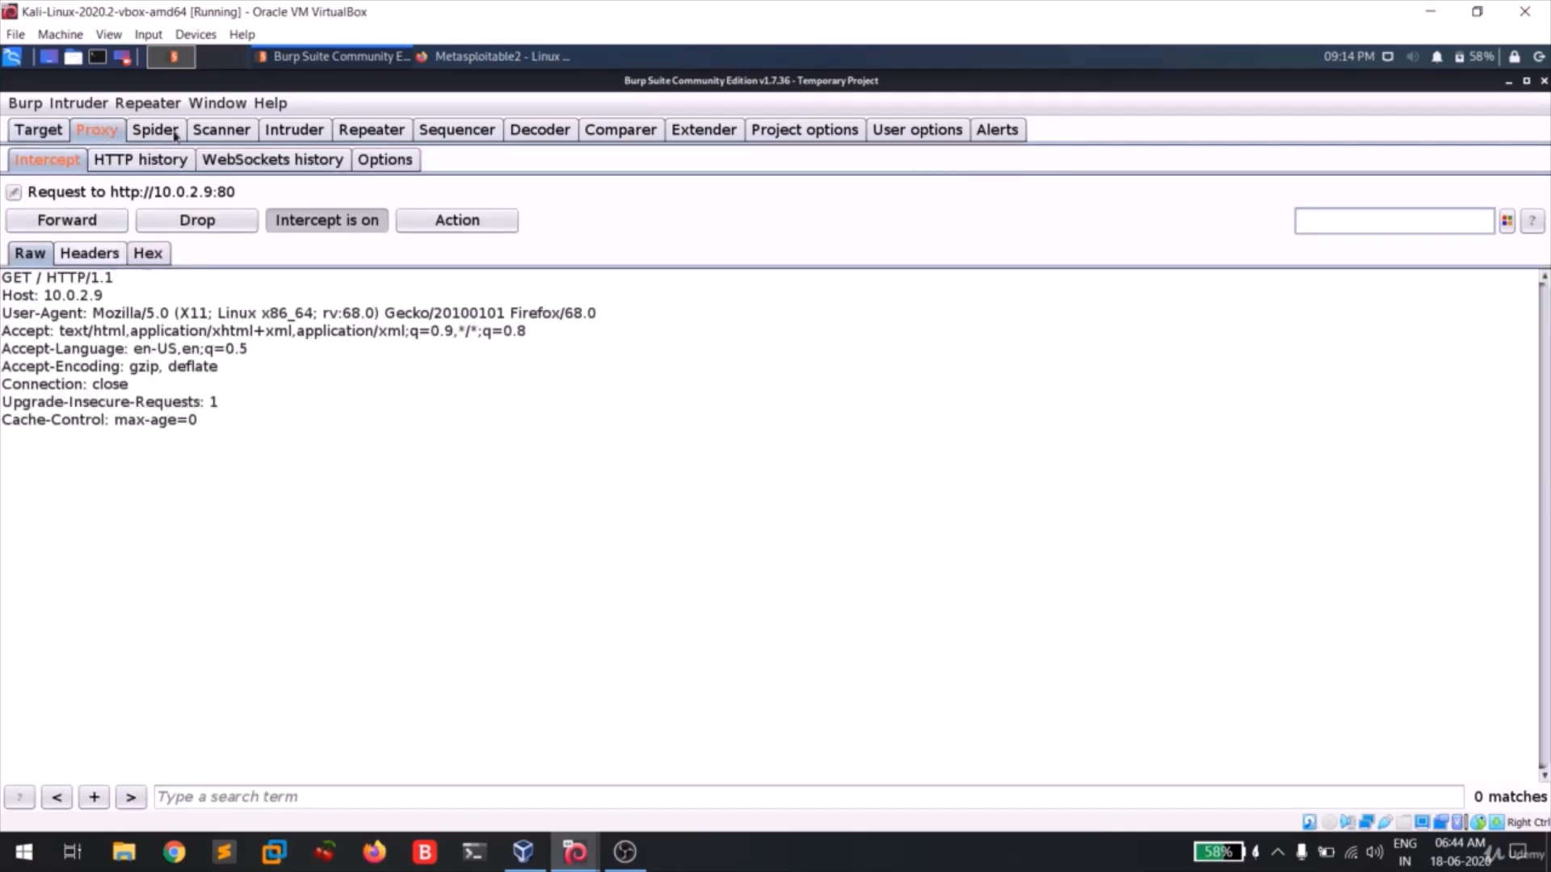
click(84, 262)
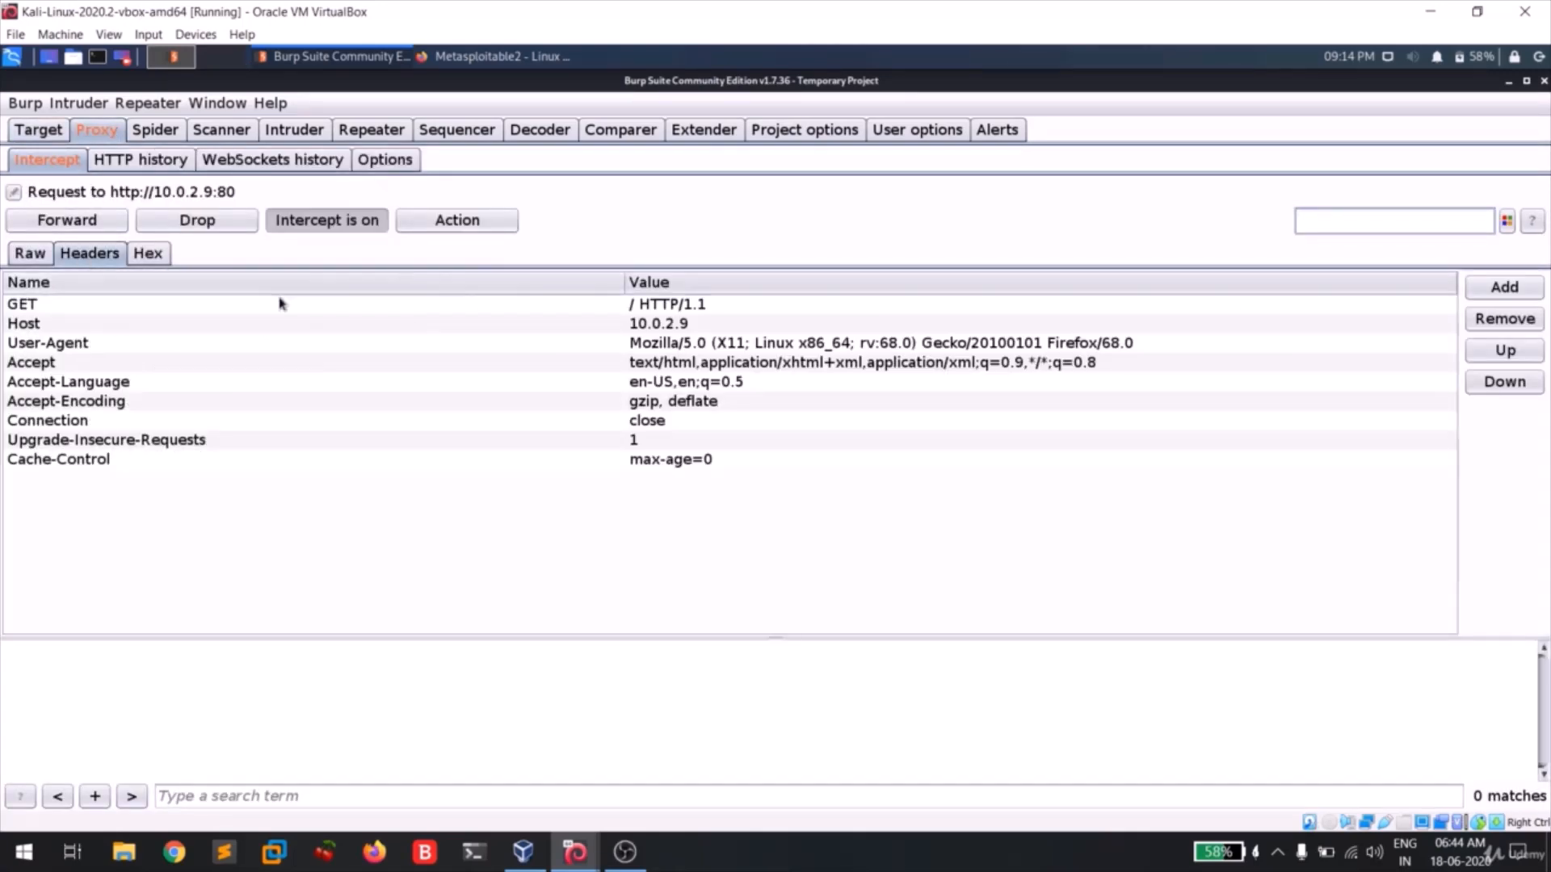
click(10, 253)
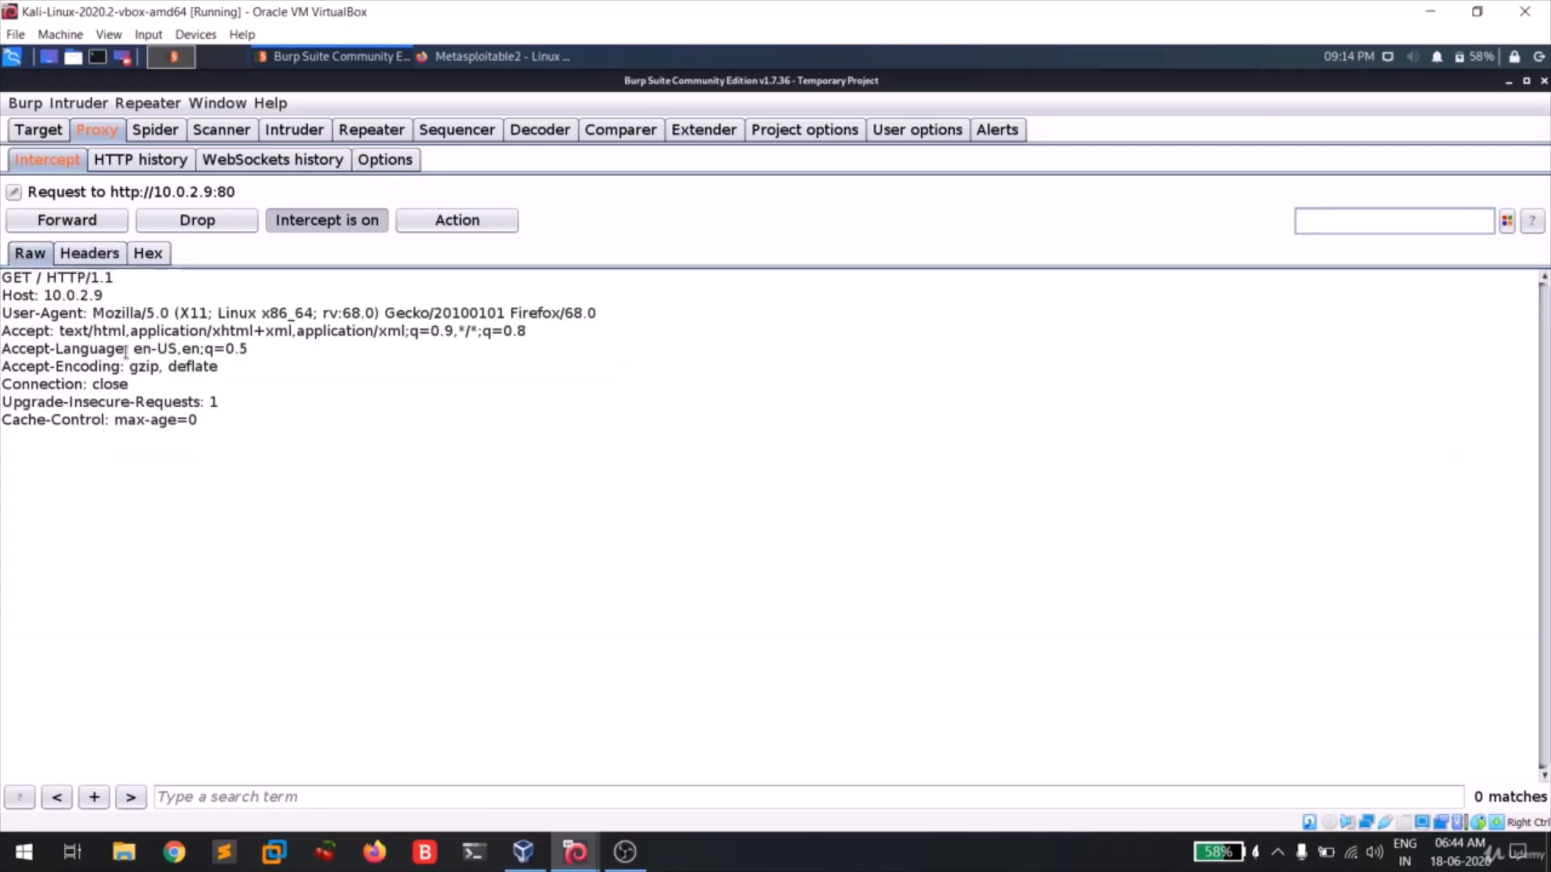
click(89, 255)
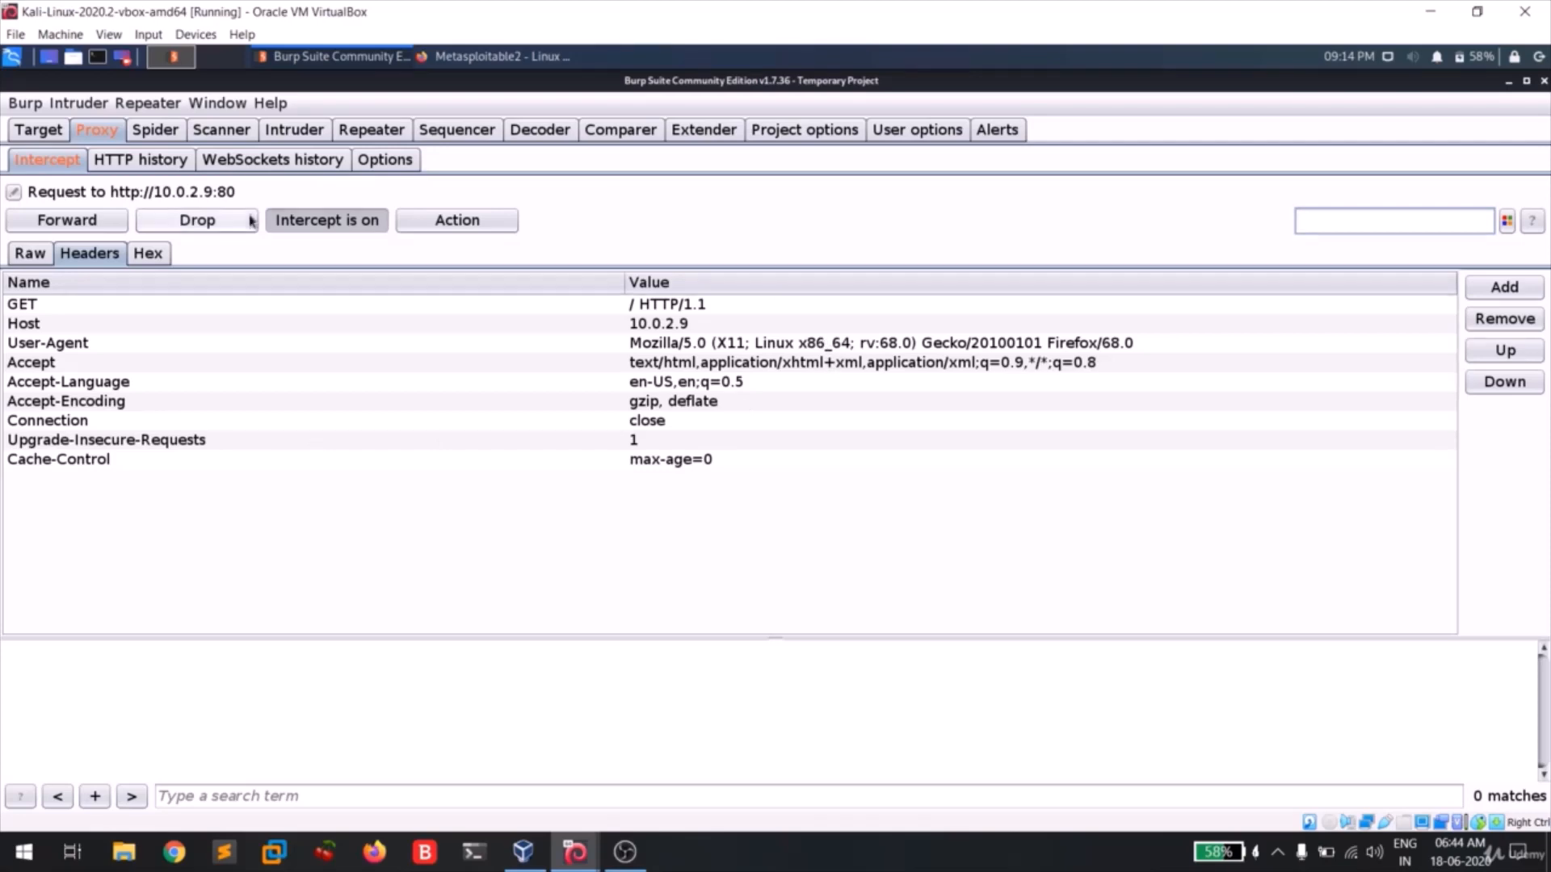
click(147, 254)
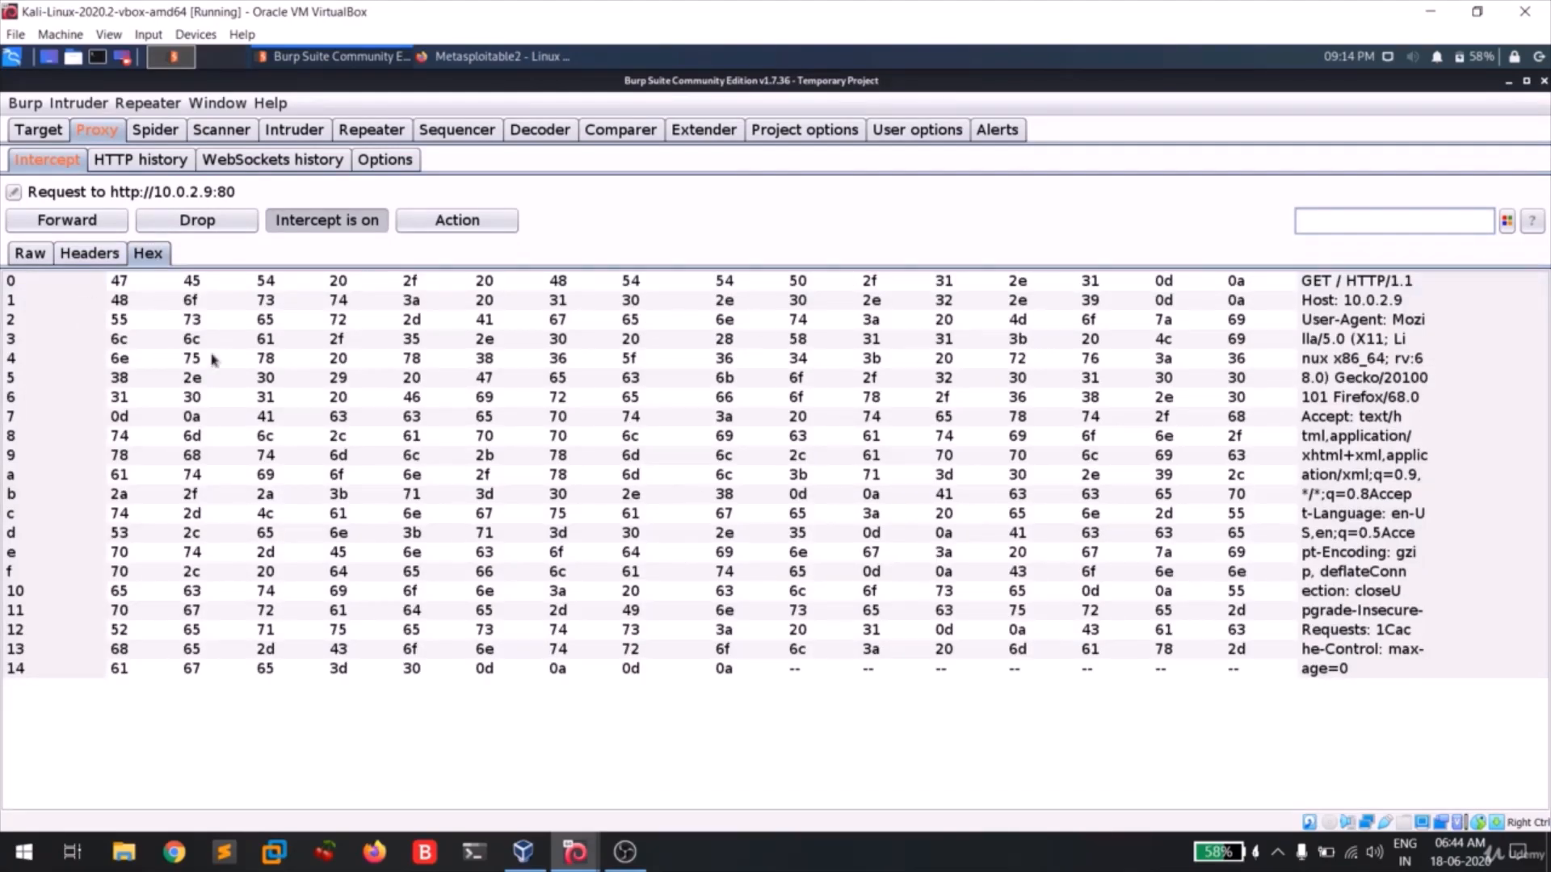
click(29, 253)
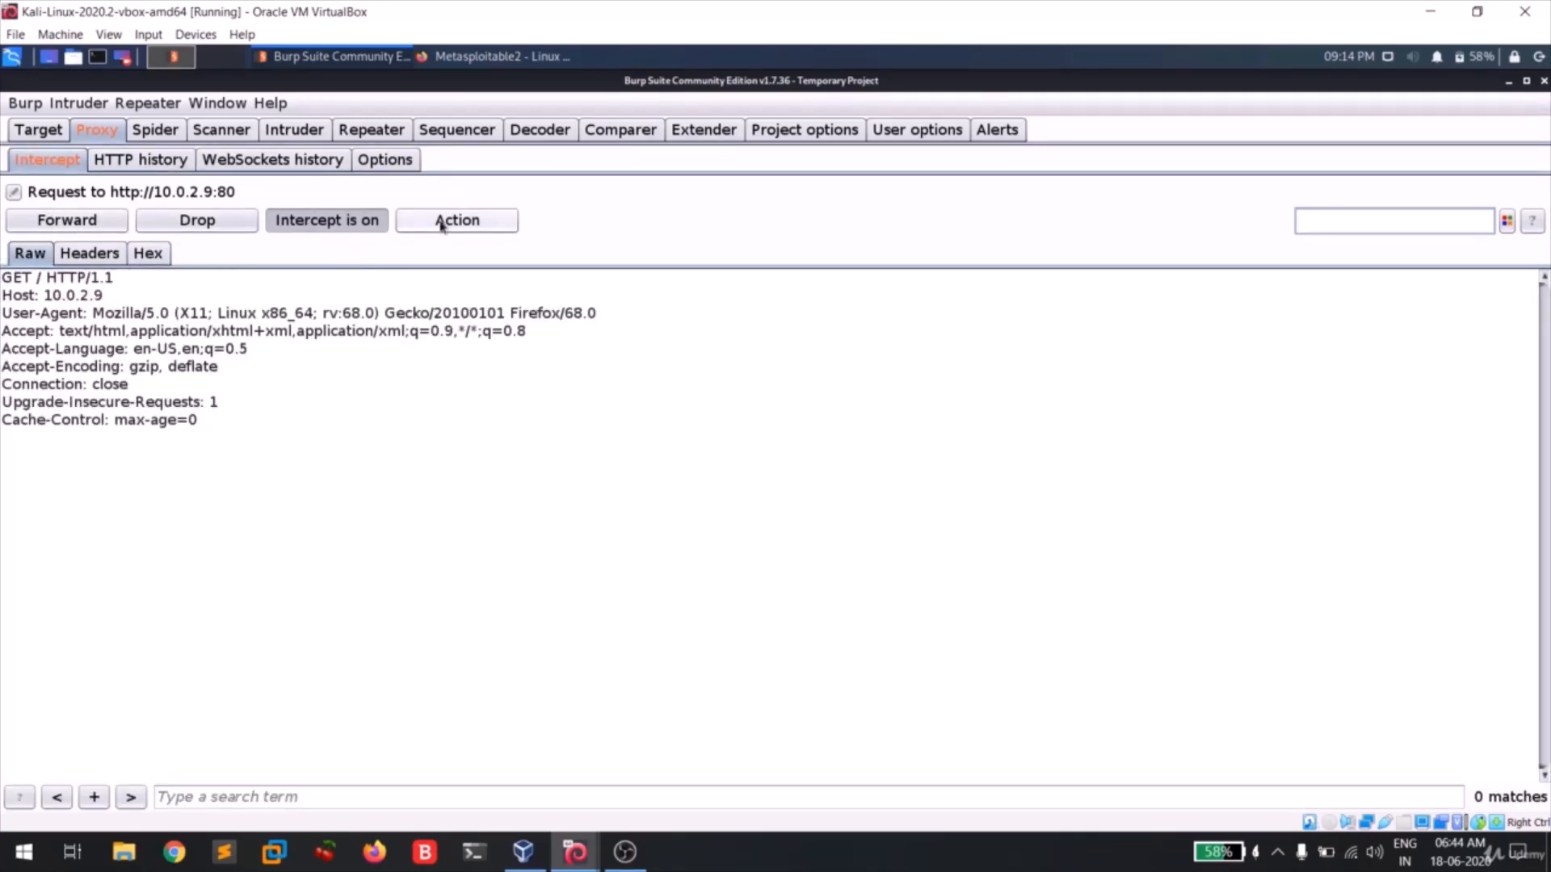
click(87, 226)
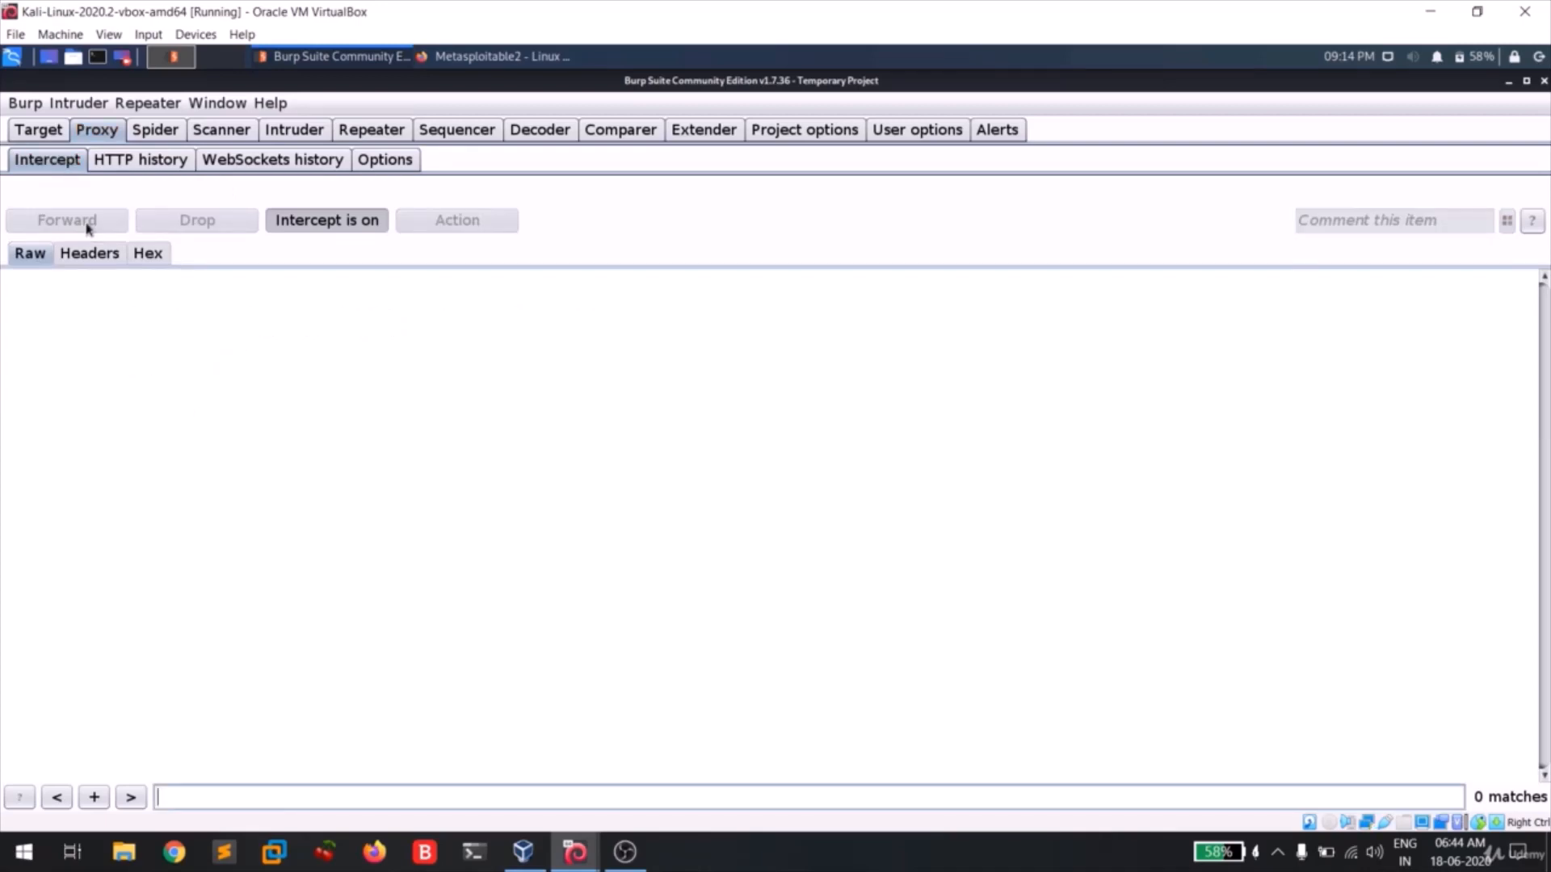
click(479, 59)
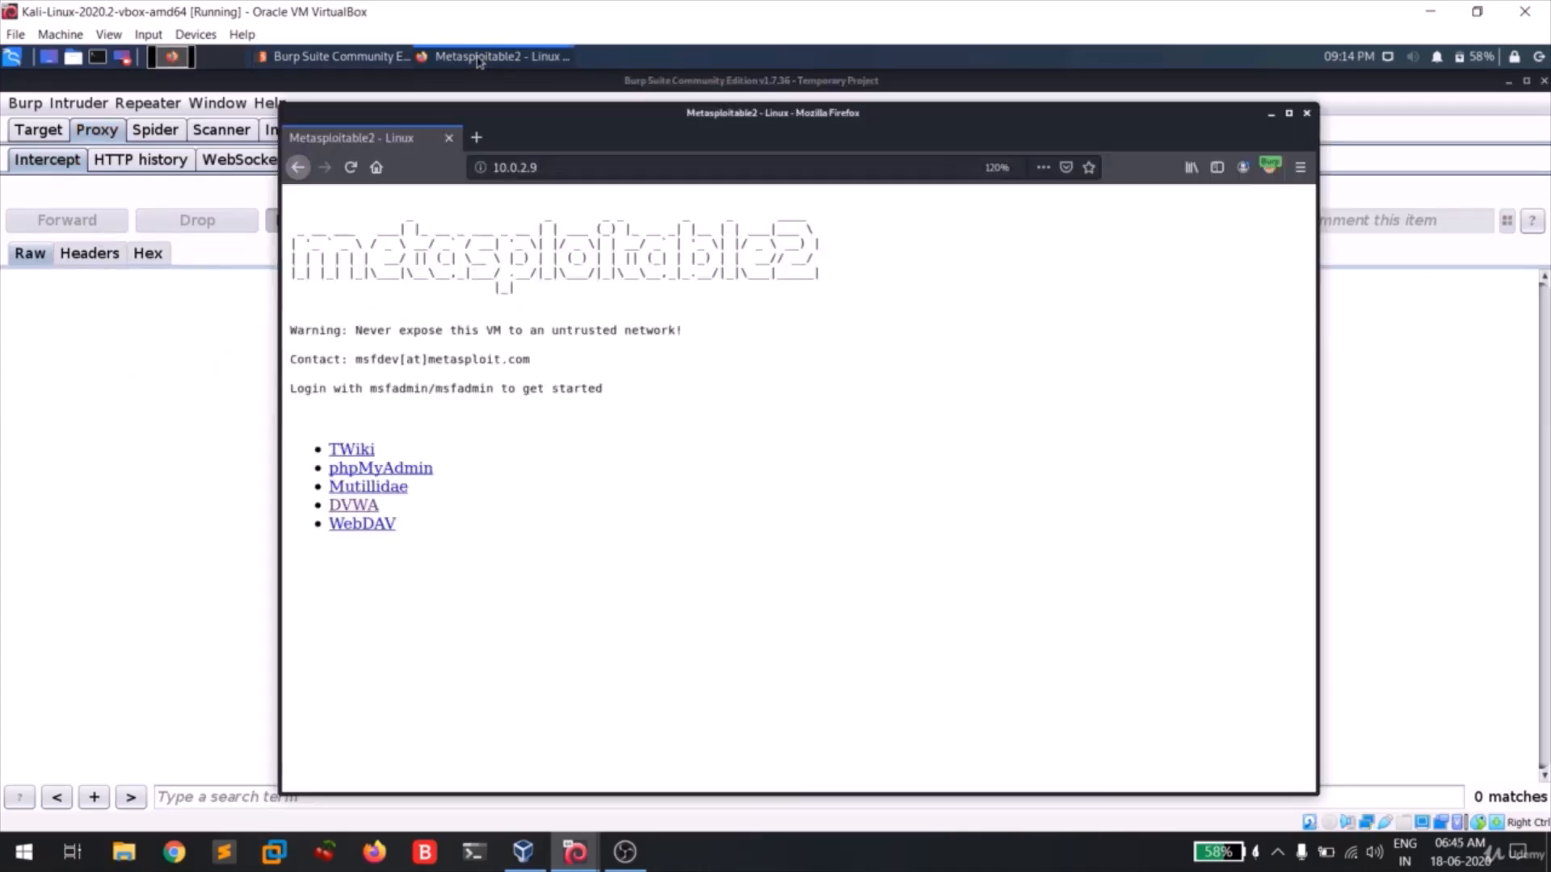
Step: Reload the Metasploitable page, drop its intercepted request, and check the page in Firefox
click(352, 174)
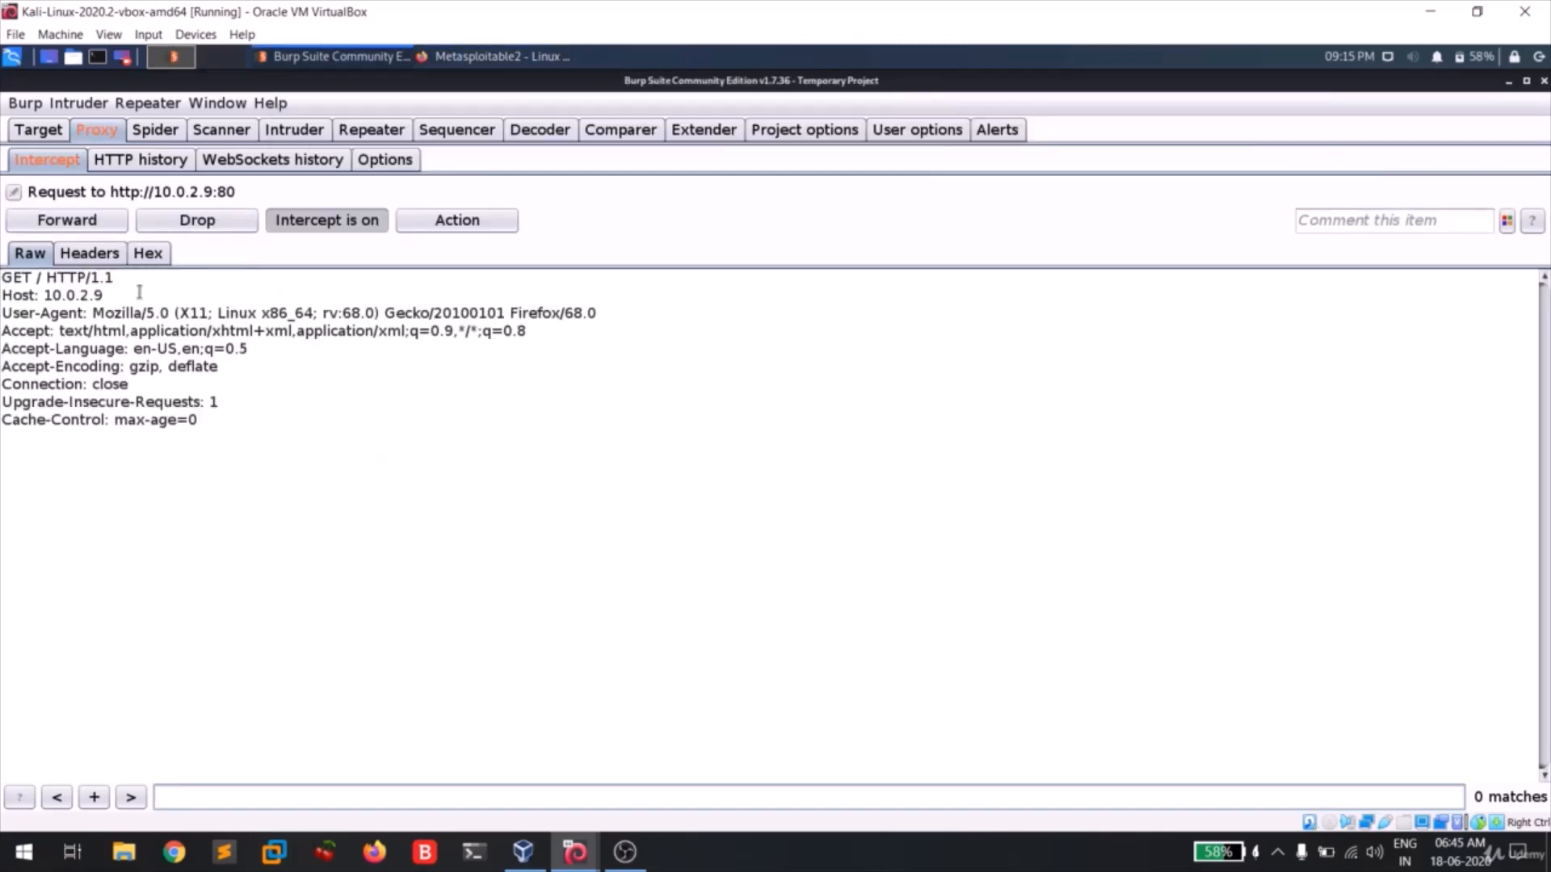
click(197, 221)
click(489, 58)
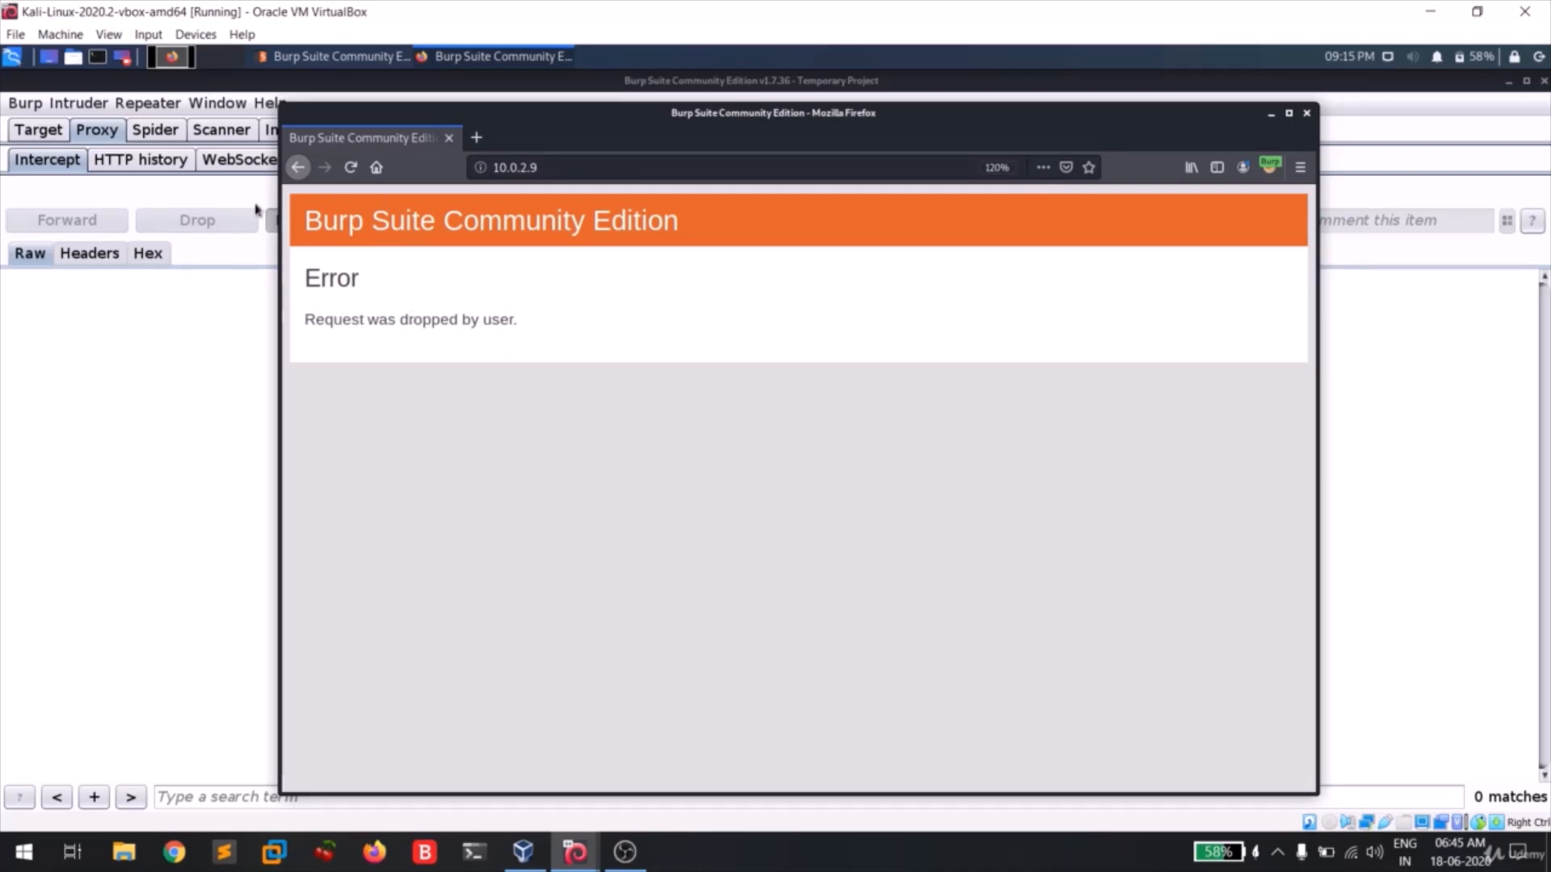
Step: Reload 10.0.2.9 after the dropped request, forward the new intercepted request, and return to Firefox
click(350, 167)
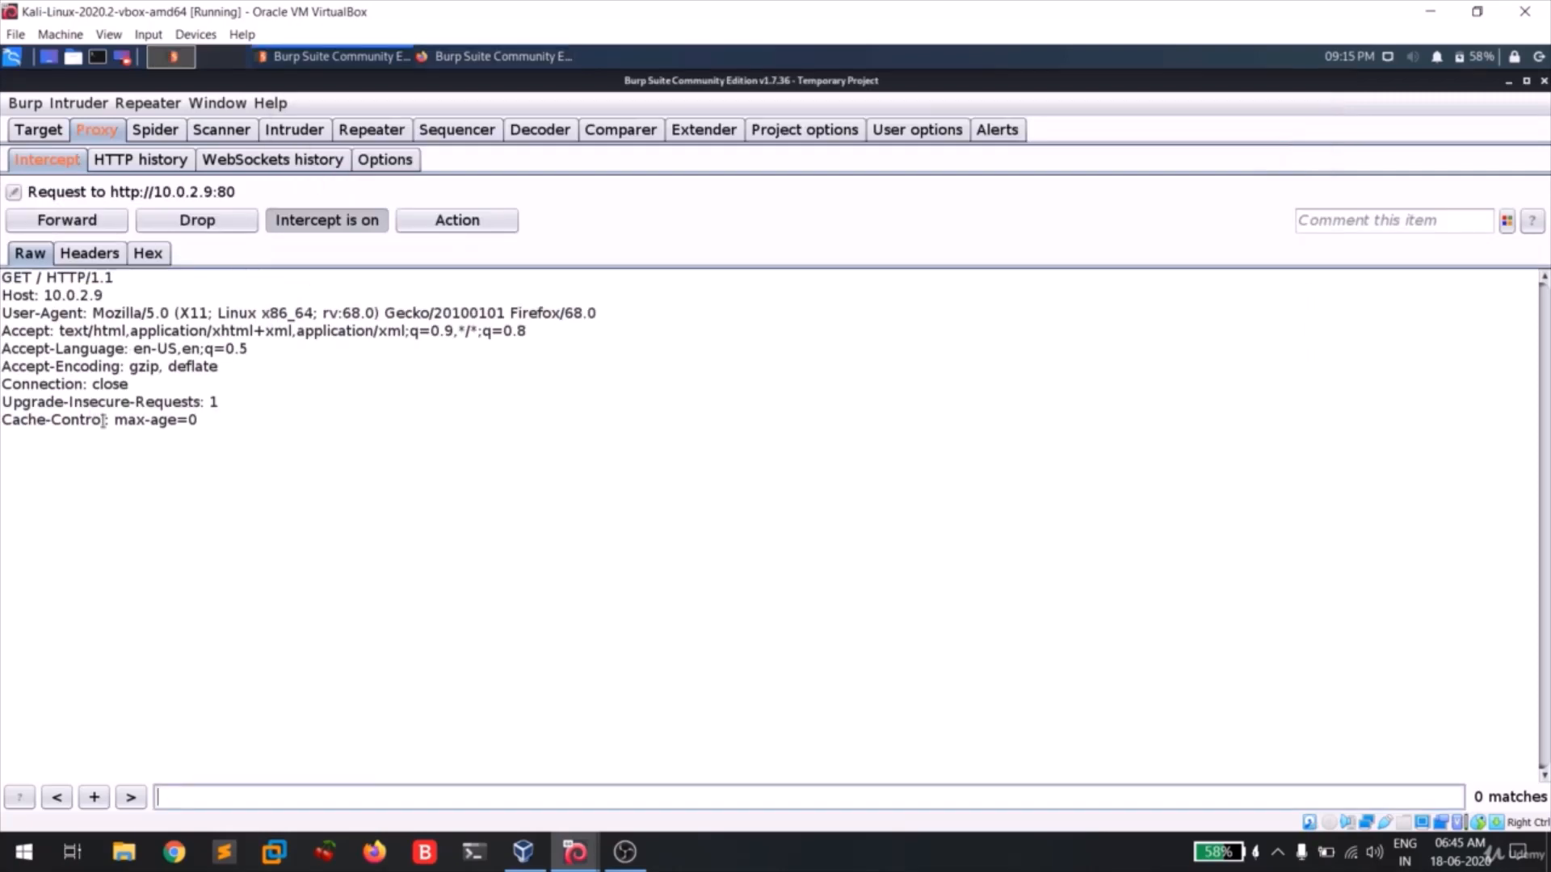
click(104, 225)
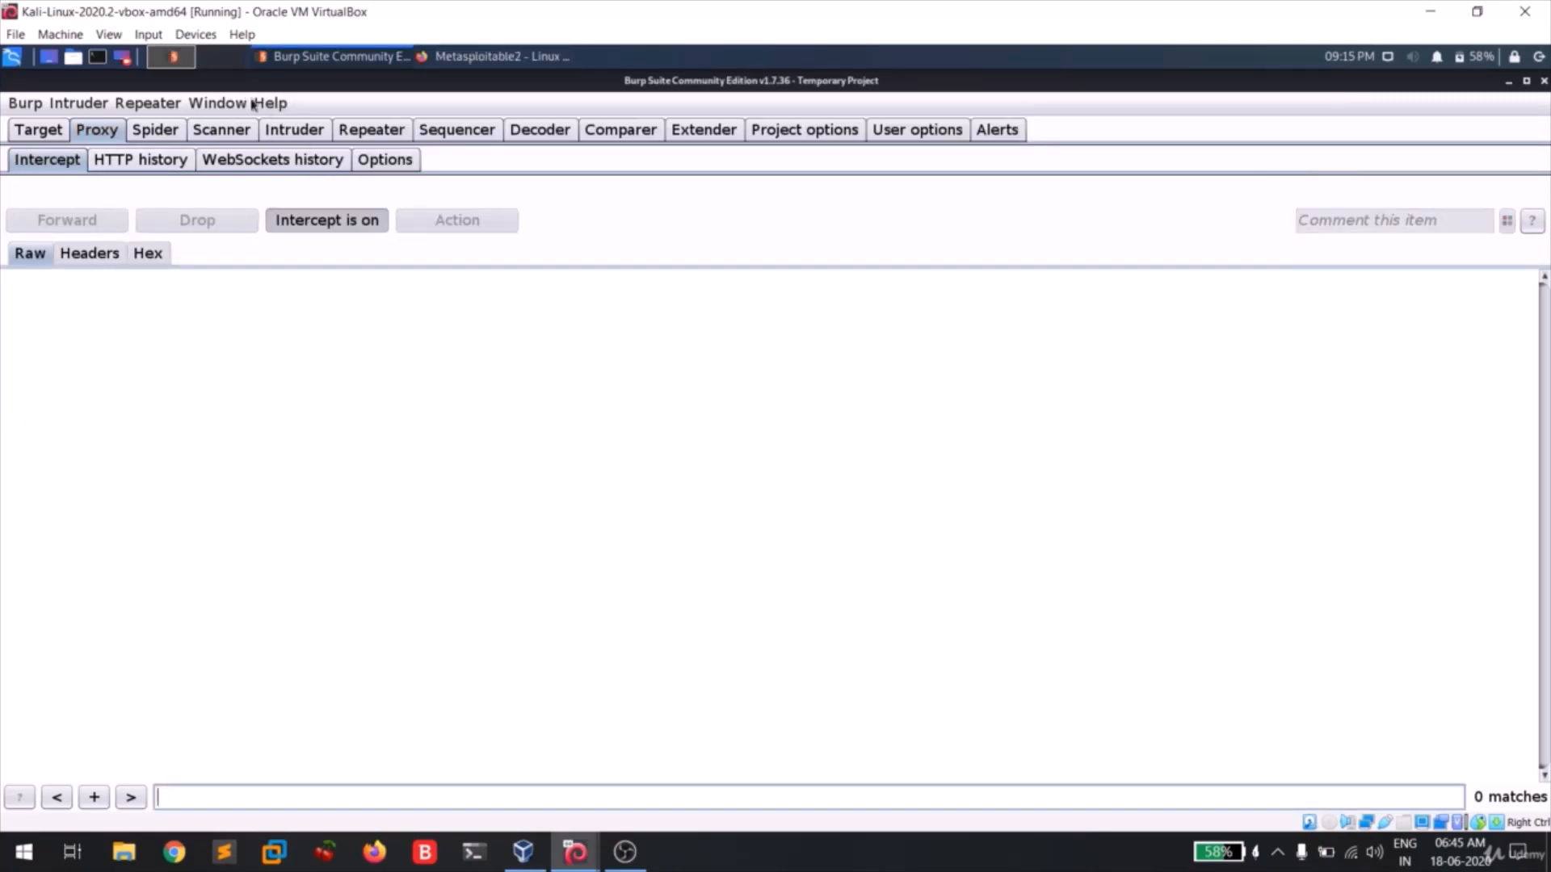
click(446, 57)
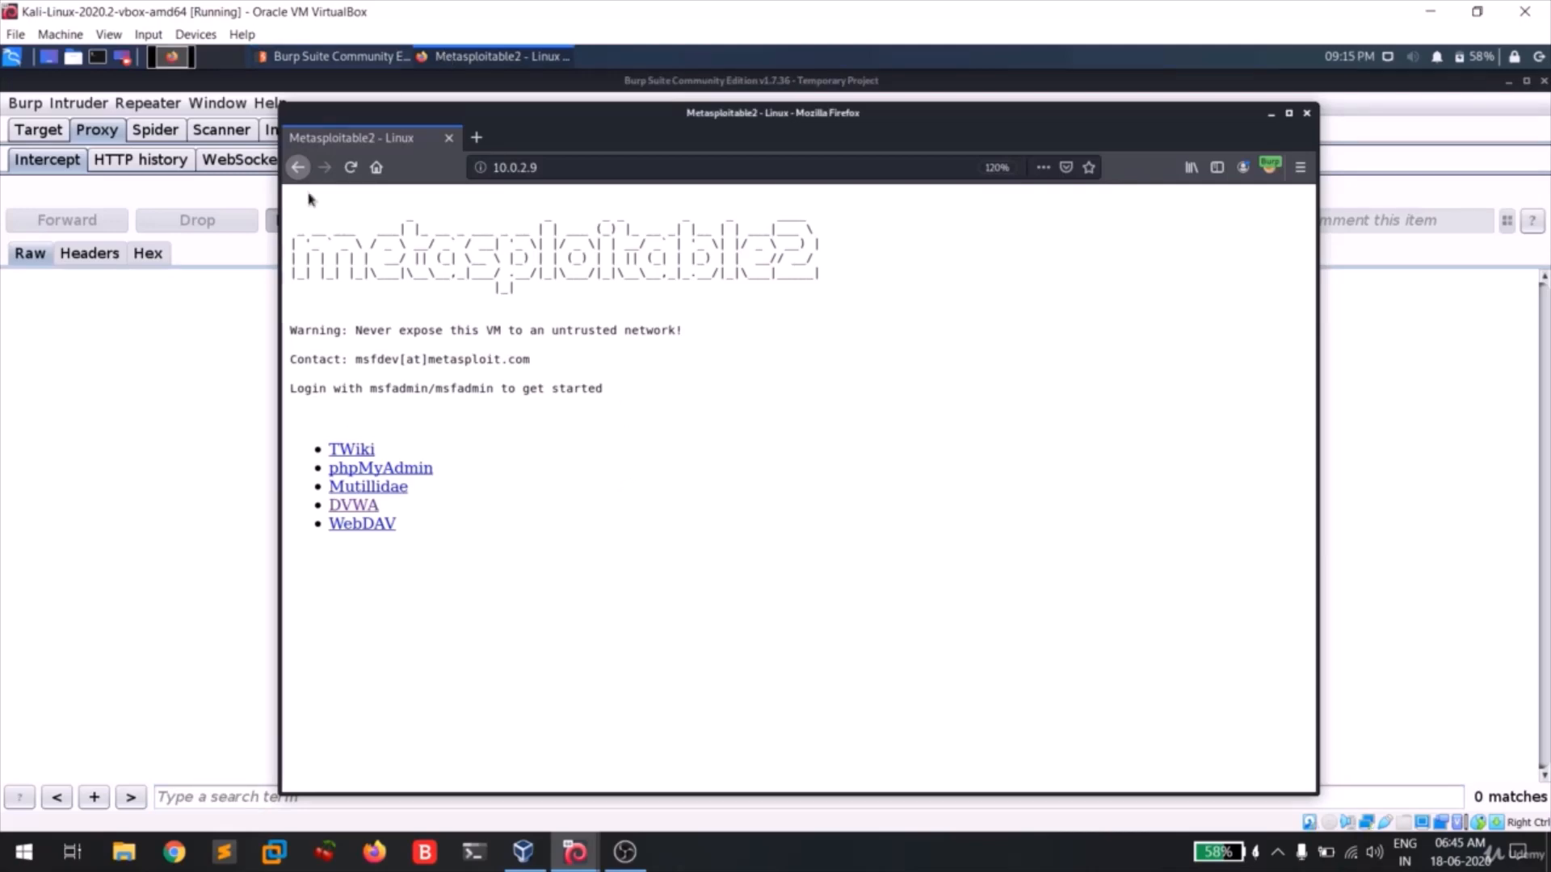
Step: Reload the Metasploitable page to intercept a fresh request, and look through the actions available for that request
click(351, 167)
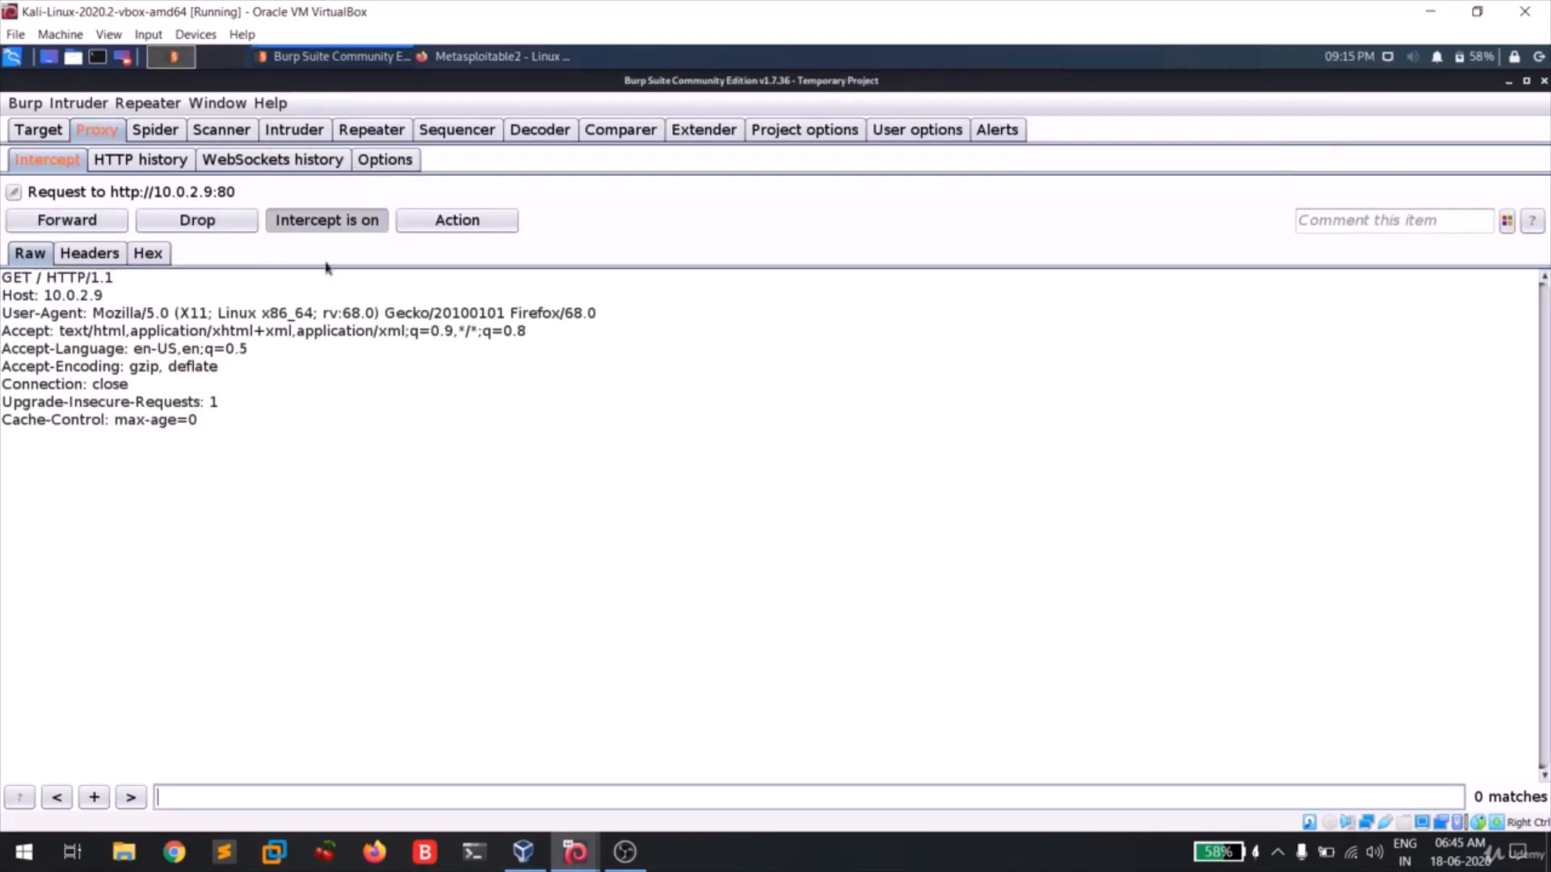
click(508, 221)
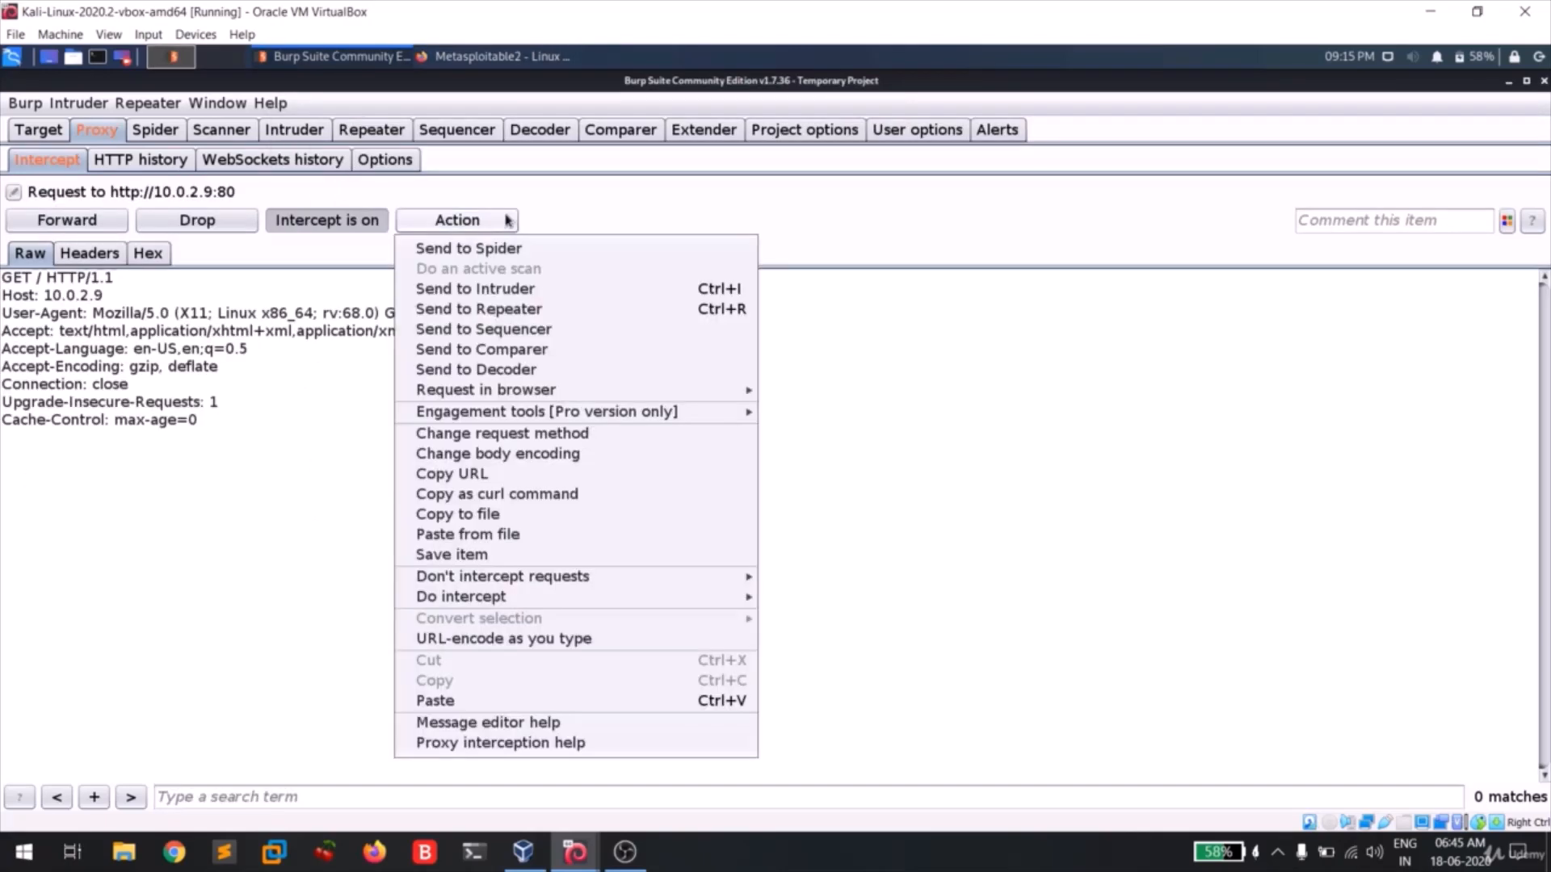
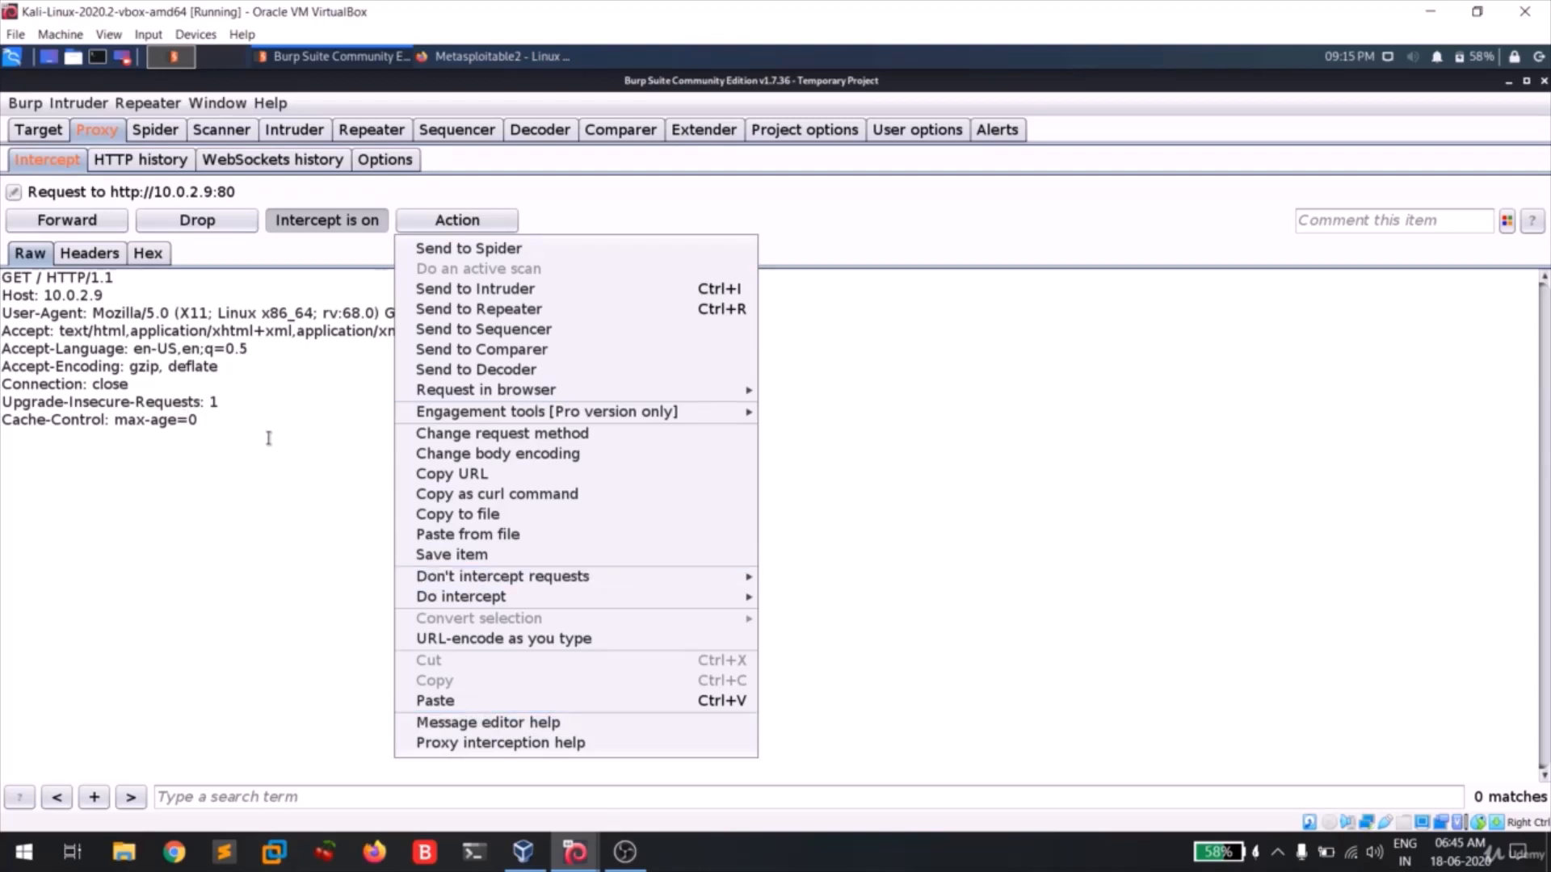
click(269, 437)
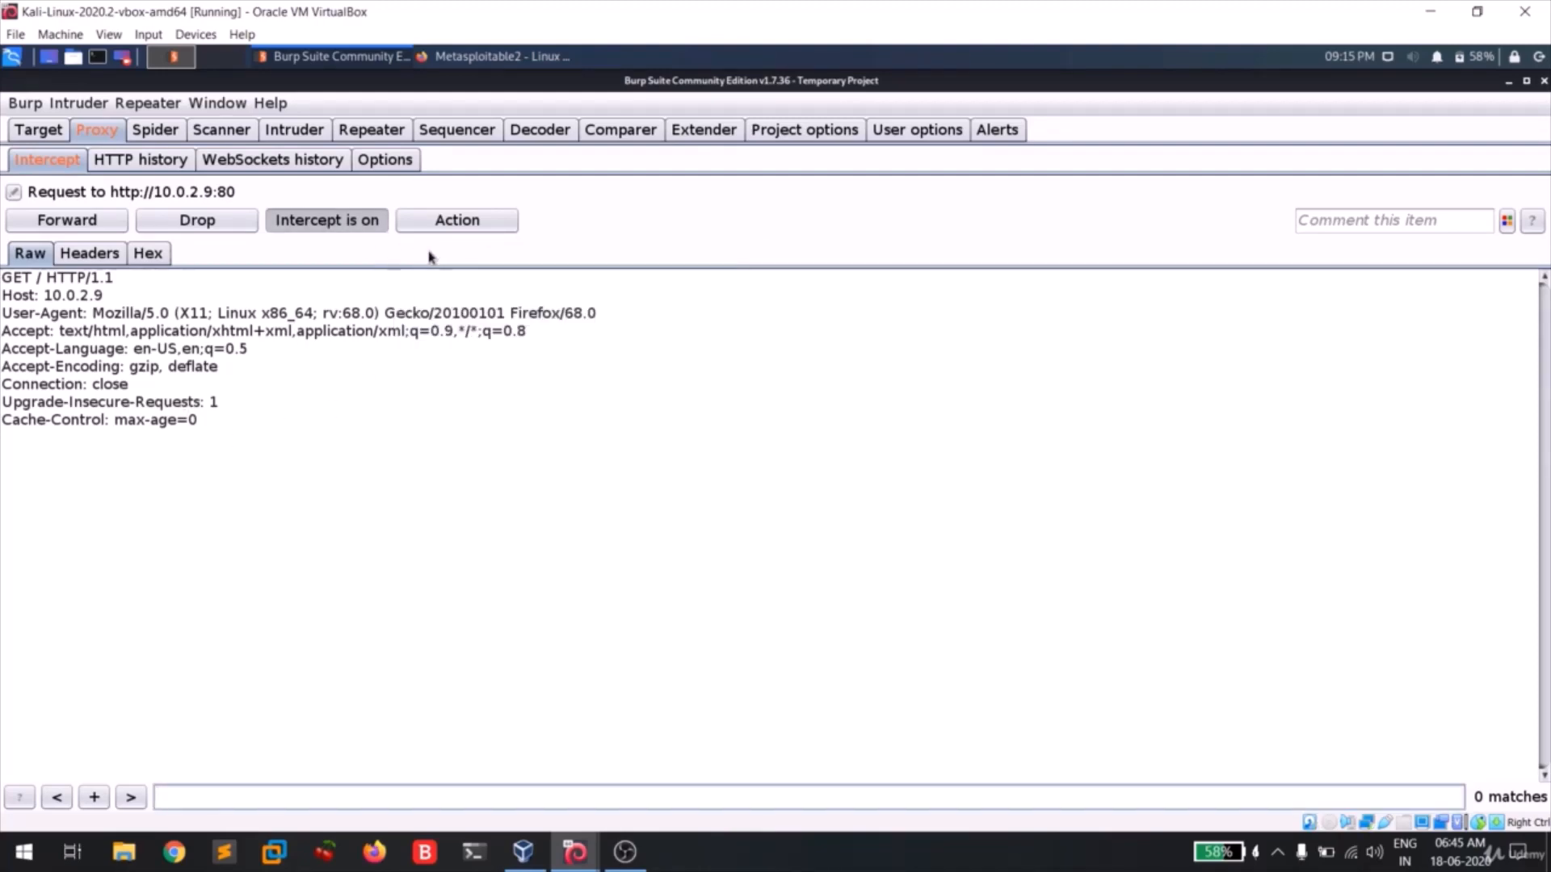
right_click(294, 357)
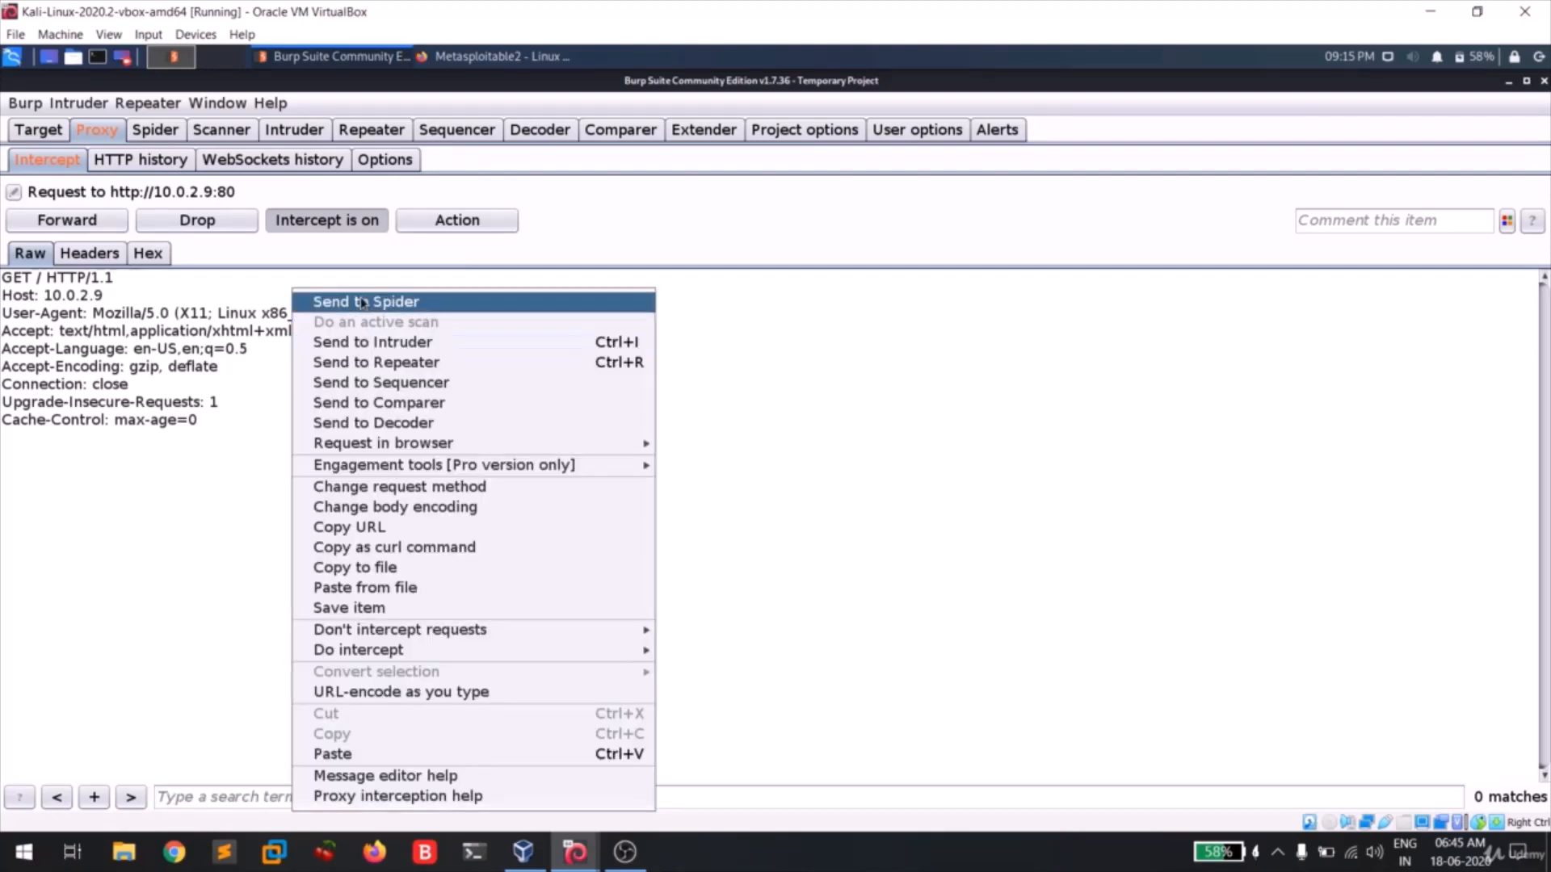
click(747, 543)
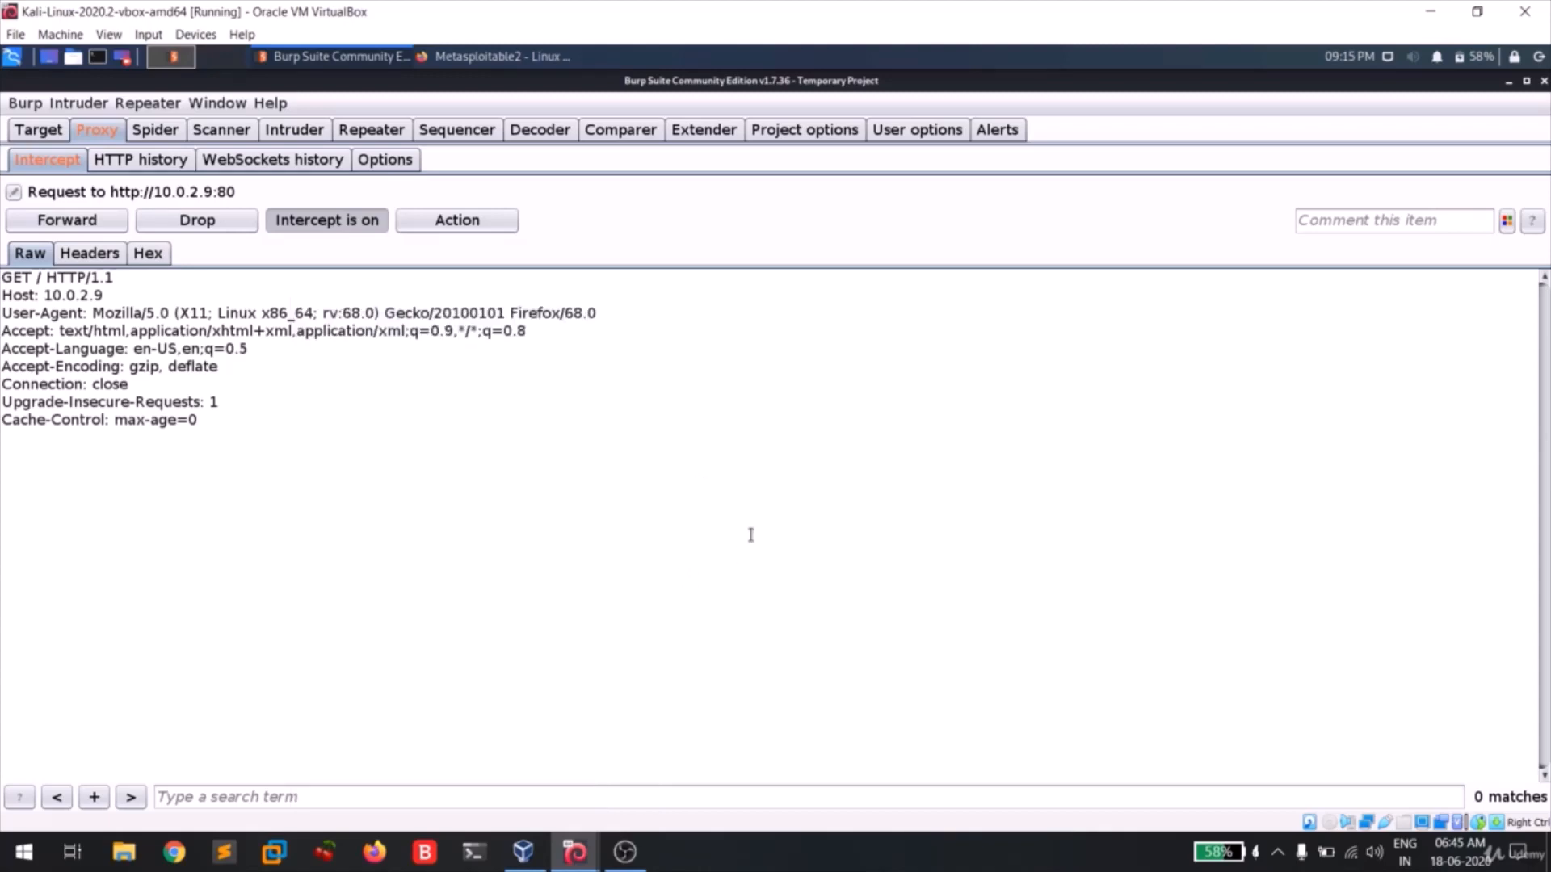
drag(235, 420, 4, 277)
click(335, 393)
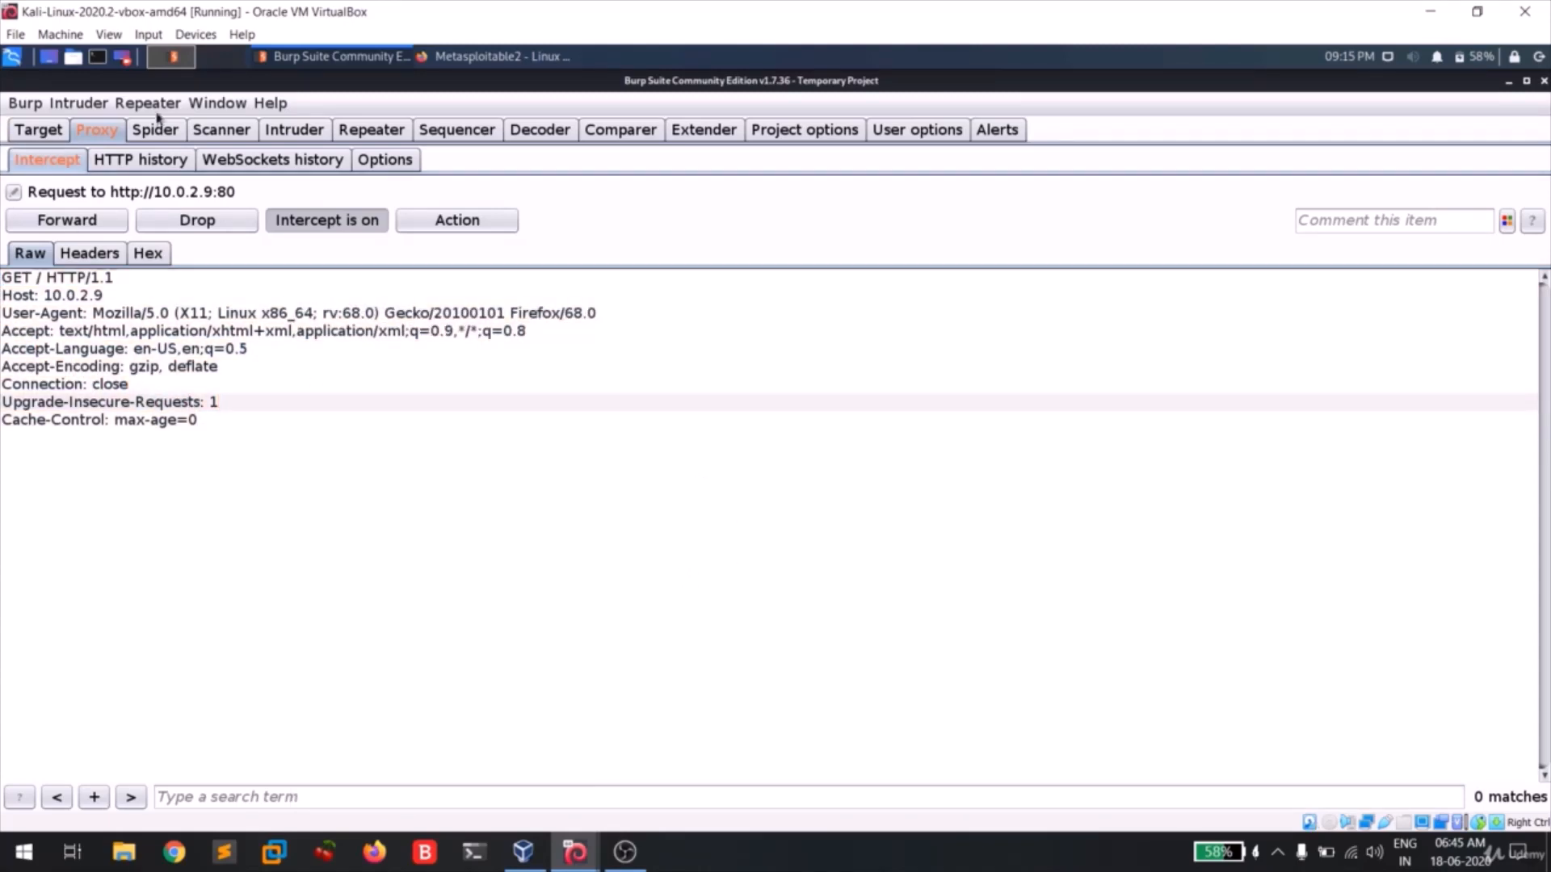
Step: Enable interception of the response to this request, forward the request, and review the intercepted response's HTML
right_click(339, 291)
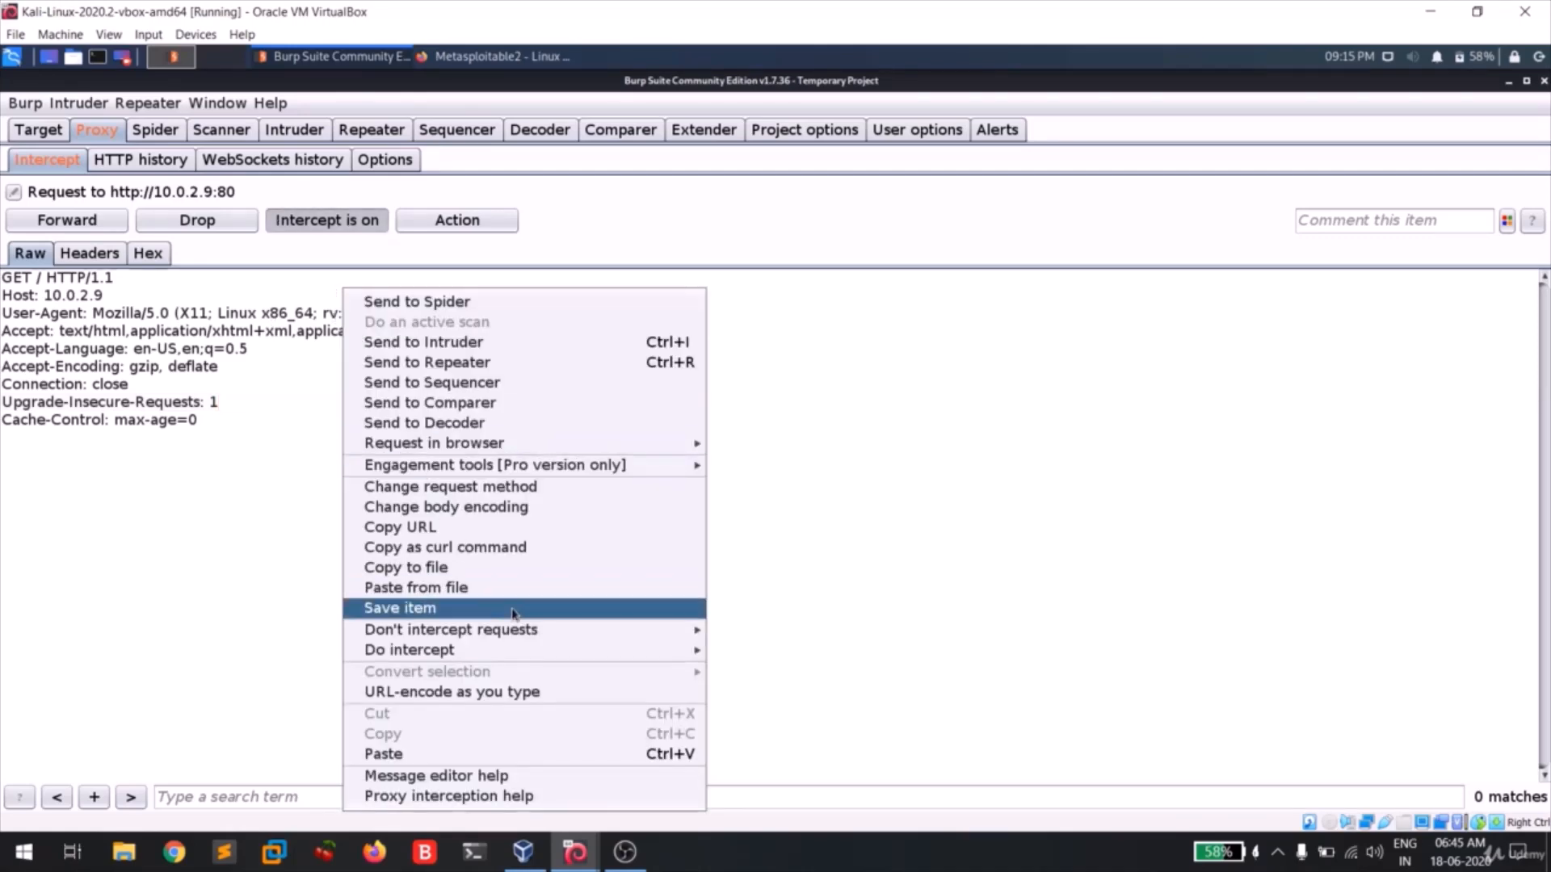
mouse_move(595, 650)
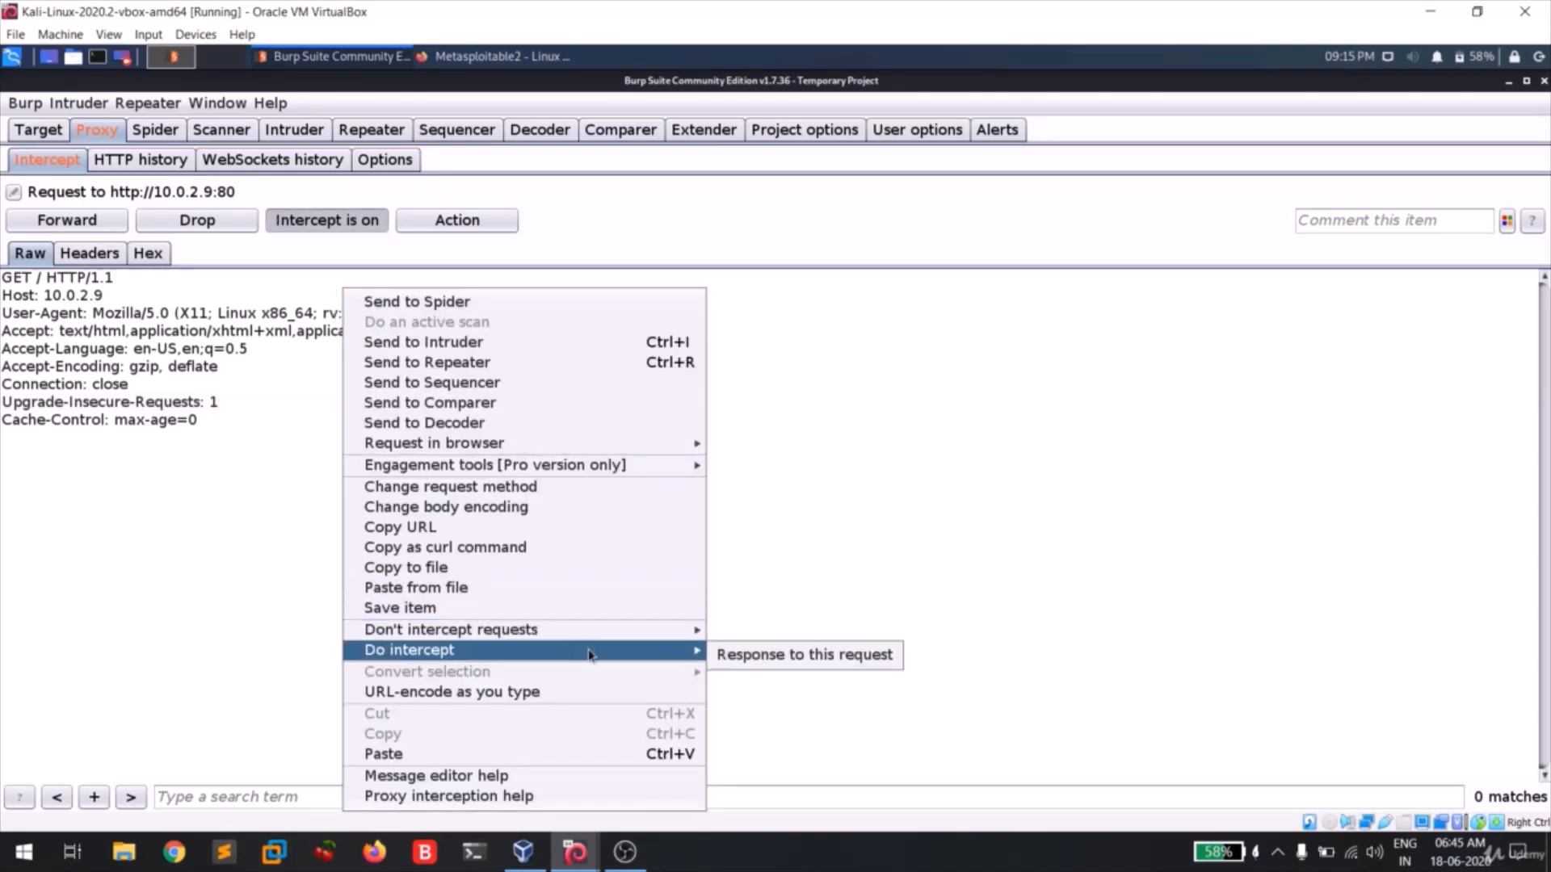
click(721, 655)
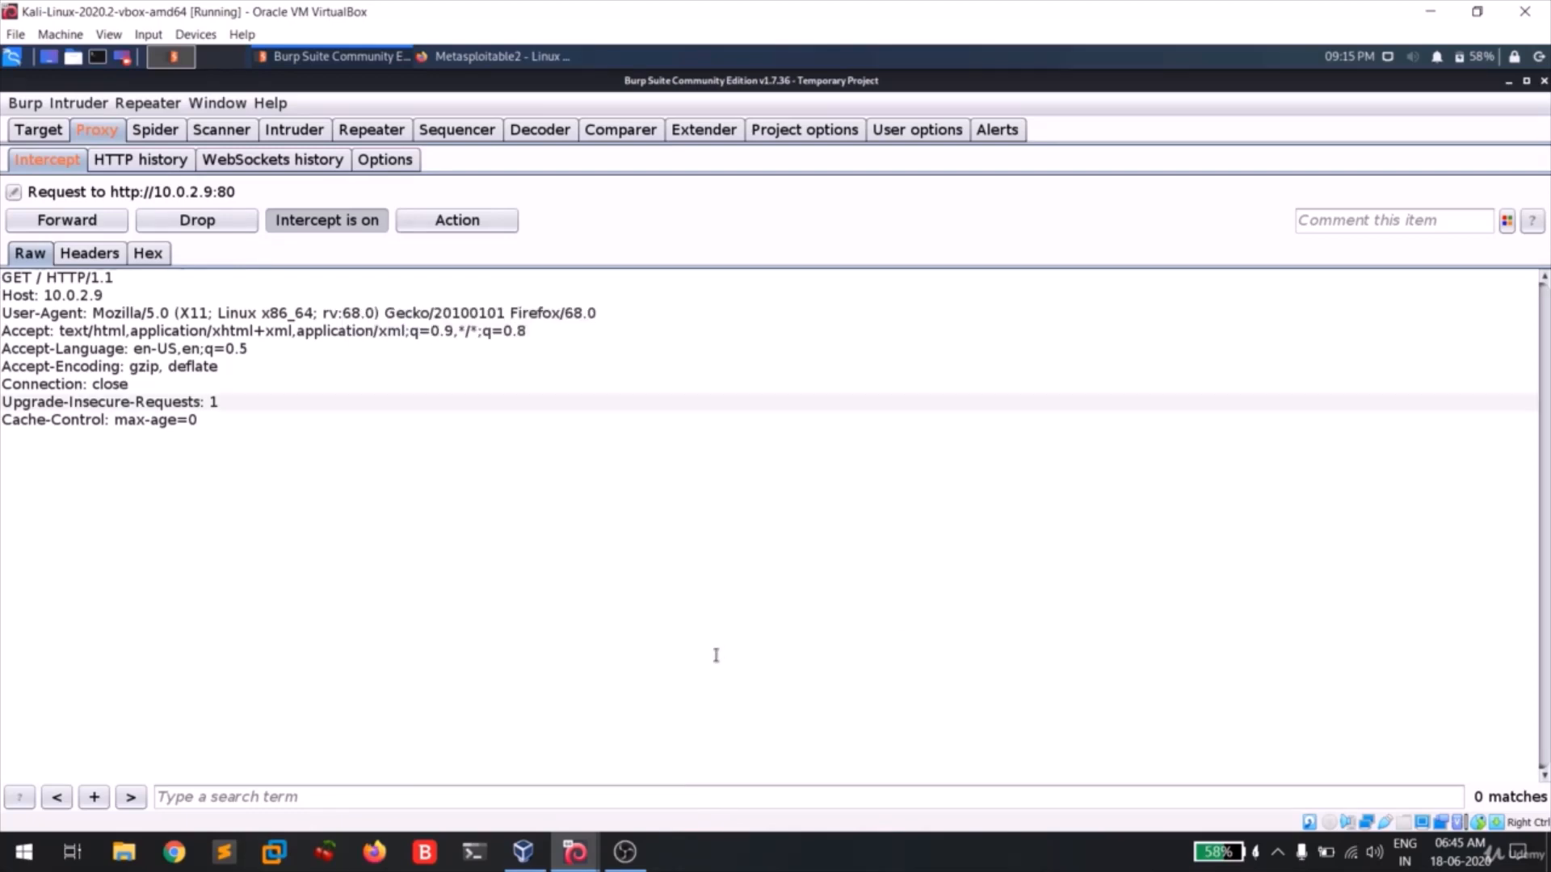
click(90, 227)
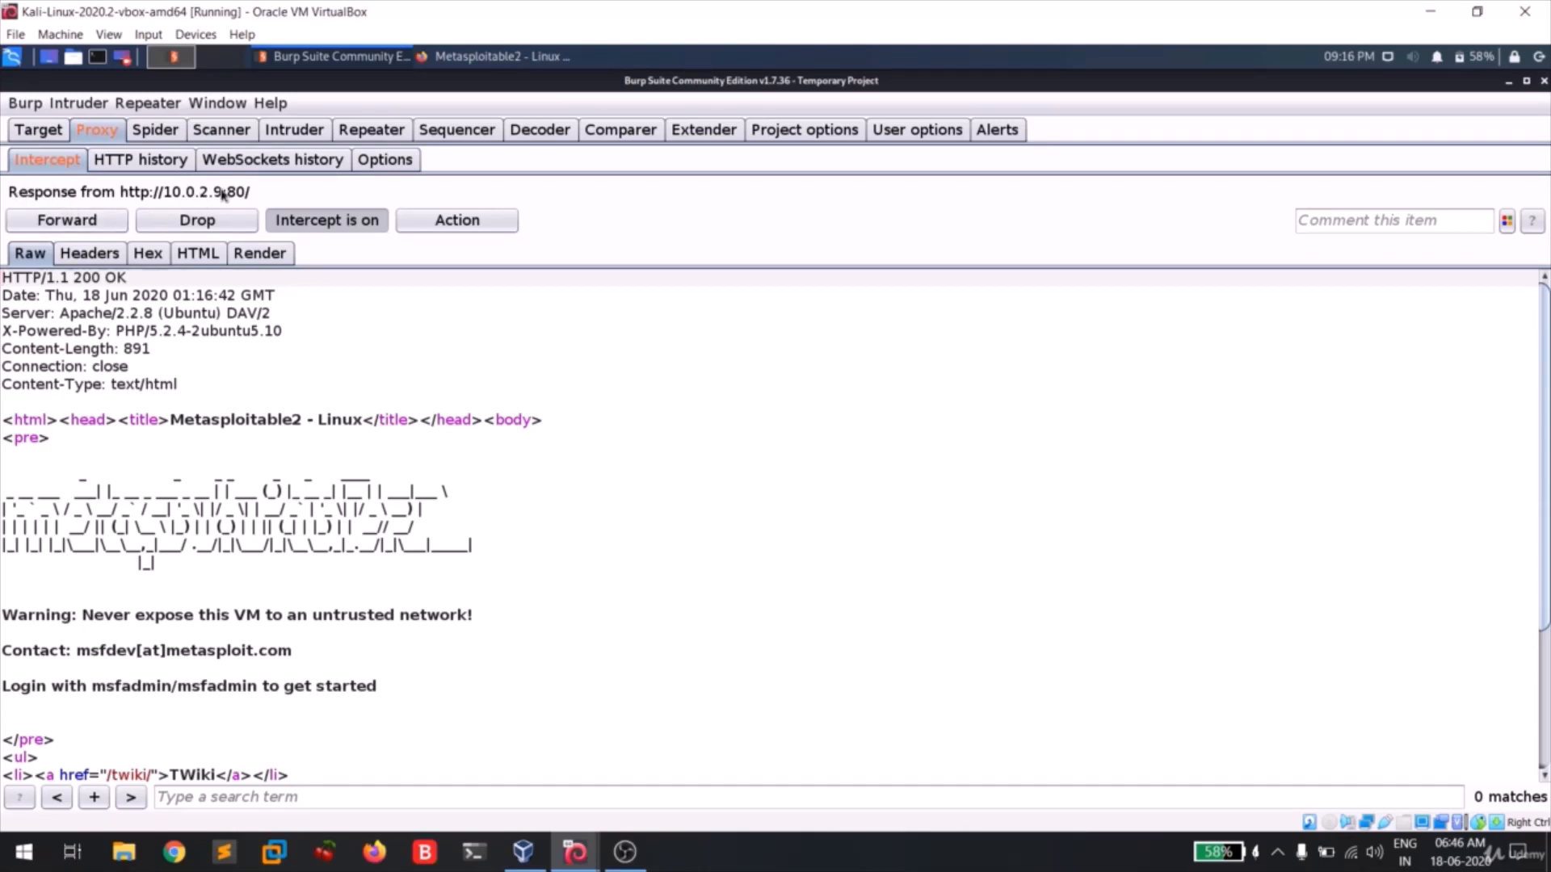
scroll(798, 424, down, 1)
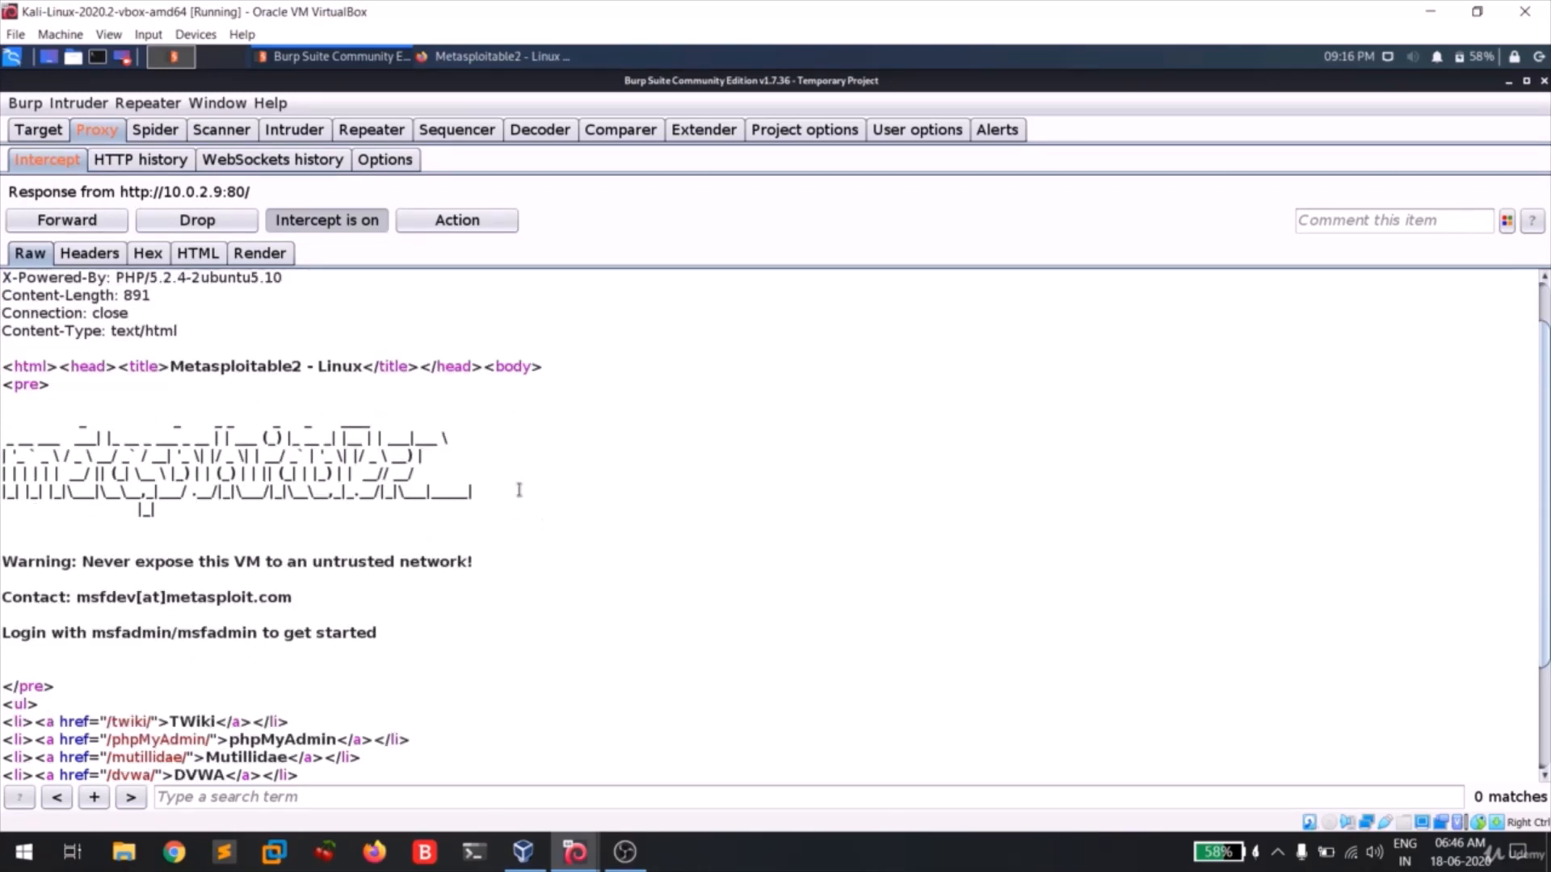
drag(519, 490, 3, 437)
click(948, 558)
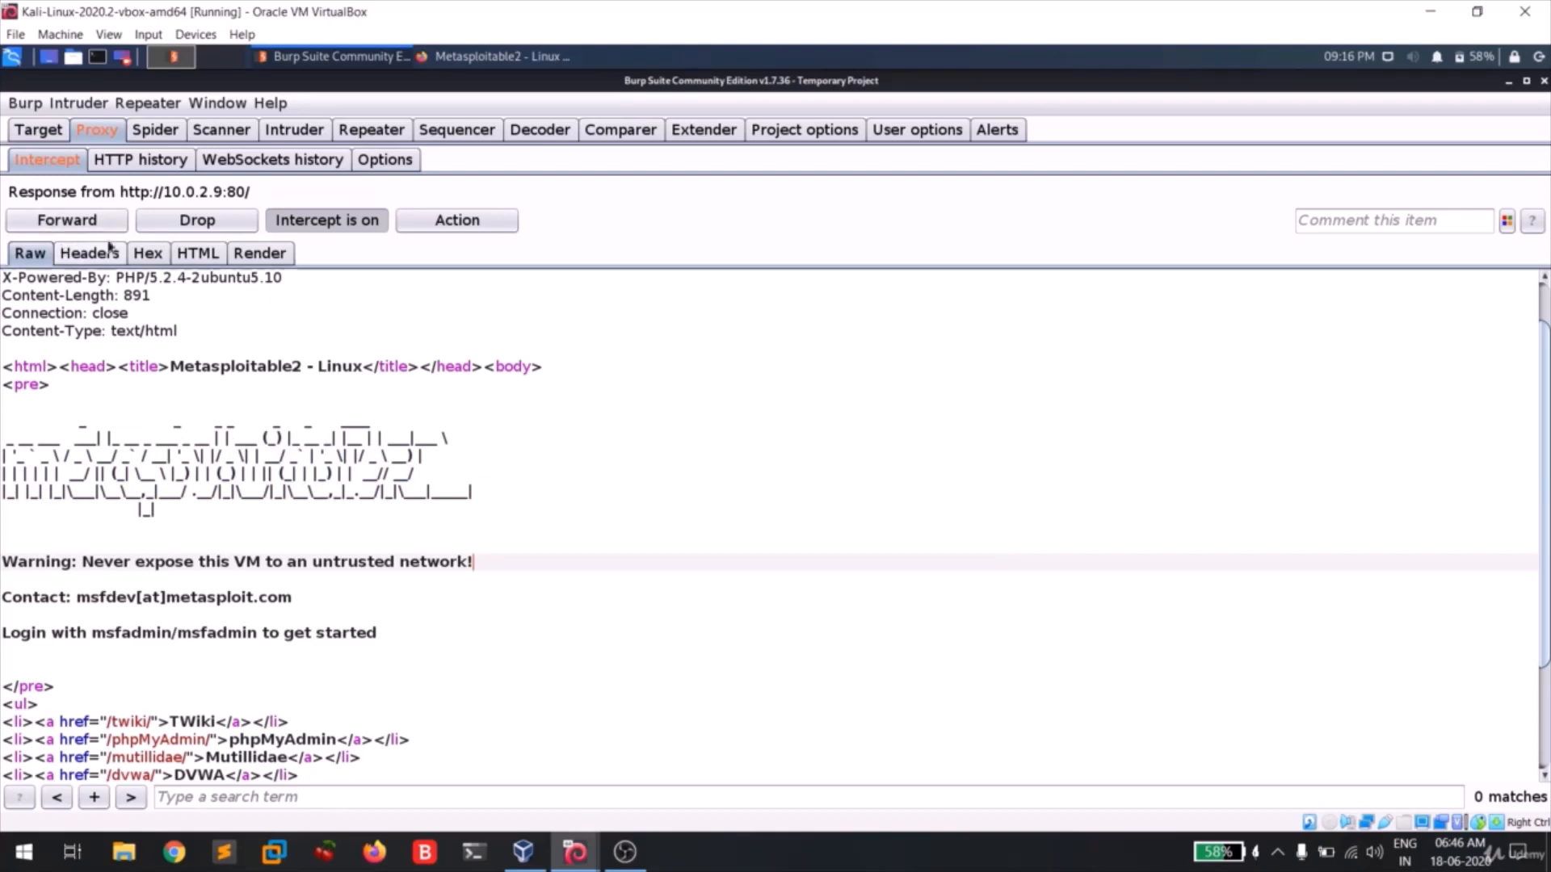
Step: Examine the intercepted response from 10.0.2.9 in its raw form, its headers and its hex dump
scroll(193, 394, up, 1)
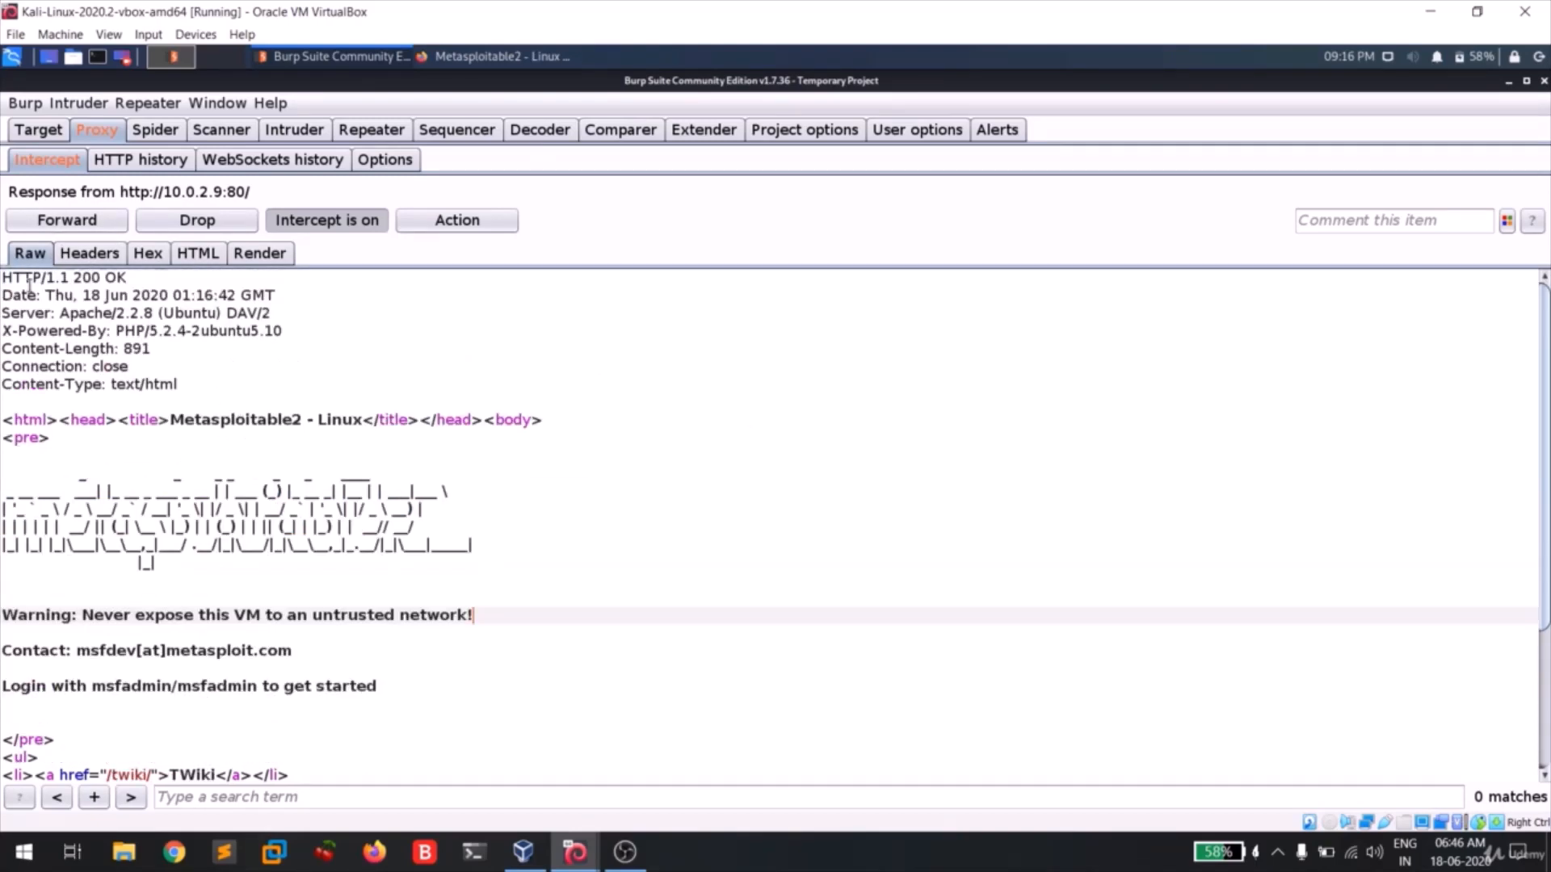
scroll(235, 497, down, 3)
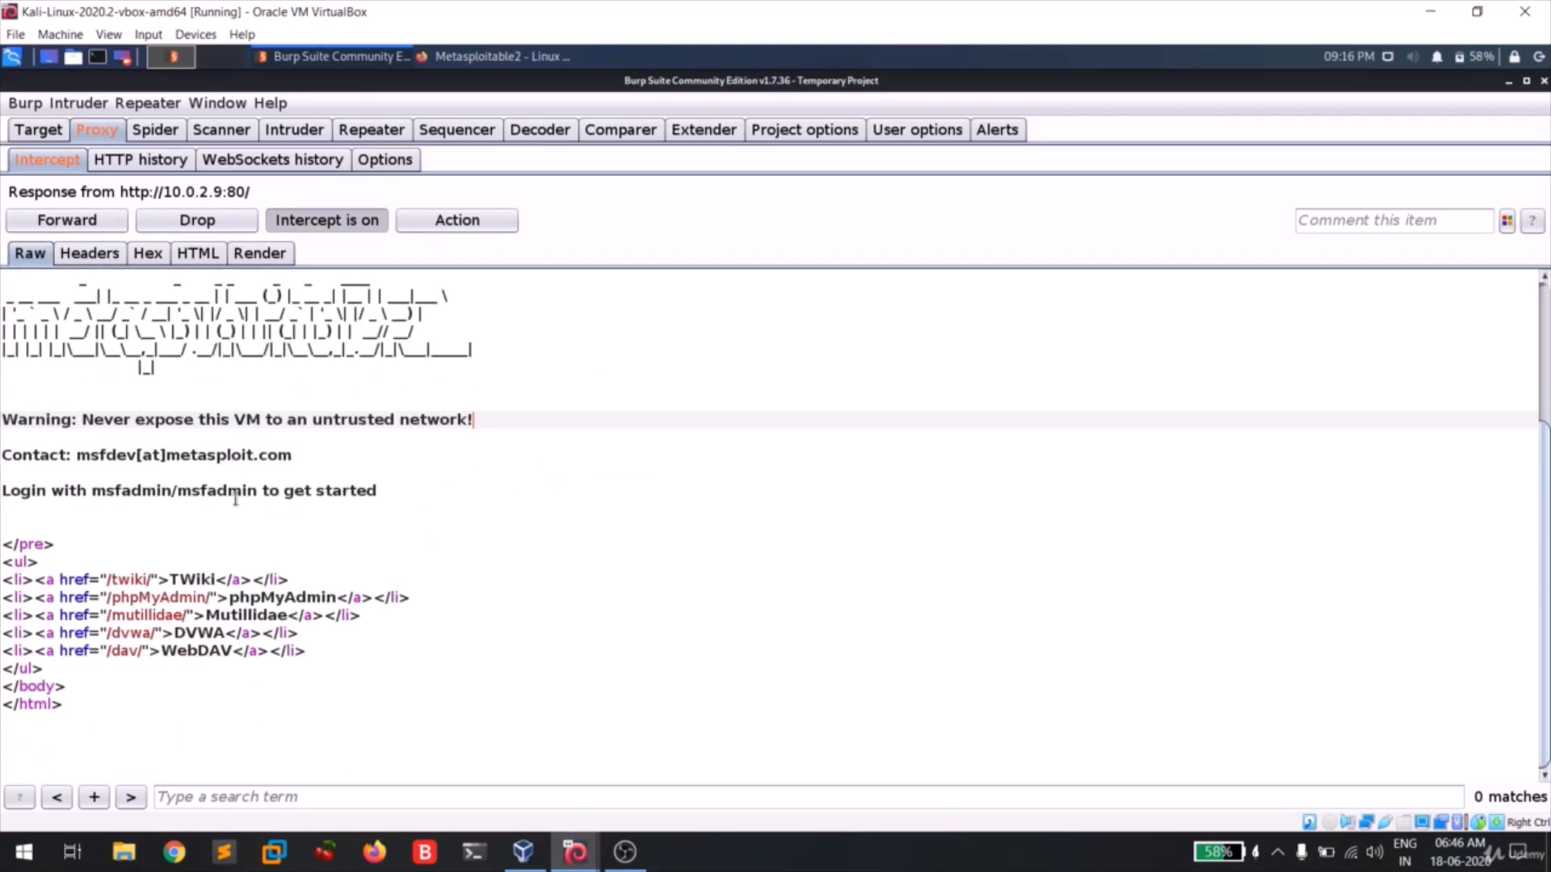
scroll(234, 497, up, 3)
click(116, 255)
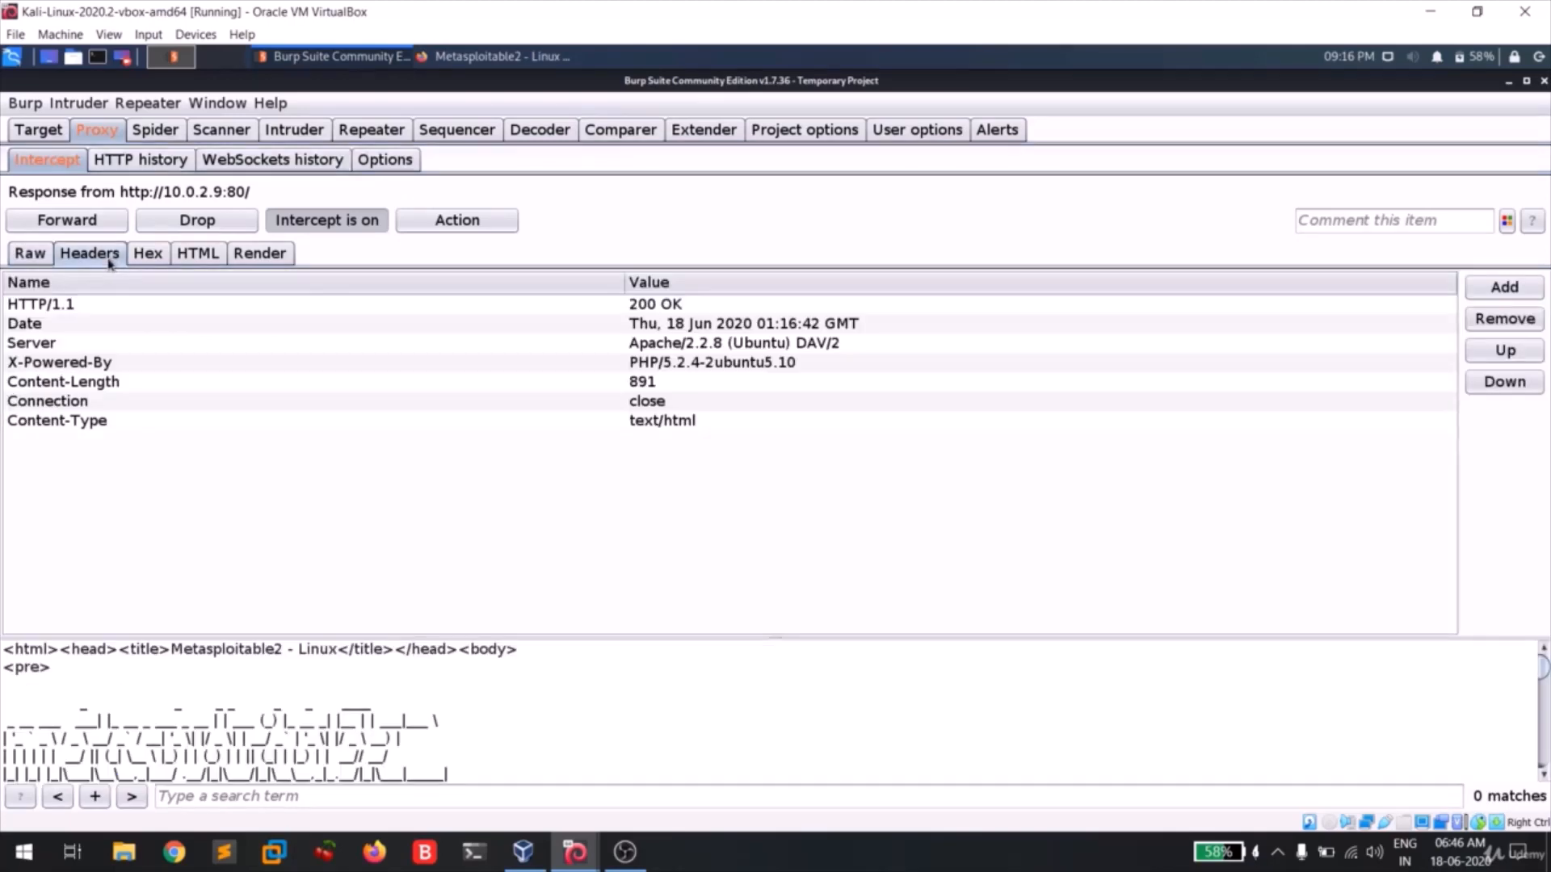
scroll(173, 667, down, 5)
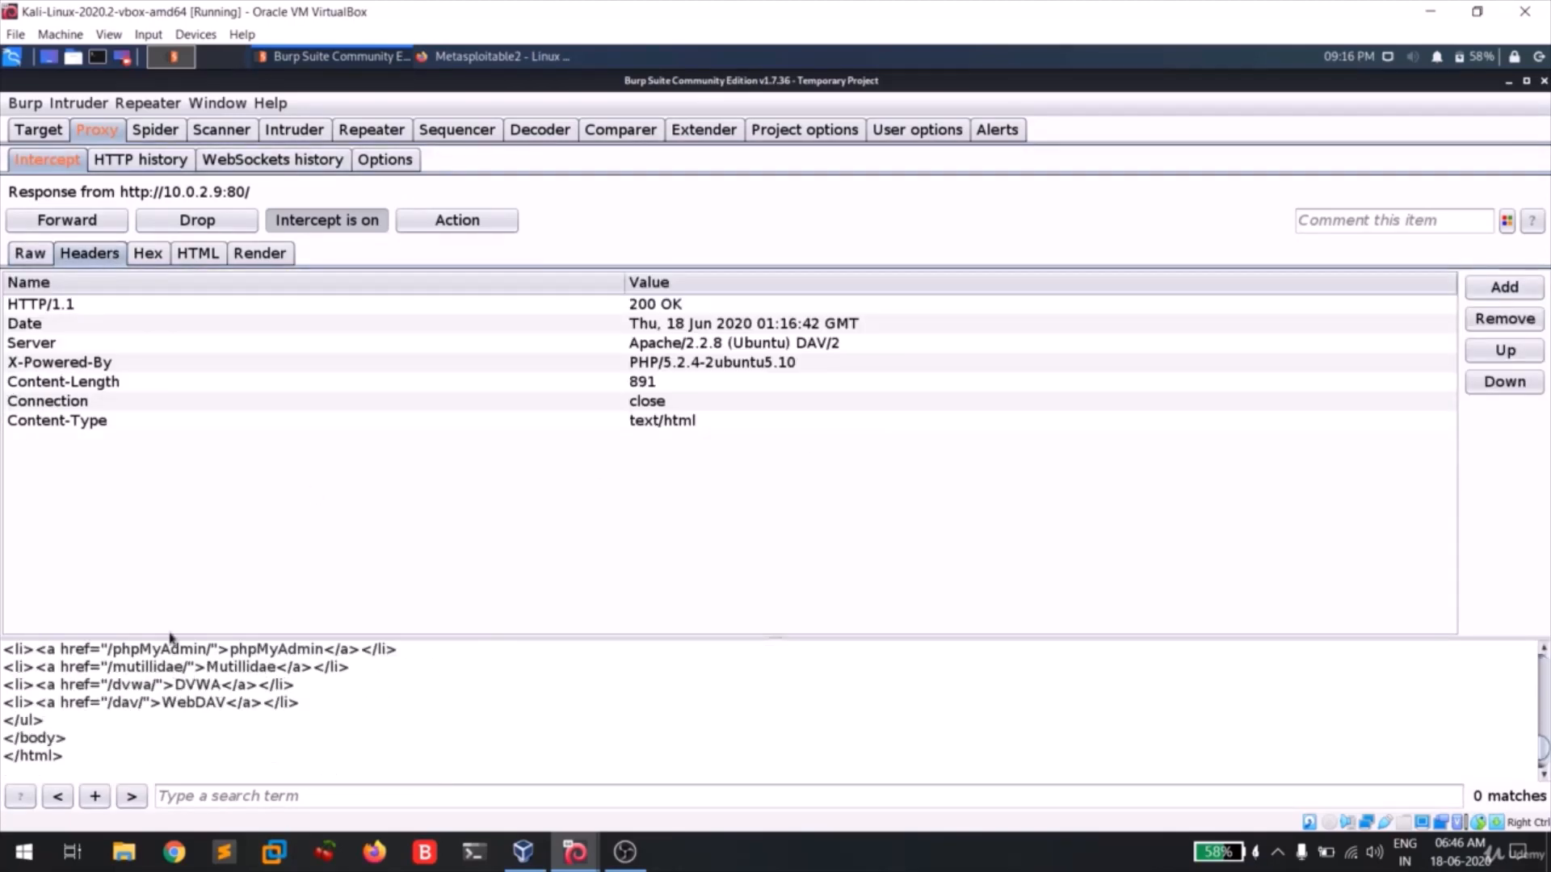
click(148, 253)
scroll(1234, 341, down, 5)
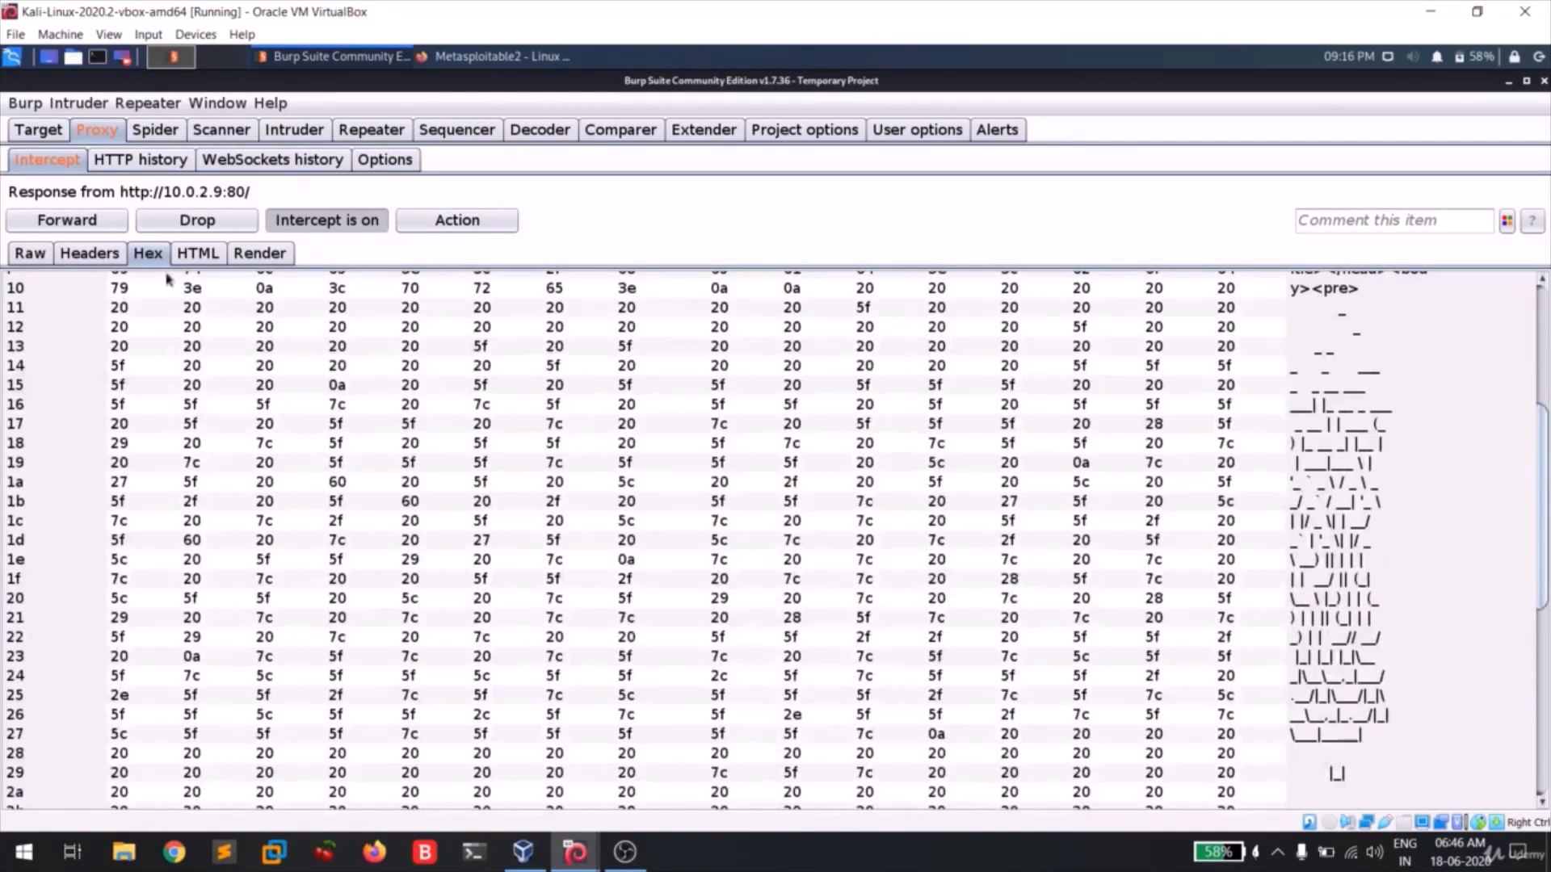
Step: Examine the response's formatted HTML and its rendered page, and return to the raw view
click(198, 252)
scroll(487, 436, down, 3)
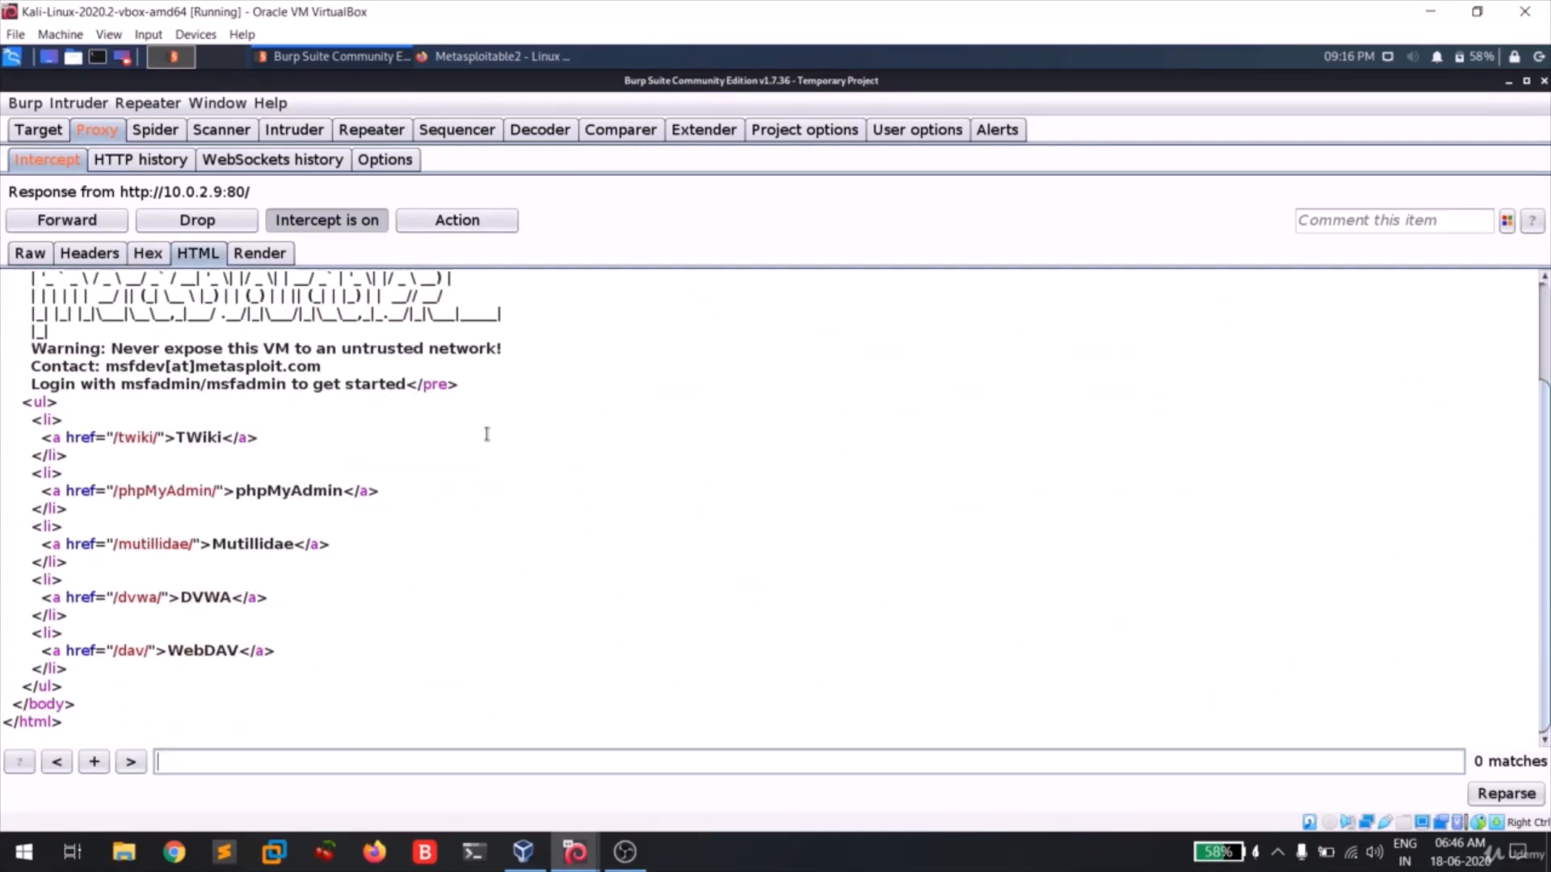
scroll(487, 434, up, 3)
scroll(487, 434, down, 3)
scroll(487, 435, up, 3)
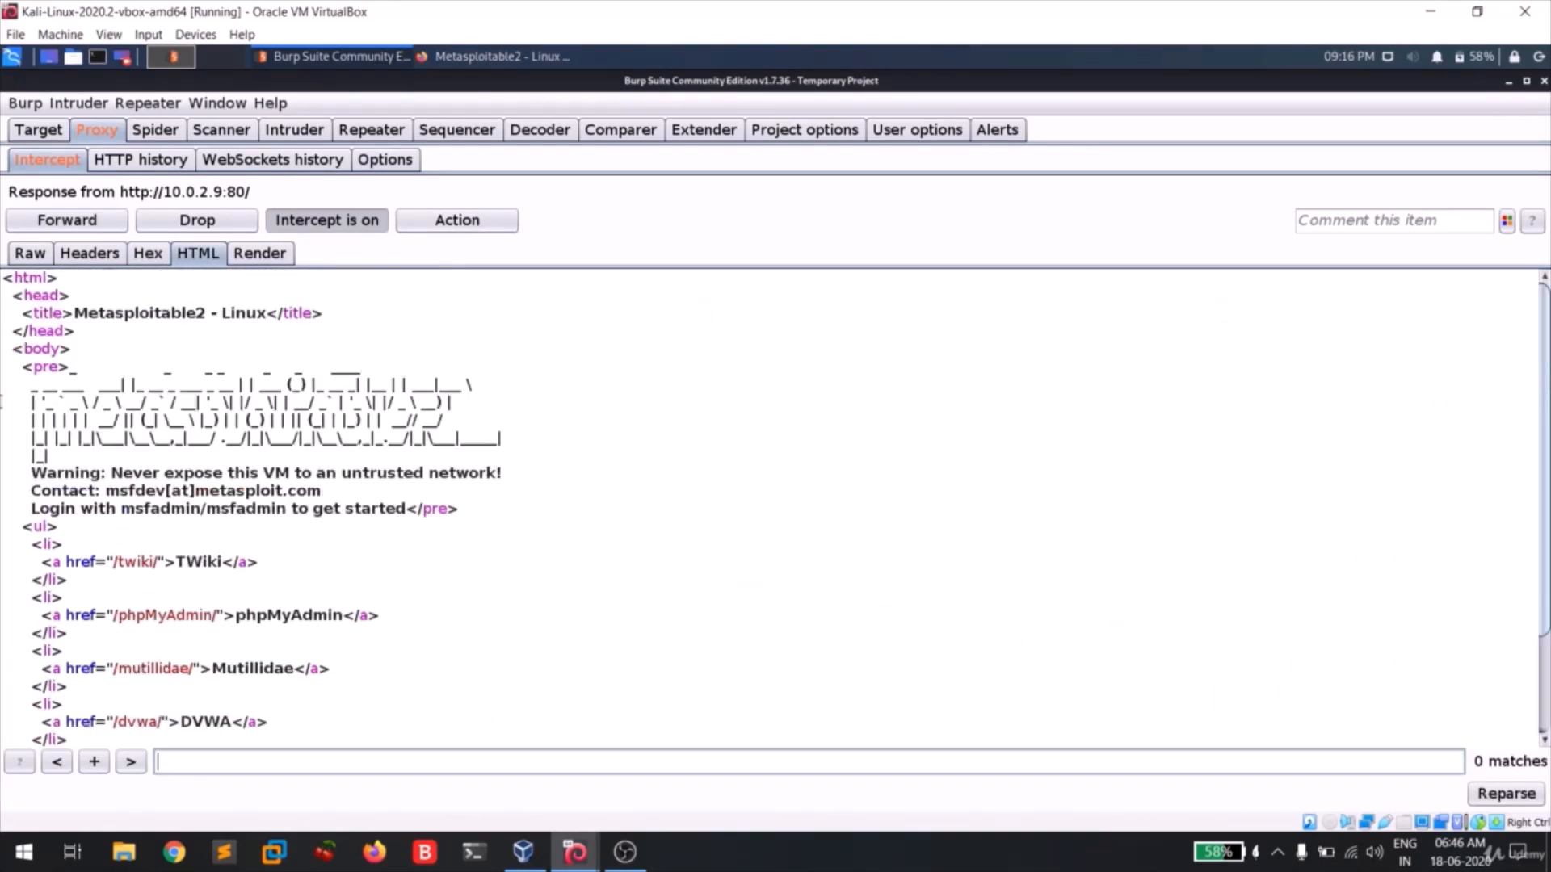
scroll(114, 356, down, 3)
drag(70, 718, 323, 247)
click(489, 419)
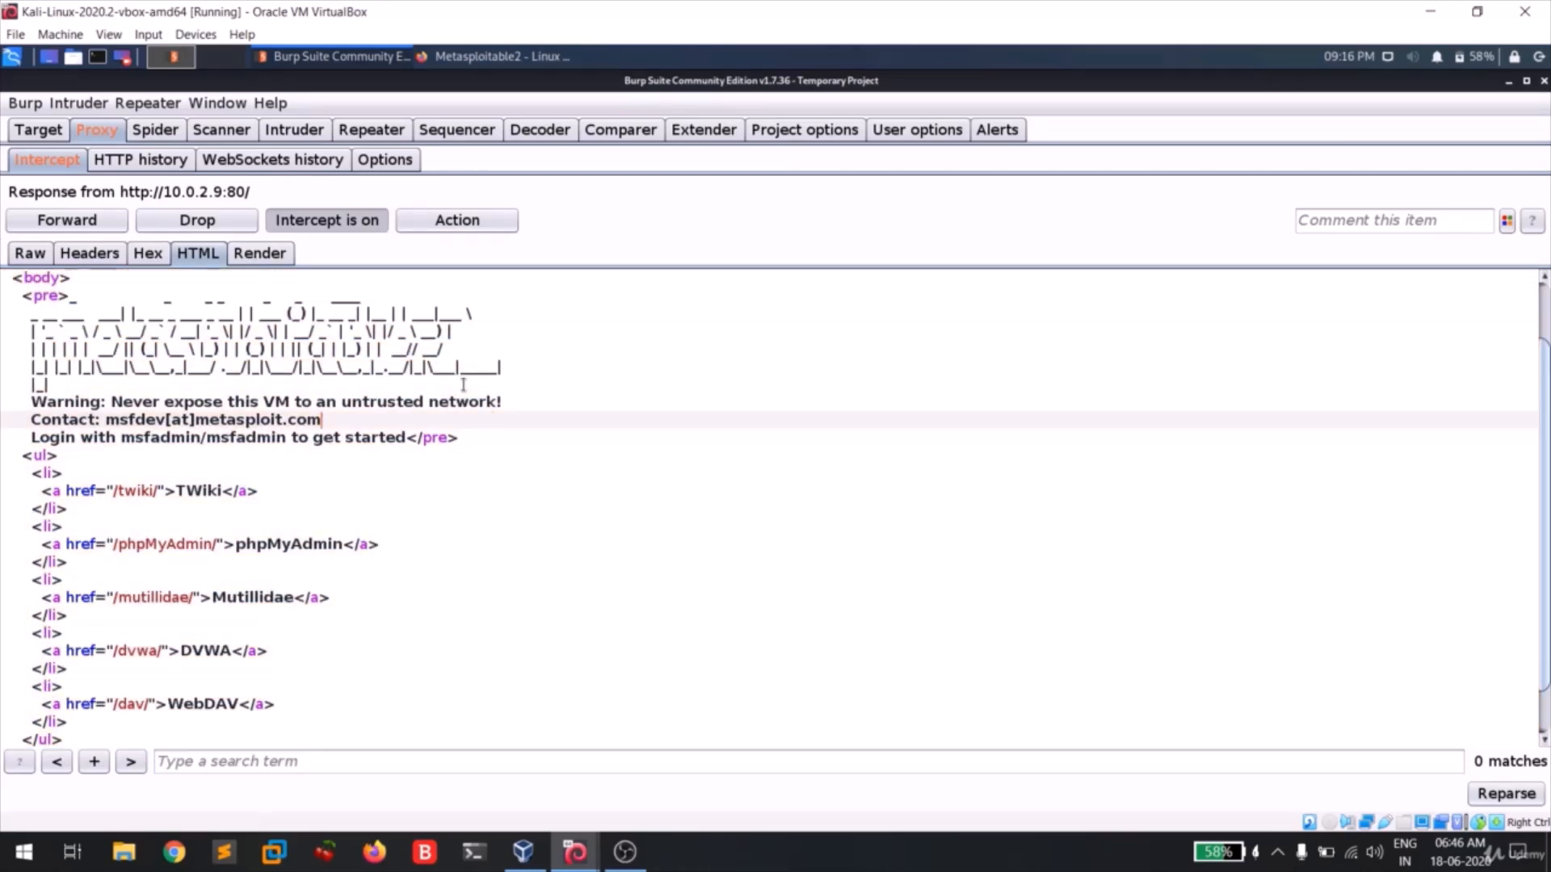
click(265, 260)
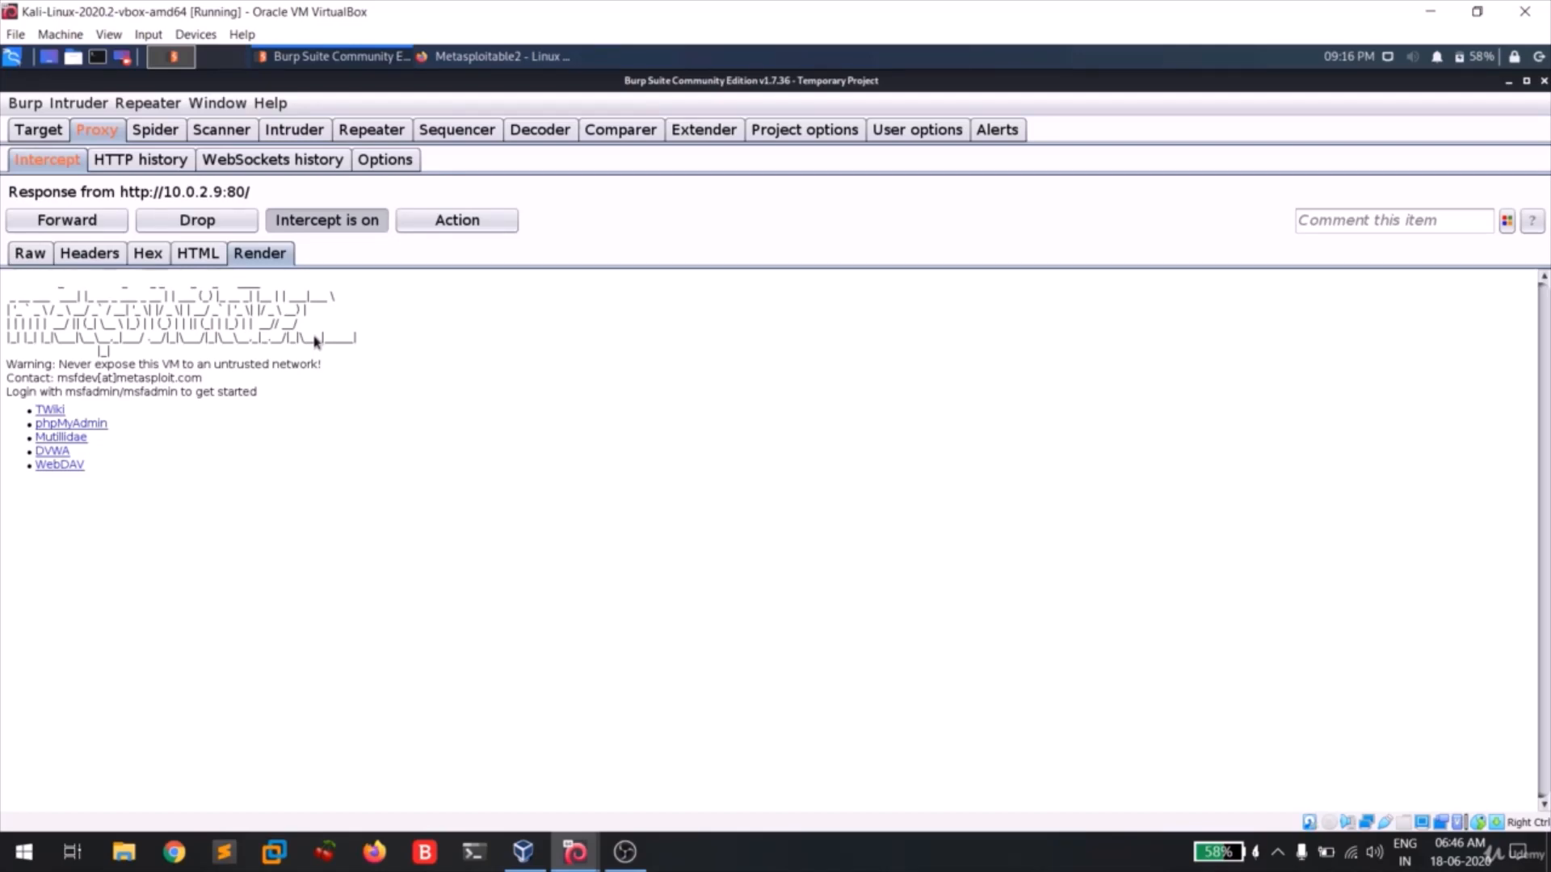
click(31, 252)
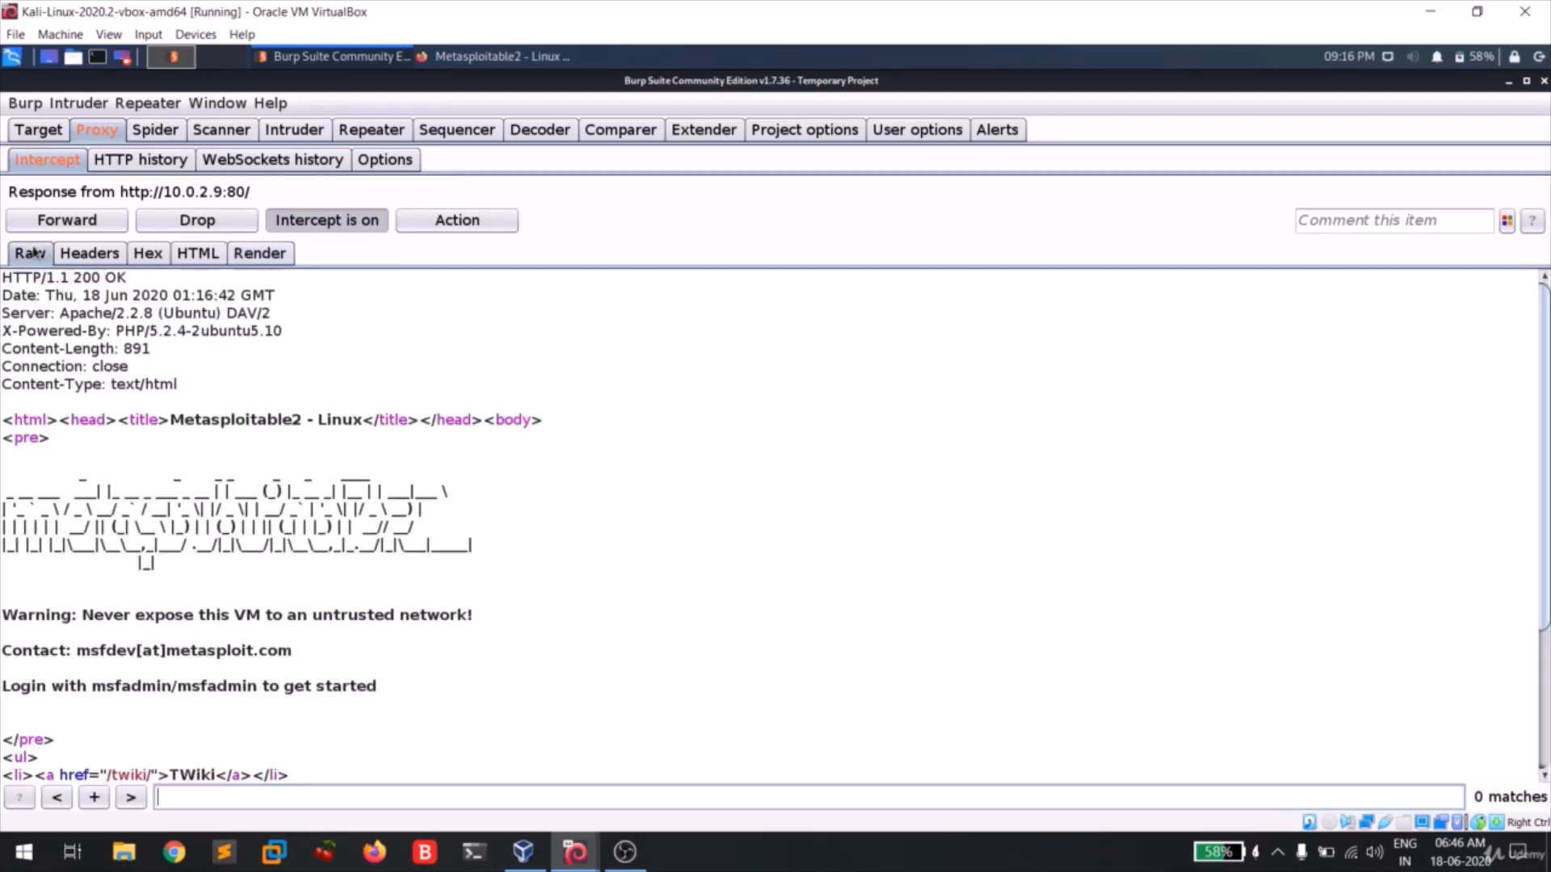
Step: Forward the intercepted response and the request to firefox.settings.services.mozilla.com, and turn interception off
click(68, 222)
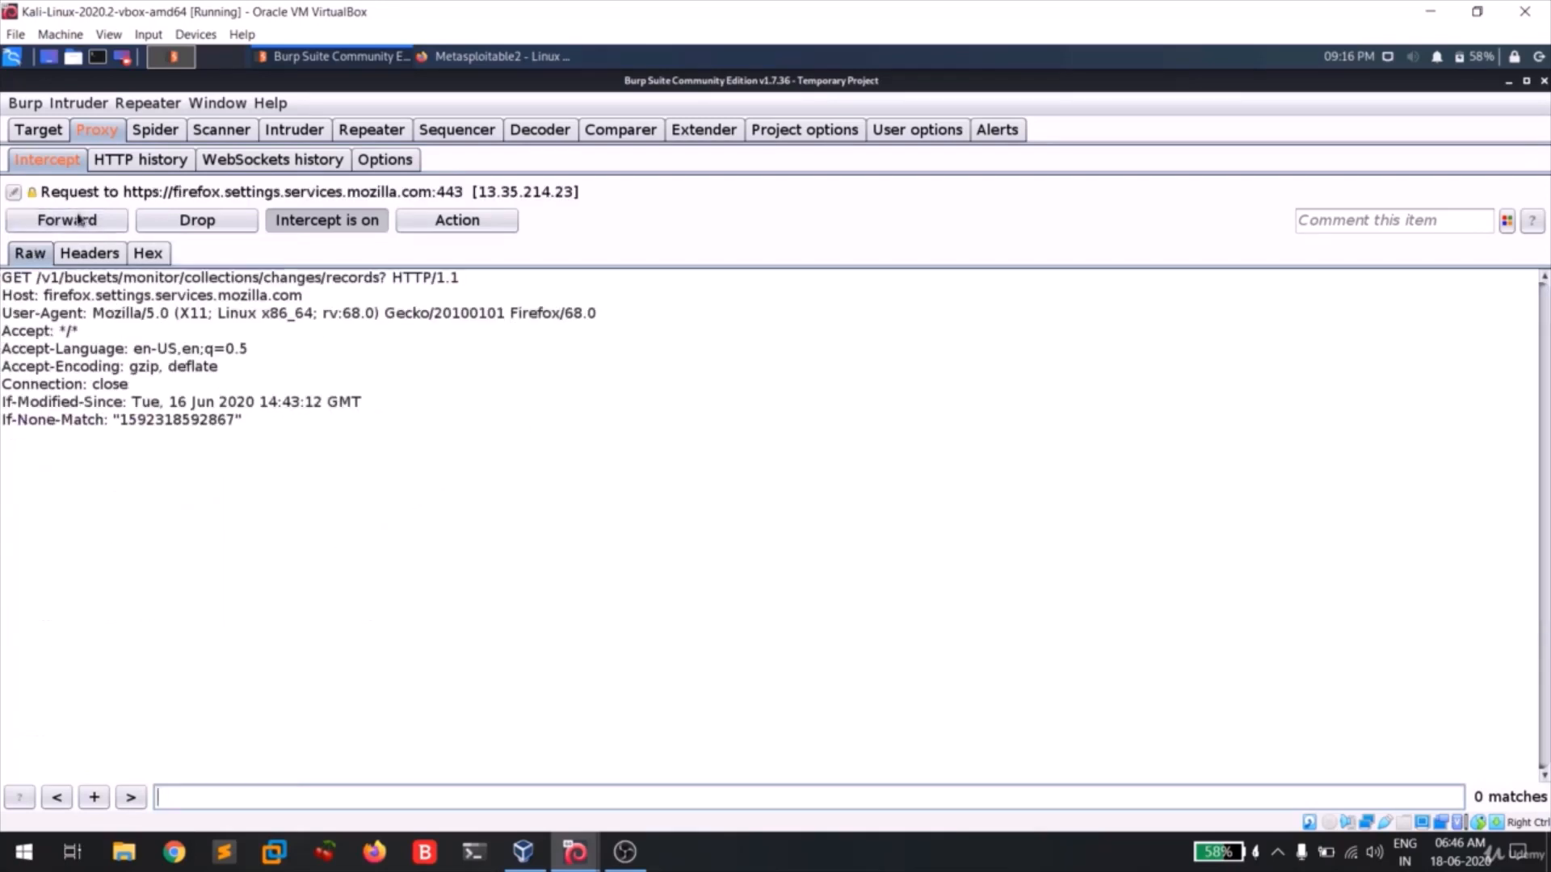
click(68, 227)
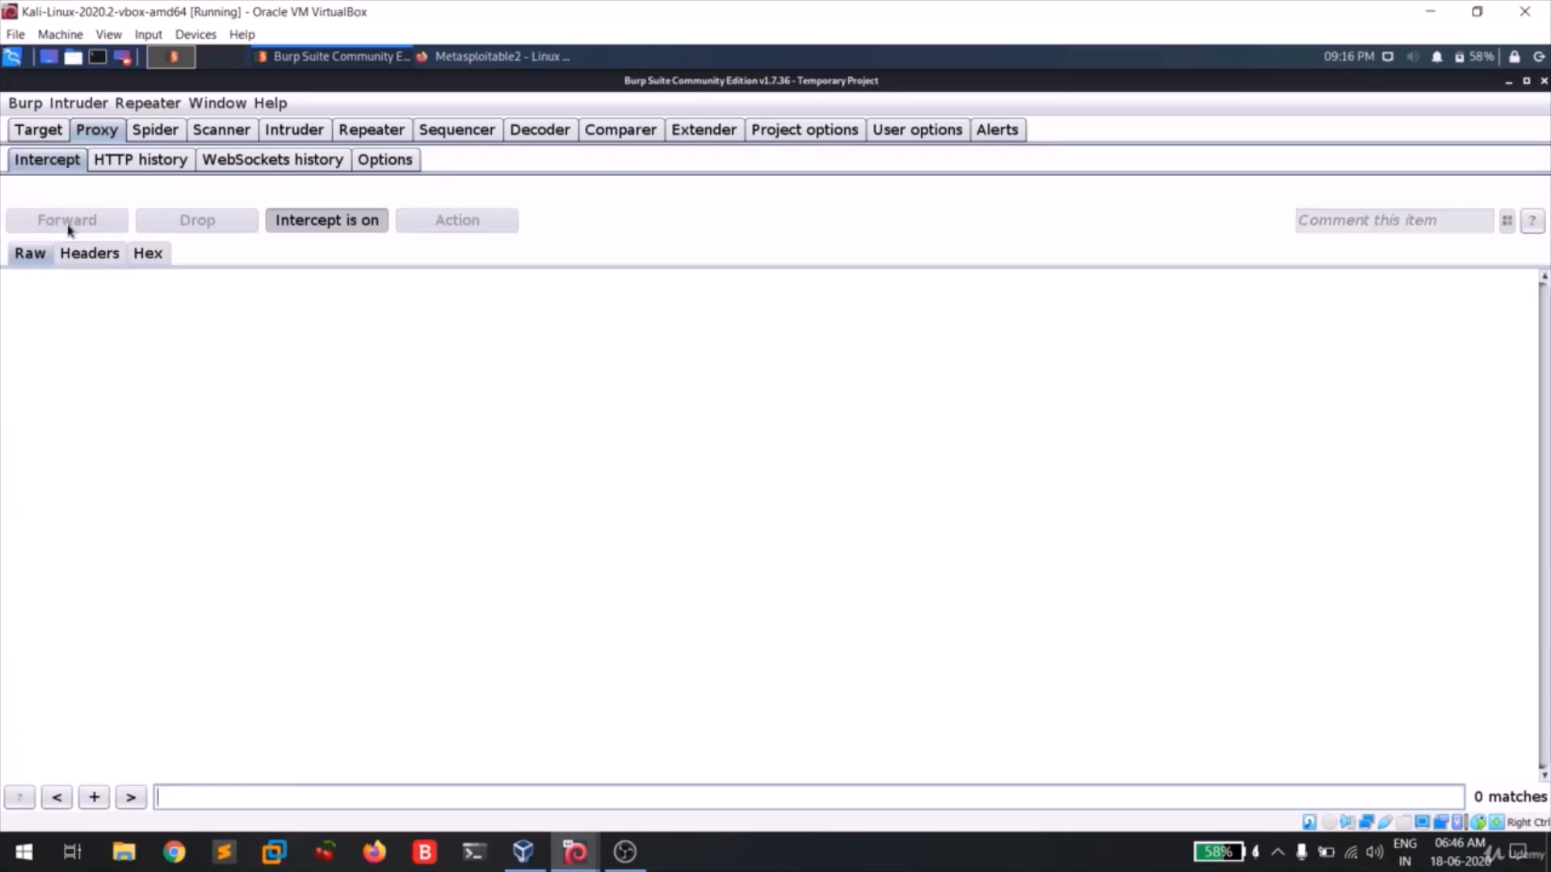
click(306, 224)
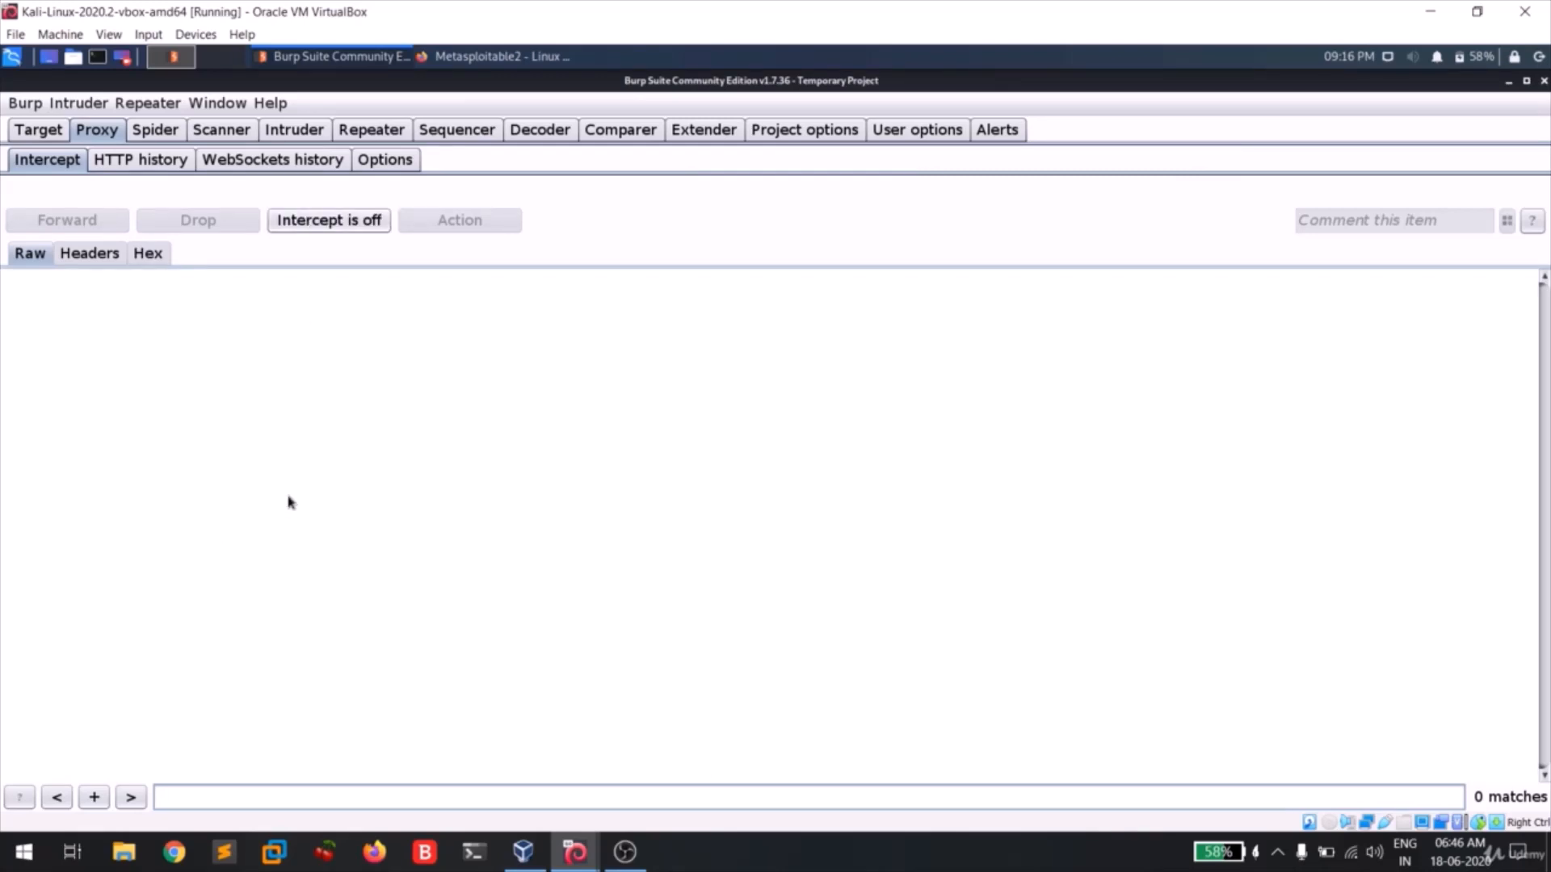
Step: Check the Metasploitable page in Firefox, and review the logged requests one by one in Burp Suite's HTTP history
click(428, 57)
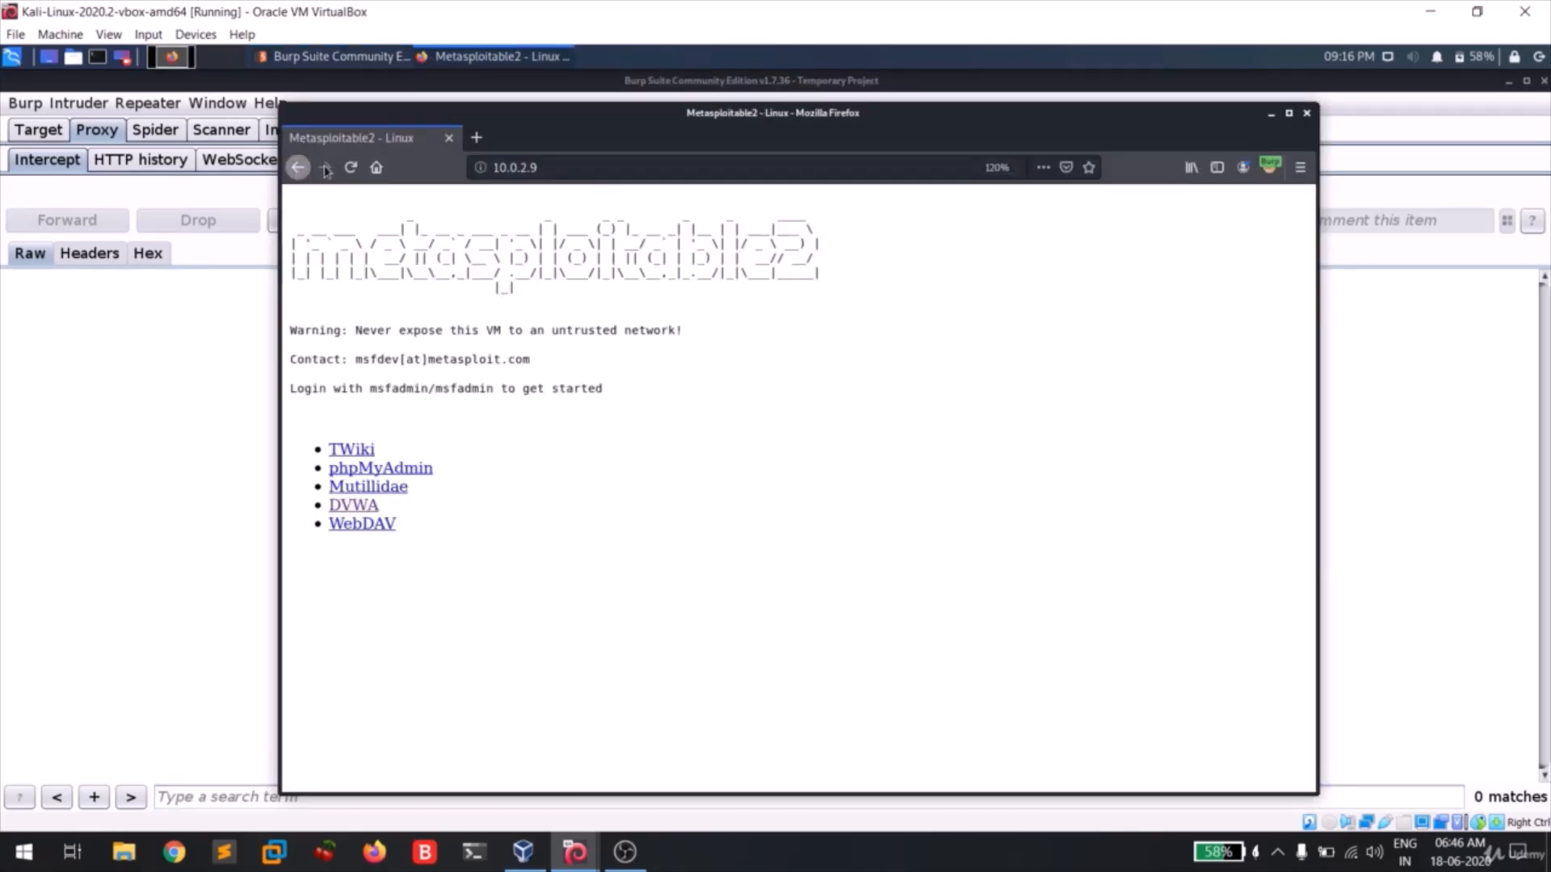
click(66, 400)
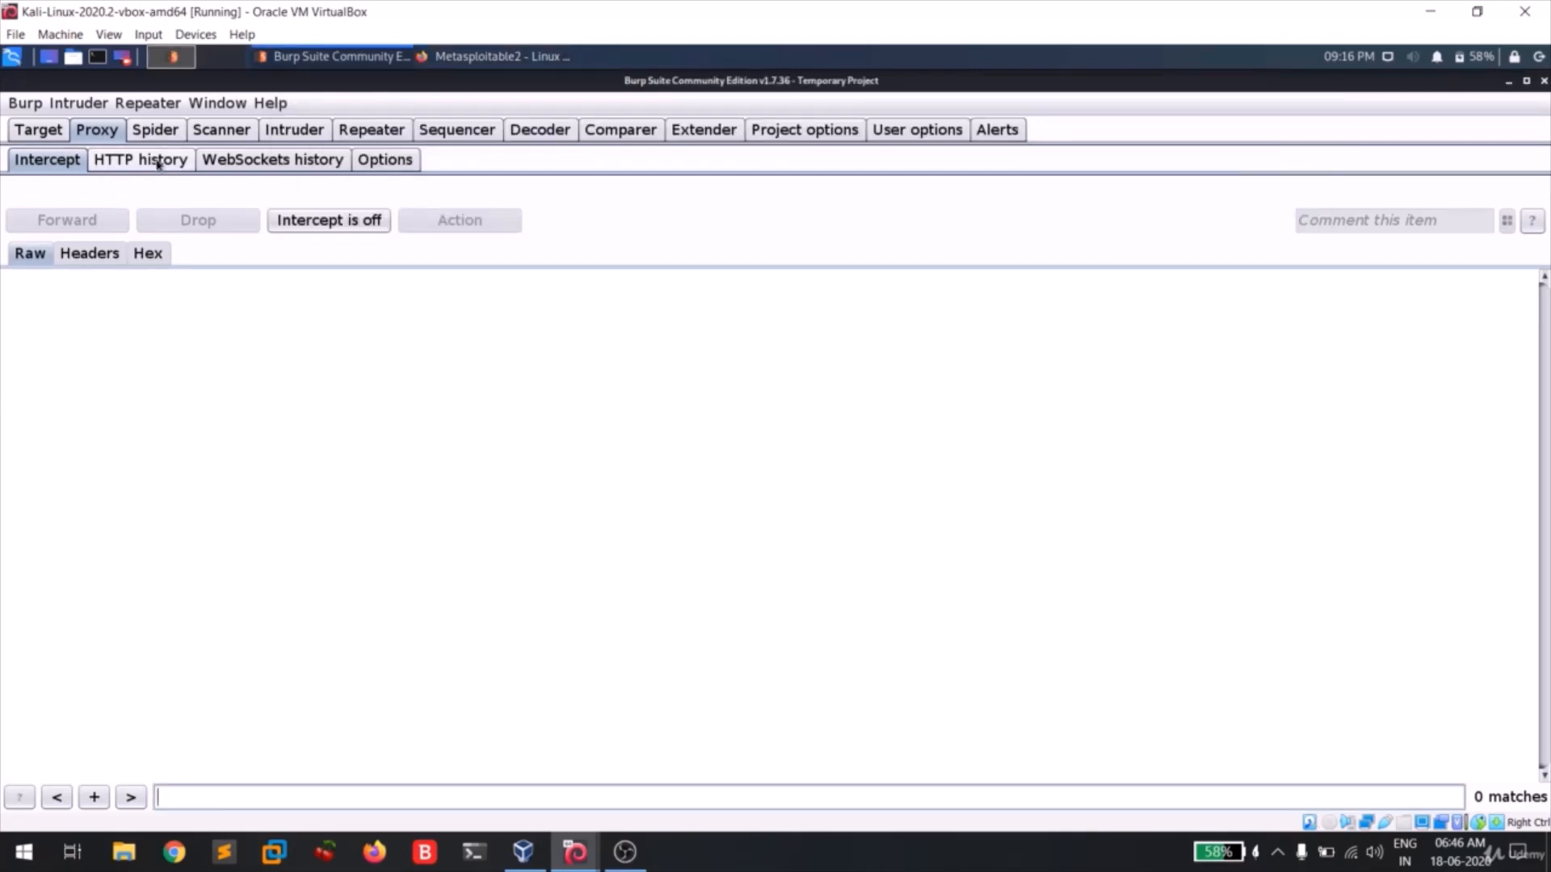
click(159, 164)
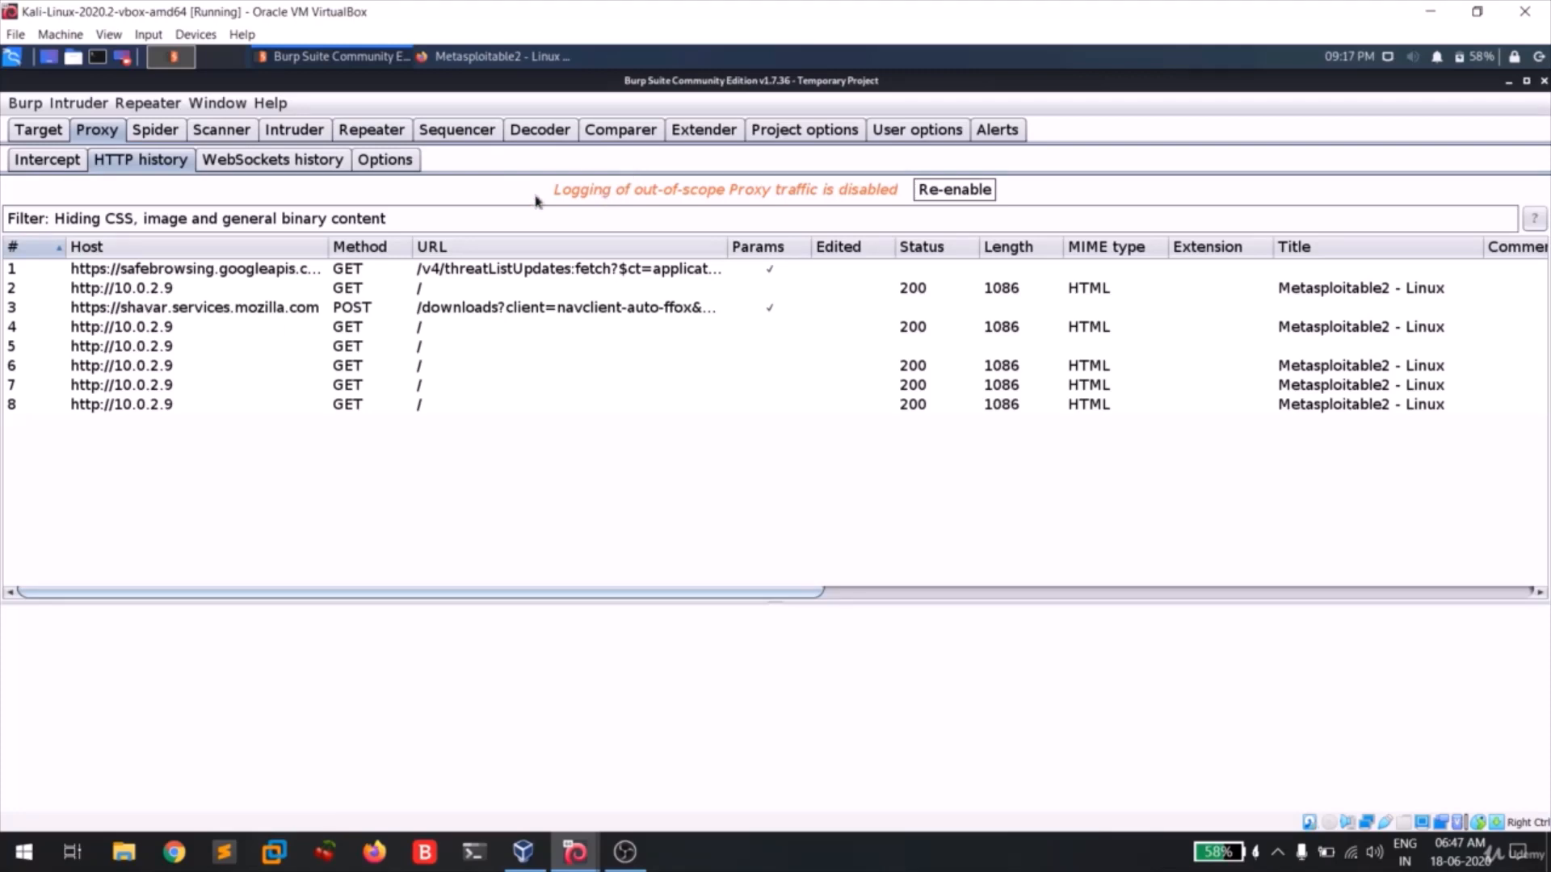
click(247, 271)
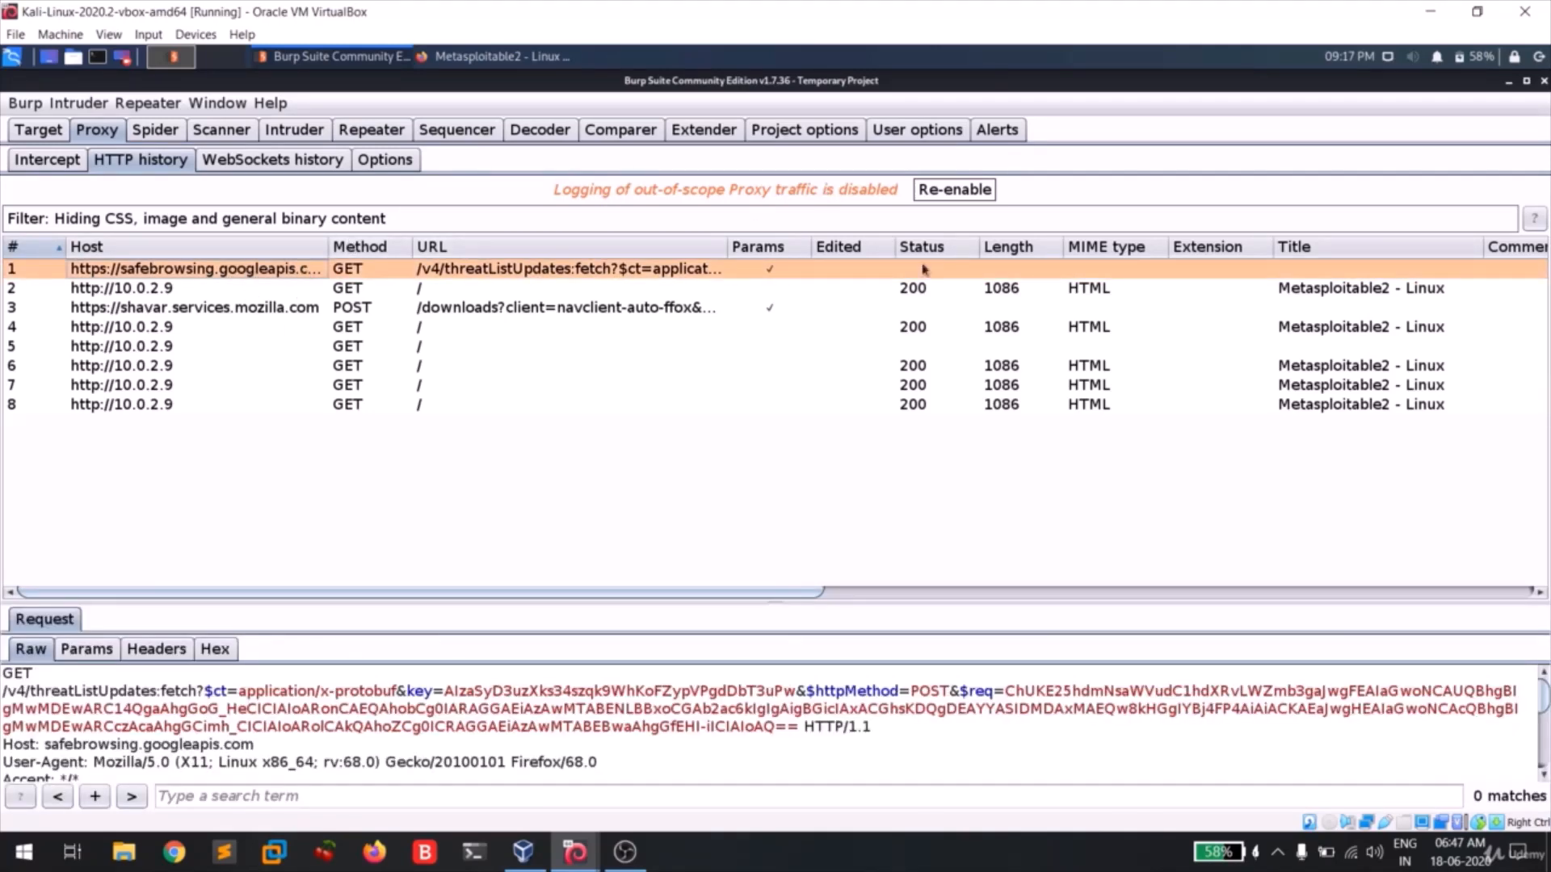
click(1303, 291)
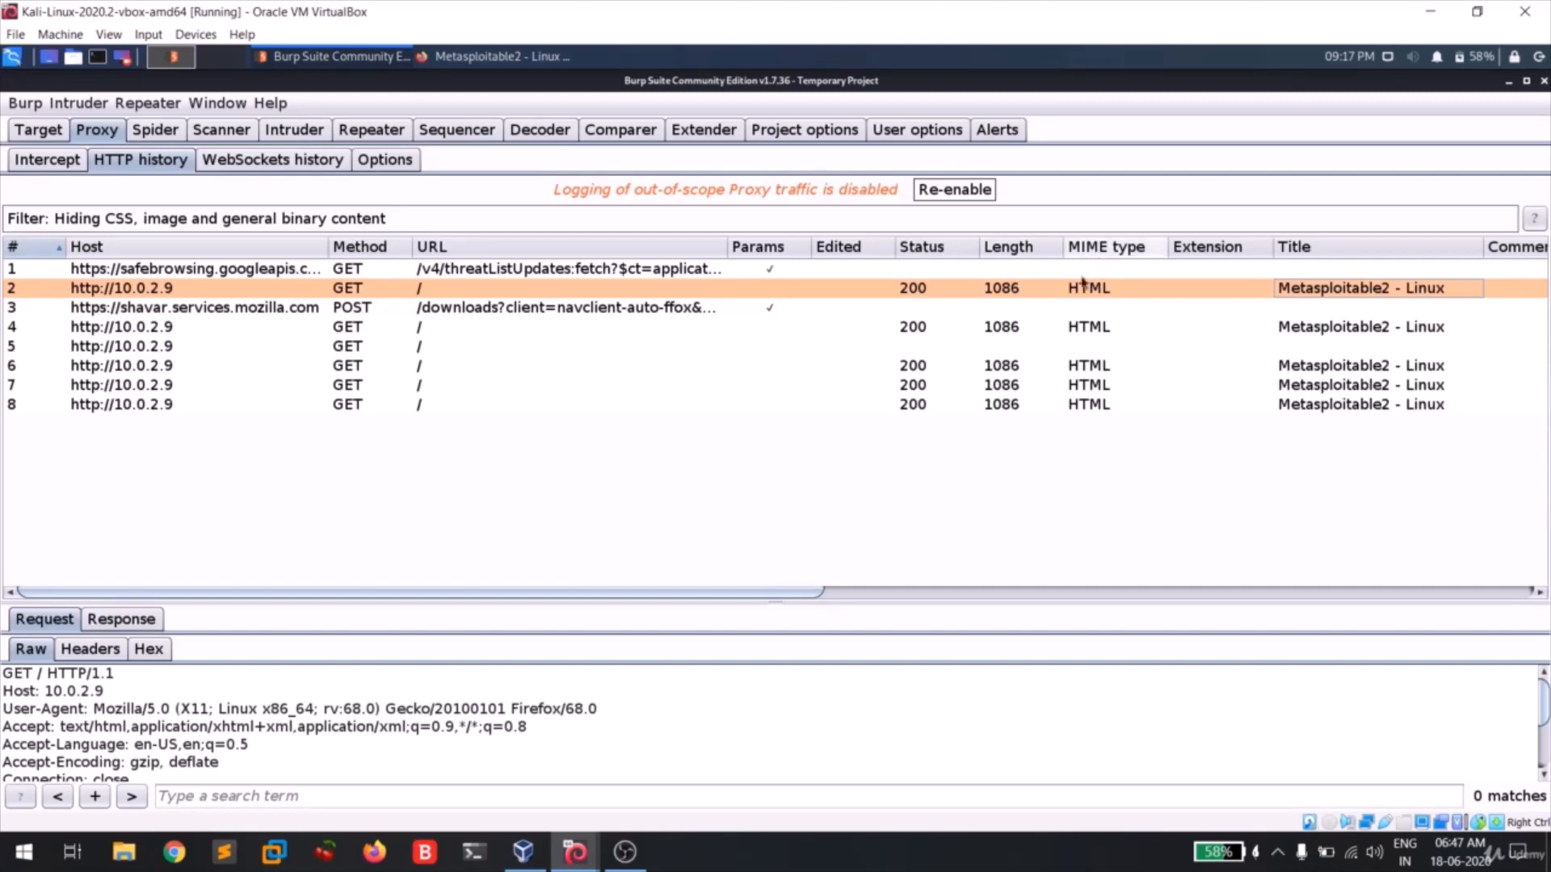
click(920, 335)
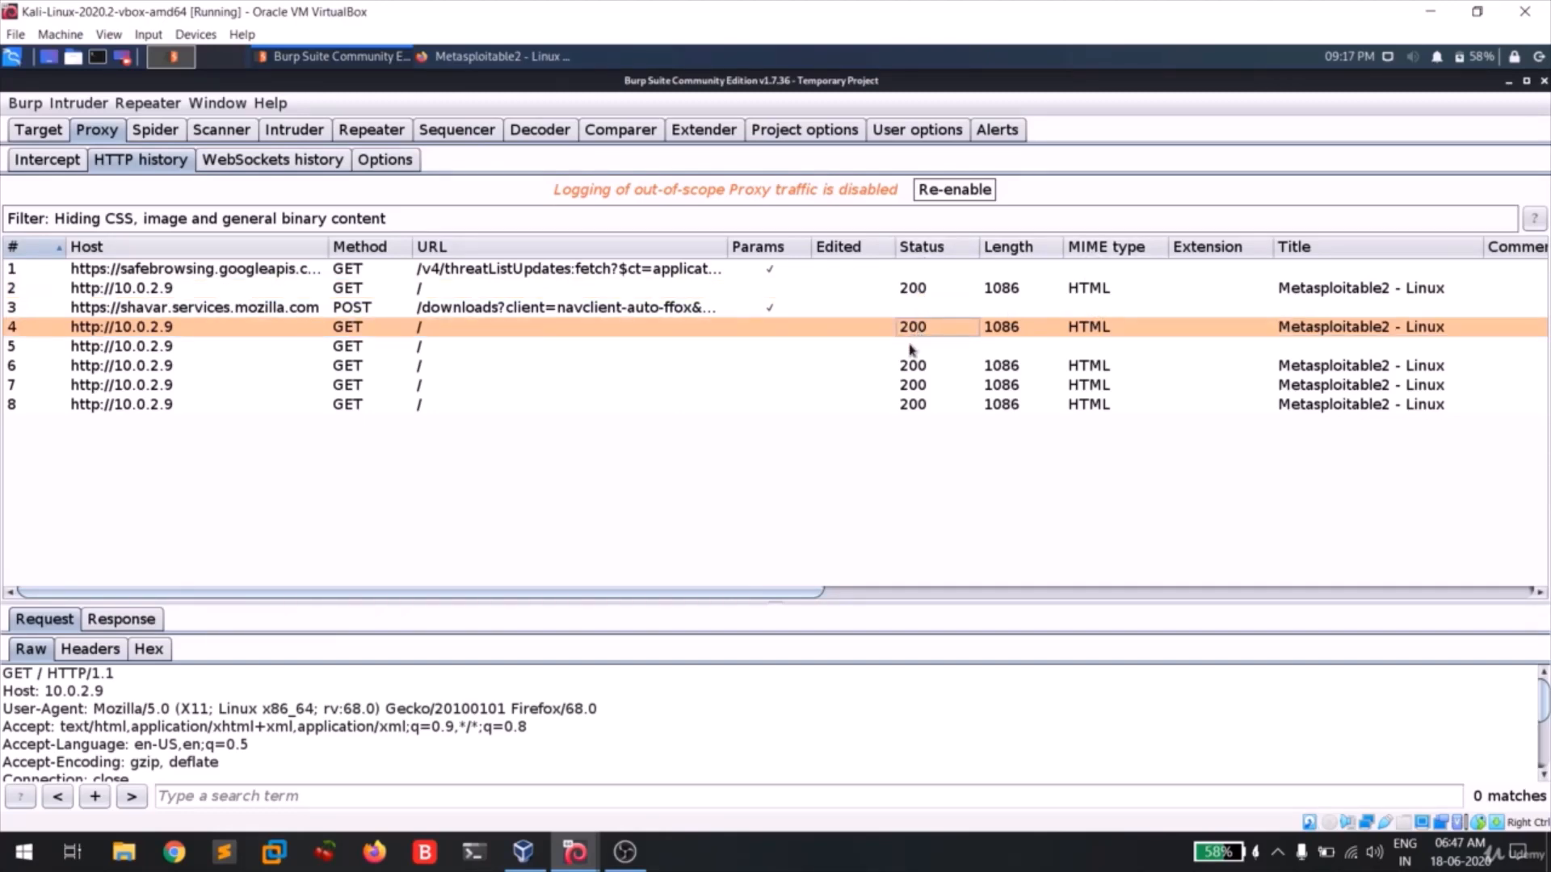
click(908, 347)
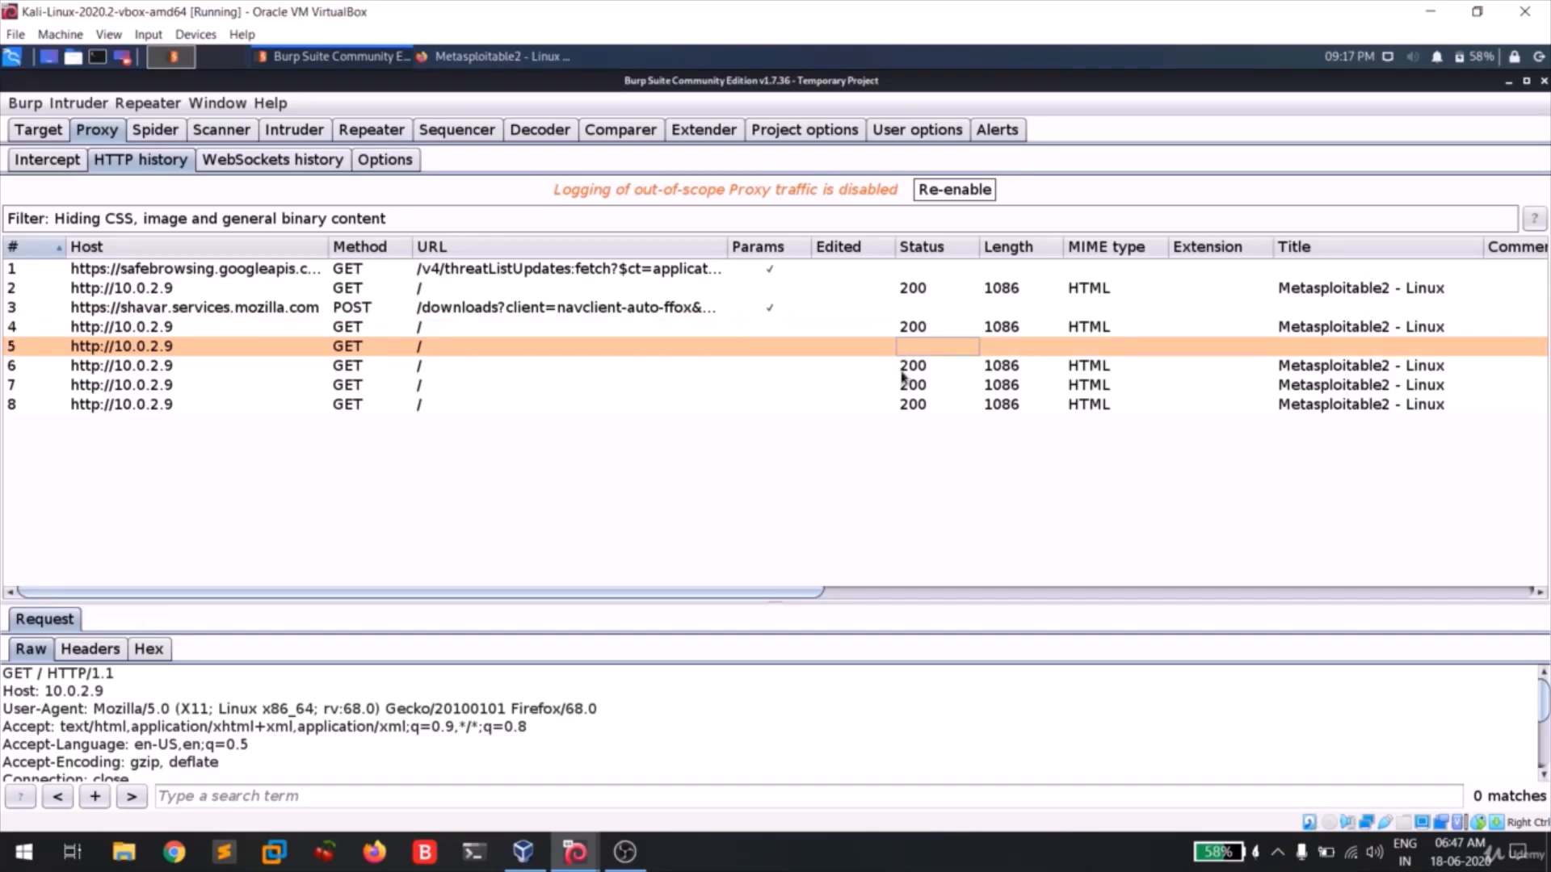
click(902, 372)
click(903, 389)
click(903, 404)
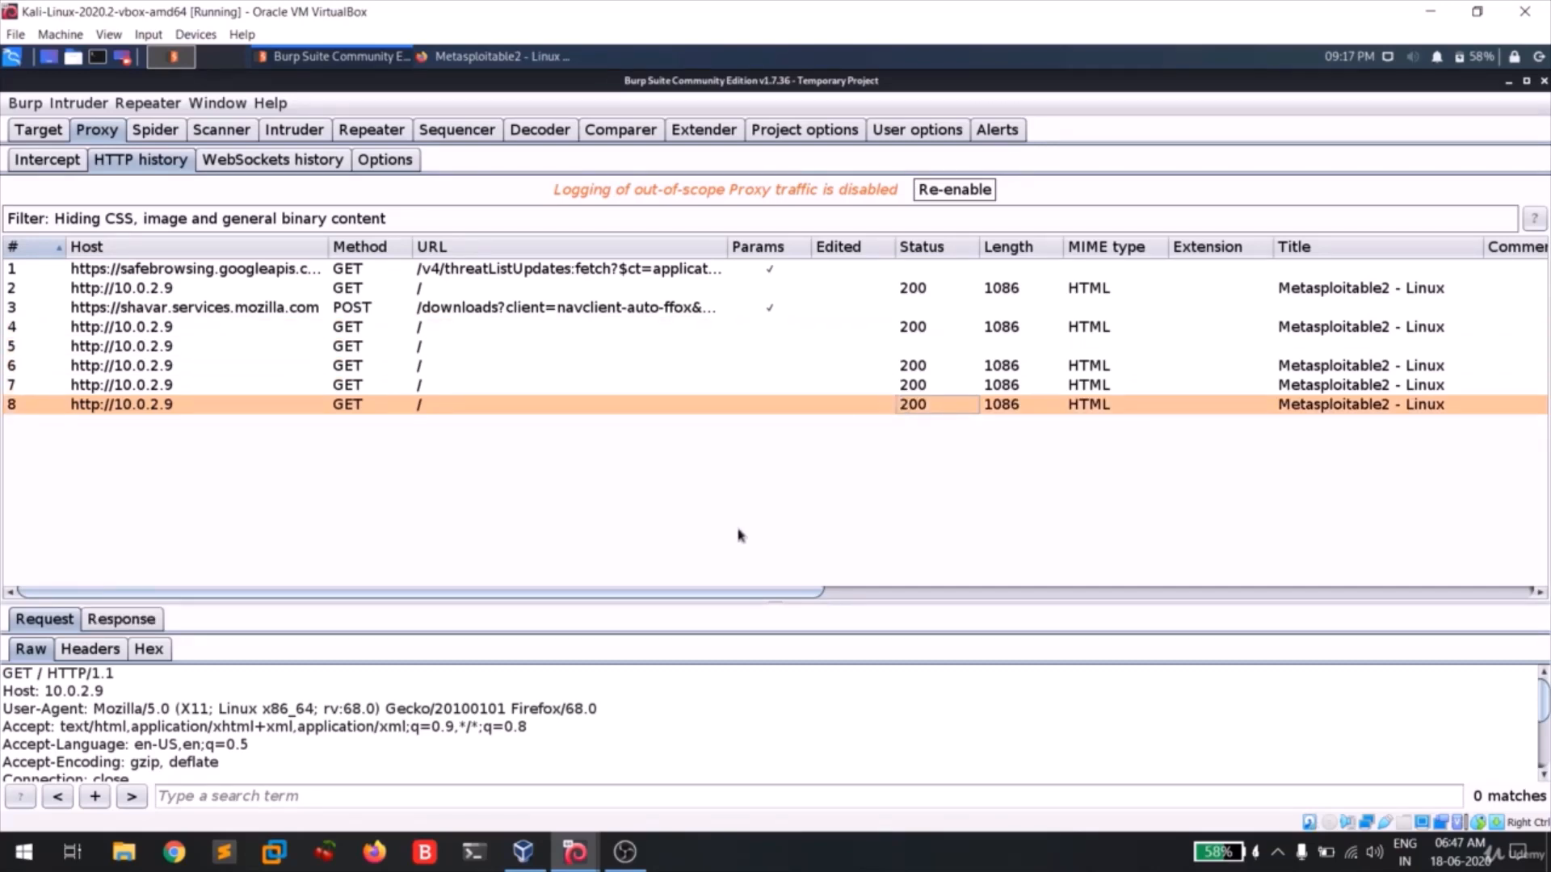
Step: Narrow the Cookies column of the HTTP history and review the columns through Listener port
drag(677, 601, 1403, 624)
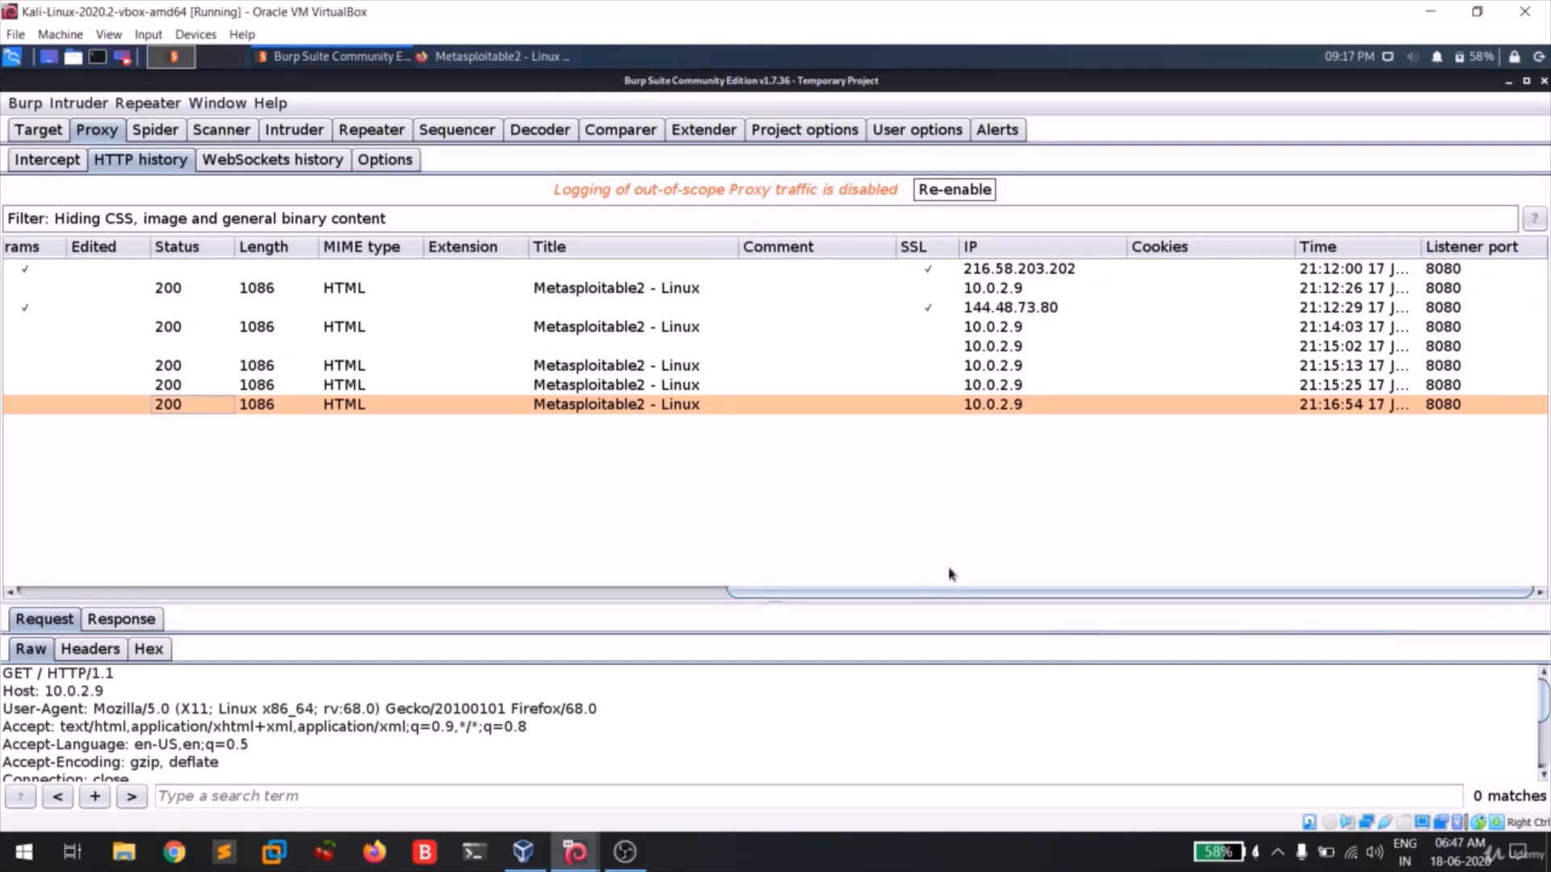
drag(906, 598, 984, 604)
mouse_move(1298, 248)
mouse_down()
mouse_move(1201, 244)
mouse_move(1305, 250)
mouse_up()
drag(1336, 597, 1347, 596)
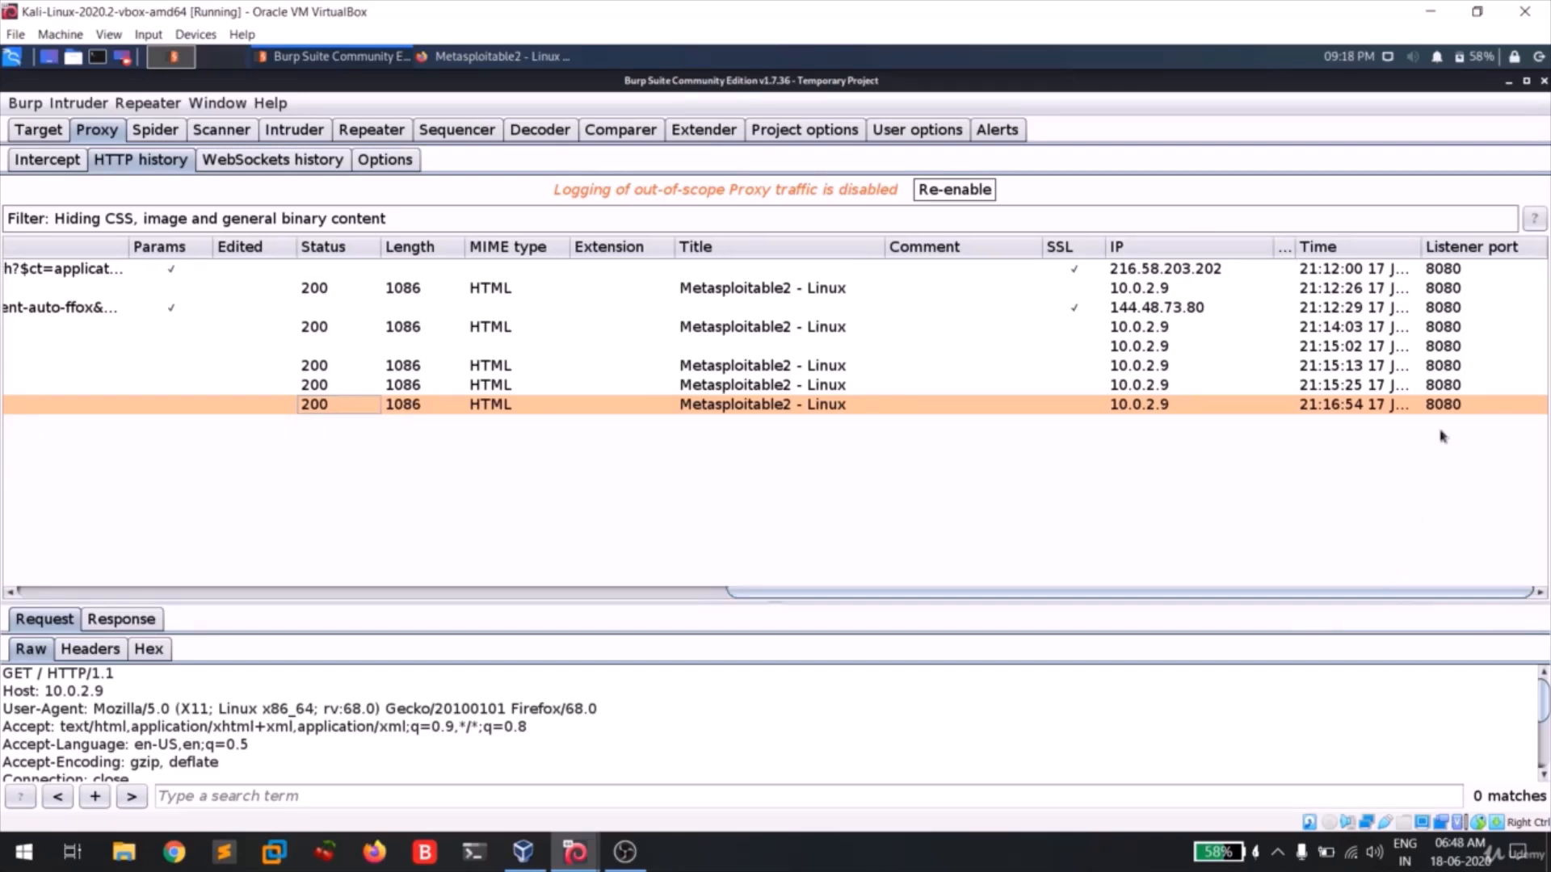
scroll(242, 331, left, 10)
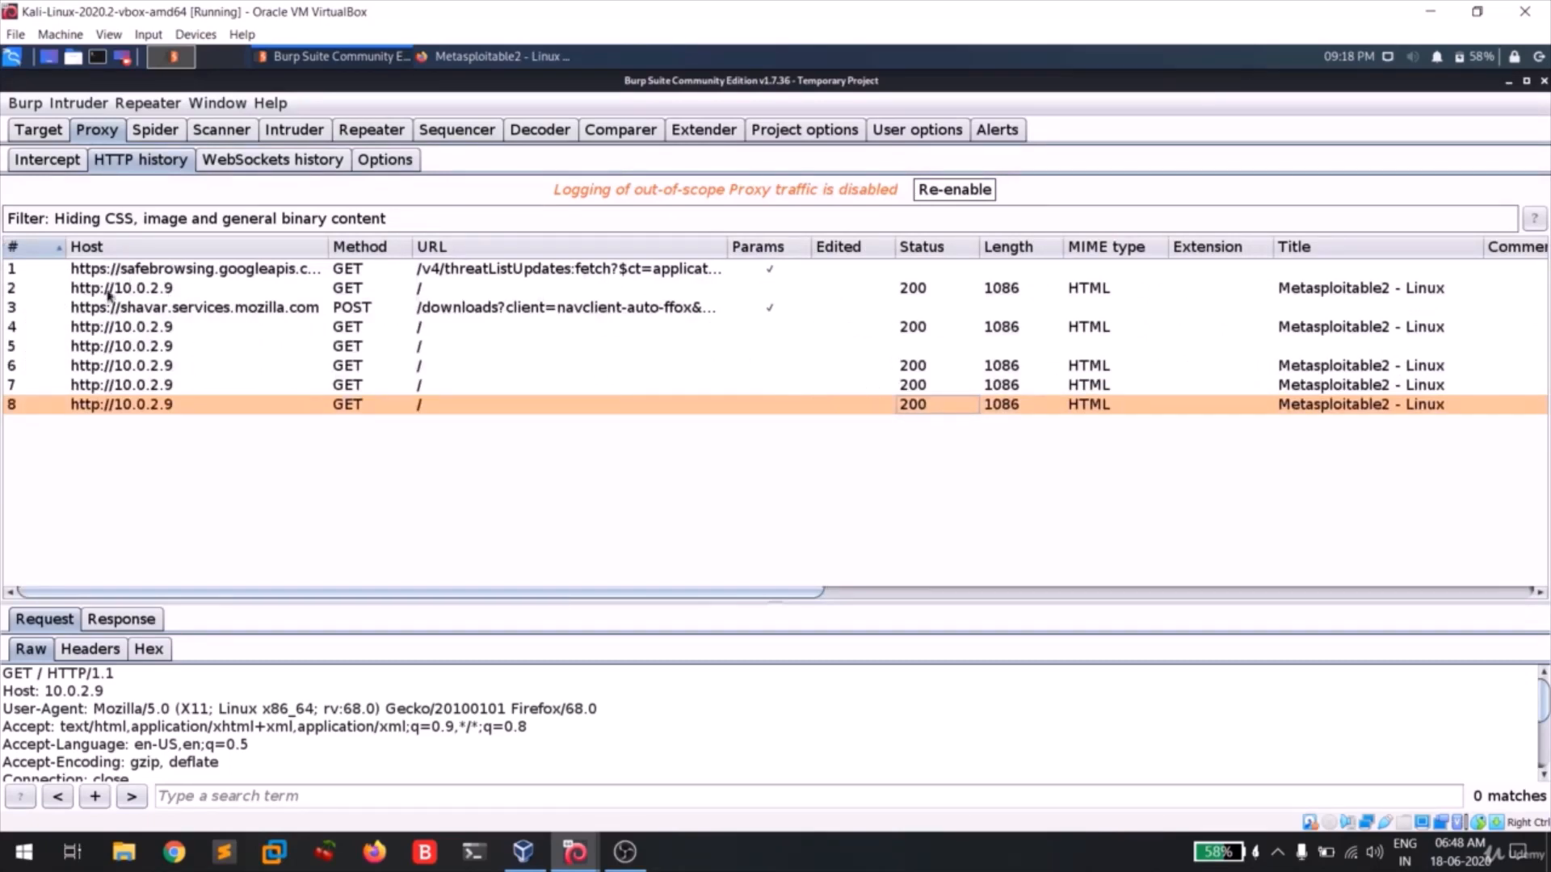
Step: Enlarge the message pane for history entry 2 to 10.0.2.9, and read its request and its full response
click(108, 291)
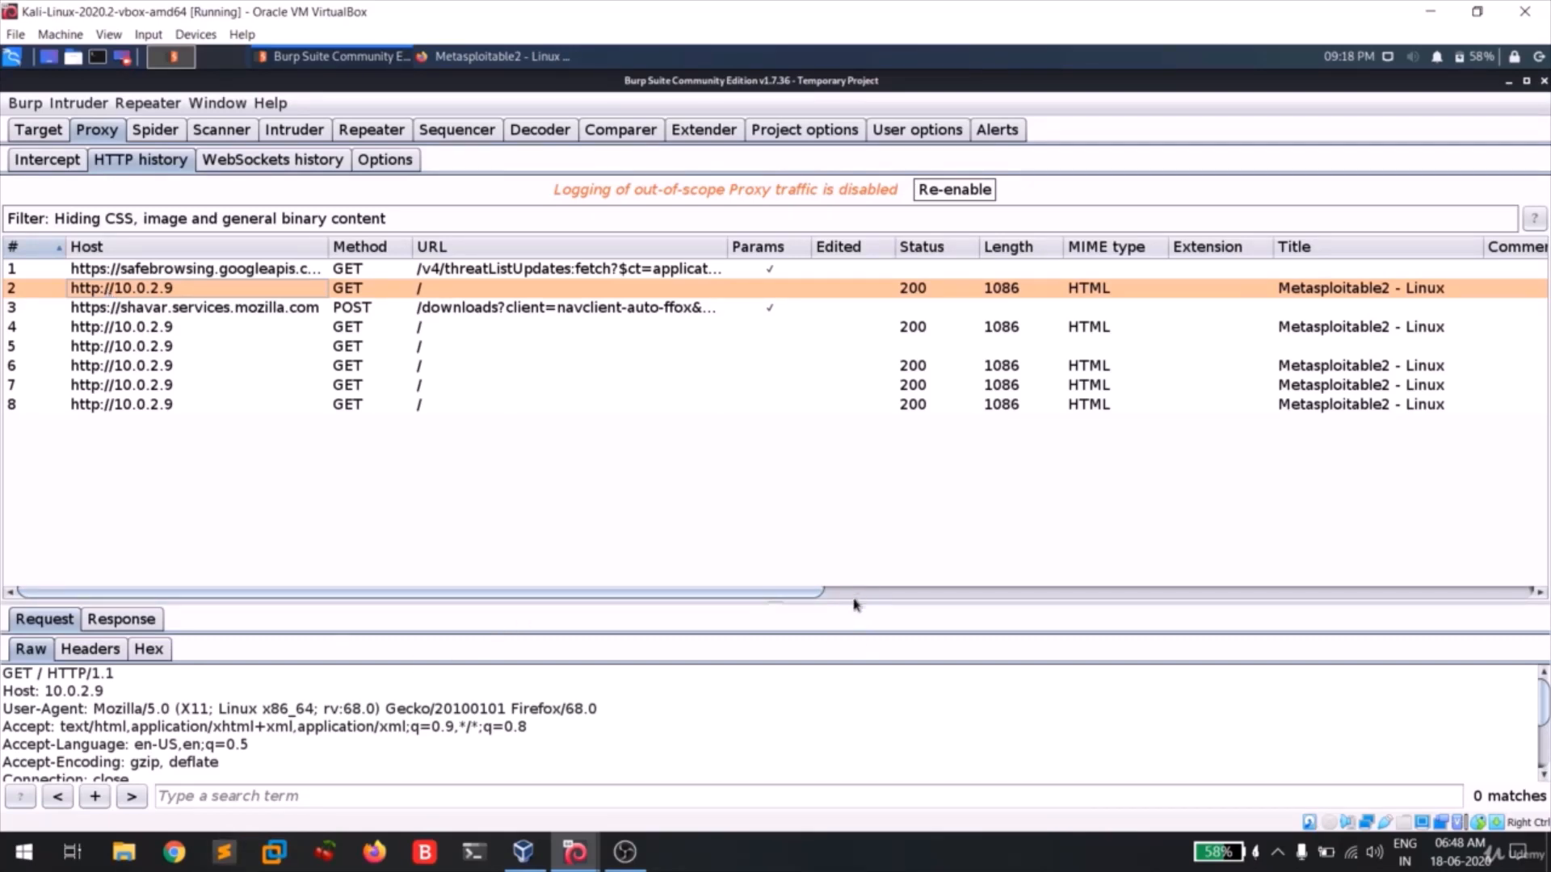
drag(855, 602, 833, 477)
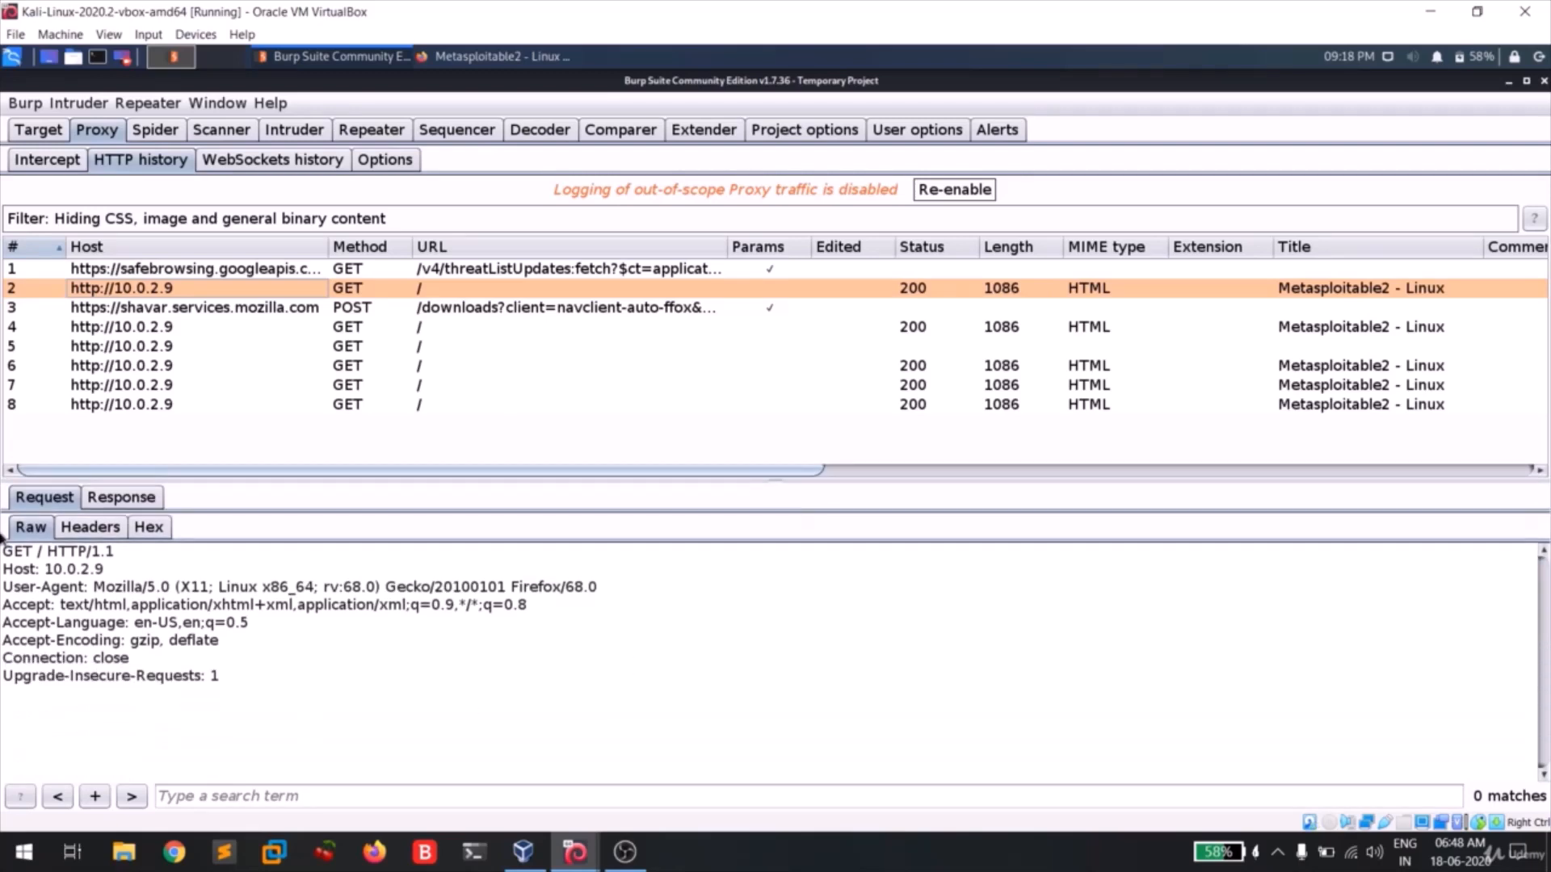
click(121, 497)
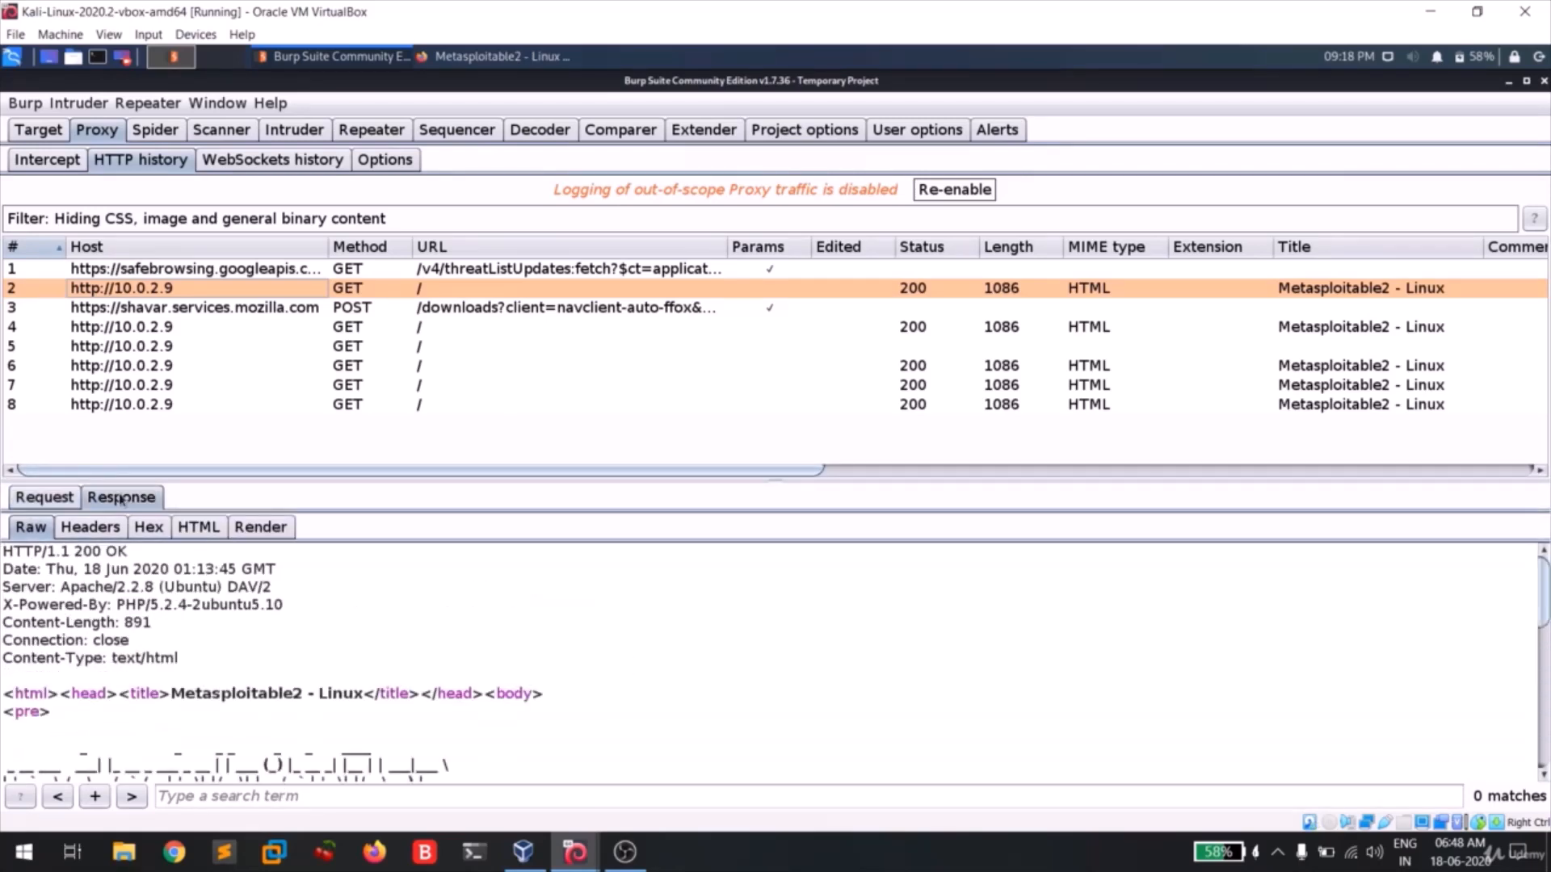
scroll(569, 771, down, 5)
scroll(553, 683, down, 4)
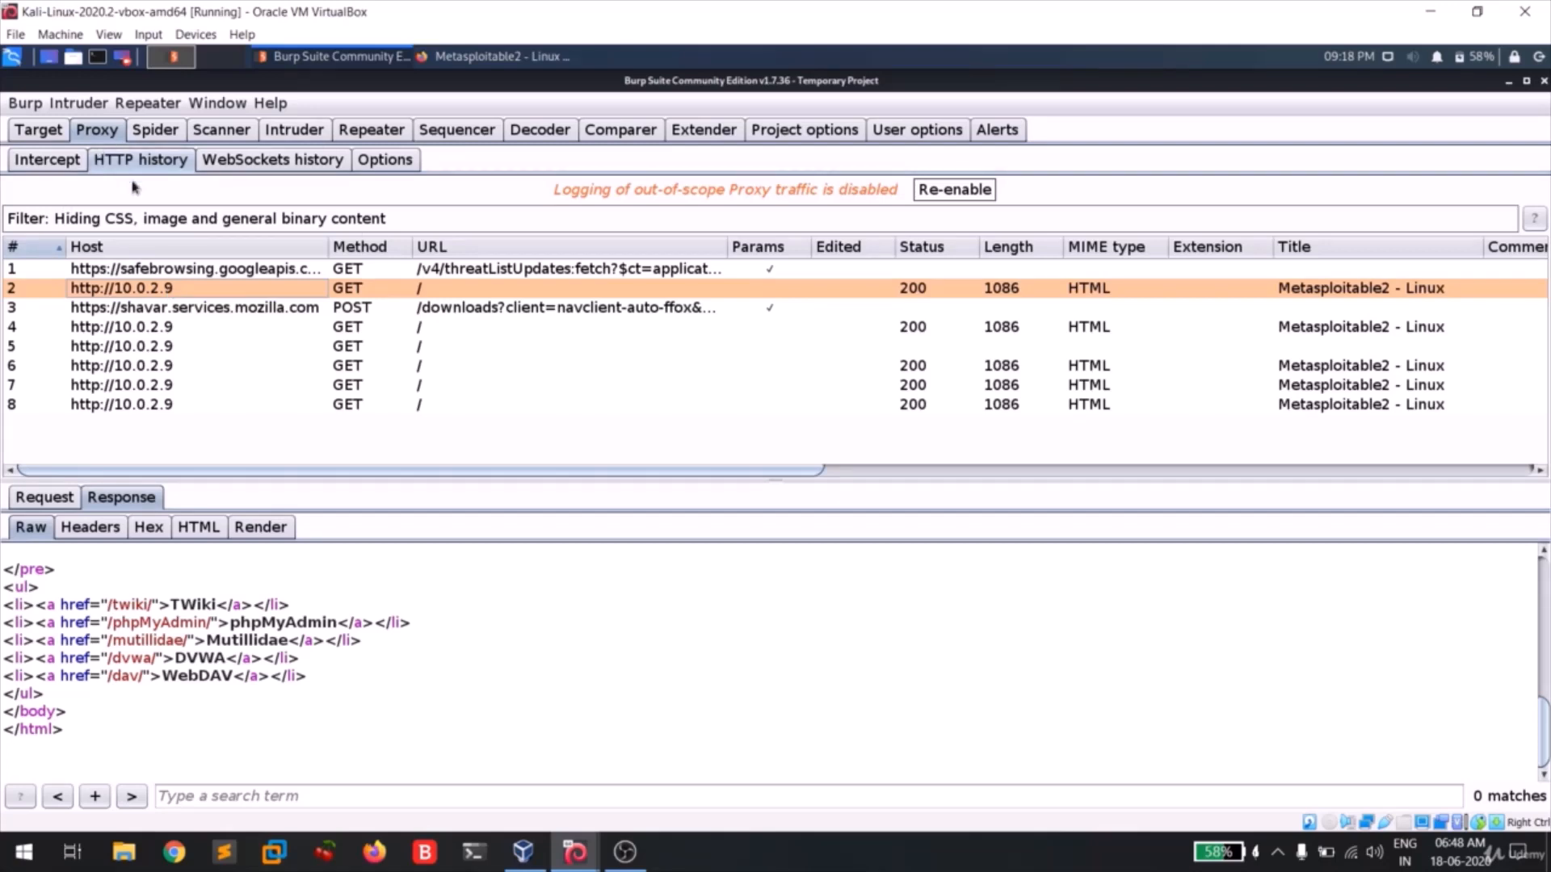
Step: Look at the WebSockets history, and enable the client request interception rule "And URL Is in target scope" in the proxy options
click(273, 160)
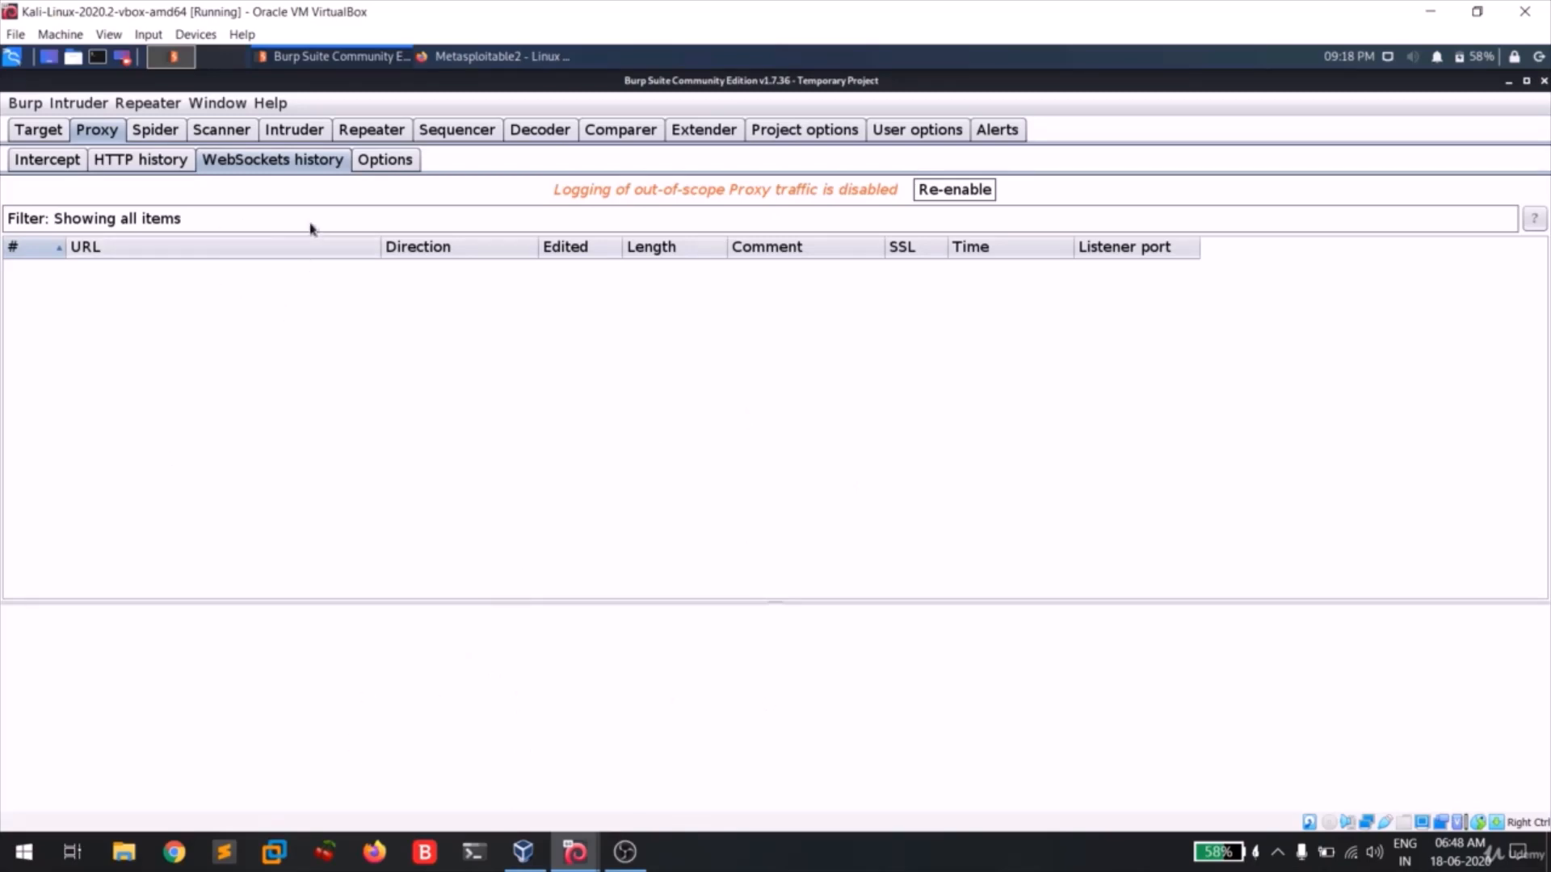
click(380, 164)
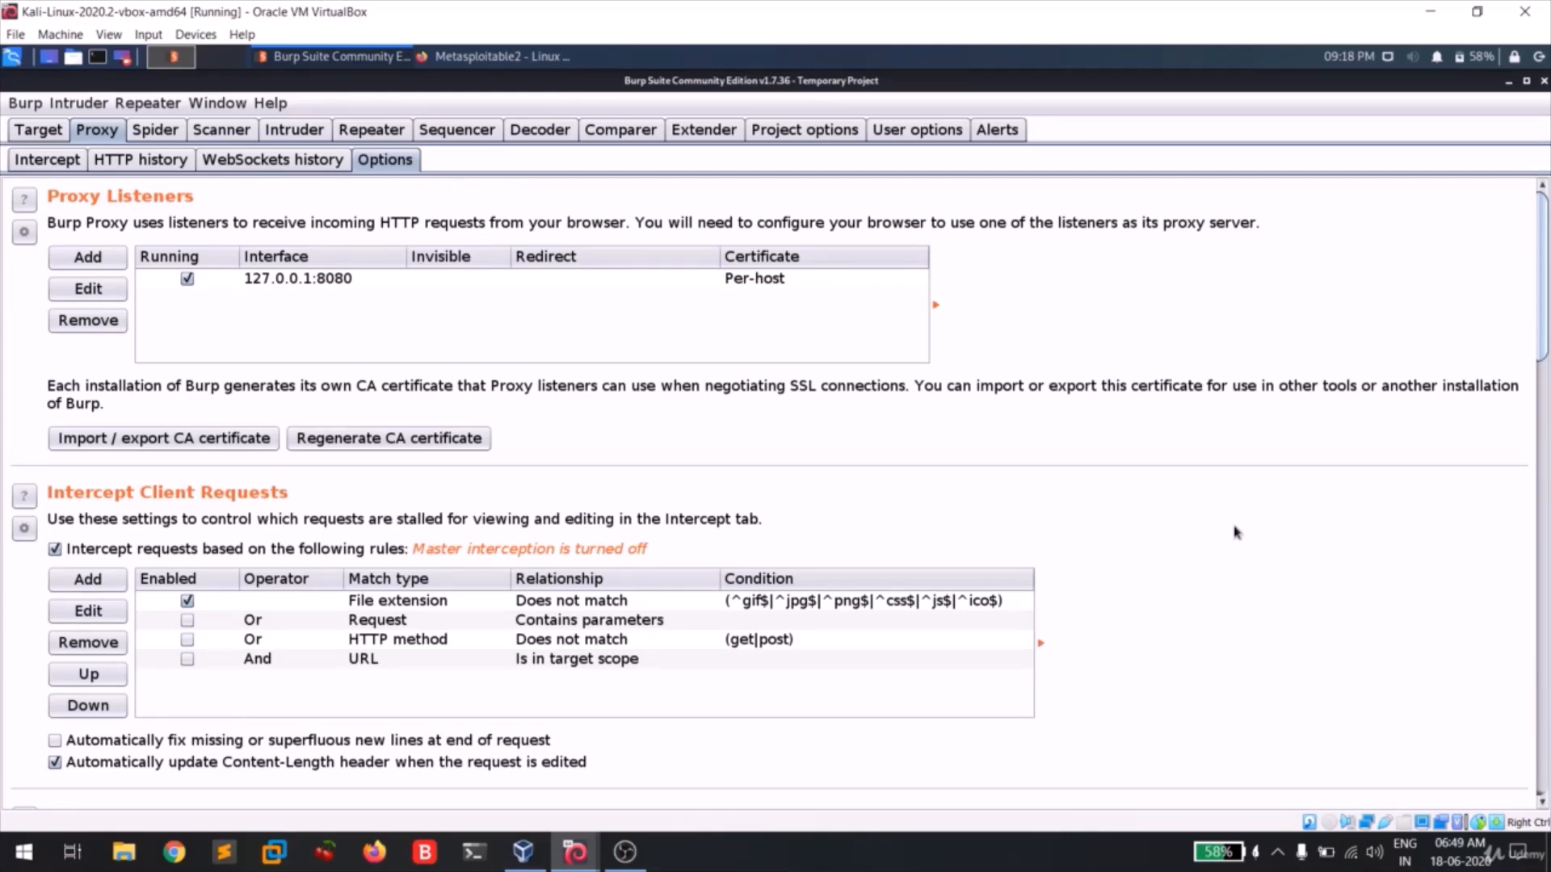
scroll(1234, 532, down, 3)
scroll(1234, 533, down, 3)
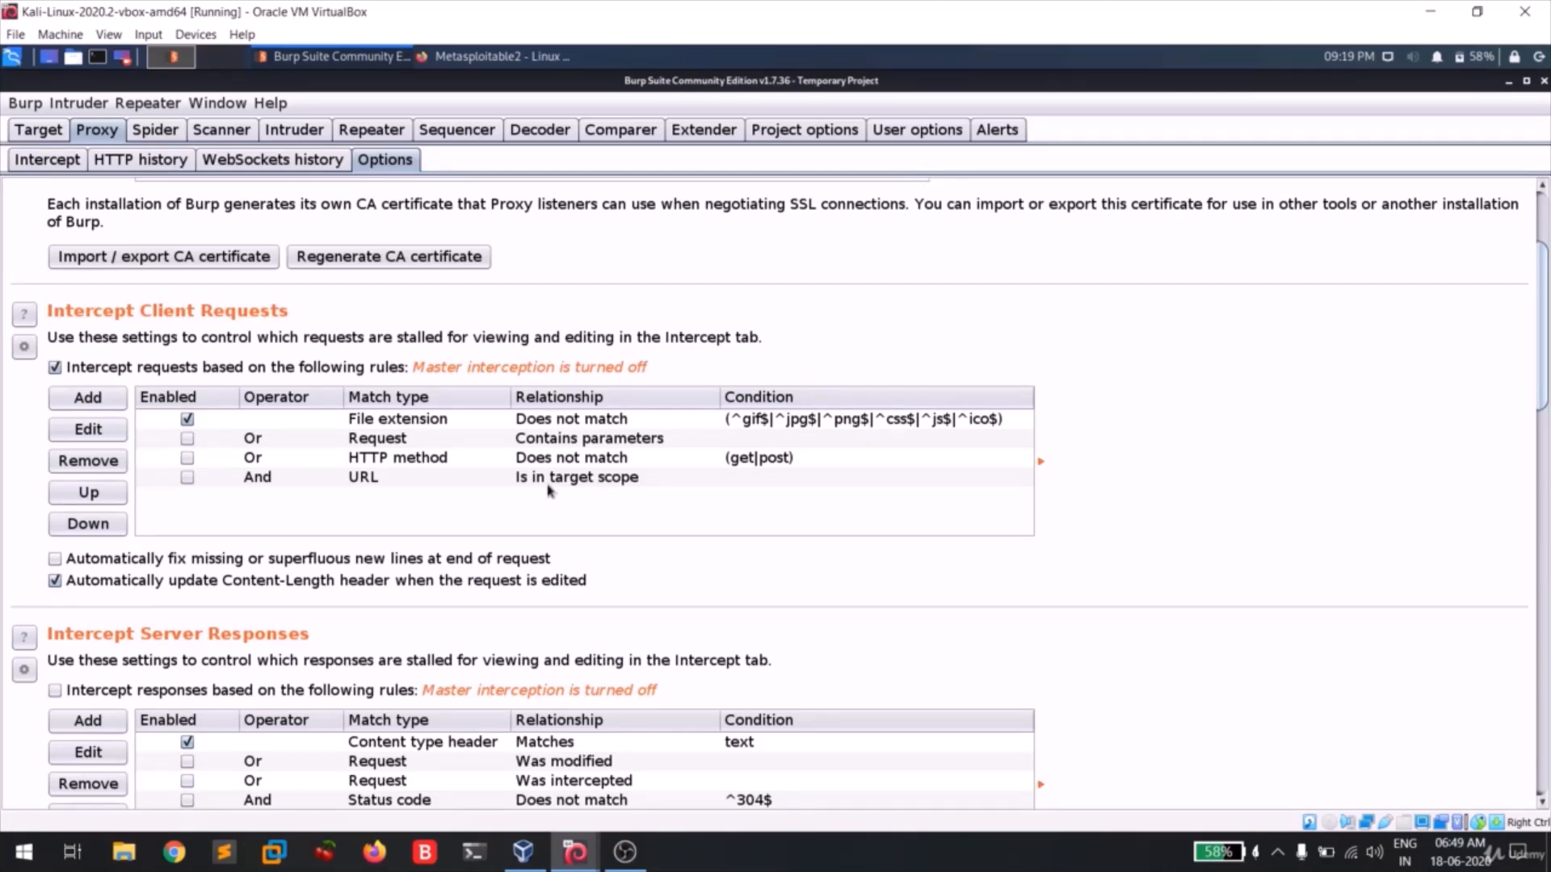
click(186, 477)
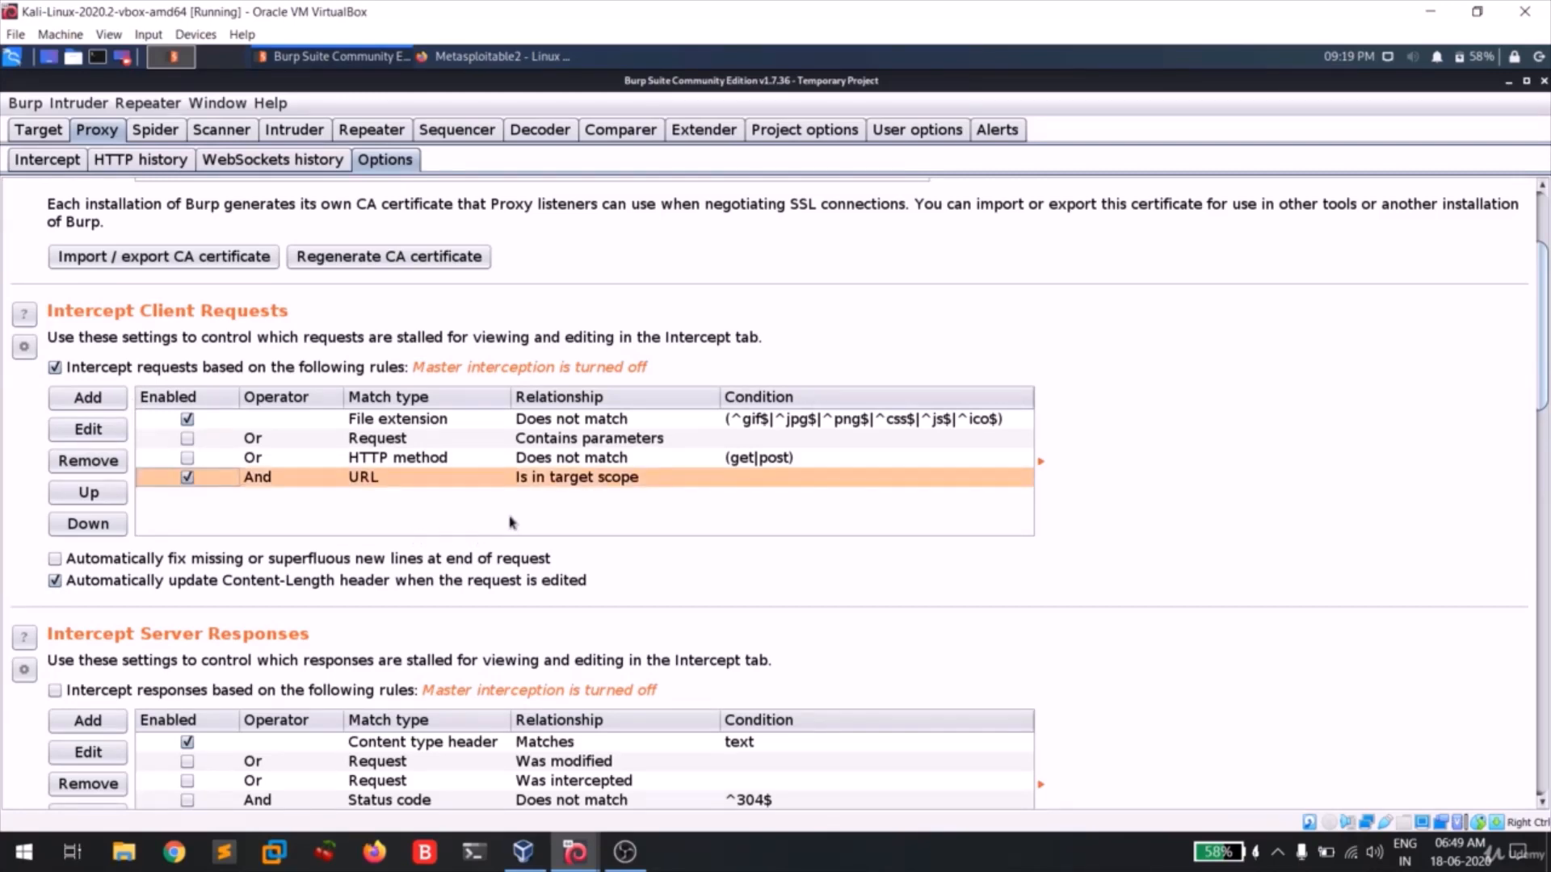
Step: Open YouTube in a new Firefox tab, and return to Burp Suite's intercept view
click(456, 58)
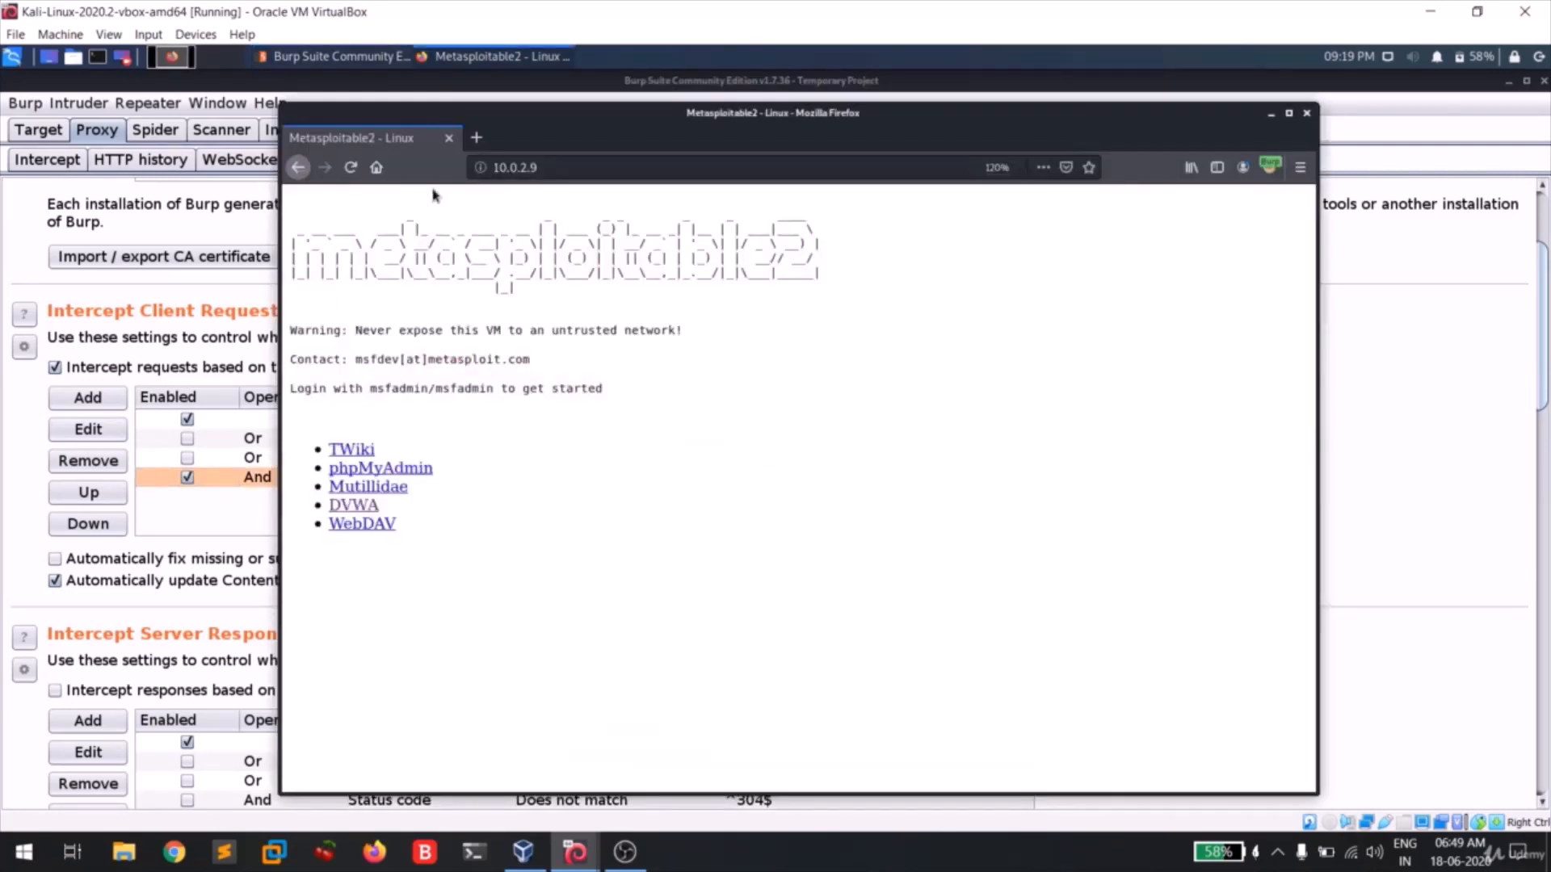
click(476, 137)
click(871, 535)
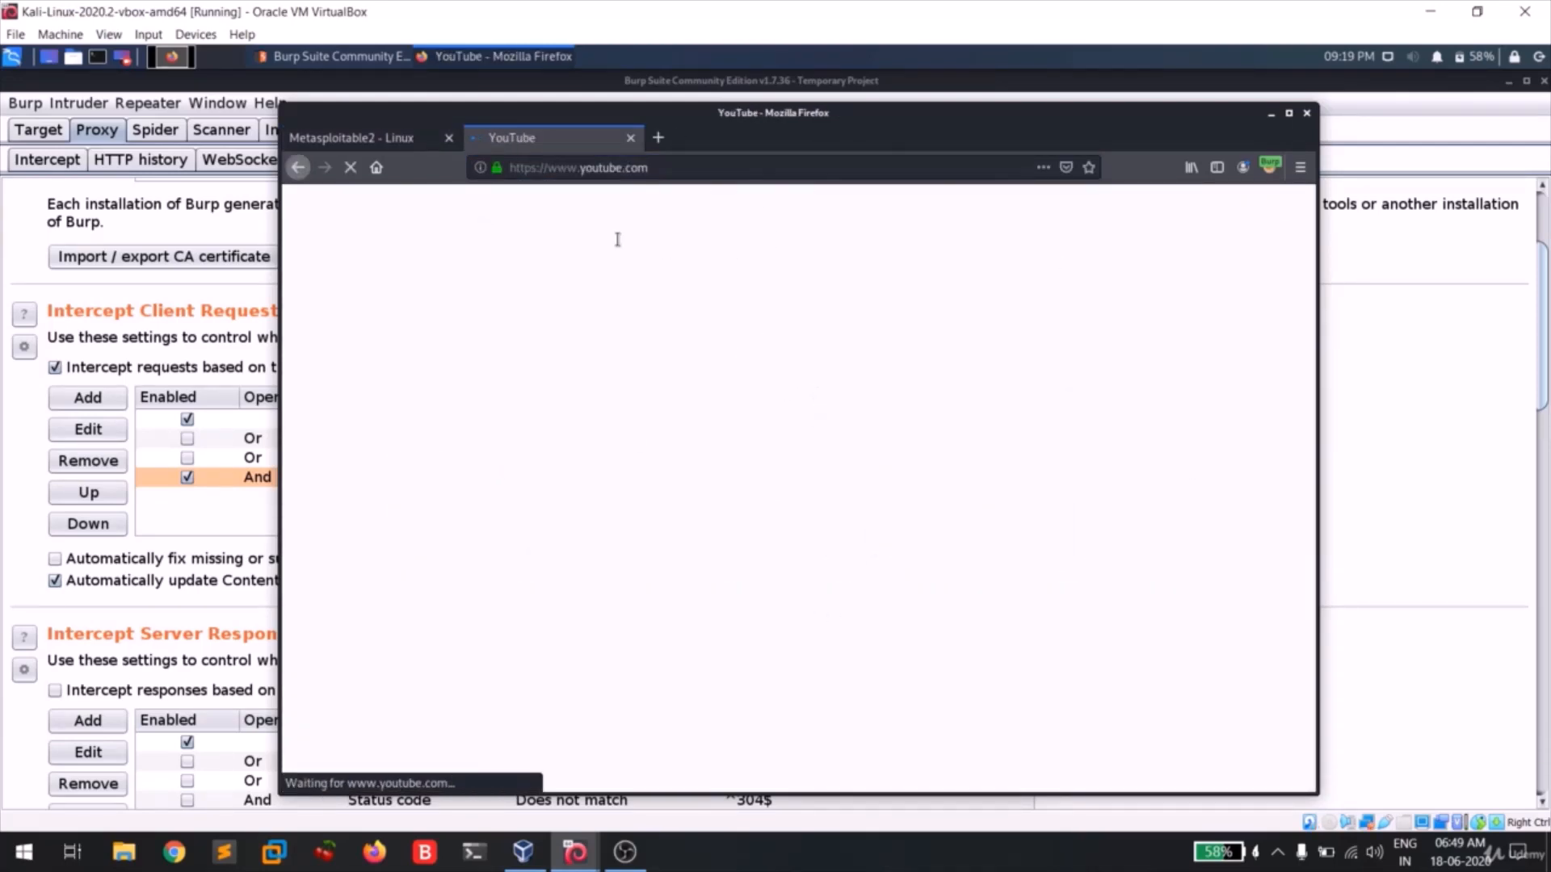
click(47, 159)
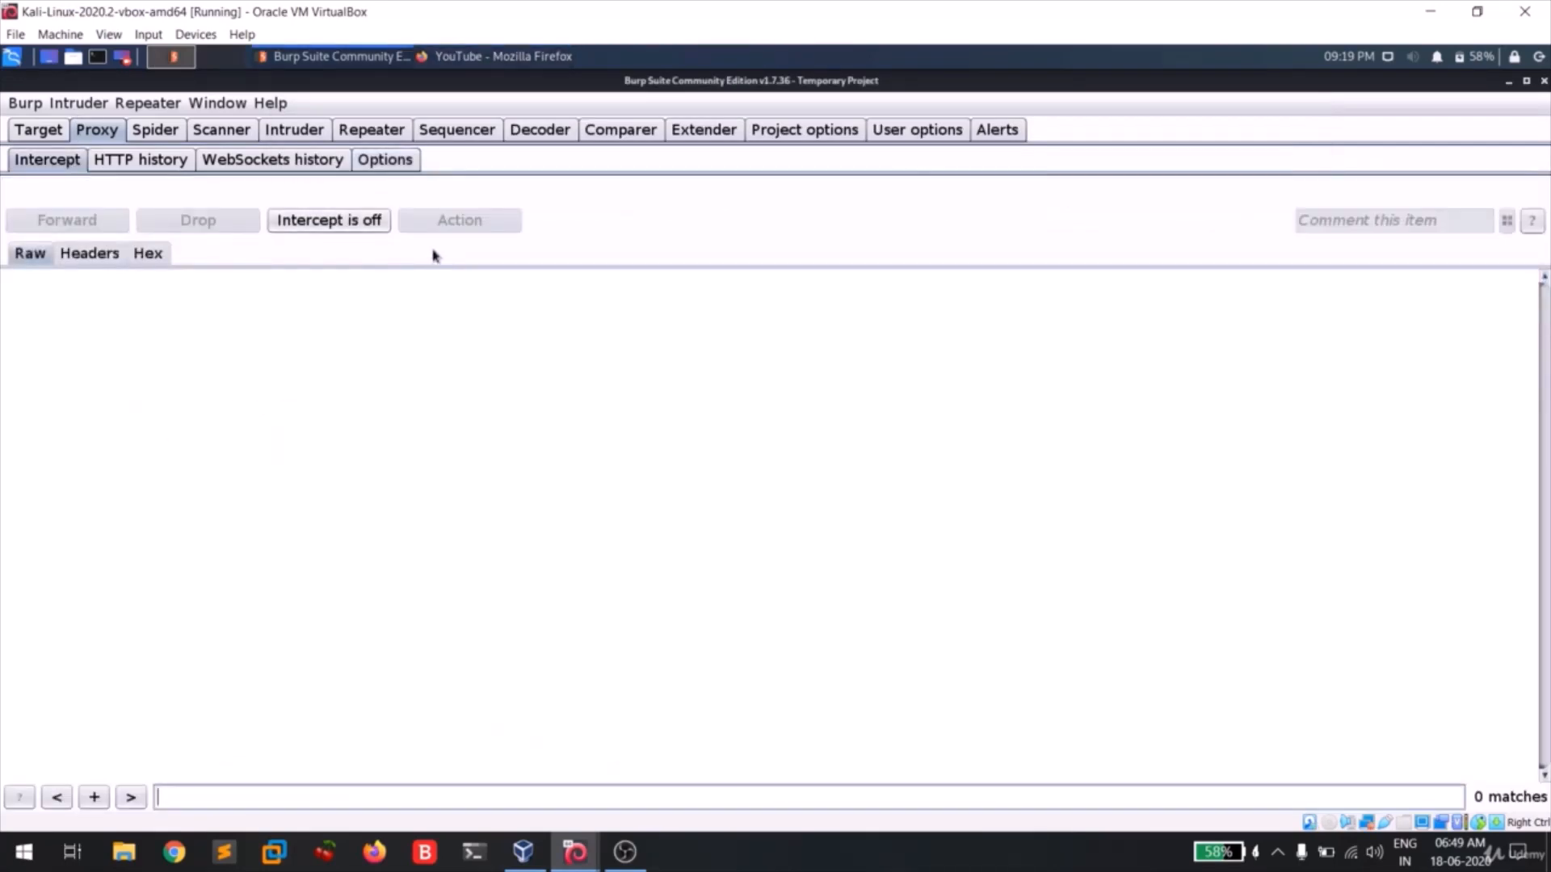
Step: Turn request interception on and reload the YouTube page in Firefox to test the target scope rule
click(380, 221)
click(470, 56)
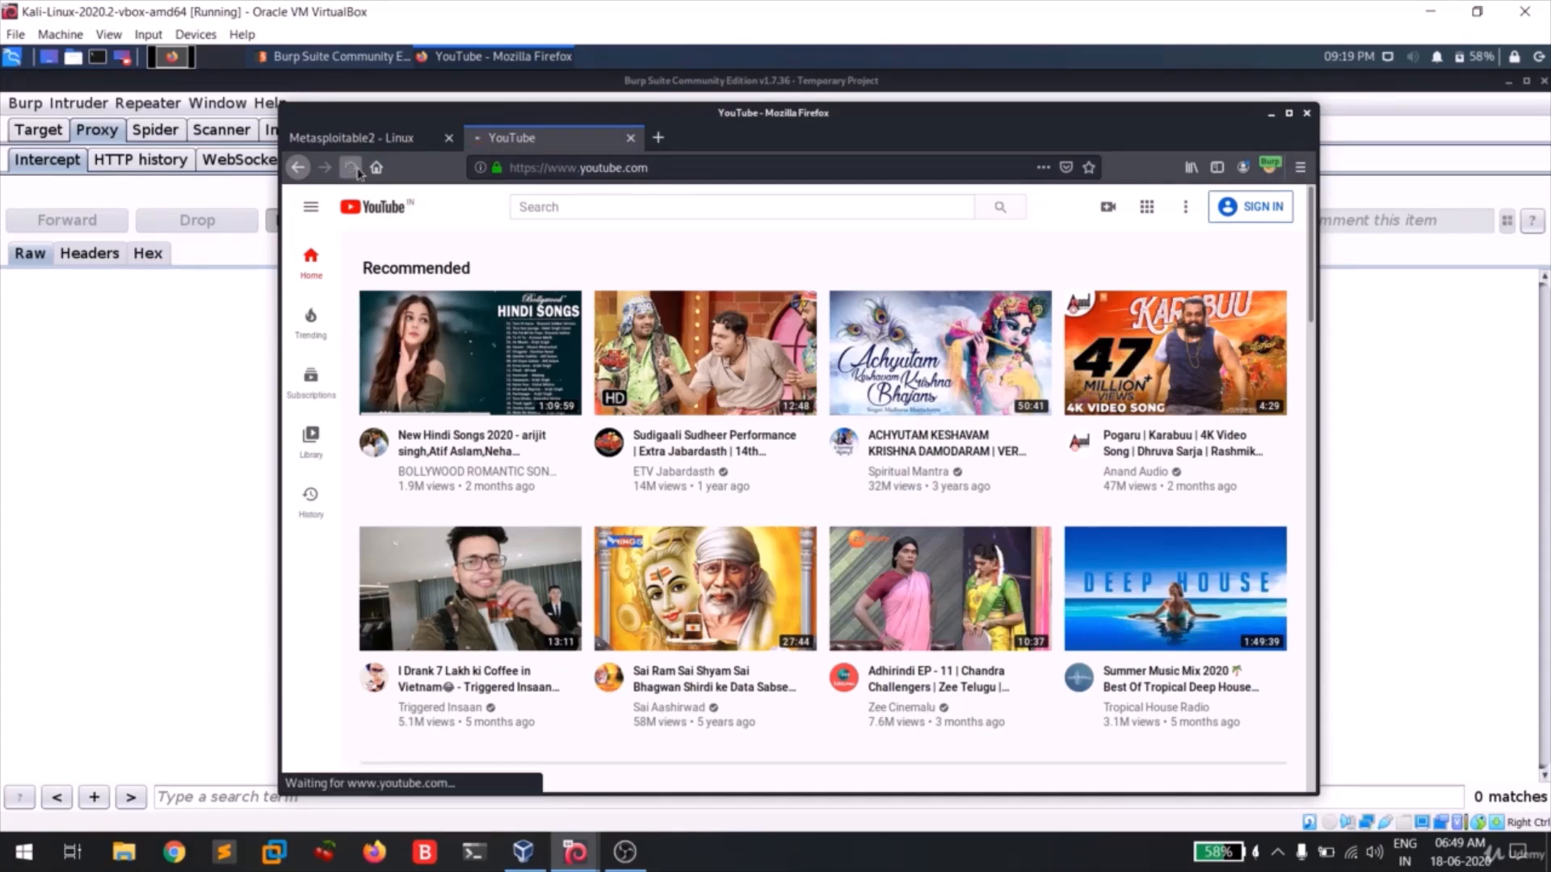
drag(541, 117, 926, 179)
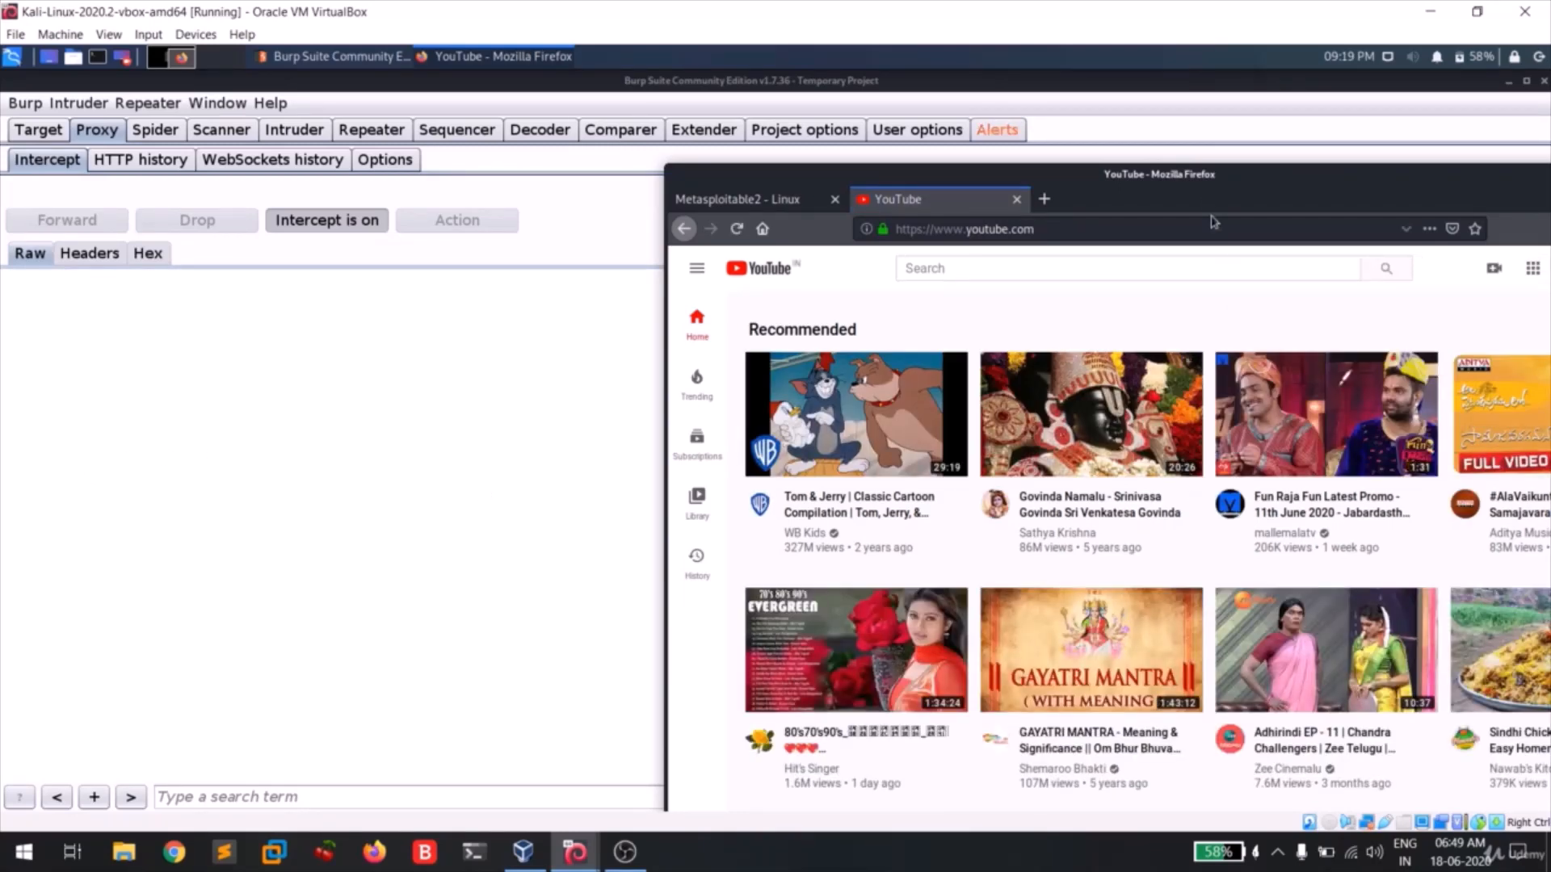
Step: Close the YouTube tab in Firefox and minimize the browser window to return to Burp Suite
click(1015, 200)
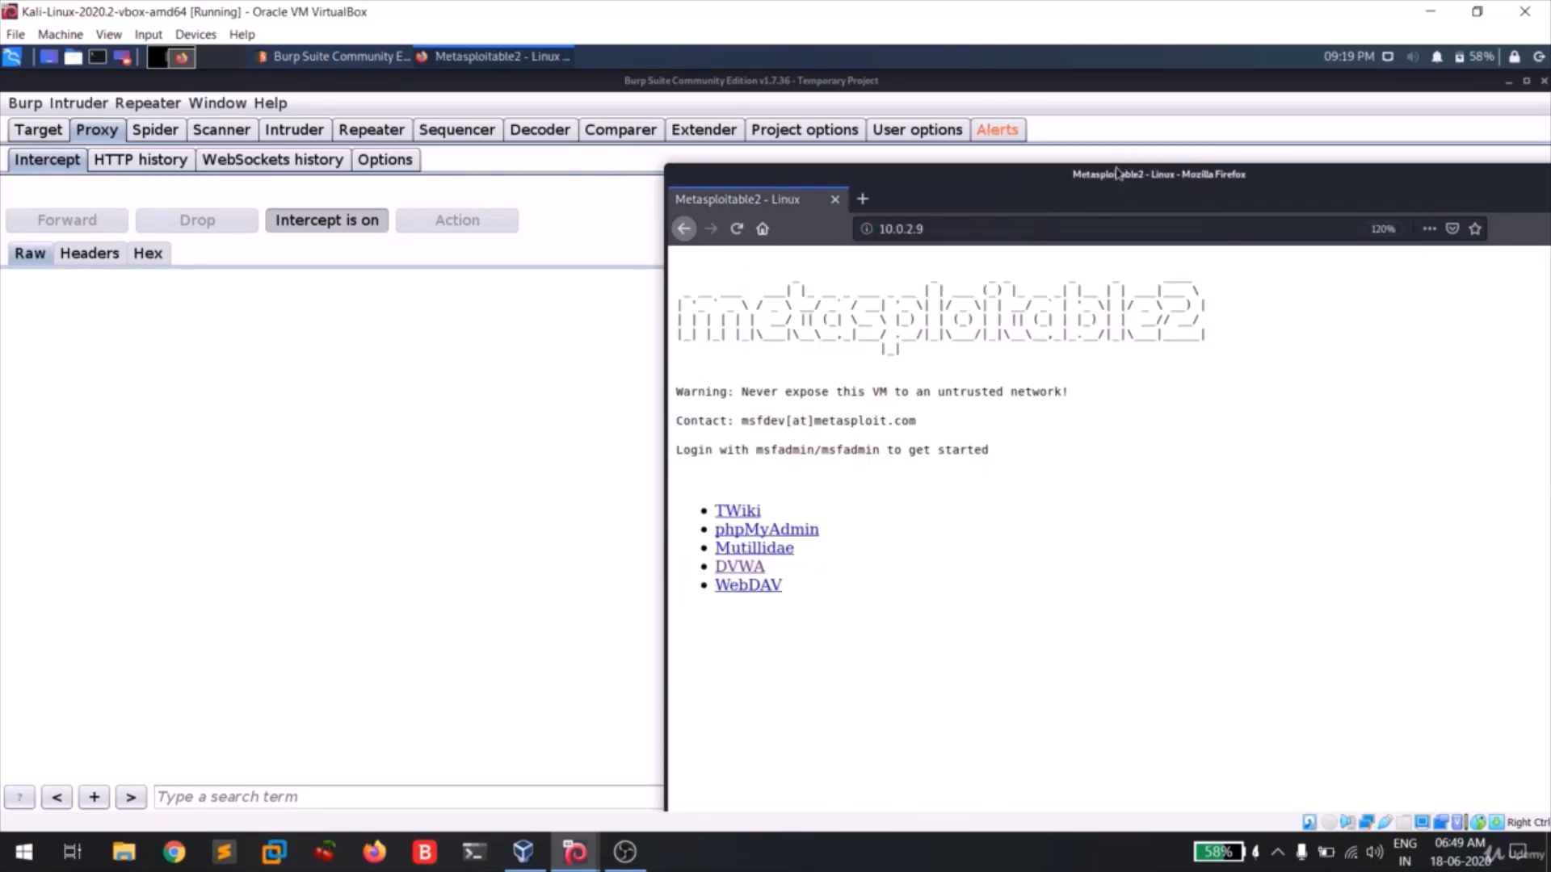
drag(1125, 178, 886, 160)
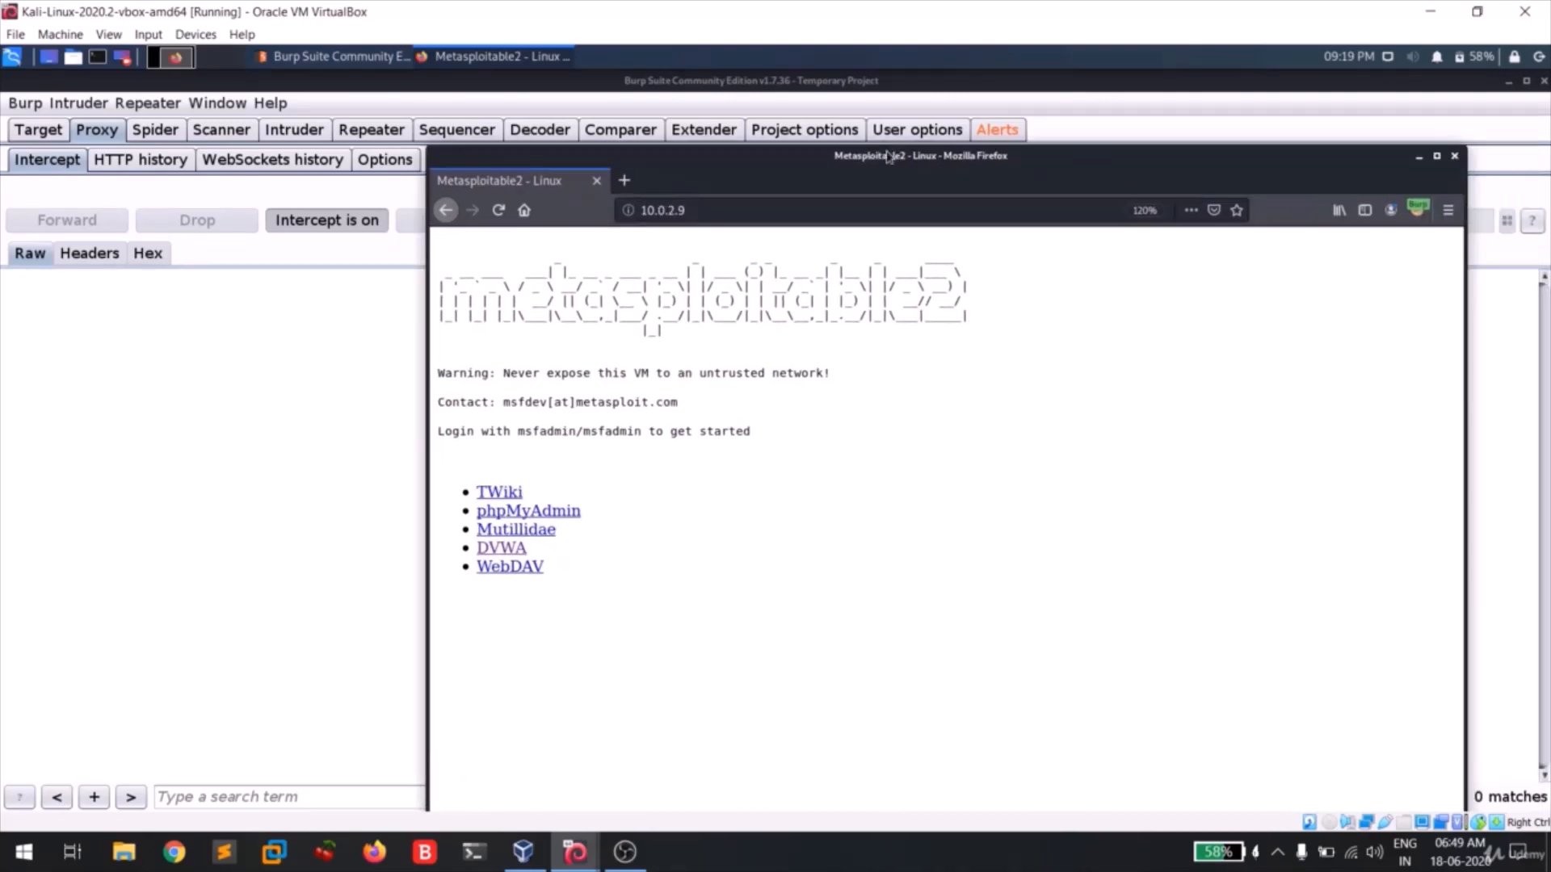
click(1421, 162)
Step: Review the proxy options from the interception rules through Response Modification, Match and Replace and Miscellaneous, then the proxy listener
click(385, 159)
scroll(1238, 521, down, 3)
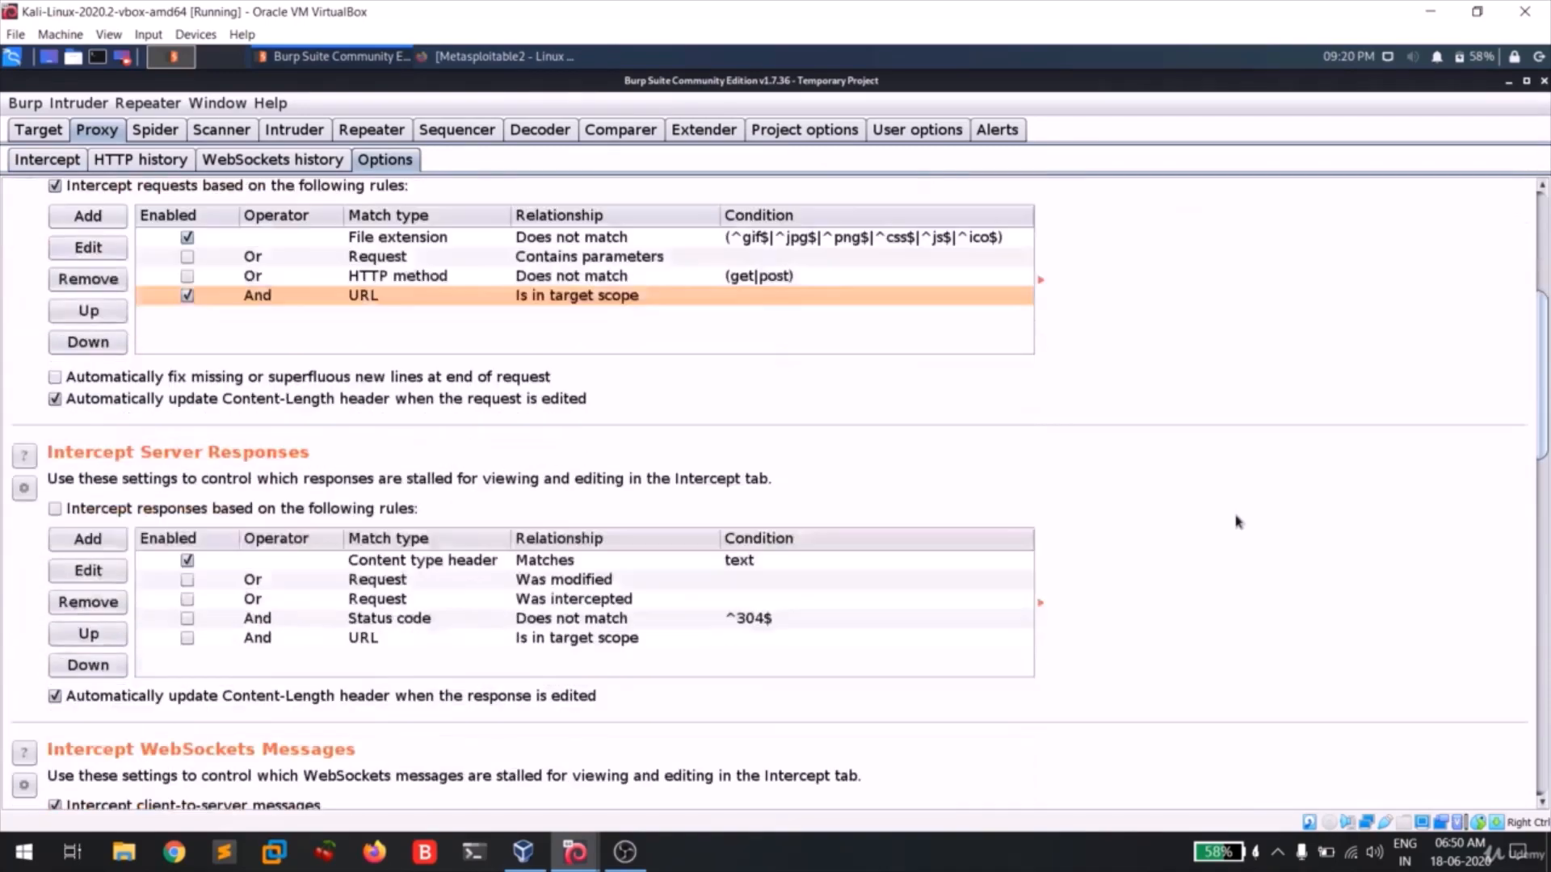
scroll(1238, 521, down, 5)
scroll(1237, 523, up, 2)
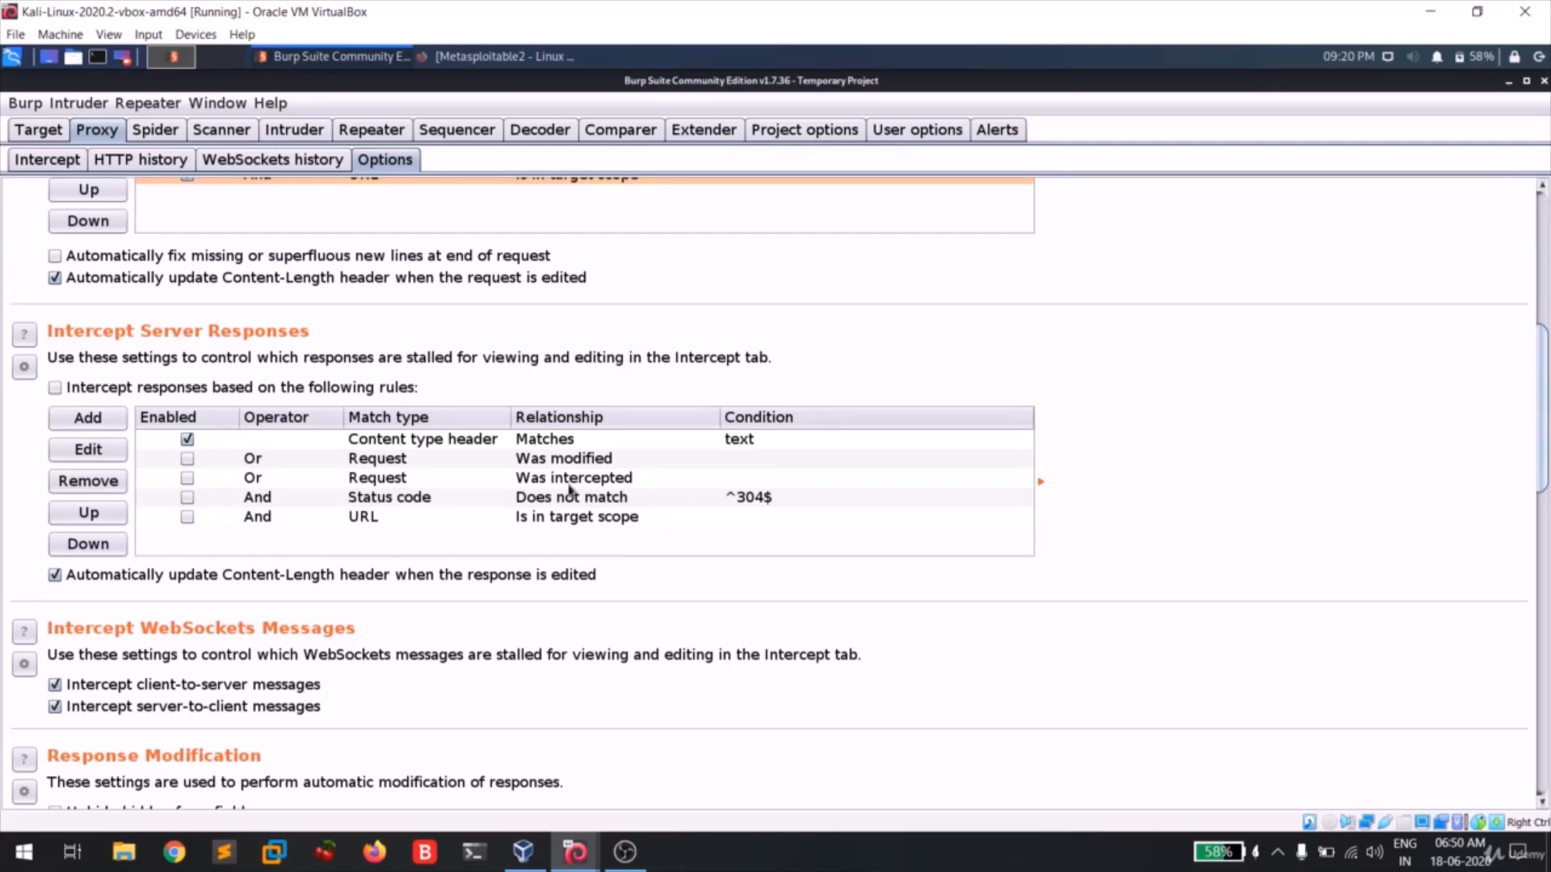
scroll(570, 489, down, 4)
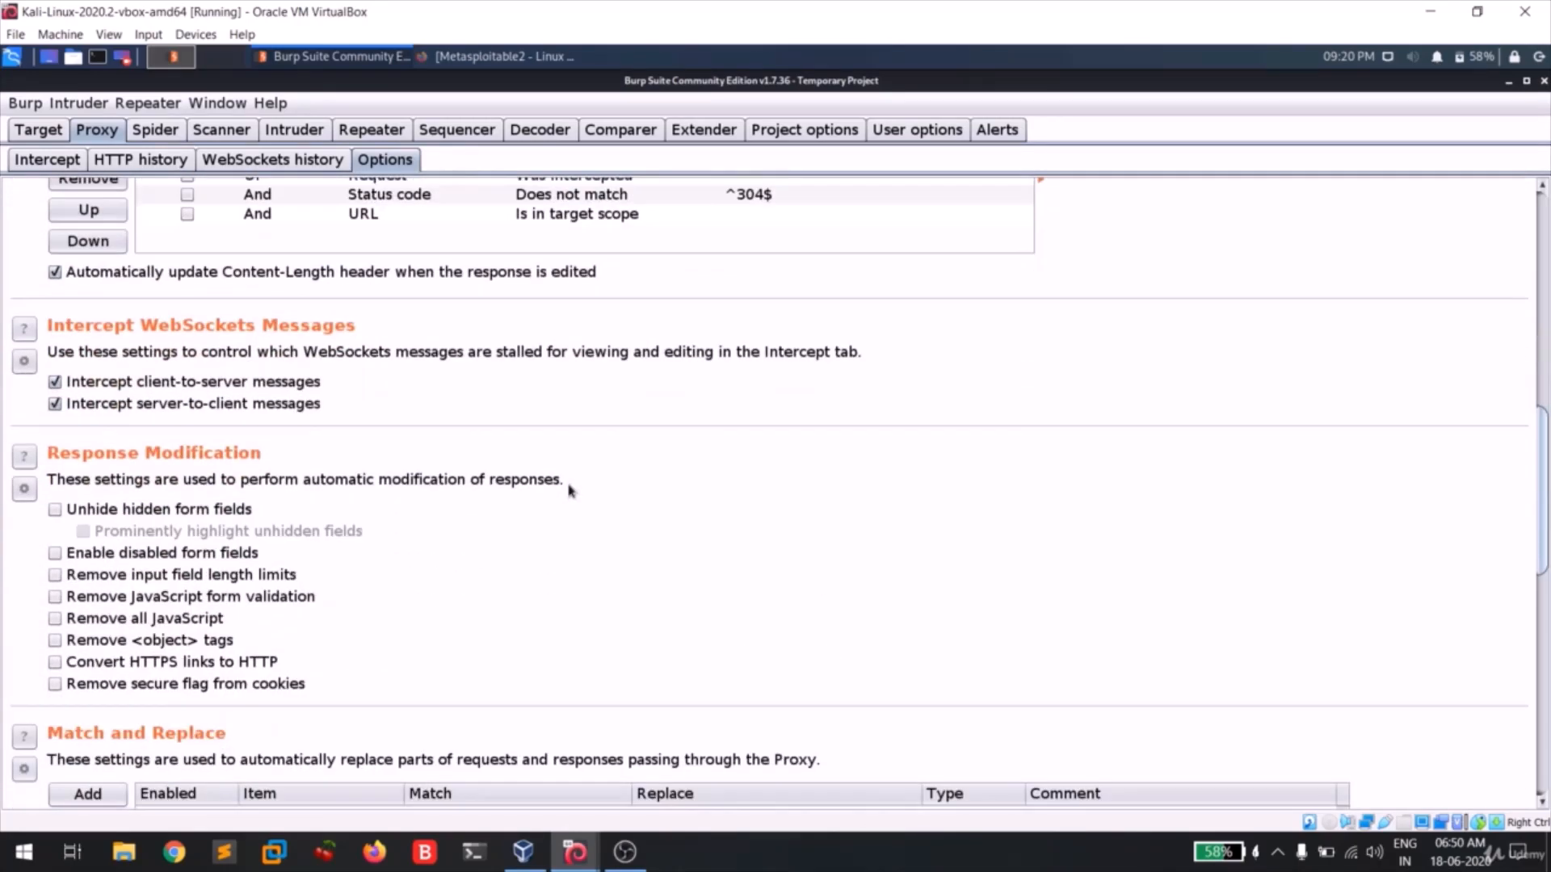
scroll(554, 446, down, 3)
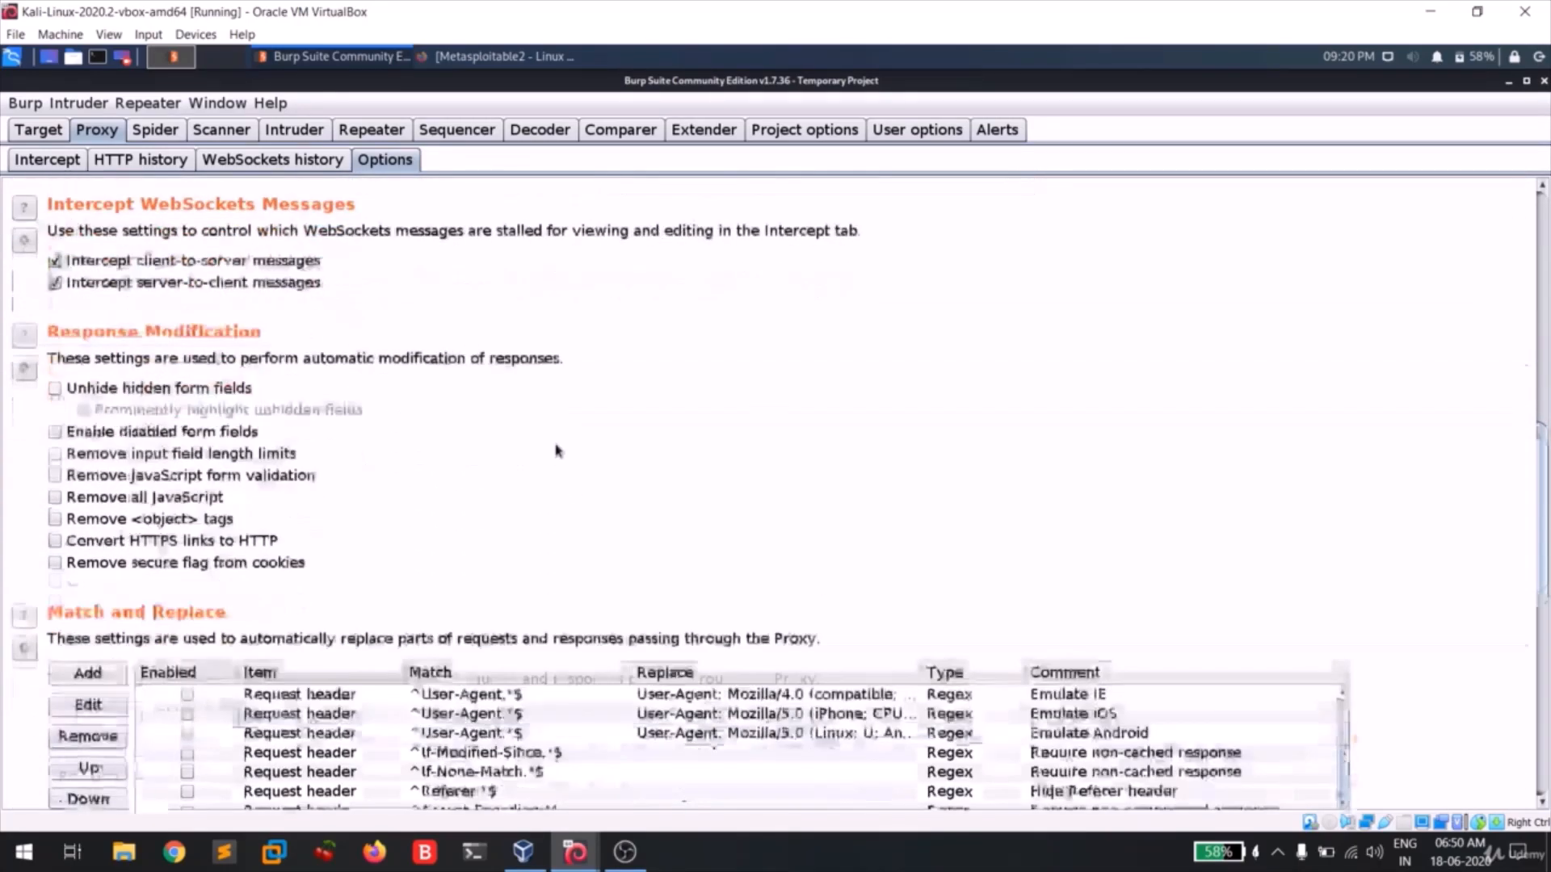
scroll(555, 450, down, 6)
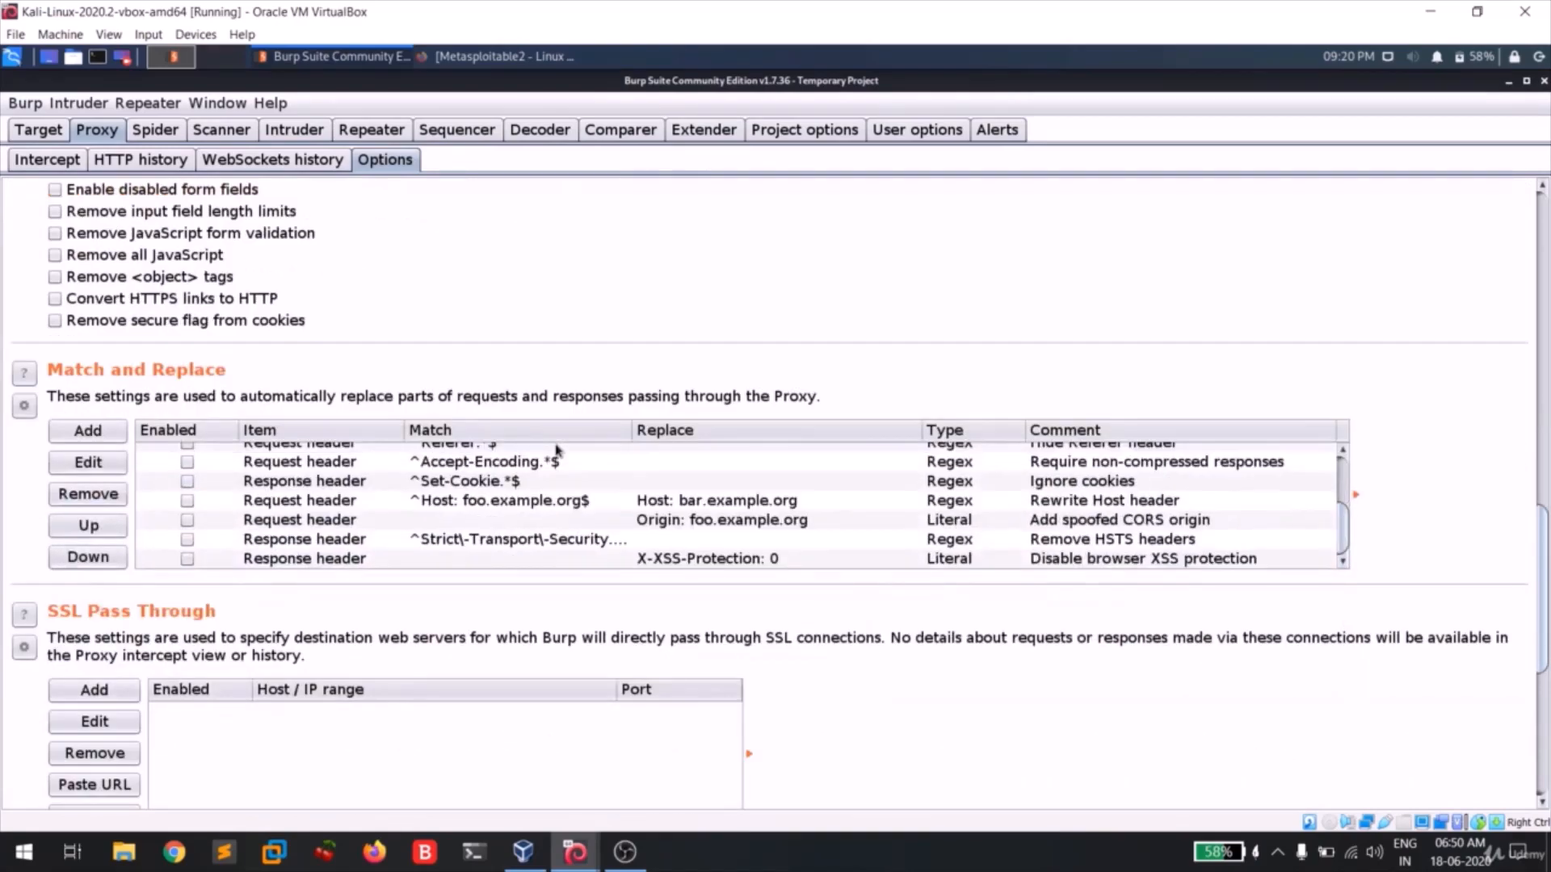
scroll(937, 638, down, 4)
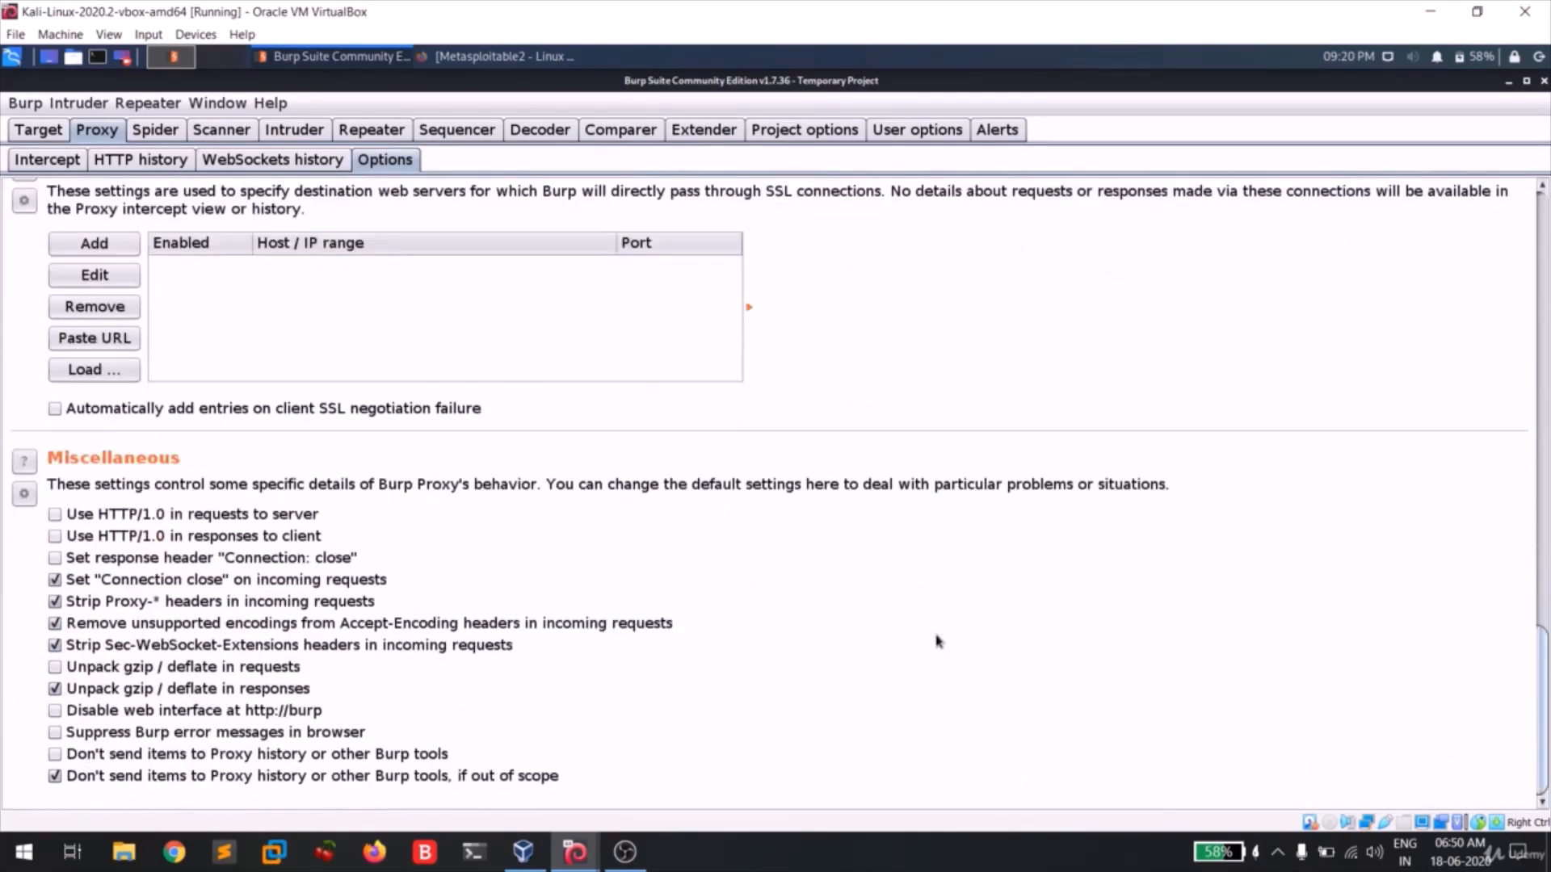
scroll(941, 638, up, 20)
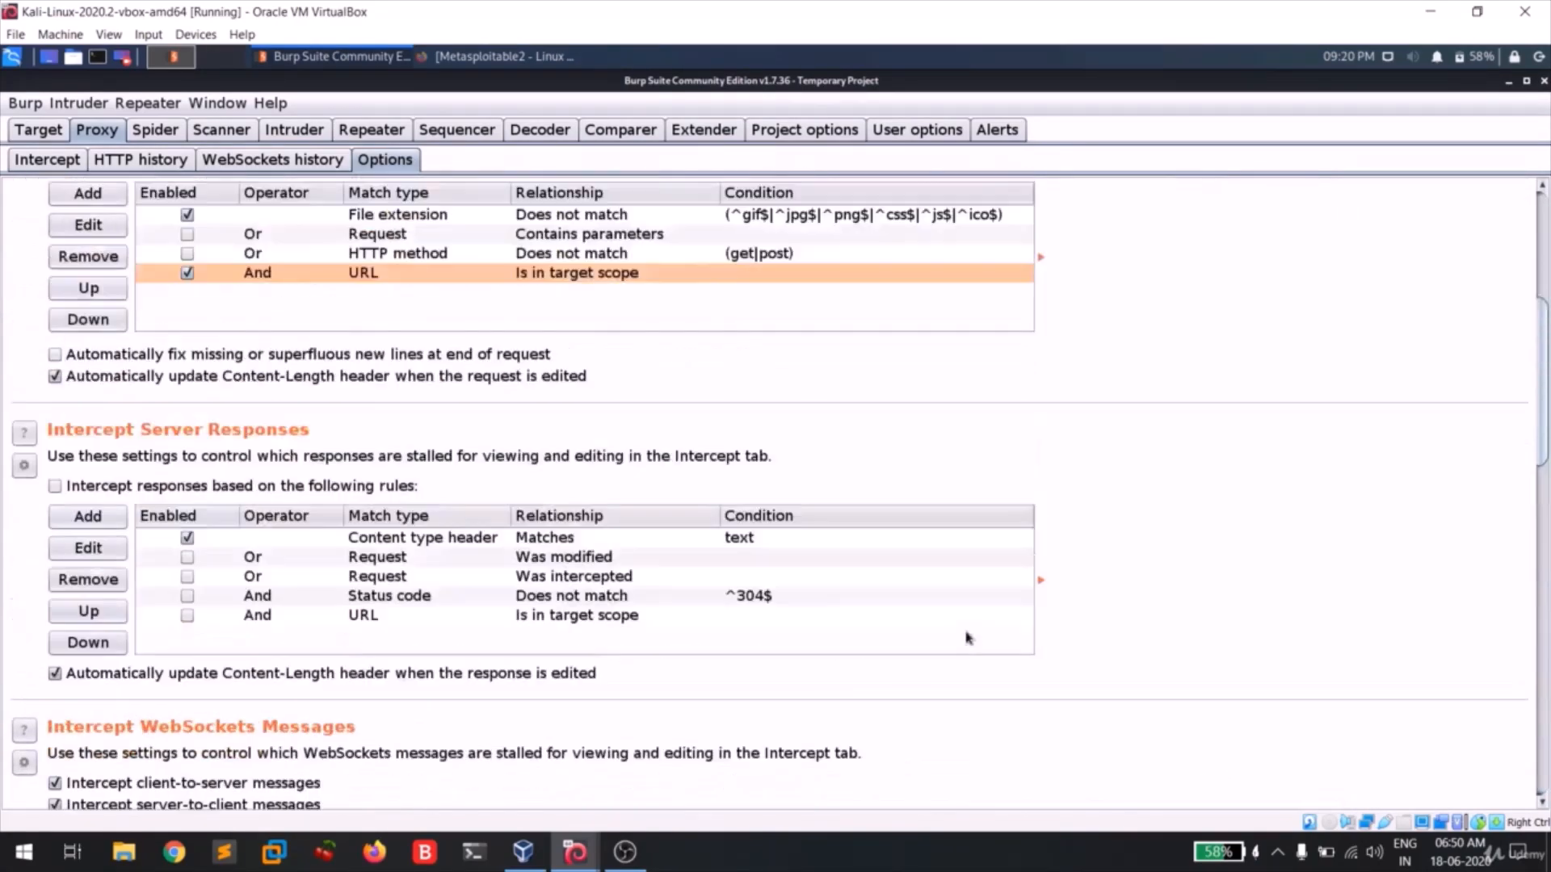
scroll(1341, 610, up, 6)
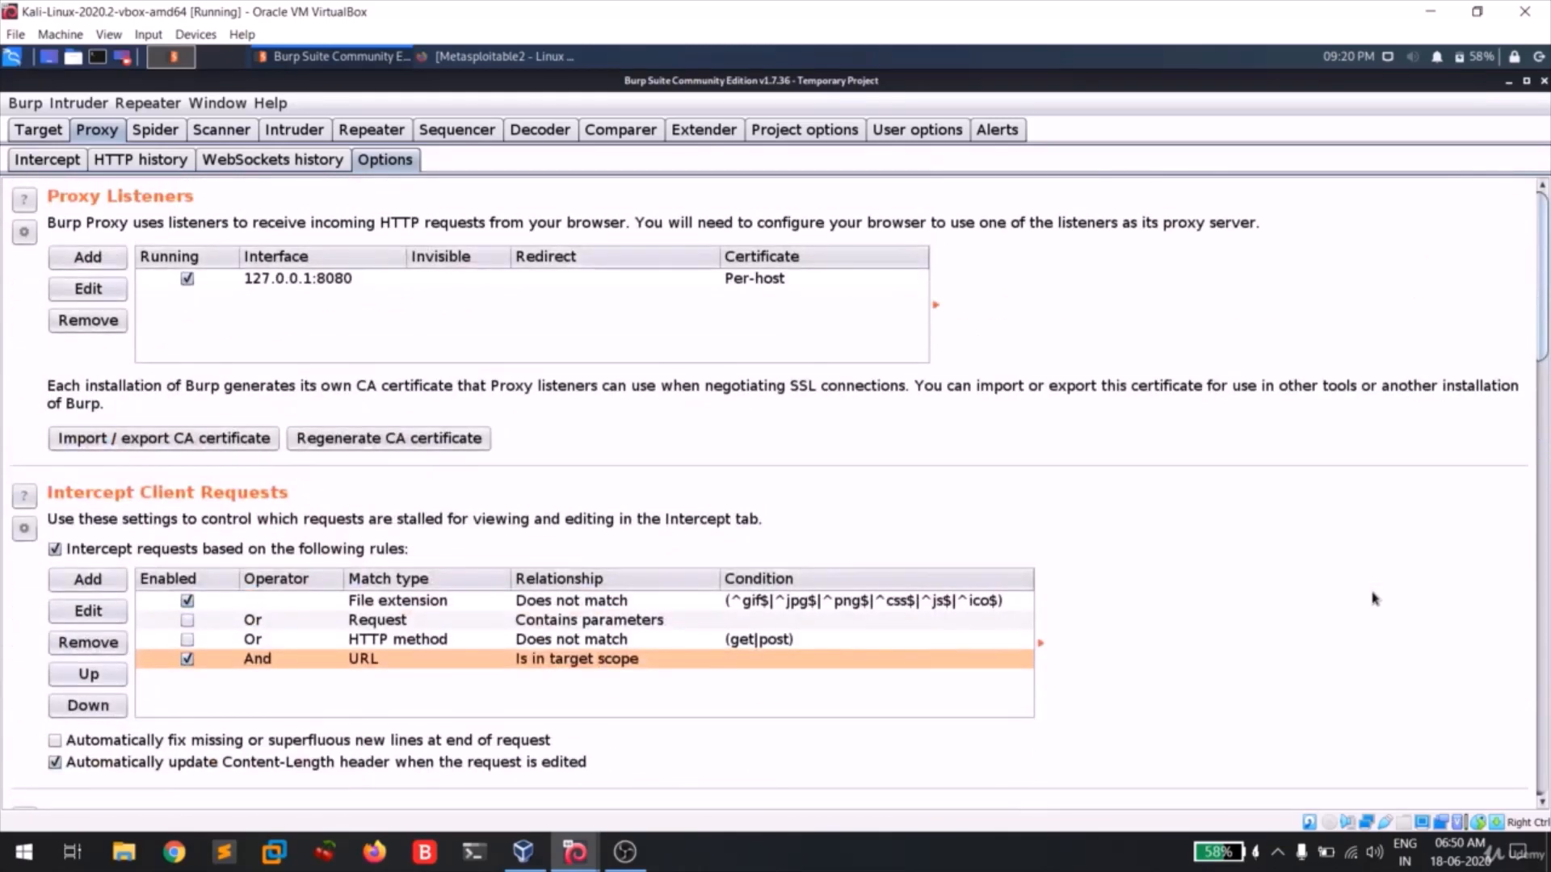
click(450, 278)
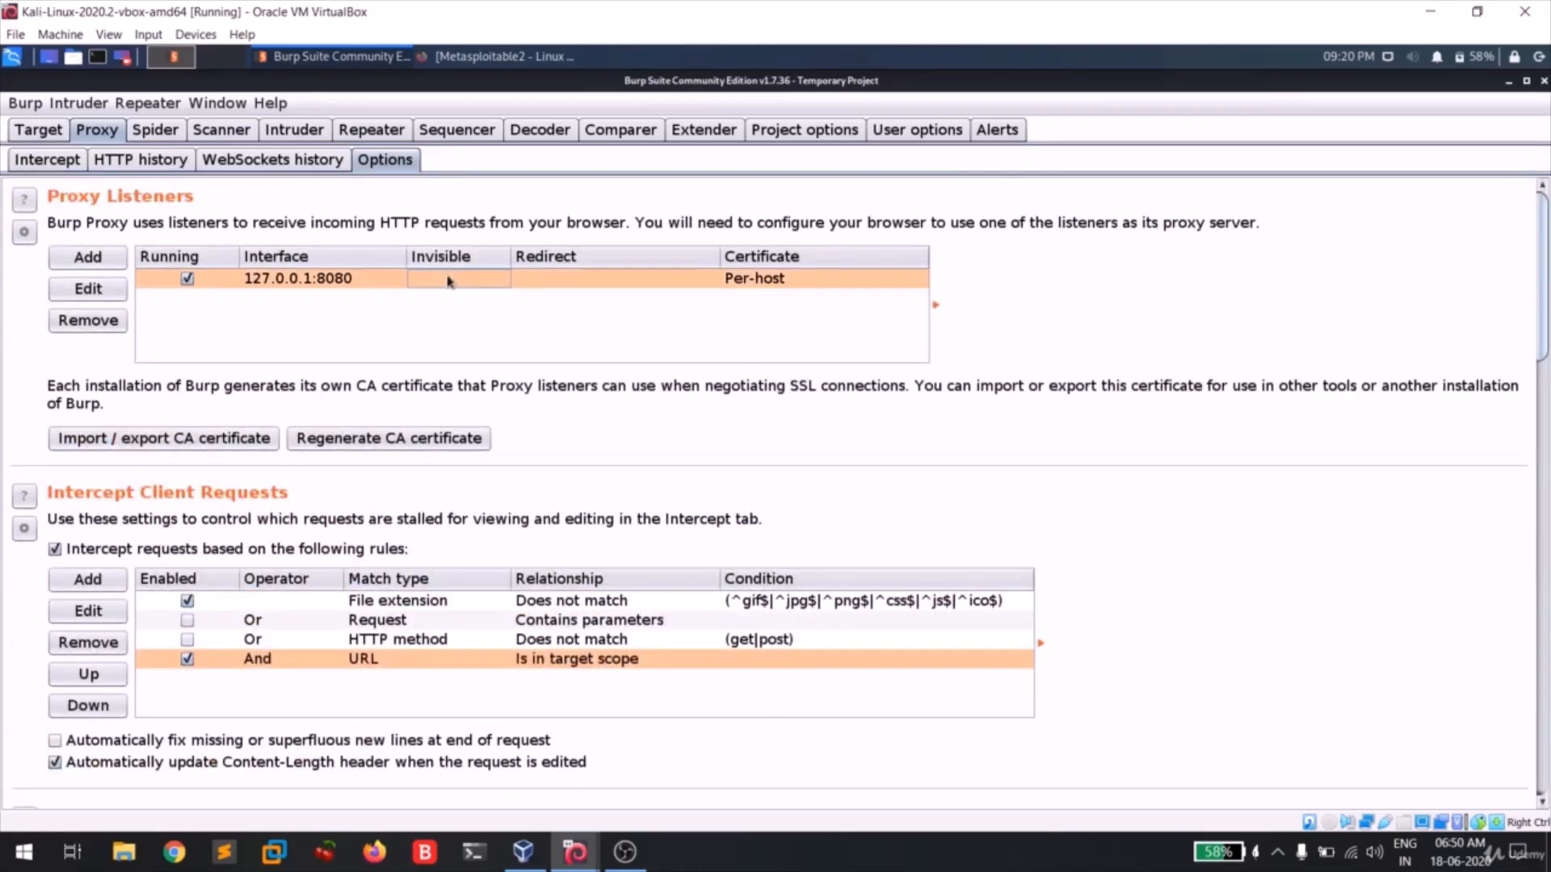
Step: Turn request interception off and open the DVWA login page from the Metasploitable2 page in Firefox
click(20, 162)
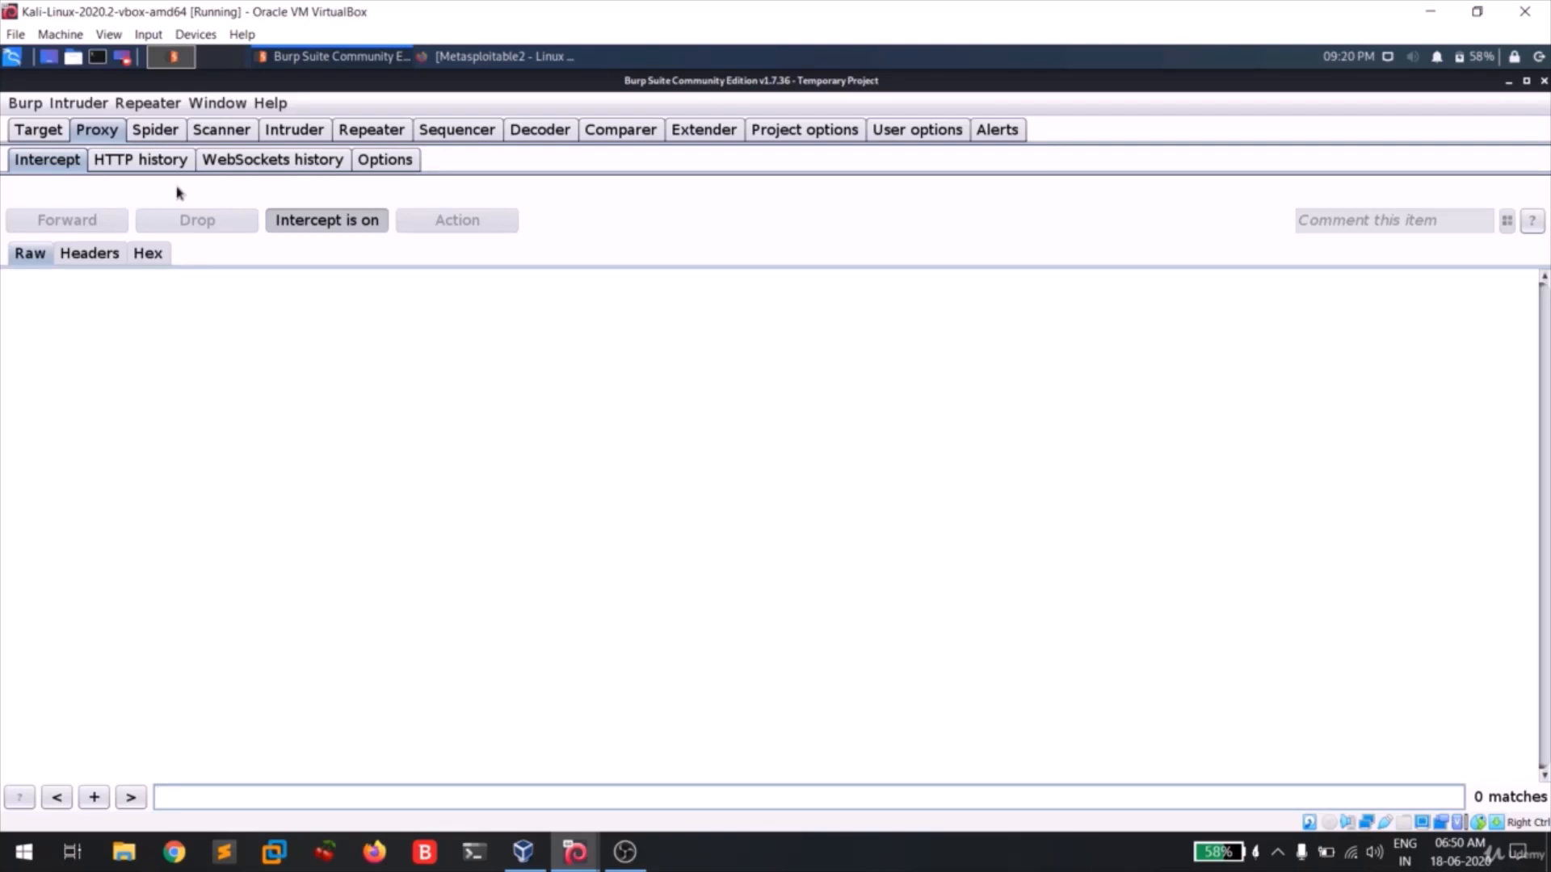
click(332, 219)
click(489, 56)
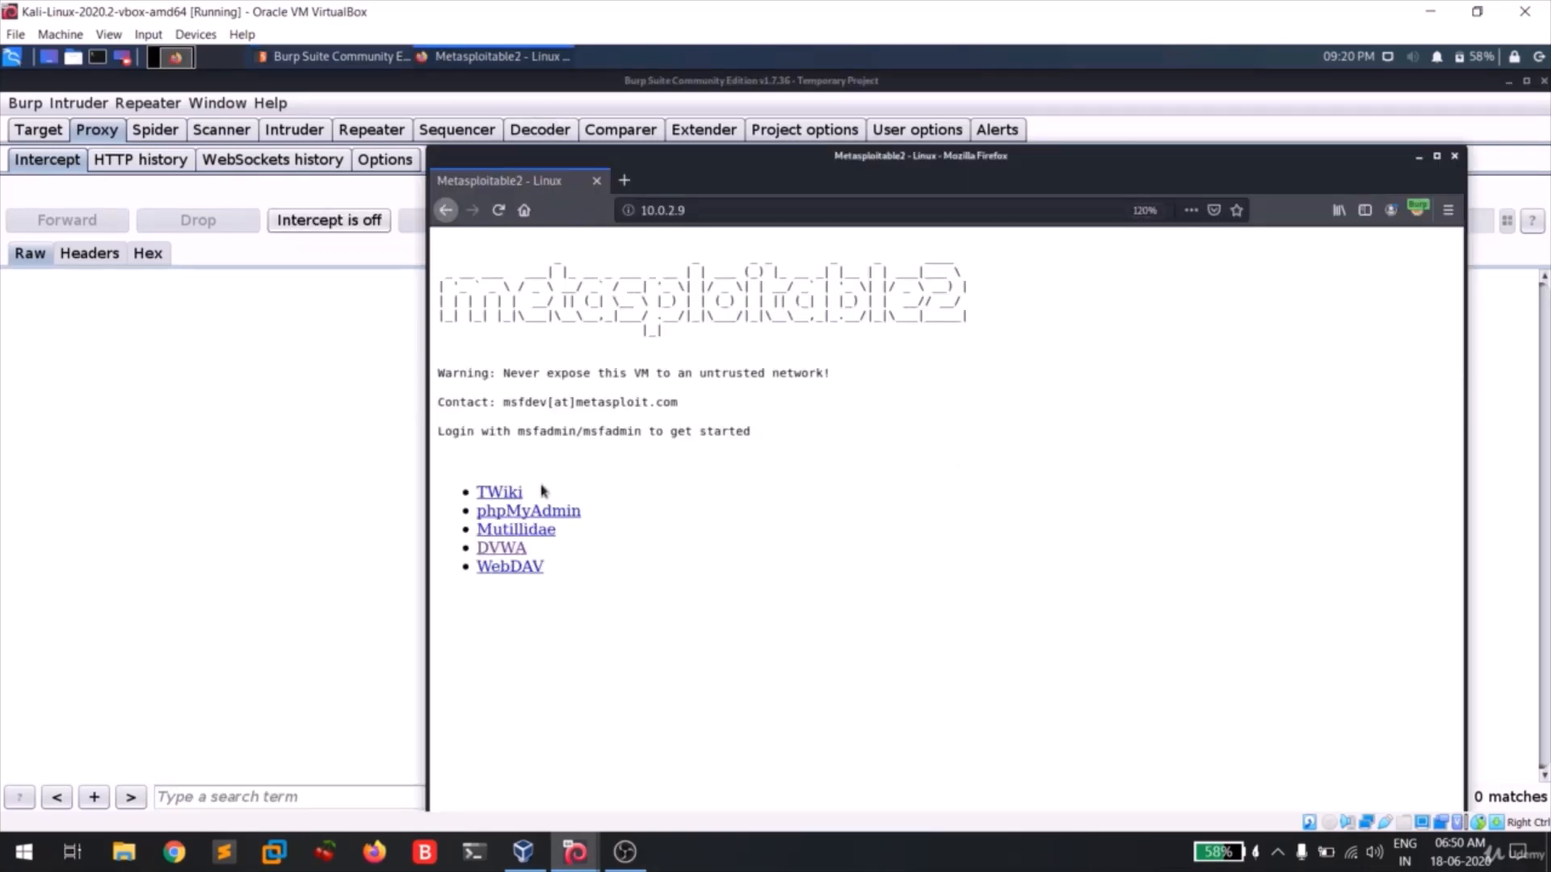
click(501, 547)
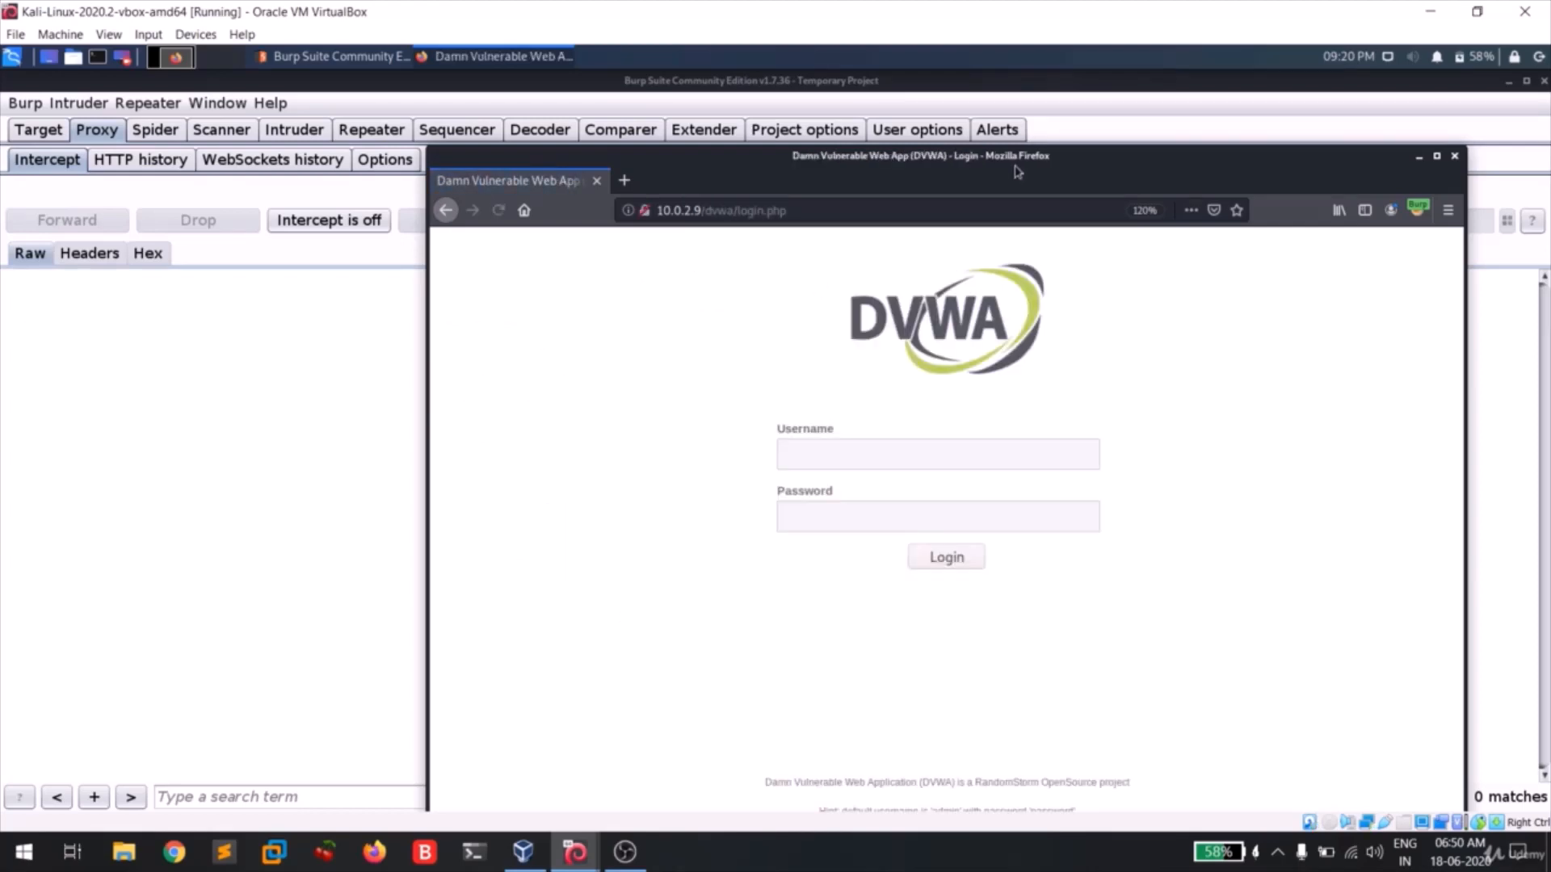
Step: Log in to DVWA as admin with the account password and view the welcome page
drag(1018, 172, 992, 135)
click(884, 431)
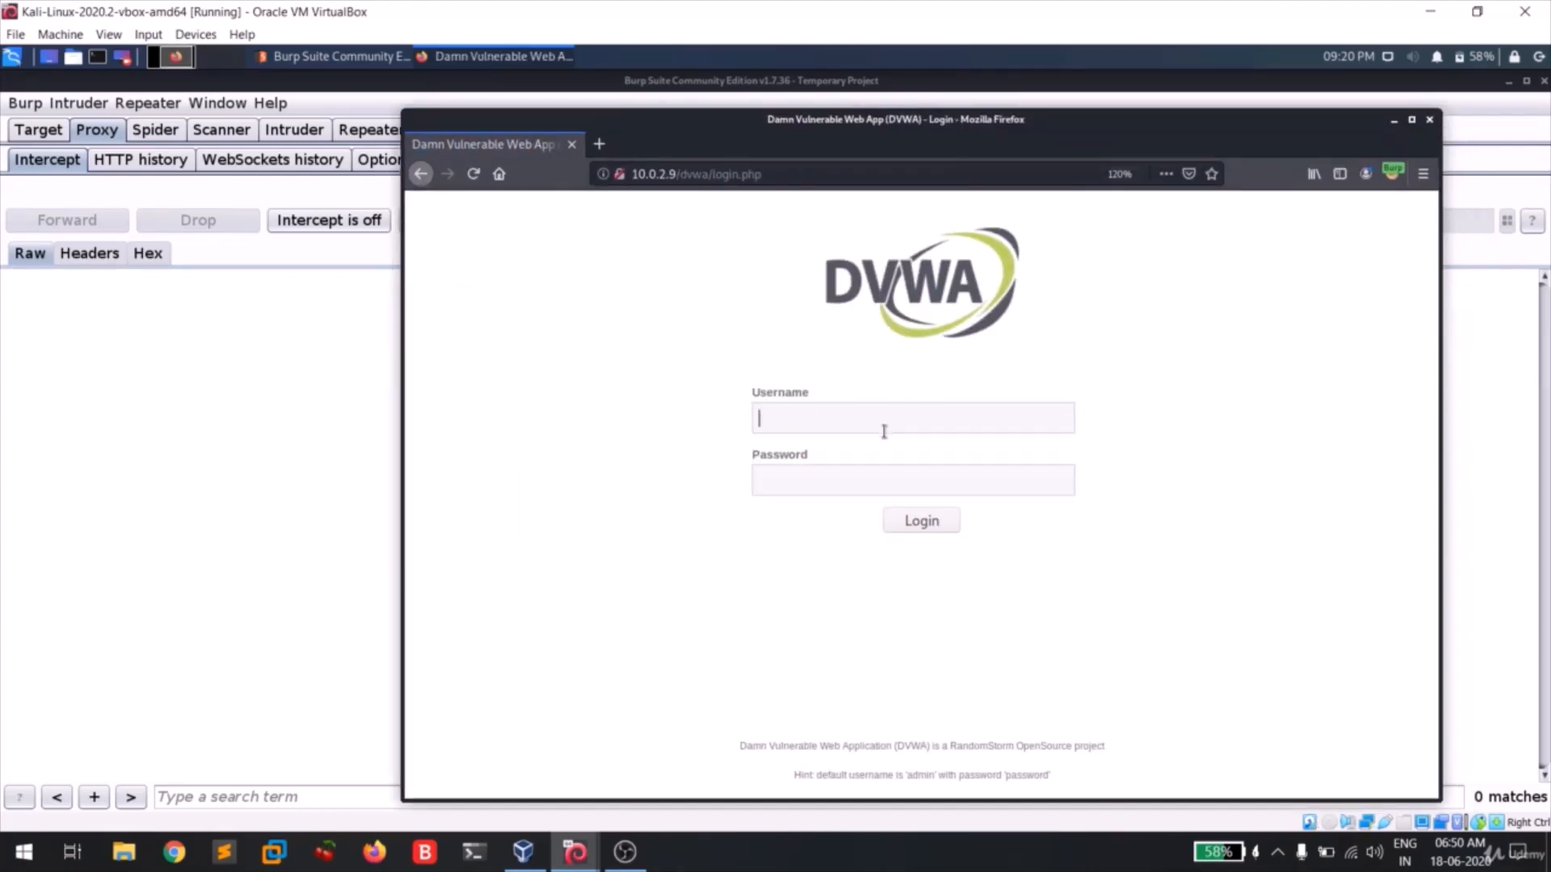
text(adminpassword)
key(Return)
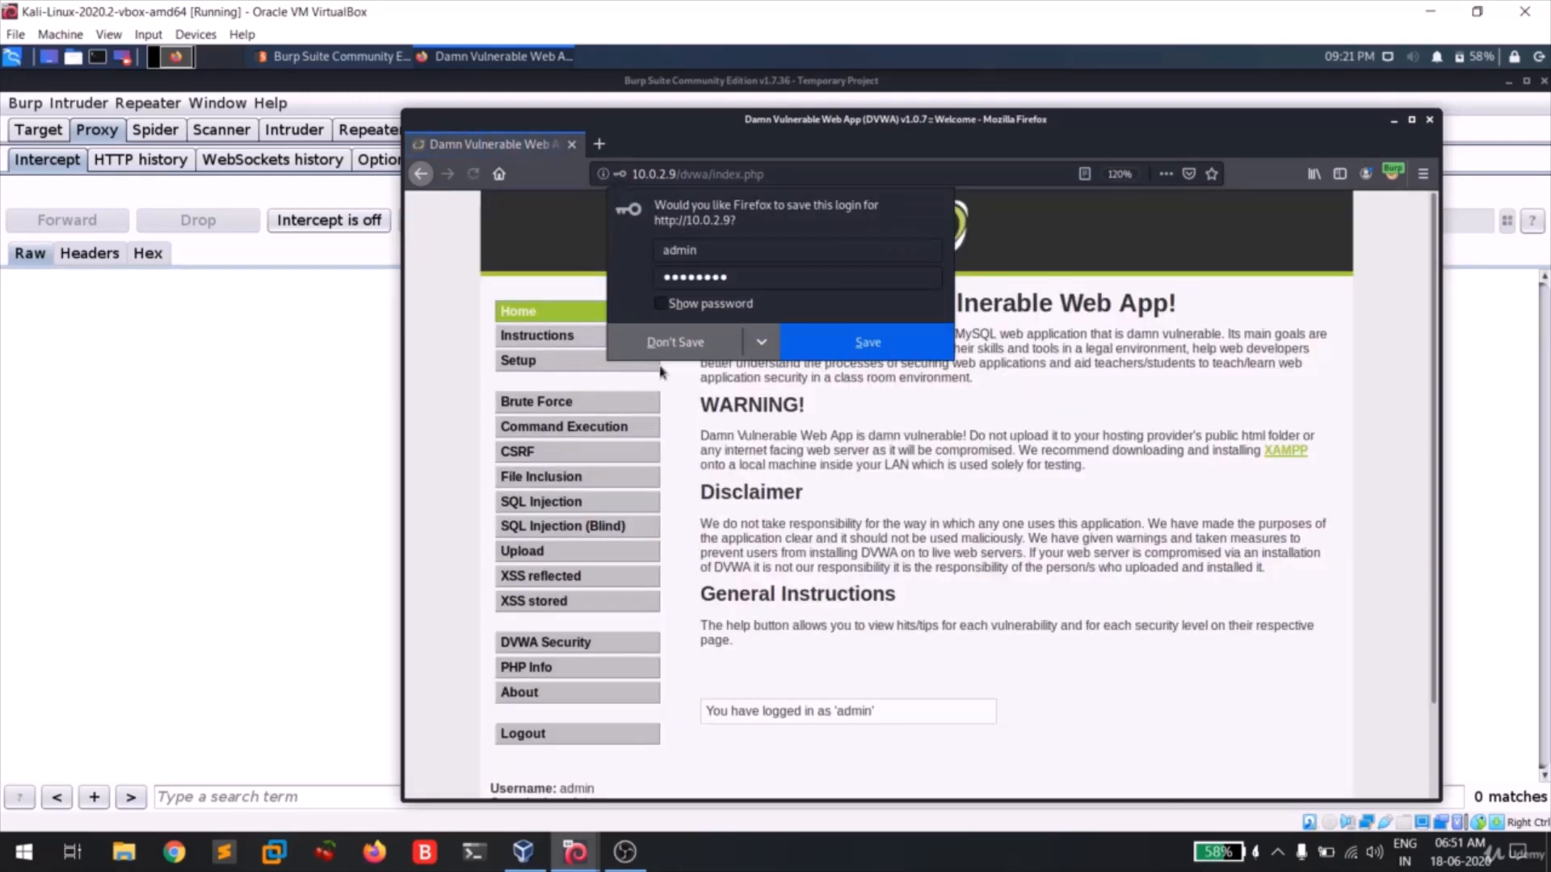
scroll(635, 345, down, 2)
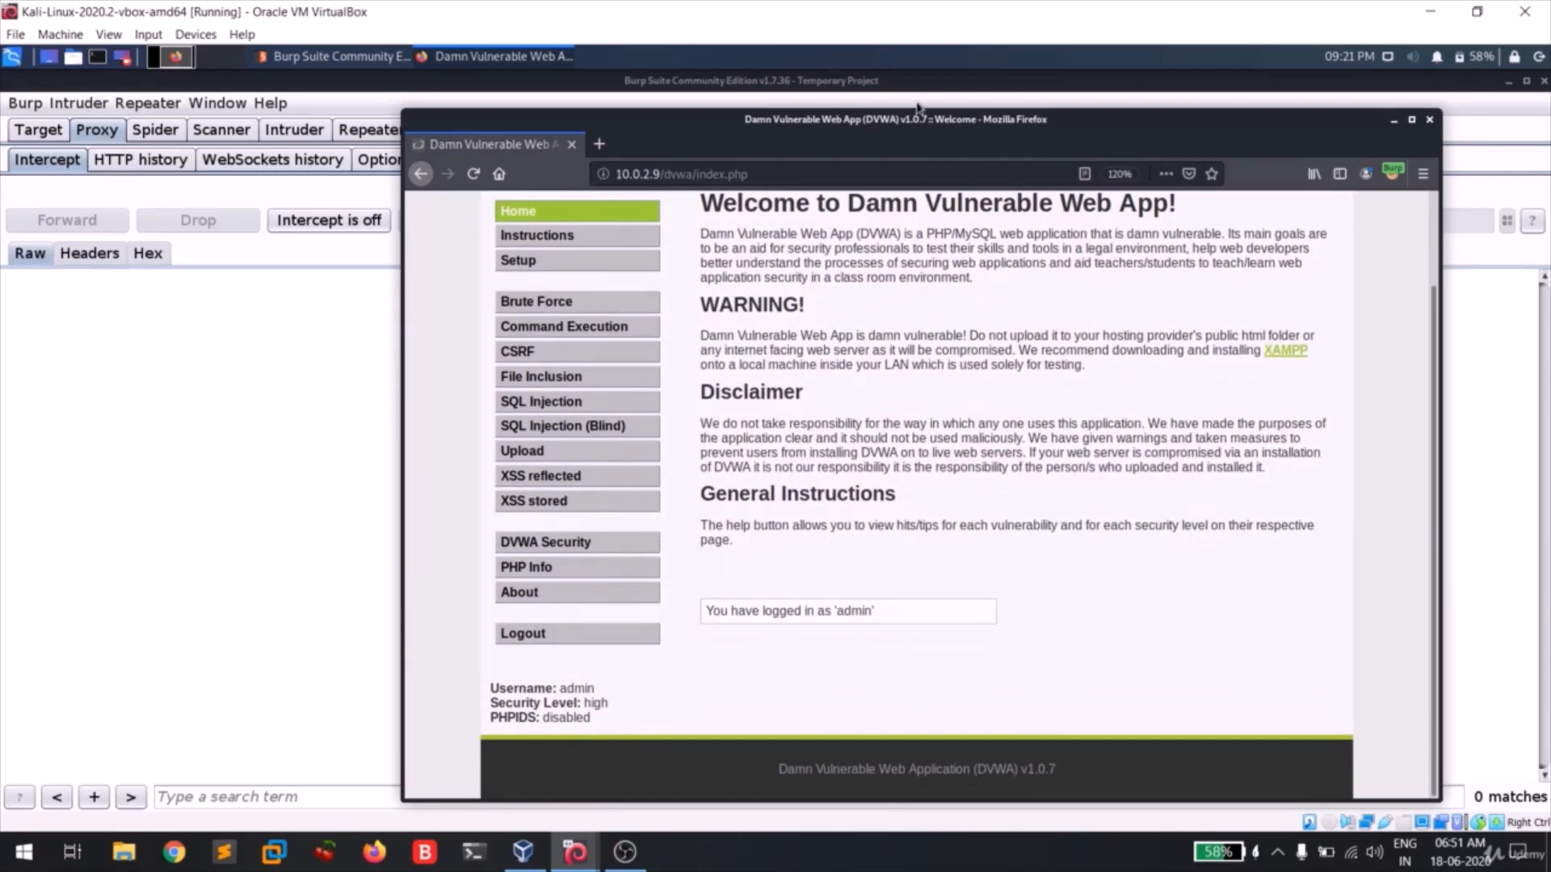
drag(916, 132, 886, 93)
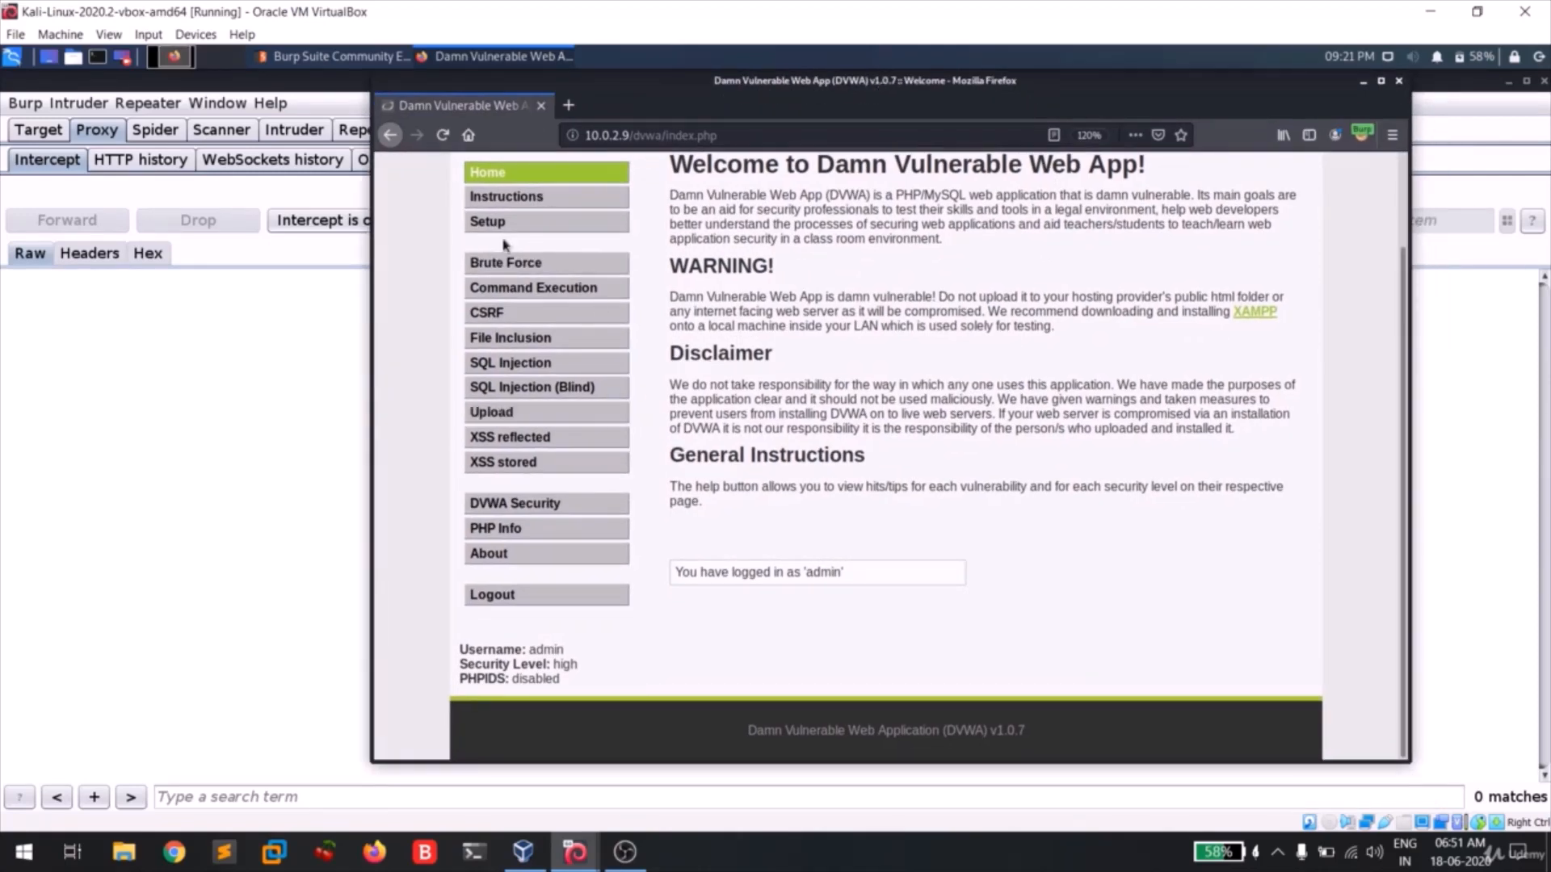
Step: Open DVWA's Command Execution page, and turn request interception on before using its IP address form
click(508, 287)
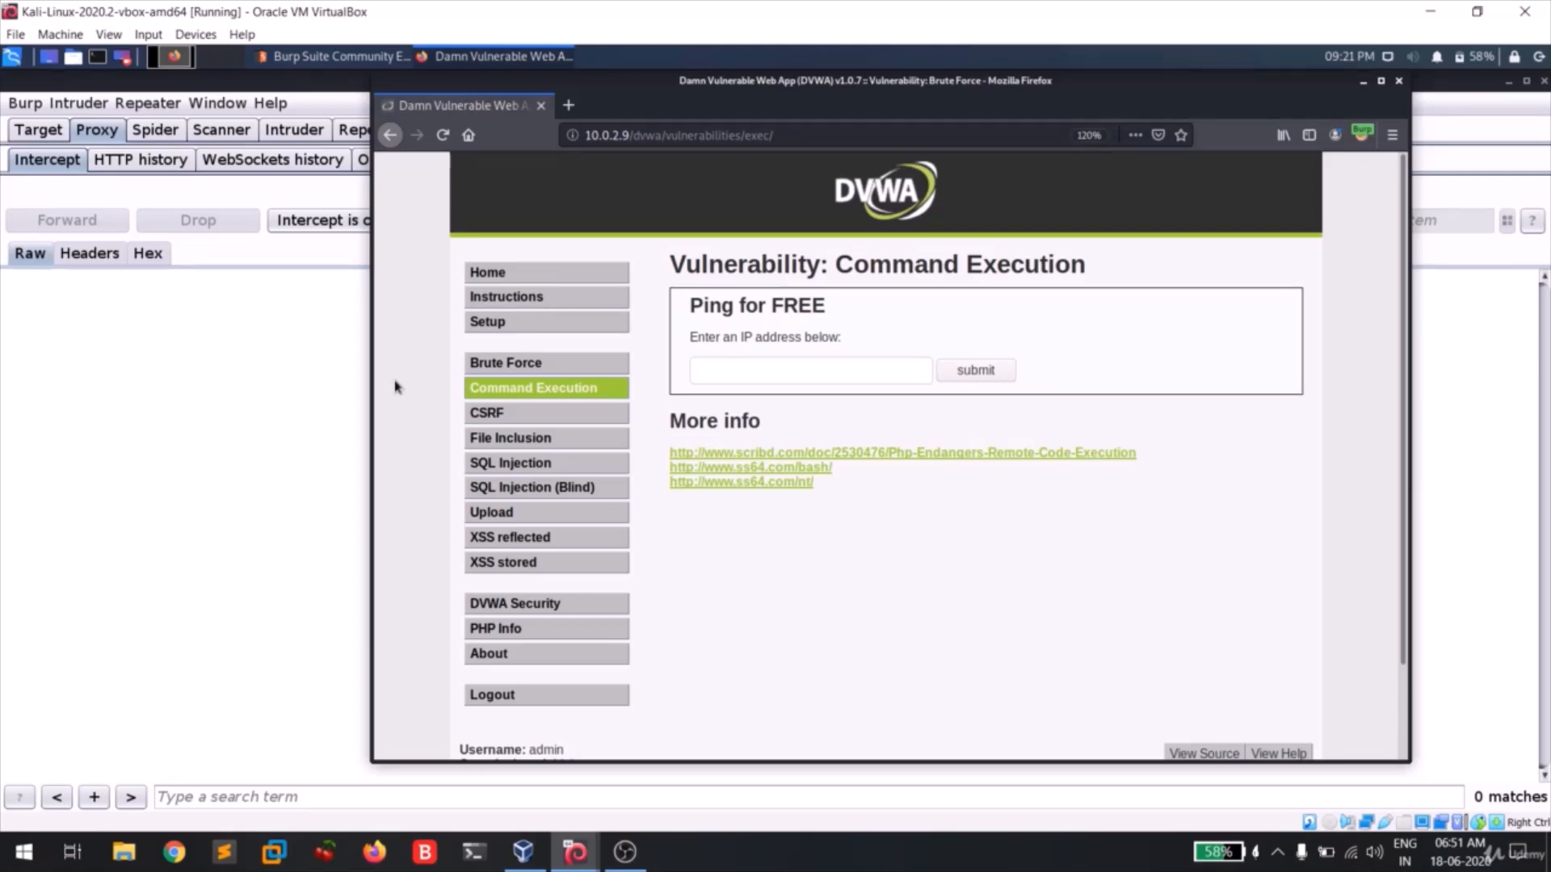
click(297, 240)
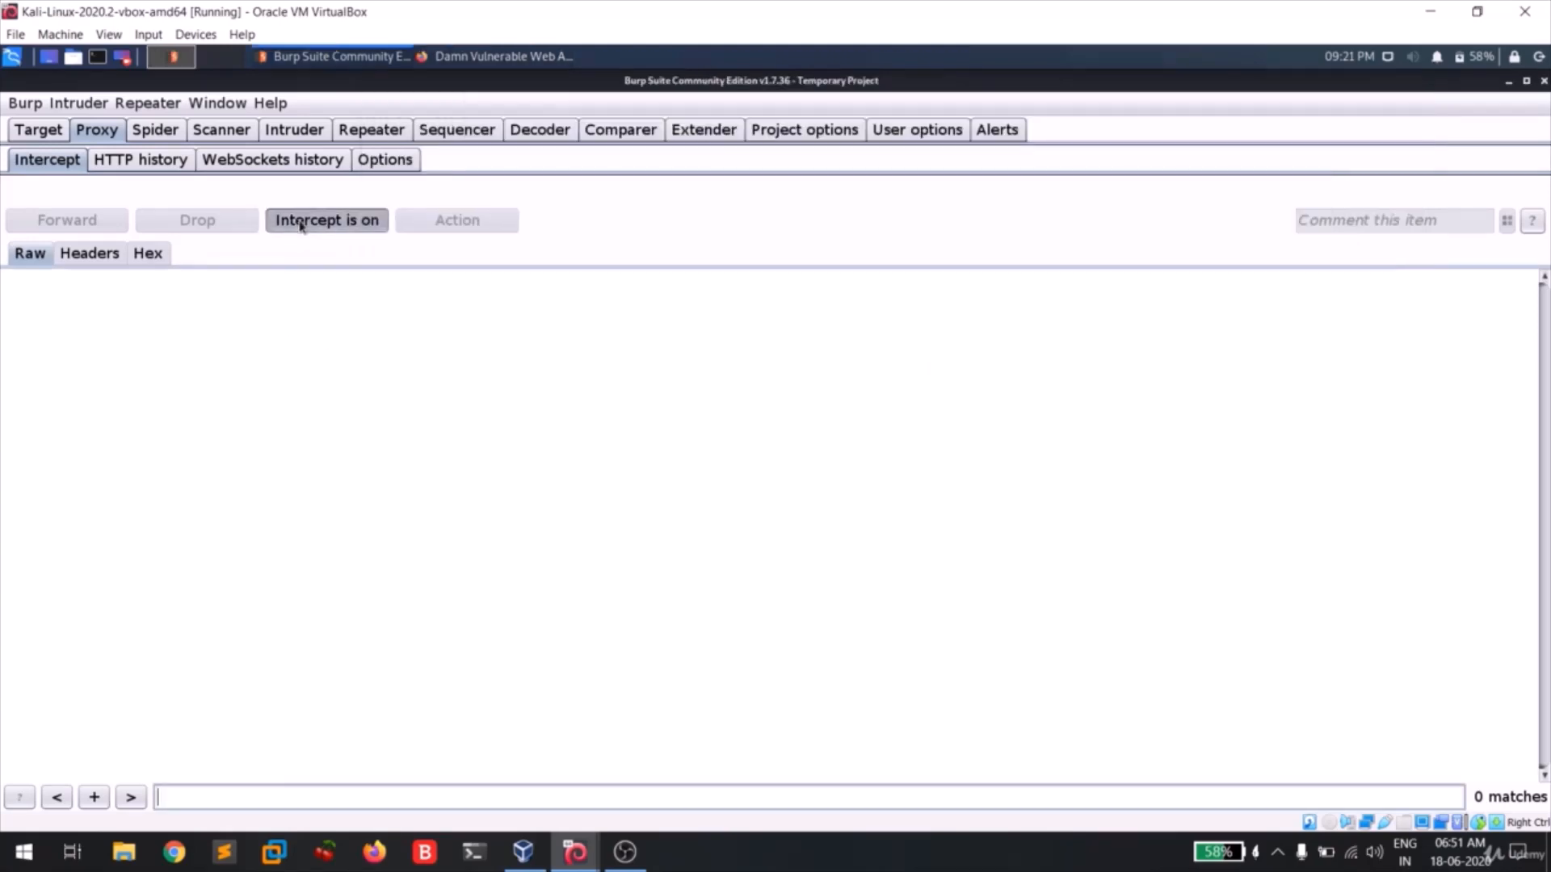
click(461, 62)
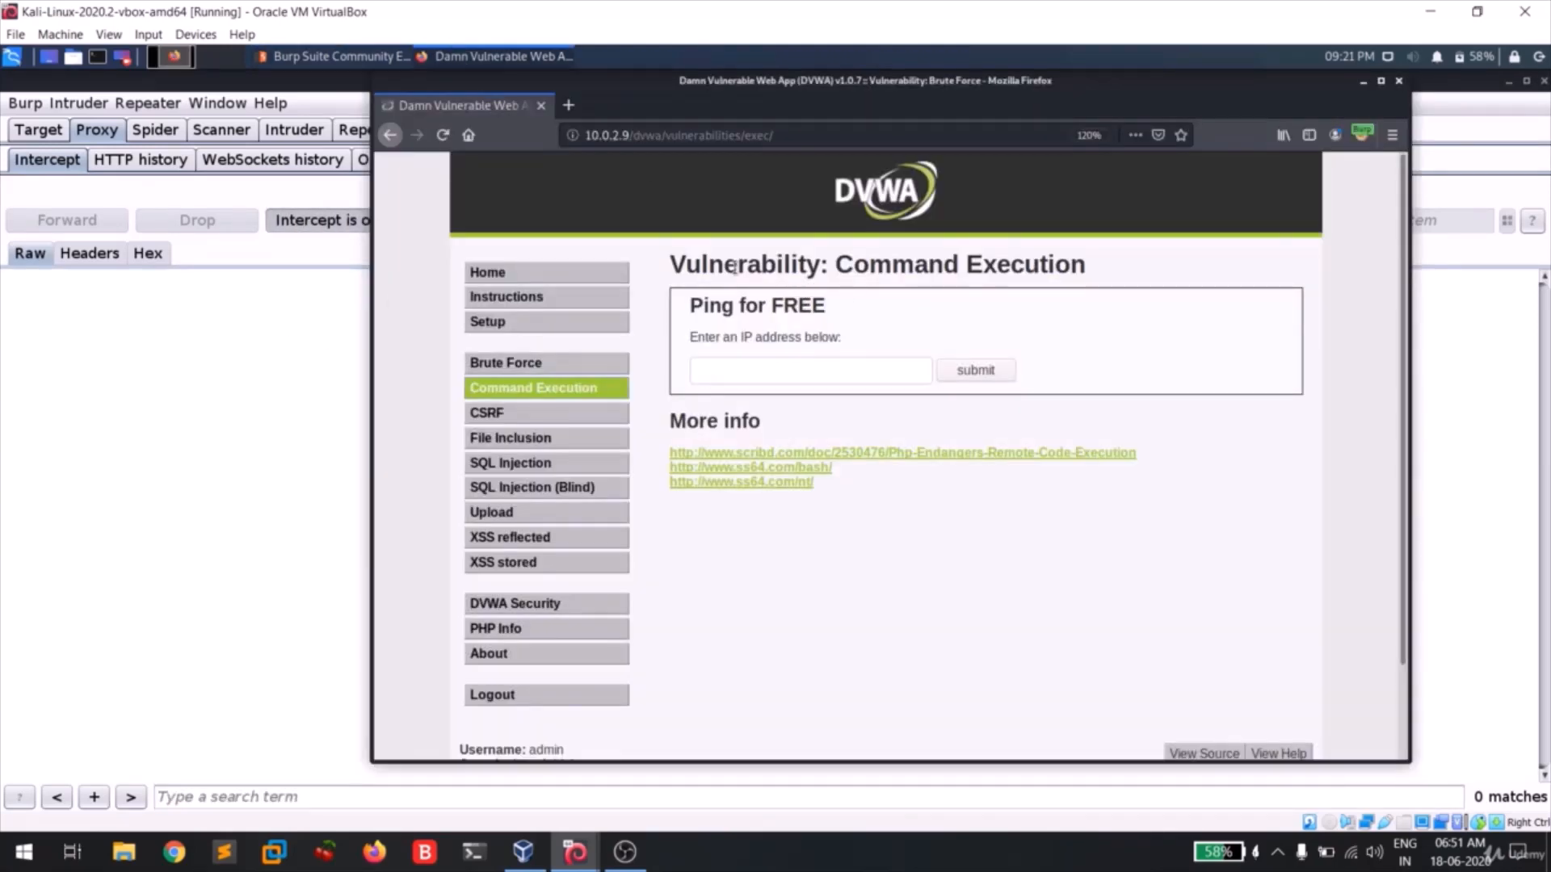
double_click(1022, 265)
click(1021, 265)
click(796, 361)
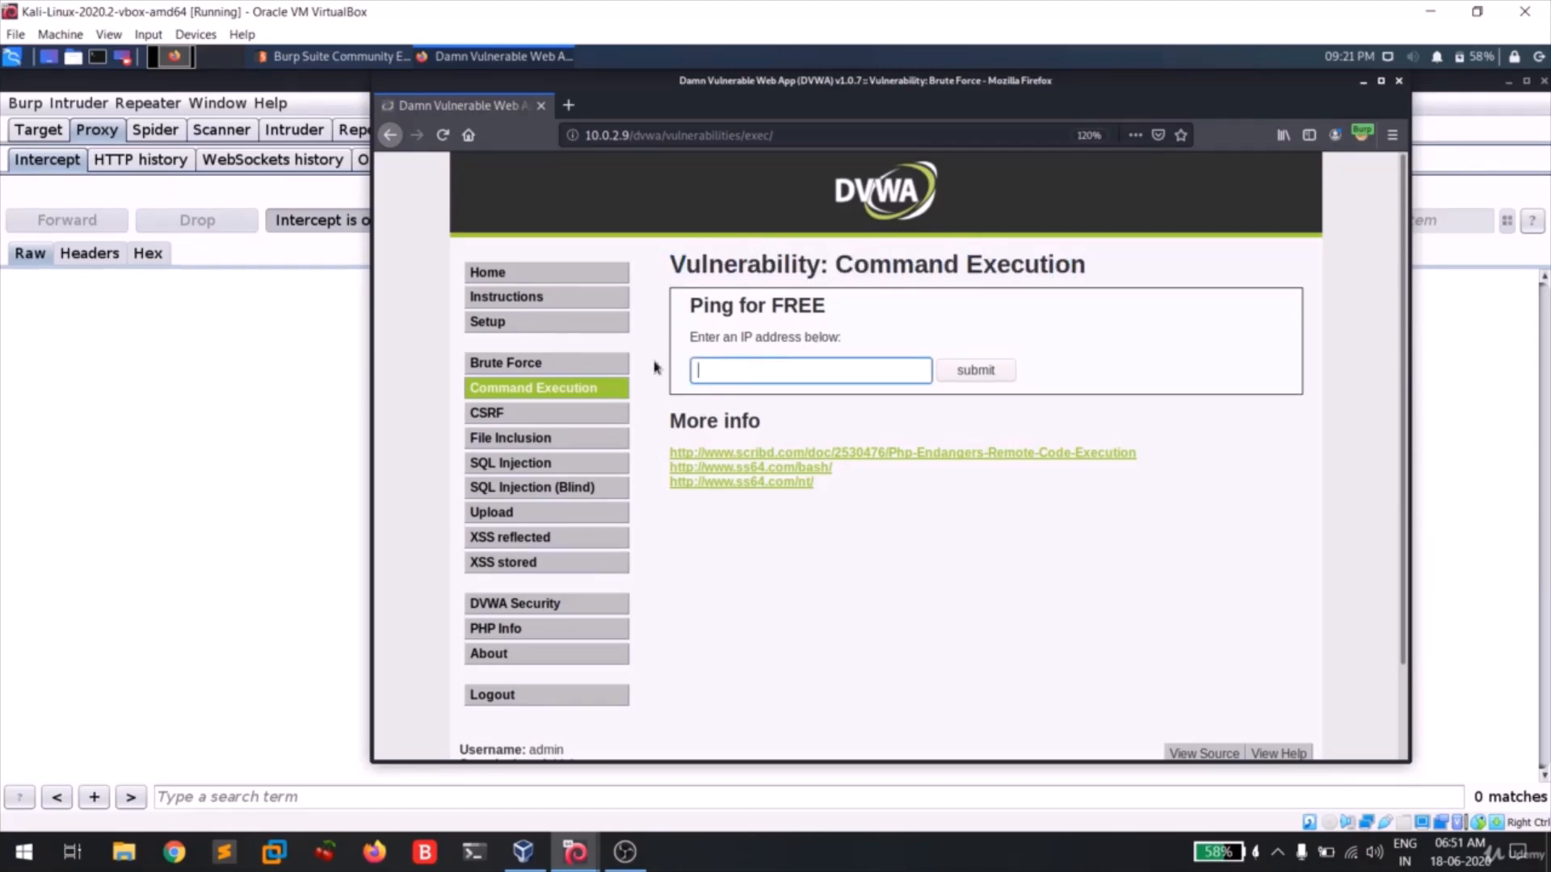
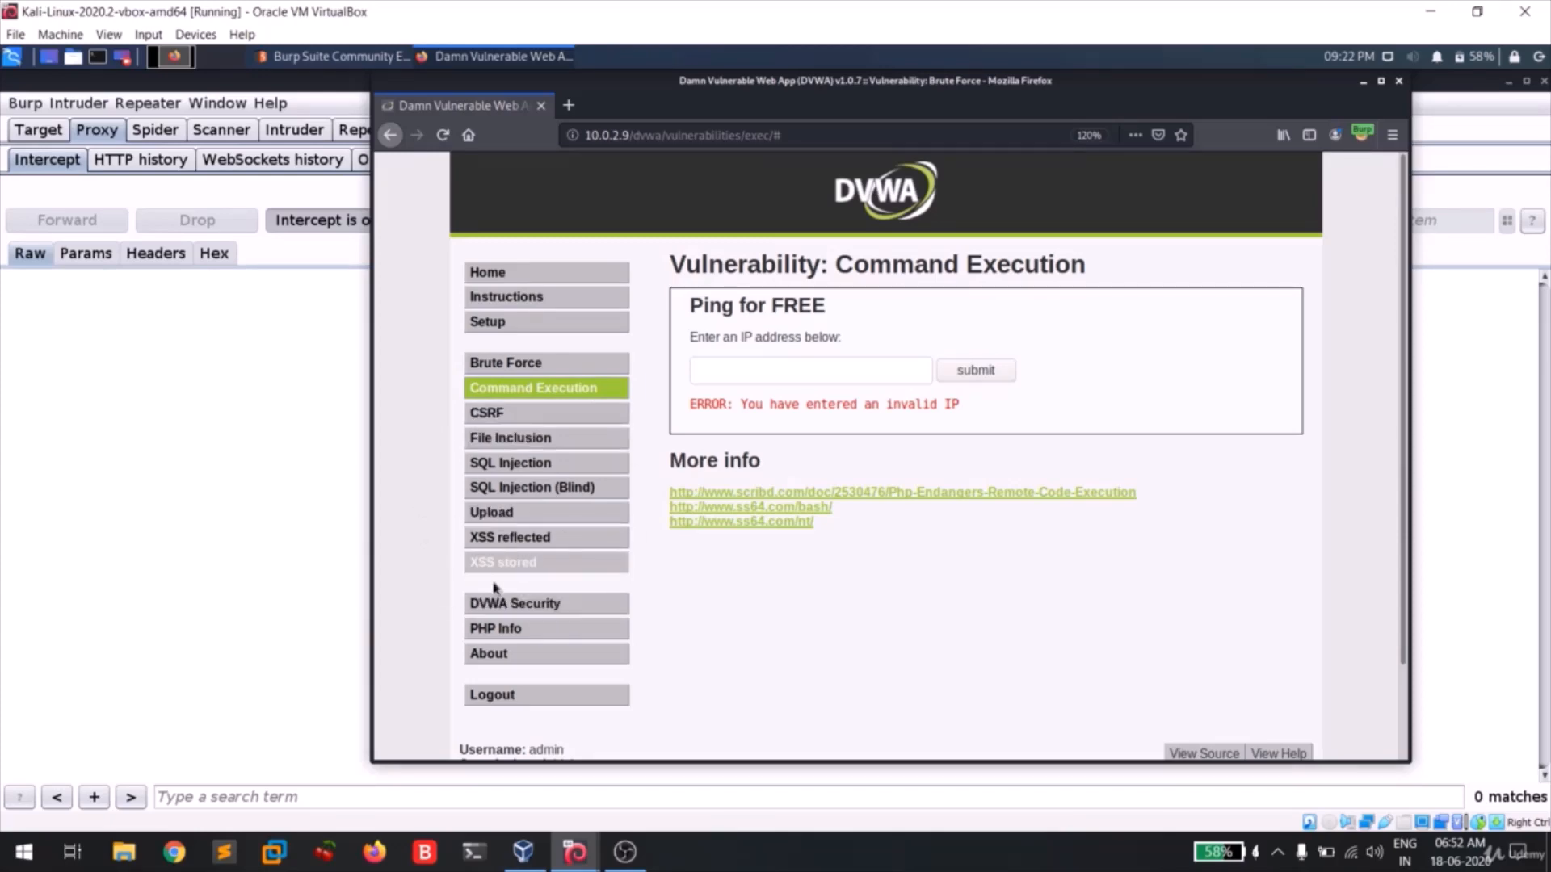
Step: Open DVWA's XSS reflected page and forward the intercepted request for it in Burp Suite
click(523, 538)
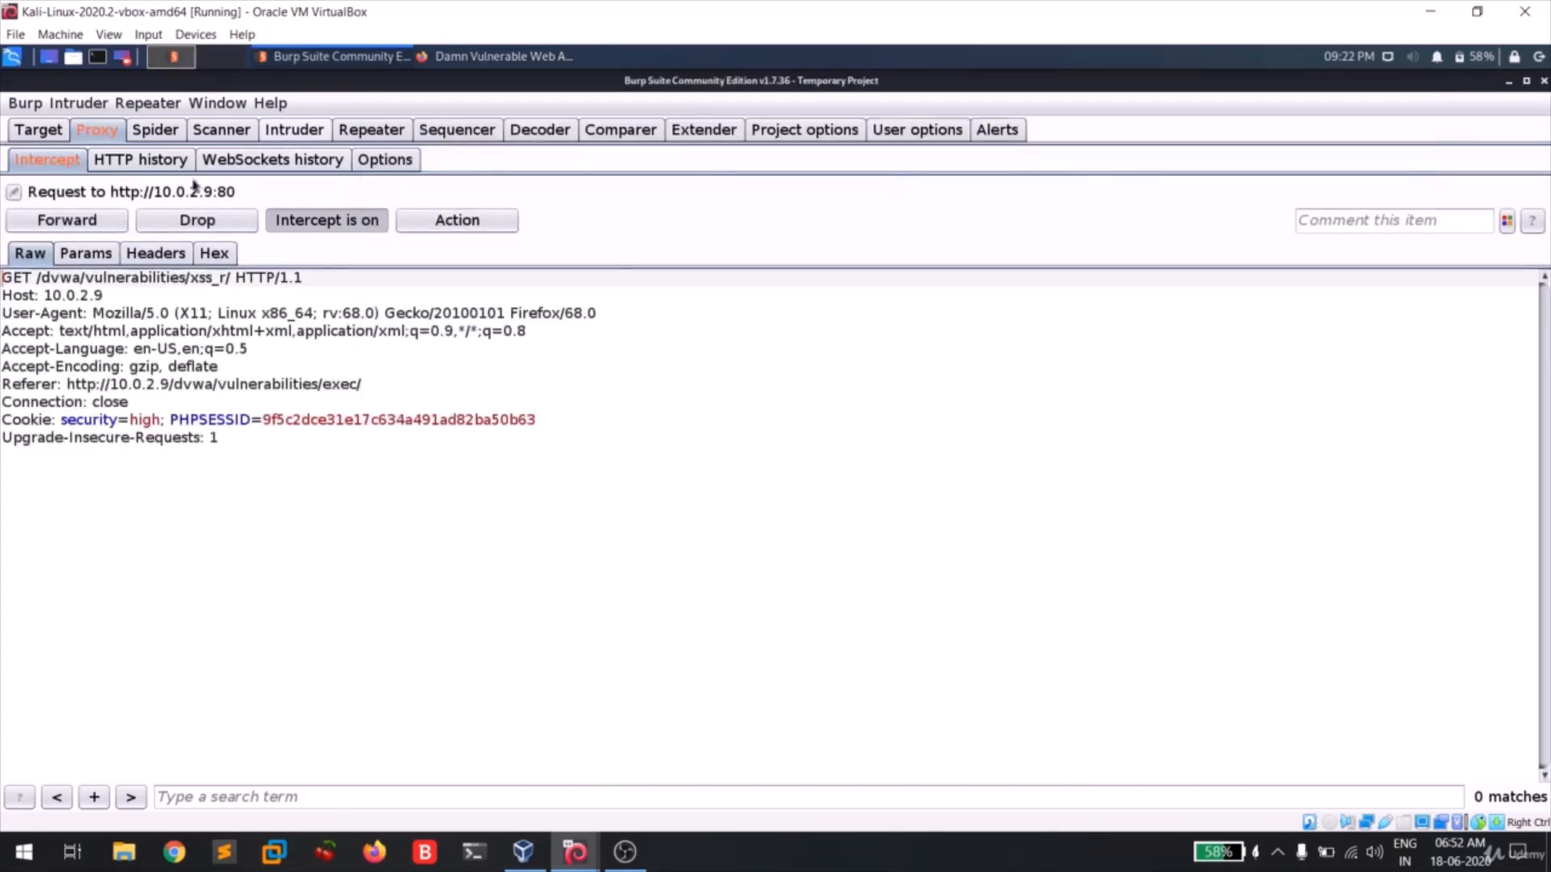
click(58, 222)
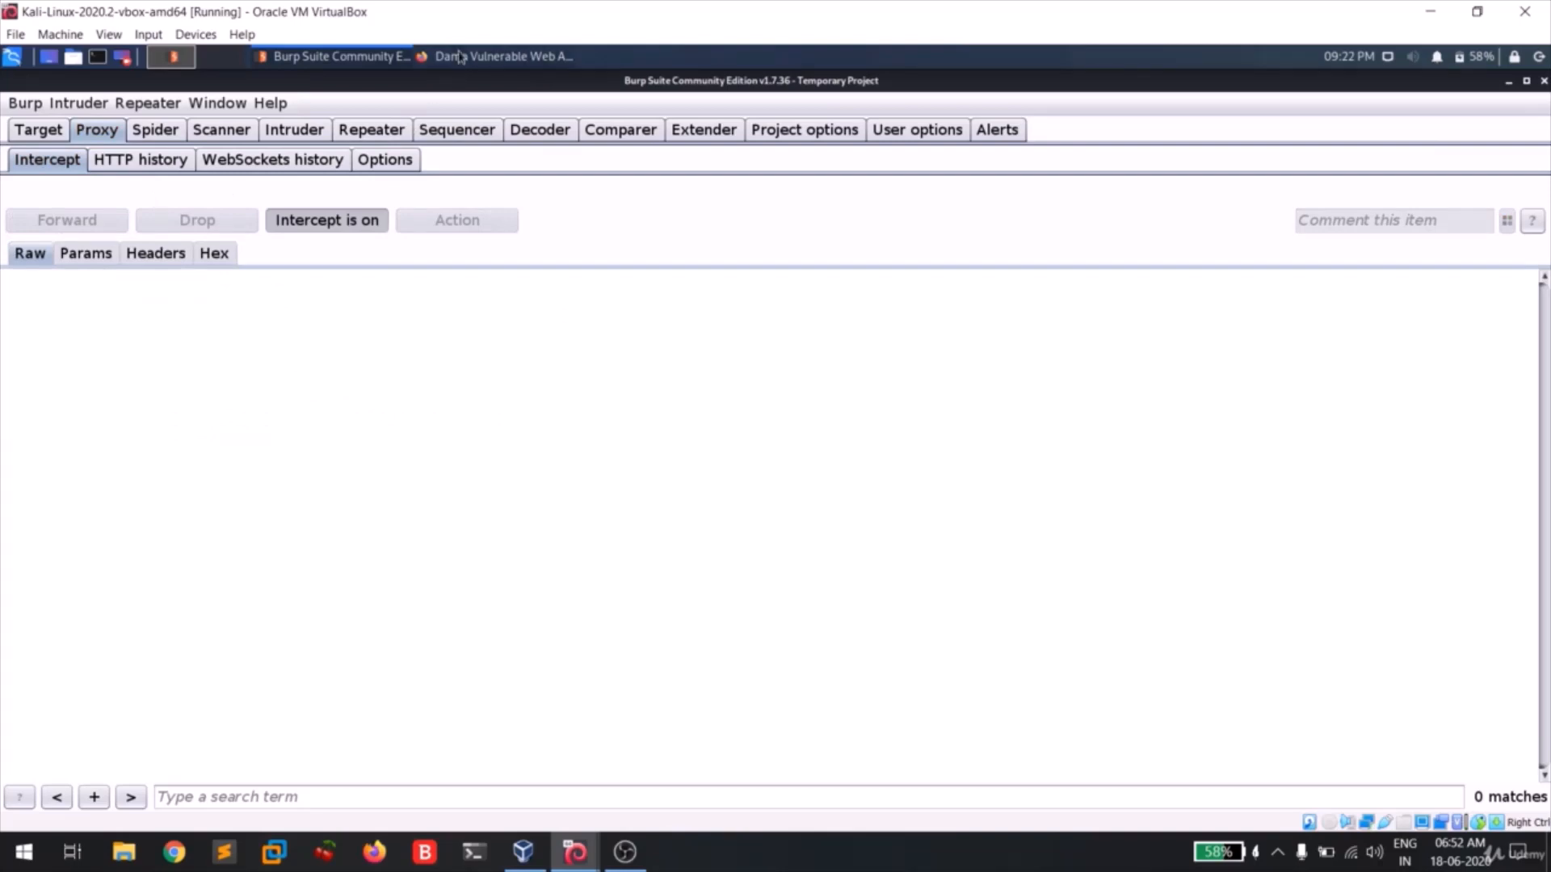
click(461, 56)
Step: Submit a first name in the "What's your name?" form so that Burp Suite intercepts the request
click(765, 361)
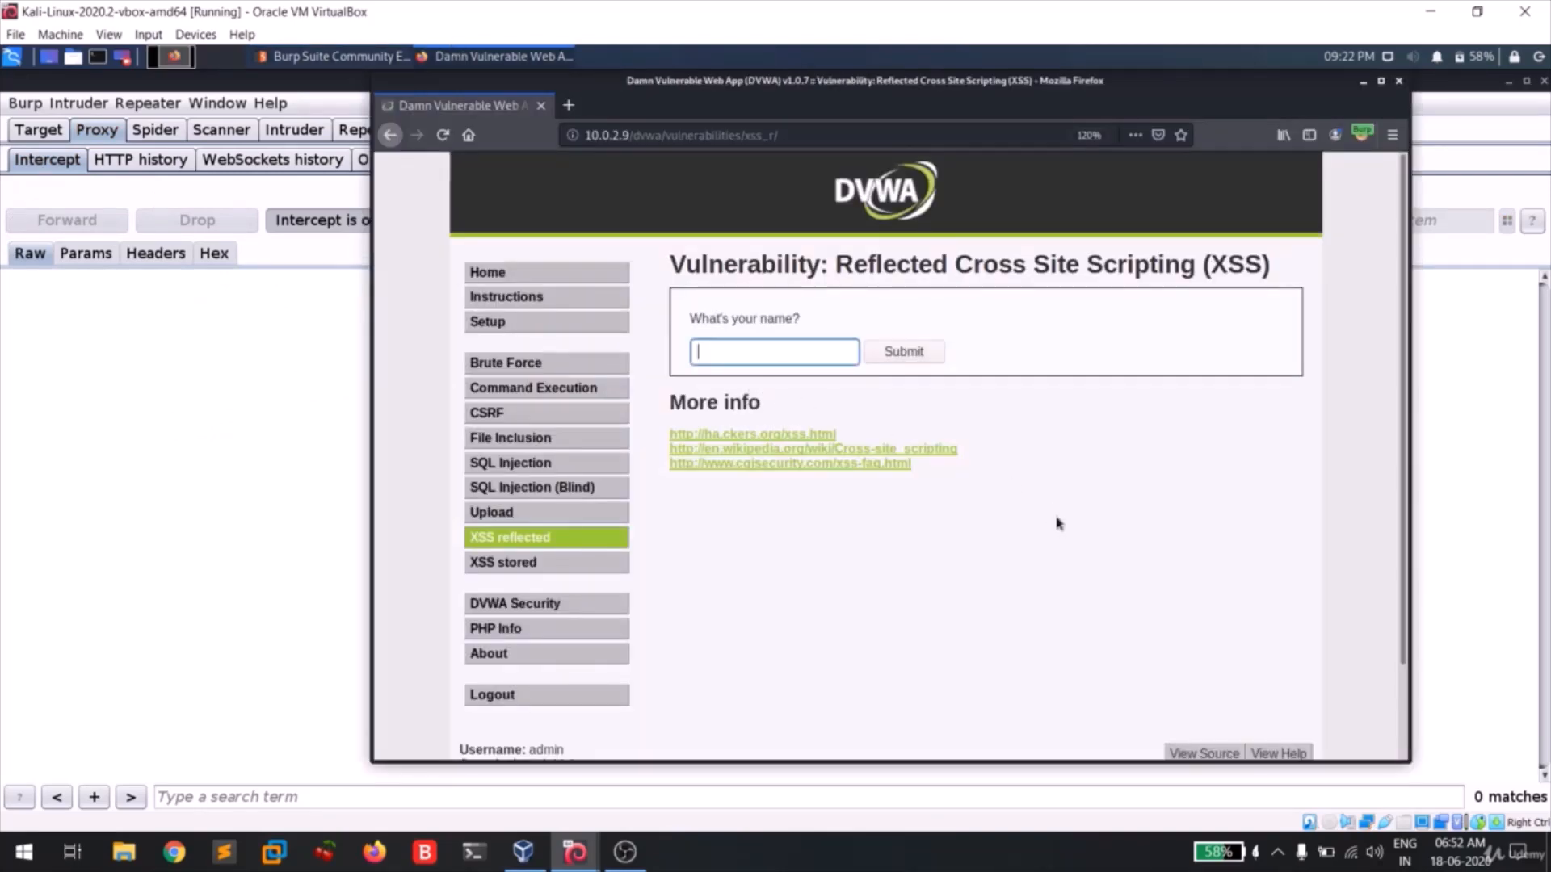
text(sathvik)
click(908, 353)
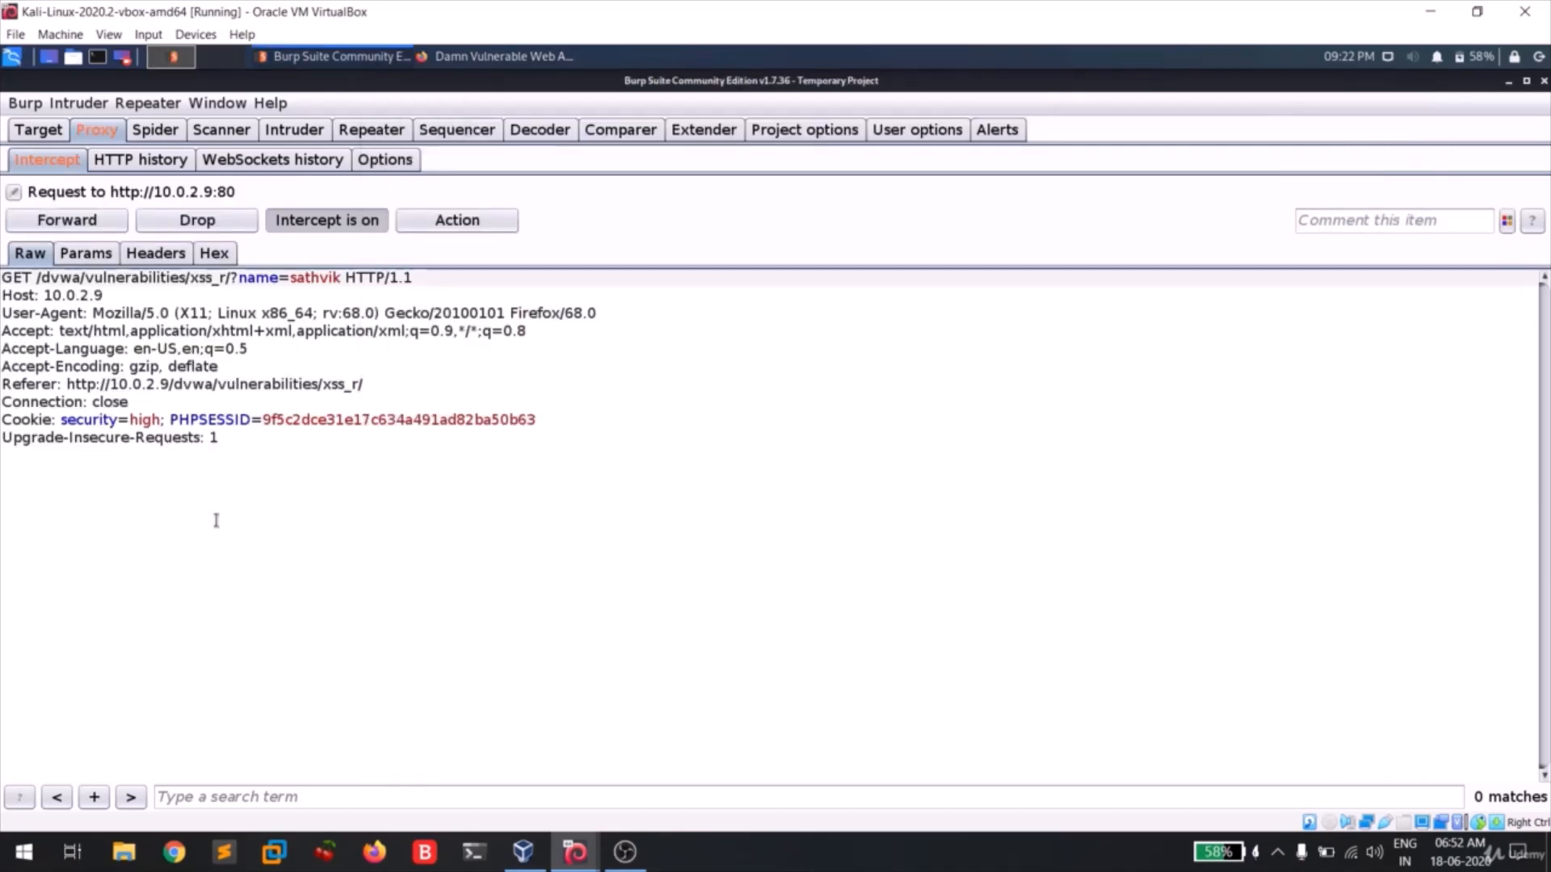
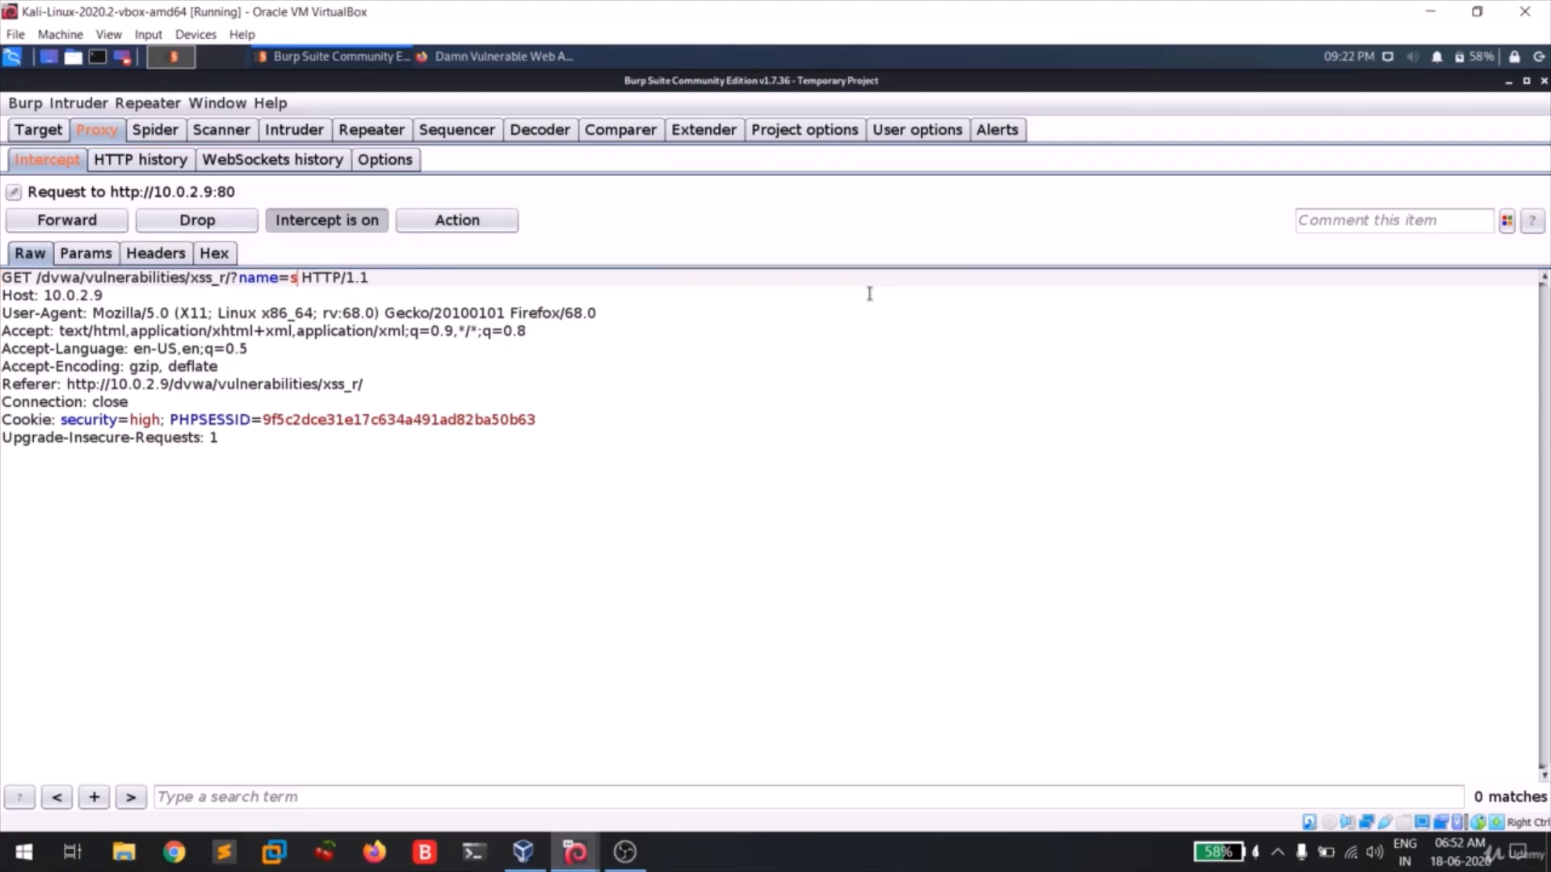
Step: Replace the name parameter in the intercepted GET request with a different first name, forward it, and check the greeting in Firefox
text(ai)
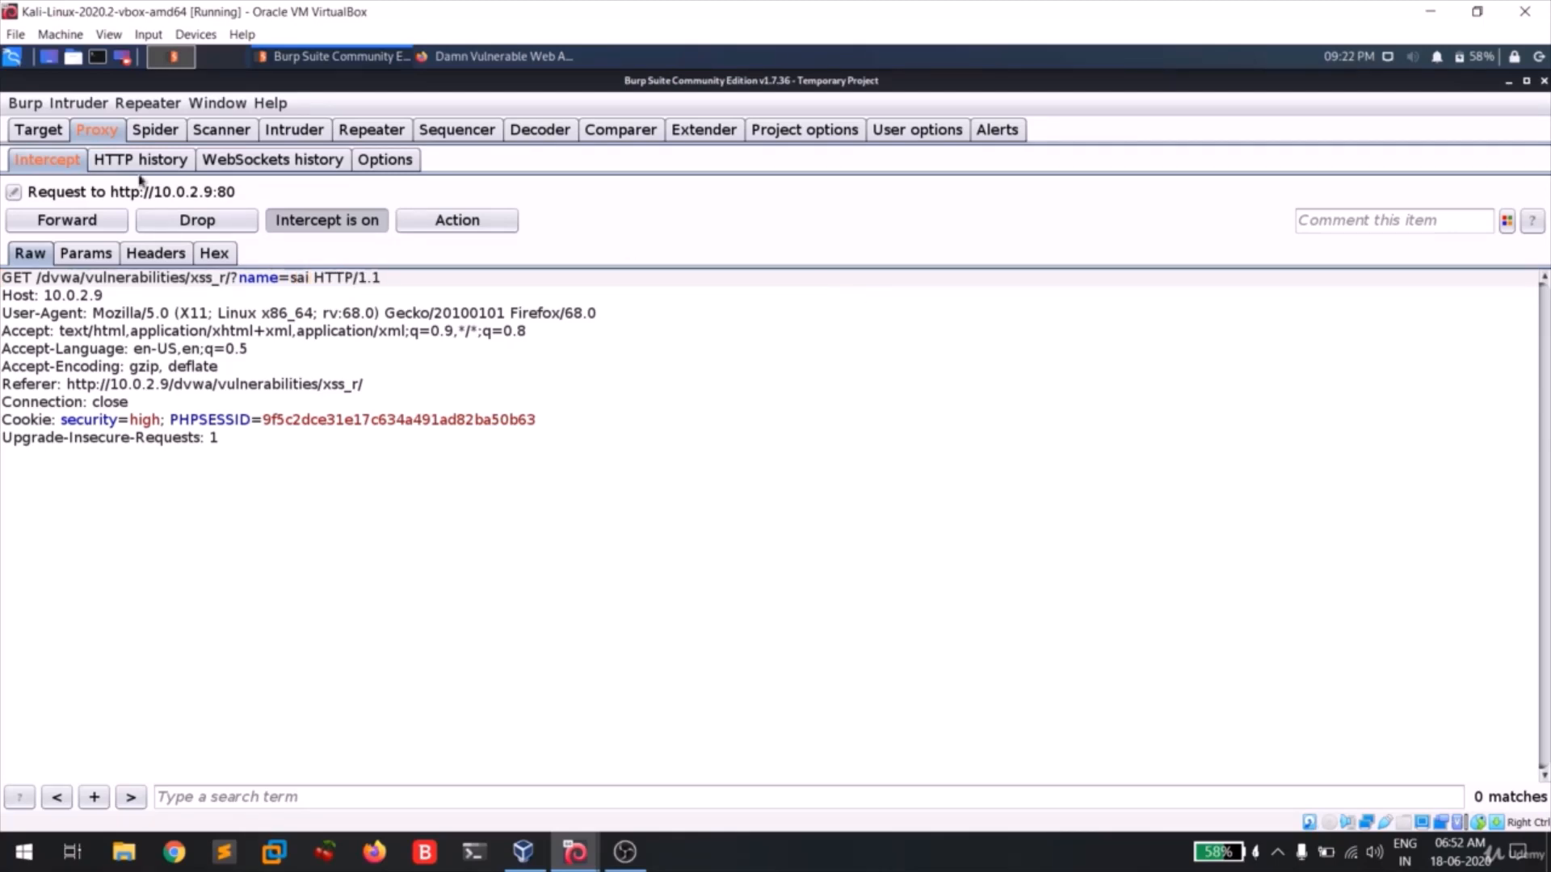
click(47, 223)
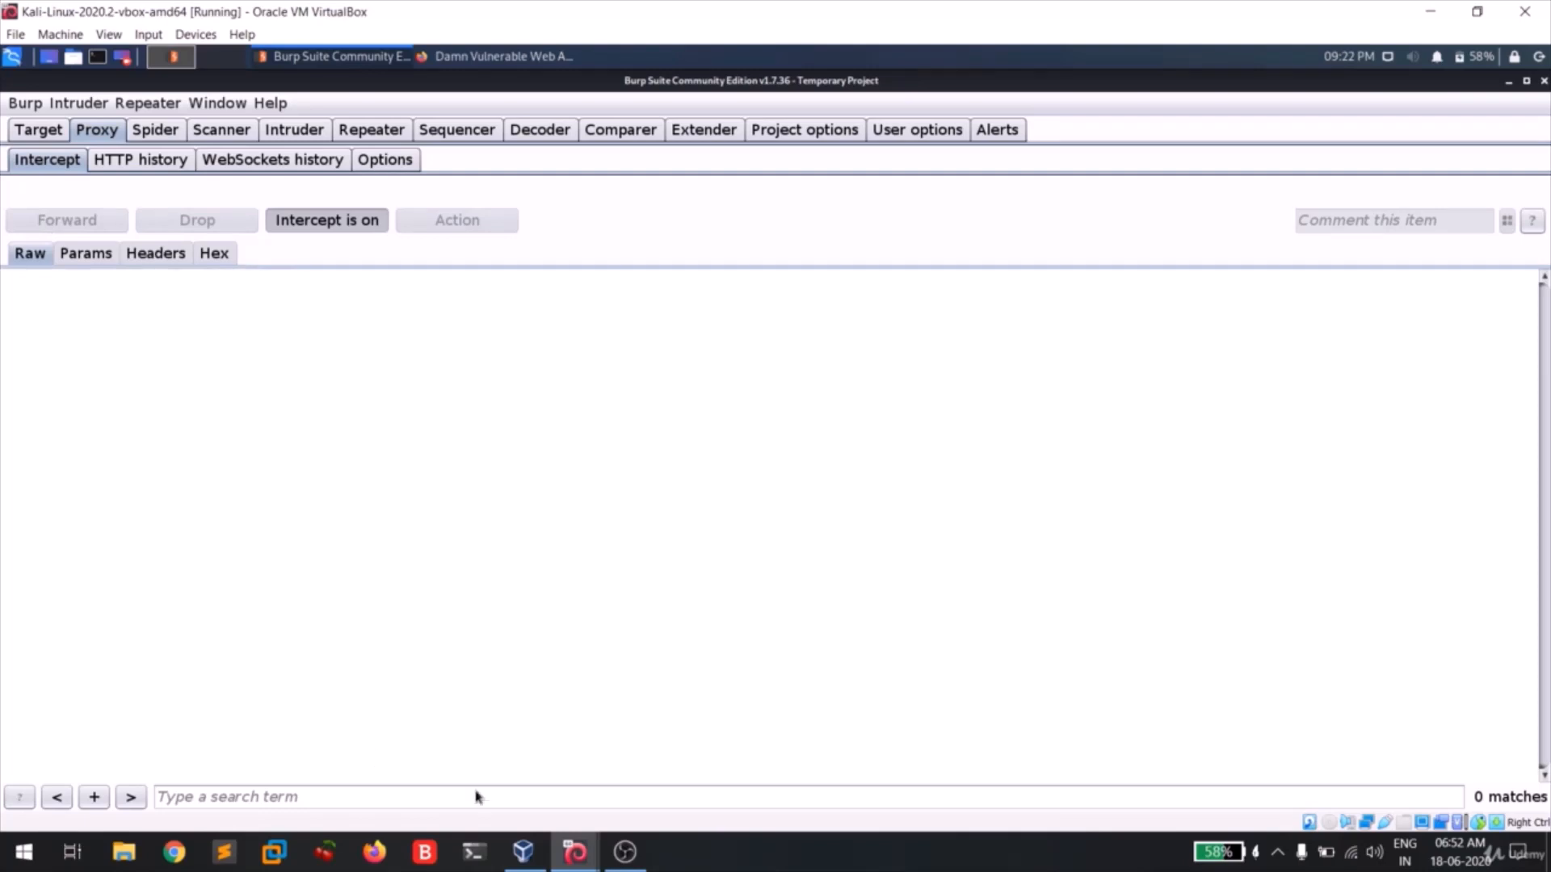
click(501, 58)
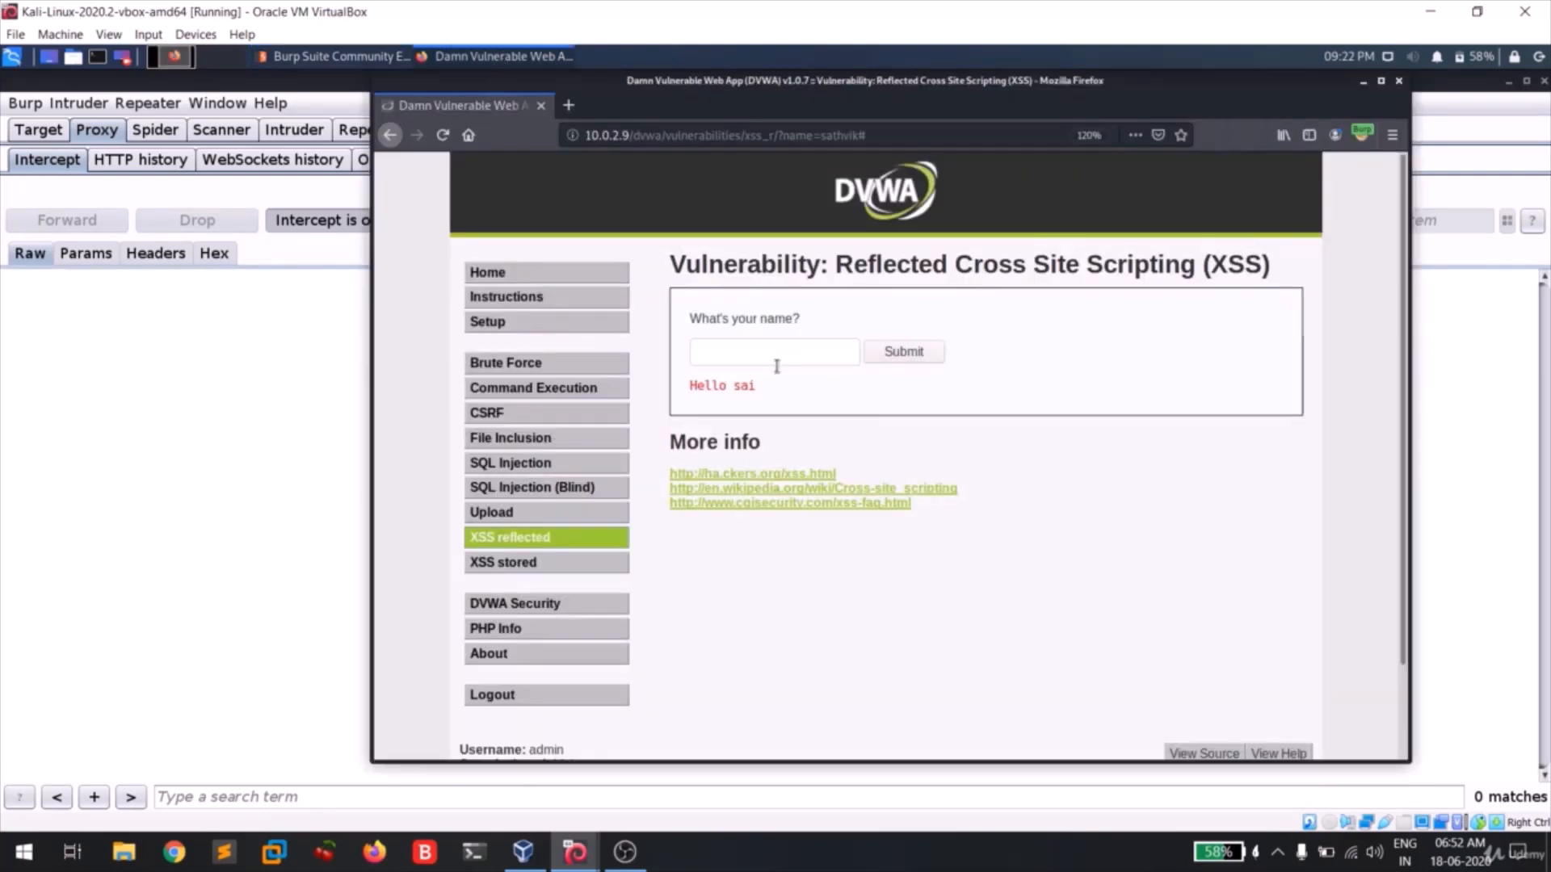
drag(755, 387, 742, 389)
click(815, 404)
Step: Reload the XSS reflected page, inspect the intercepted request's headers, forward it without edits, and return to Firefox
click(440, 140)
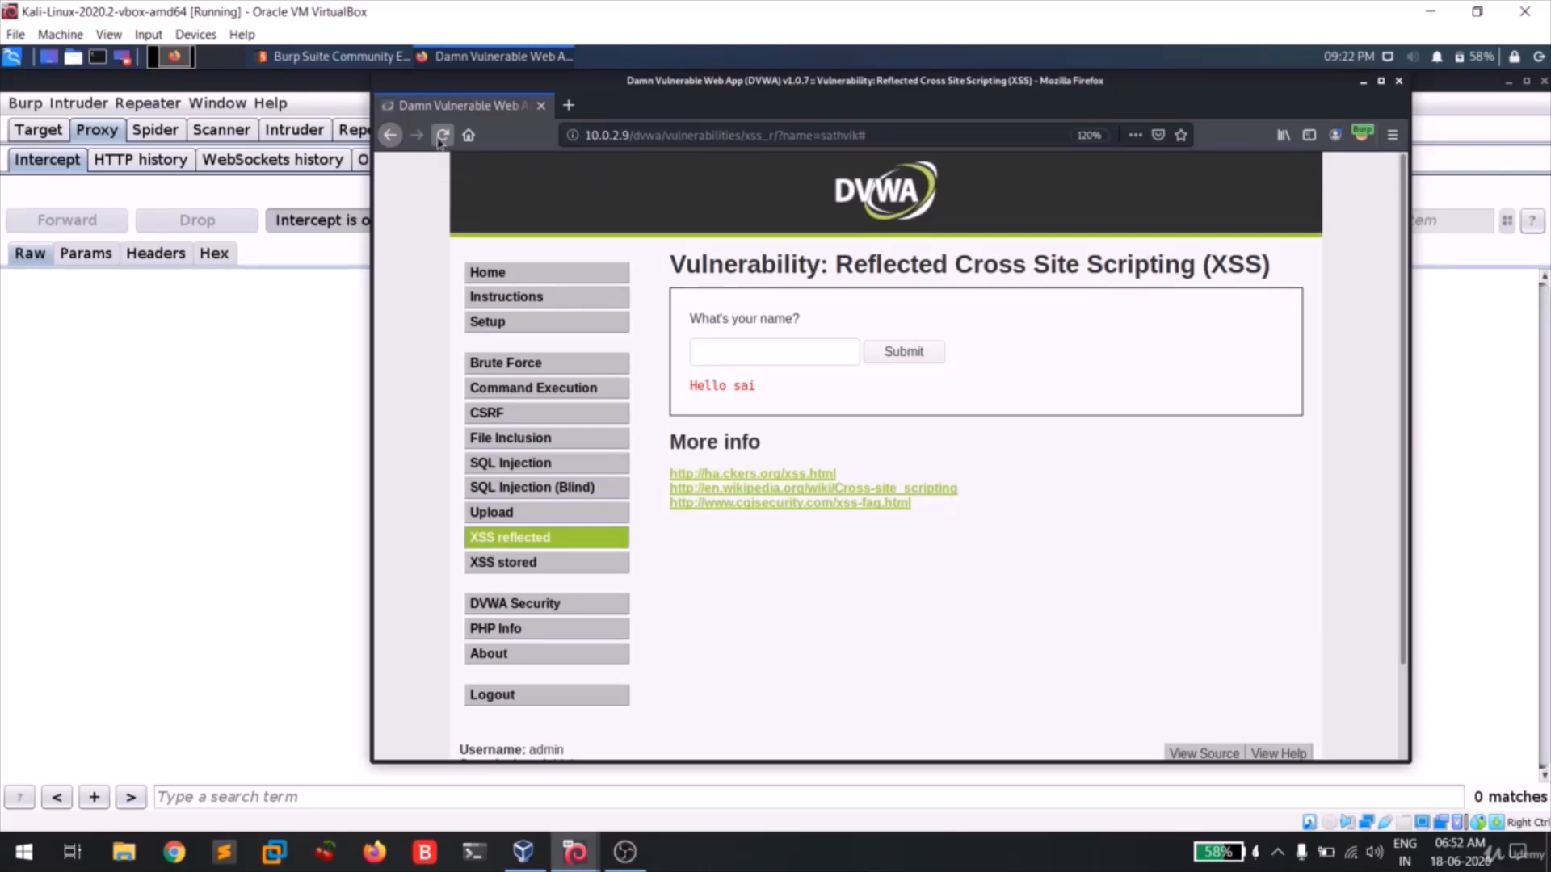
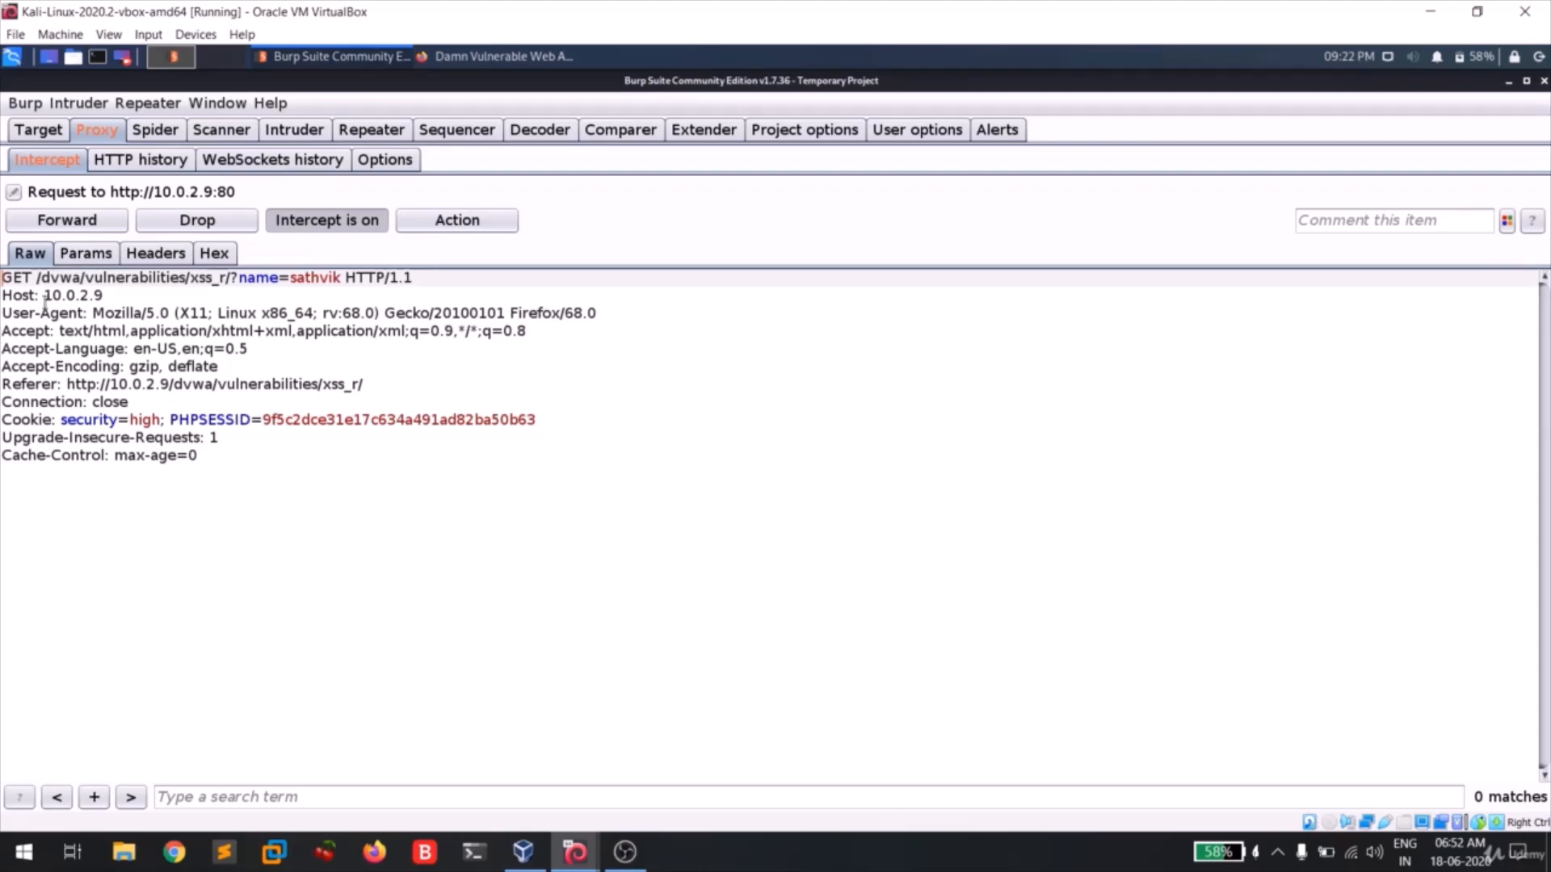
double_click(97, 296)
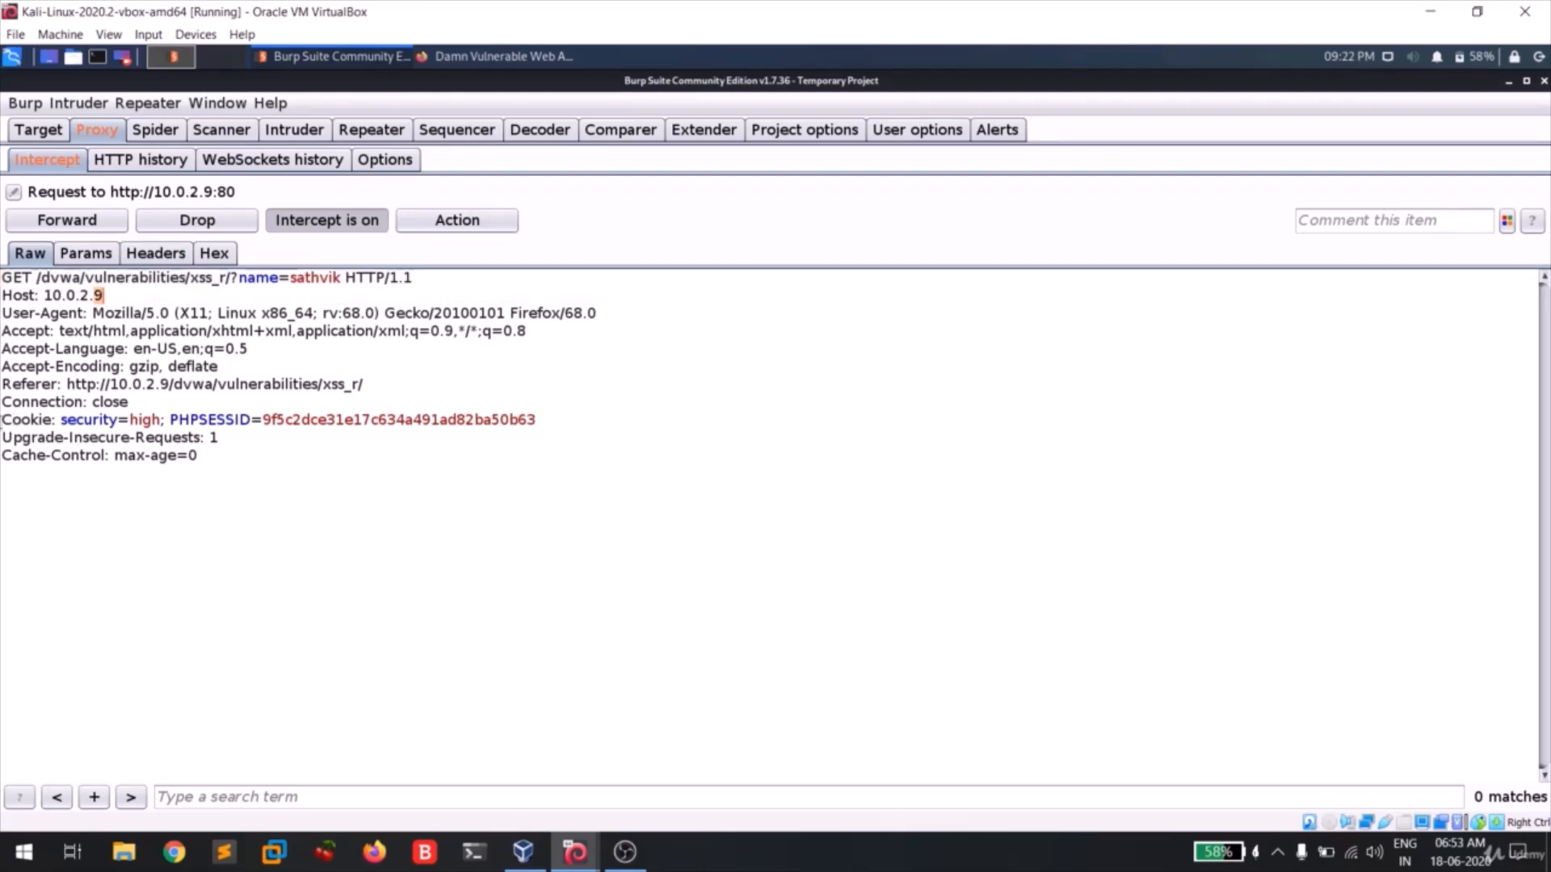
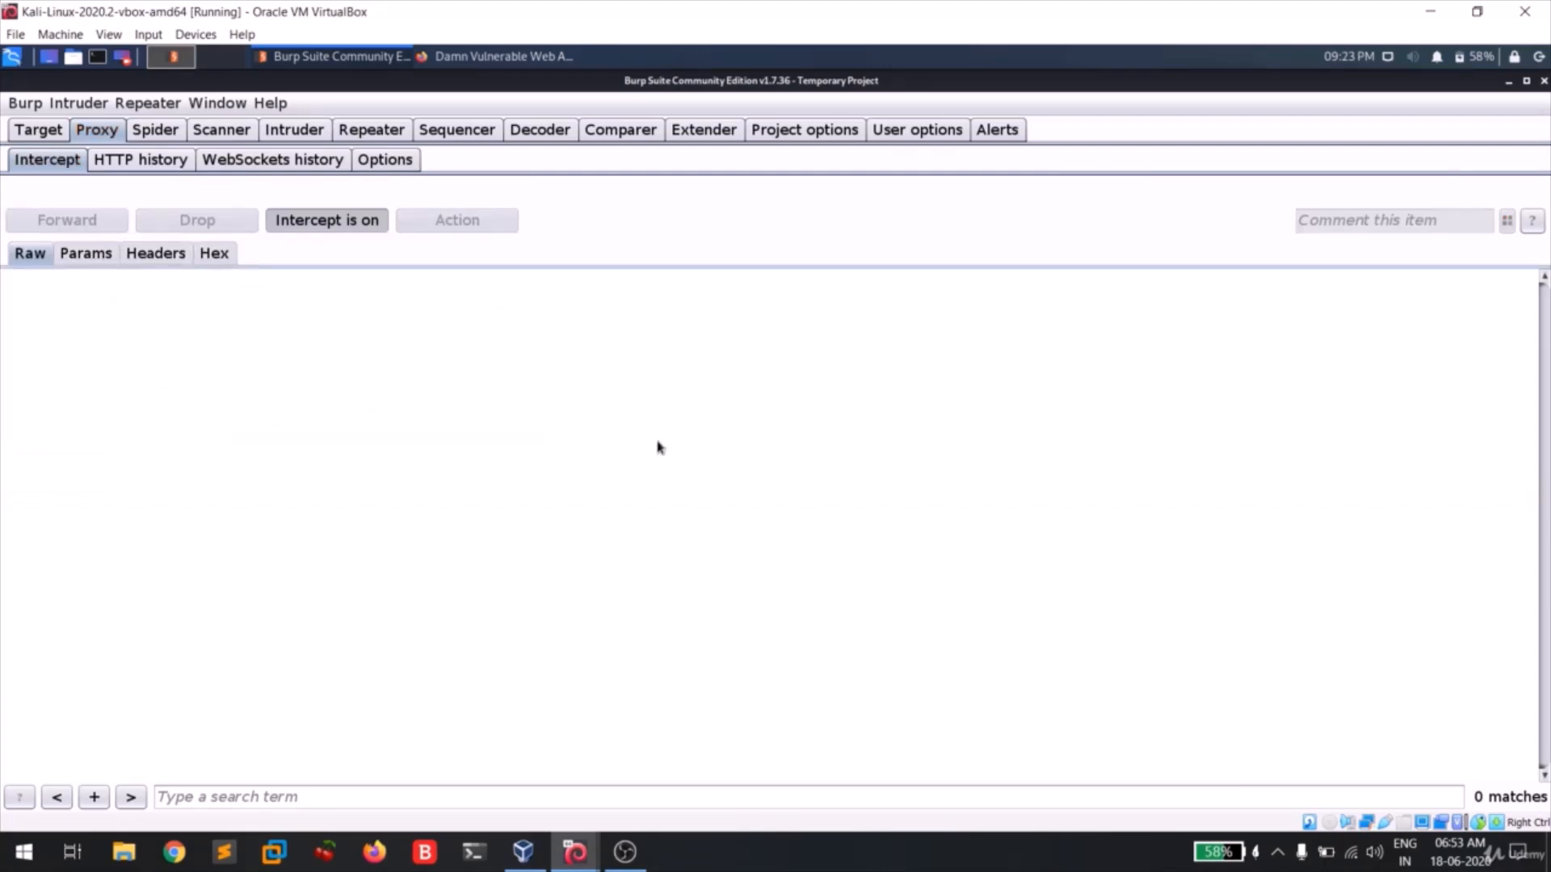
click(491, 56)
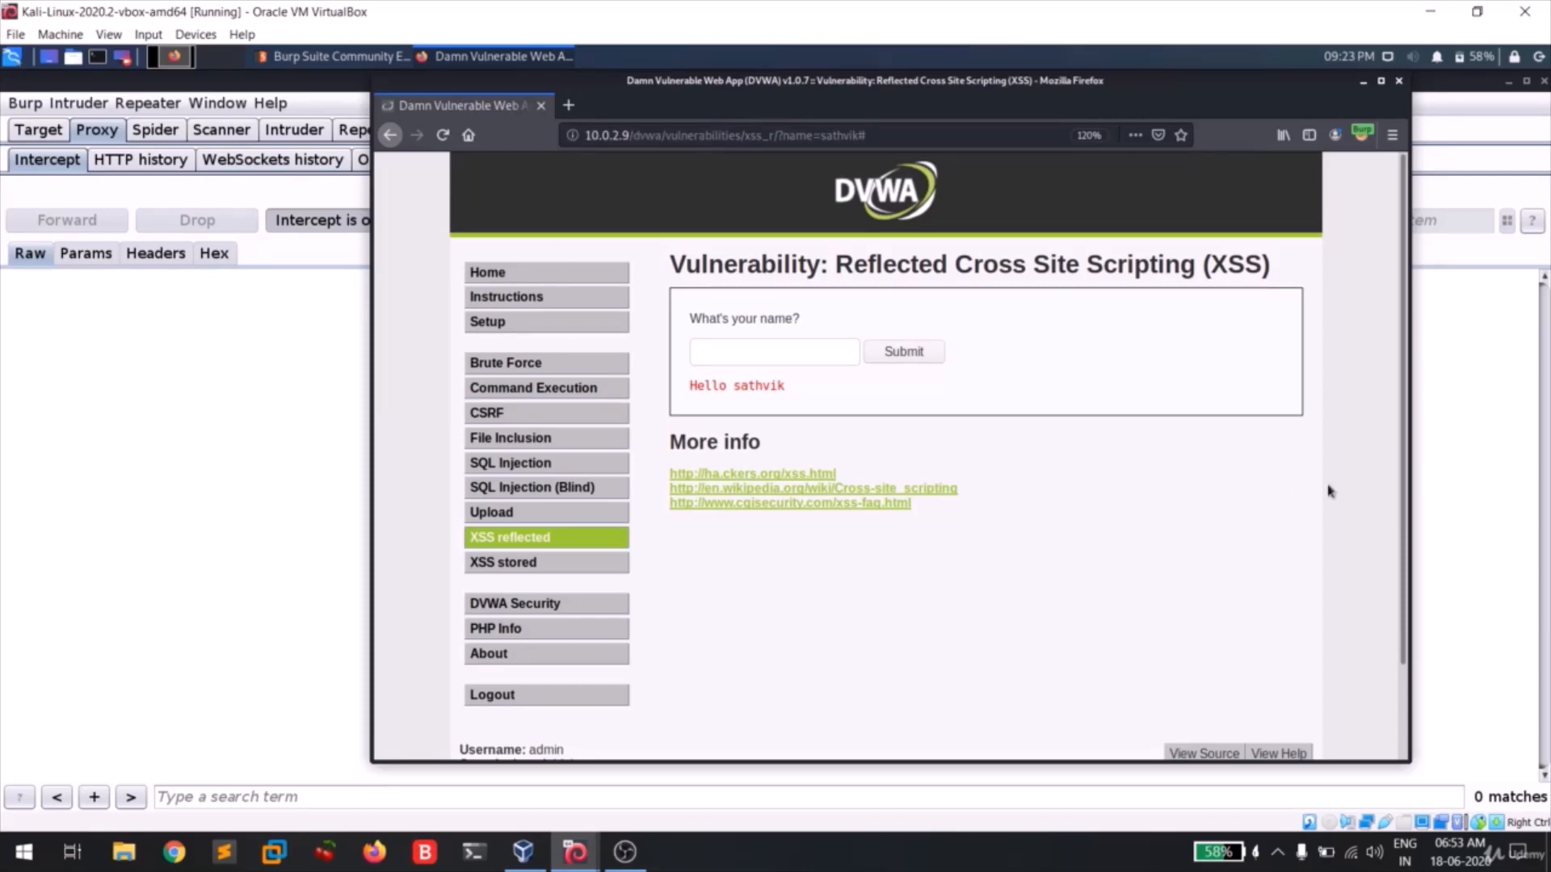
scroll(1174, 448, down, 2)
scroll(905, 538, up, 2)
click(775, 353)
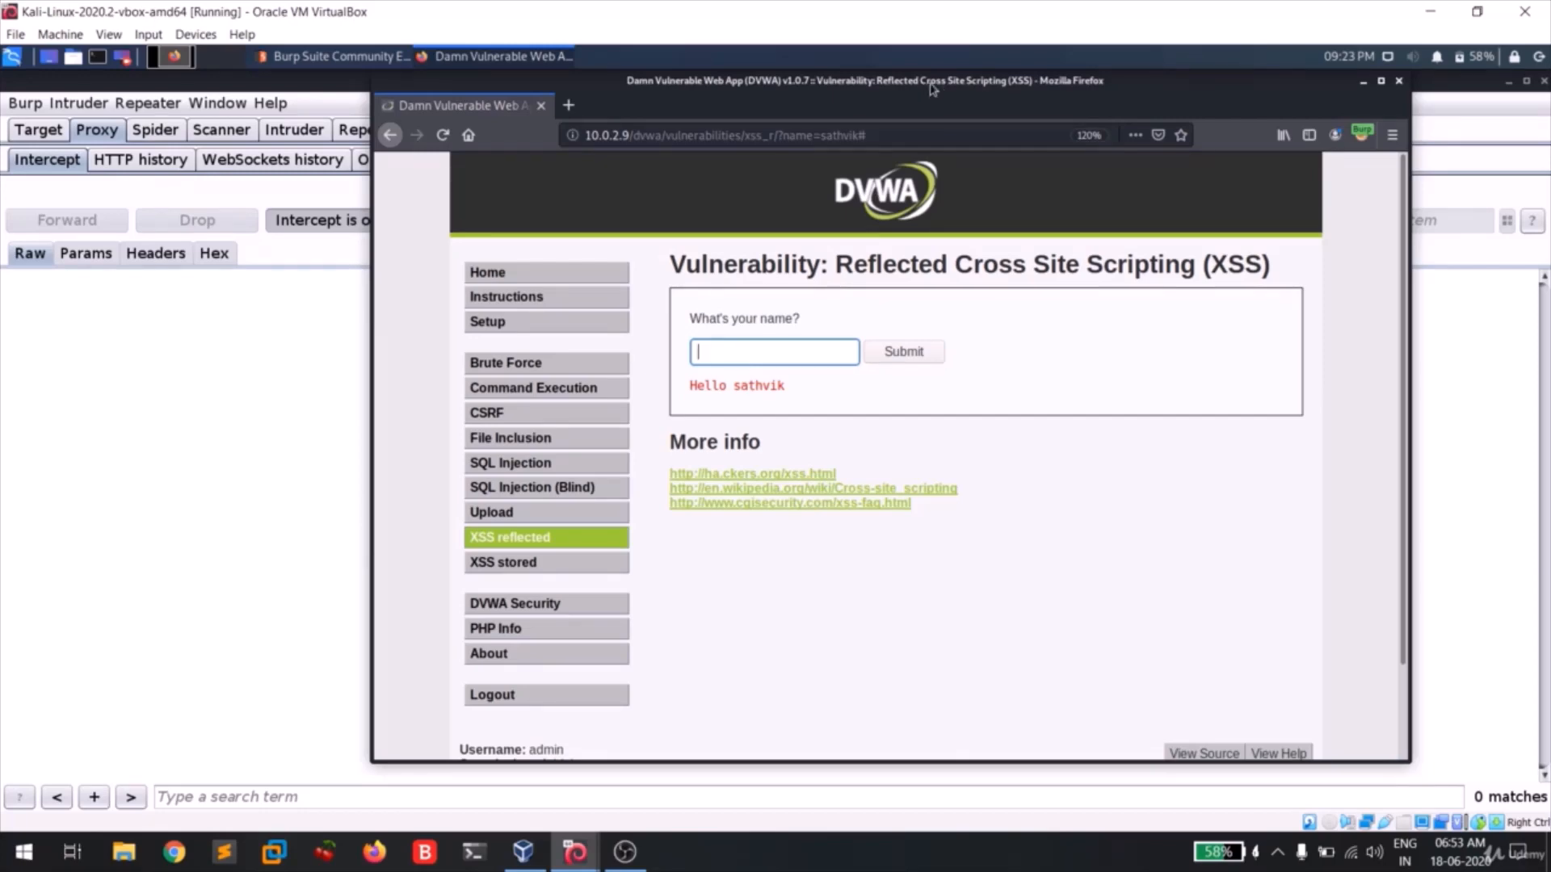
drag(934, 89, 877, 110)
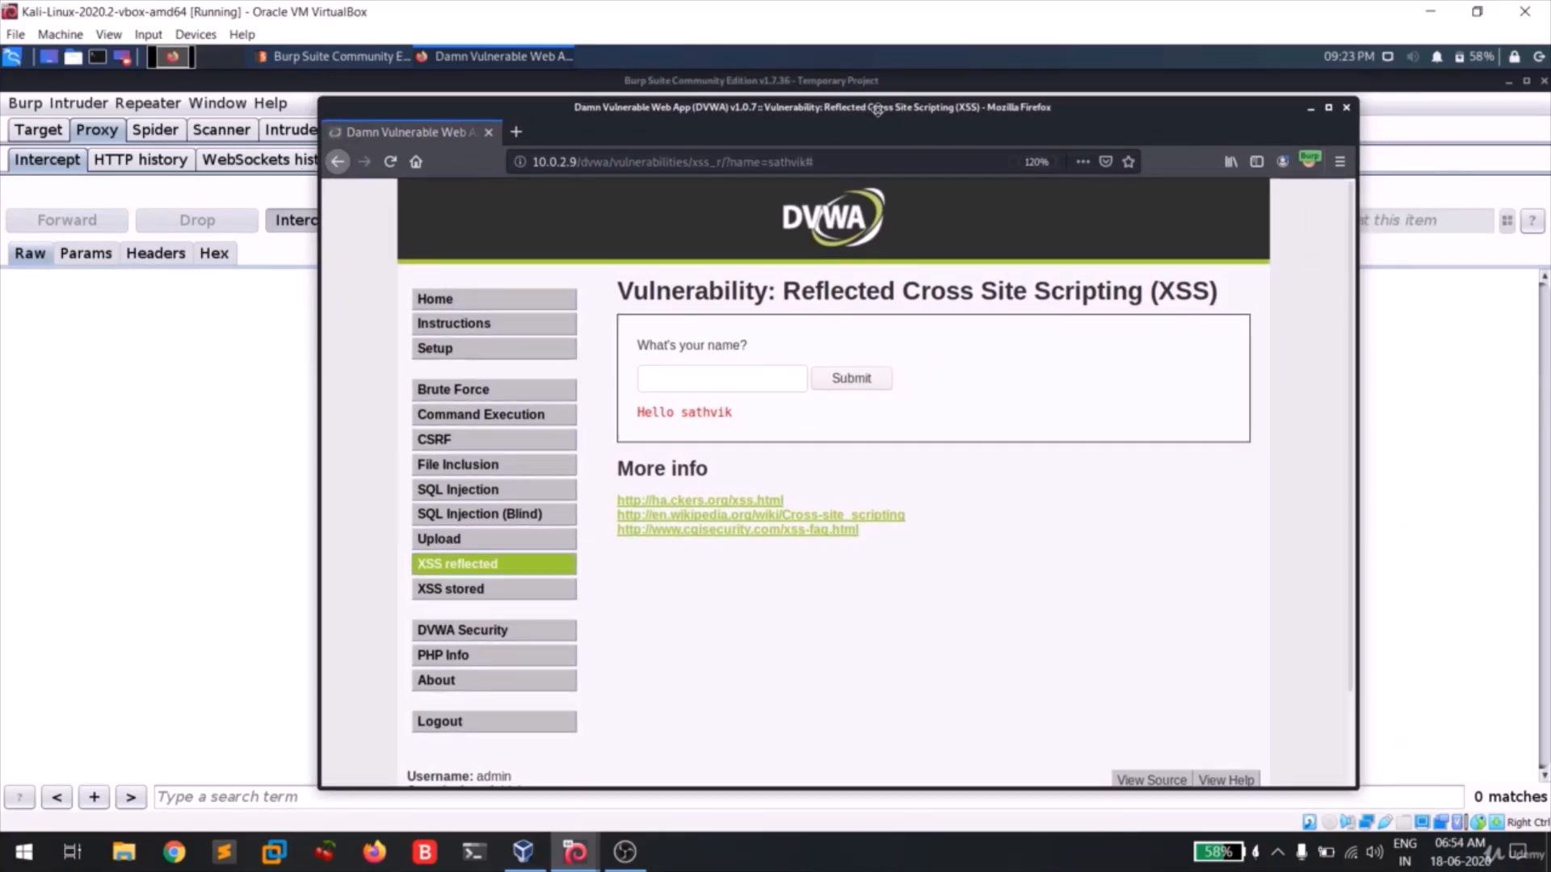